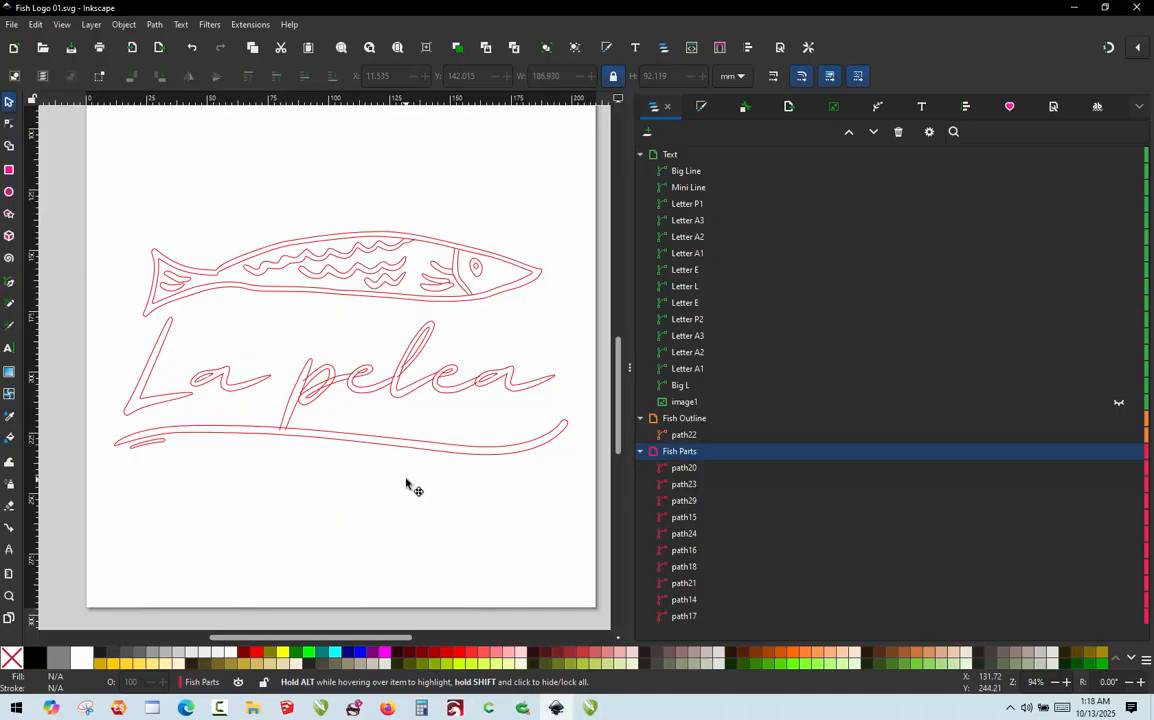
- Open the embroidery parameters for all logo objects, show the jump stitches in the preview, and check the design info
mouse_move(75, 183)
mouse_down()
mouse_move(384, 454)
mouse_move(590, 502)
mouse_up()
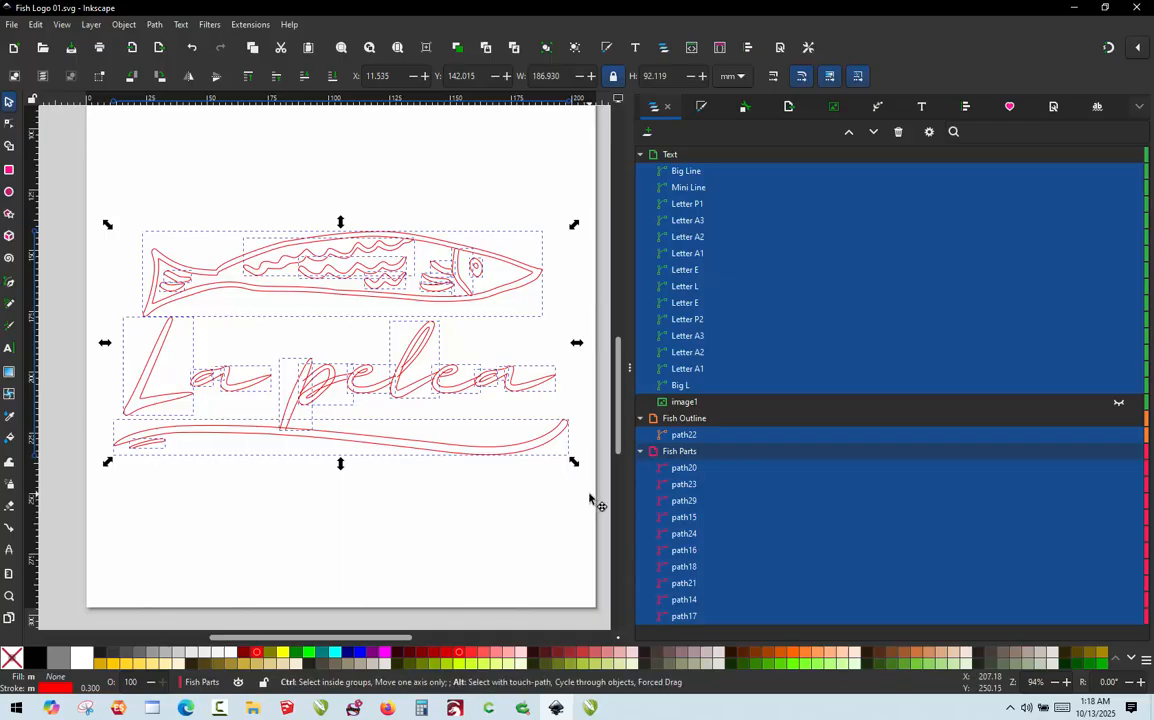
key(ctrl+c)
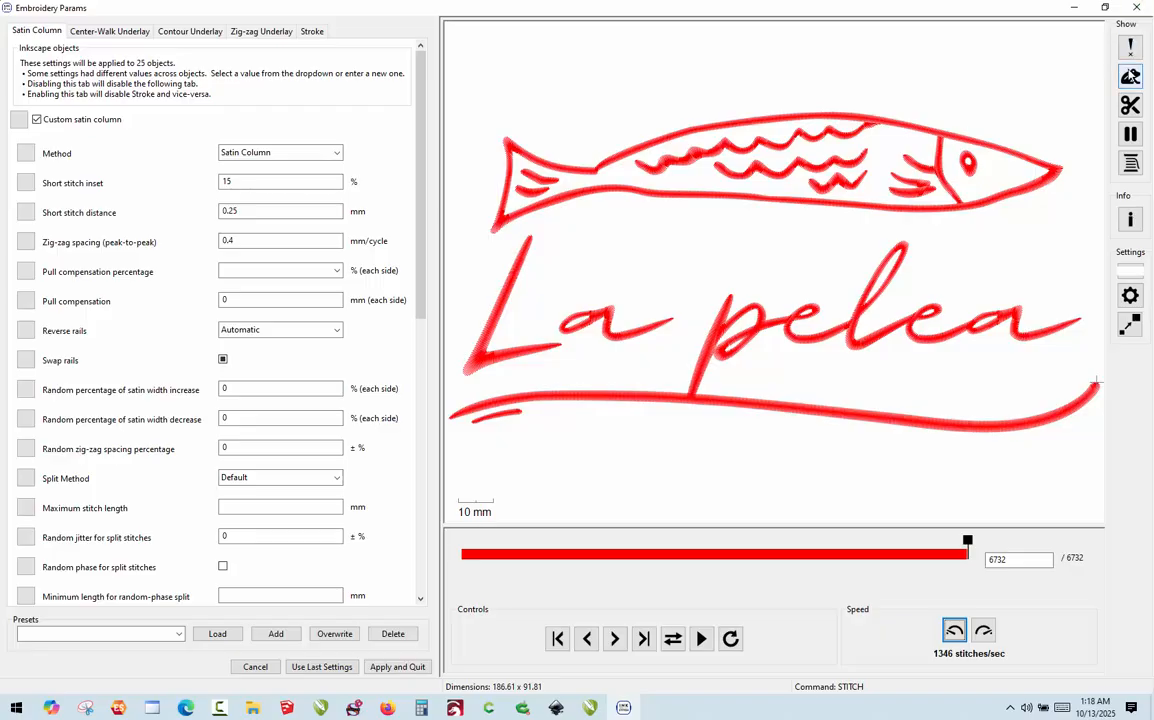
click(1130, 77)
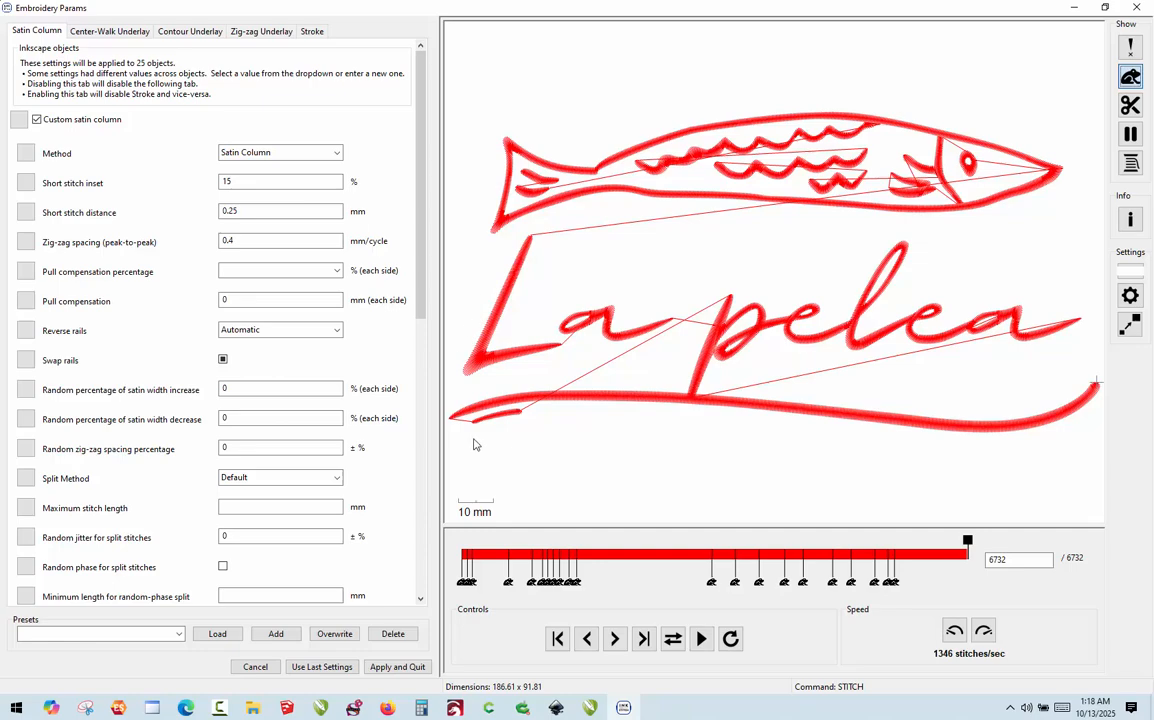
click(1131, 221)
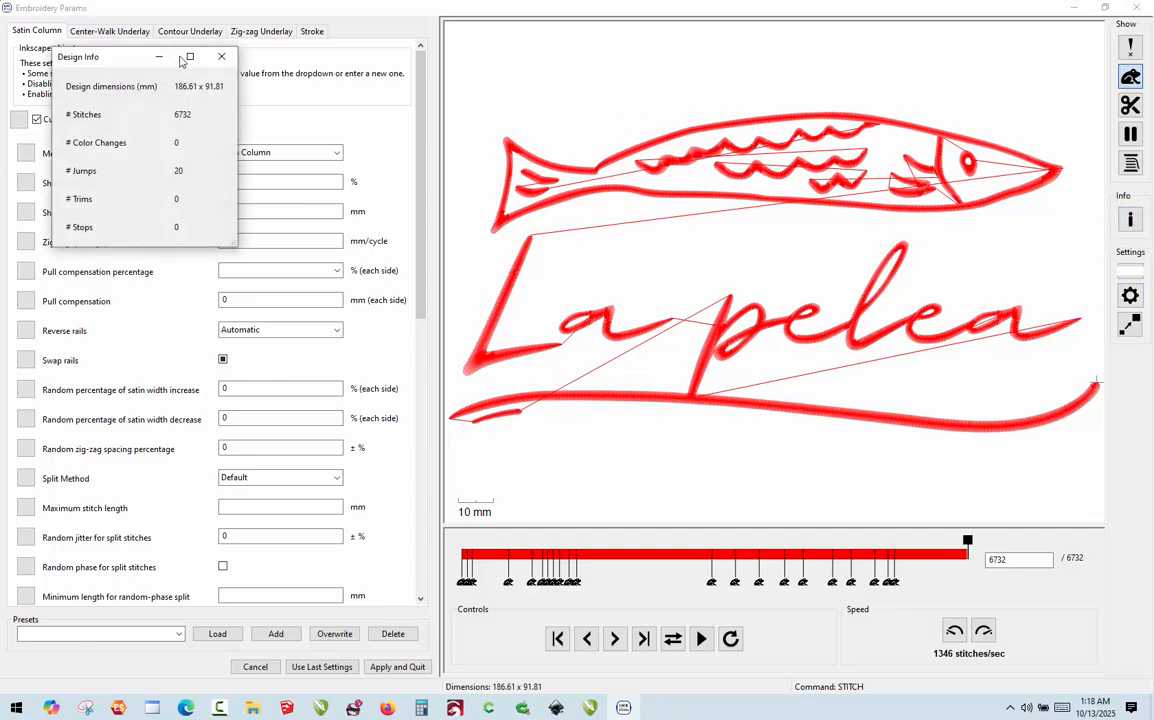
drag(180, 60, 444, 187)
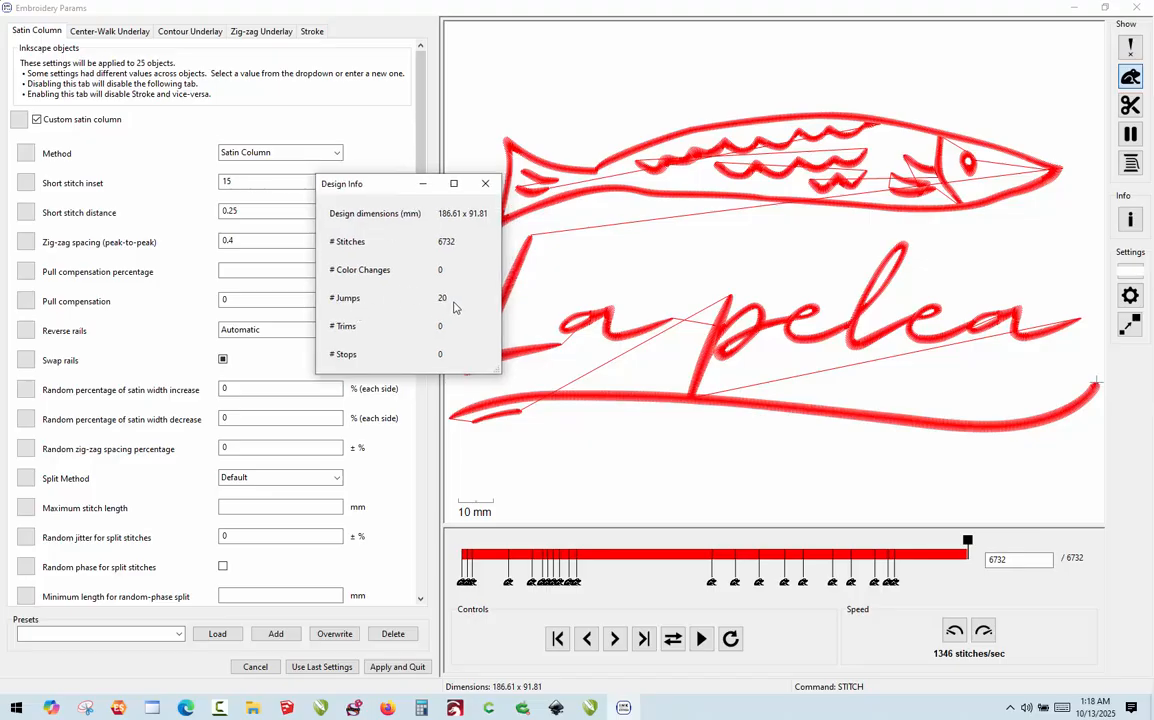
click(485, 183)
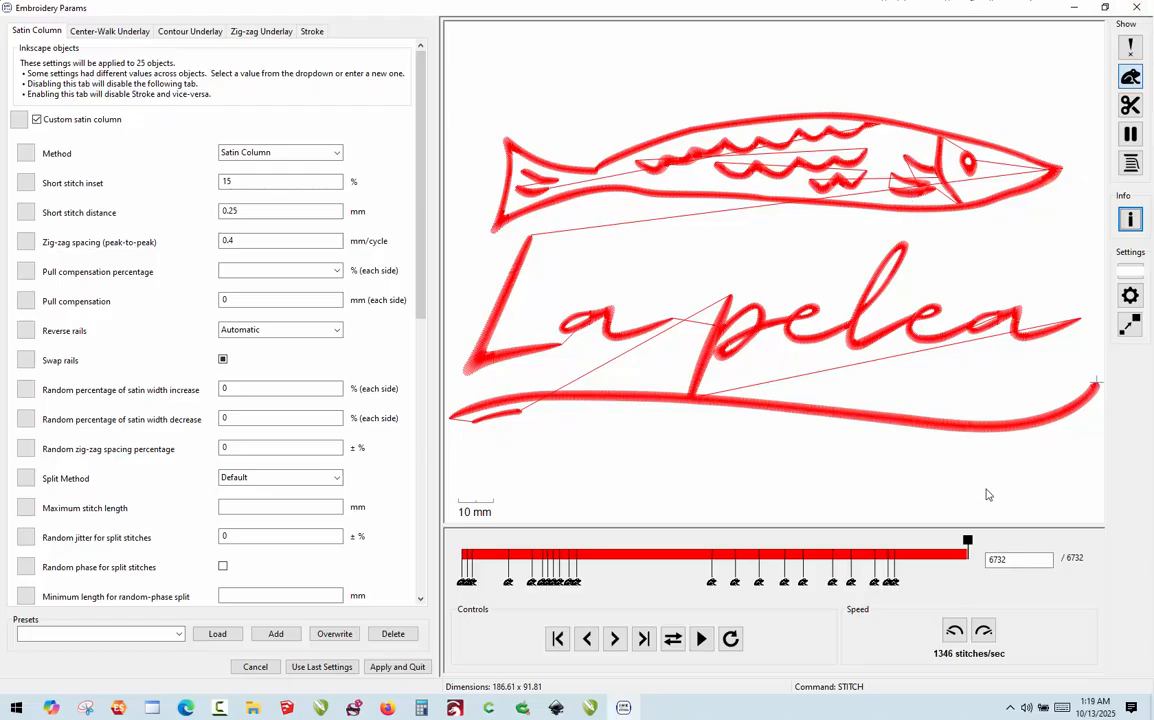
- Scrub the stitch preview from the first stitch through the fish's tail marks, and close the embroidery parameters without applying
drag(967, 541, 453, 615)
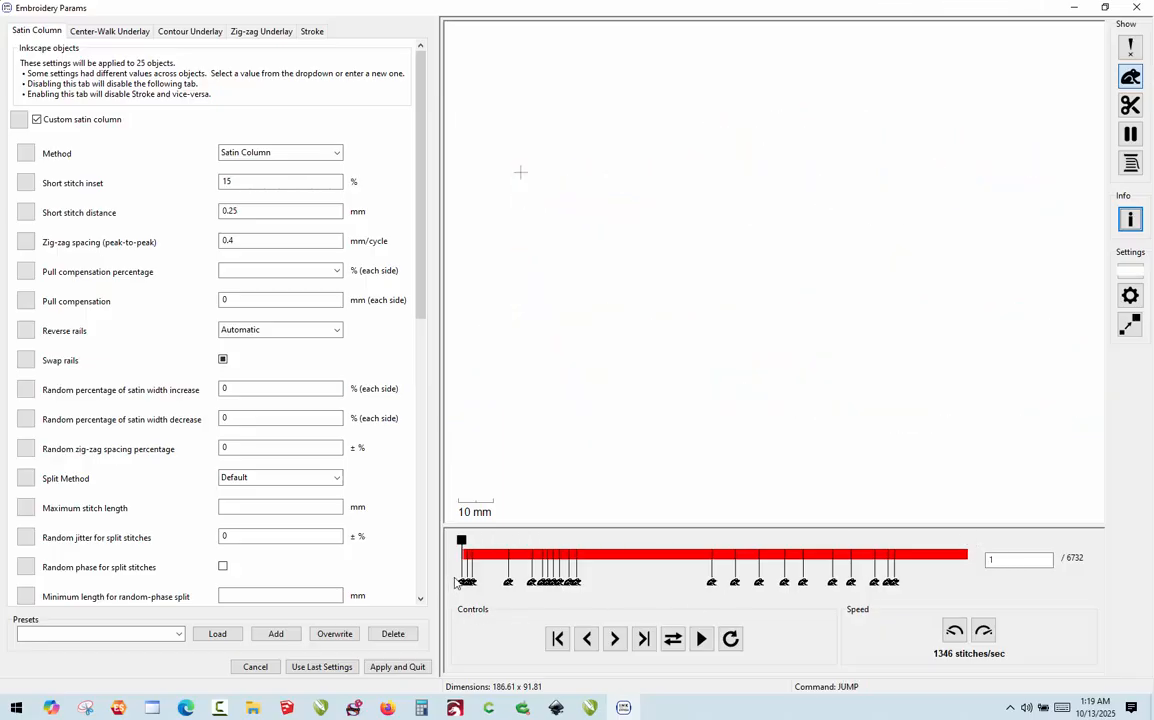
drag(461, 545, 474, 539)
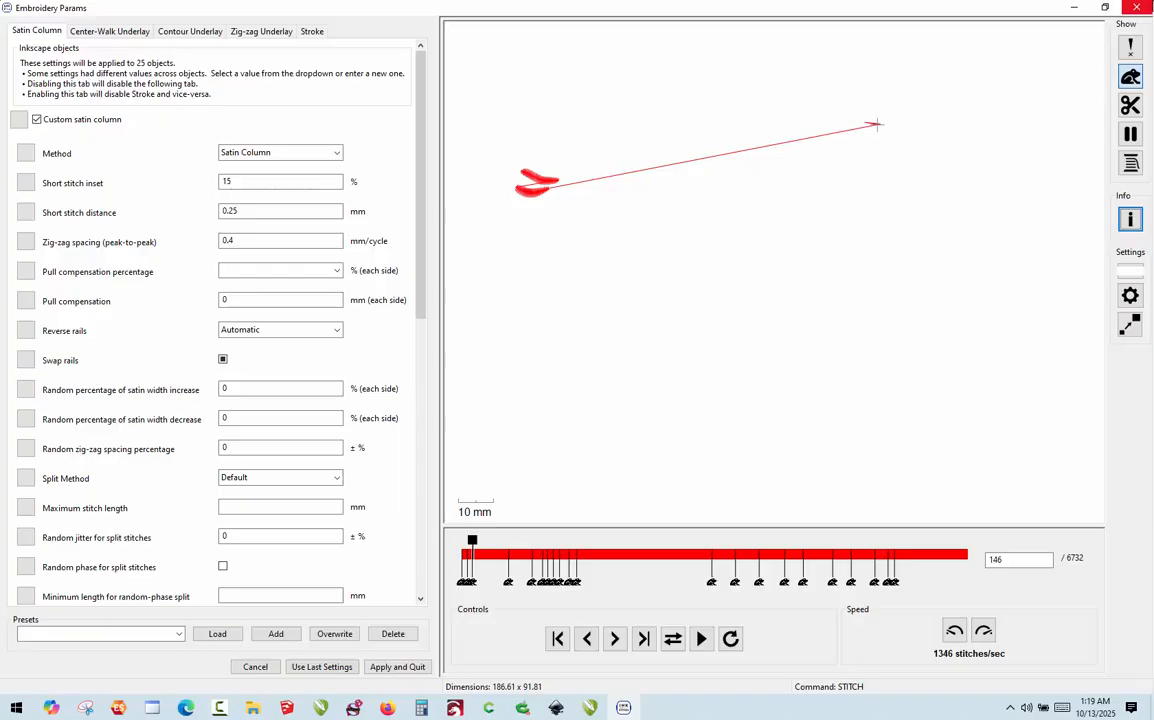
click(1145, 8)
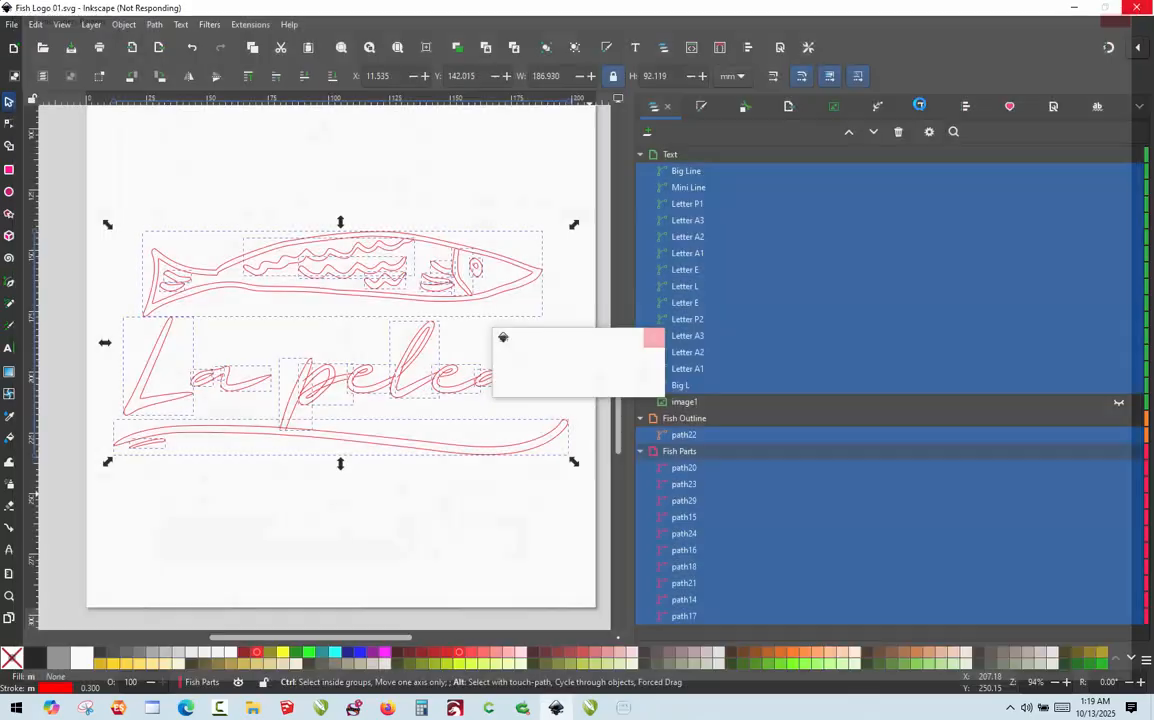
- Enable Swap rails for the satin column of the upper mark in the fish's tail and apply it
click(294, 187)
scroll(102, 285, up, 4)
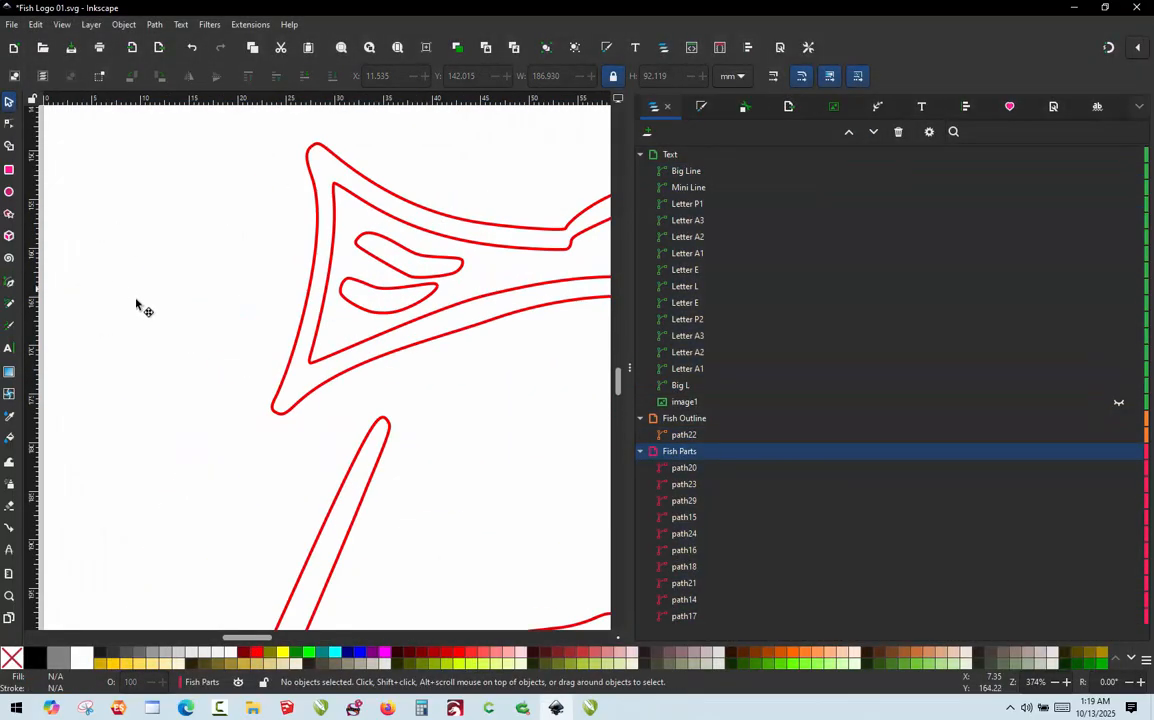
scroll(460, 284, up, 2)
scroll(460, 282, up, 1)
scroll(460, 282, down, 1)
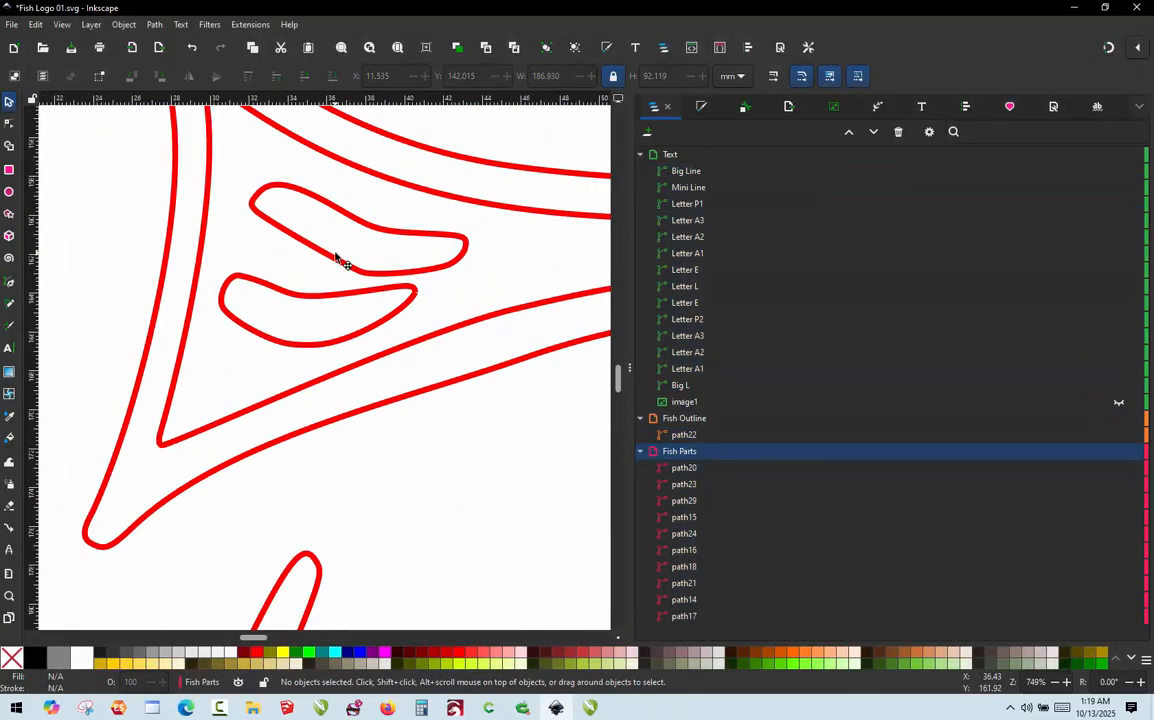
scroll(336, 252, up, 1)
click(432, 224)
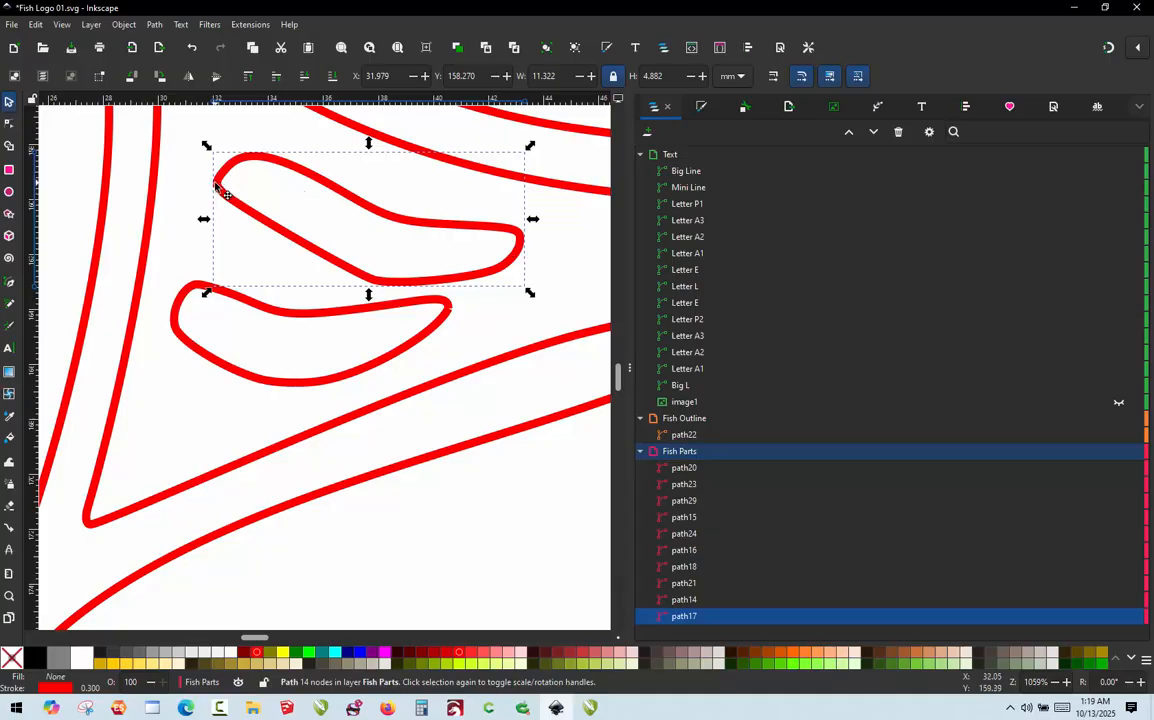
click(177, 300)
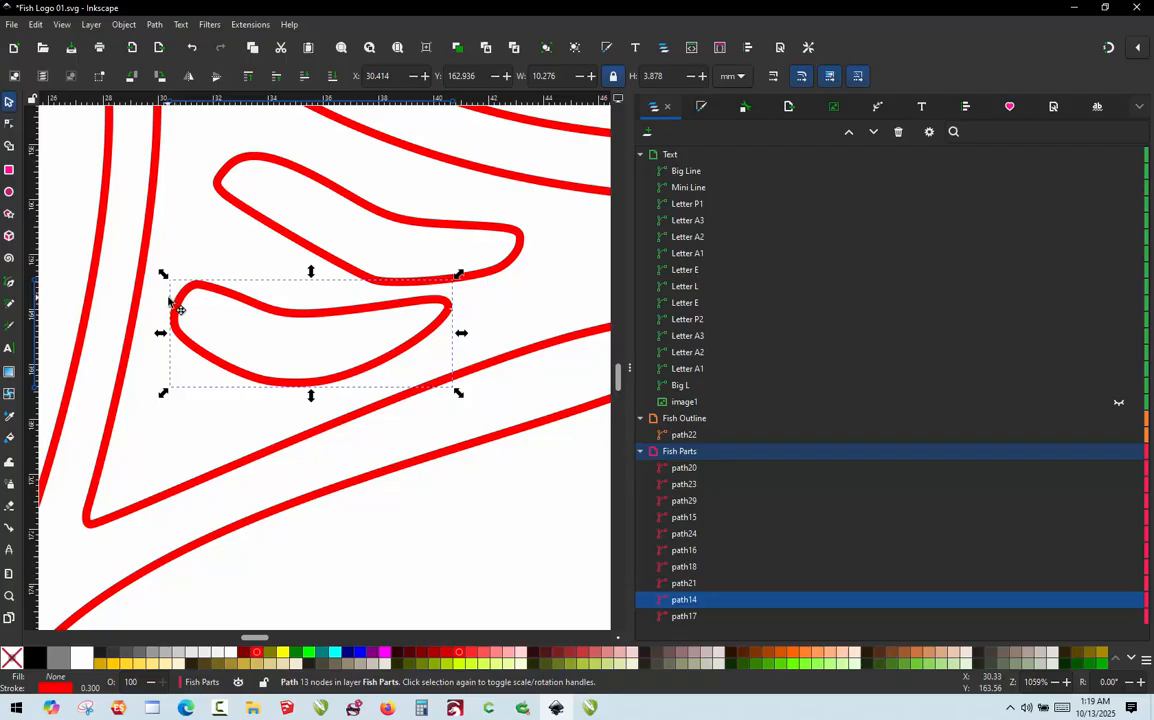
click(512, 264)
key(ctrl+alt+l)
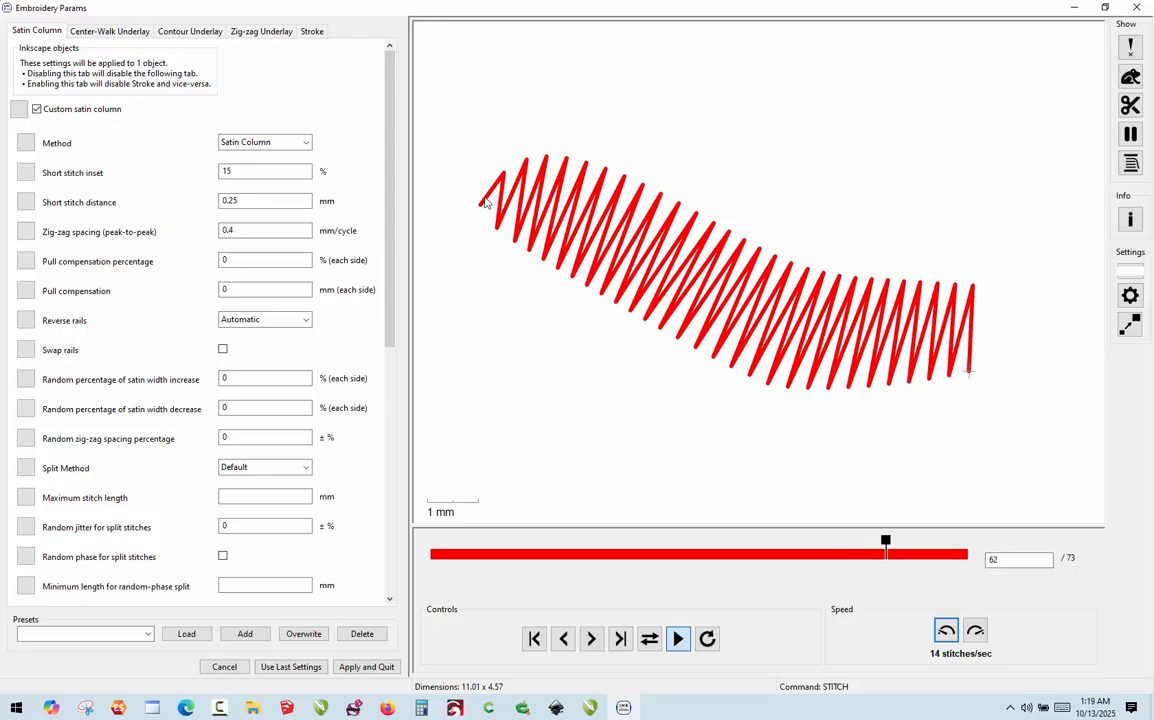
click(223, 350)
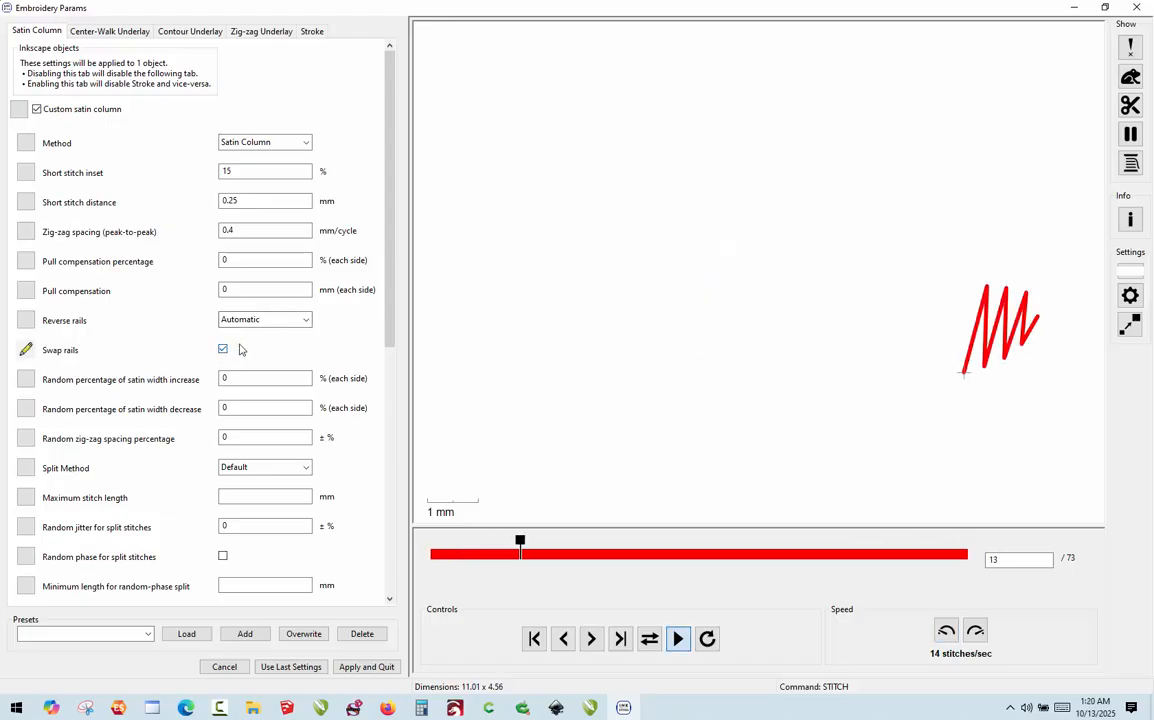
click(359, 667)
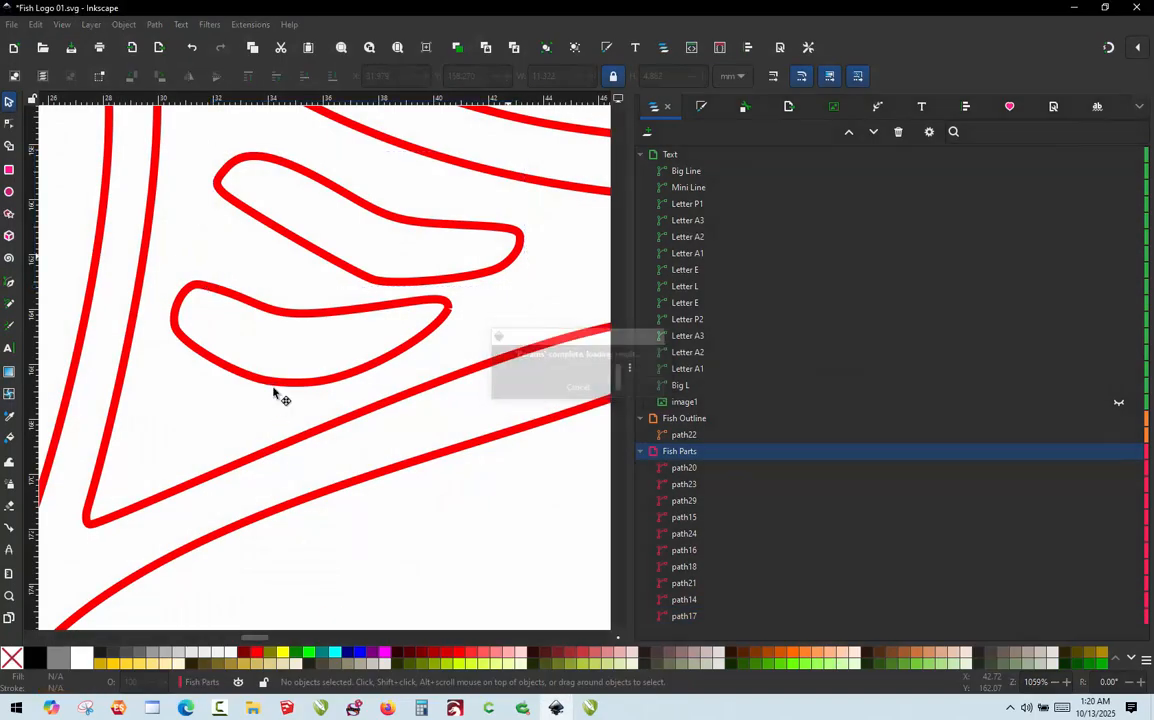
- Enable Custom satin column in the embroidery parameters for the lower mark in the fish's tail and apply it
click(280, 390)
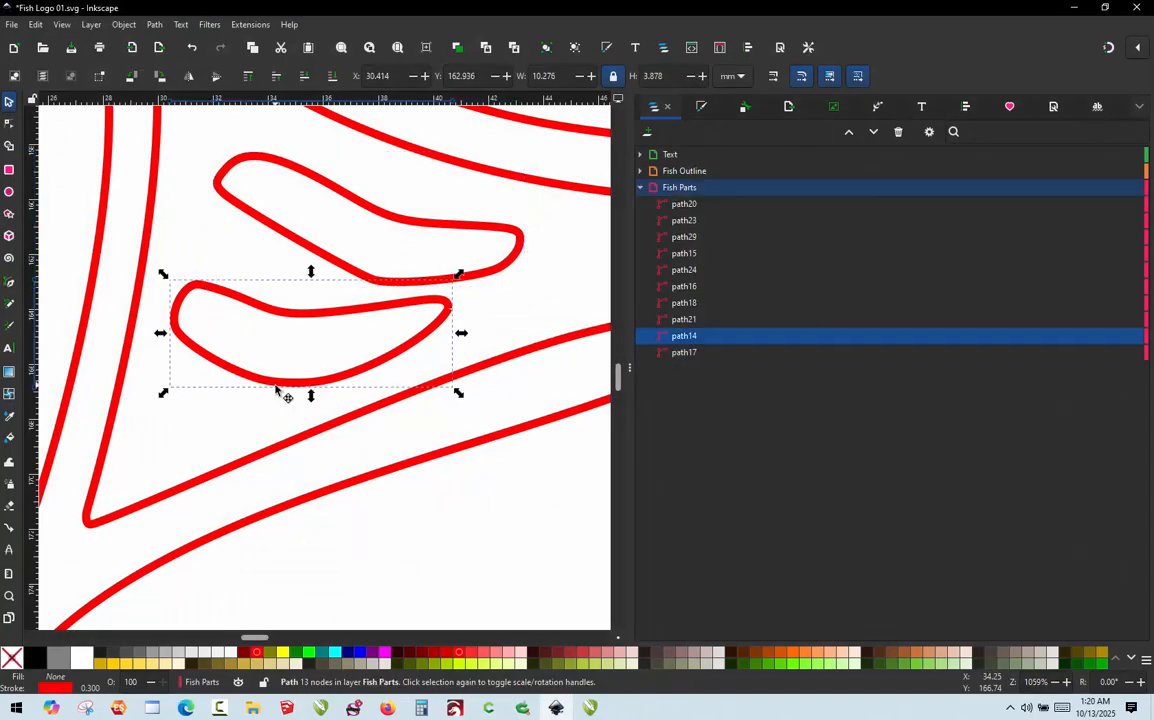
click(250, 25)
mouse_move(291, 222)
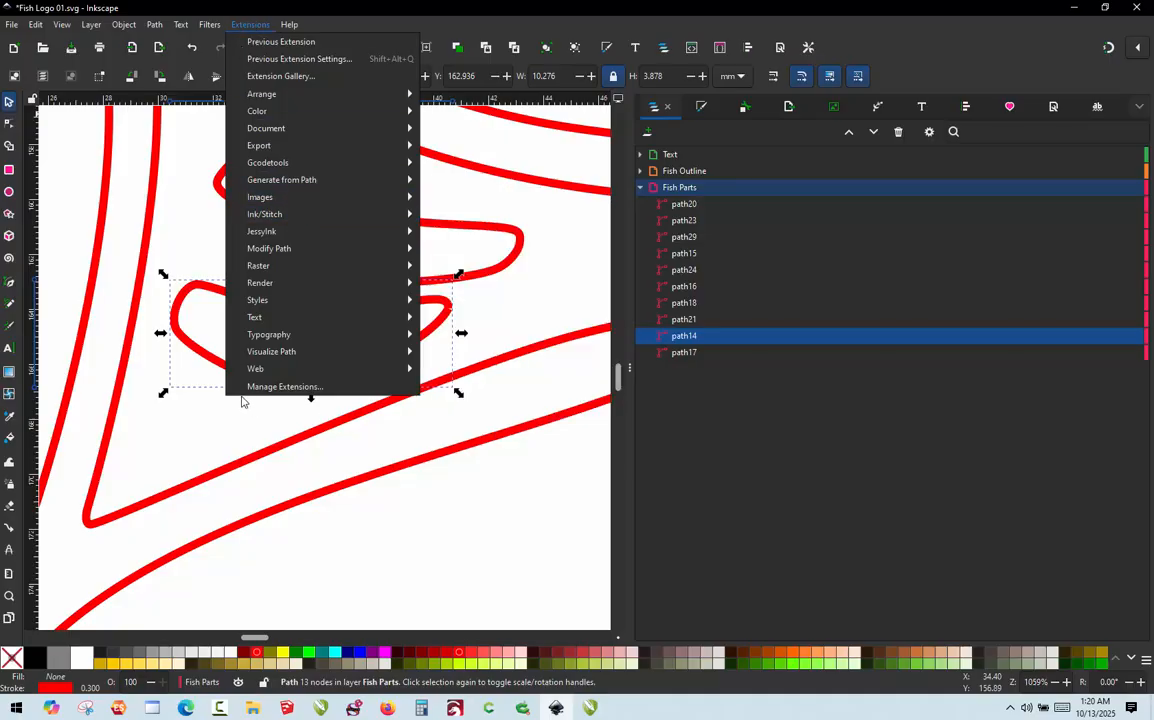
click(185, 421)
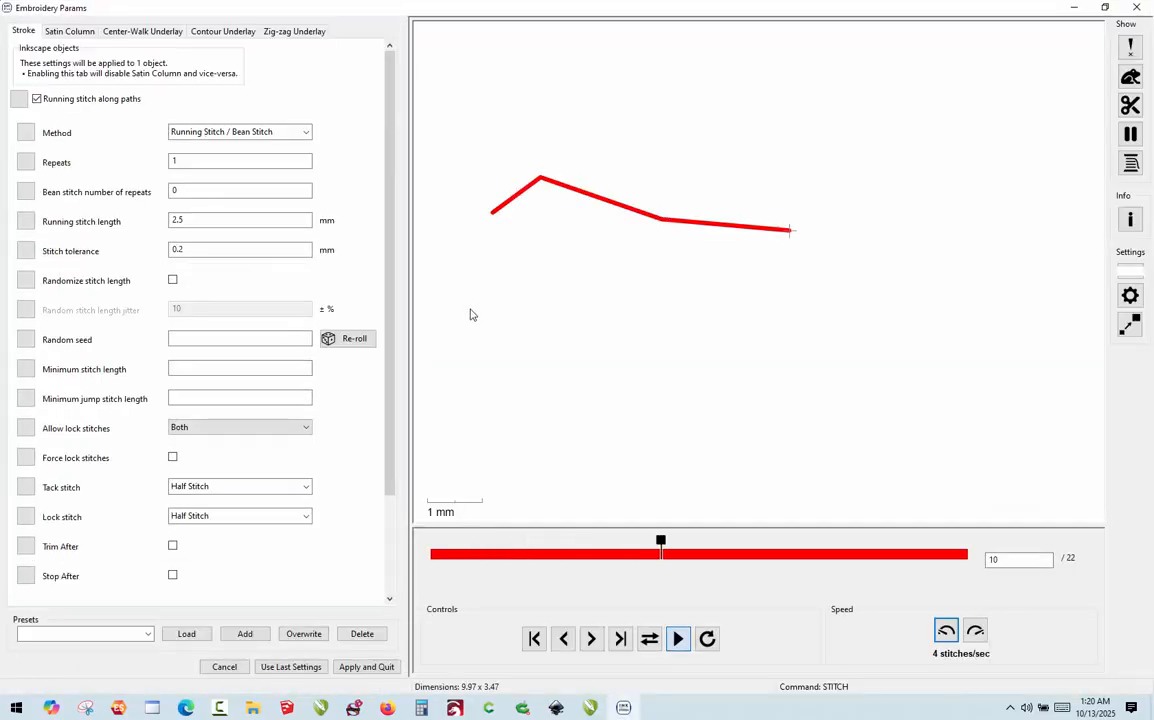
click(69, 31)
click(37, 109)
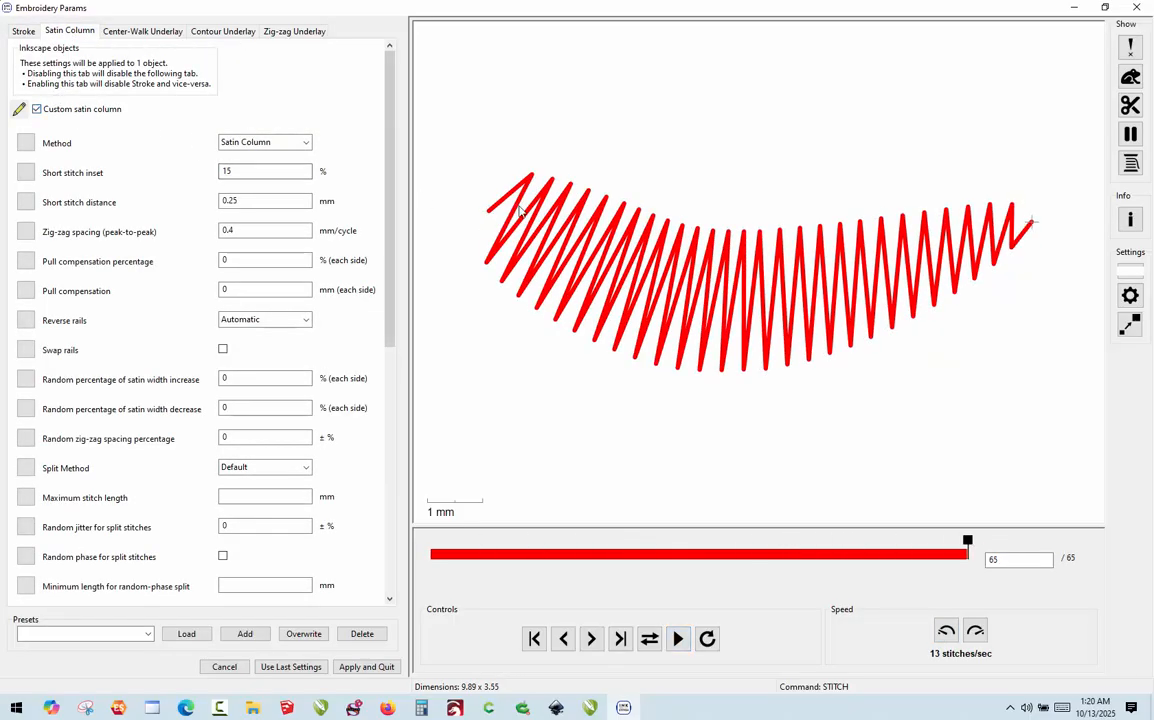
click(366, 667)
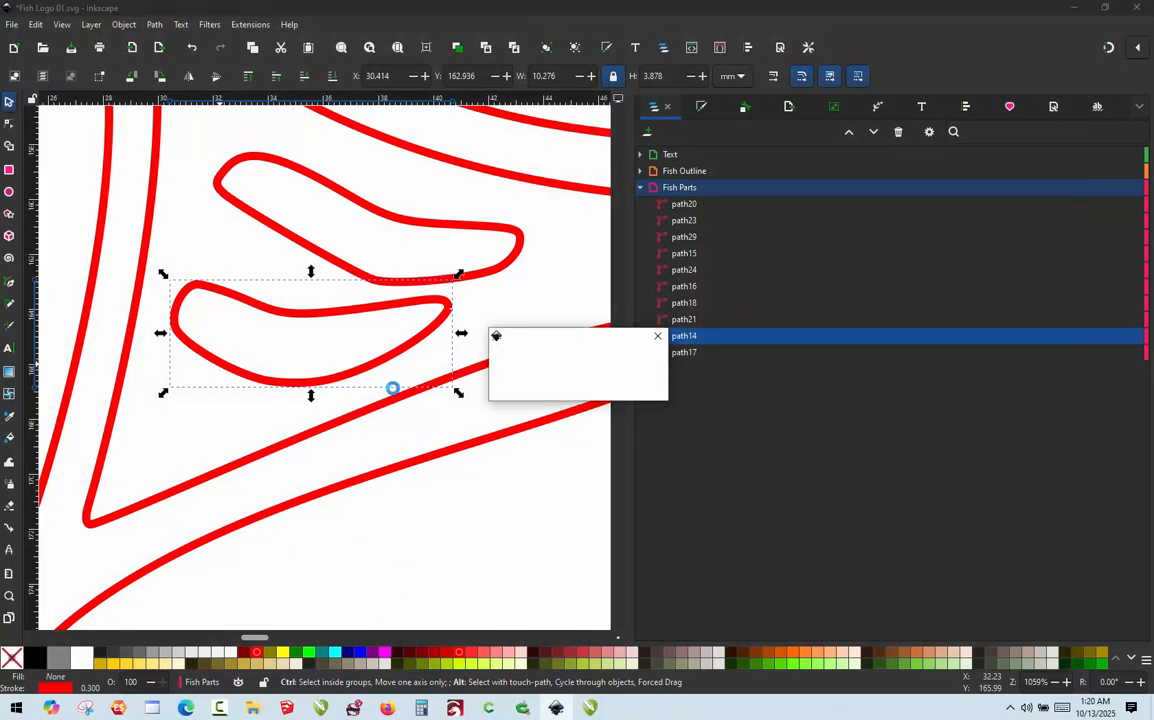
- Preview the stitch order and jumps of the two tail marks together in the embroidery parameters
click(350, 266)
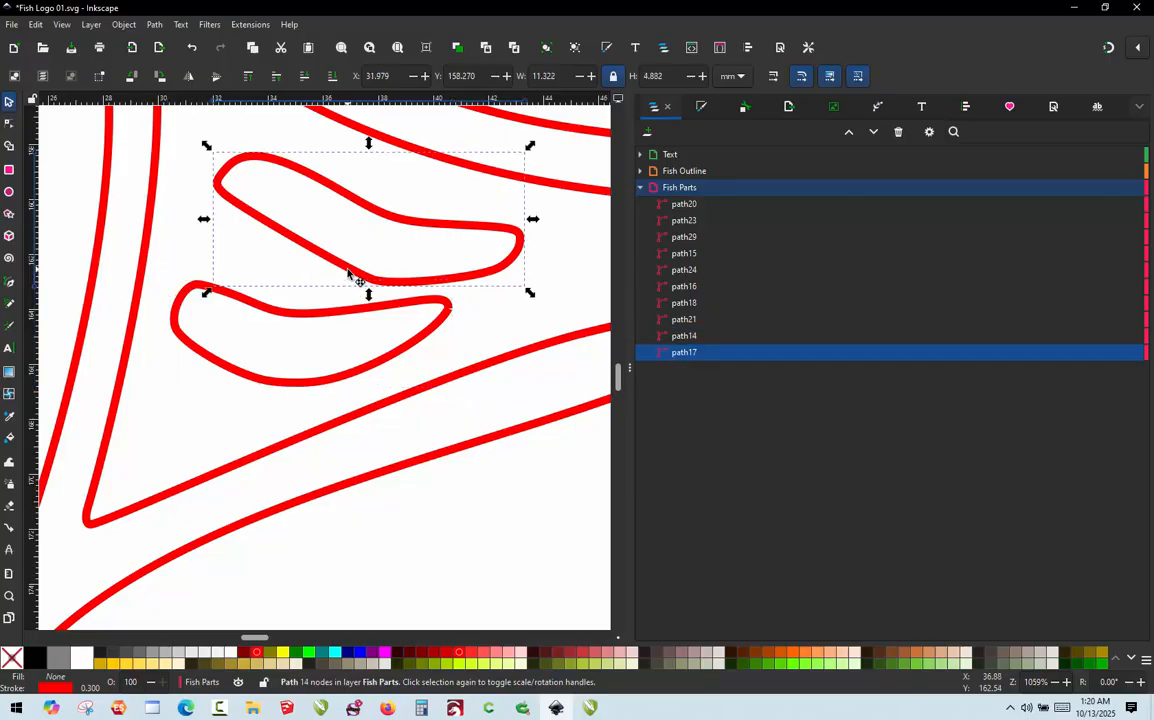
shift+click(349, 307)
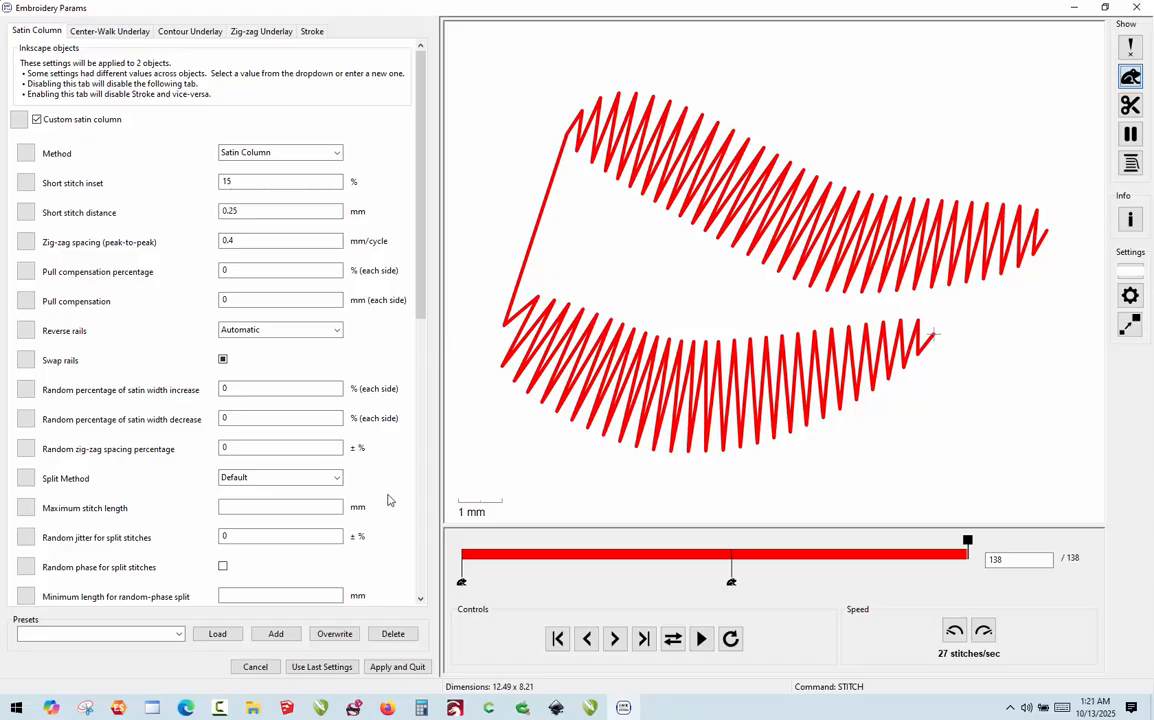
click(397, 667)
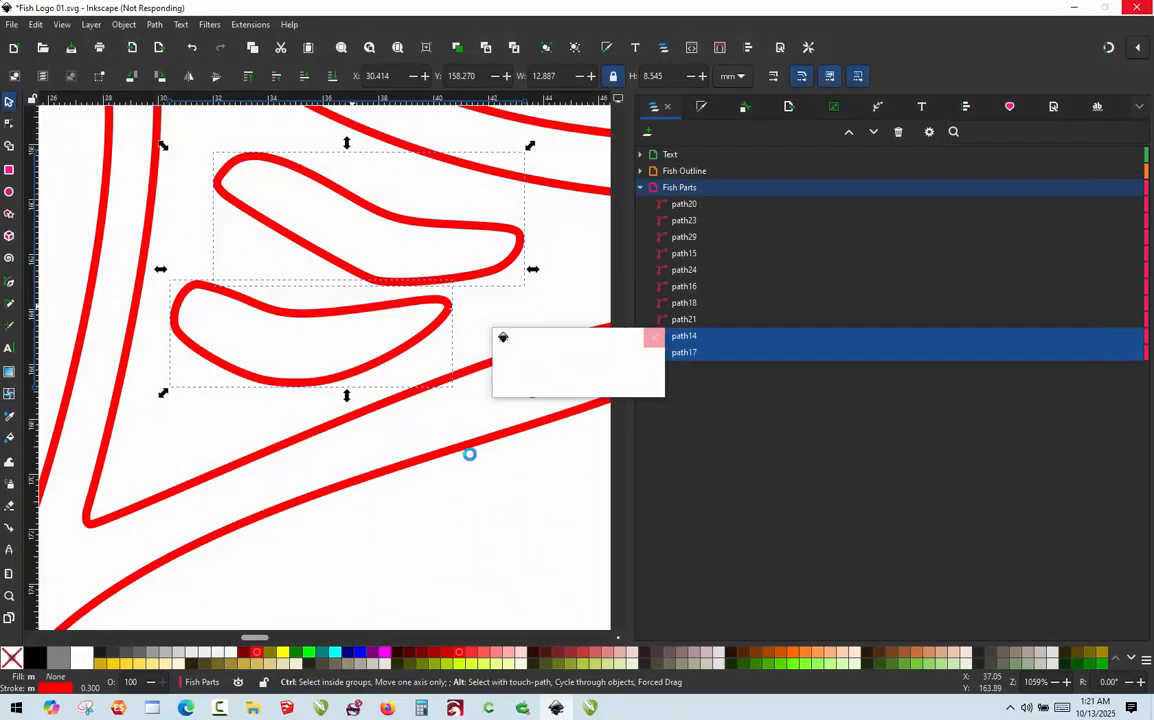
- Enable Swap rails for the satin column of the uppermost wavy scale line on the fish's body and apply it
click(505, 306)
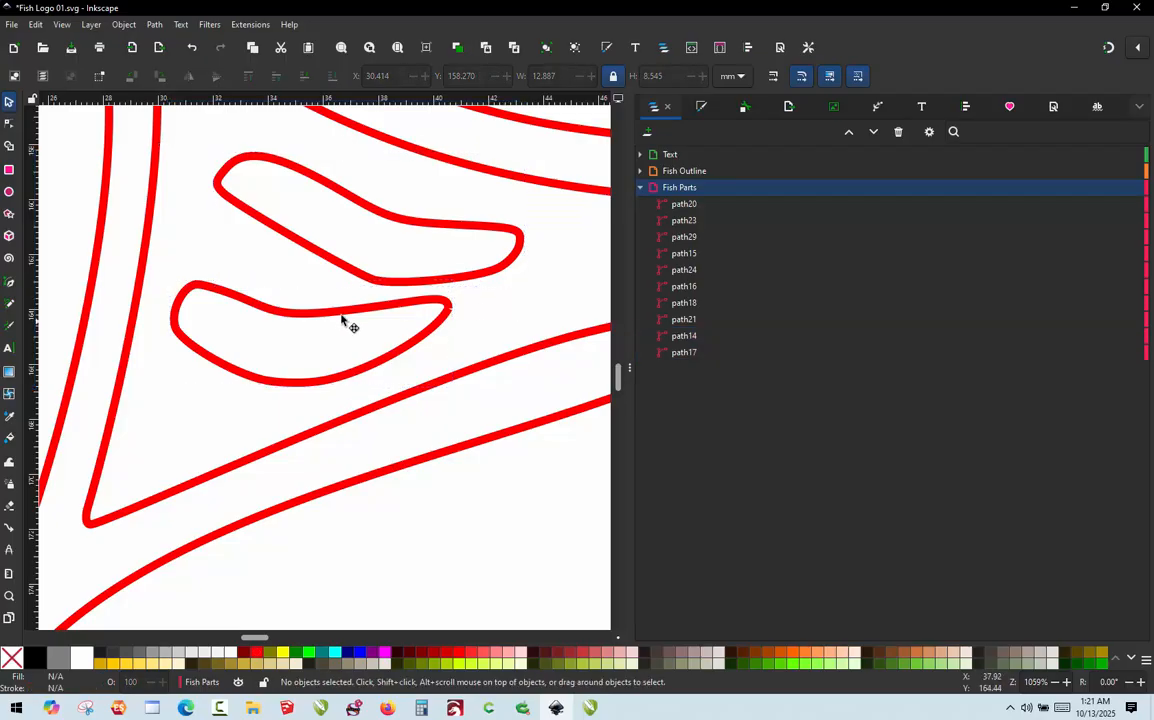
scroll(333, 326, down, 4)
scroll(272, 358, down, 1)
scroll(386, 330, up, 2)
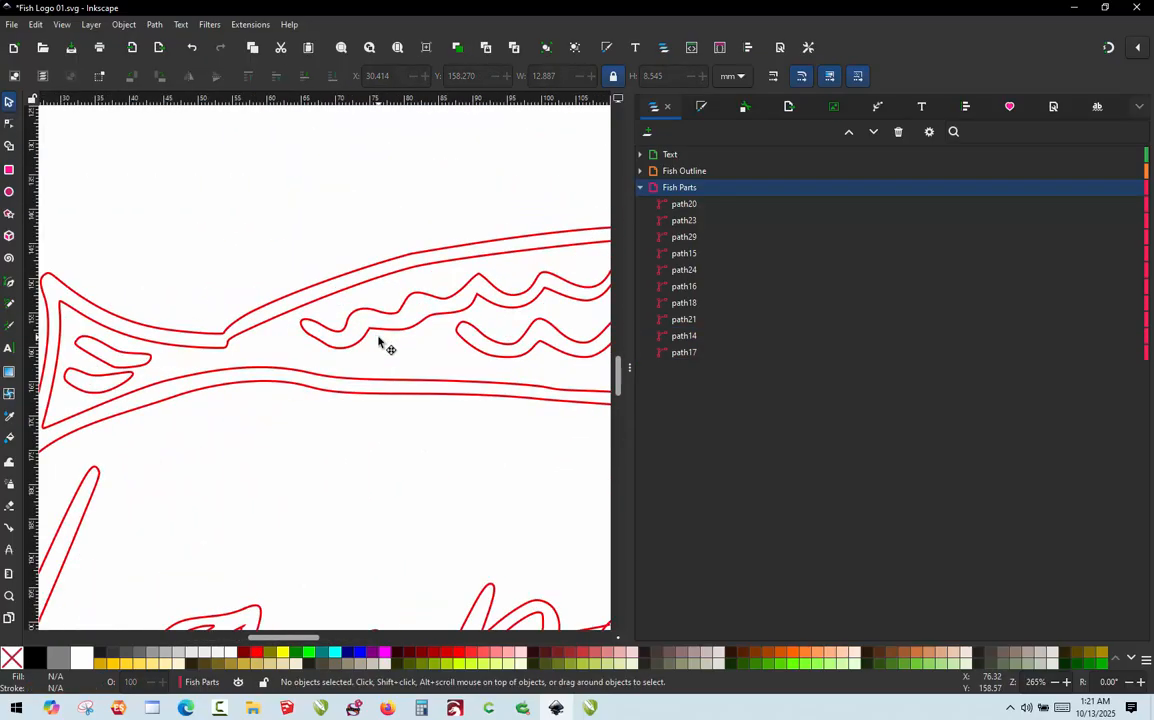
scroll(220, 358, down, 2)
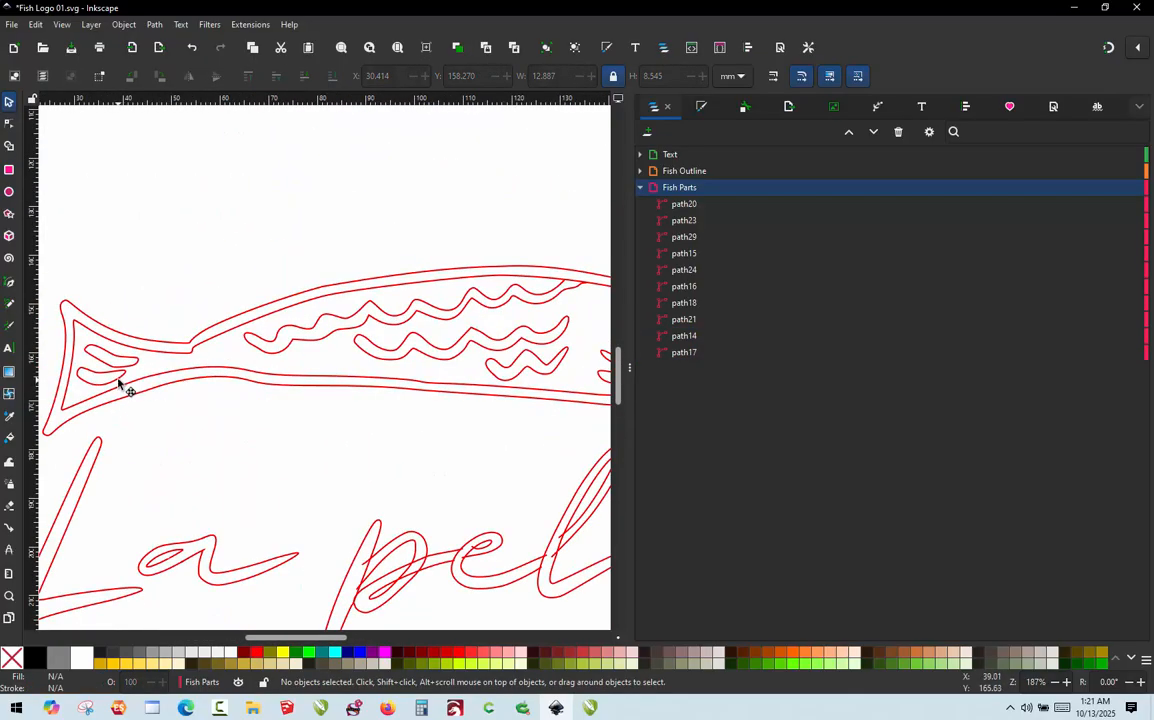
click(336, 337)
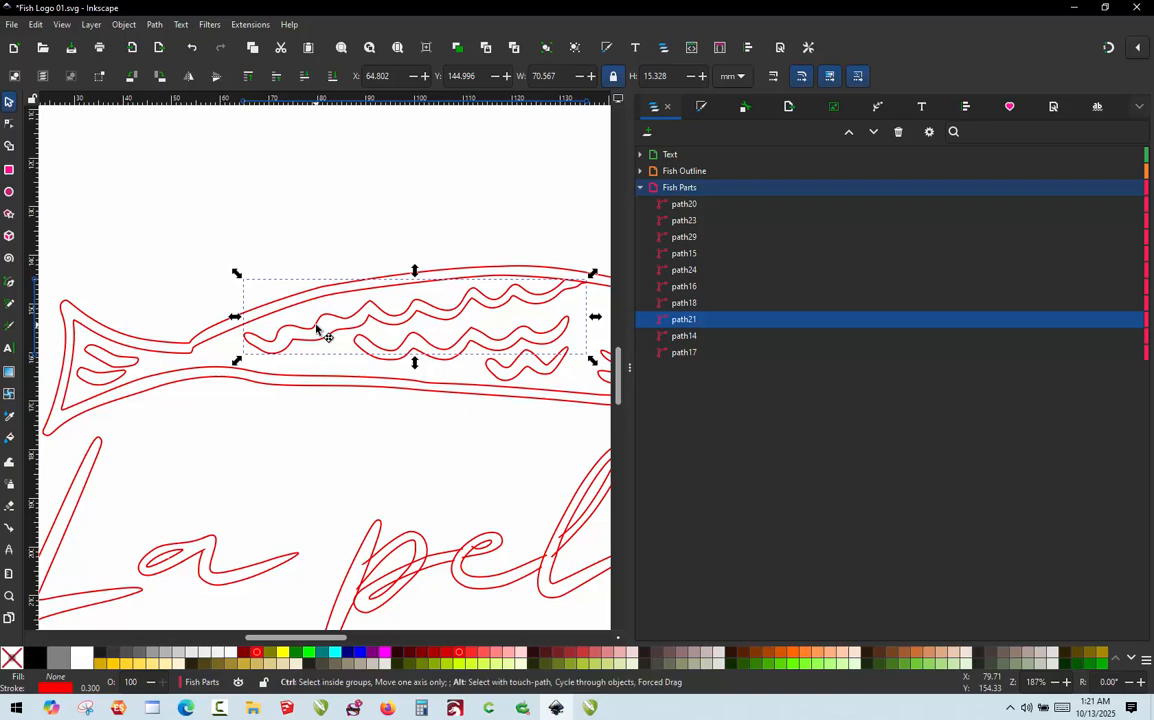
key(ctrl+alt+l)
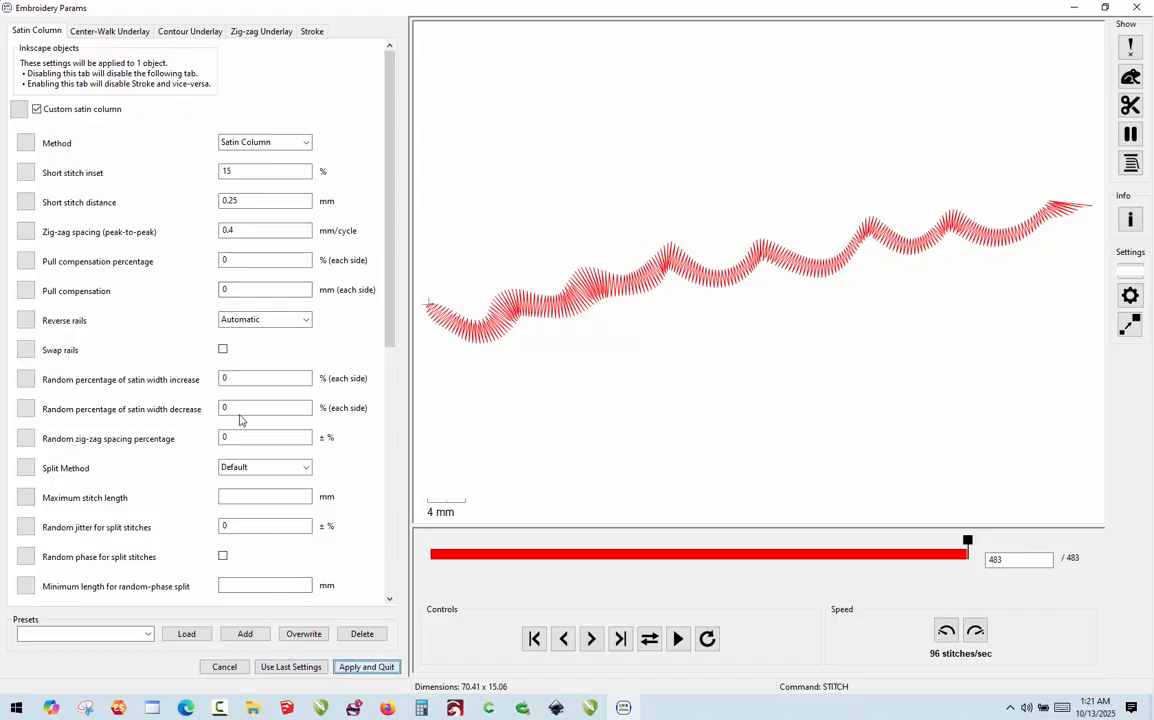
click(222, 346)
click(224, 350)
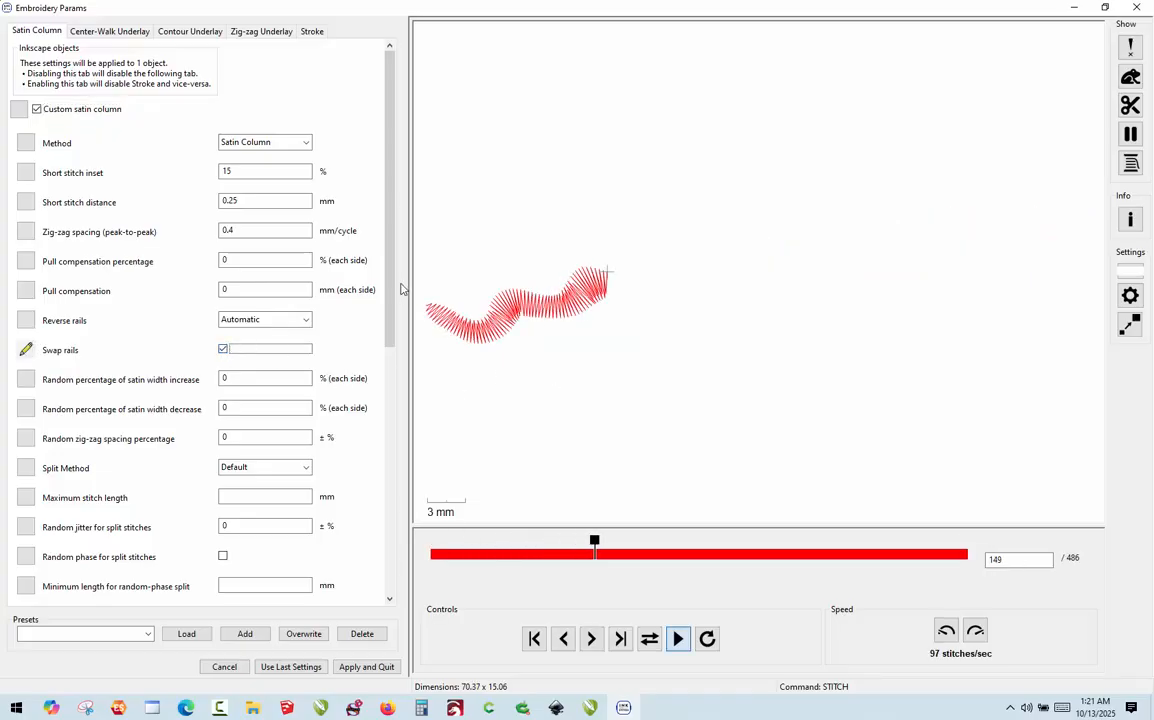
click(366, 666)
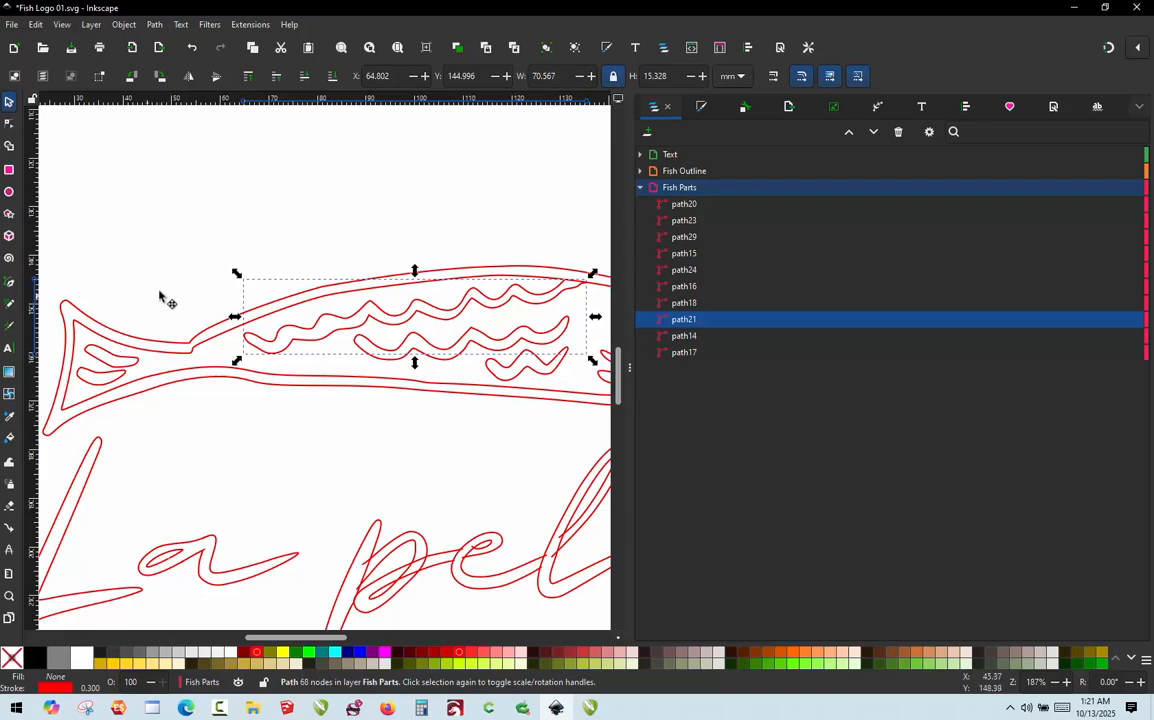
- Preview the two tail marks and the uppermost wavy scale line together in the embroidery parameters with jump stitches shown
click(46, 147)
drag(170, 262, 63, 402)
shift+click(271, 358)
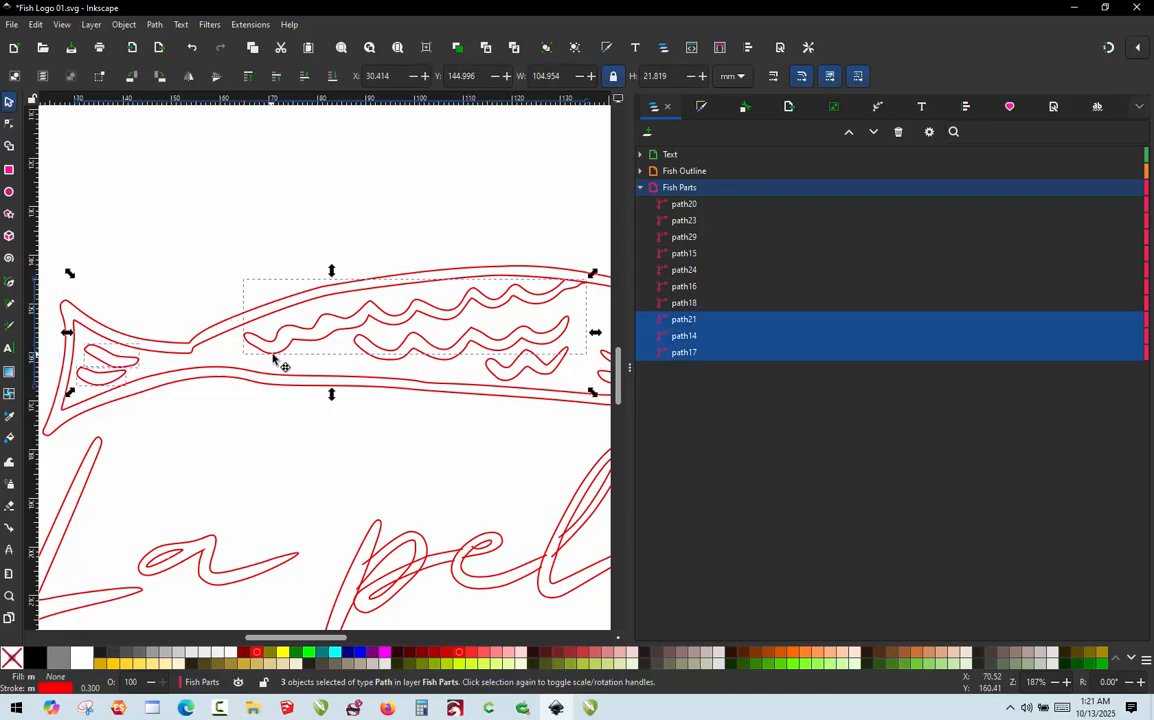
key(ctrl+alt+p)
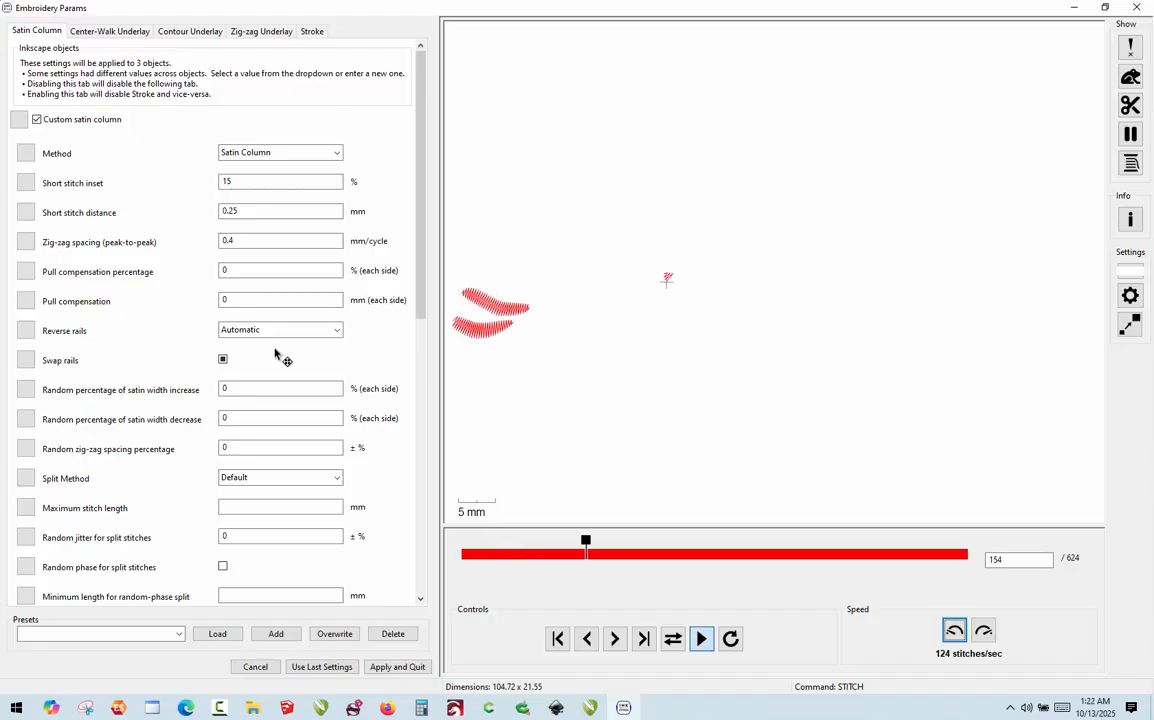
click(1131, 77)
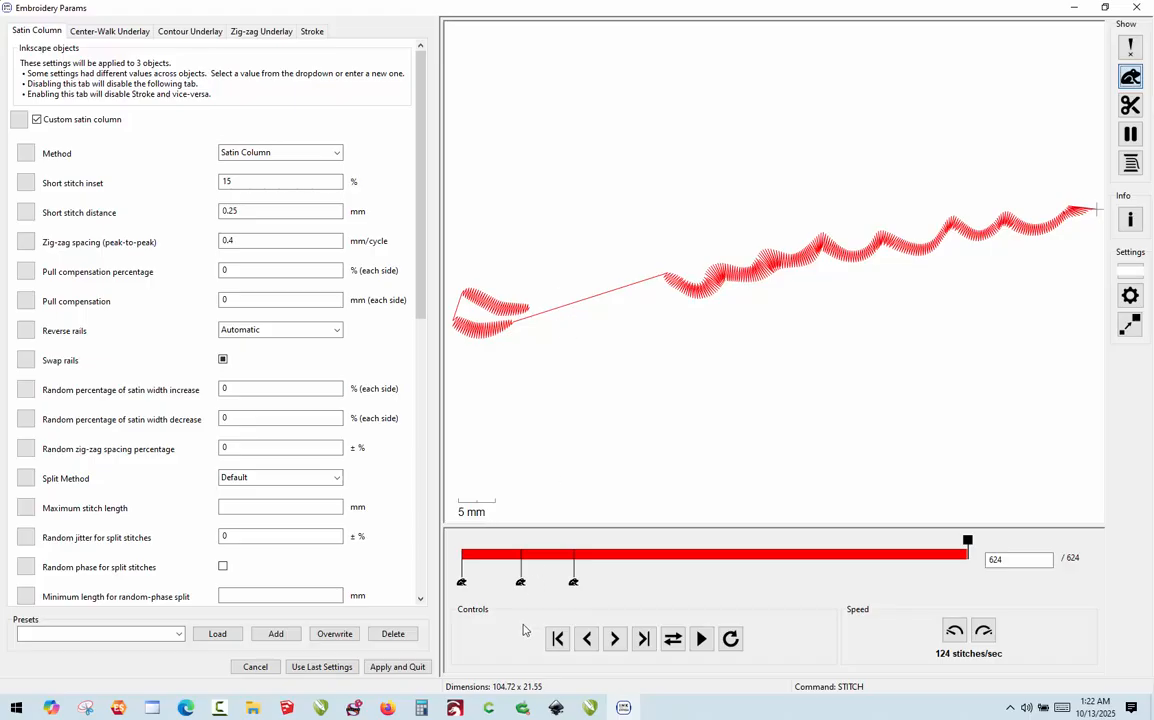
click(419, 670)
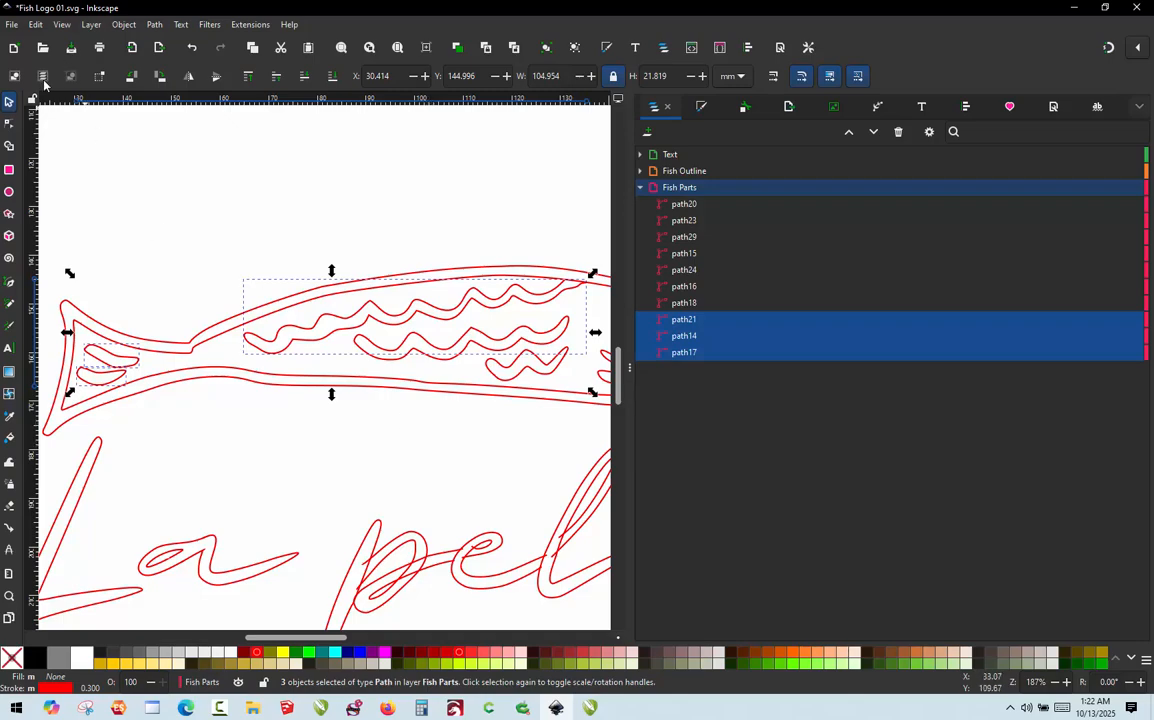
- Examine where the three wavy scale lines on the fish's body start and end relative to one another
click(331, 219)
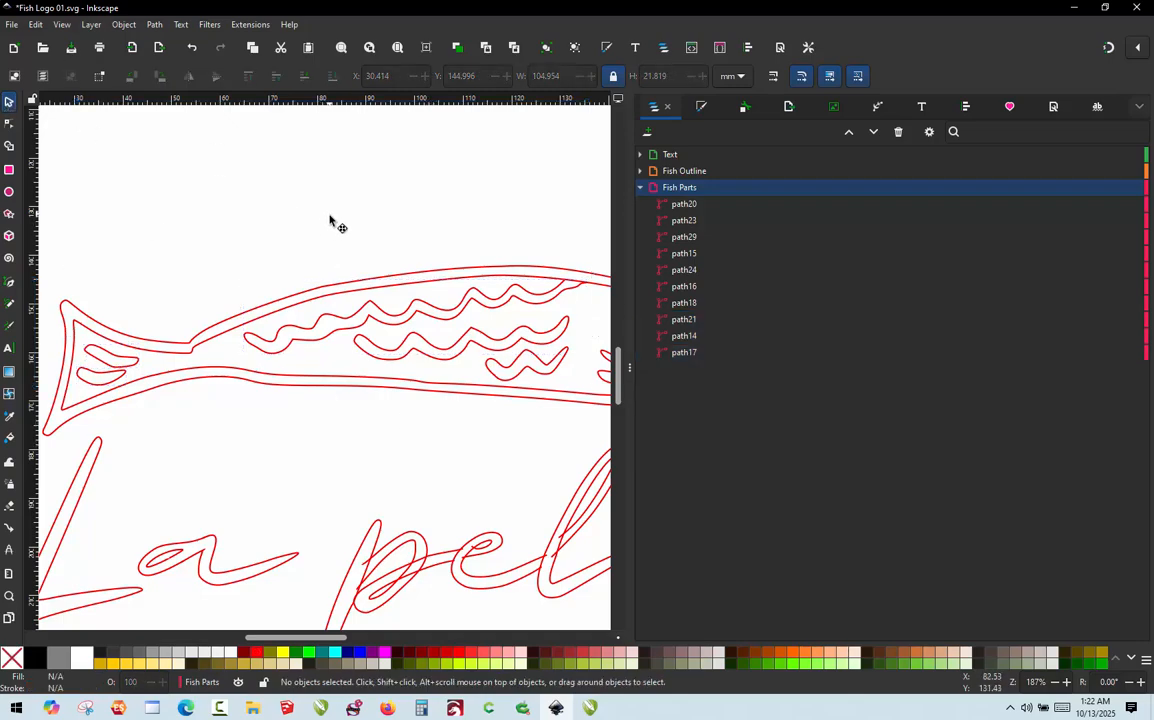
scroll(330, 227, down, 5)
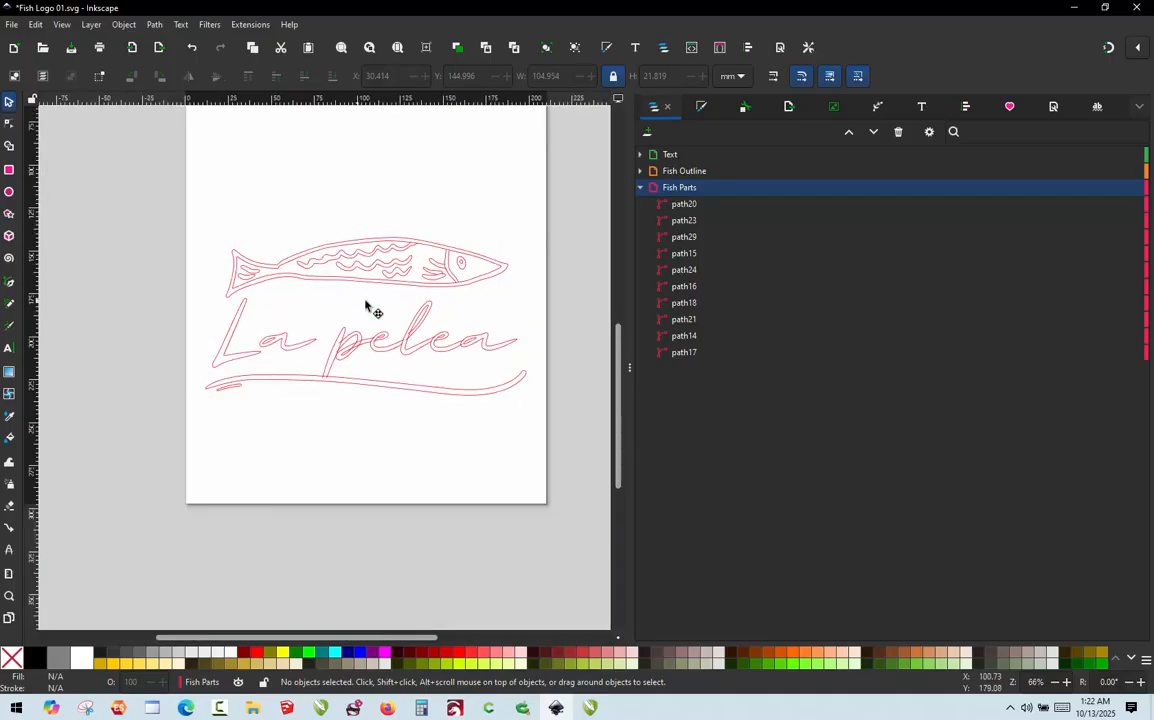
scroll(322, 234, up, 7)
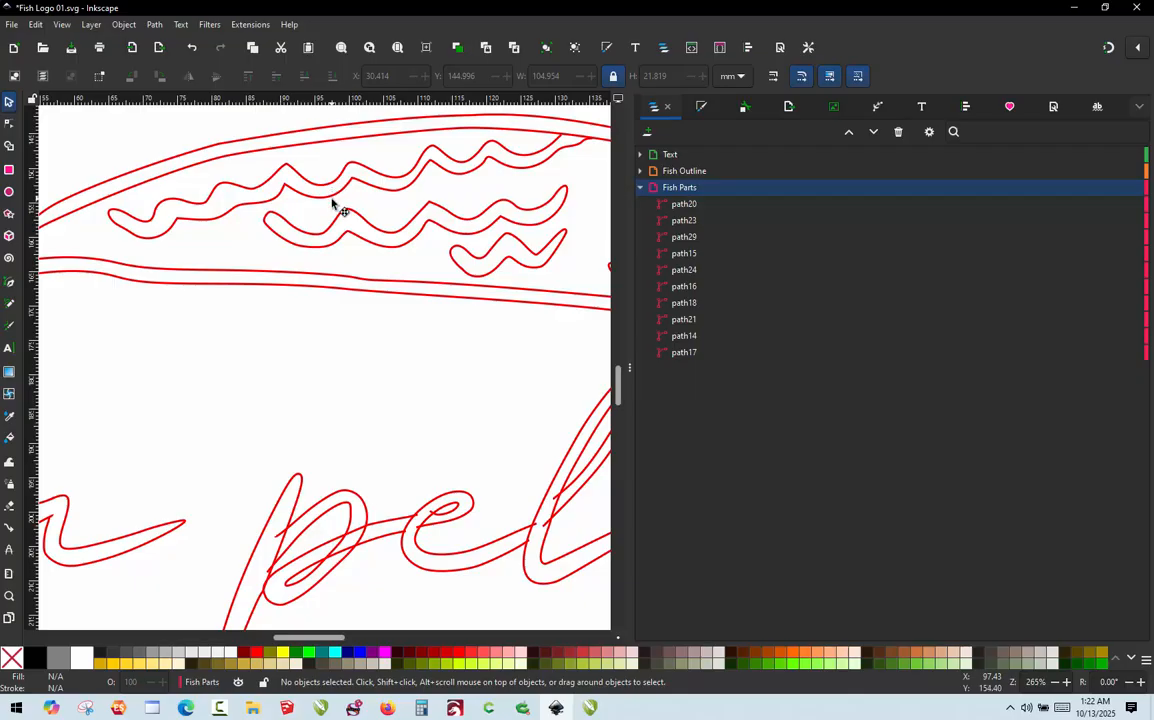
click(333, 199)
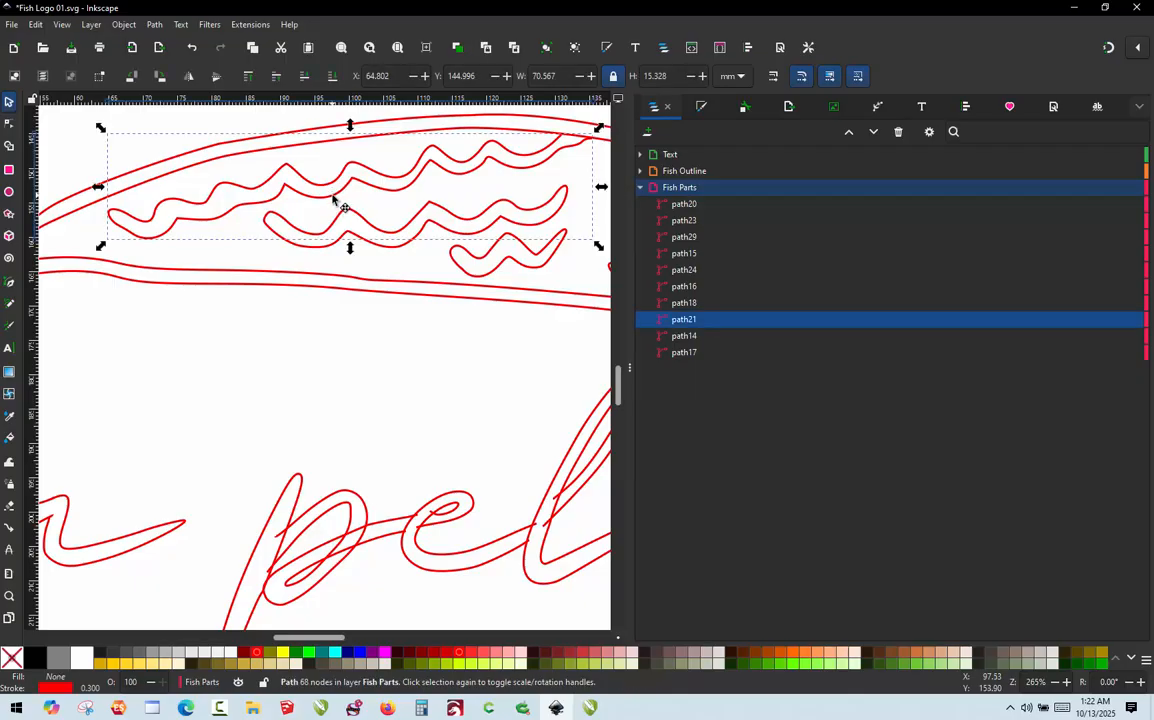
click(515, 208)
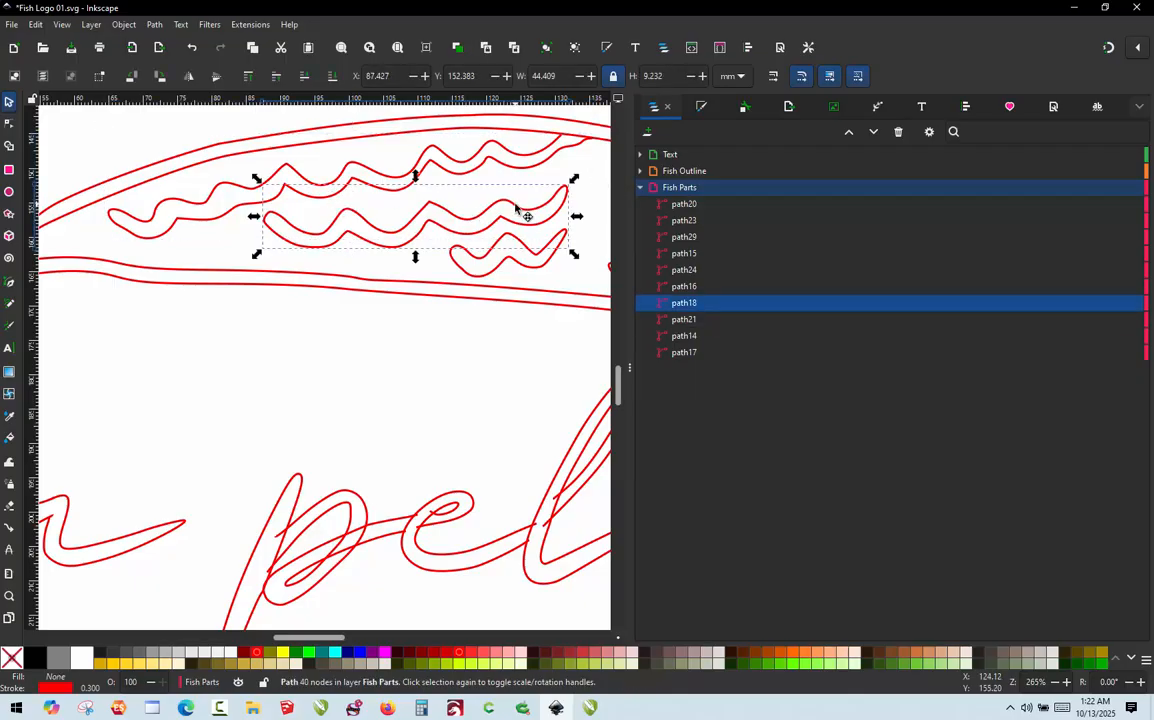
click(586, 142)
click(359, 249)
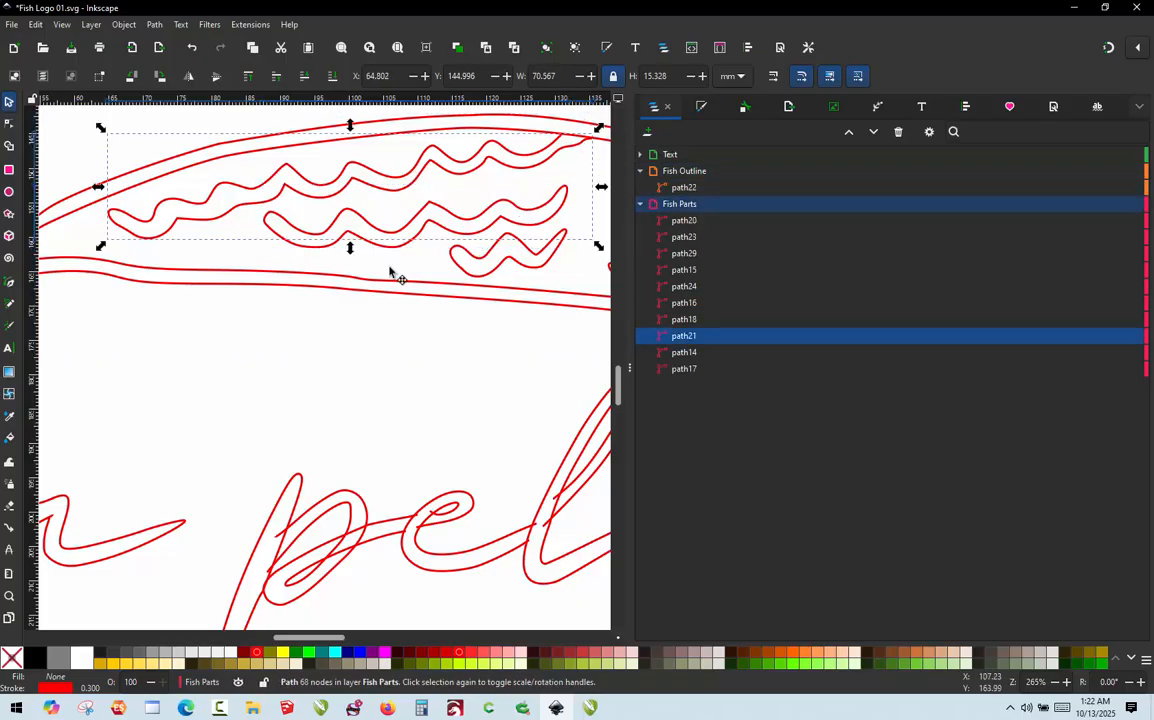
scroll(365, 255, down, 2)
key(Escape)
scroll(474, 200, up, 1)
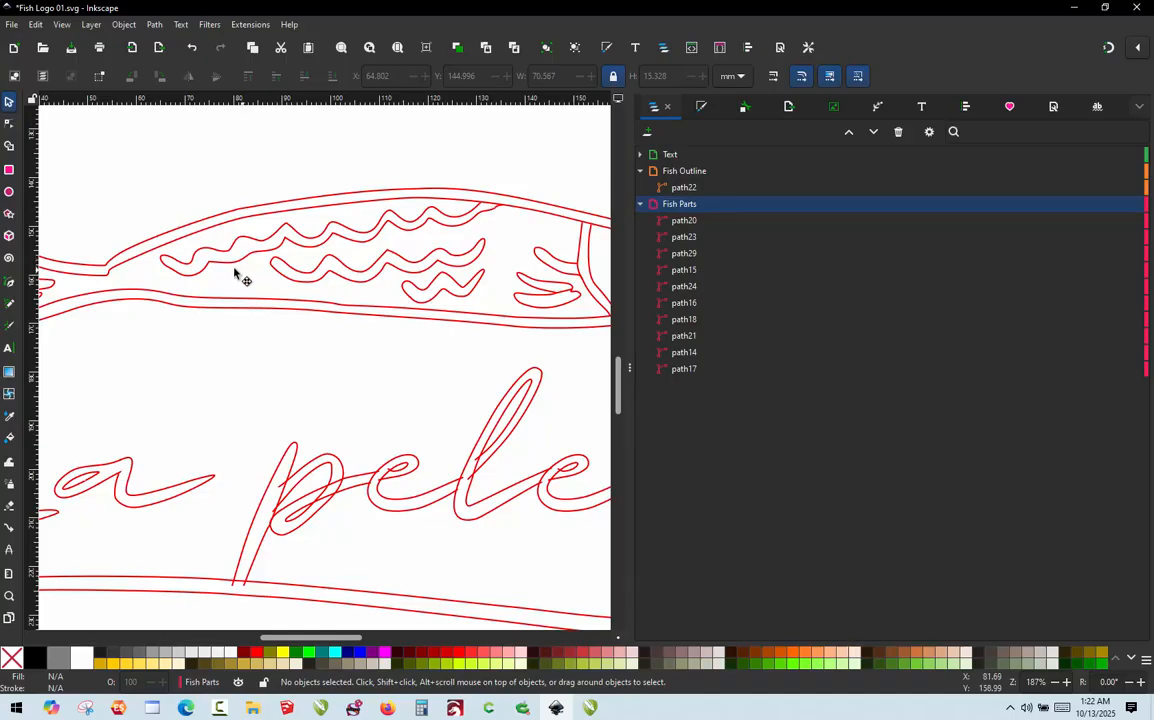
scroll(240, 273, up, 3)
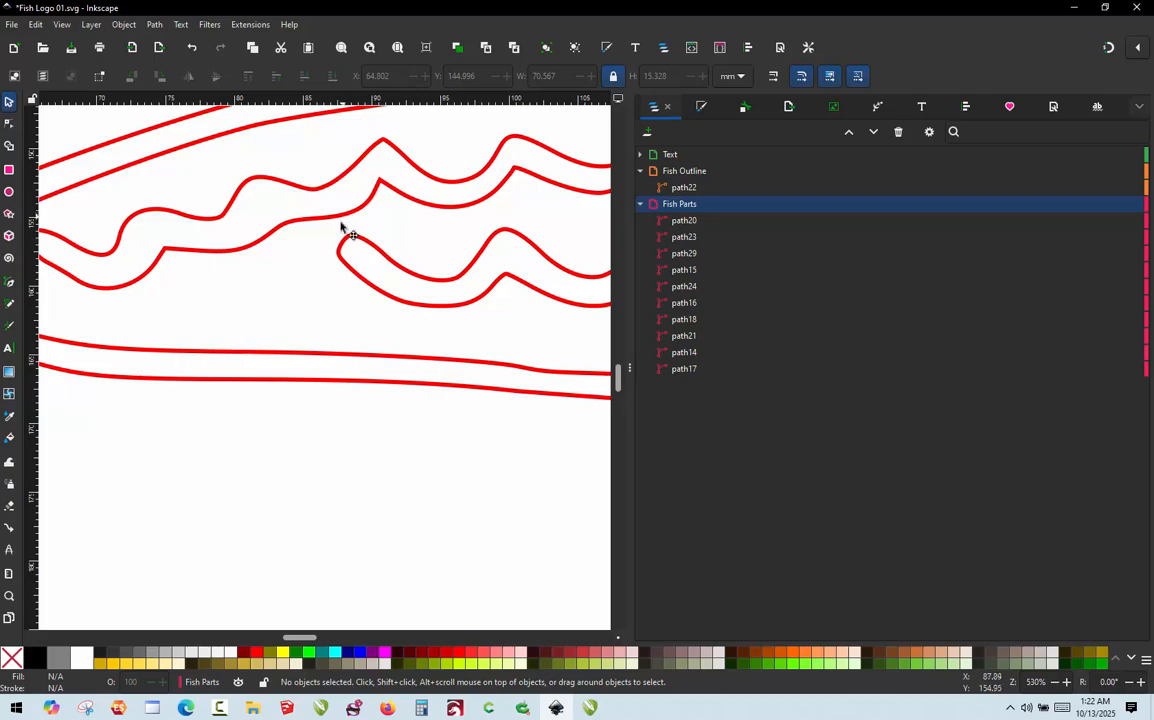
scroll(280, 279, down, 1)
scroll(443, 237, down, 3)
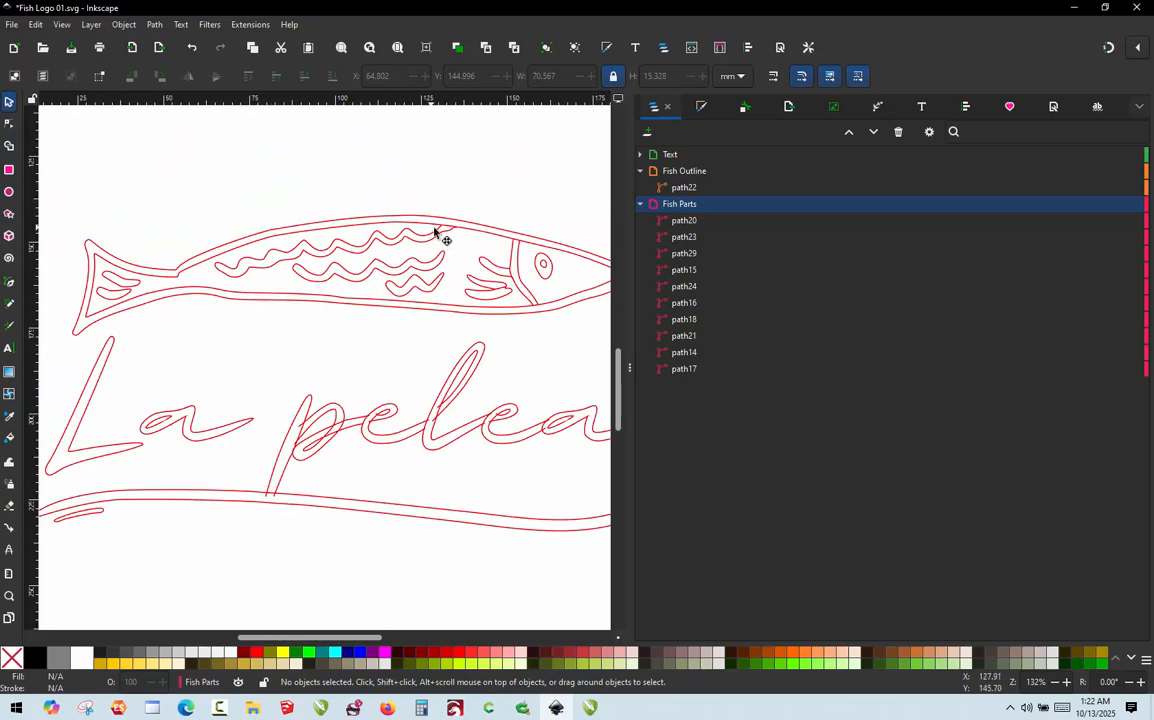
scroll(489, 237, up, 3)
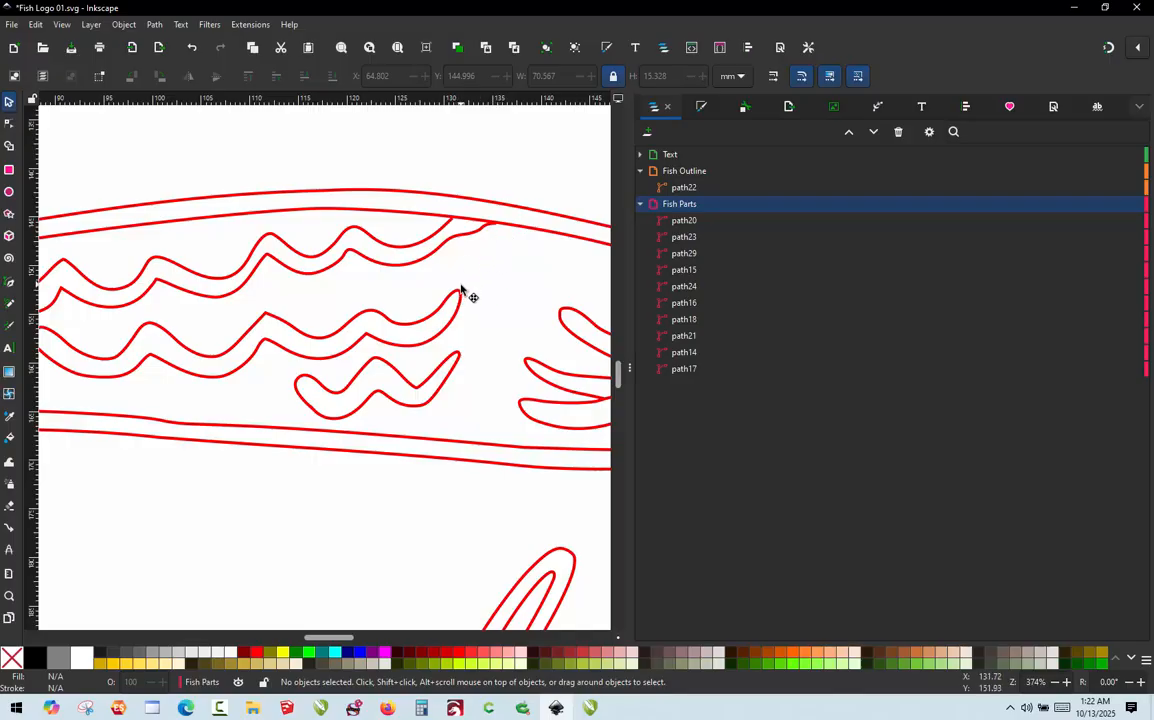
- Preview the stitching direction of the uppermost wavy scale line on its own in the embroidery parameters, up to its last stitch
click(458, 239)
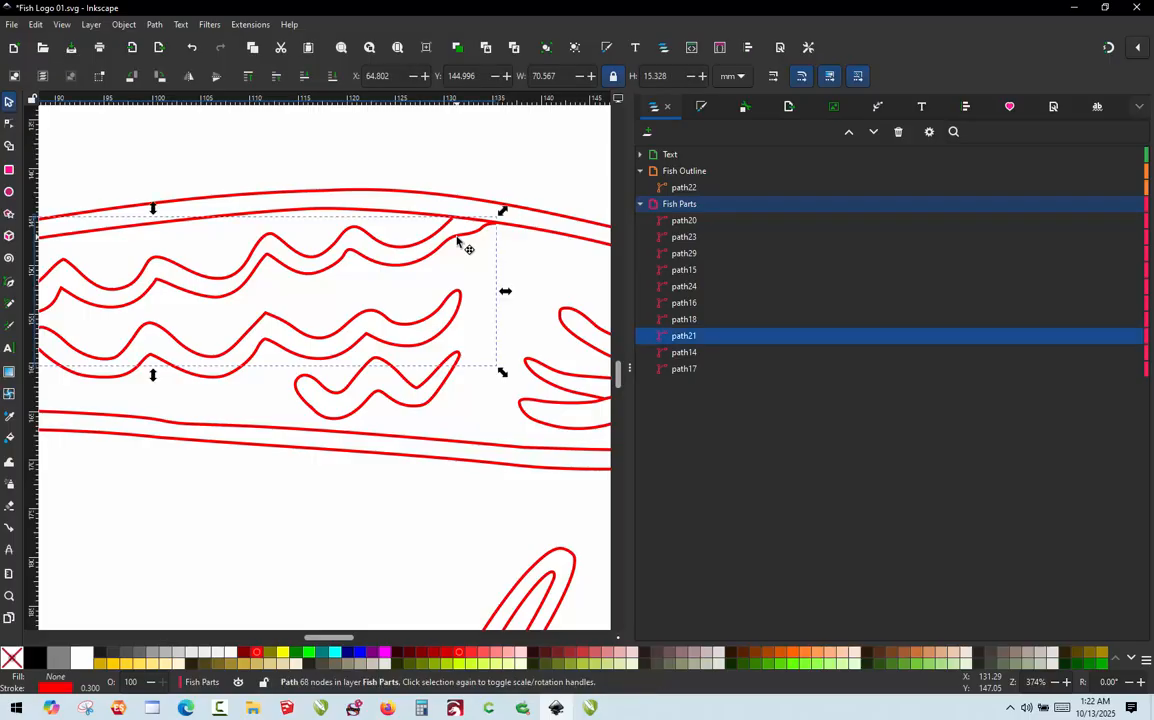
key(ctrl+alt+c)
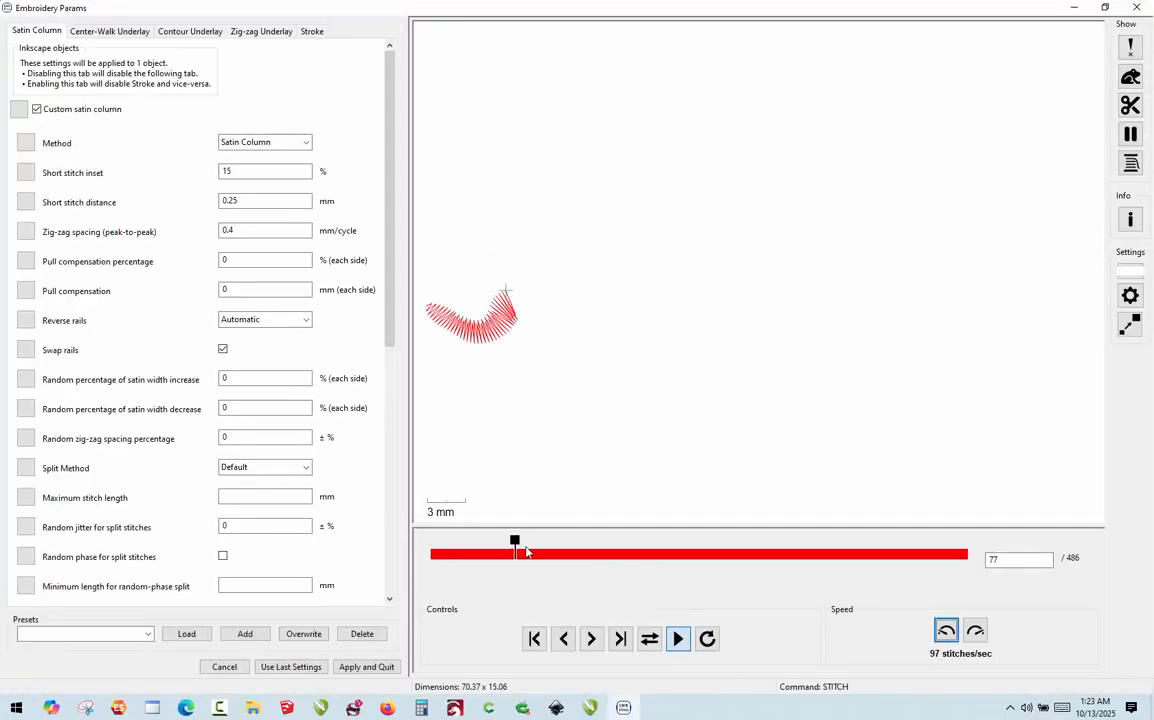
drag(612, 540, 990, 545)
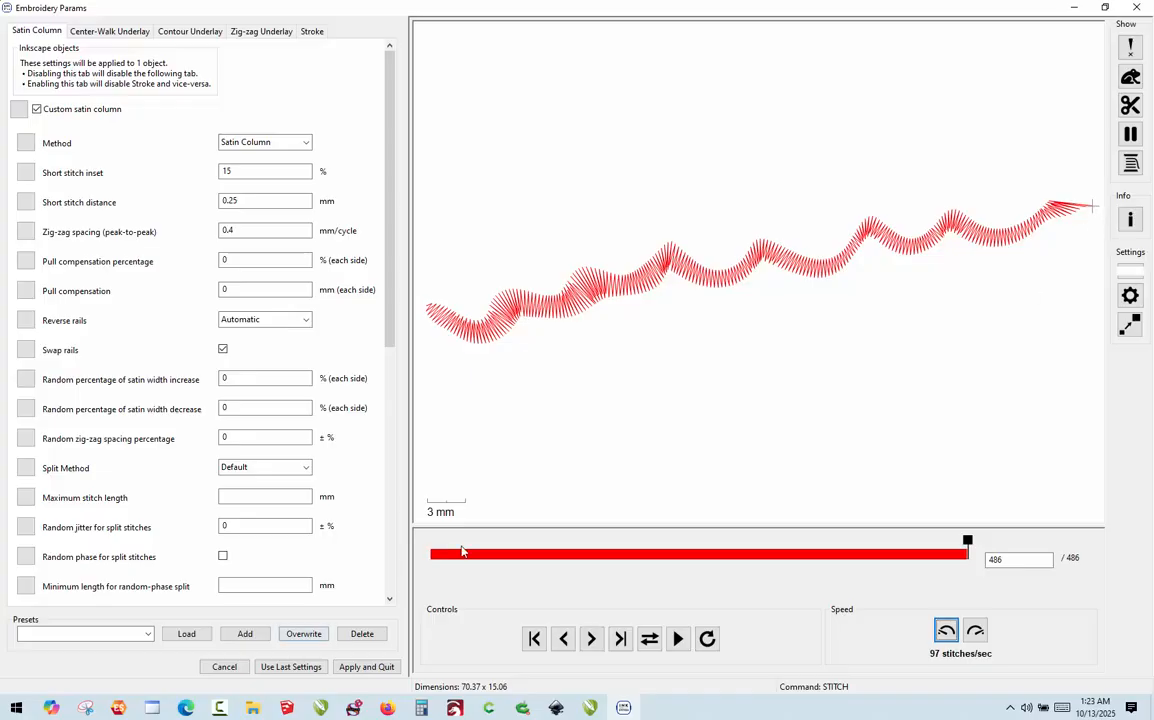
click(366, 667)
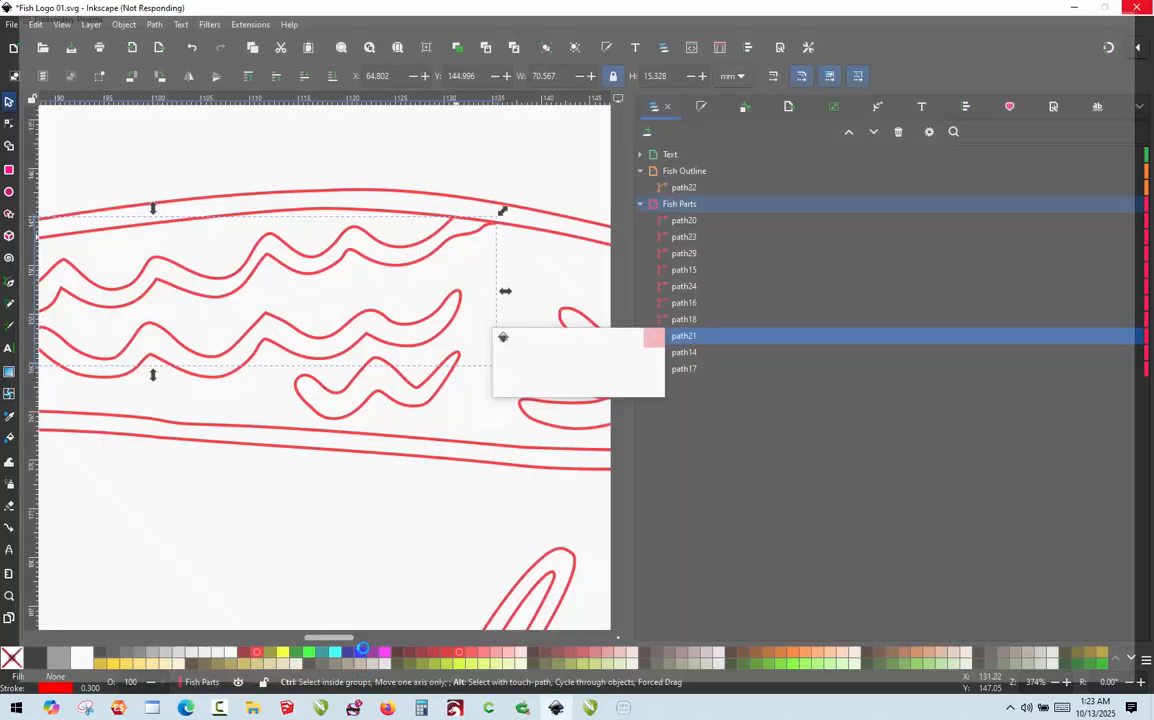
- Examine the distance between the head-side ends of the uppermost and second wavy scale lines
scroll(523, 263, down, 2)
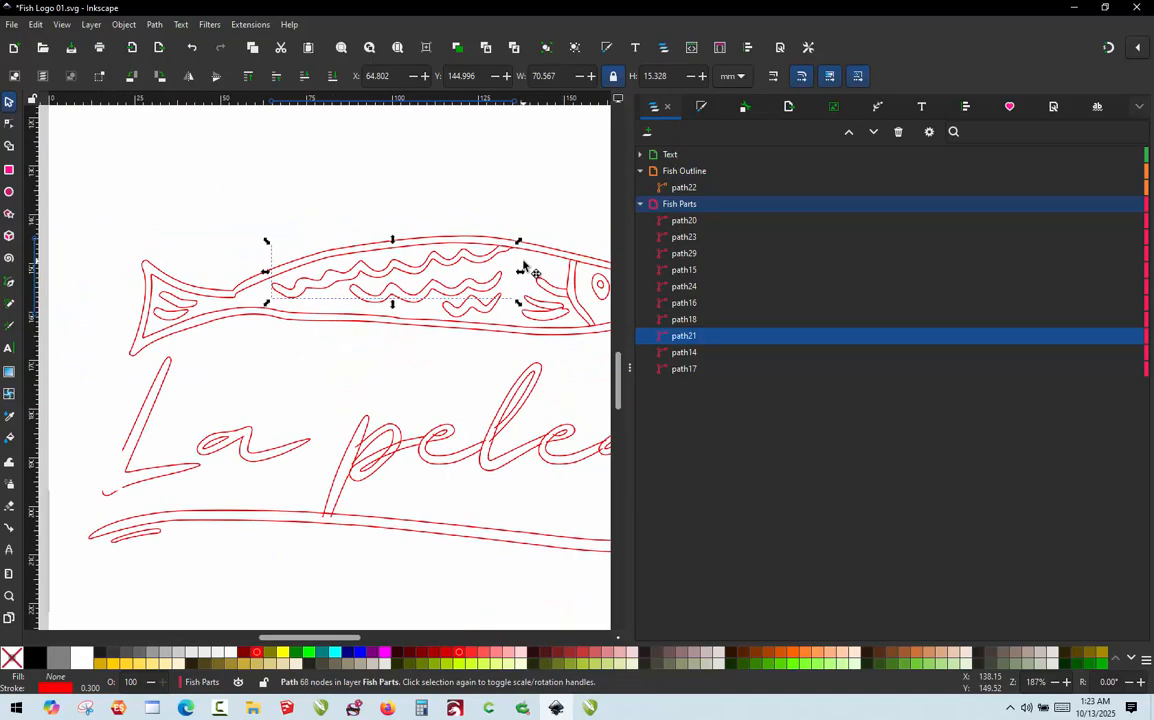
scroll(310, 250, up, 2)
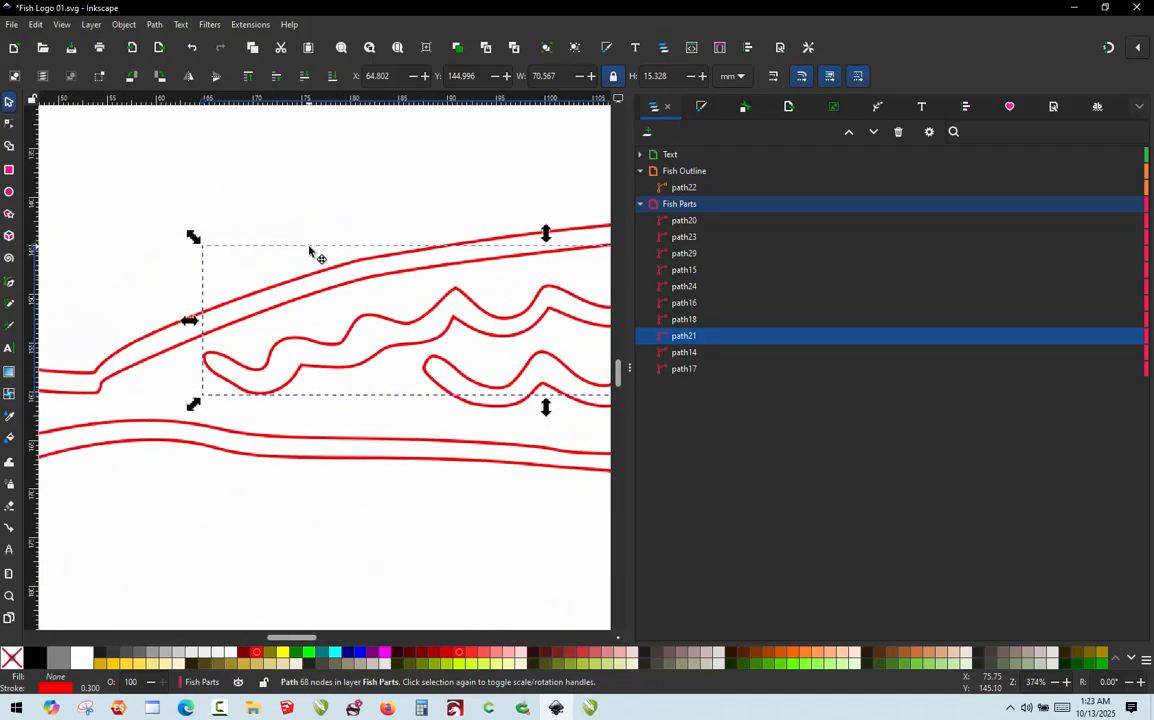
click(409, 199)
scroll(290, 308, down, 3)
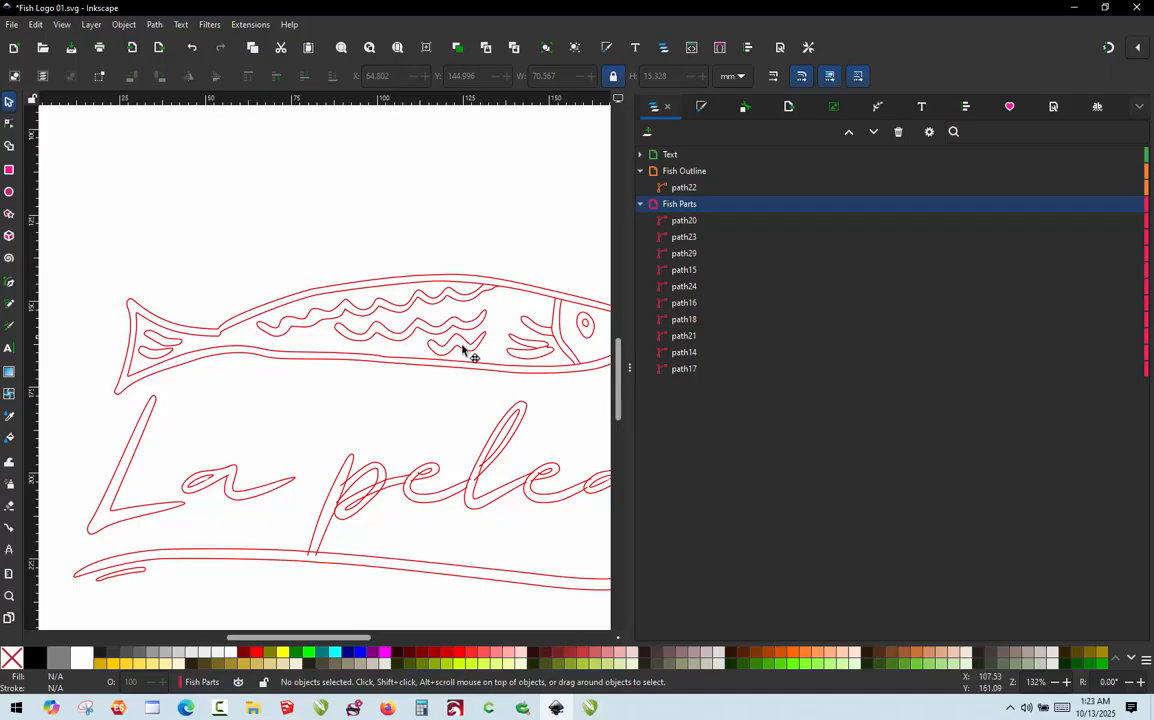
scroll(420, 330, up, 1)
scroll(520, 285, up, 3)
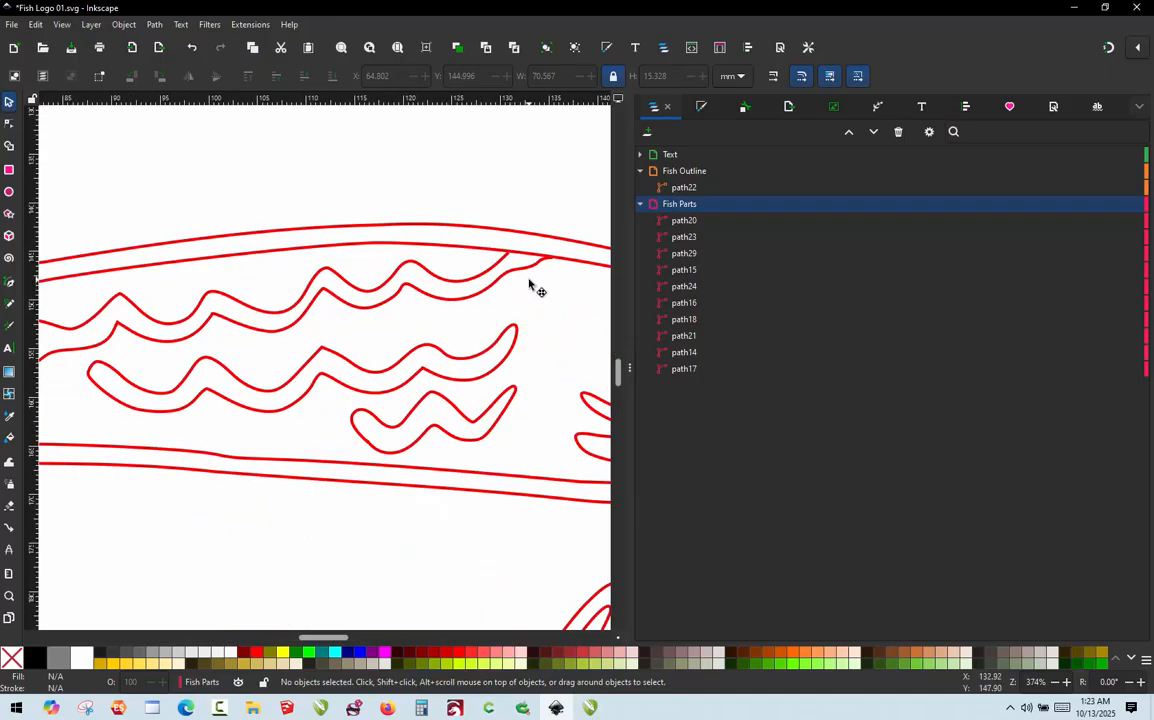
click(542, 259)
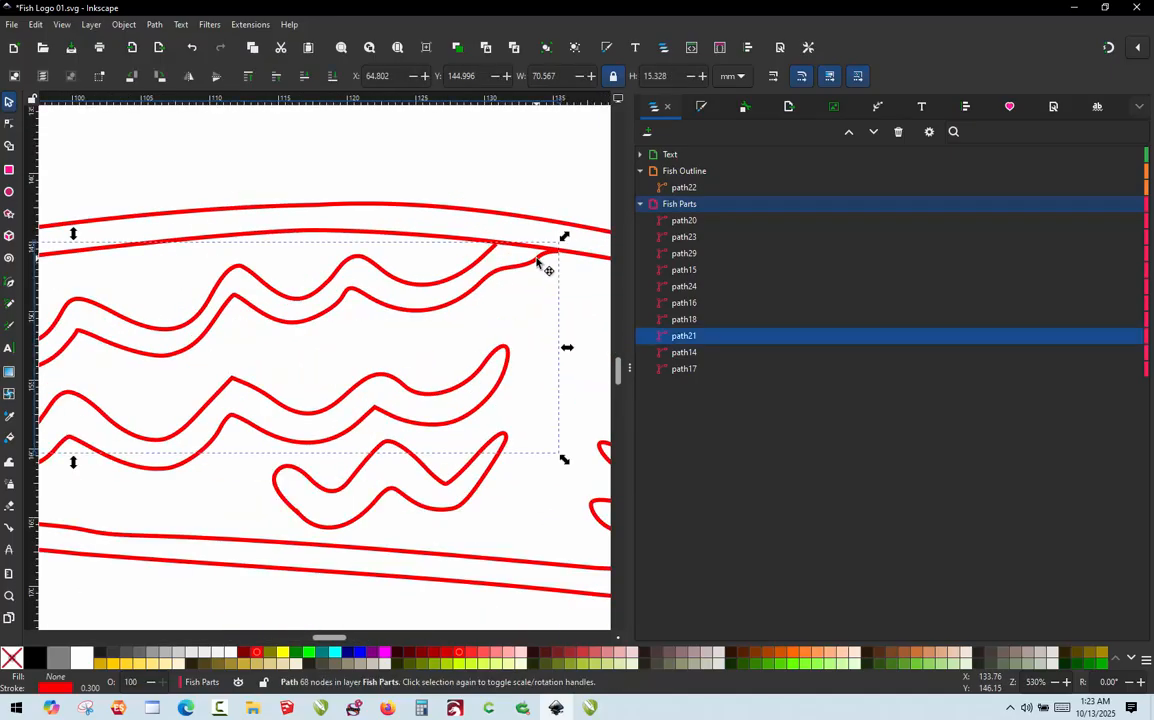
click(504, 354)
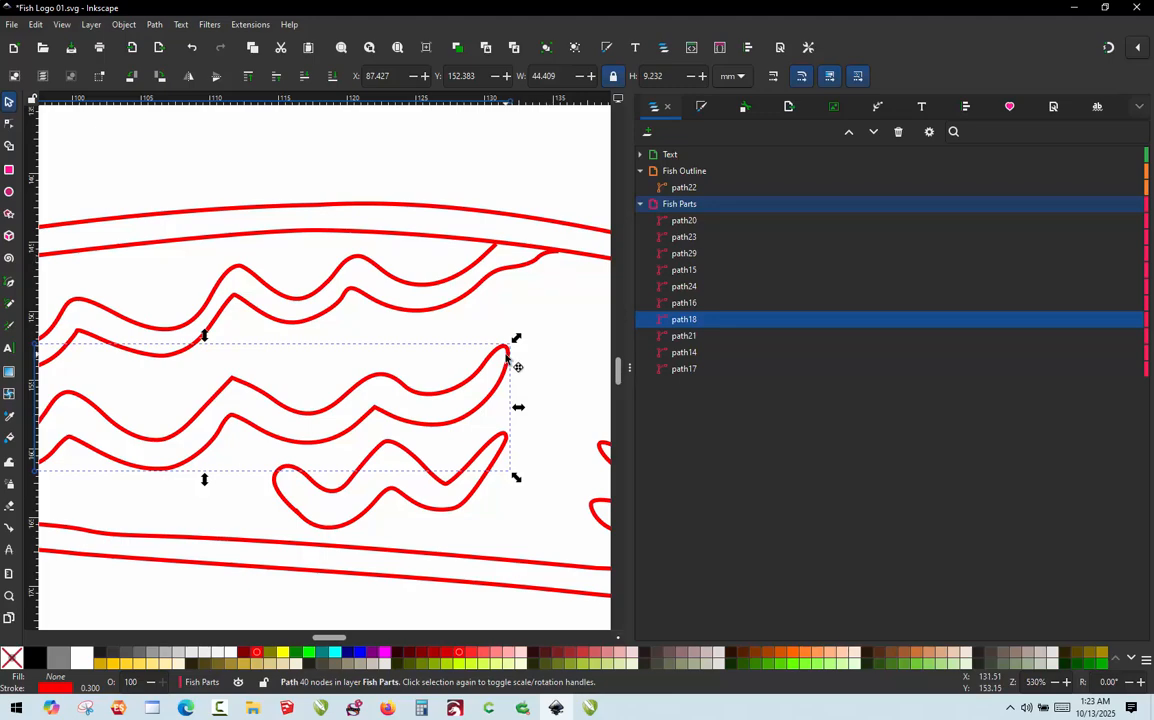
- Measure the gap between the tail-side tip of the second wavy scale line and the uppermost line above it
scroll(531, 300, down, 3)
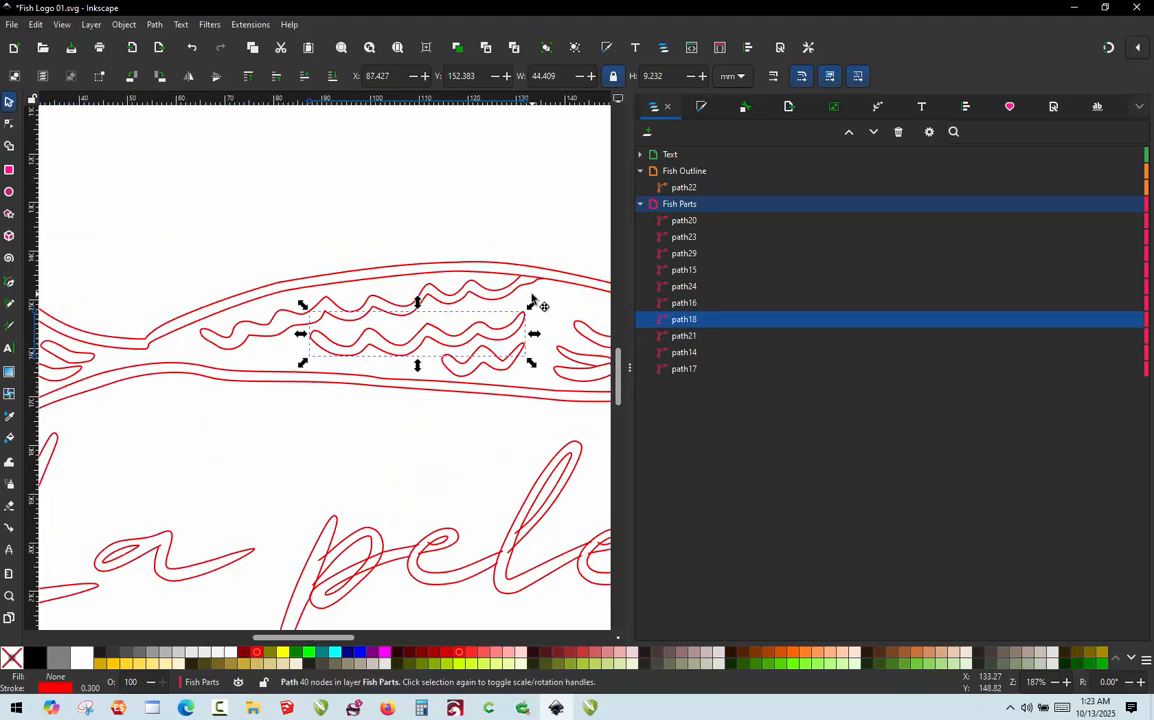
scroll(220, 305, up, 7)
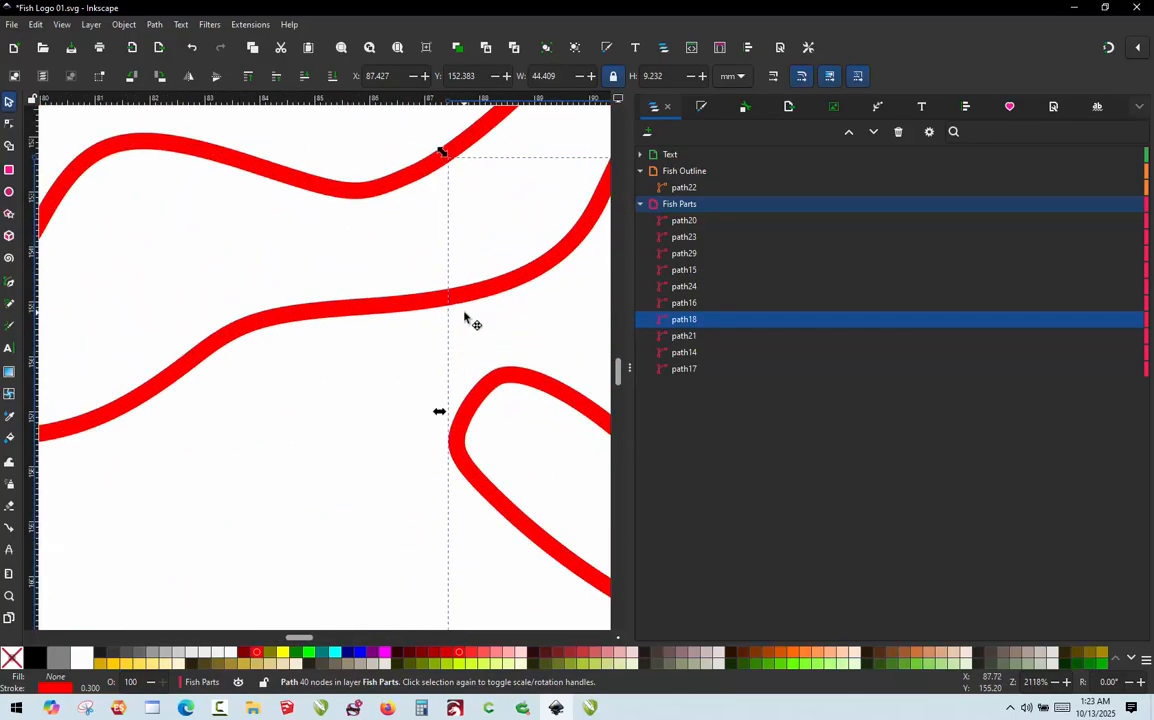
key(m)
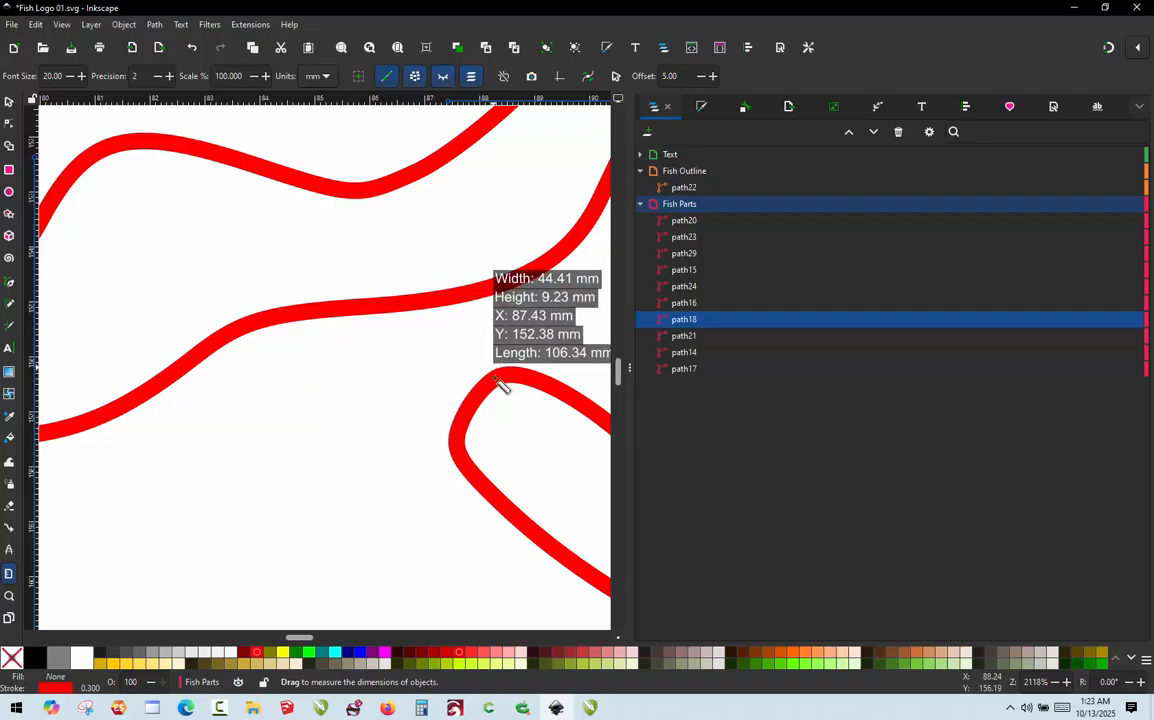
drag(497, 377, 470, 293)
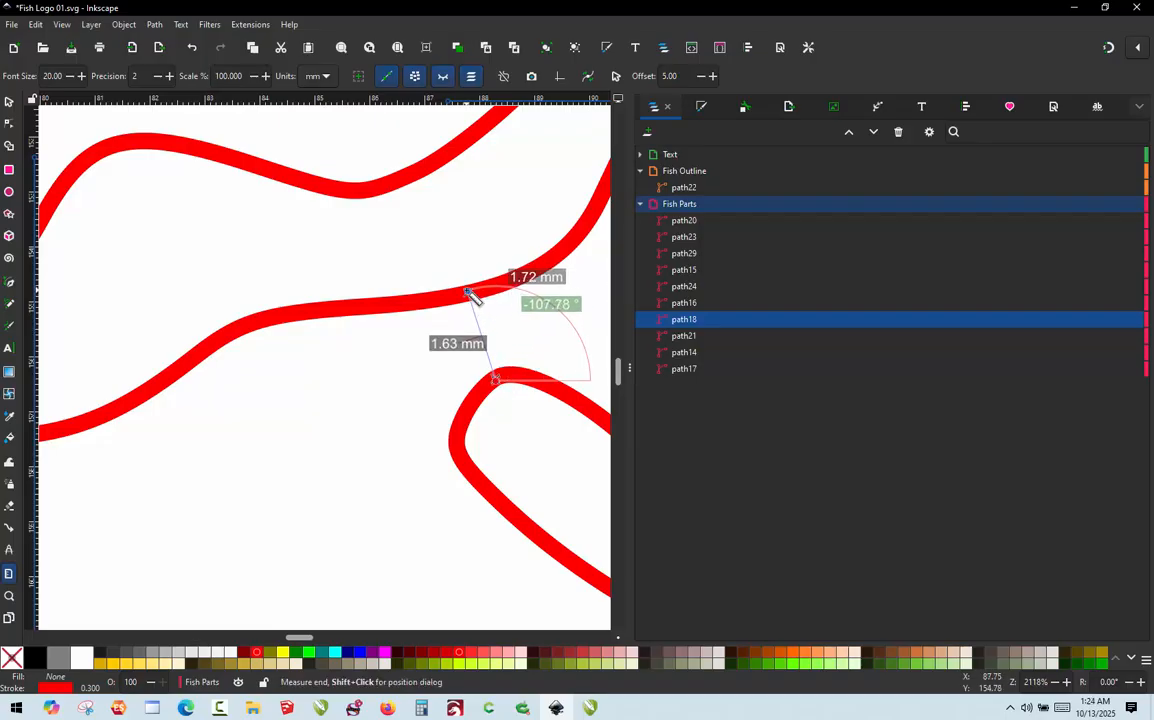
key(Escape)
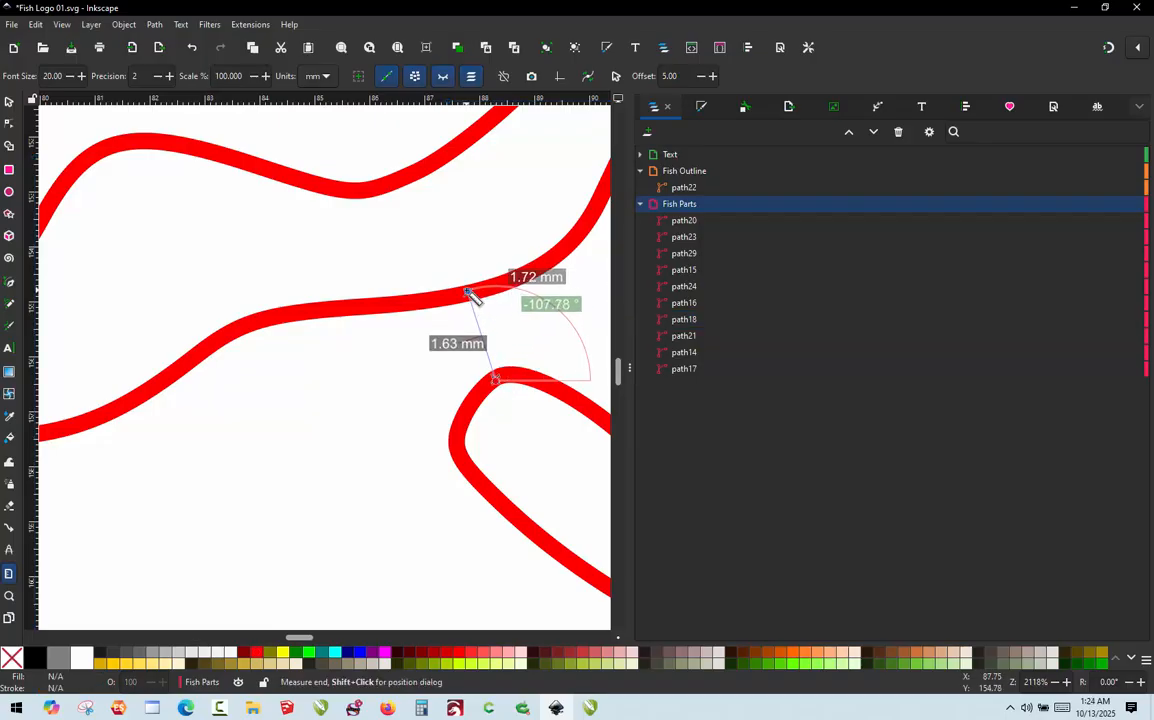
click(8, 102)
- Measure the distance between the head-side ends of the uppermost and second wavy scale lines
scroll(335, 404, down, 5)
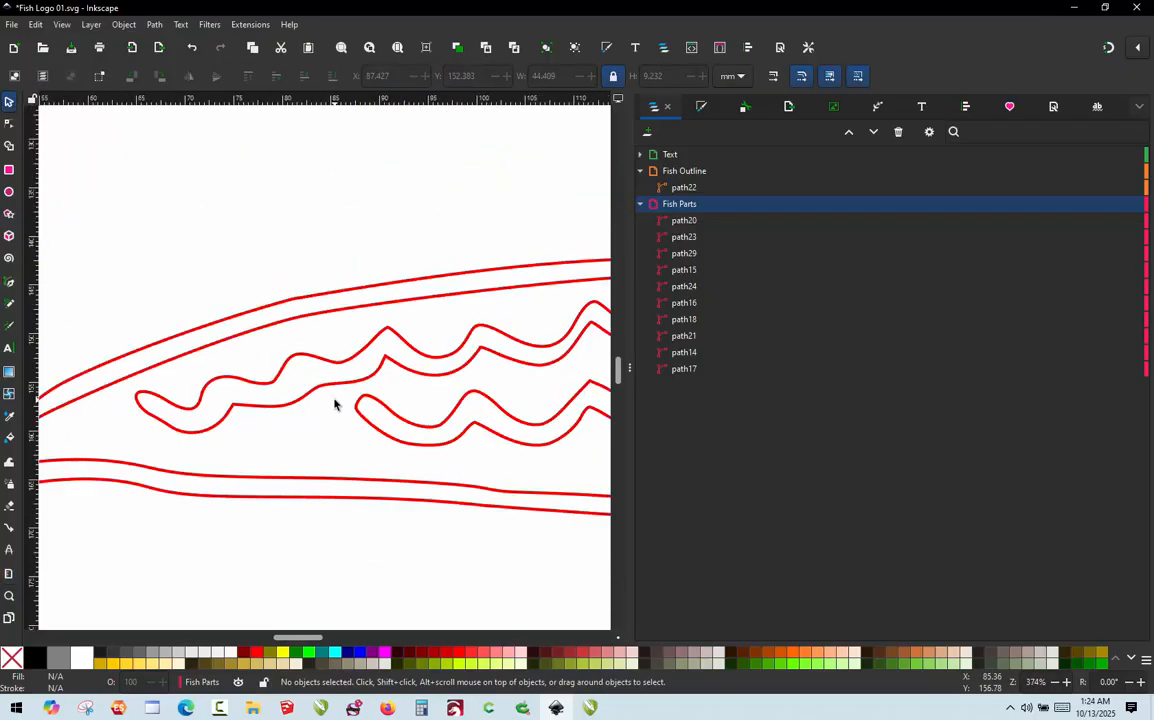
scroll(320, 440, down, 3)
scroll(333, 435, up, 2)
scroll(300, 420, down, 2)
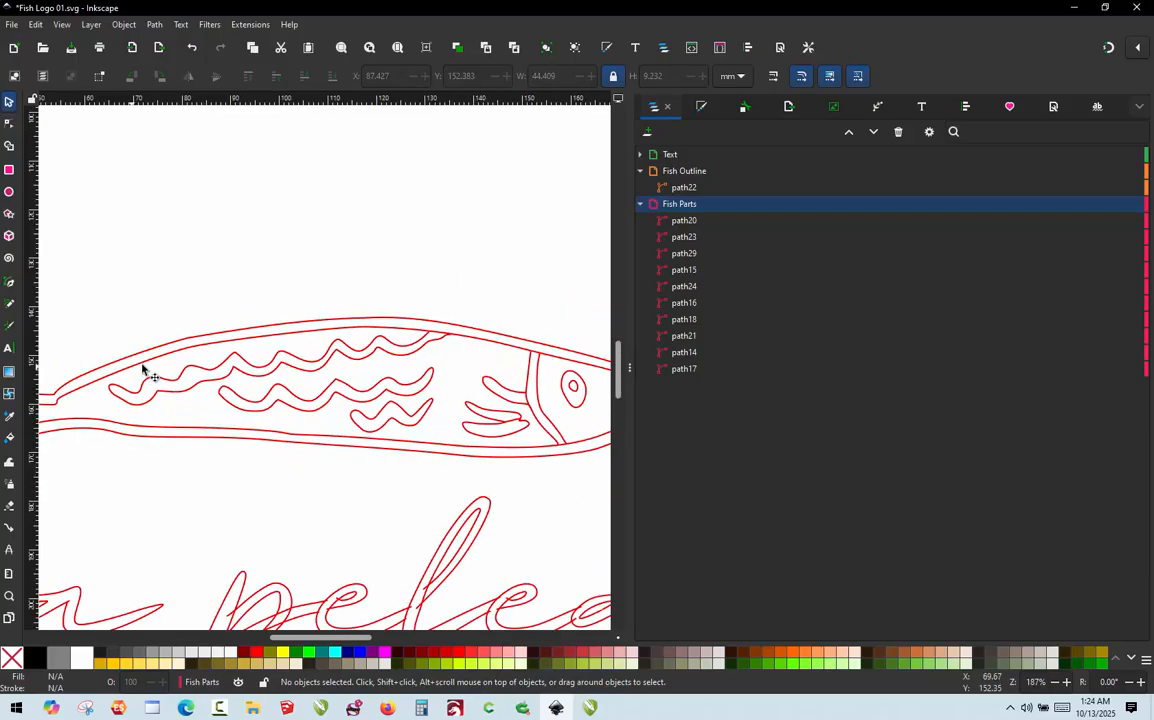
scroll(200, 385, up, 3)
scroll(466, 319, up, 3)
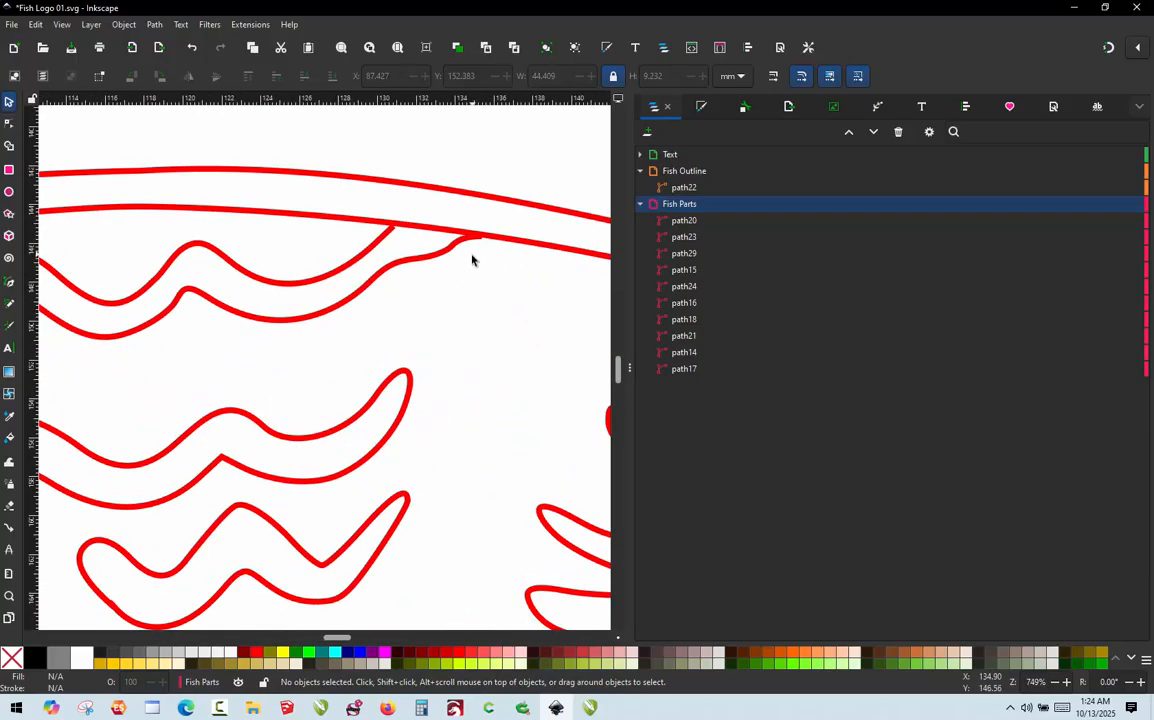
key(m)
drag(483, 238, 408, 376)
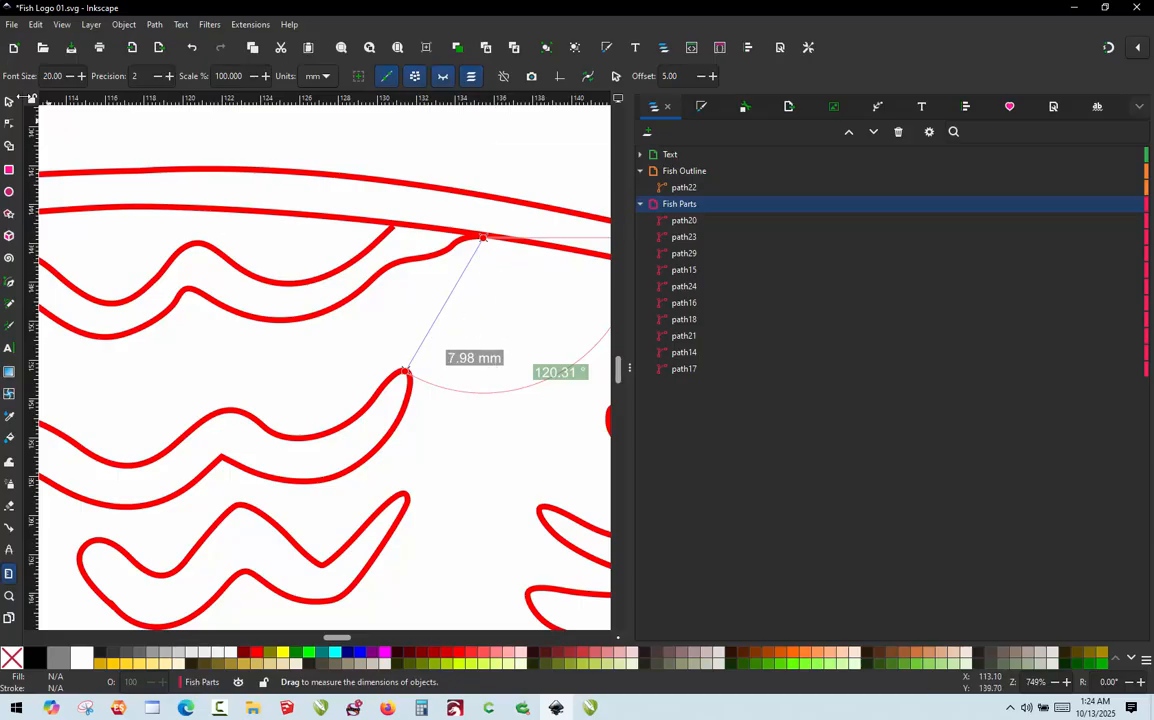
click(9, 102)
- Break the uppermost wavy scale line at its two opposite nodes just above the second line's tail-side tip
ctrl+scroll(425, 180, down, 5)
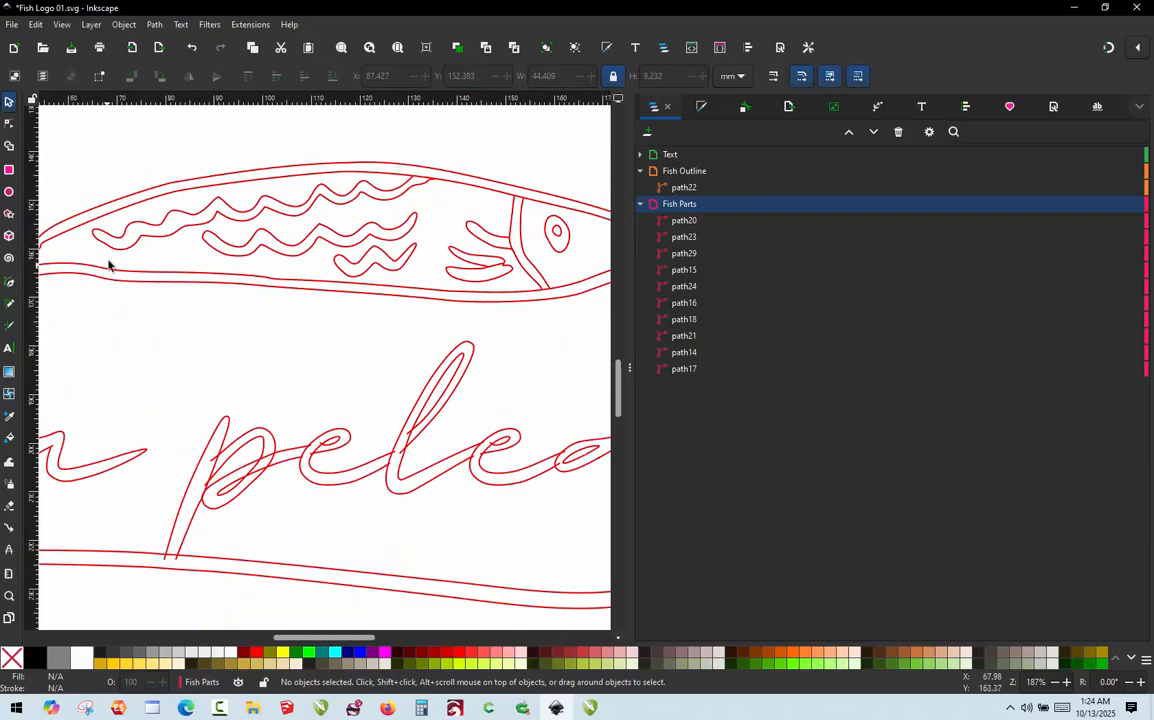
ctrl+scroll(108, 262, up, 4)
ctrl+scroll(336, 203, up, 2)
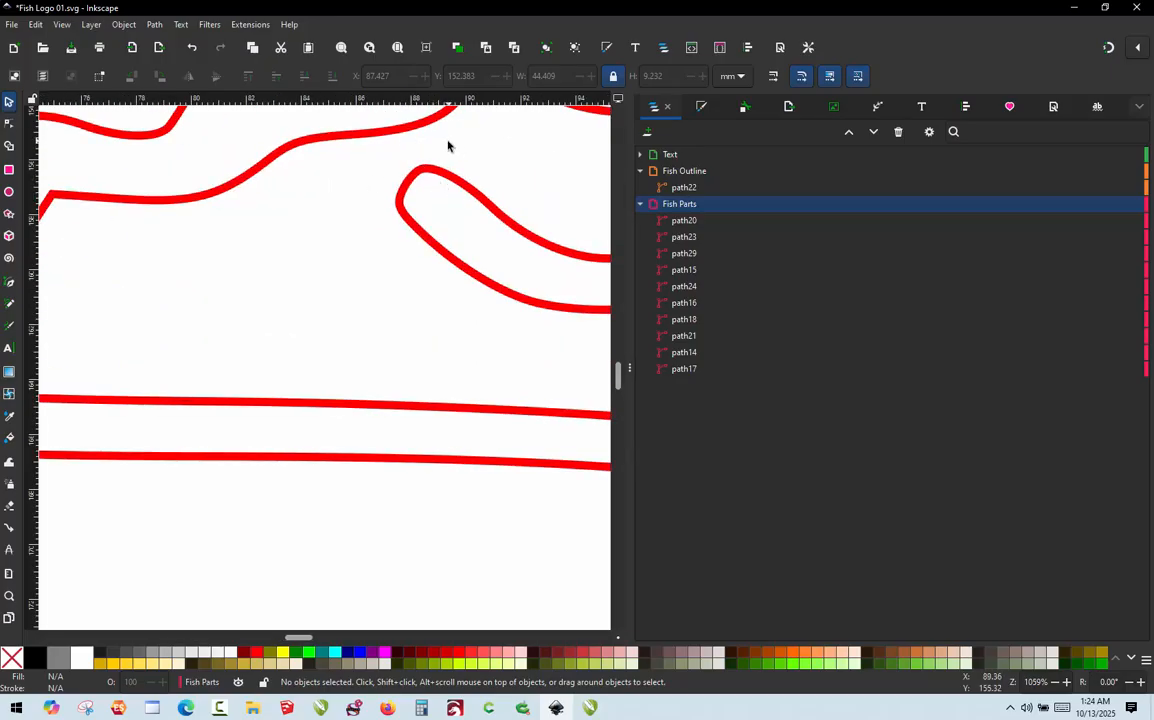
ctrl+scroll(300, 362, down, 4)
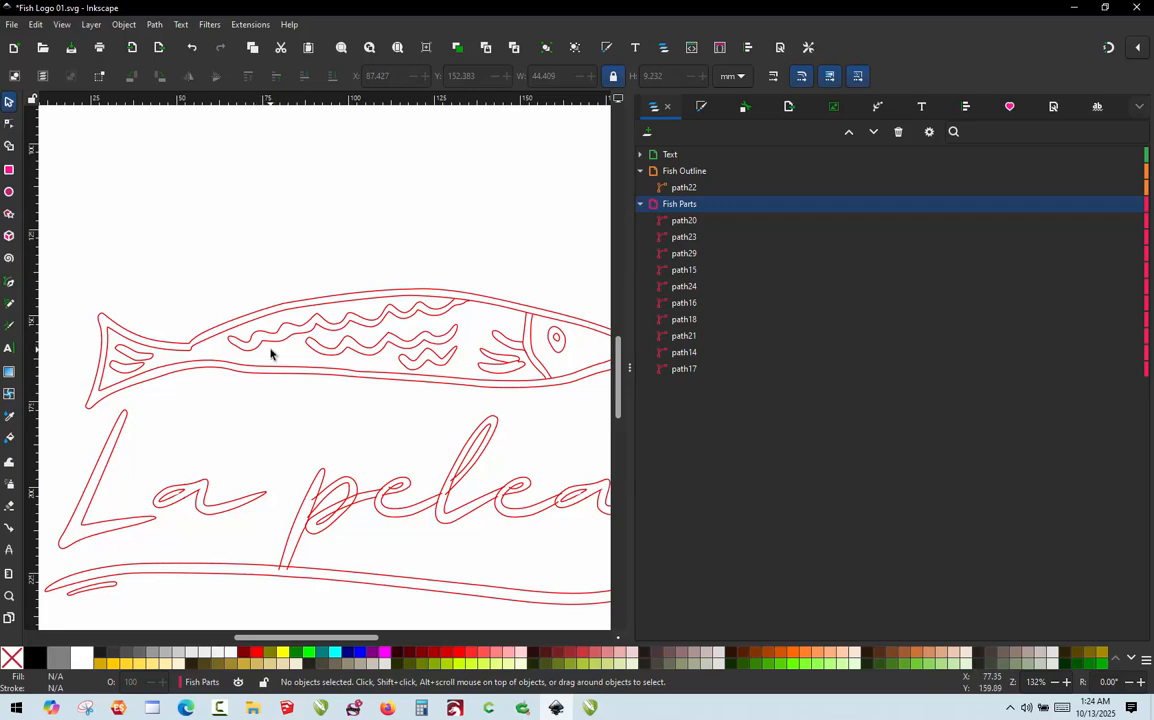
ctrl+scroll(270, 350, up, 1)
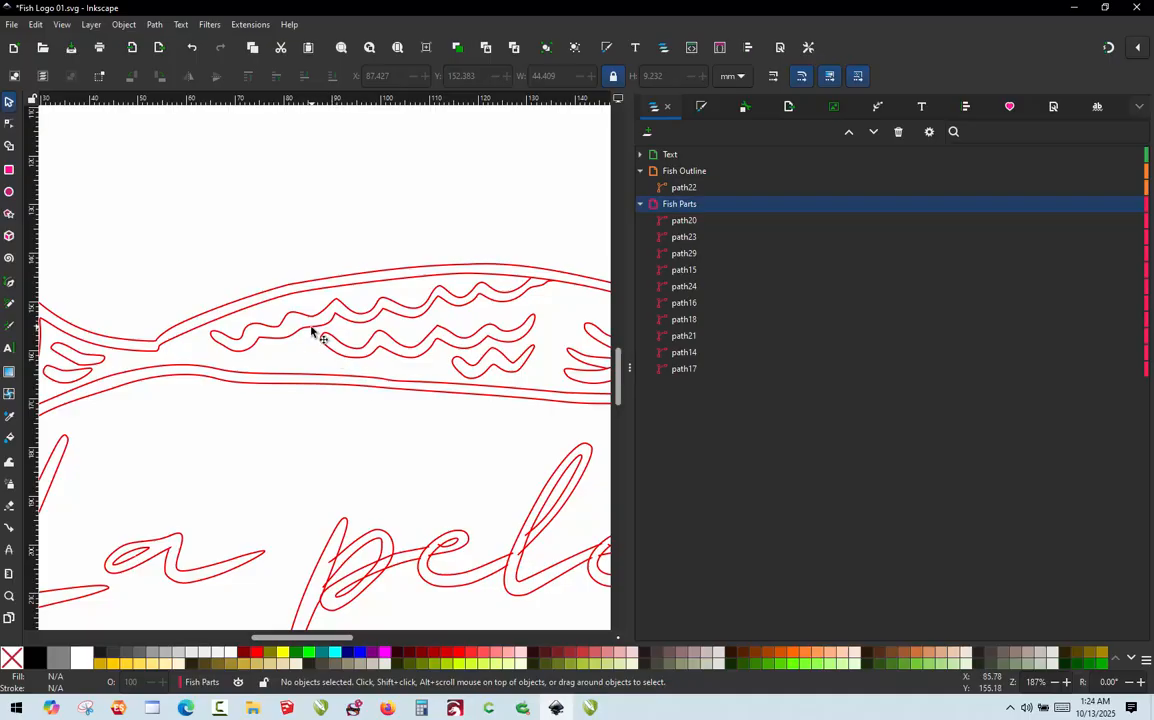
ctrl+scroll(327, 325, up, 4)
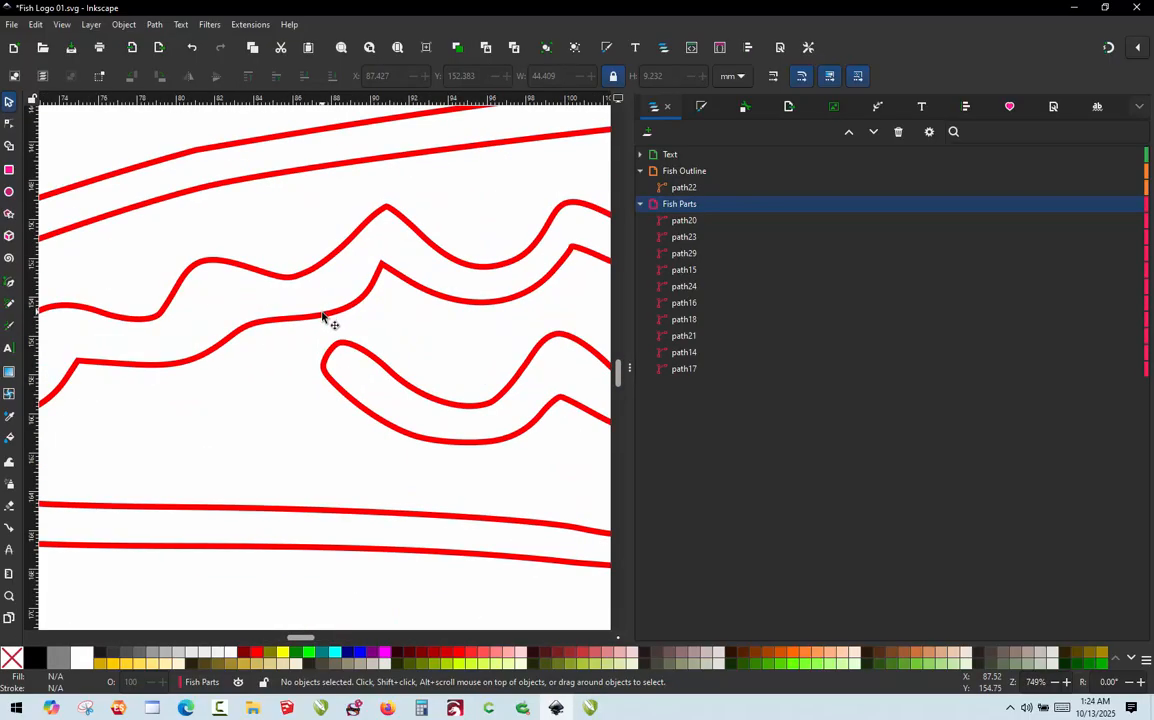
click(326, 320)
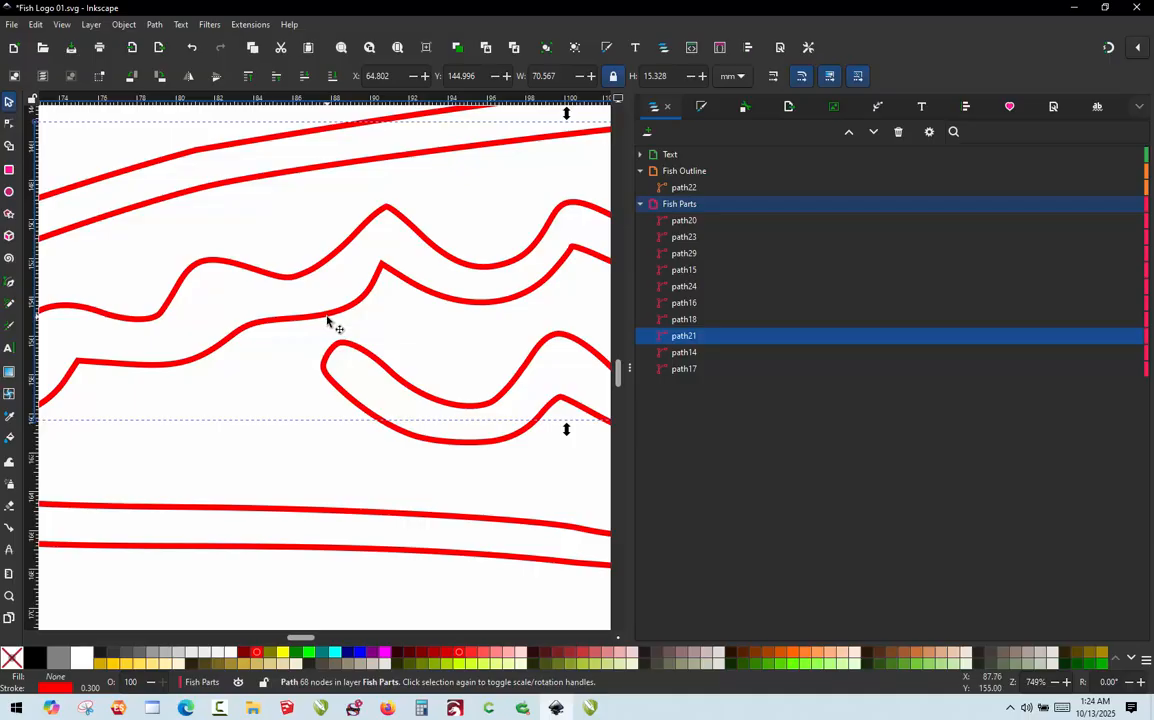
click(330, 318)
double_click(331, 318)
click(321, 316)
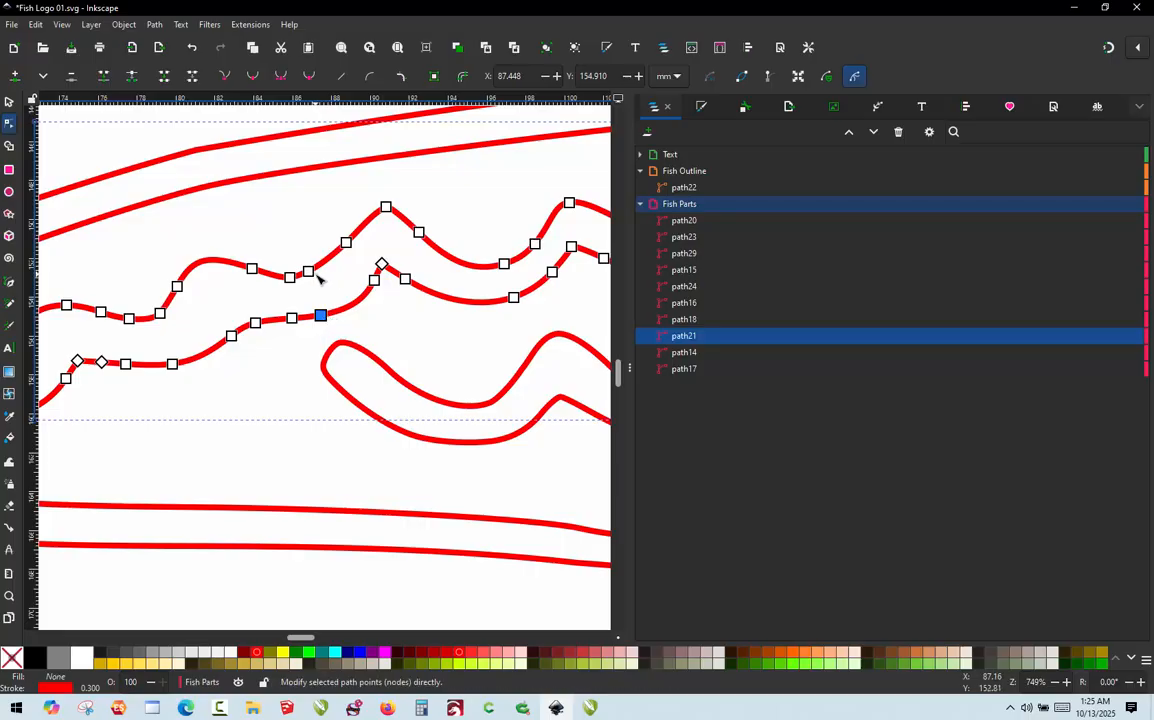
shift+click(308, 272)
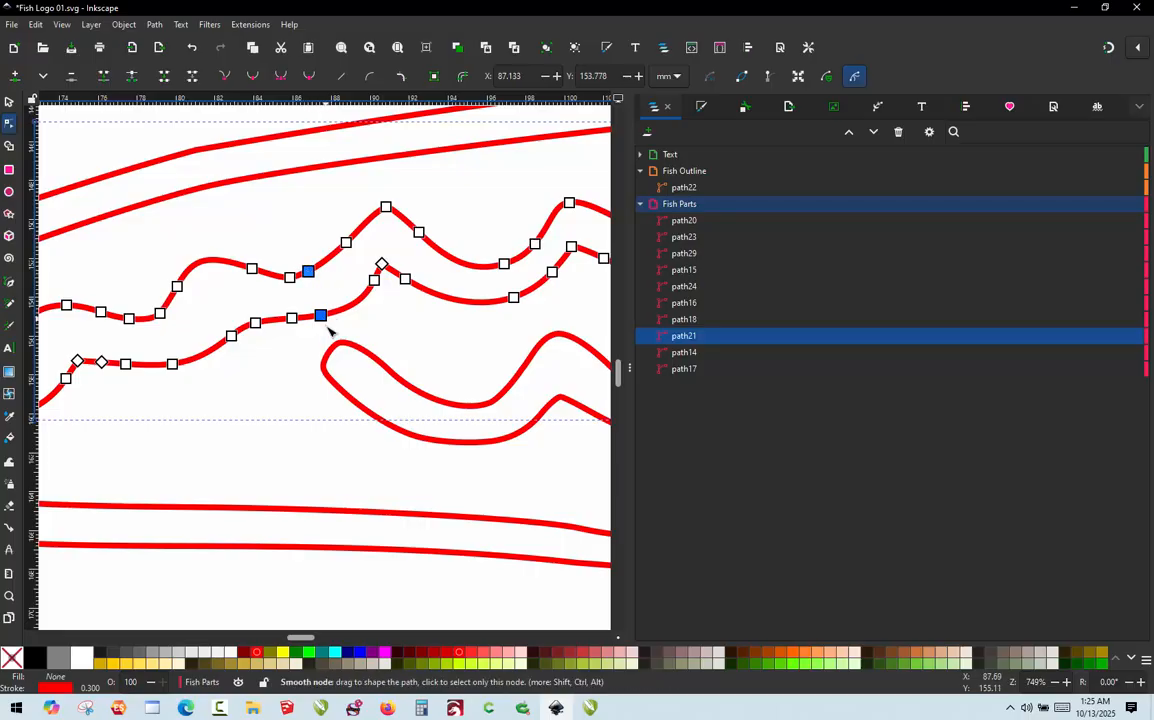
key(shift+c)
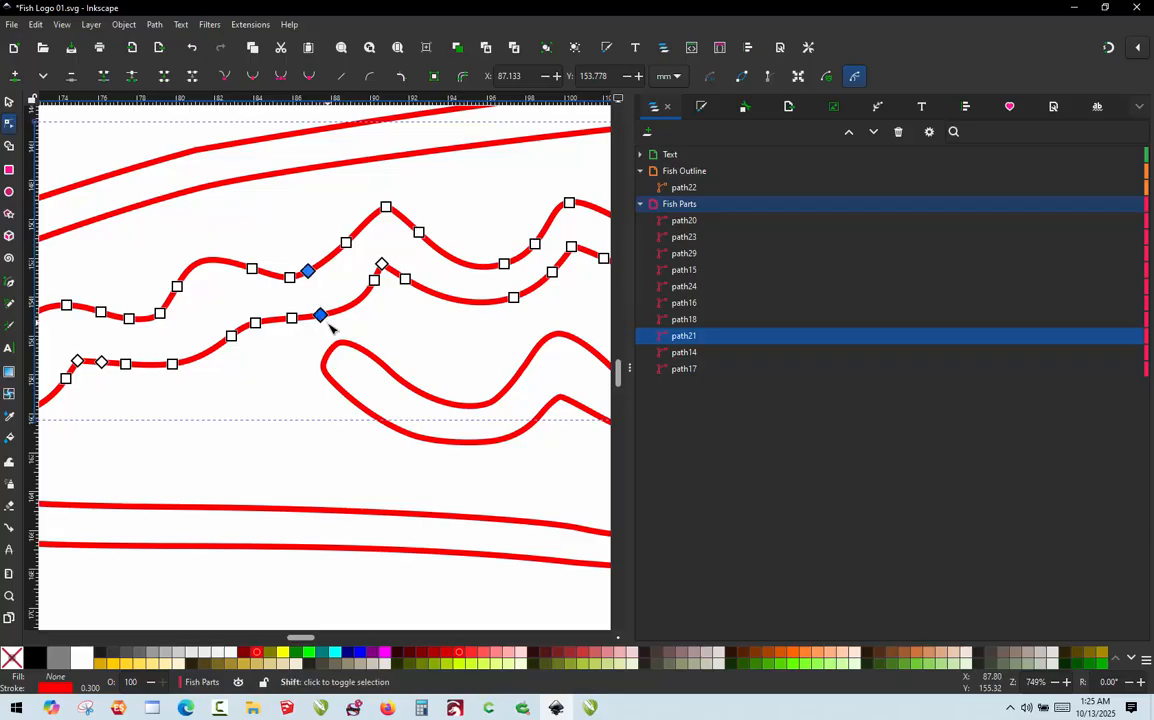
- Break the cut wavy line apart into separate paths and combine its two tail-side rails into one path
click(156, 25)
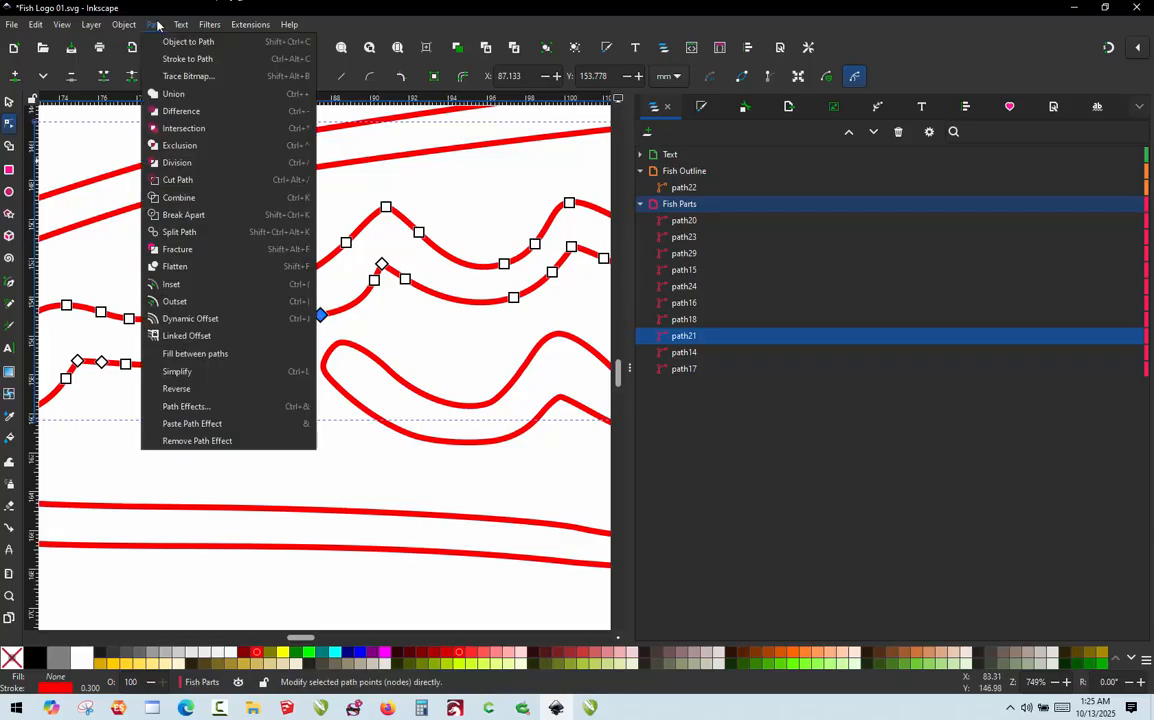
click(200, 218)
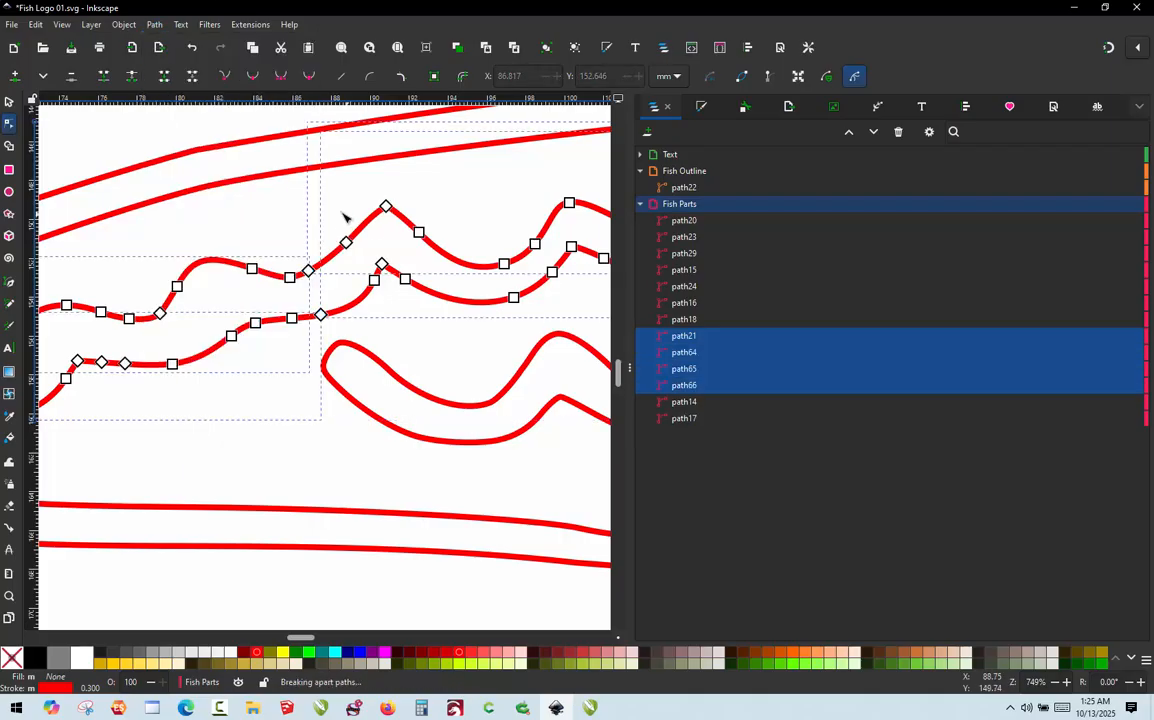
click(328, 197)
scroll(364, 216, down, 3)
click(288, 258)
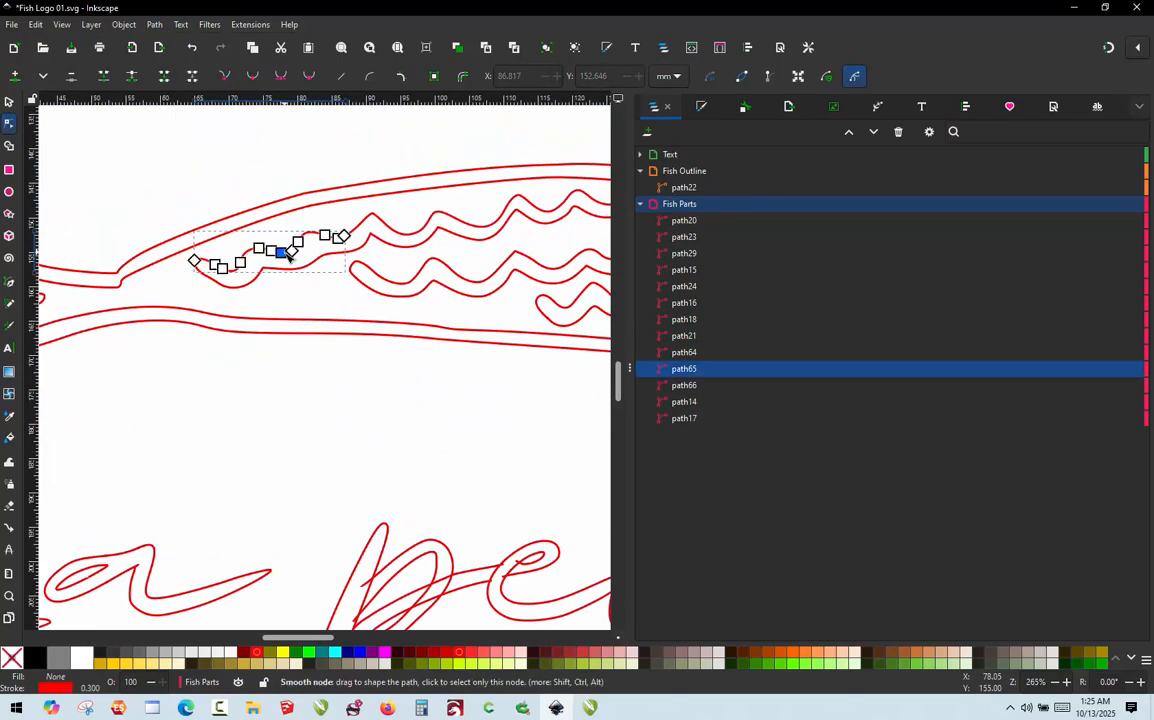
shift+click(297, 271)
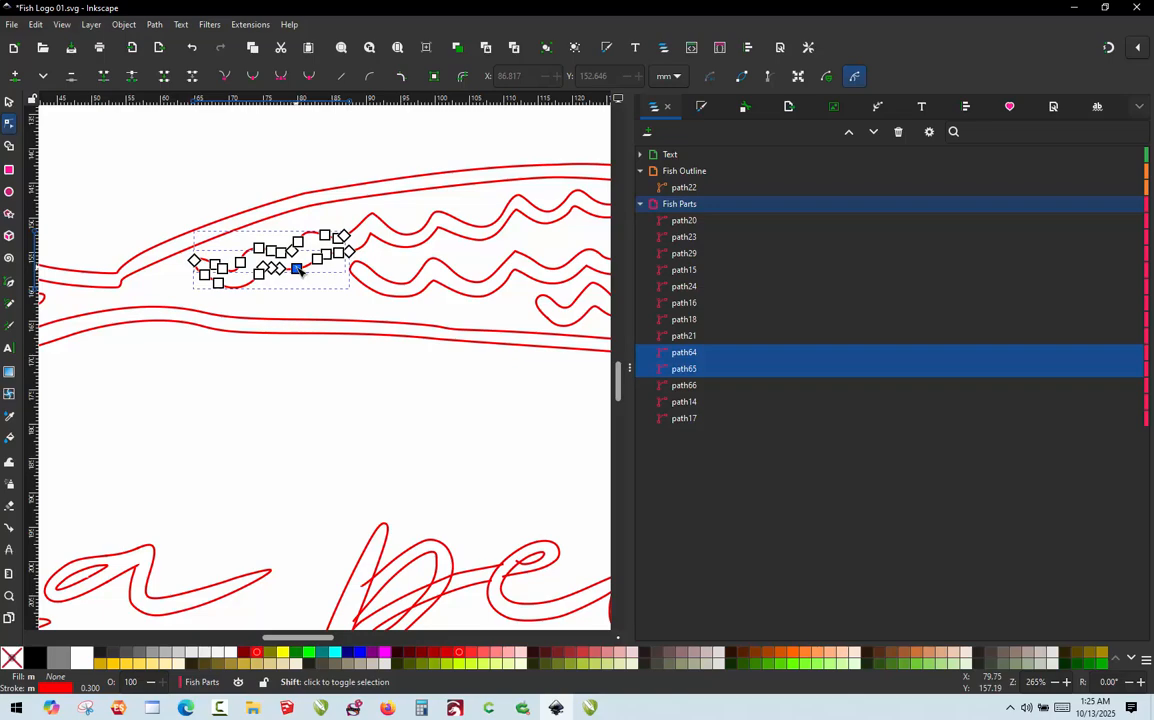
key(ctrl+k)
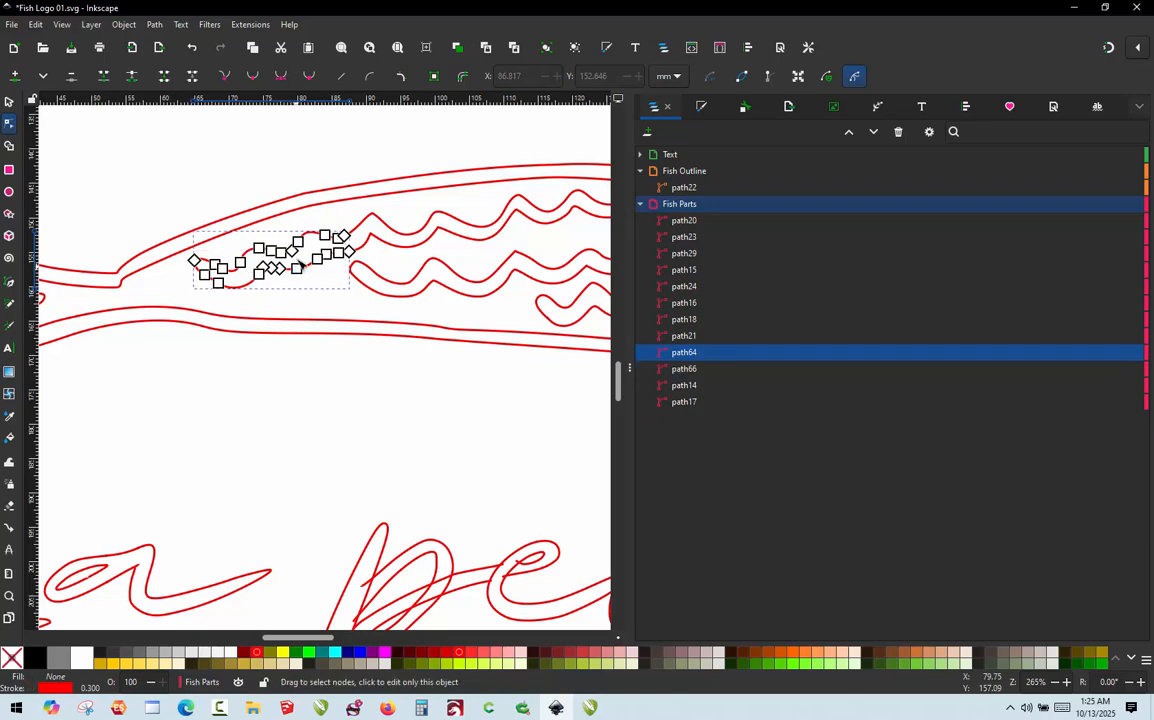
- Combine the two head-side rails of the split wavy line into one path
click(366, 224)
shift+click(382, 242)
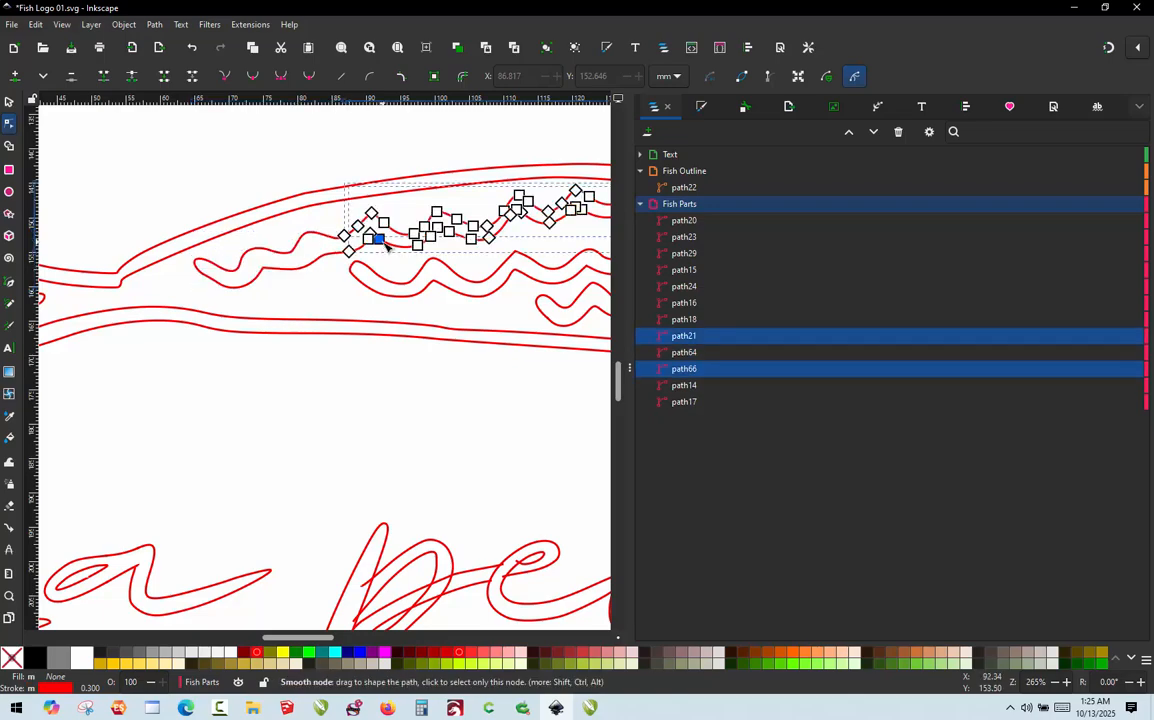
key(ctrl+k)
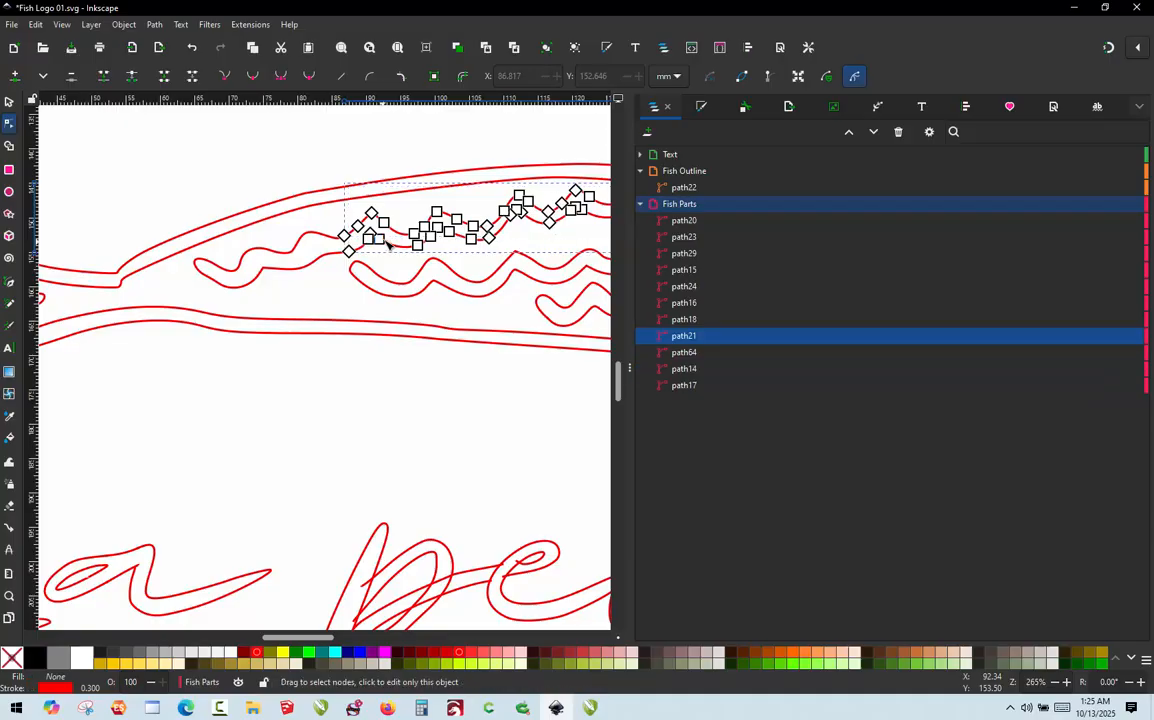
click(319, 407)
- Check the stacking order of the two tail-fin marks and the two sections of the split wavy line
scroll(390, 284, down, 3)
scroll(335, 283, up, 2)
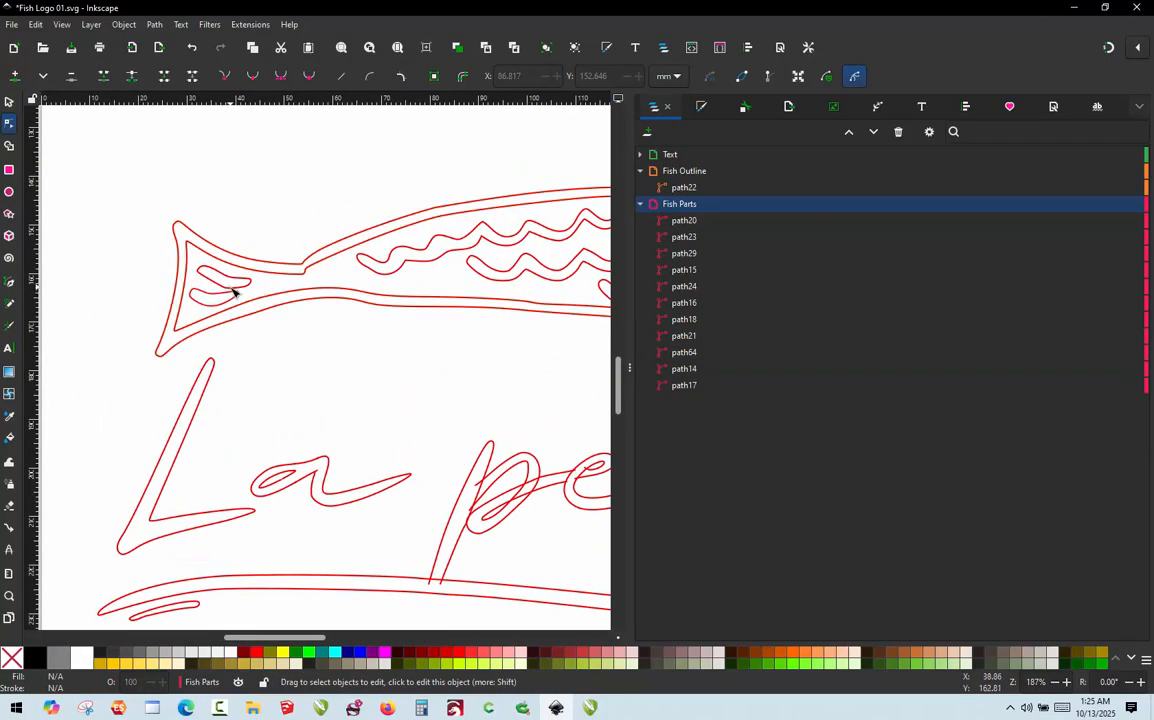
click(236, 284)
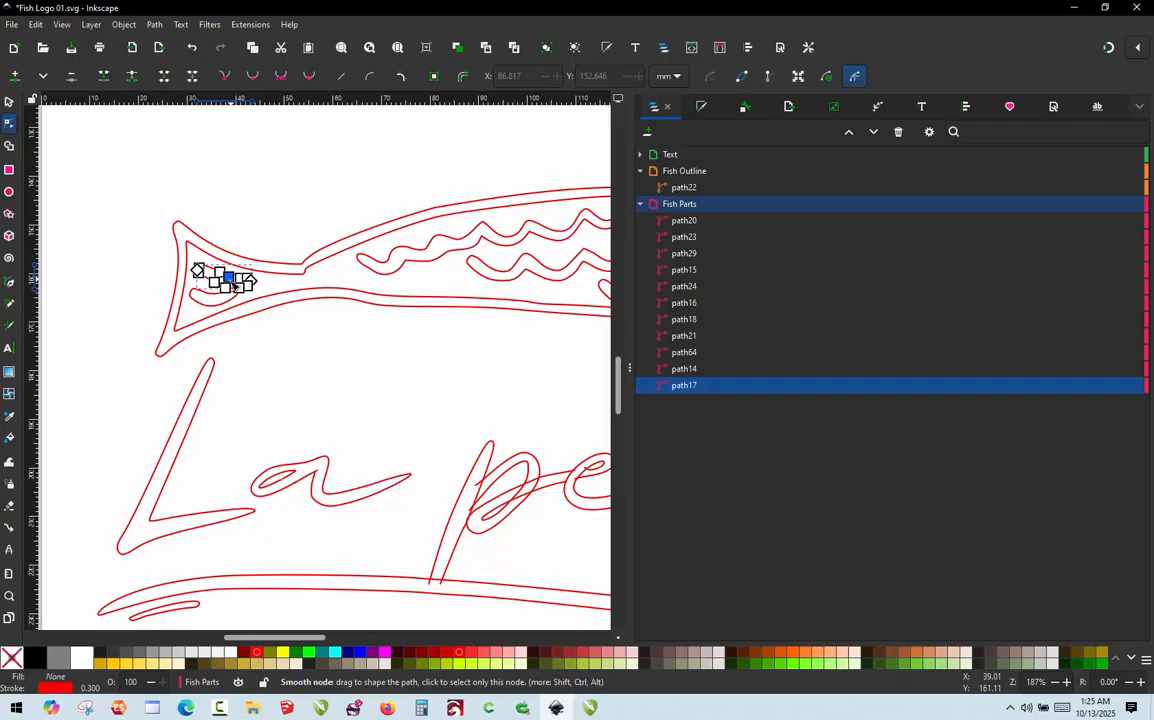
click(208, 300)
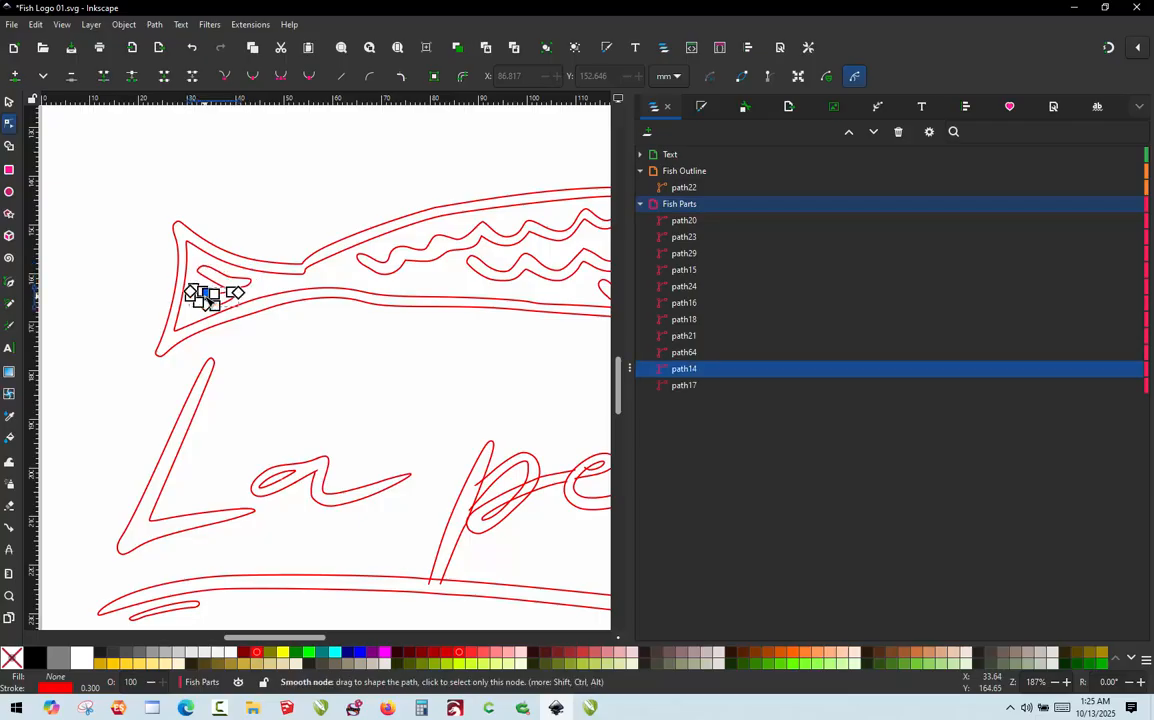
click(384, 265)
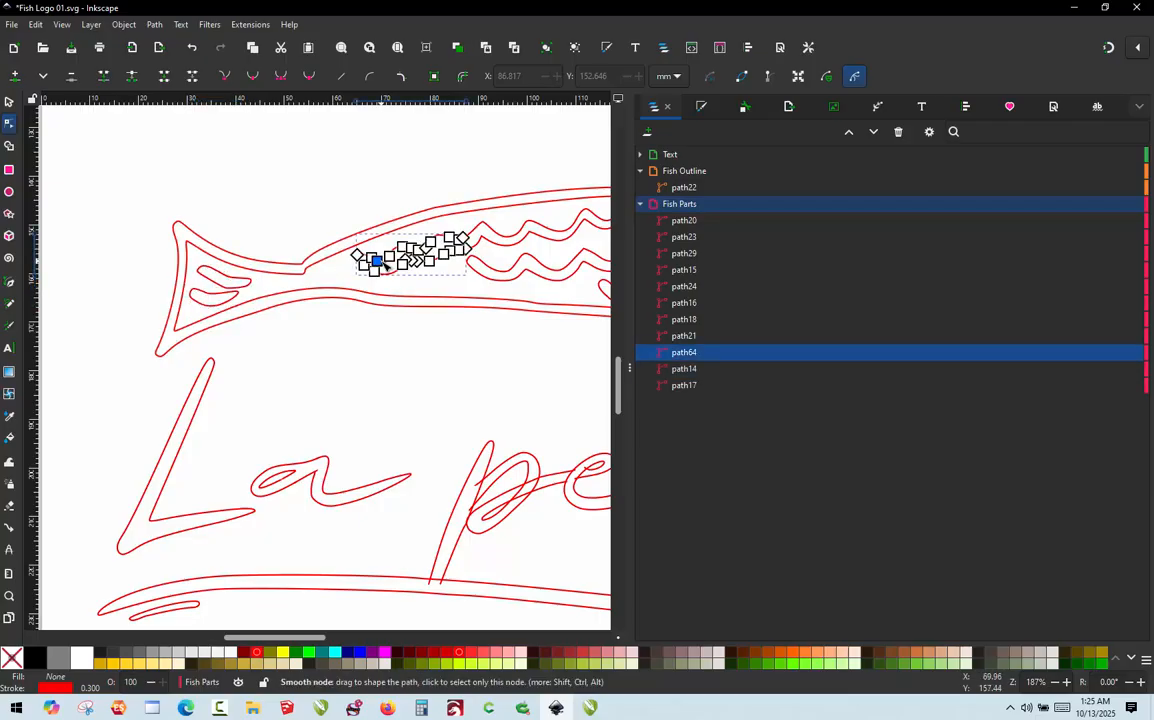
click(502, 240)
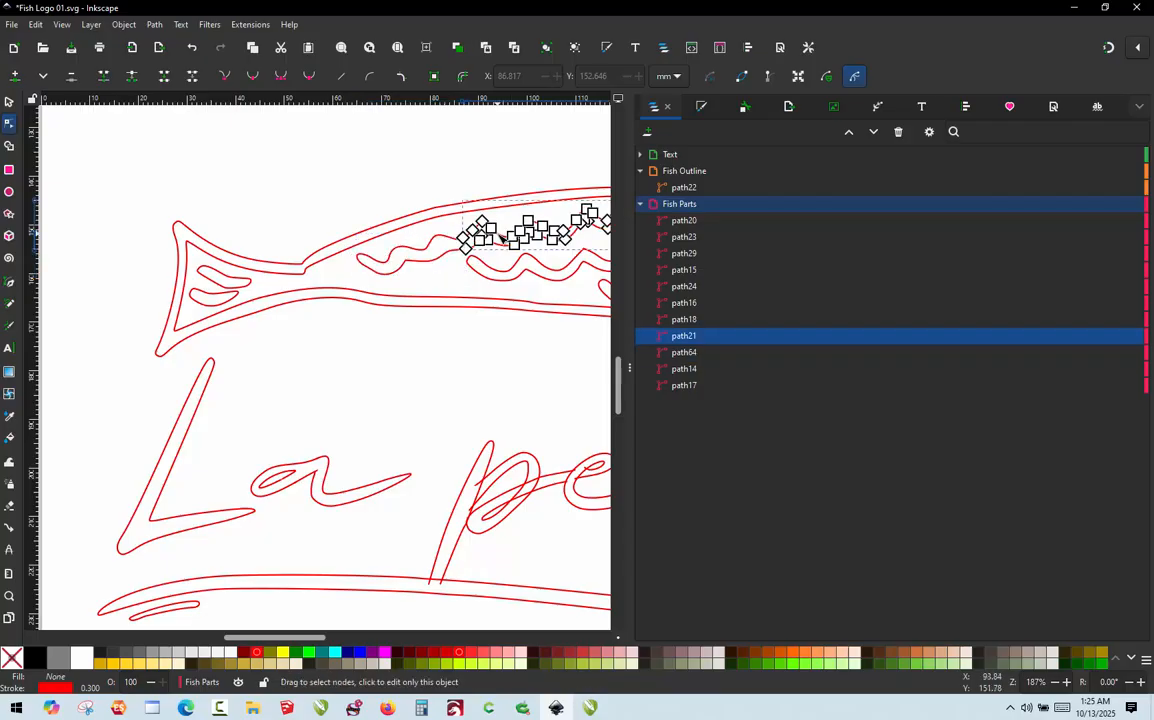
ctrl+scroll(502, 240, down, 3)
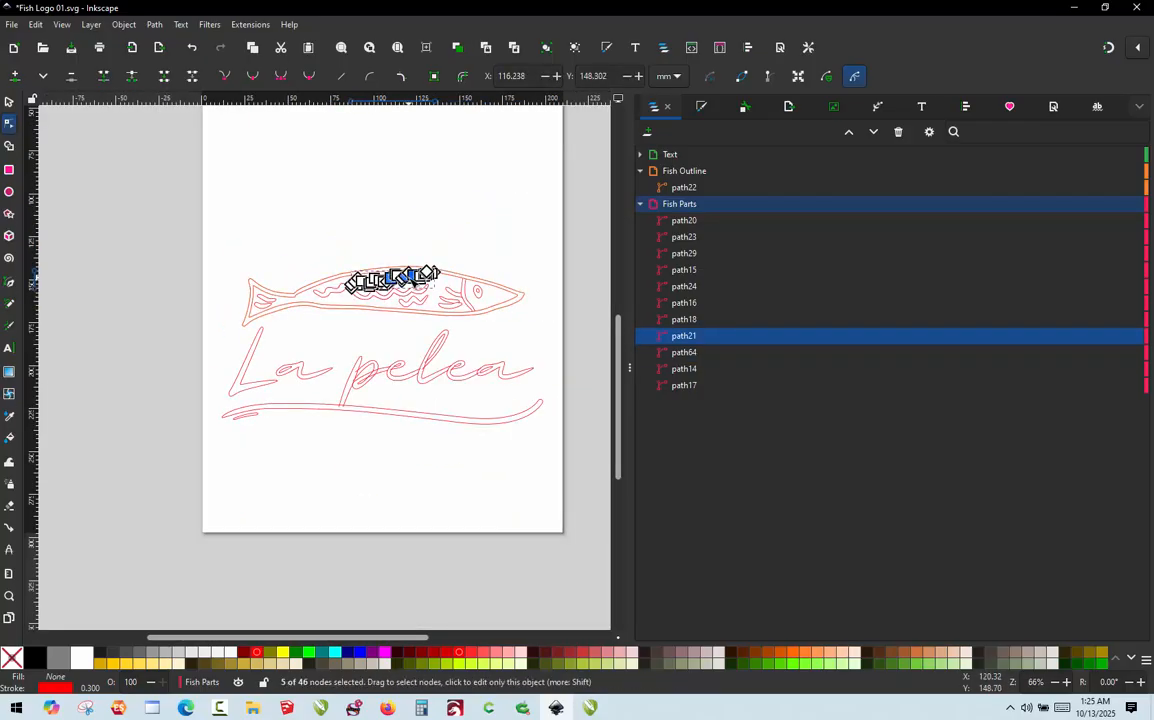
ctrl+scroll(368, 270, up, 3)
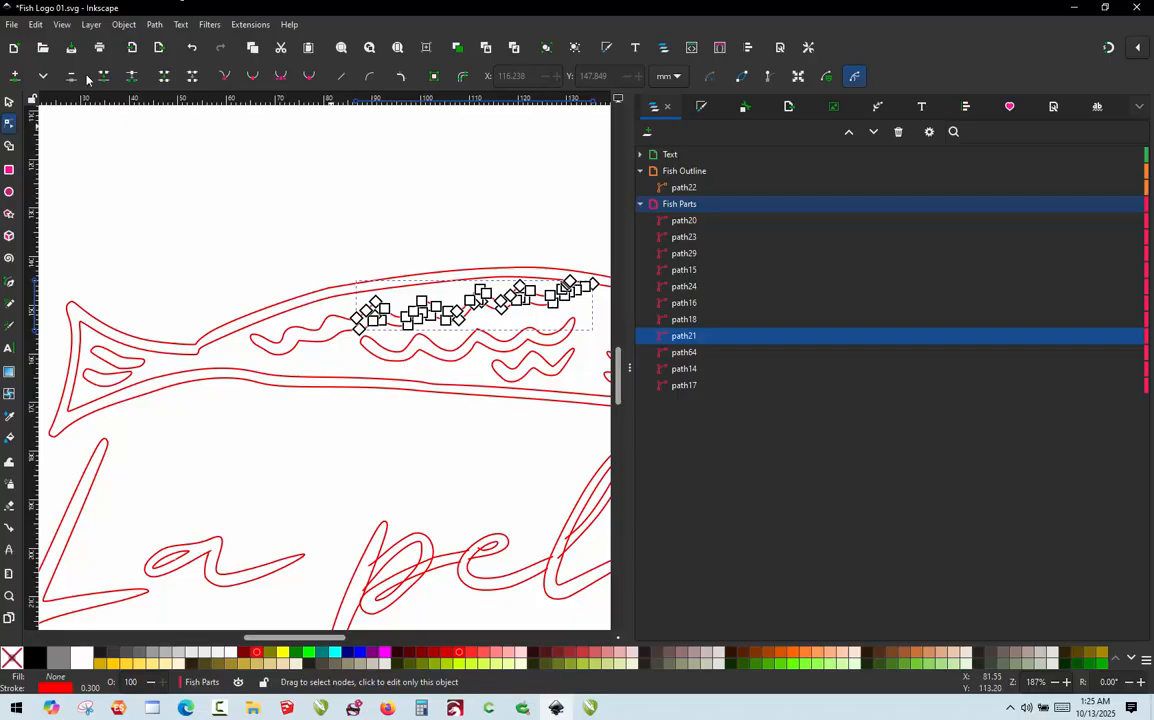
- Make the short tail-side section of the split wavy line a custom satin column with Swap rails enabled, and apply the parameters
click(9, 101)
click(311, 345)
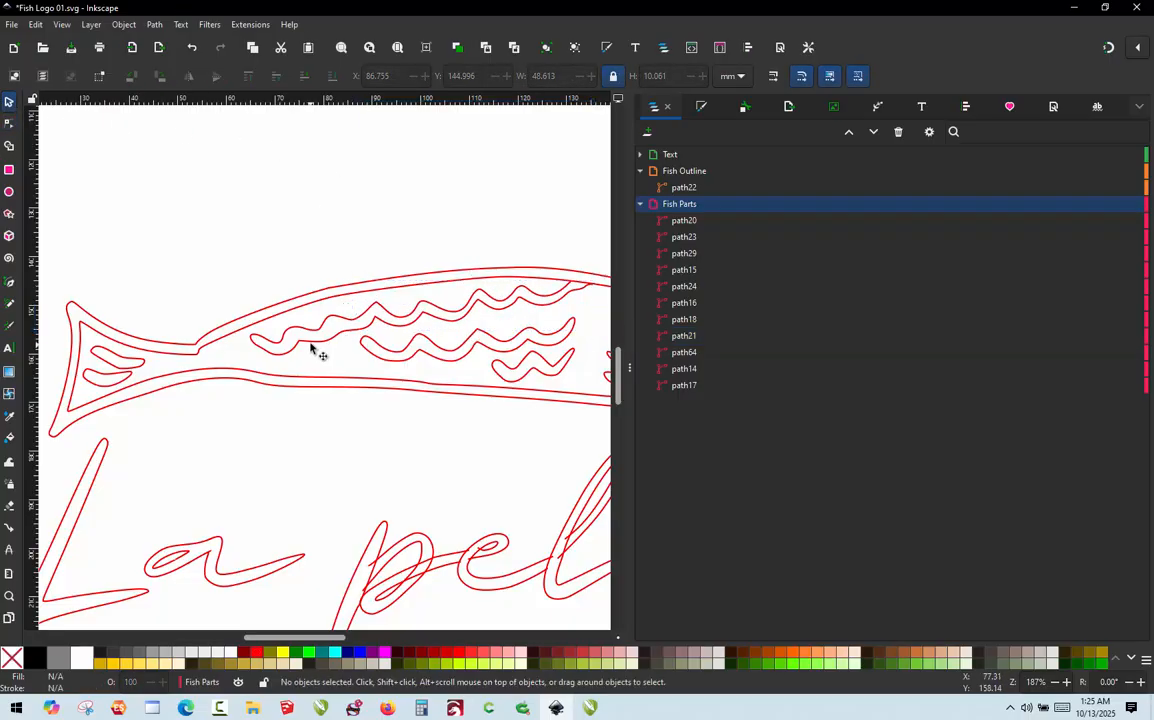
click(312, 346)
scroll(330, 340, down, 1)
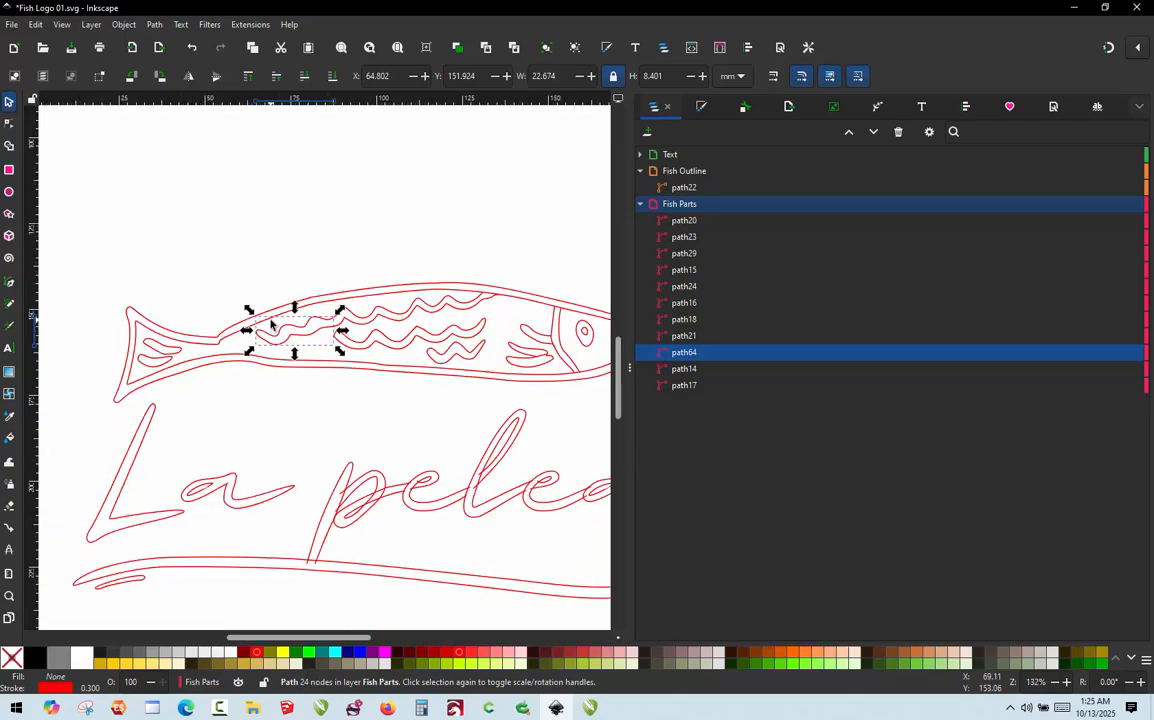
scroll(343, 336, up, 2)
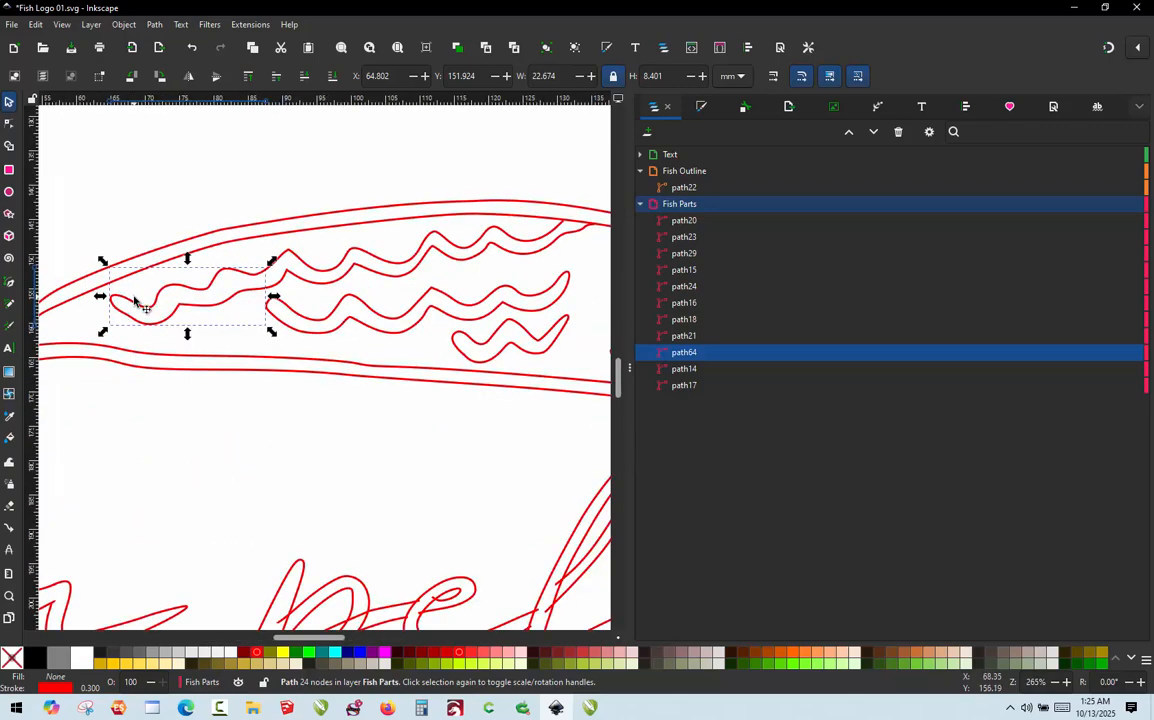
key(ctrl+c)
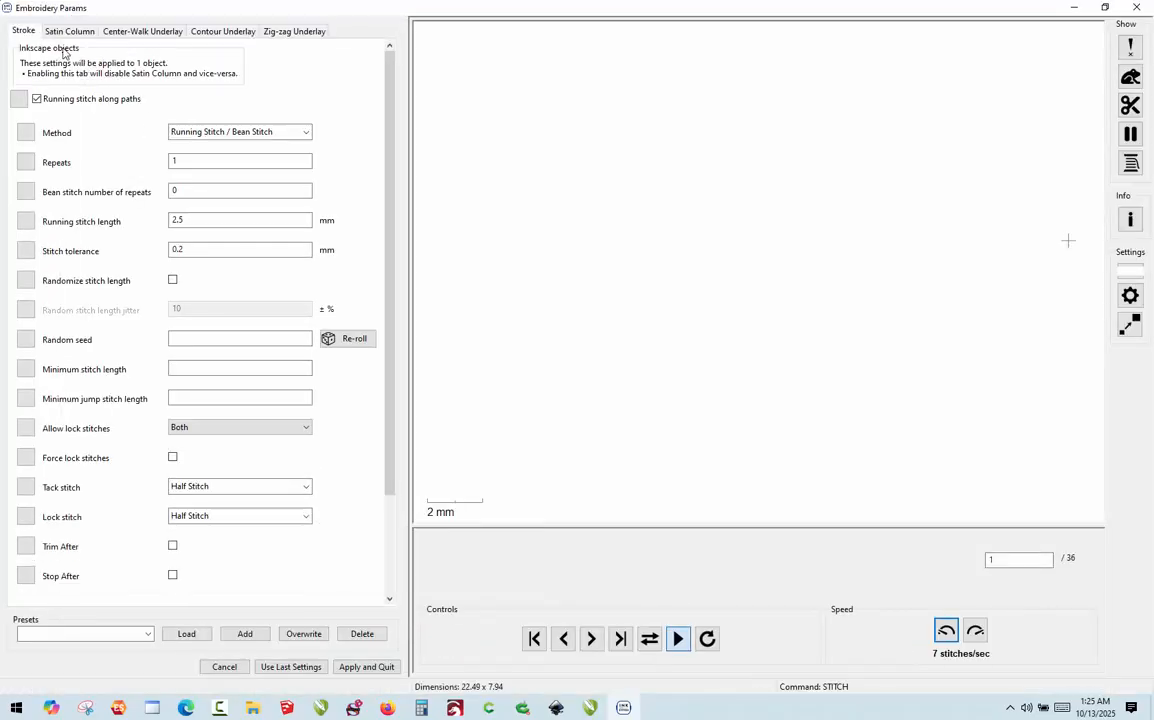
click(64, 32)
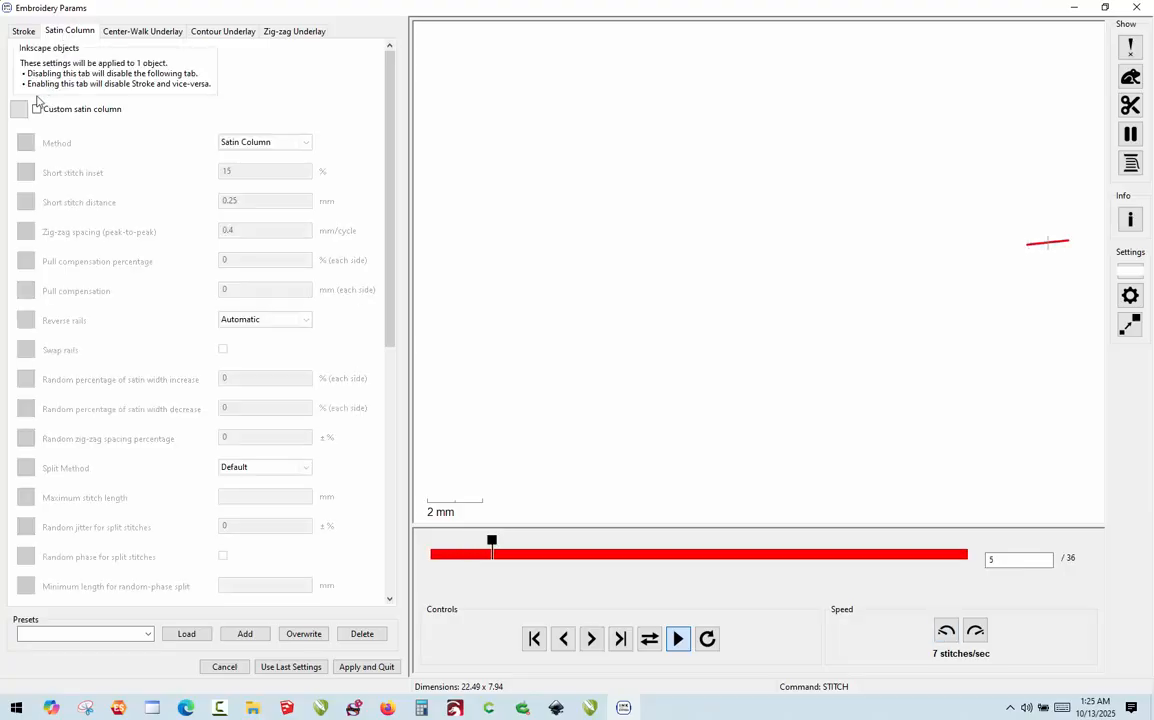
click(38, 109)
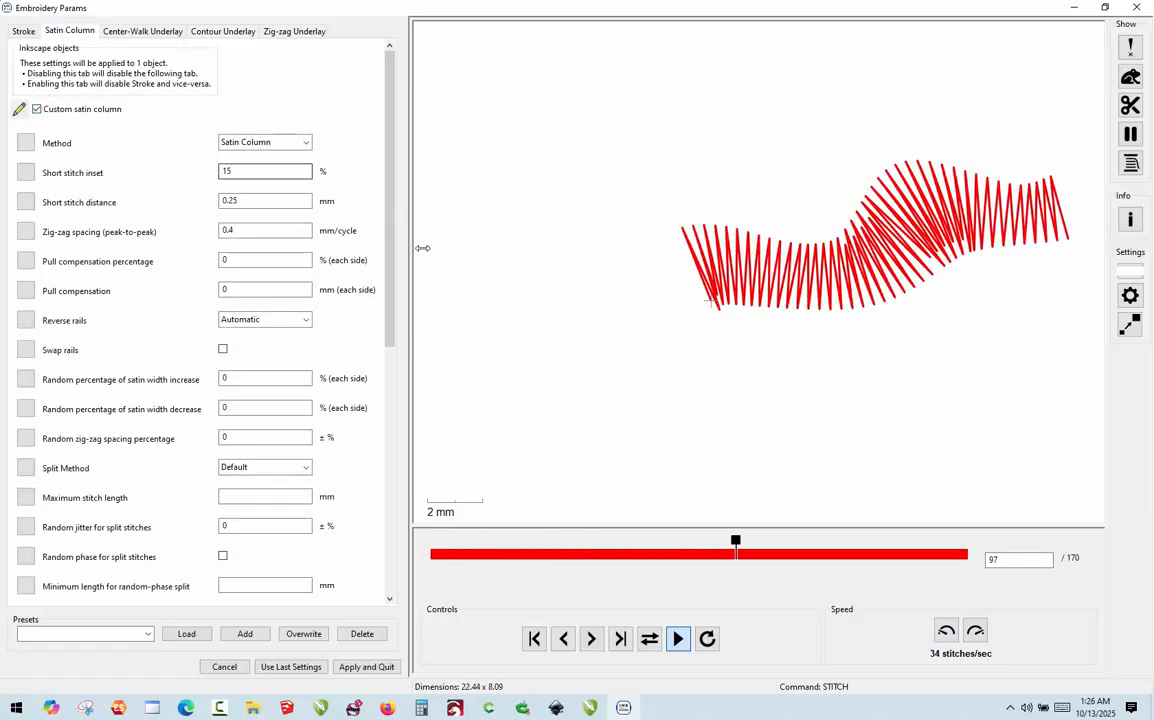
click(222, 350)
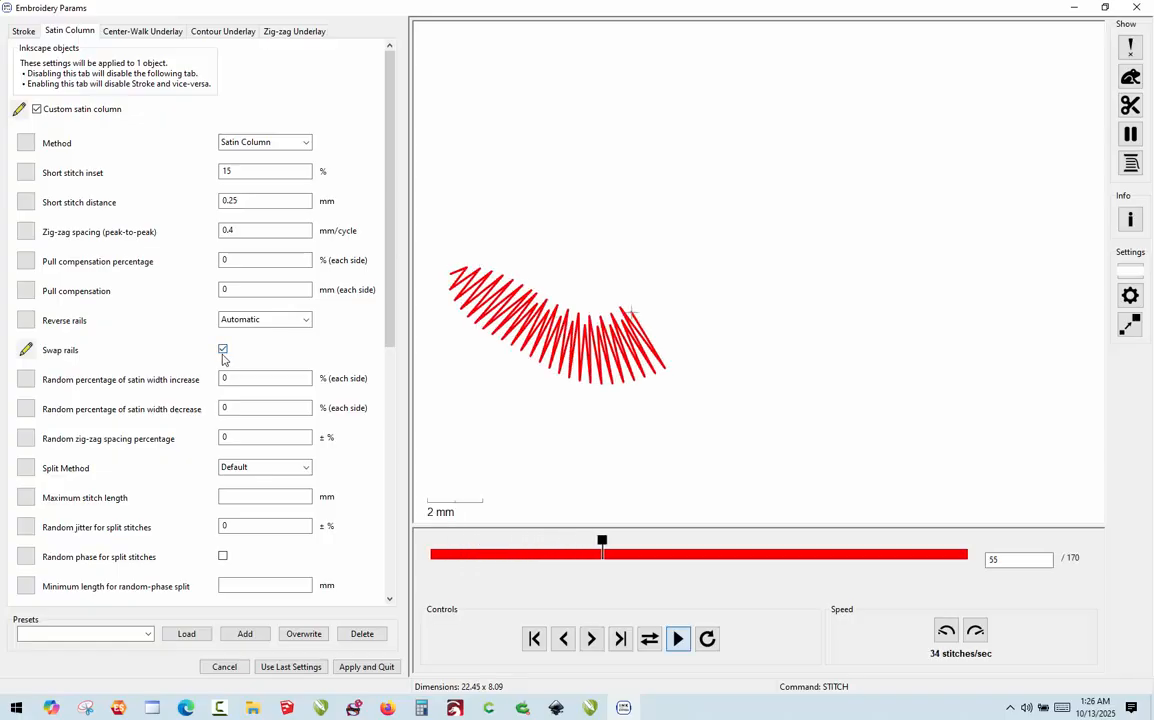
click(381, 668)
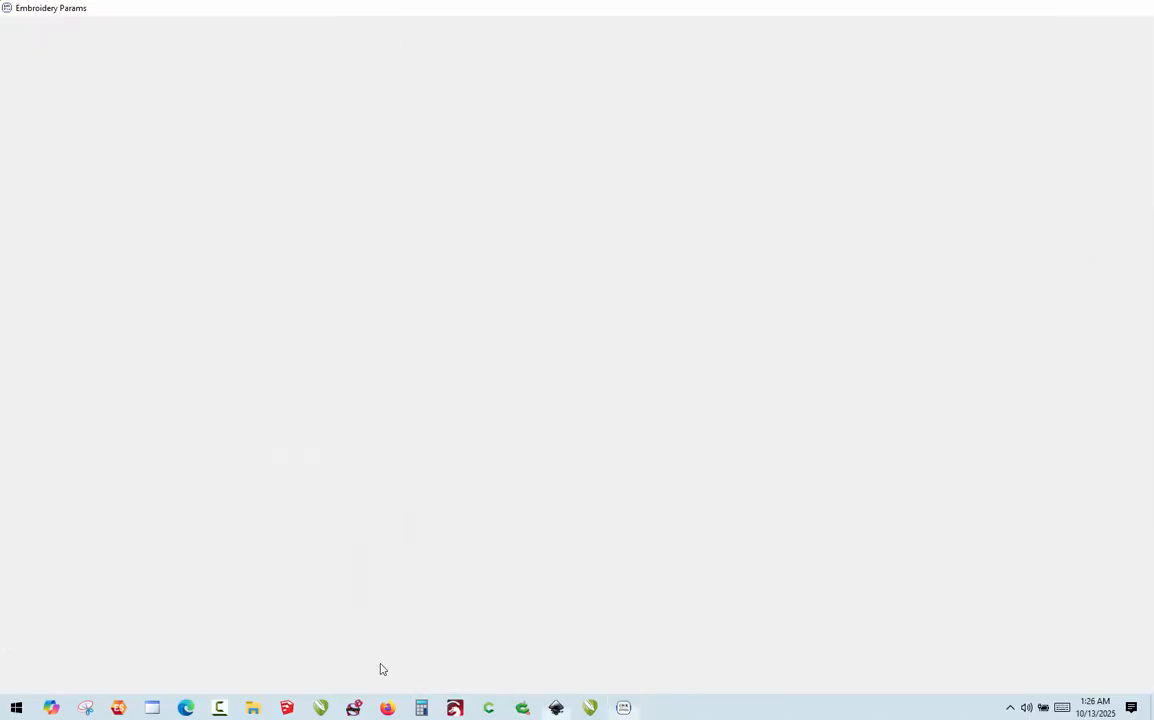
- Disable running stitch on the long head-side section of the split wavy line, make it a custom satin column, and apply the parameters
click(397, 282)
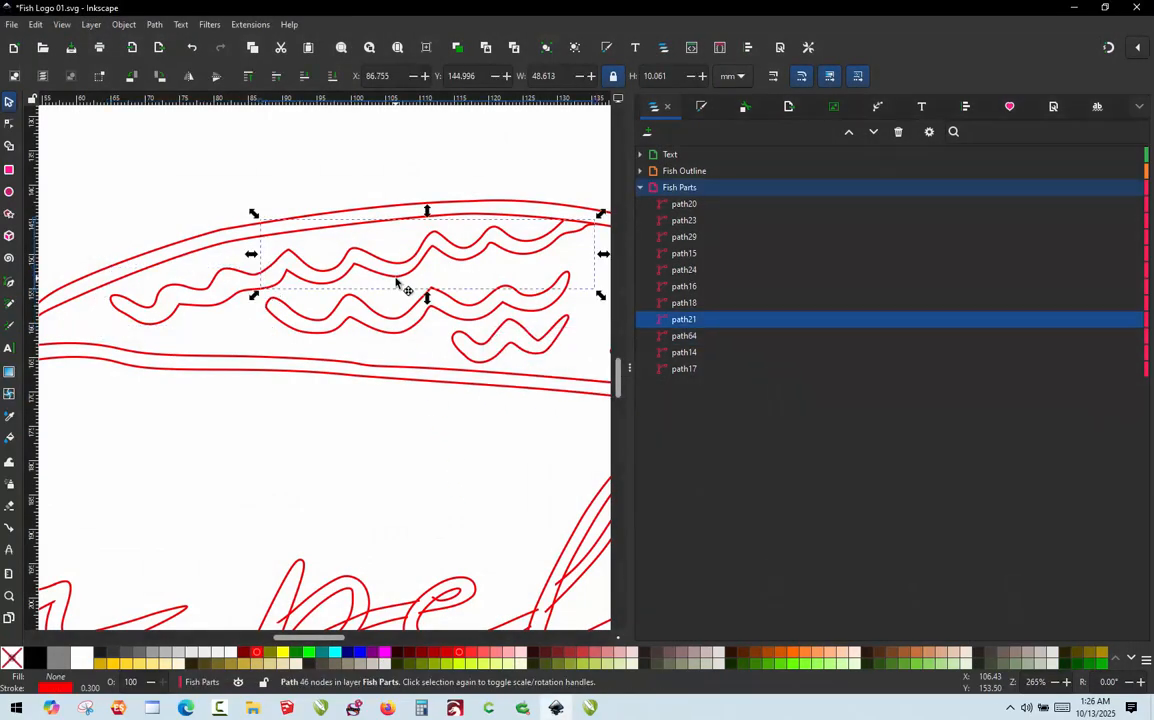
key(ctrl+alt+p)
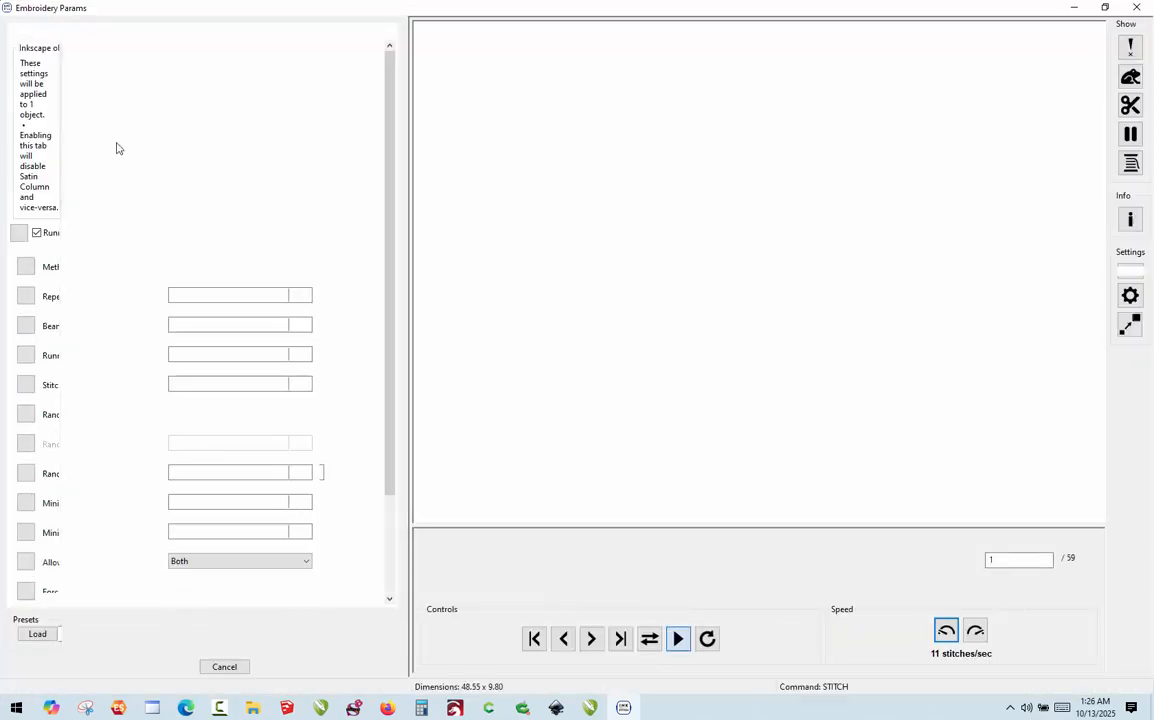
click(57, 100)
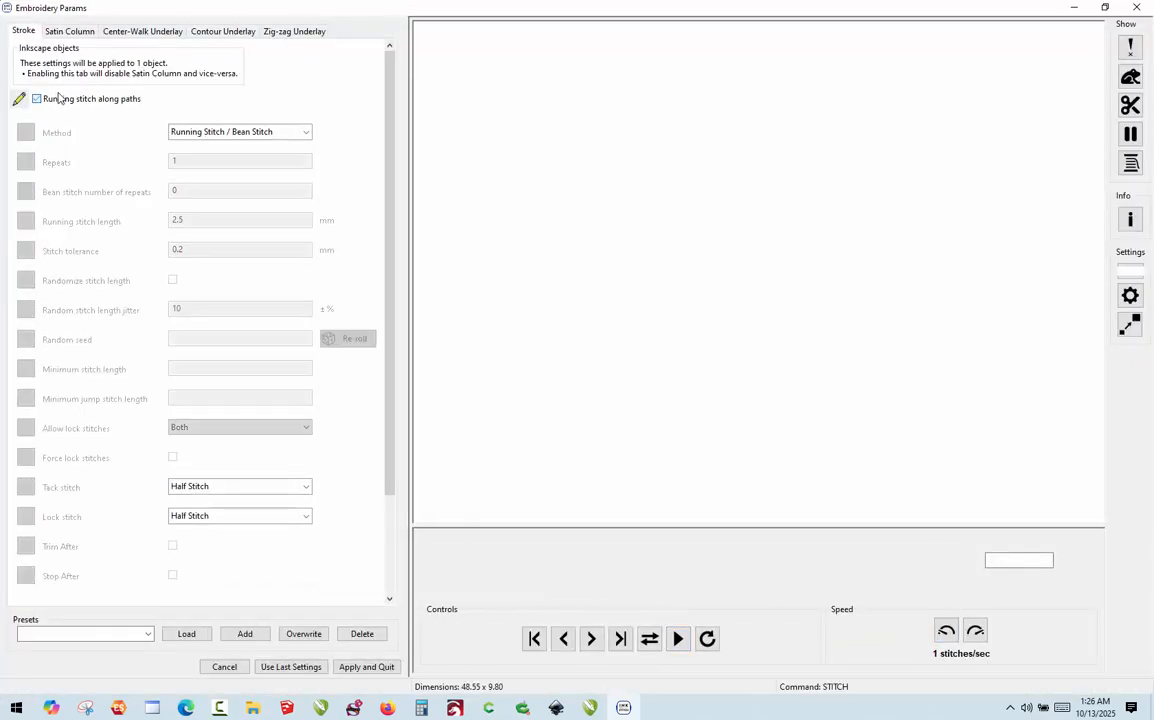
click(70, 31)
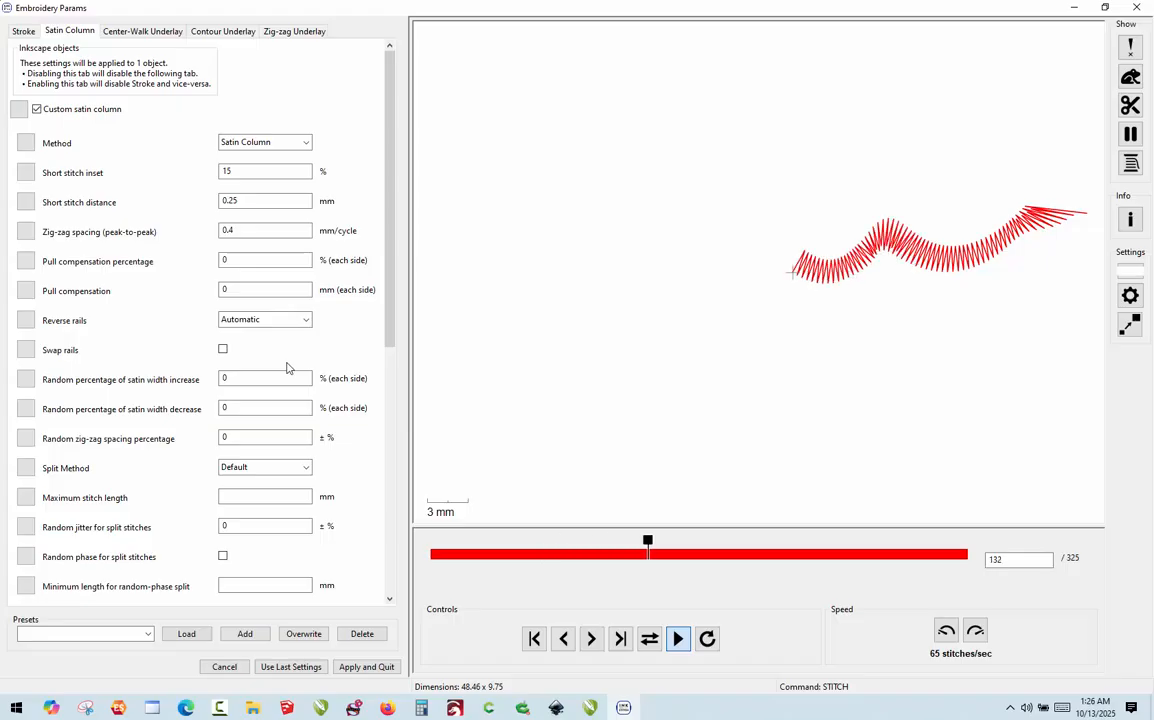
click(378, 667)
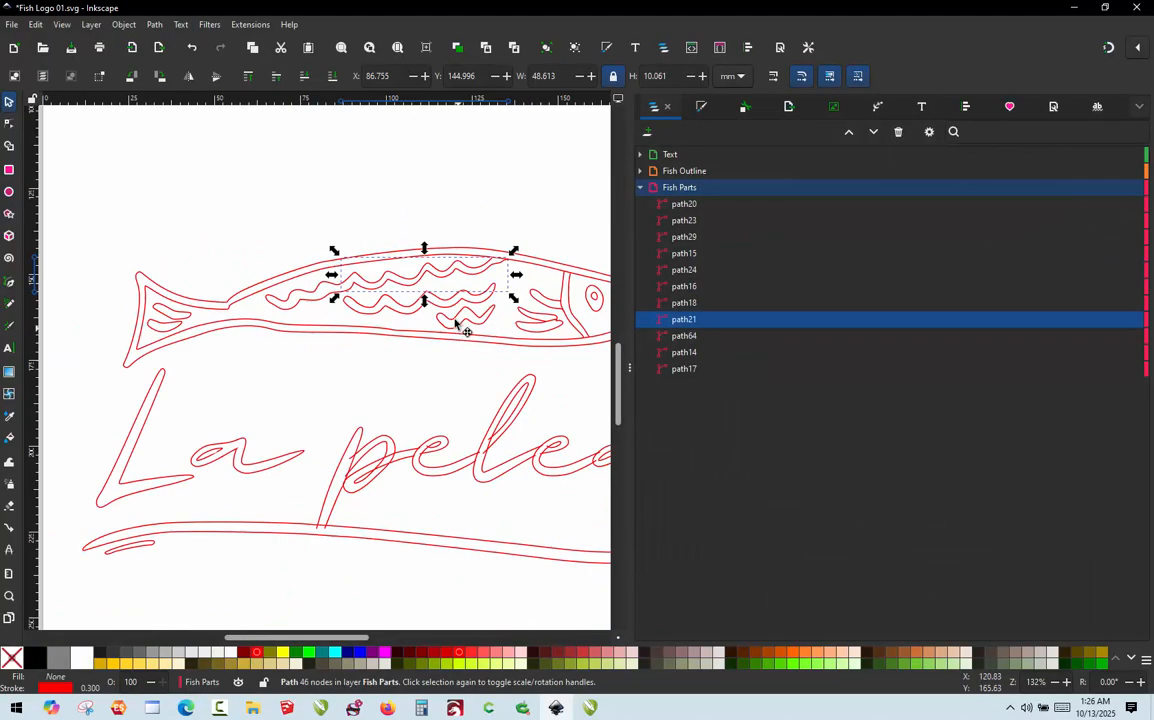
- Preview the stitch-out of the two tail-fin marks and both split wavy line sections with jump stitches shown
click(160, 313)
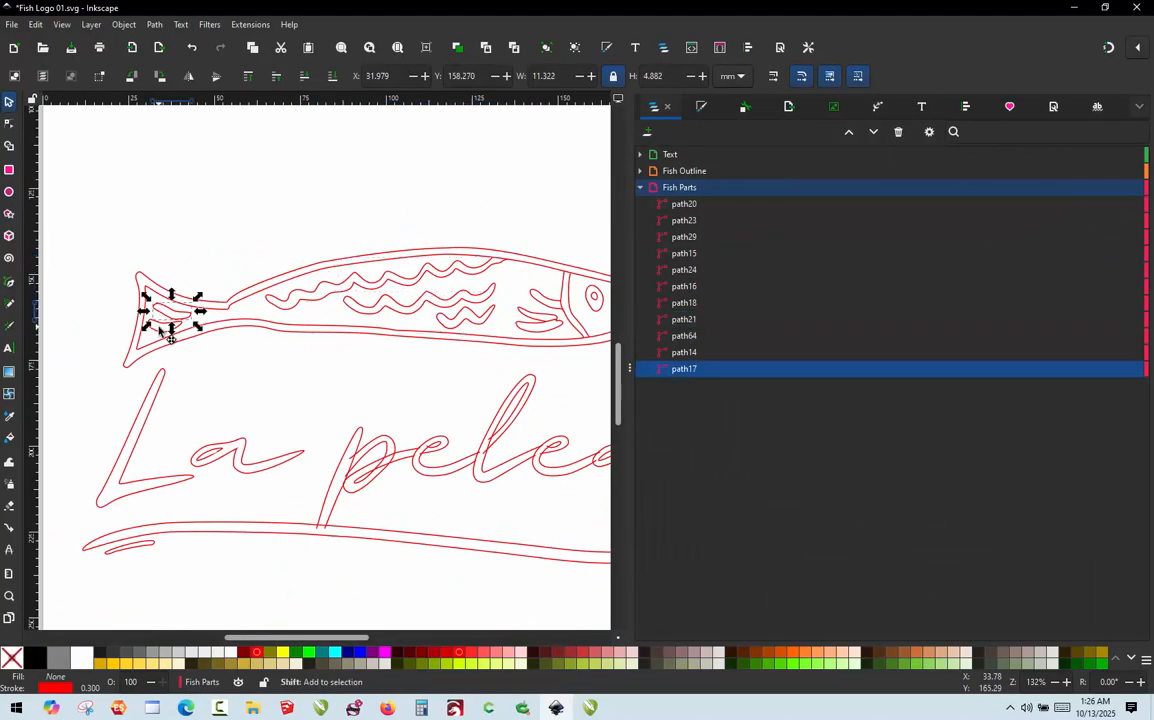
shift+click(160, 302)
shift+click(335, 292)
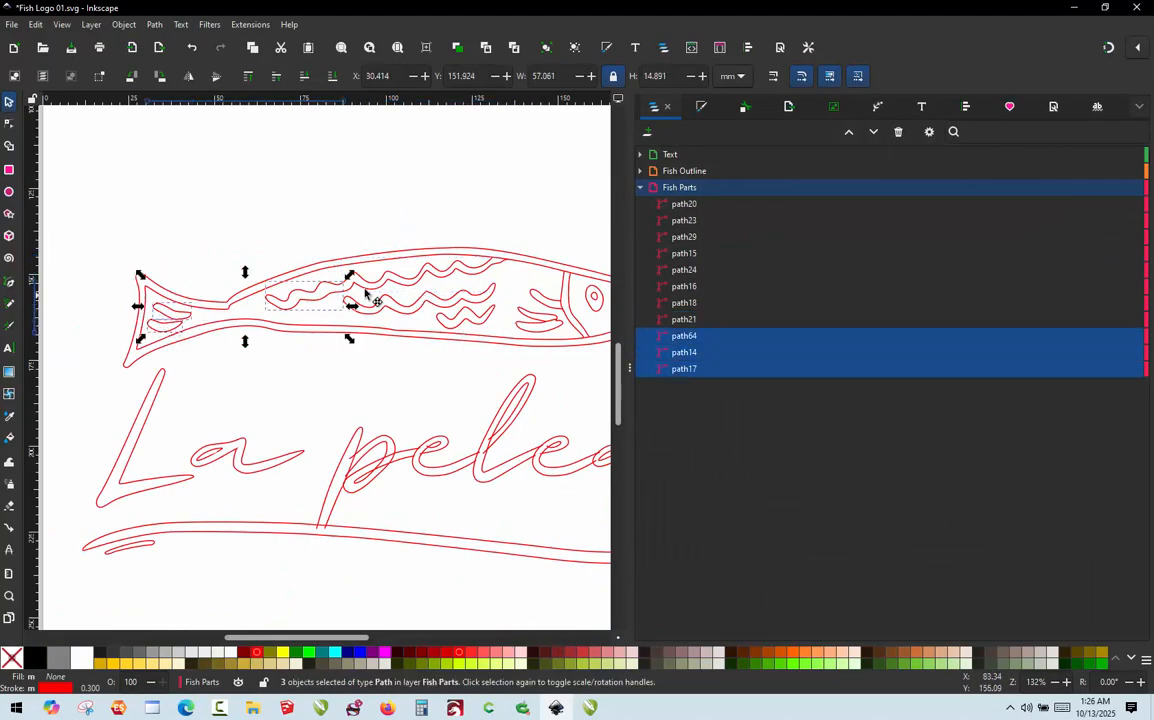
shift+click(445, 273)
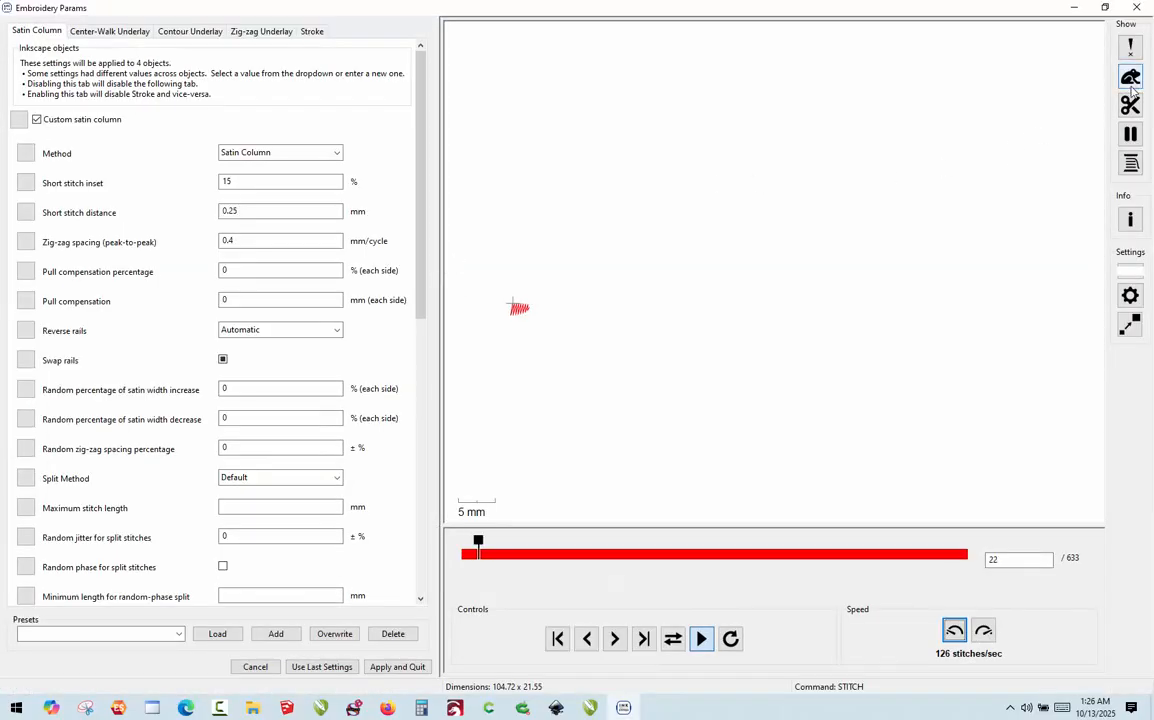
click(1134, 78)
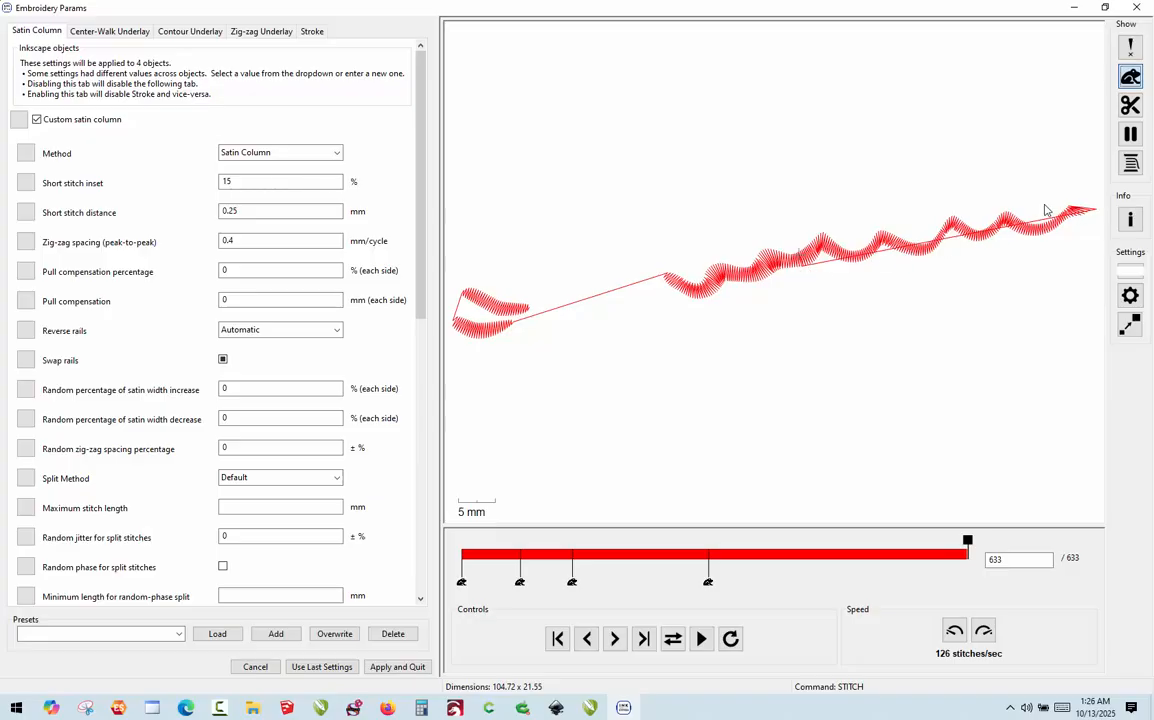
click(396, 667)
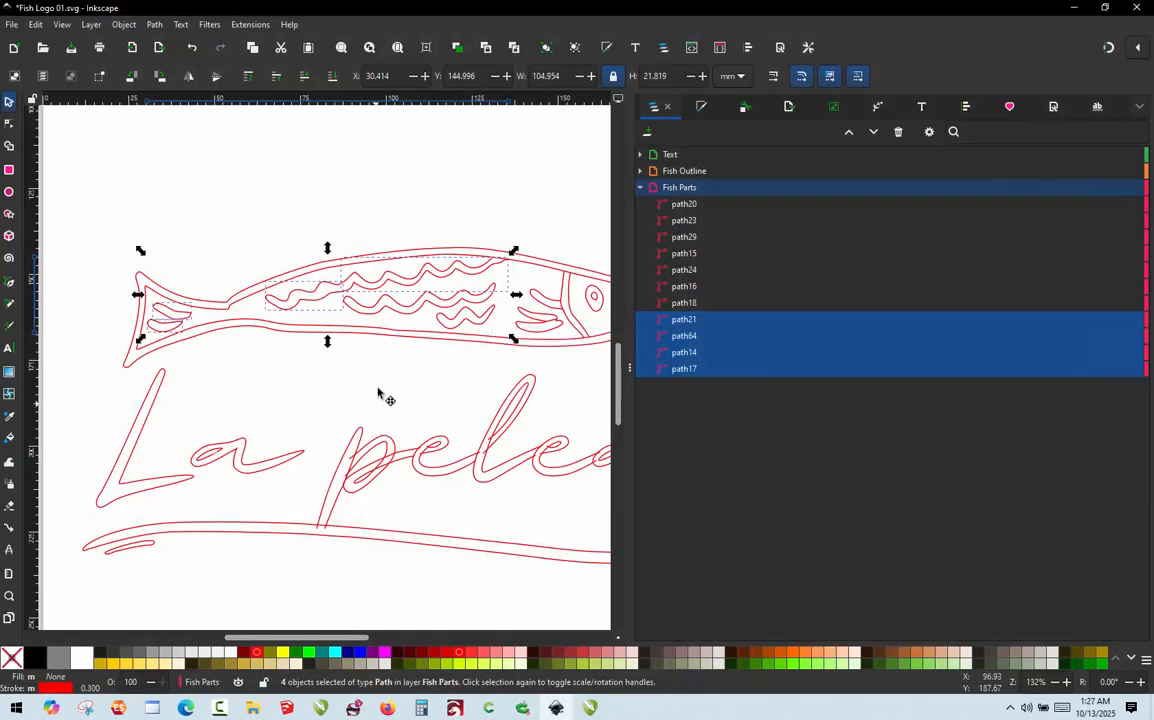
click(365, 378)
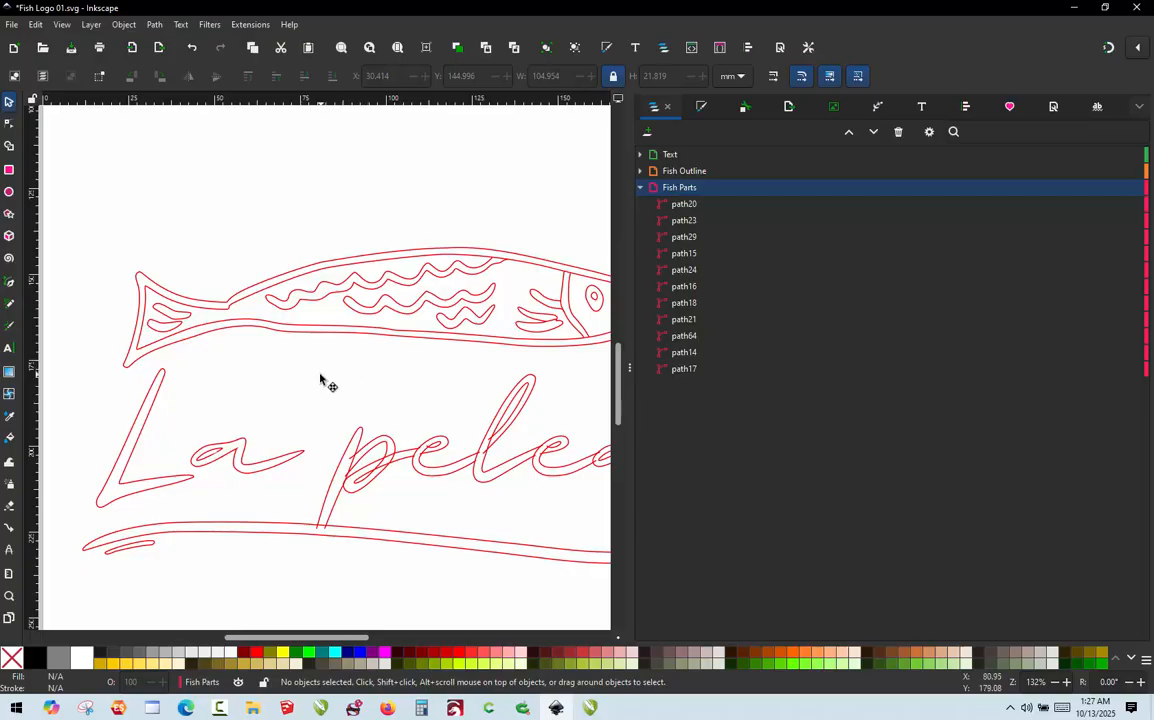
- Convert the jump between the two sections of the split wavy line into a stroke, using a 2.00 mm minimum jump length
scroll(309, 270, down, 2)
scroll(367, 270, up, 1)
scroll(367, 270, up, 3)
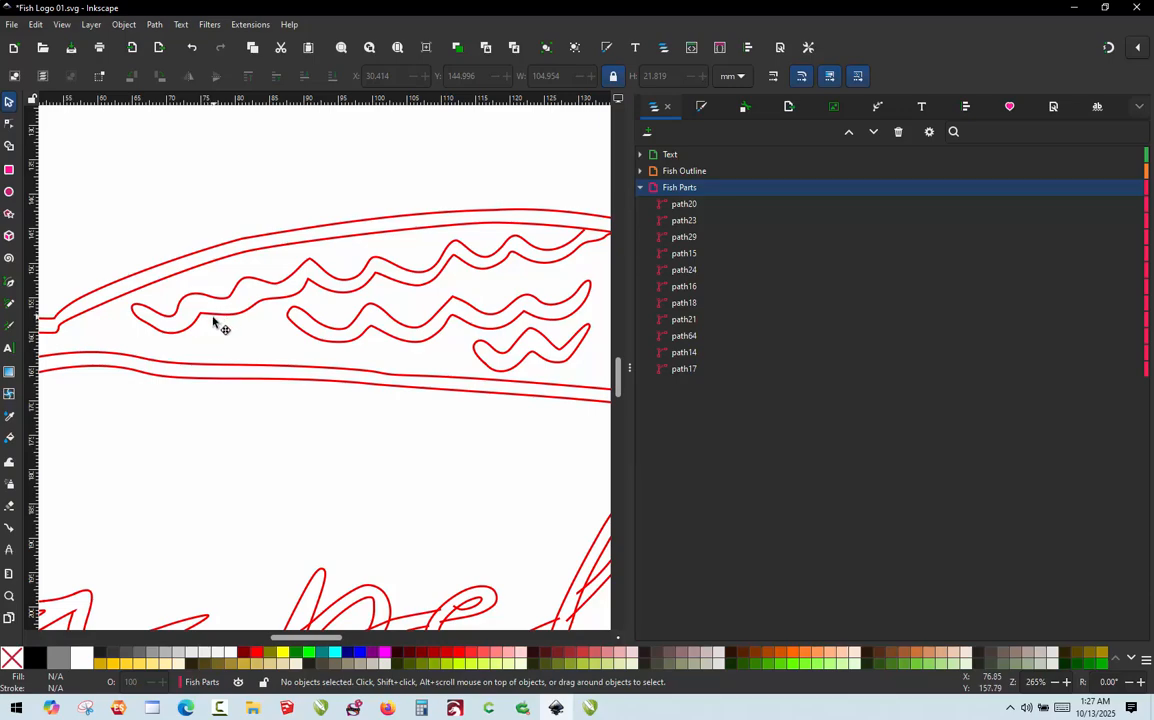
click(225, 323)
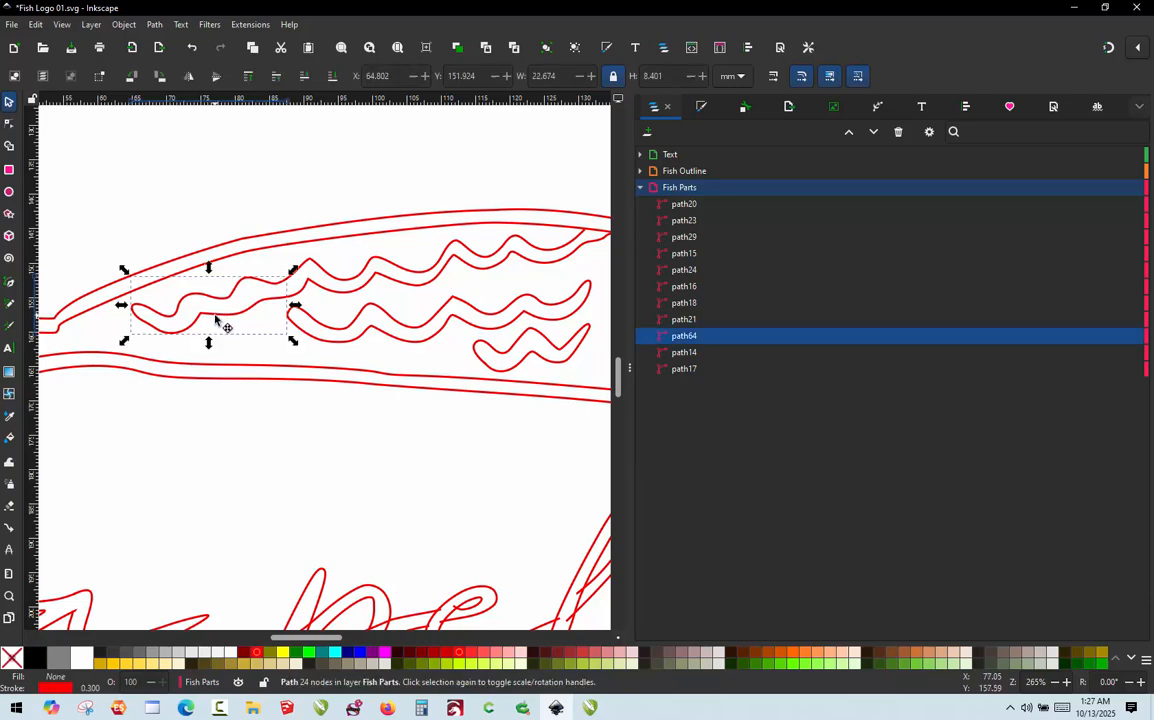
shift+click(347, 295)
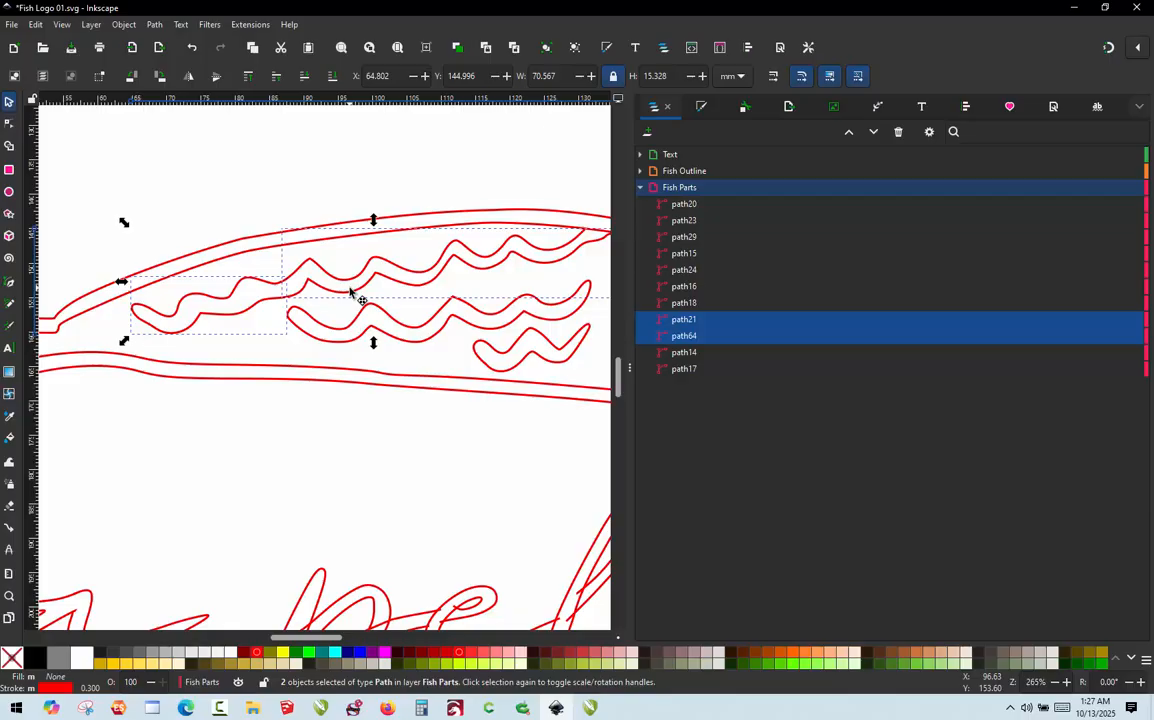
click(249, 25)
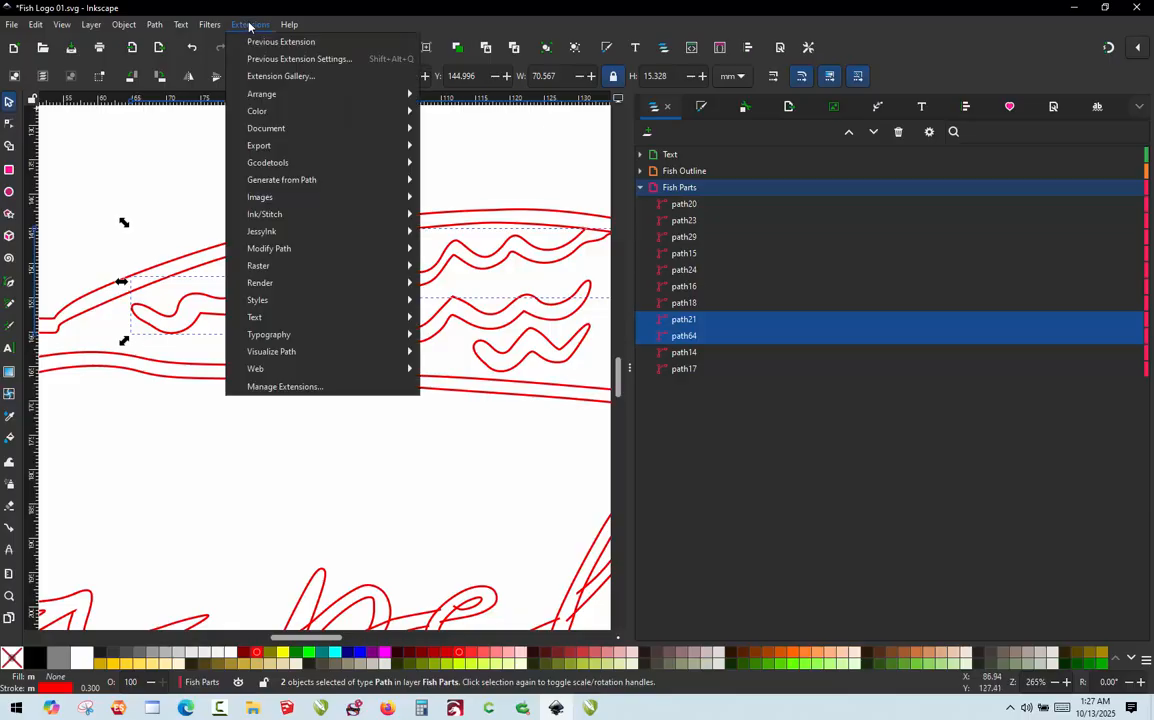
mouse_move(304, 215)
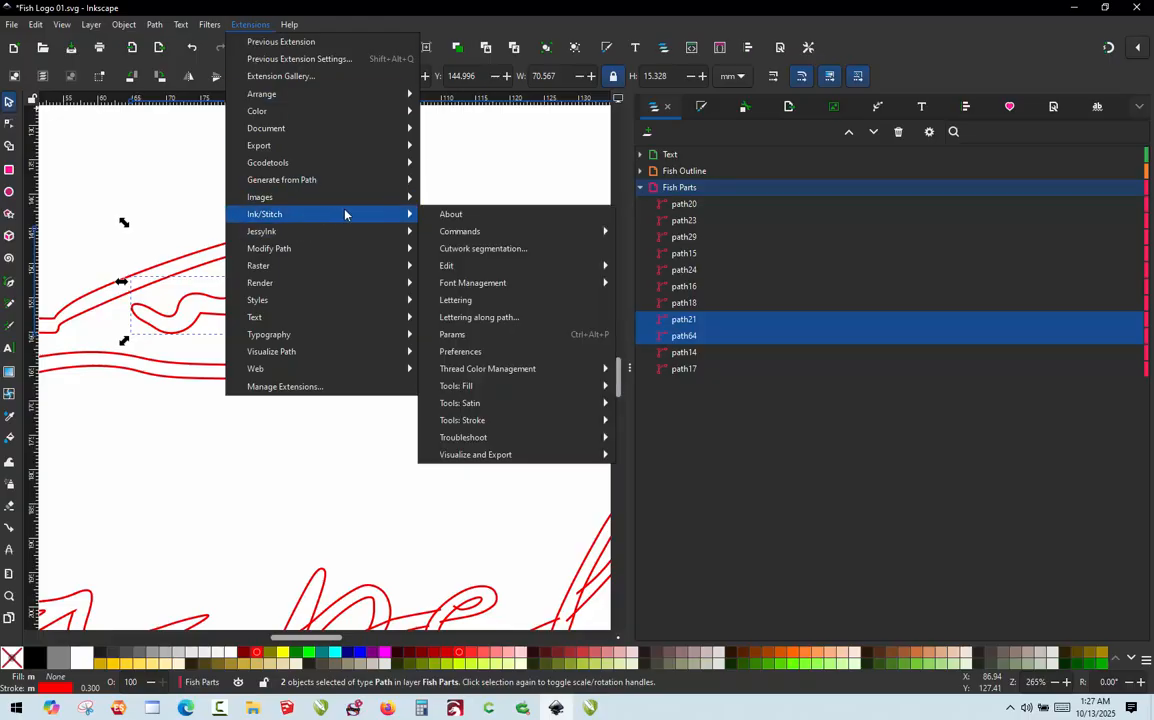
mouse_move(496, 424)
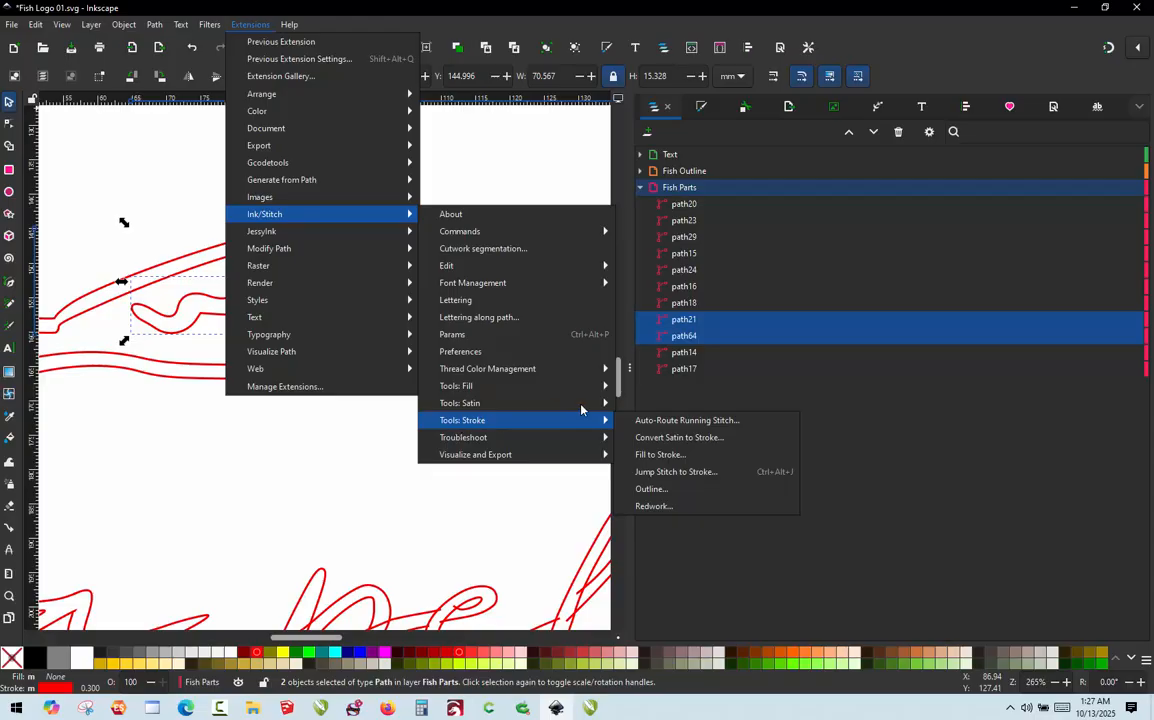
click(660, 473)
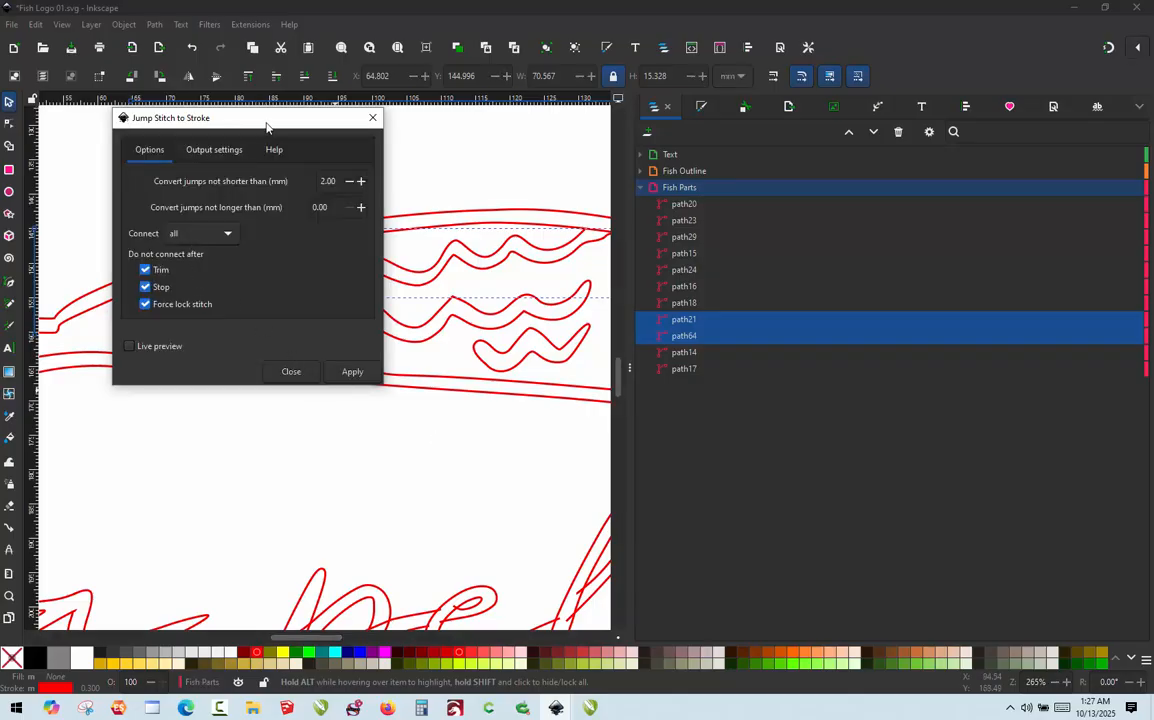
drag(266, 125, 209, 150)
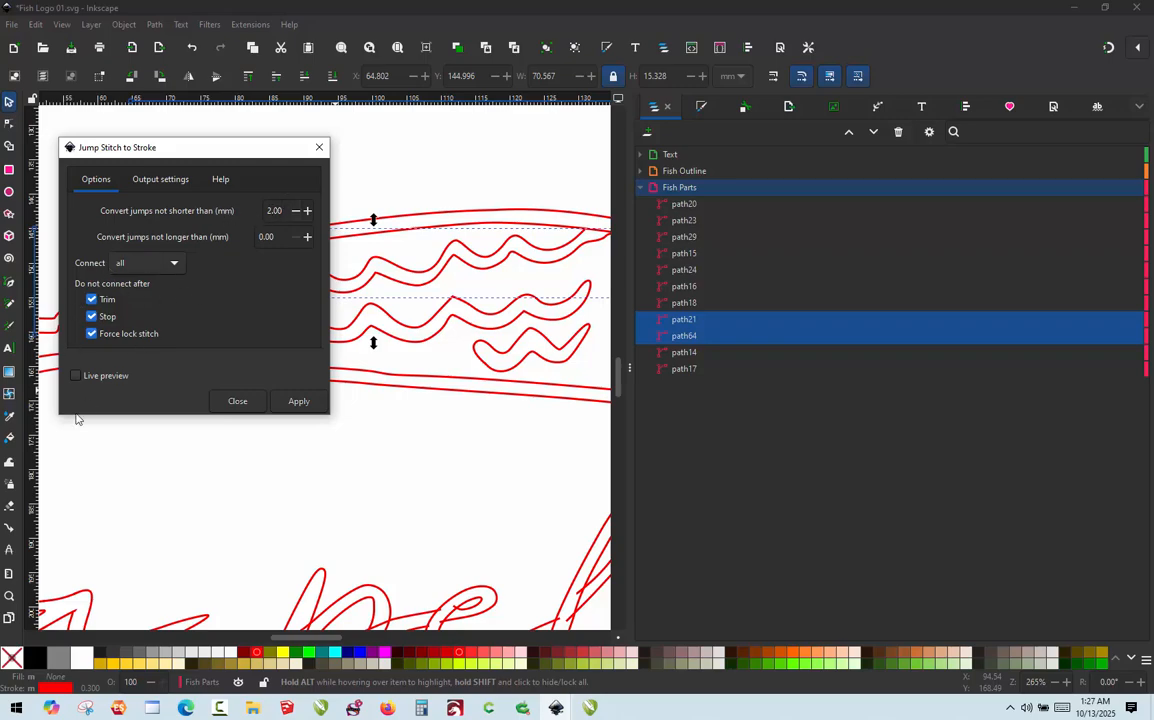
click(299, 402)
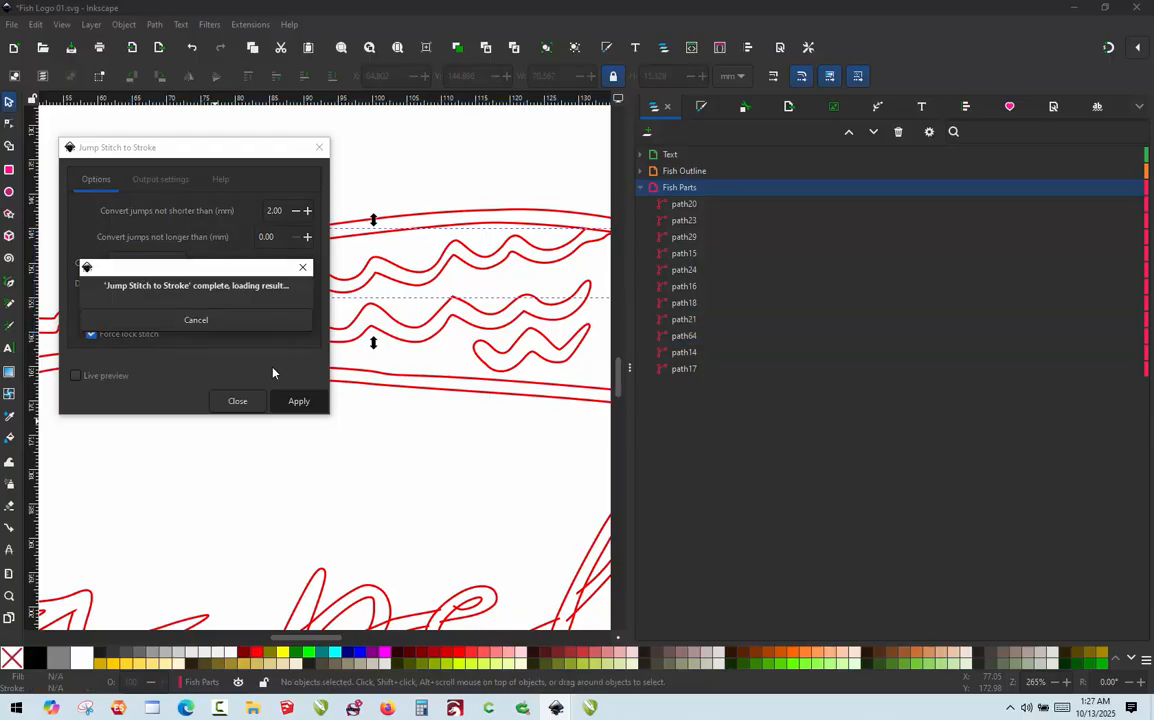
click(319, 147)
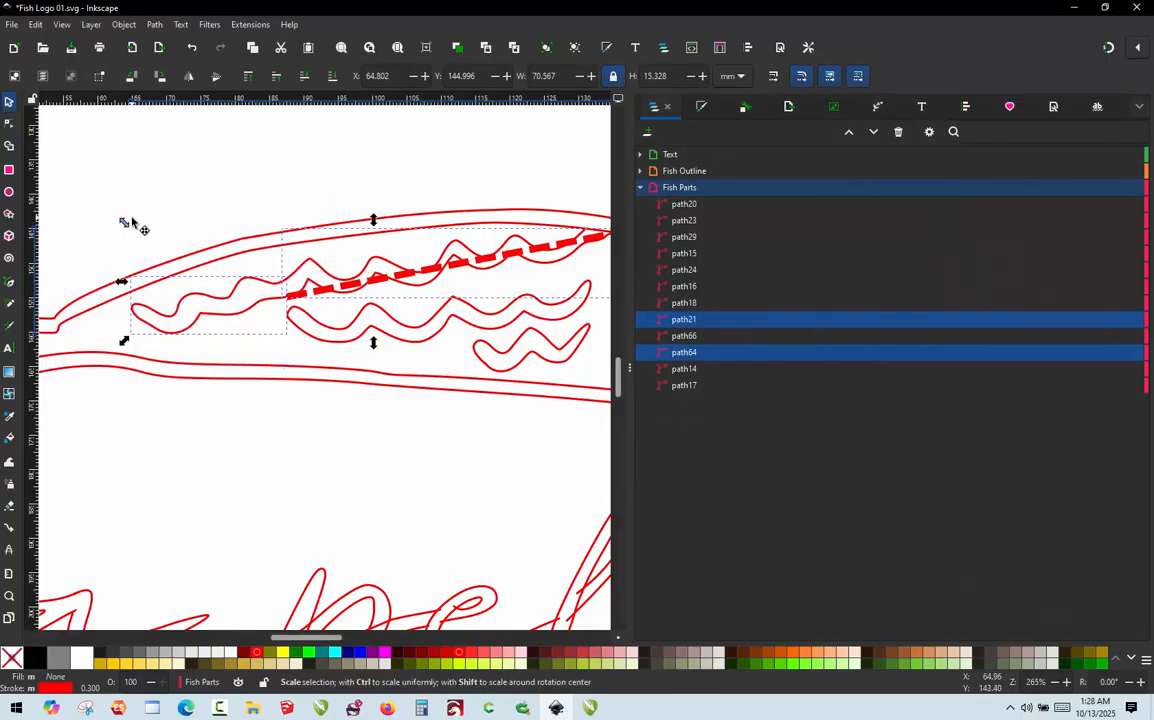
- Examine where the dashed connecting stroke starts and ends relative to the head-side wavy section
ctrl+scroll(128, 229, down, 1)
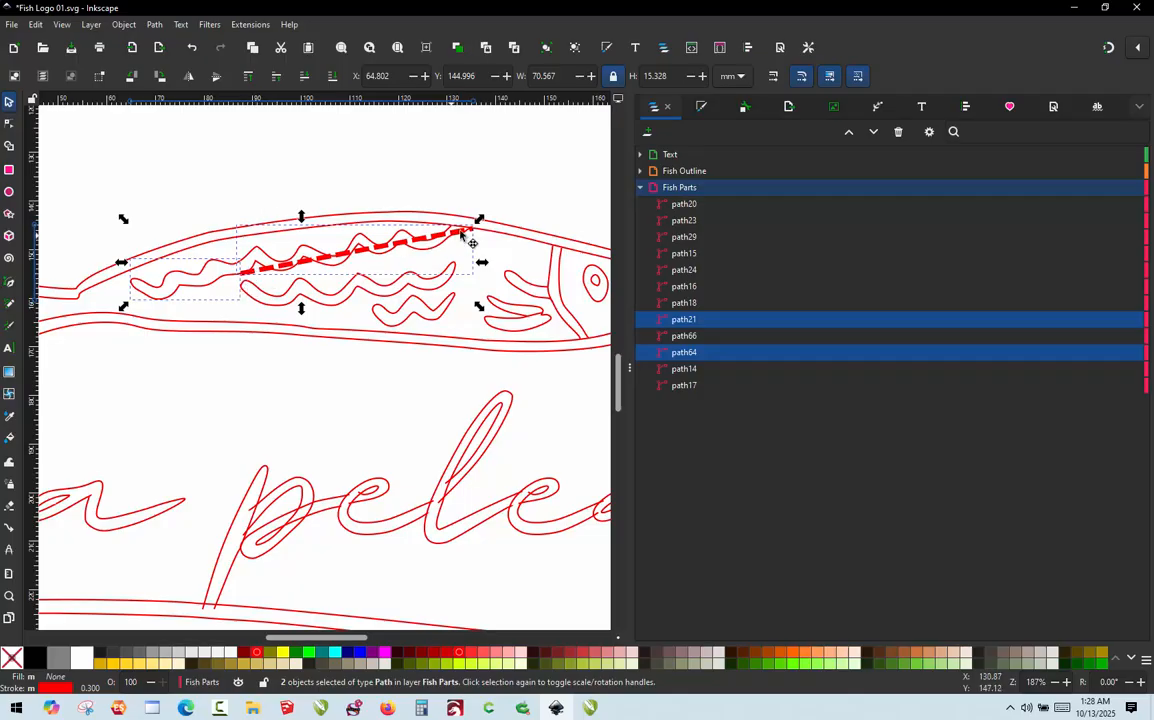
ctrl+scroll(455, 233, up, 1)
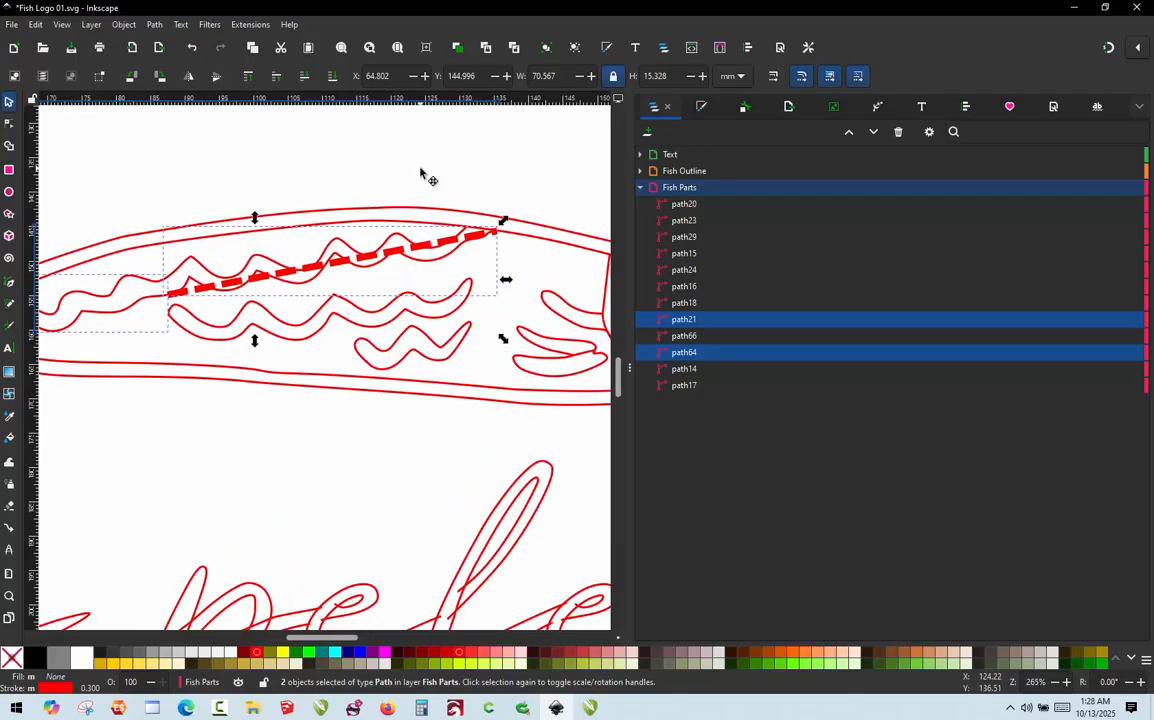
click(419, 174)
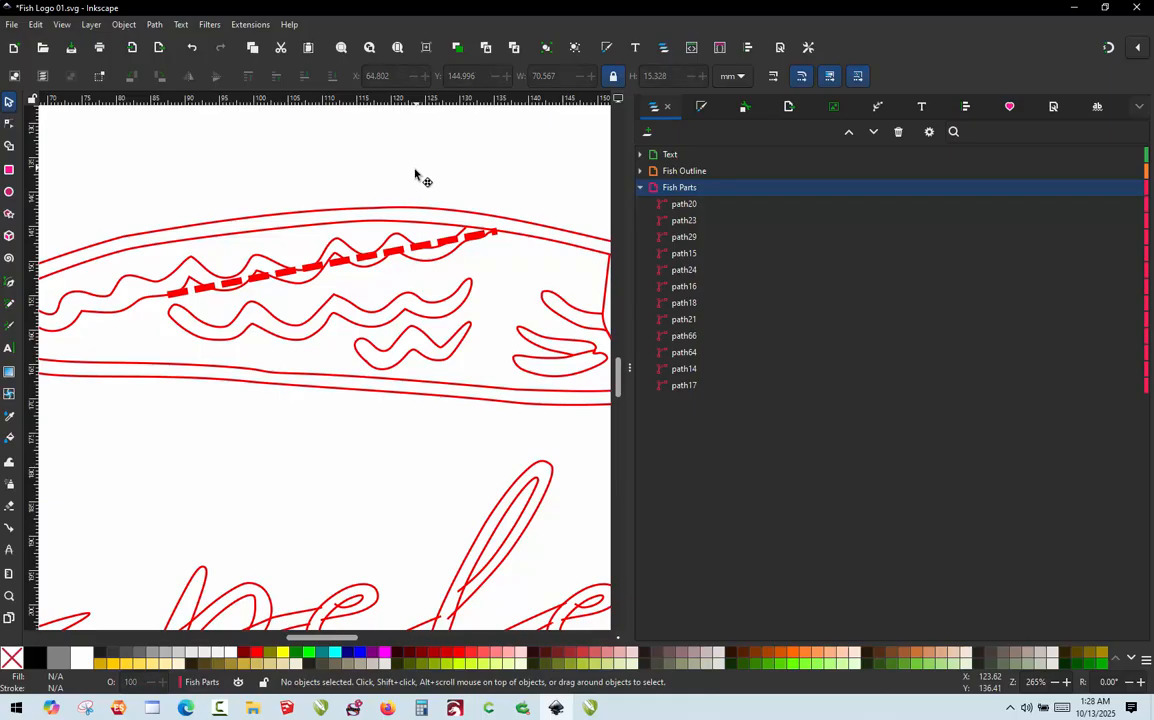
ctrl+scroll(471, 226, up, 2)
ctrl+scroll(490, 246, up, 1)
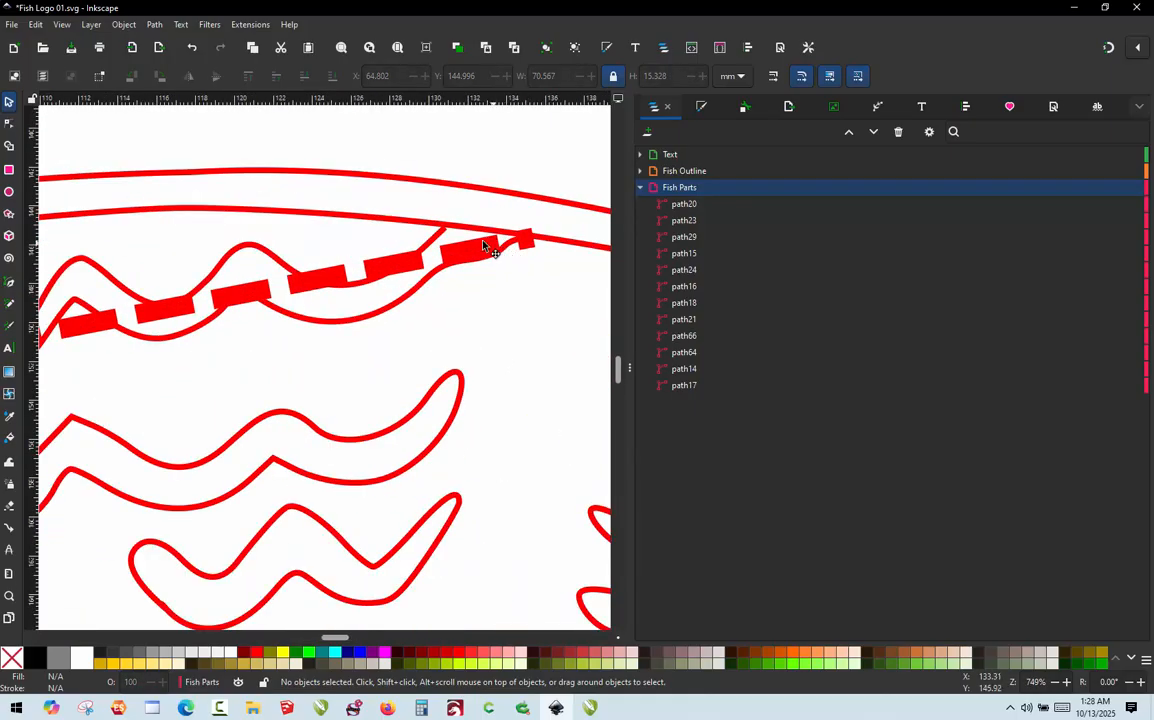
ctrl+scroll(270, 322, down, 3)
ctrl+scroll(299, 291, up, 1)
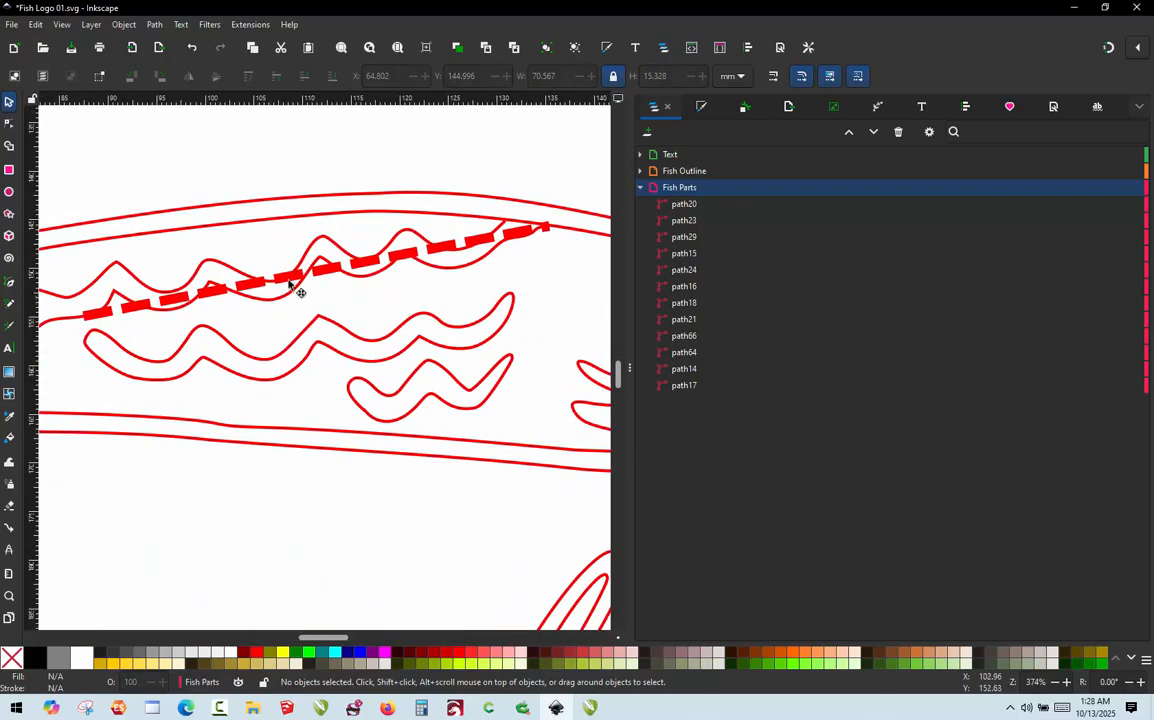
ctrl+scroll(121, 314, down, 2)
- Check the stacking order of the tail-side section, the dashed connecting stroke and the head-side section of the split wavy line
click(157, 318)
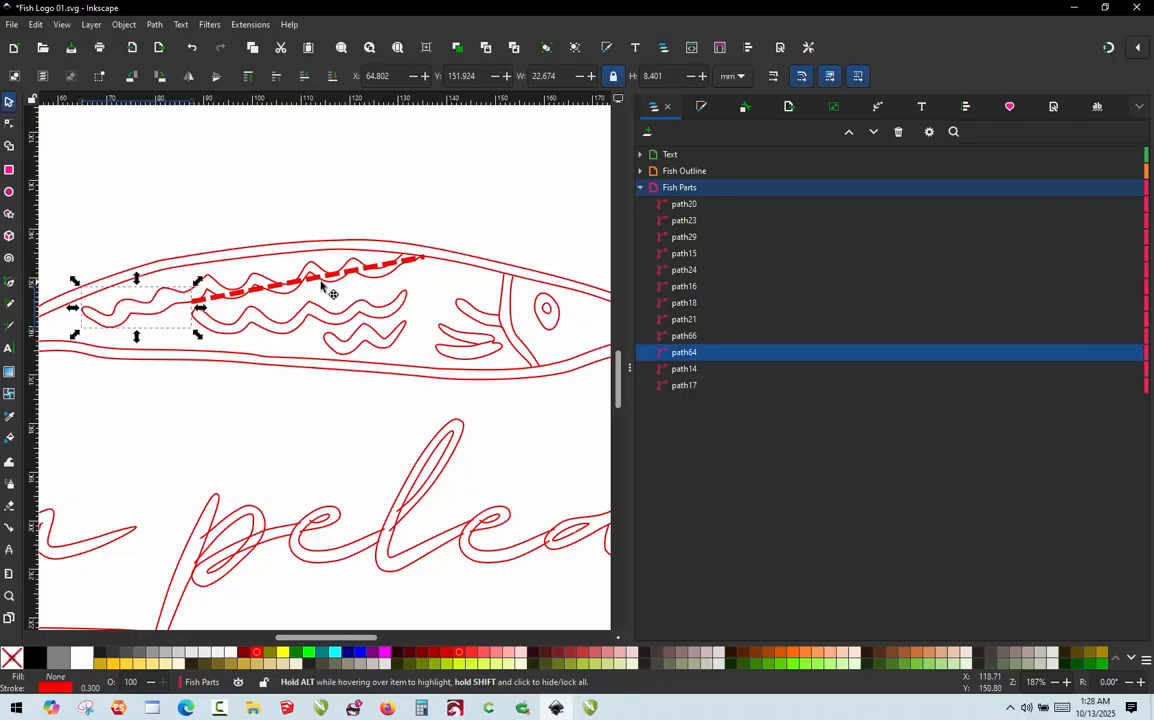
click(376, 283)
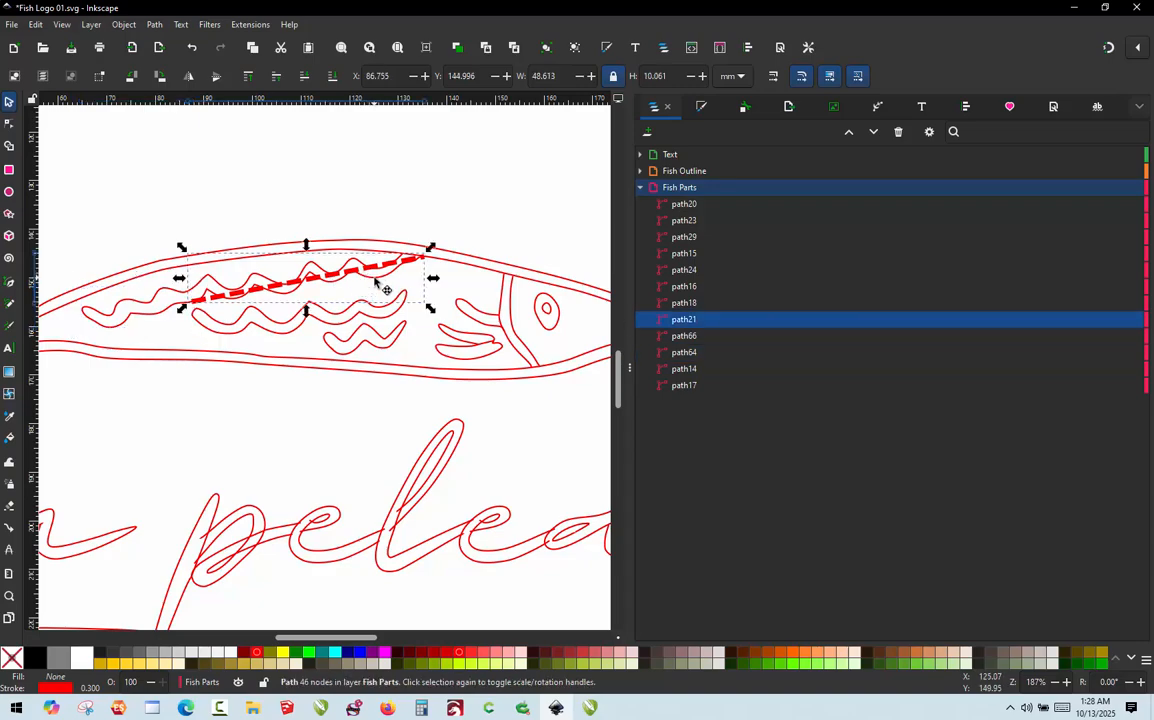
click(376, 283)
key(Escape)
ctrl+scroll(368, 292, up, 4)
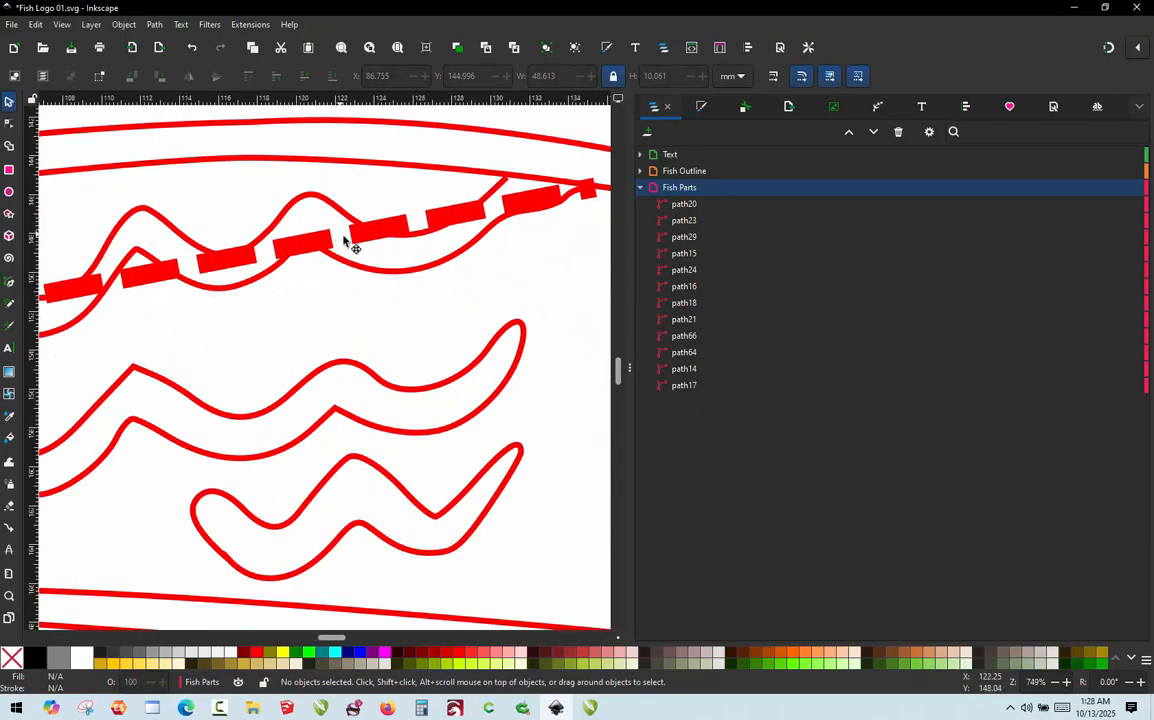
scroll(338, 234, down, 4)
scroll(327, 276, up, 2)
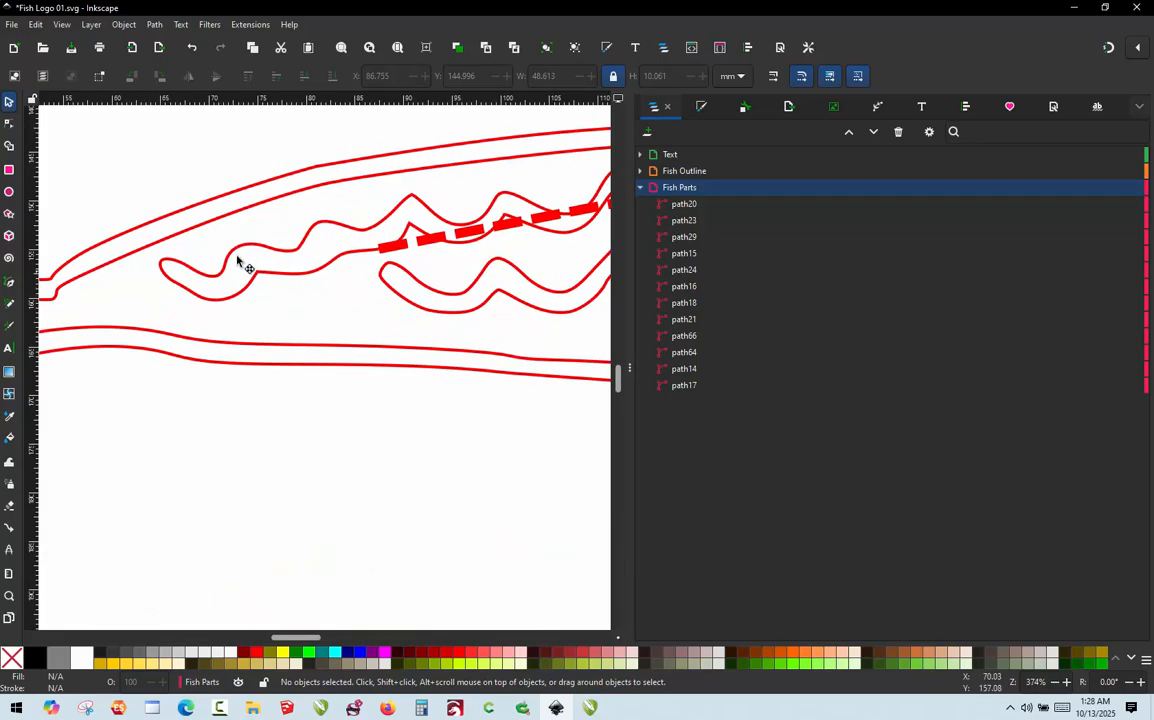
click(276, 252)
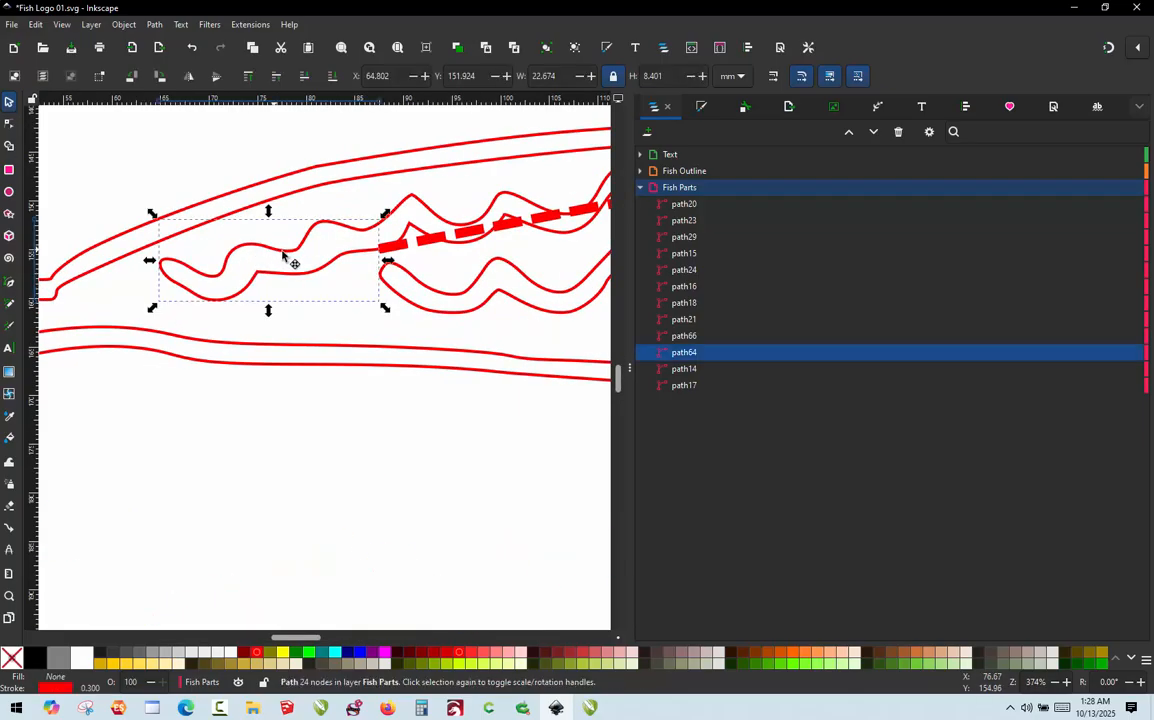
click(684, 336)
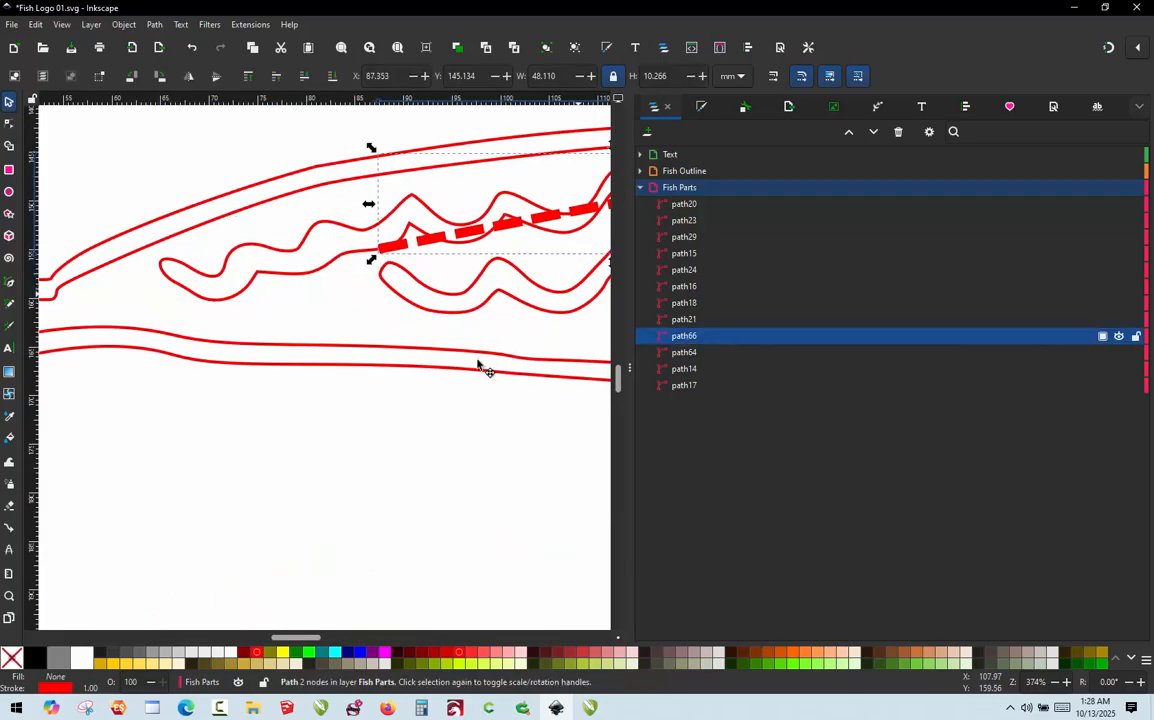
scroll(483, 368, down, 3)
scroll(489, 294, up, 2)
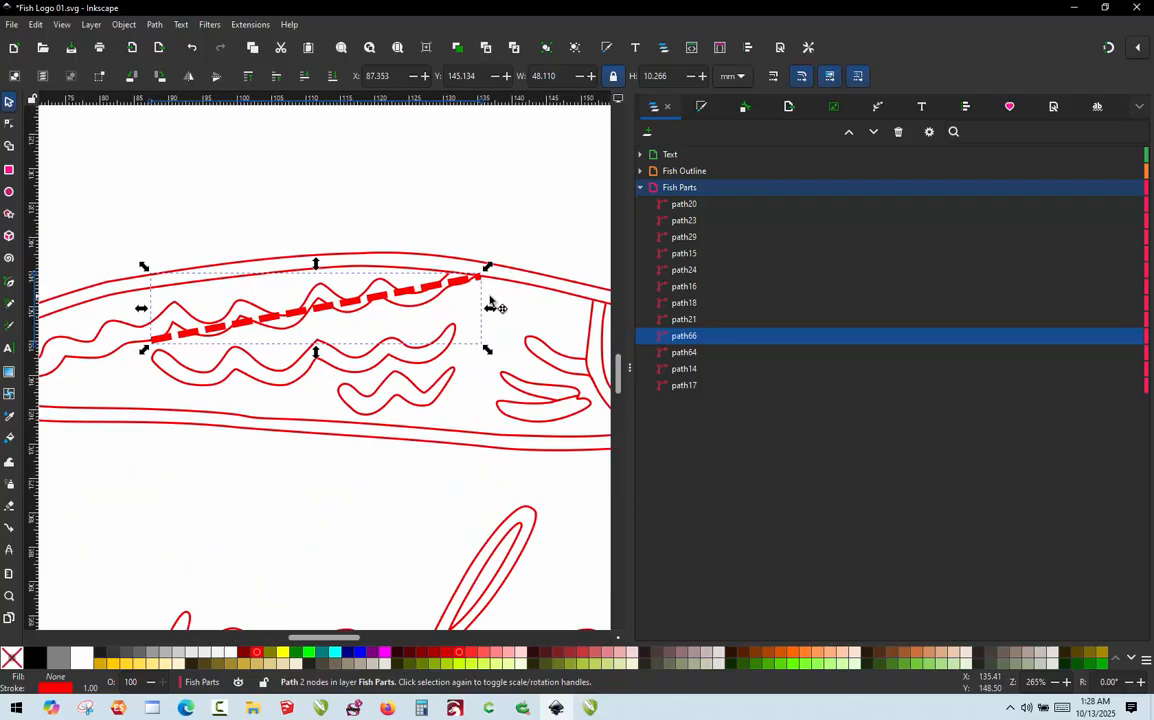
click(688, 320)
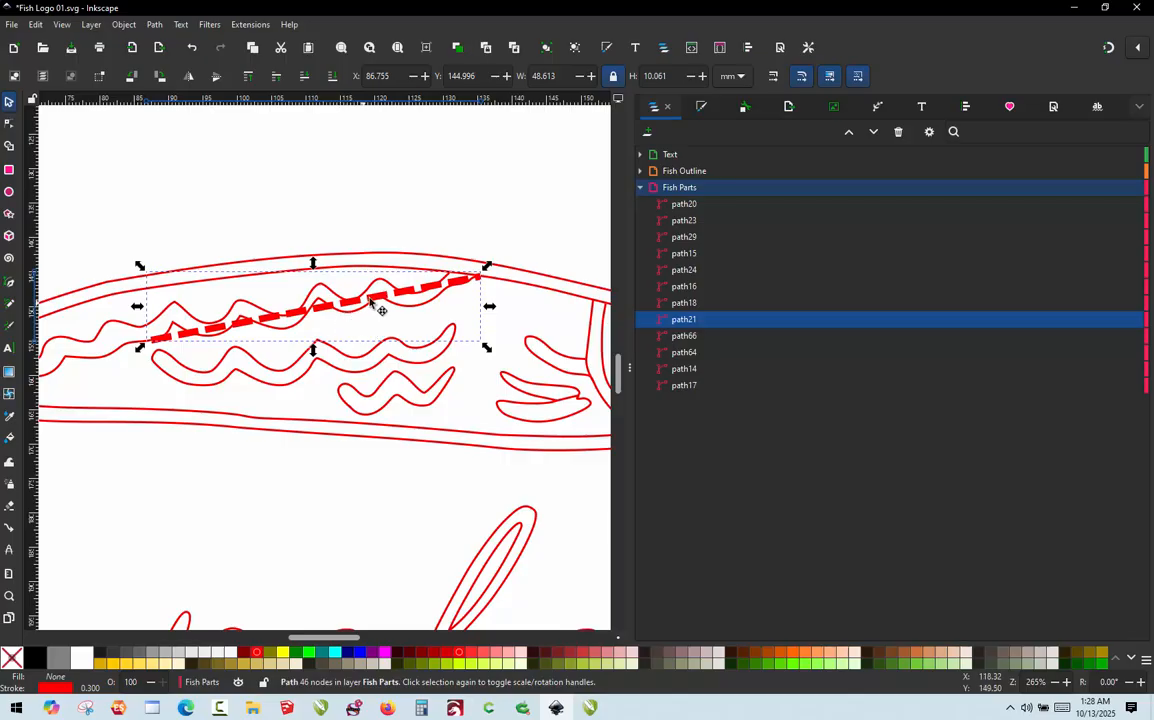
click(409, 290)
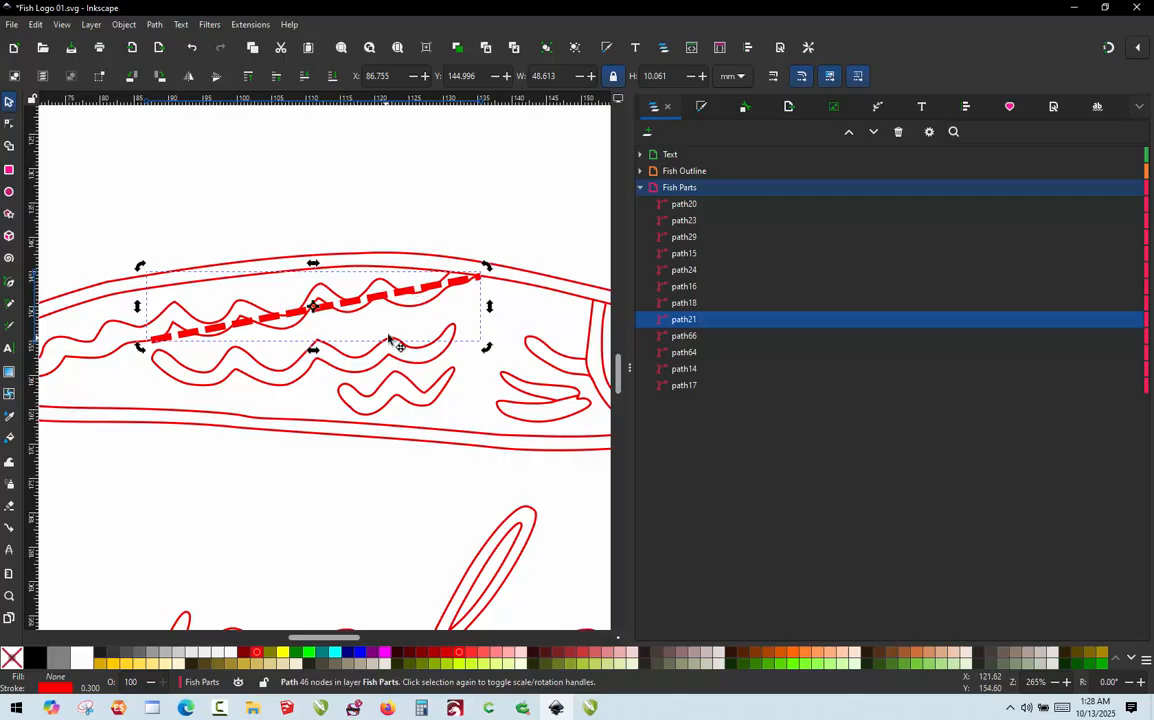
- Add nodes near the head-side end of the dashed connecting stroke and move them between the rails of the head-side wavy section
key(Escape)
scroll(450, 302, up, 6)
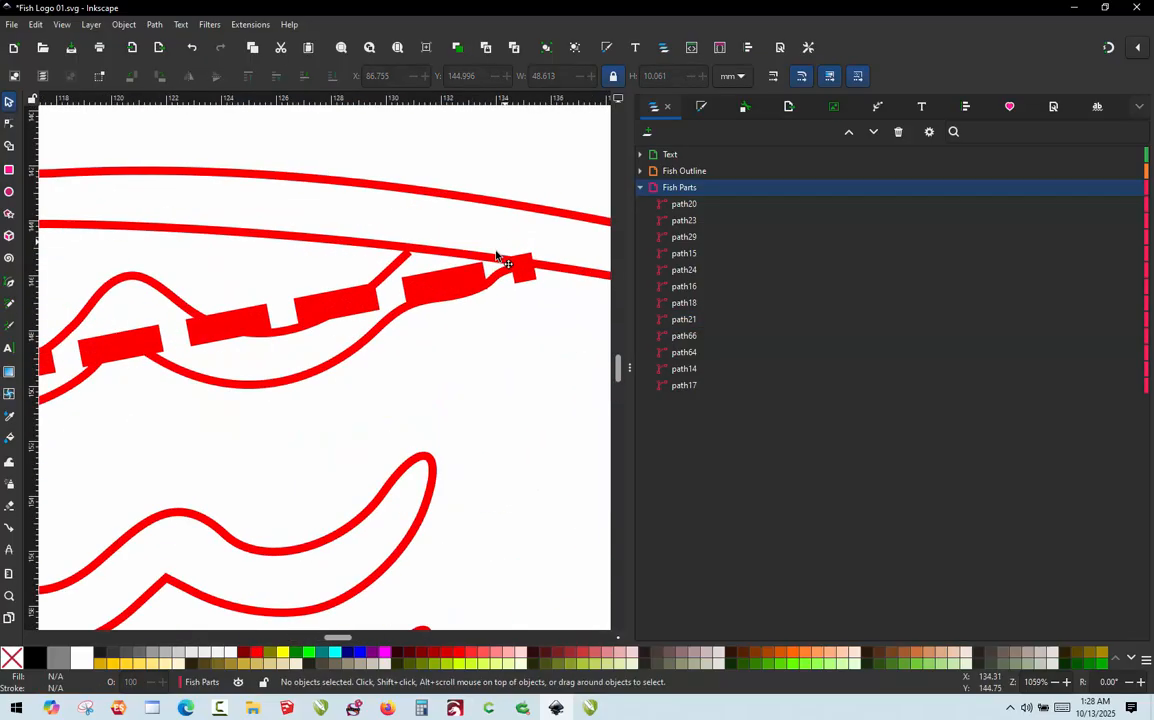
double_click(390, 303)
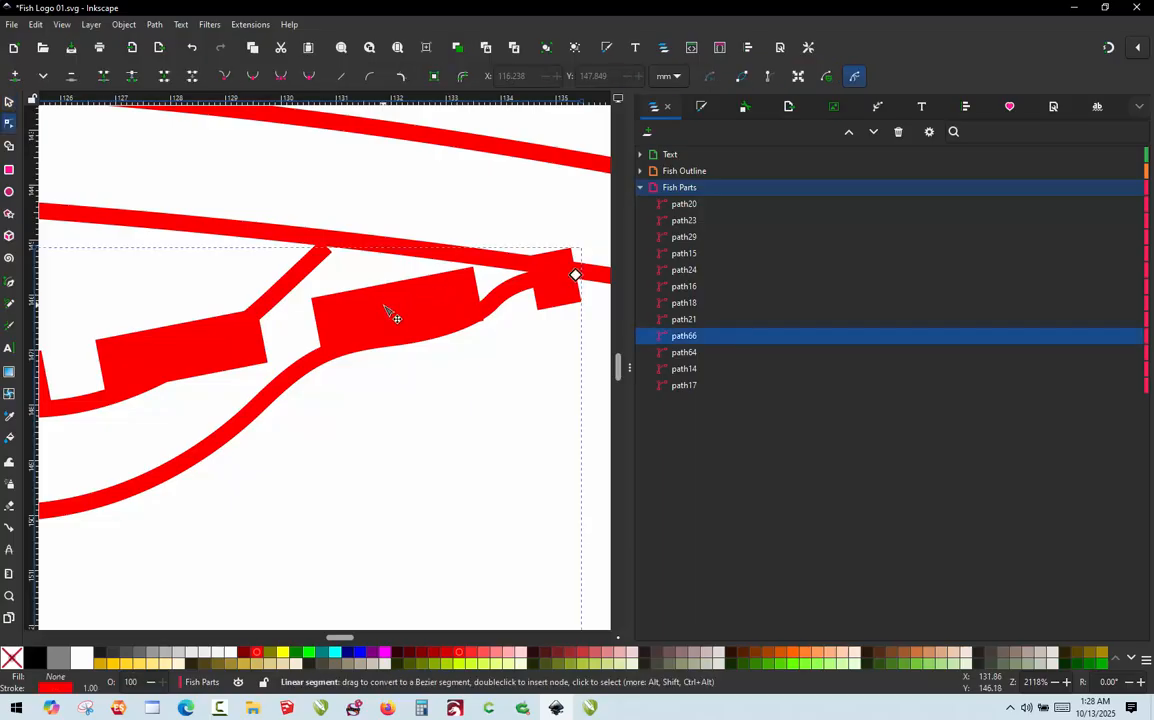
drag(386, 315, 371, 291)
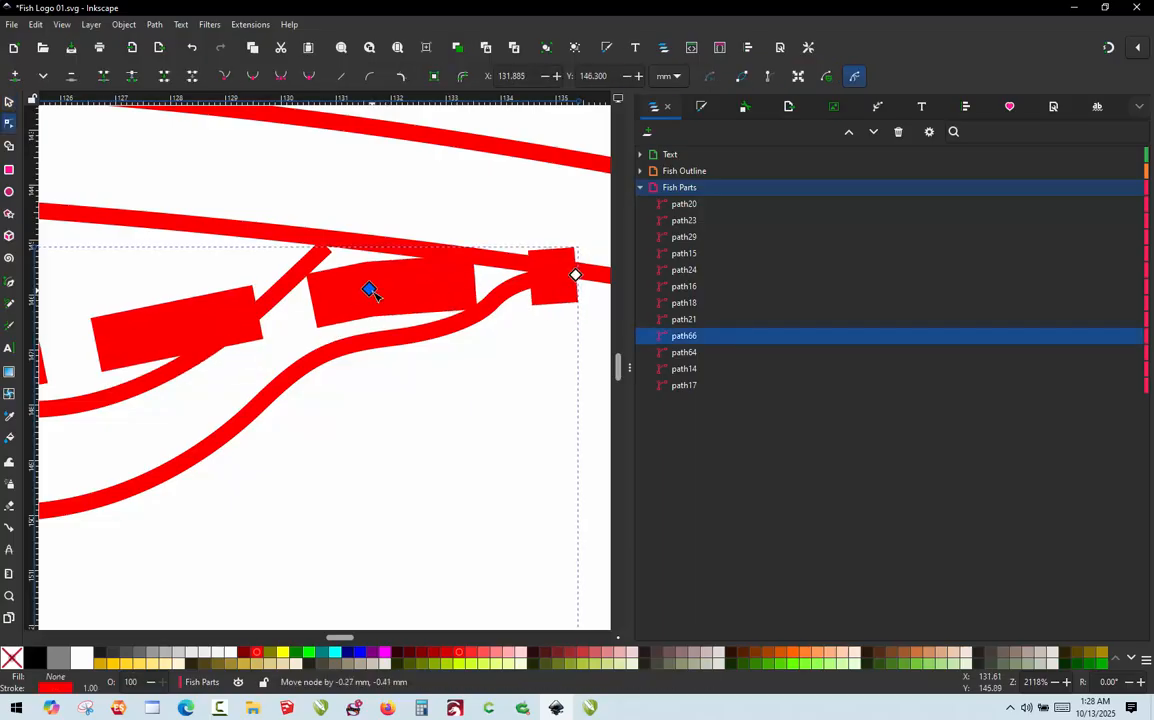
scroll(441, 279, down, 2)
click(292, 308)
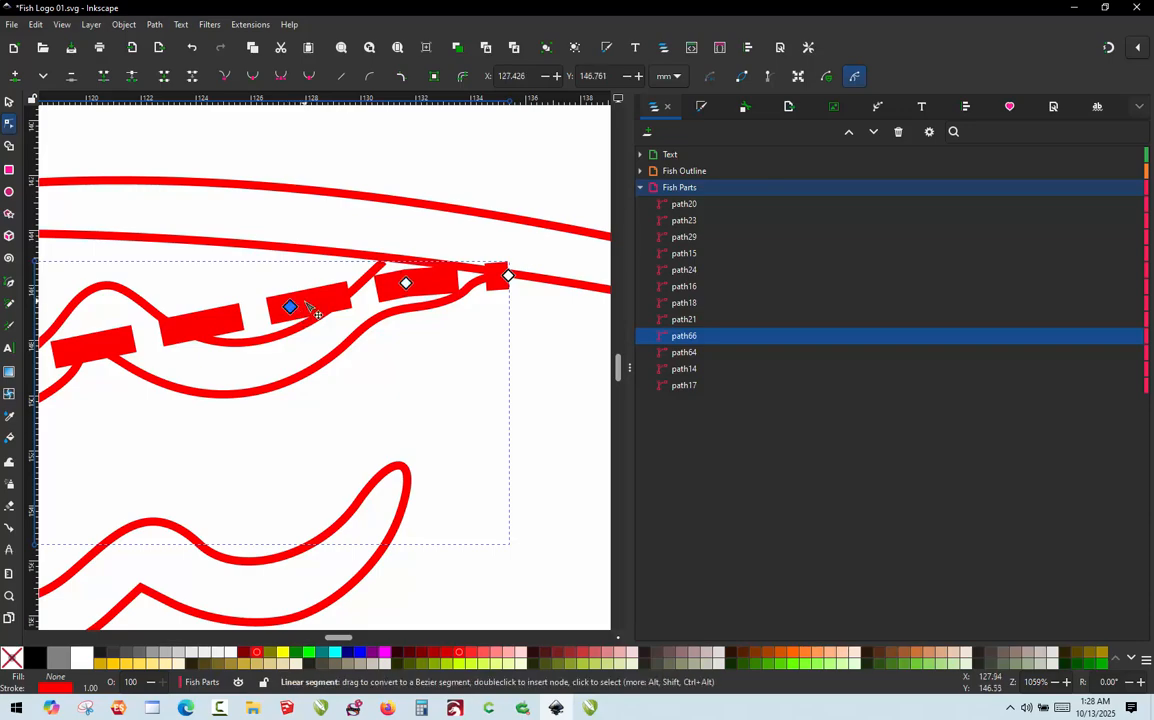
drag(292, 308, 274, 360)
double_click(281, 334)
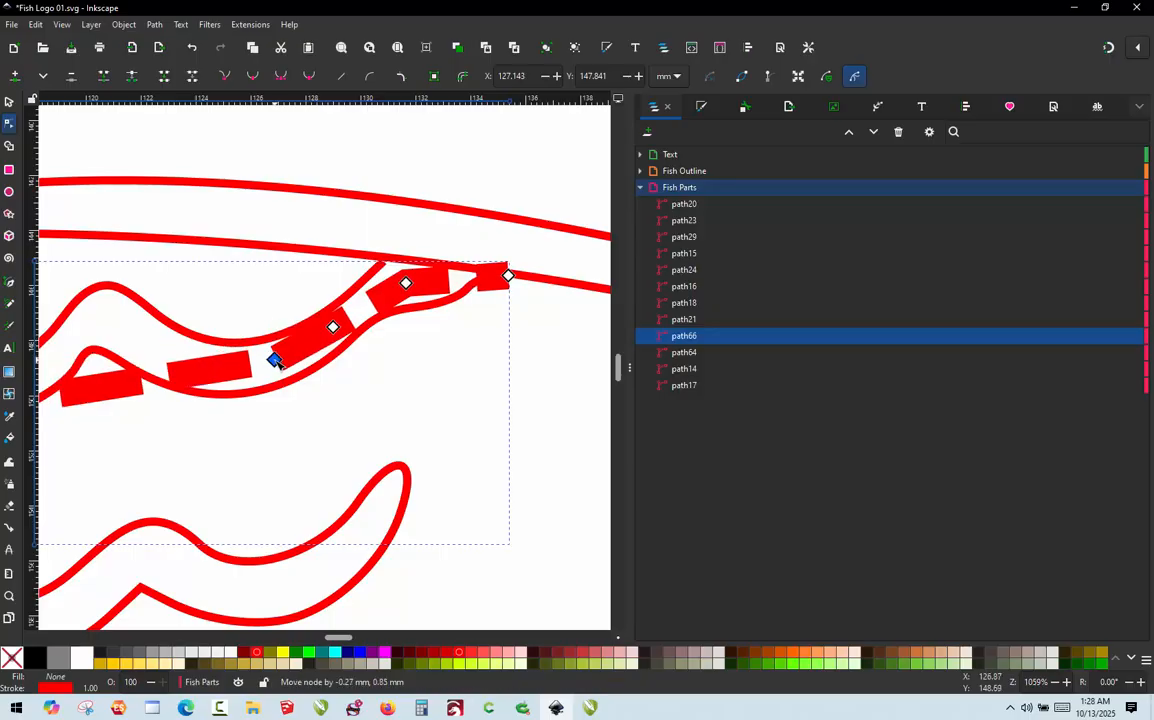
double_click(190, 376)
drag(190, 376, 193, 367)
scroll(441, 258, down, 1)
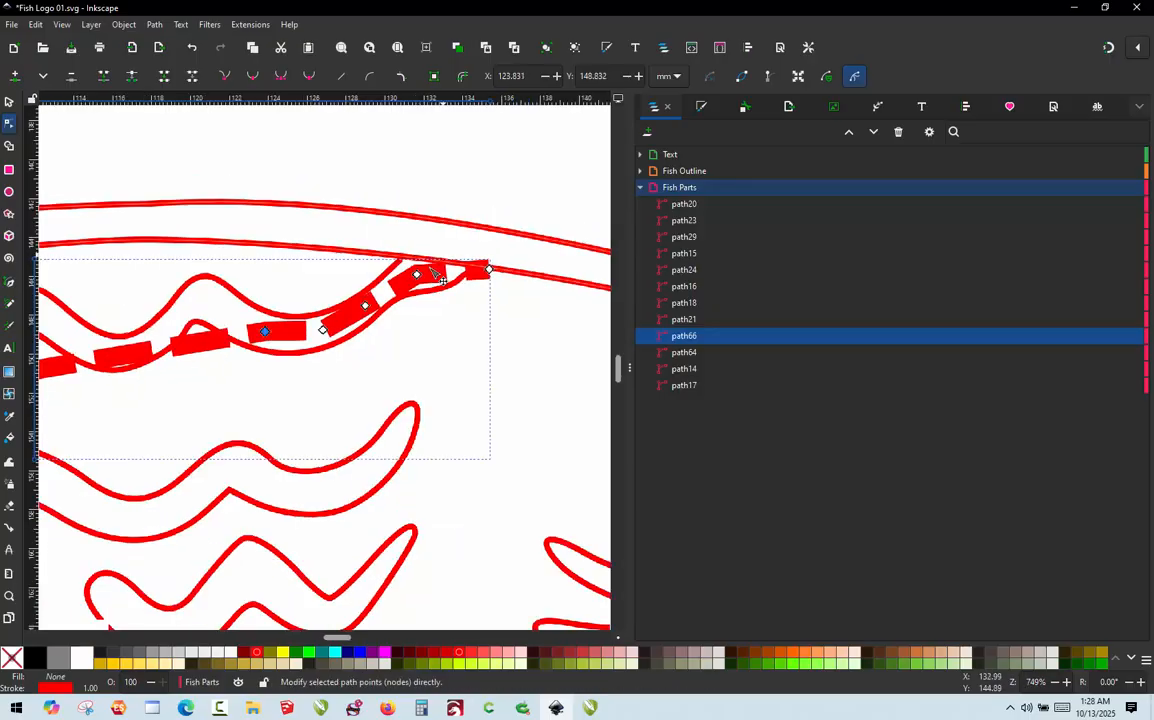
- Raise a new node of the connecting stroke into the wave crest closest to the head, between the two rails
scroll(176, 306, up, 2)
click(244, 376)
click(244, 378)
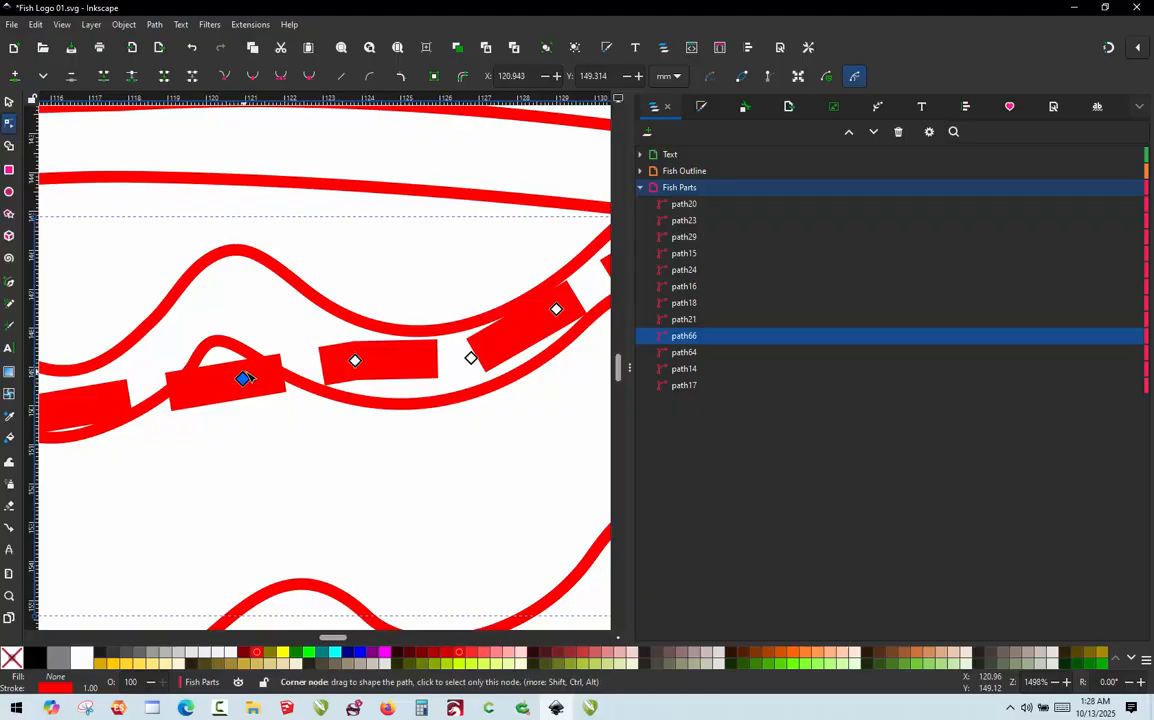
drag(244, 380, 242, 301)
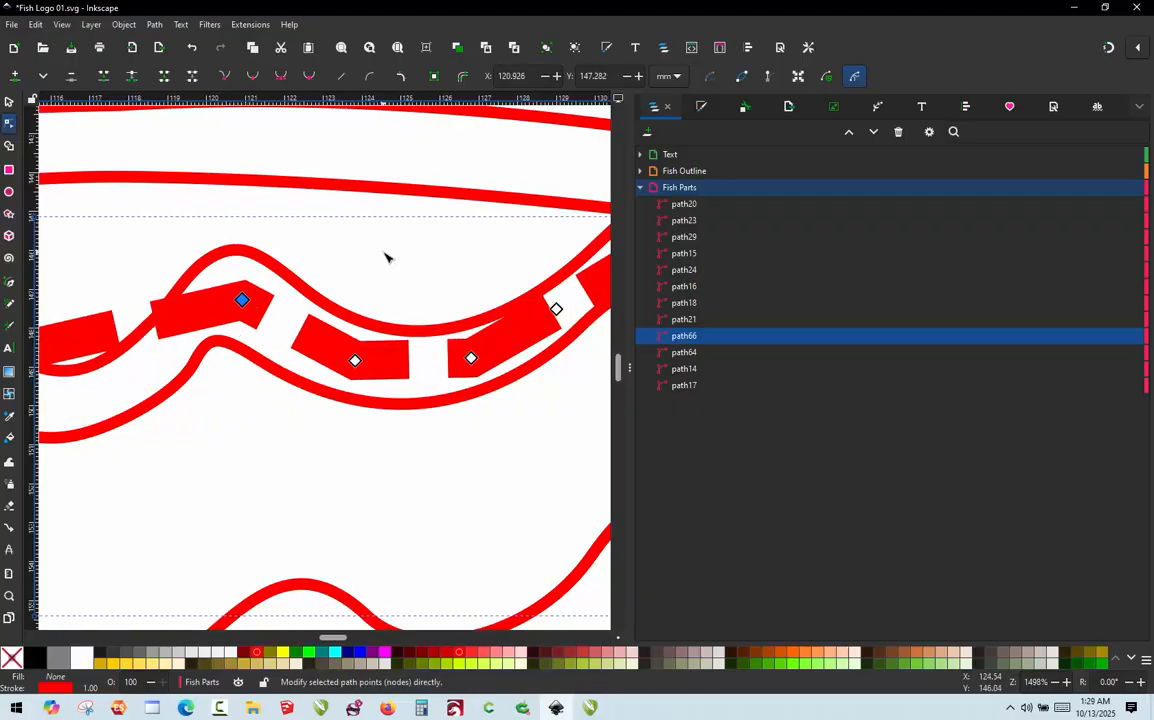
scroll(248, 318, down, 2)
scroll(248, 318, up, 2)
- Add two nodes on the tailward slope of that crest so the connecting stroke follows the column down into the trough
click(332, 264)
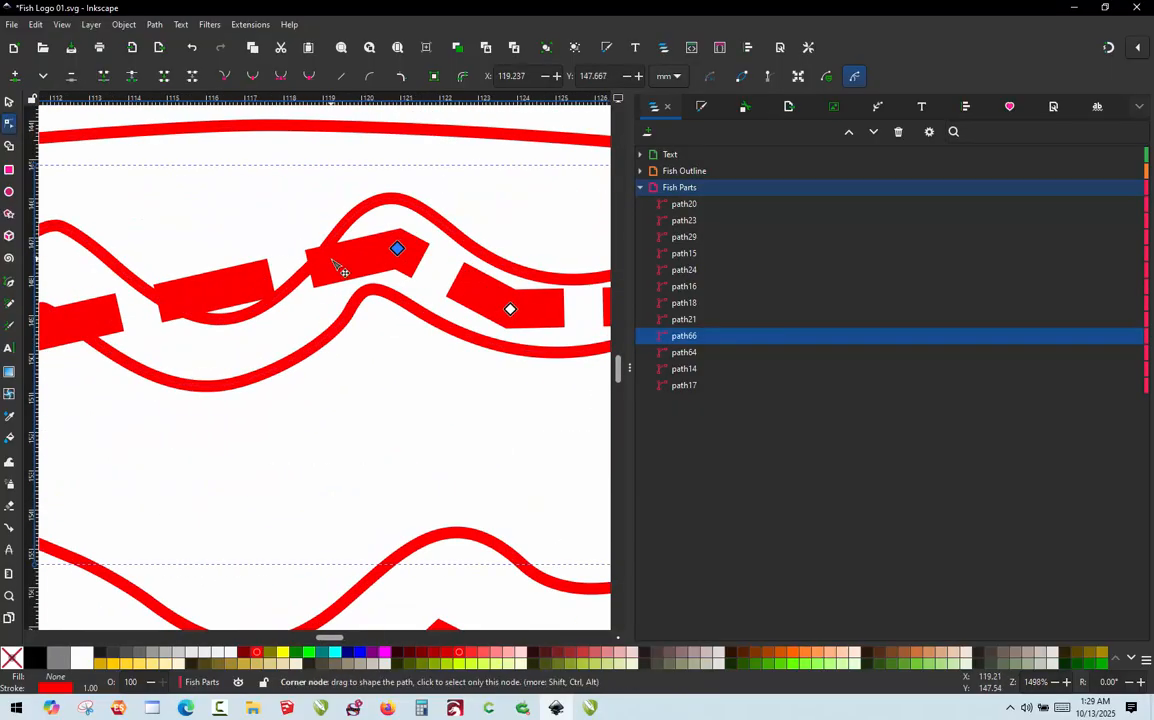
drag(332, 264, 310, 291)
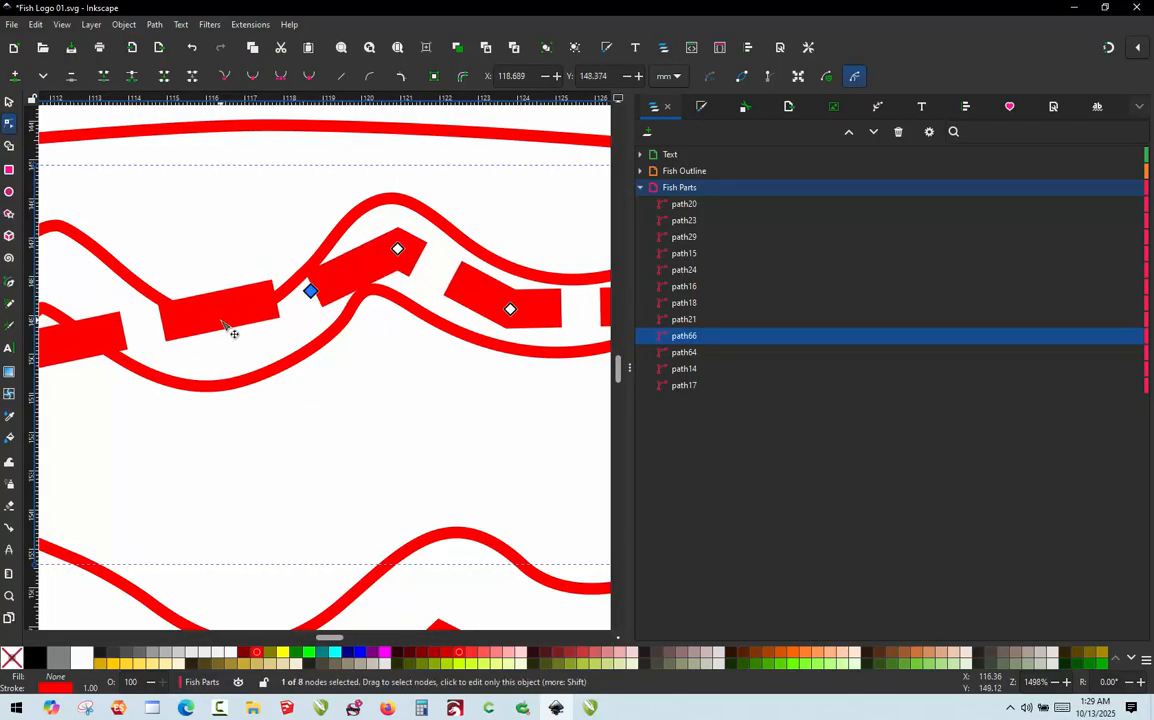
click(223, 319)
double_click(224, 318)
drag(219, 309, 246, 339)
scroll(367, 331, down, 1)
scroll(367, 331, down, 1)
scroll(188, 359, up, 2)
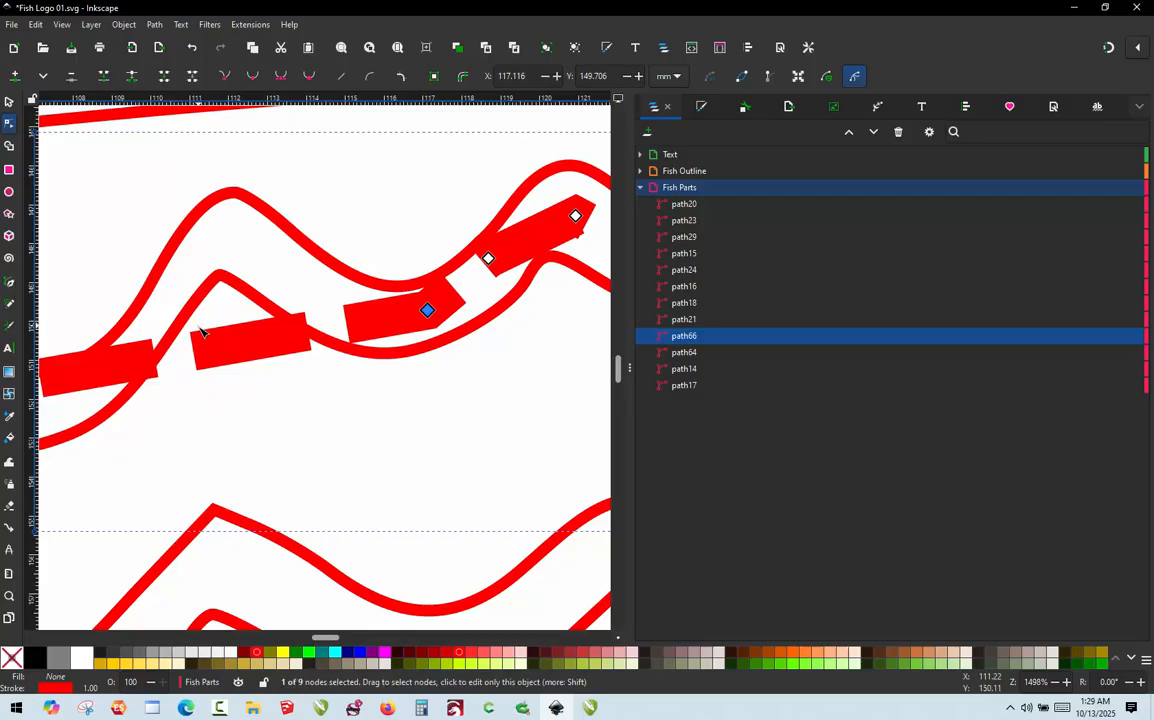
- Switch the canvas to outline display and bend the connecting stroke through the trough and over the second crest from the head
key(ctrl+5)
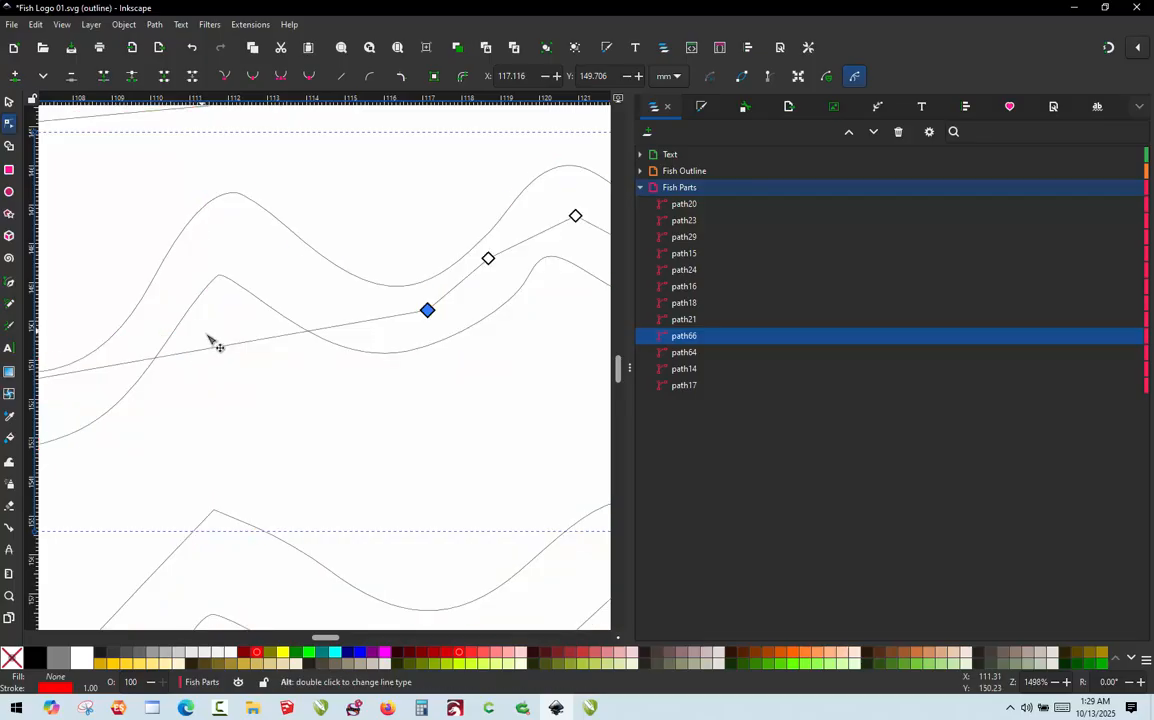
double_click(328, 329)
drag(327, 328, 323, 306)
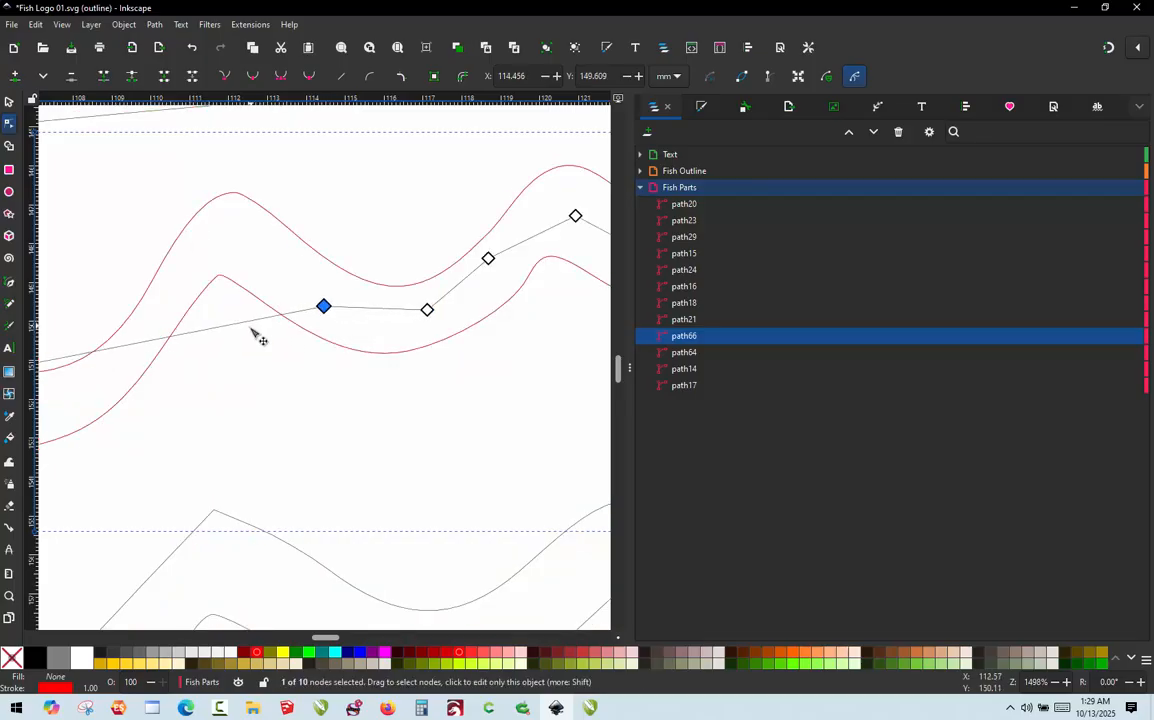
double_click(242, 324)
drag(242, 324, 221, 231)
double_click(233, 271)
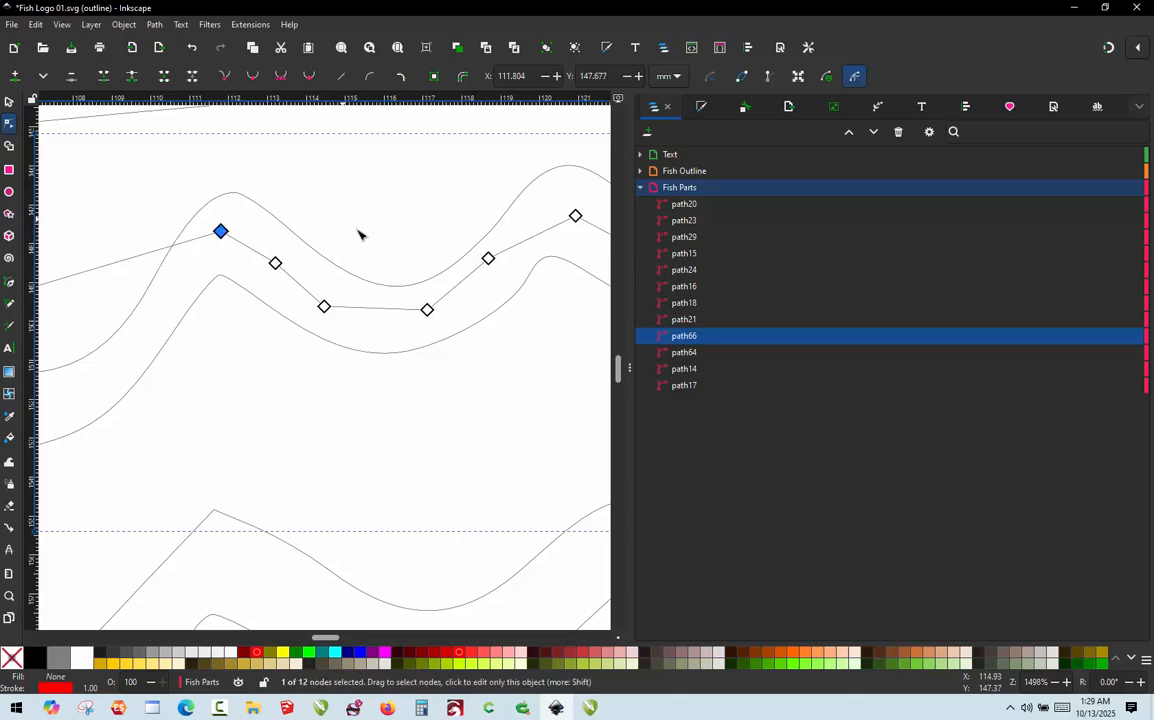
scroll(360, 235, down, 2)
scroll(157, 280, up, 2)
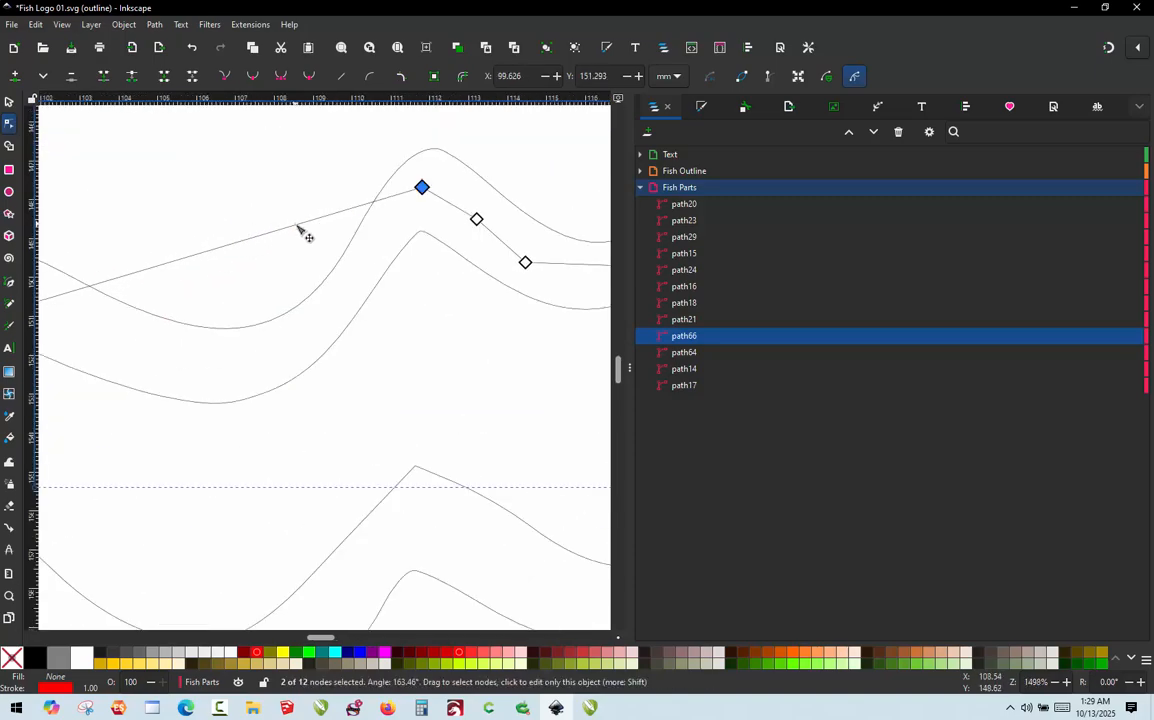
- Add nodes tailward of the second crest and route the connecting stroke down into the following trough, inside the column
double_click(298, 229)
drag(298, 229, 370, 247)
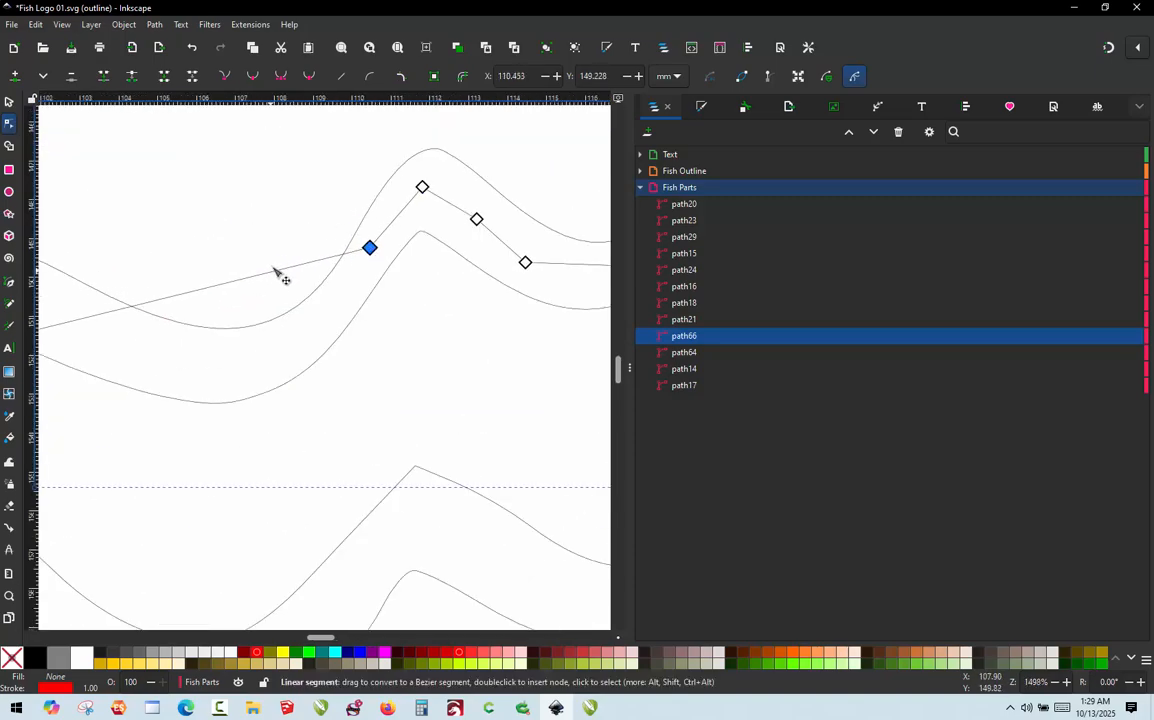
double_click(275, 271)
drag(274, 270, 401, 331)
scroll(435, 318, down, 3)
scroll(322, 348, up, 2)
double_click(343, 328)
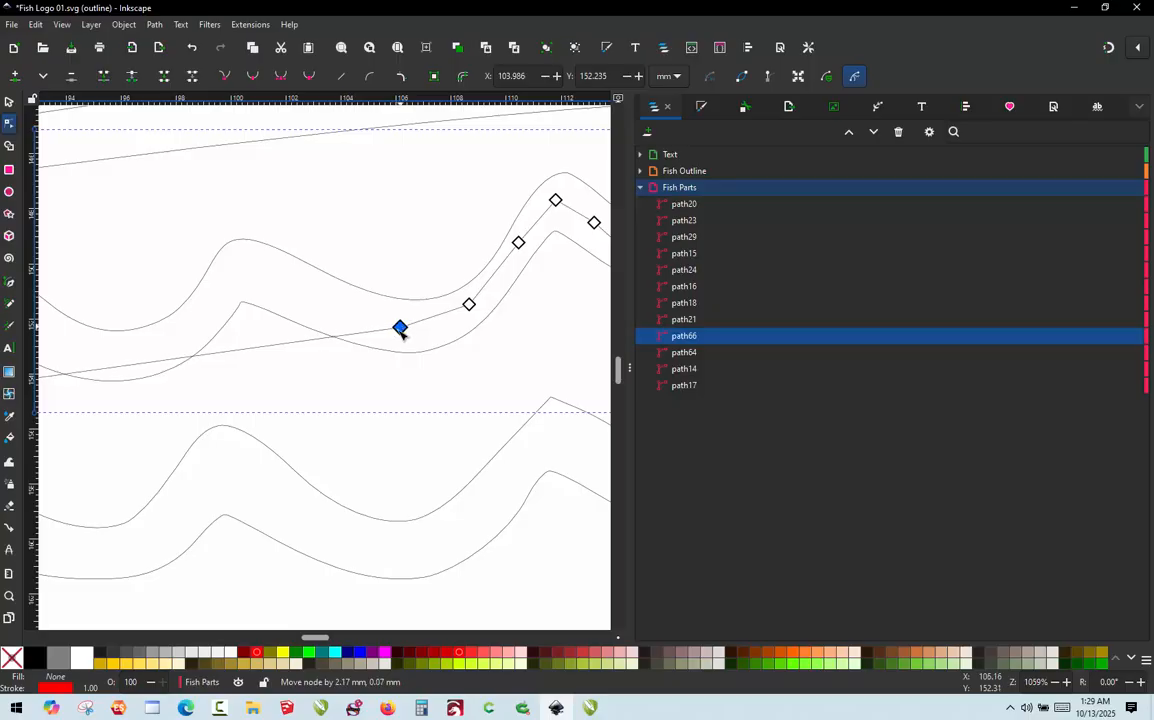
- Shape the connecting stroke over the third crest from the head with added nodes centred between the rails
double_click(321, 340)
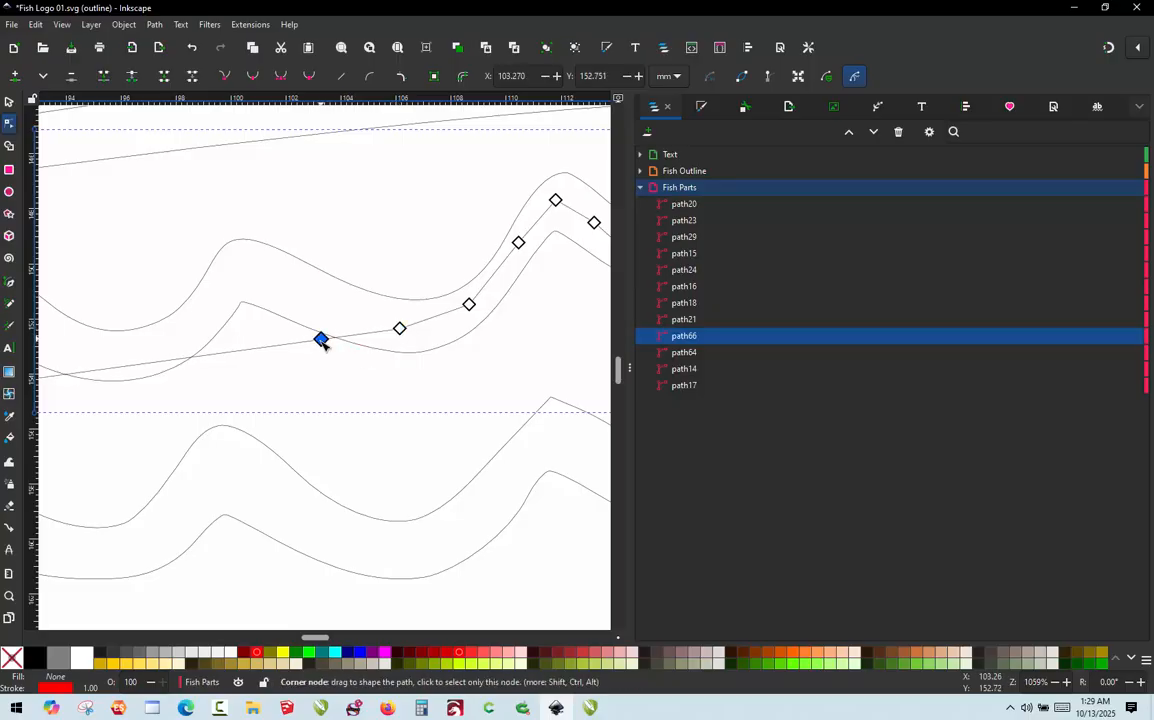
drag(321, 340, 242, 273)
double_click(256, 307)
scroll(362, 265, down, 1)
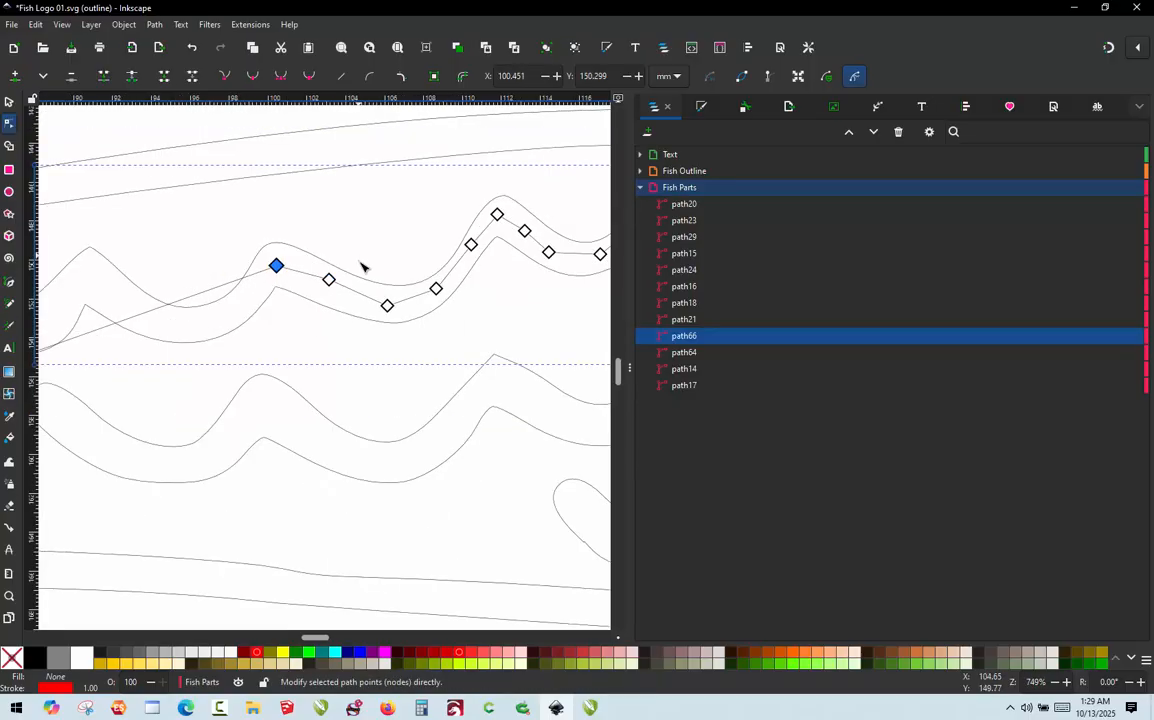
- Add two nodes that lead the connecting stroke from the third crest down into the last trough before the tail-side end
scroll(364, 267, down, 1)
scroll(89, 298, up, 1)
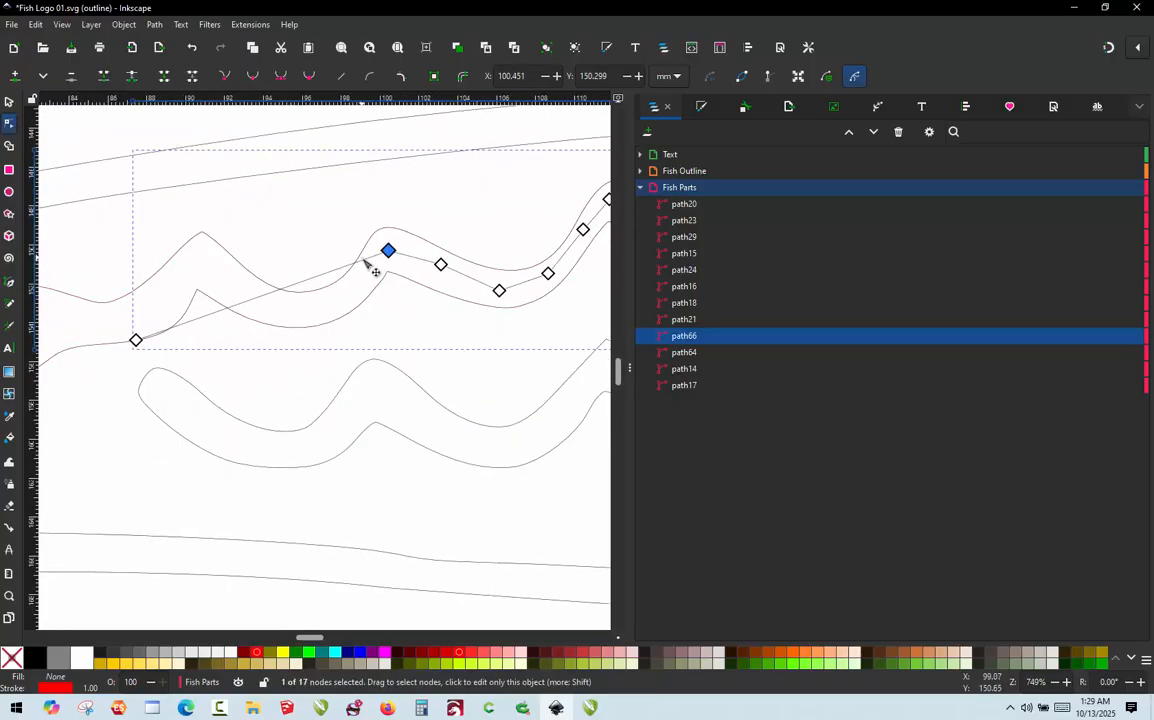
double_click(364, 260)
drag(364, 260, 362, 278)
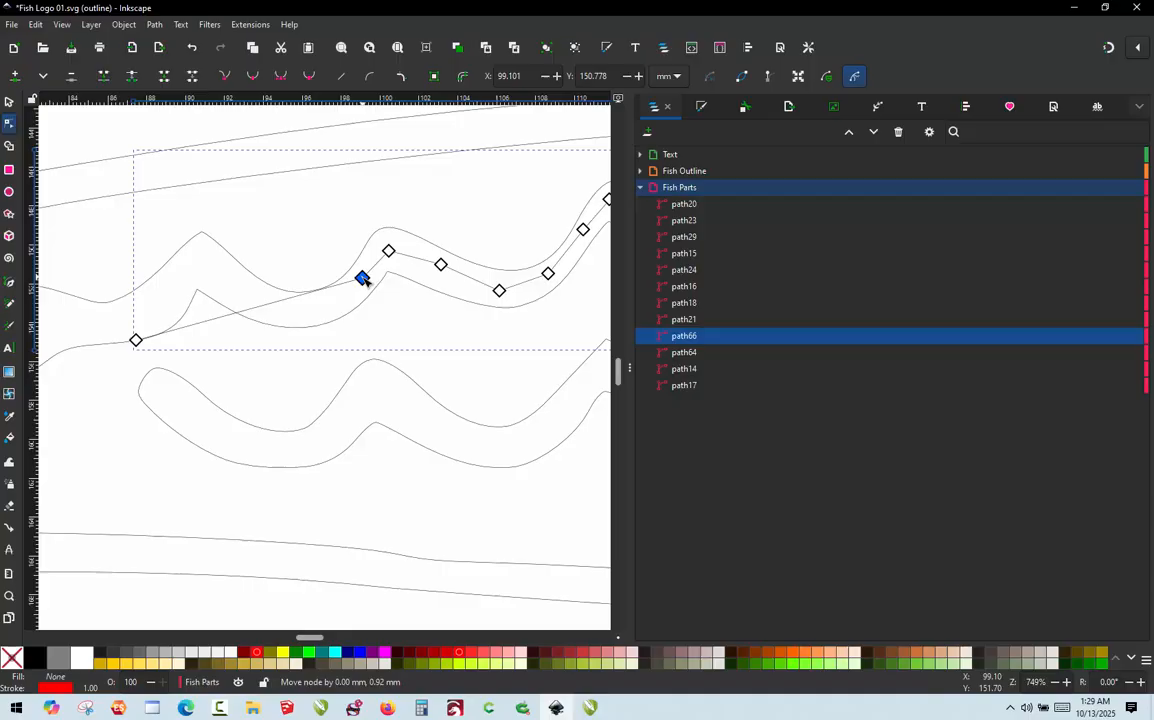
double_click(291, 299)
drag(291, 299, 313, 309)
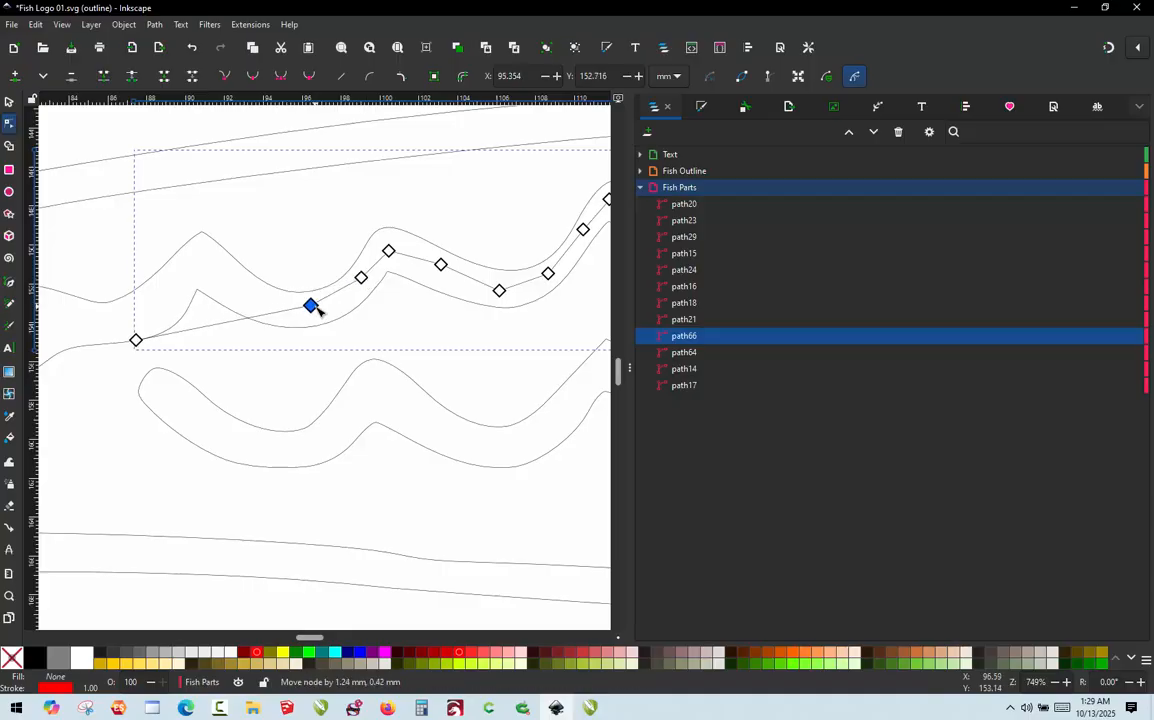
- Route the remaining stretch of the connecting stroke over the last crest to its tail-side end and leave node editing
double_click(238, 323)
drag(238, 323, 147, 306)
double_click(200, 315)
double_click(166, 301)
scroll(175, 300, down, 3)
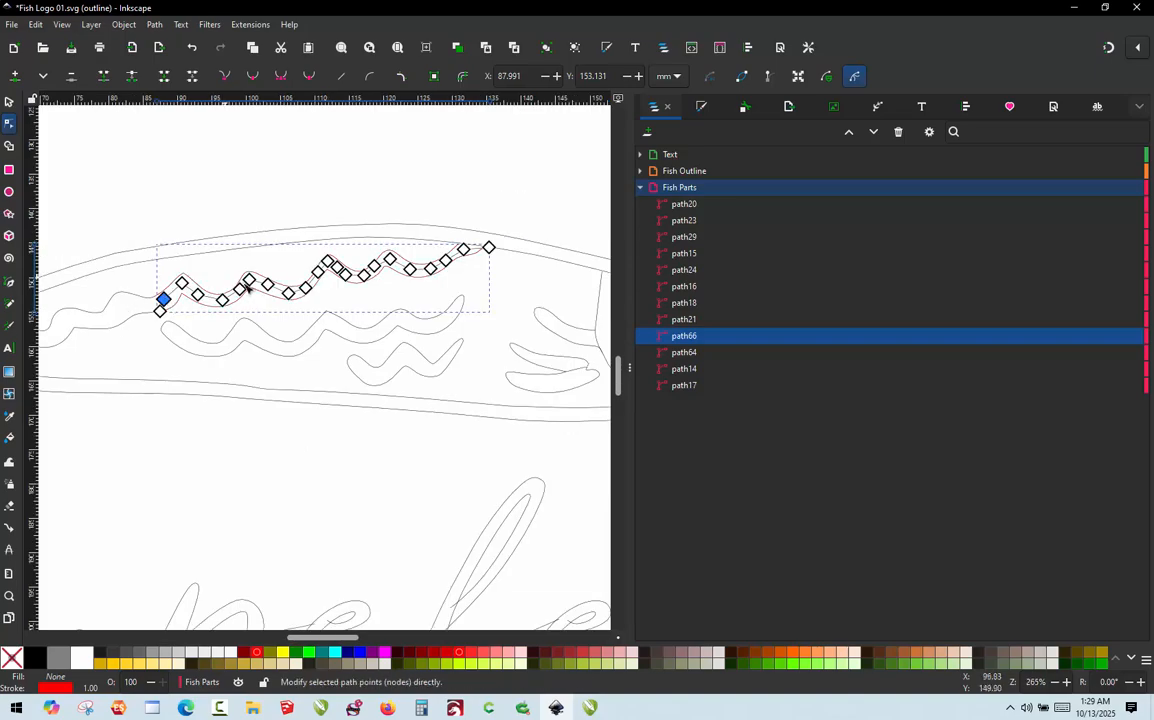
click(142, 313)
scroll(140, 312, down, 1)
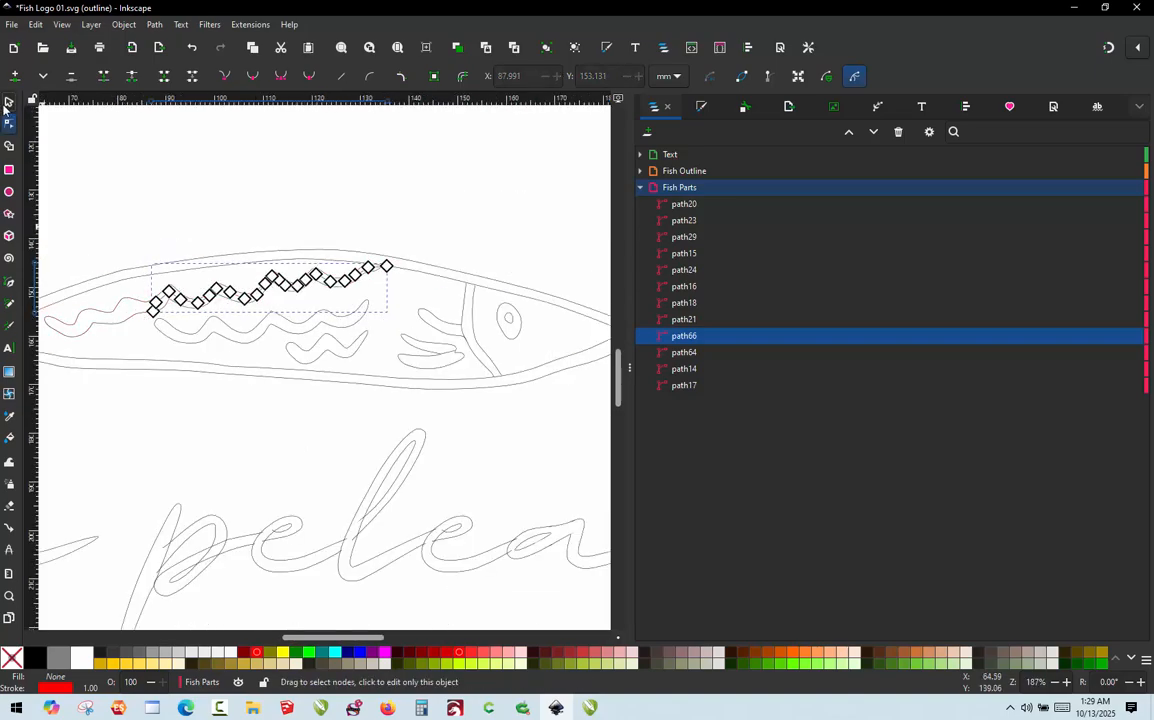
click(8, 102)
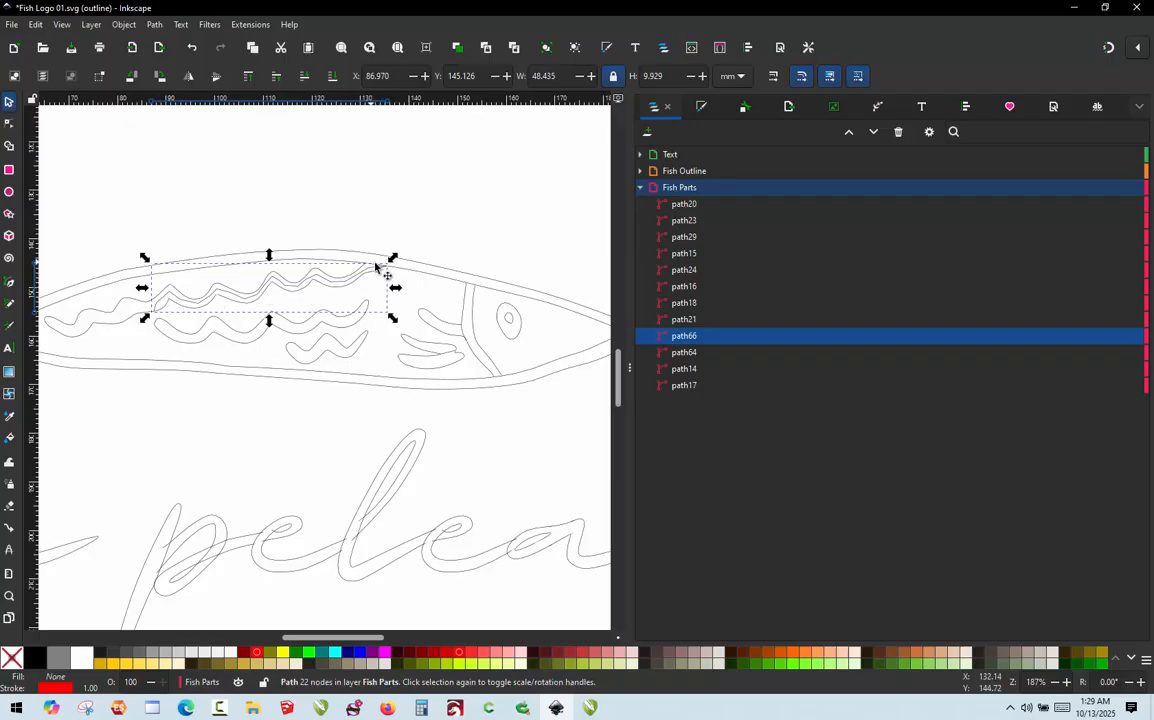
- Apply custom satin column with swapped rails to the long wavy line below the split one in the Ink/Stitch Params
click(158, 325)
scroll(378, 265, down, 1)
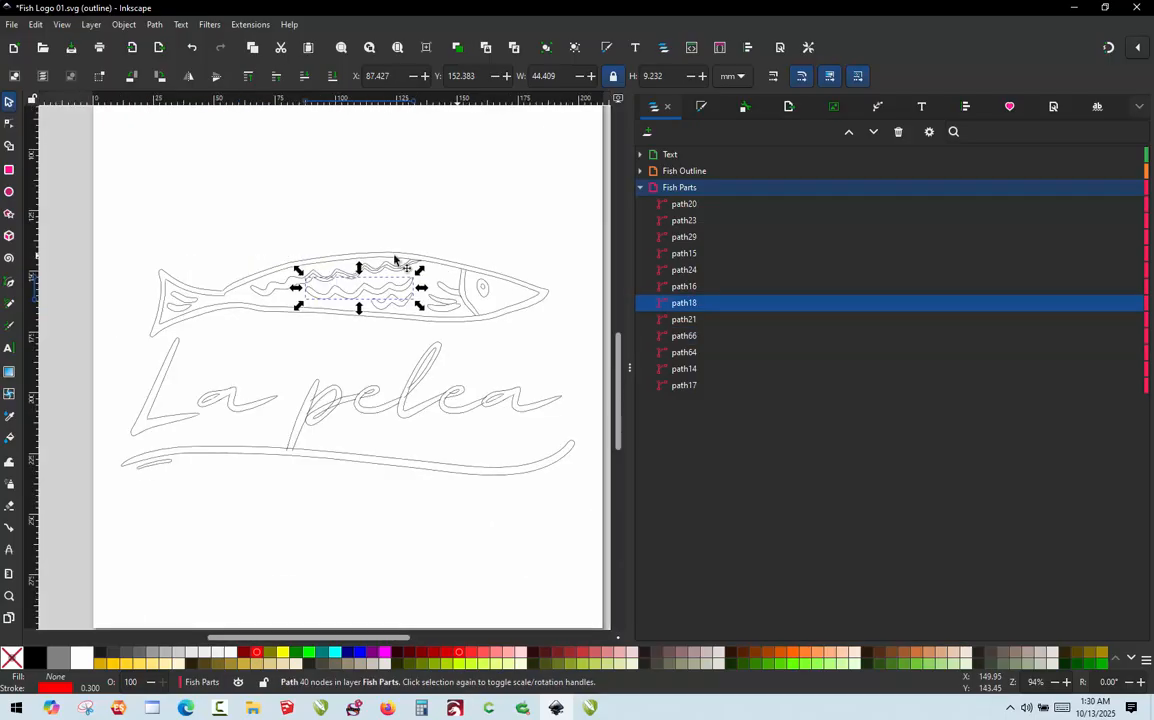
scroll(252, 326, up, 3)
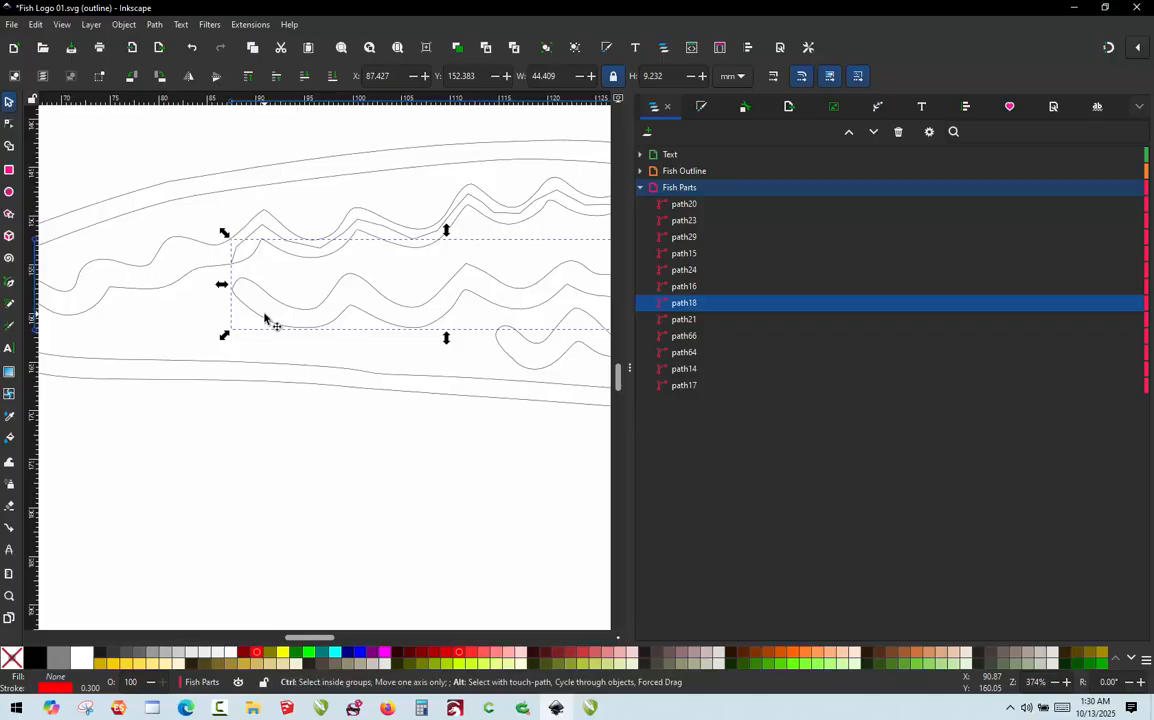
key(ctrl+alt+c)
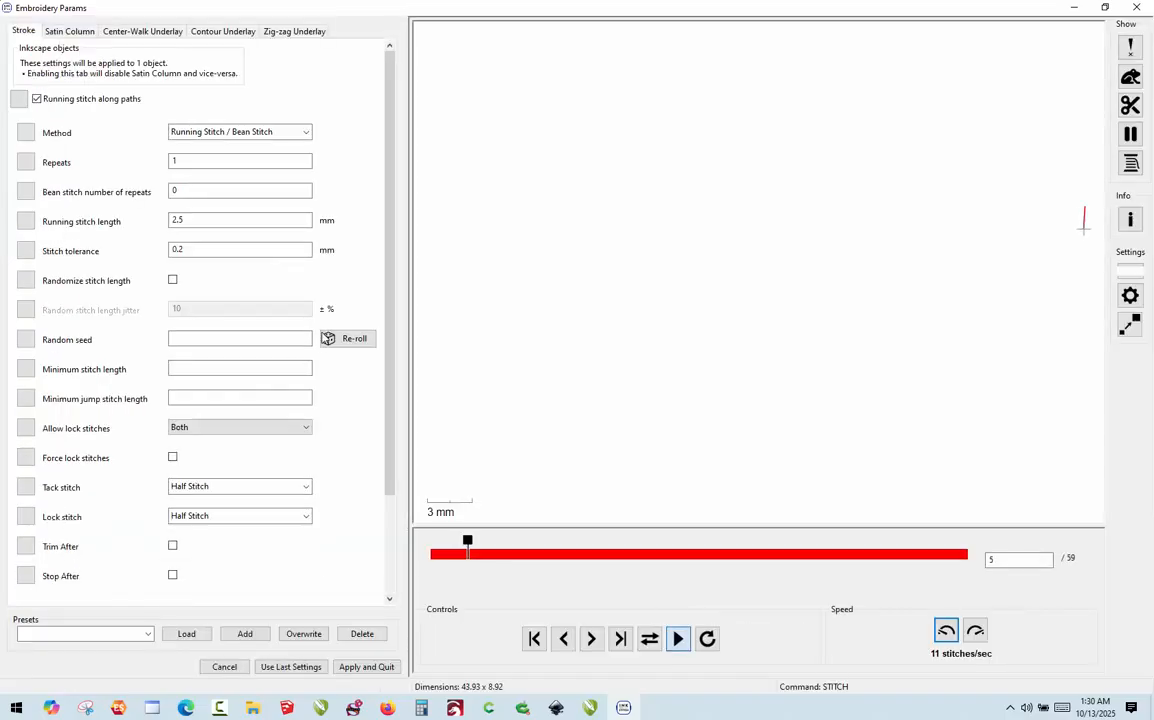
click(66, 31)
click(39, 110)
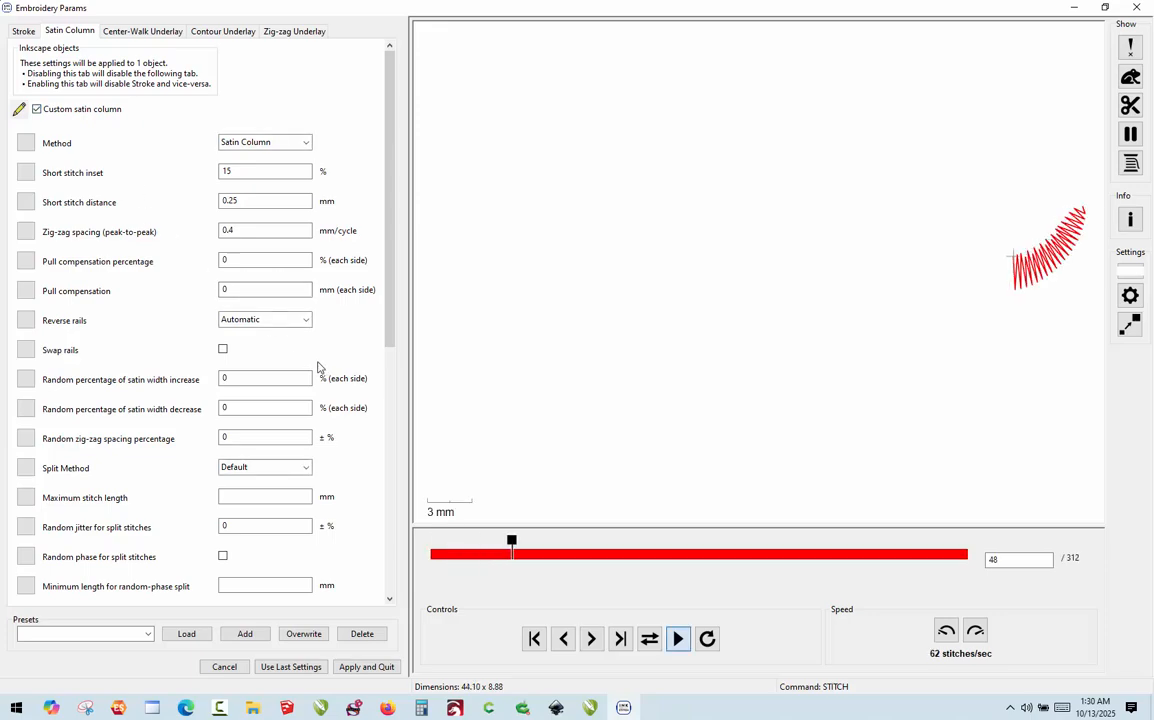
click(223, 350)
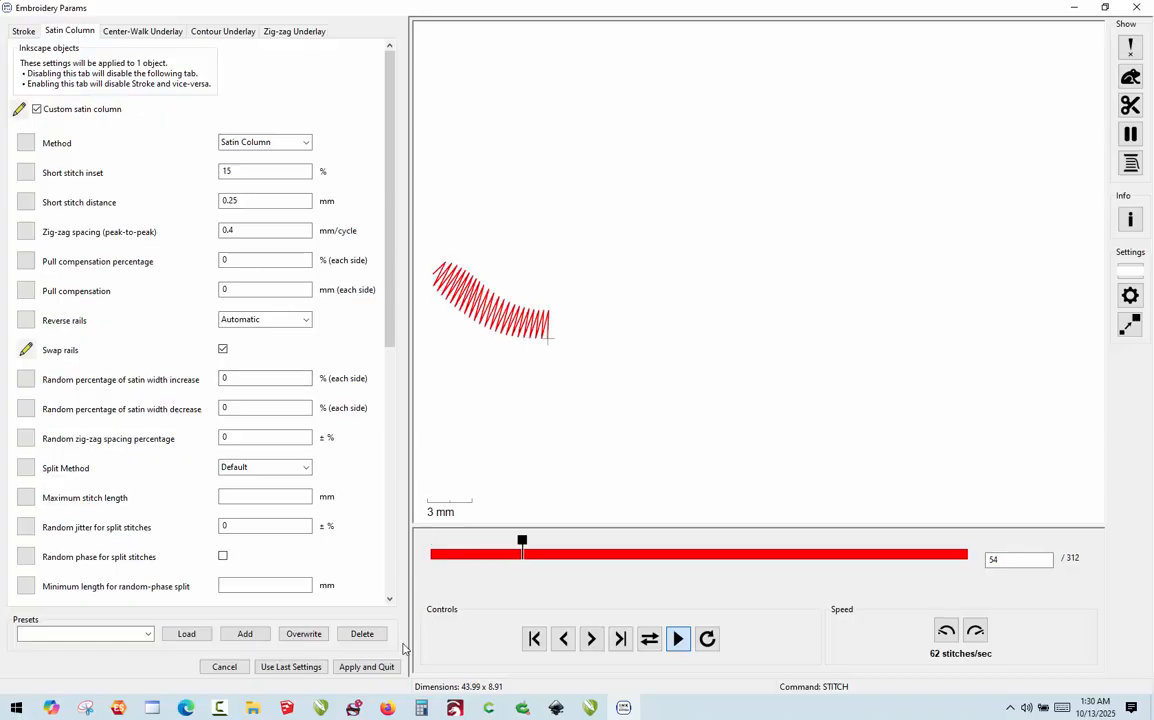
click(378, 667)
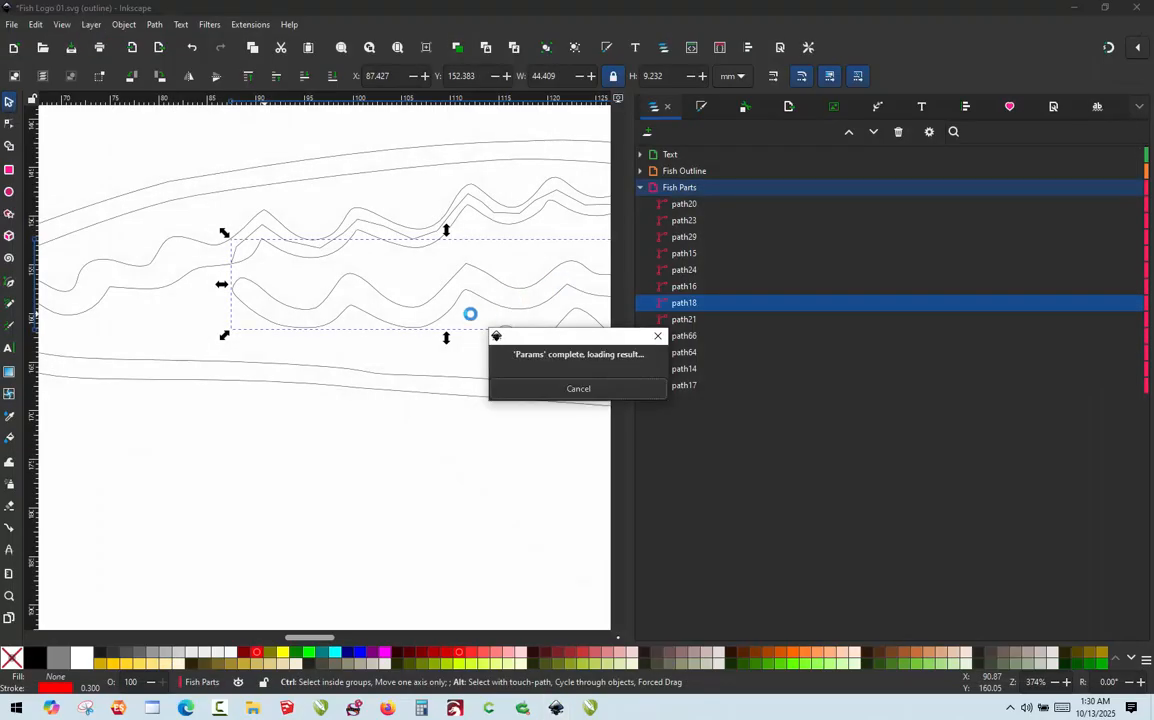
- Select the six paths from path17 up to path18 in the Fish Parts layer and open their Ink/Stitch stitch preview
scroll(400, 360, down, 4)
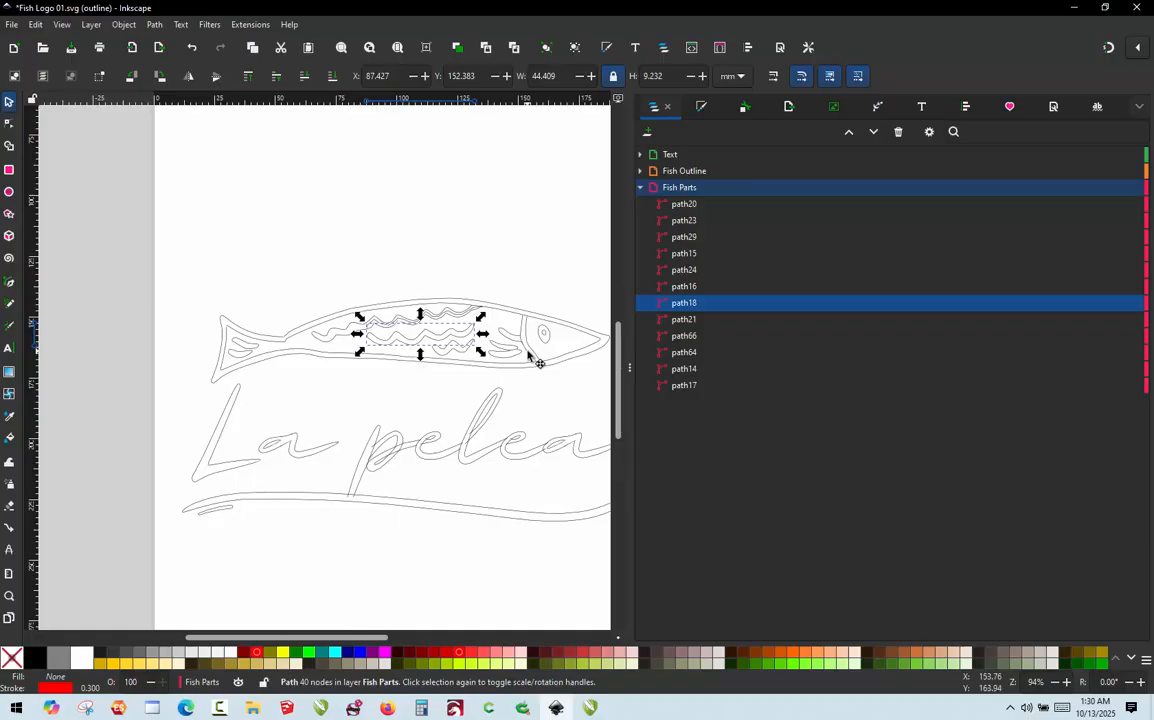
scroll(533, 358, up, 1)
click(685, 387)
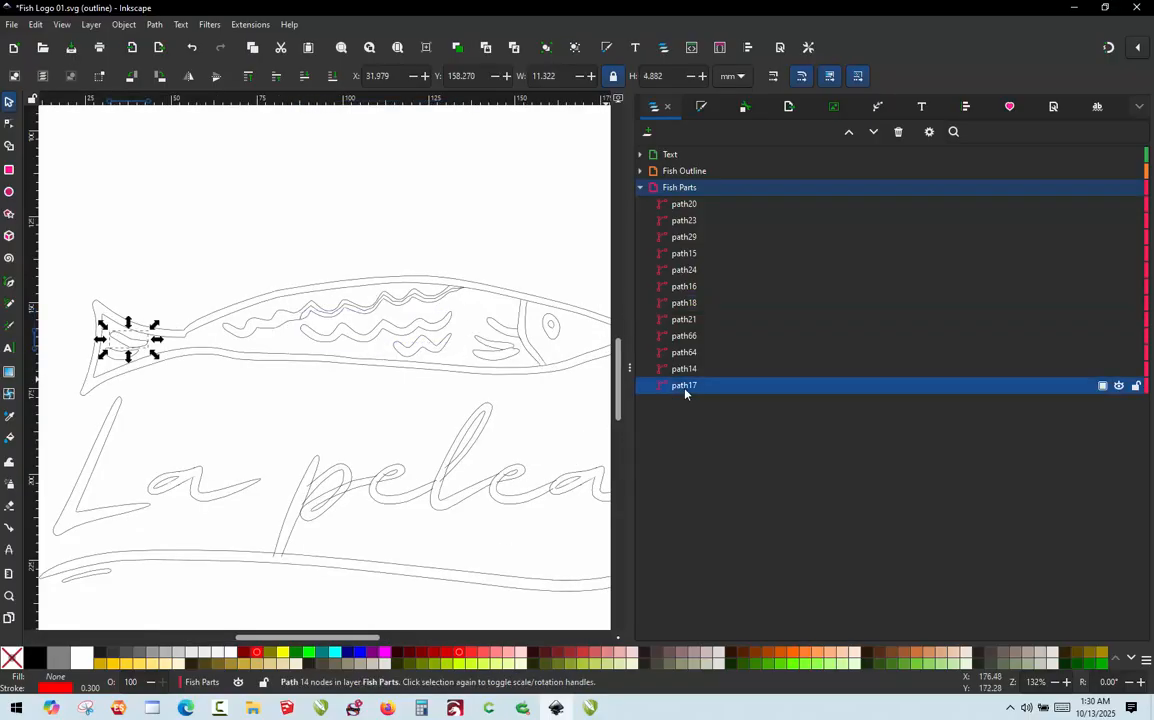
click(686, 304)
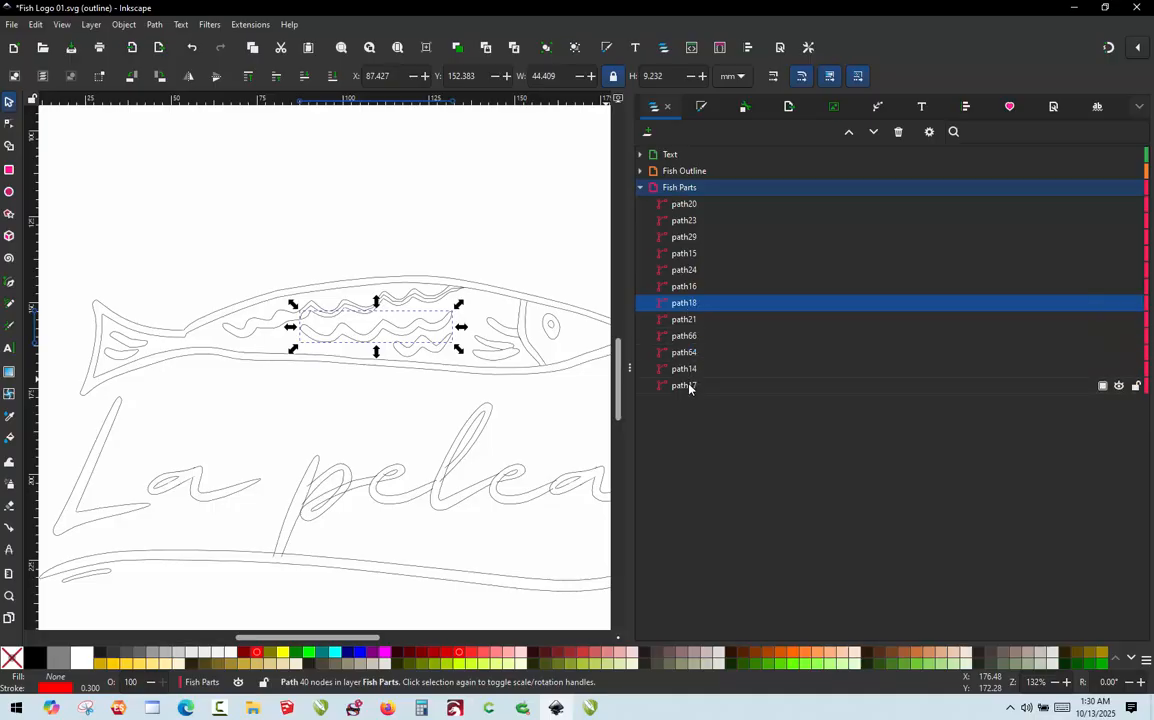
click(688, 387)
shift+click(687, 306)
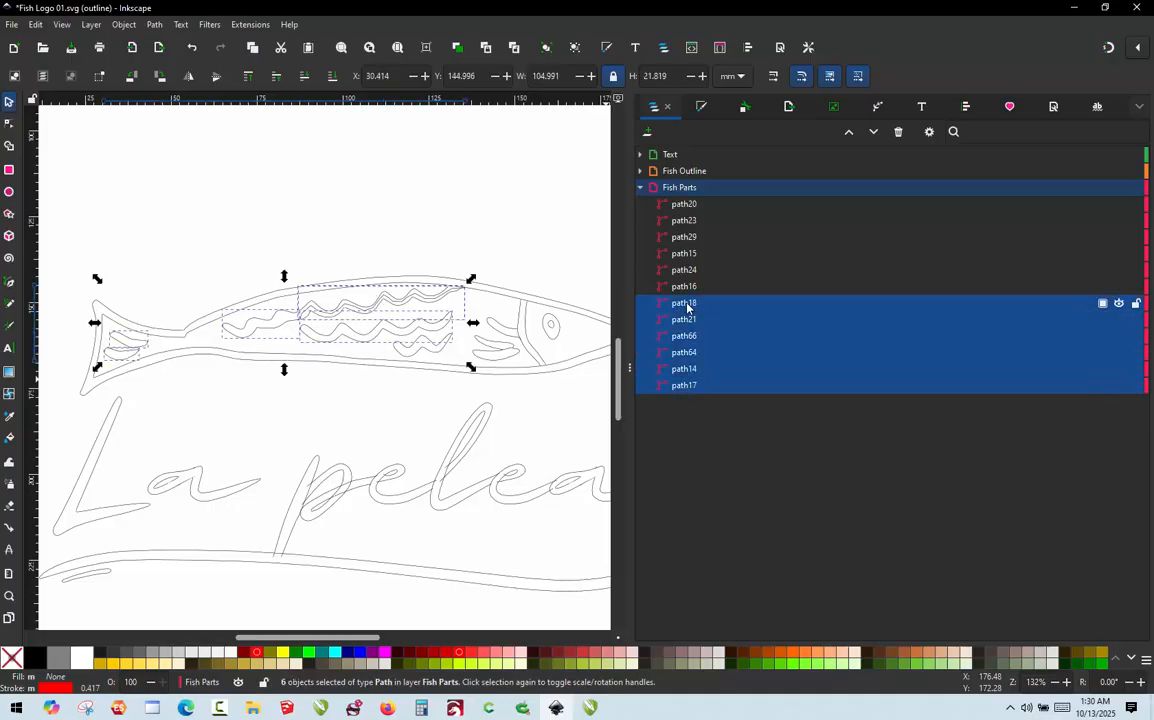
key(ctrl+shift+n)
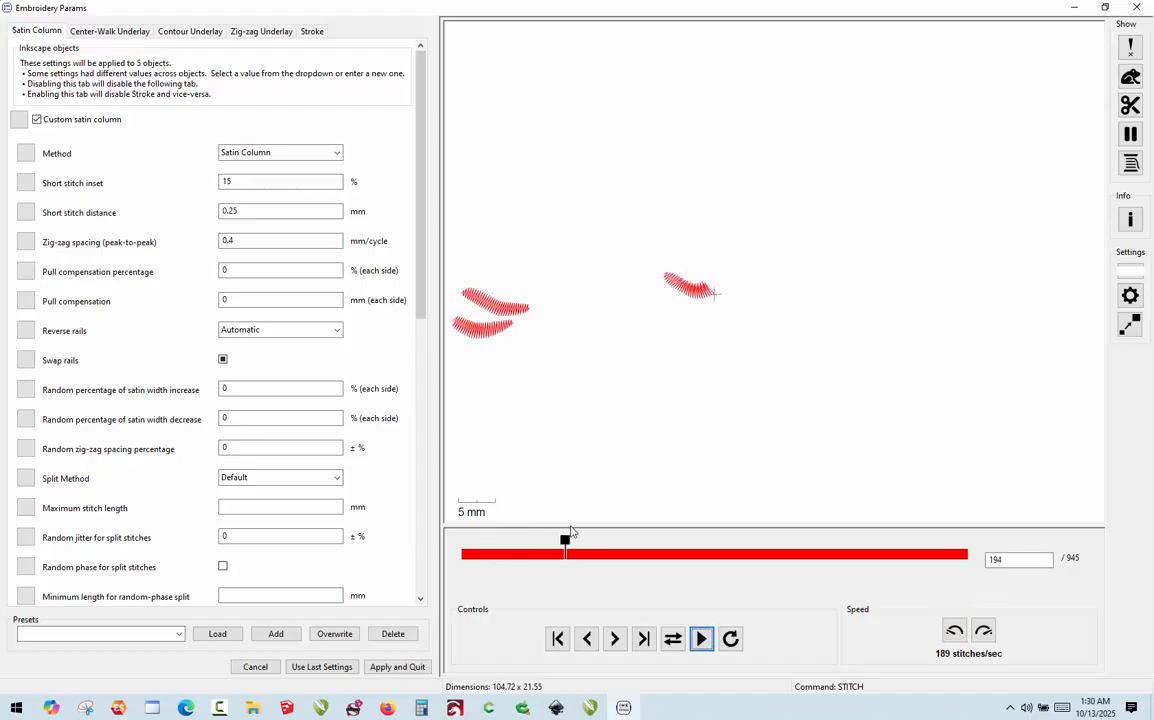
- Show the jump markers and examine the stitch order of the tail and wavy columns through to the last jump
mouse_move(565, 547)
mouse_down()
mouse_move(461, 553)
mouse_move(556, 561)
mouse_up()
click(1137, 78)
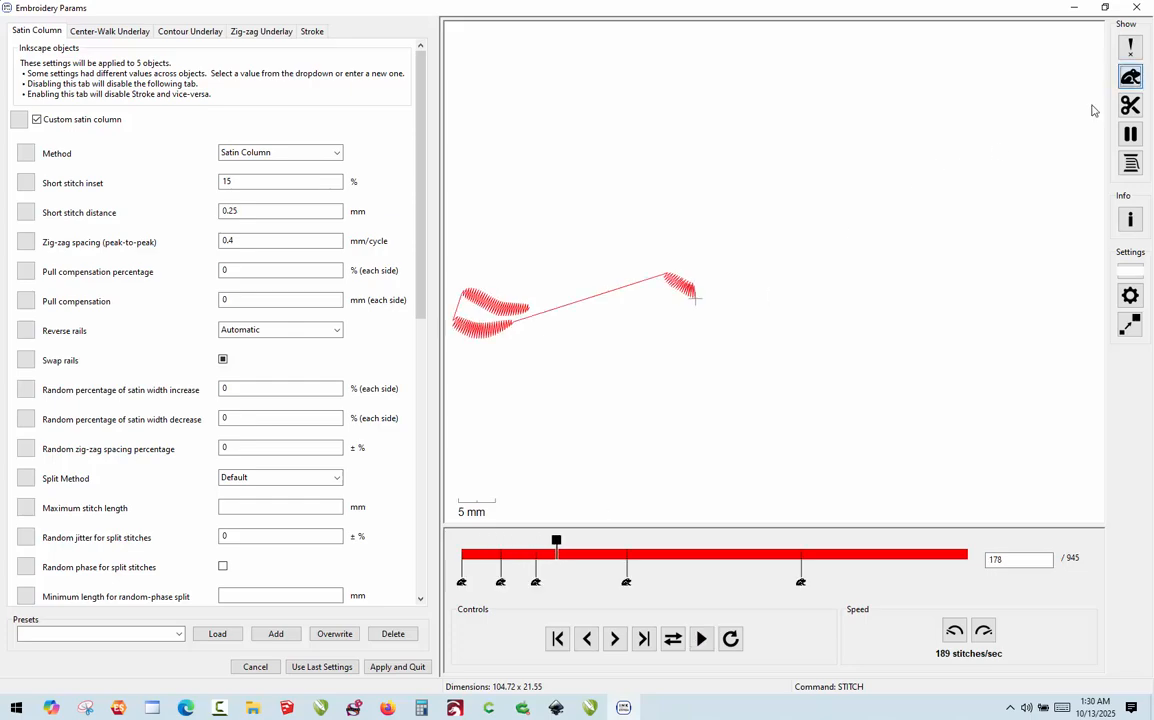
mouse_move(561, 544)
mouse_down()
mouse_move(791, 544)
mouse_move(617, 565)
mouse_move(618, 550)
mouse_move(636, 550)
mouse_move(621, 563)
mouse_move(574, 540)
mouse_move(597, 522)
mouse_move(633, 537)
mouse_up()
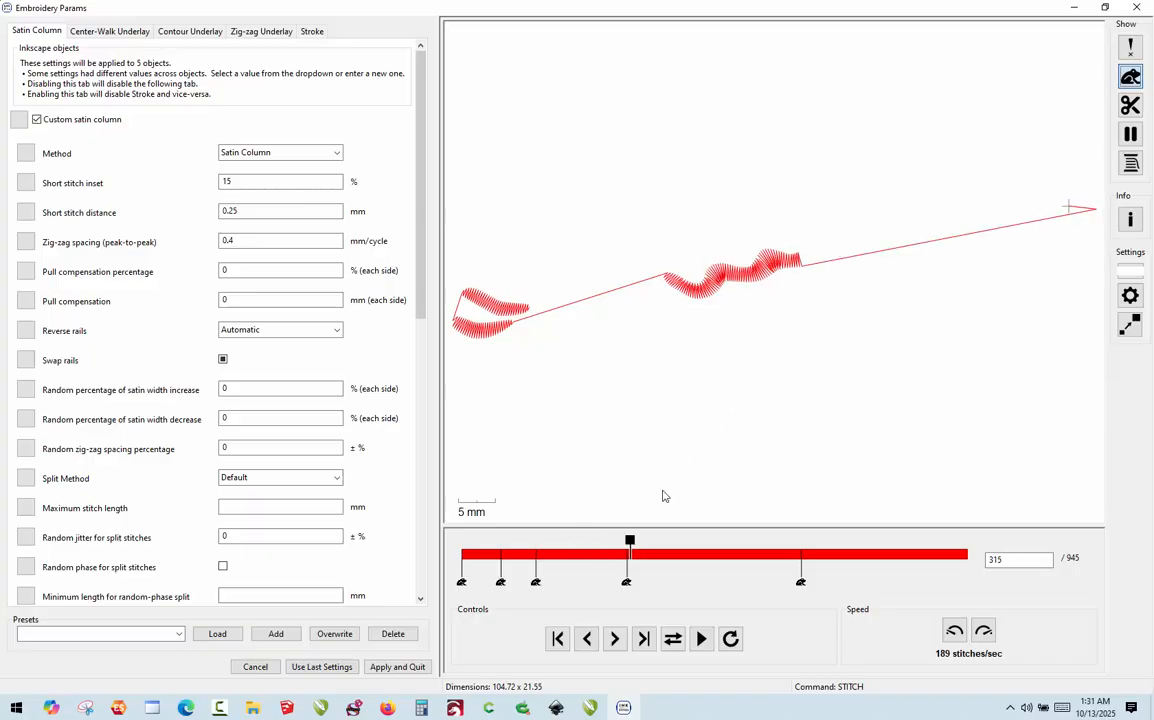
drag(630, 543, 938, 528)
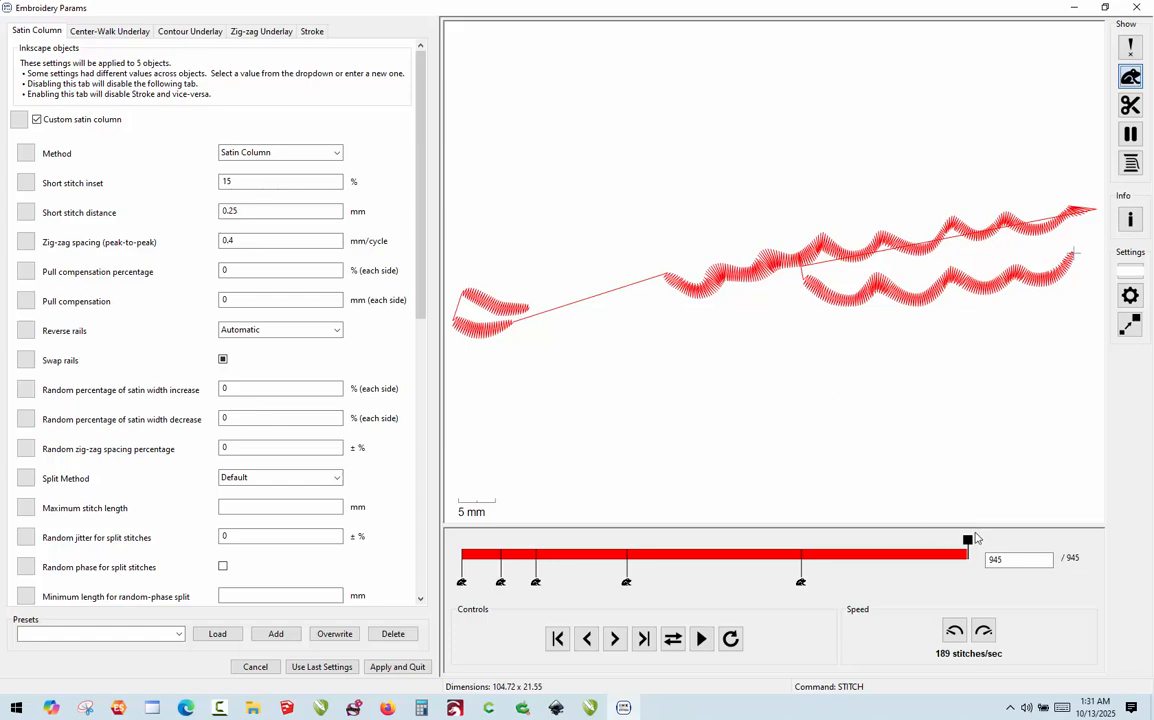
drag(968, 540, 799, 562)
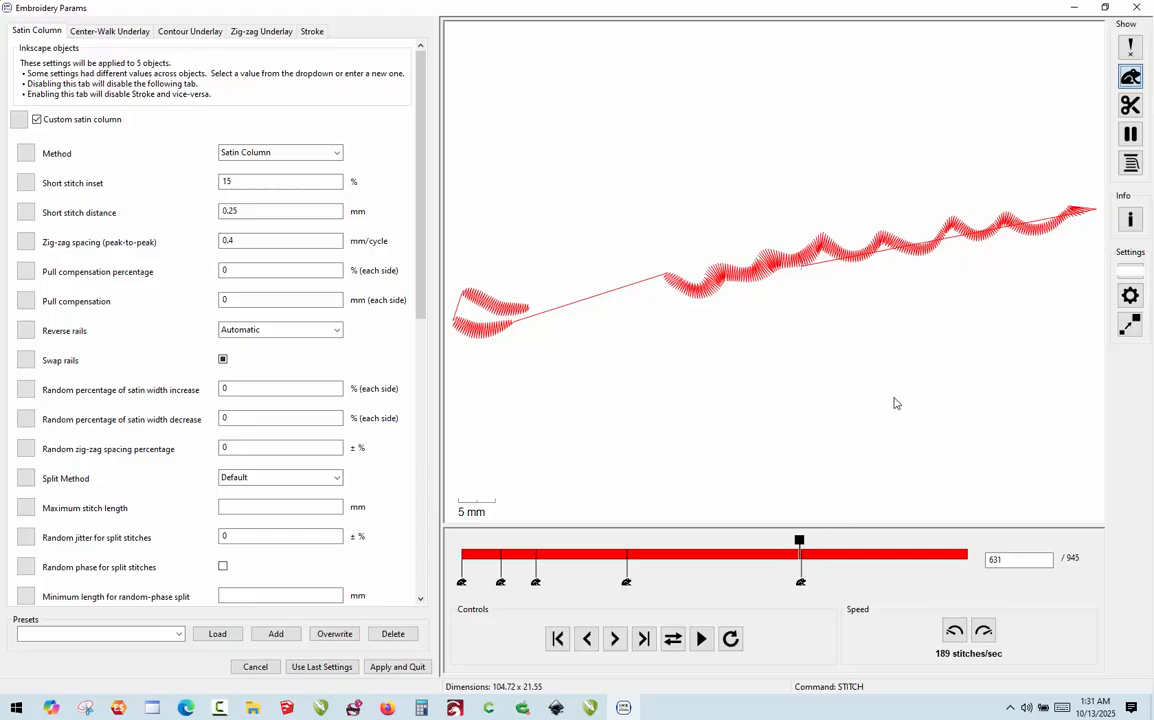
- Examine the jump from the upper wavy column's tail-side end to the start of the long wavy line below, and close the preview
scroll(832, 296, up, 5)
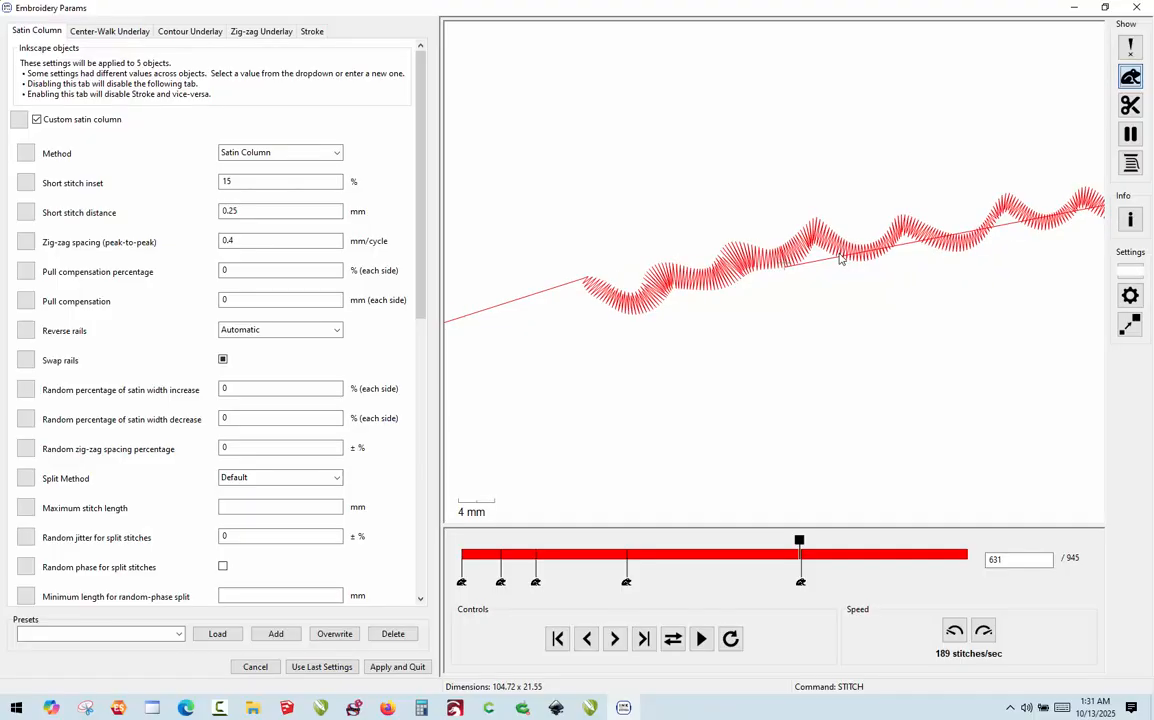
scroll(829, 268, up, 4)
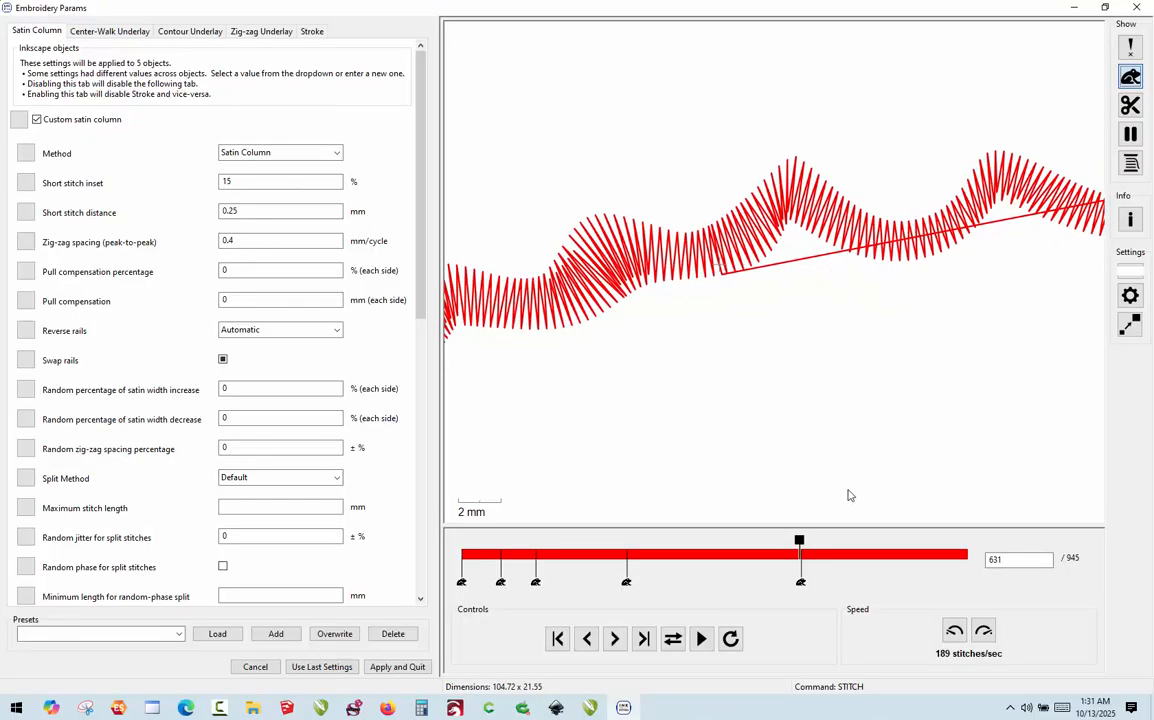
mouse_move(799, 545)
mouse_down()
mouse_move(727, 547)
mouse_move(799, 532)
mouse_up()
drag(799, 541, 806, 548)
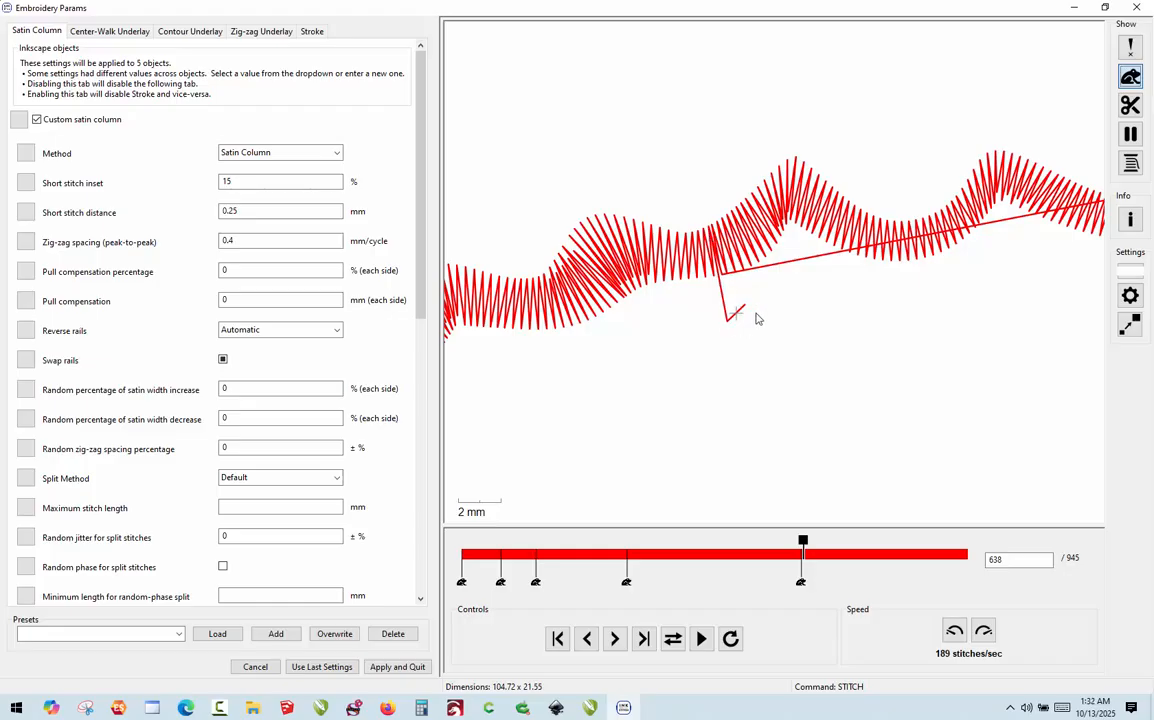
click(417, 668)
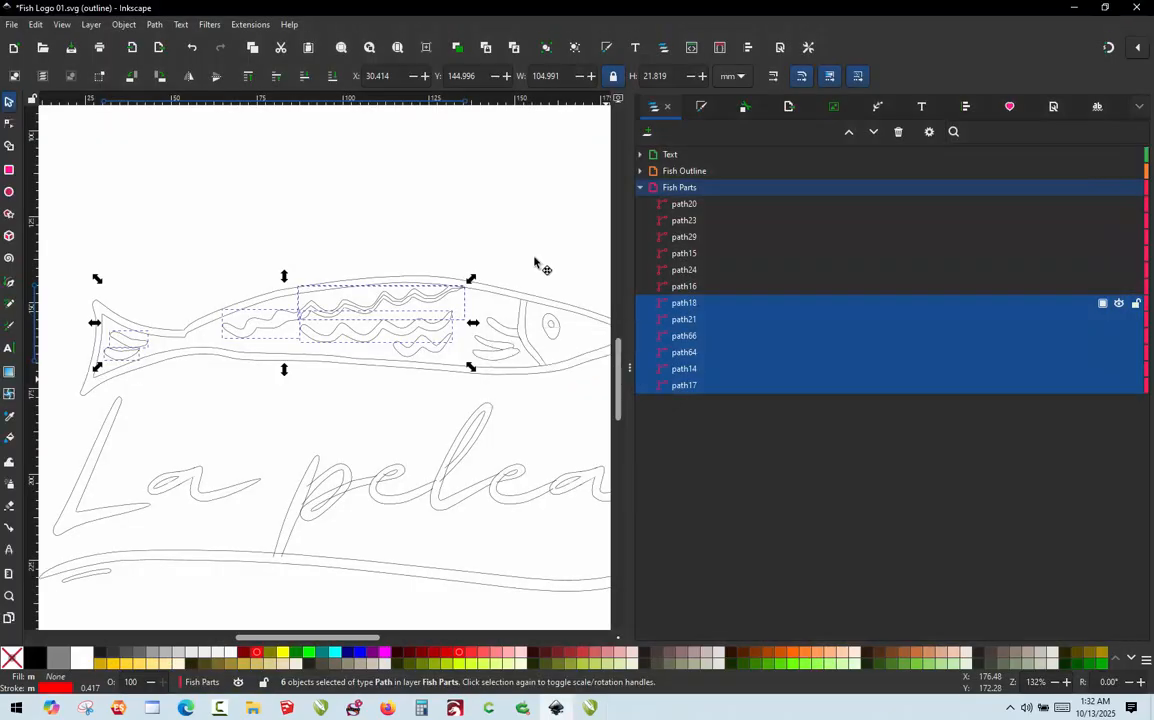
- For the upper wavy satin column with path21, turn on Swap rails, set Reverse rails to Reverse first rail, and apply
click(514, 202)
scroll(298, 327, up, 5)
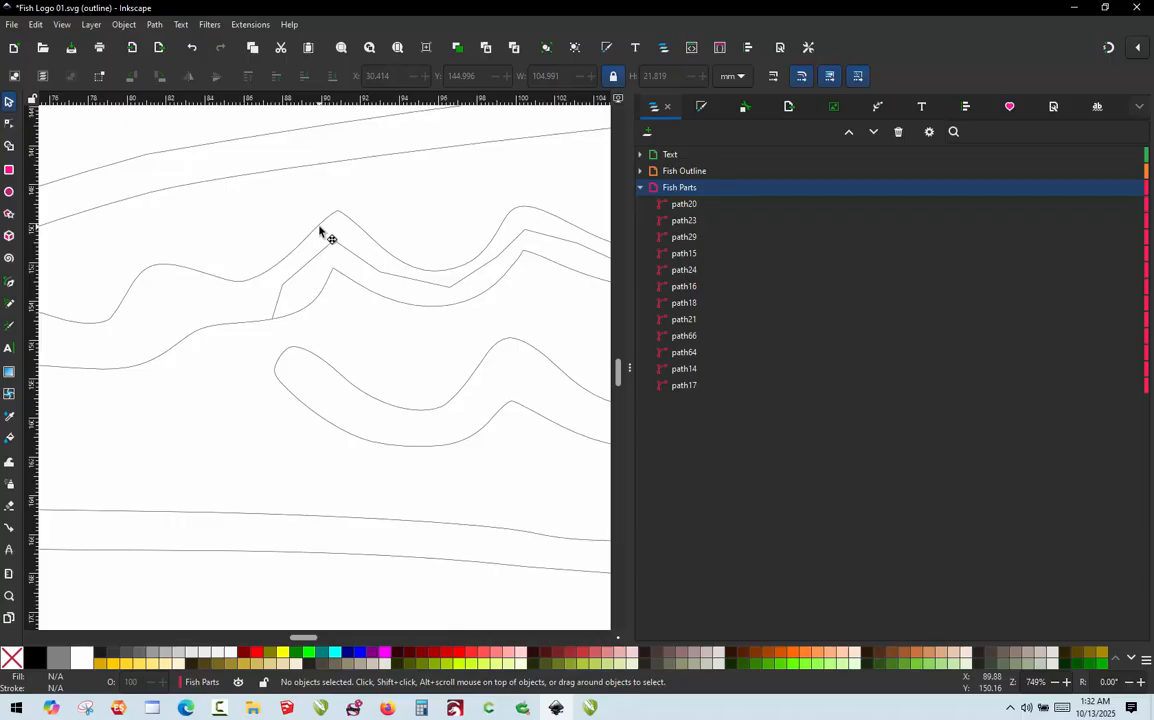
click(320, 232)
key(ctrl+alt+p)
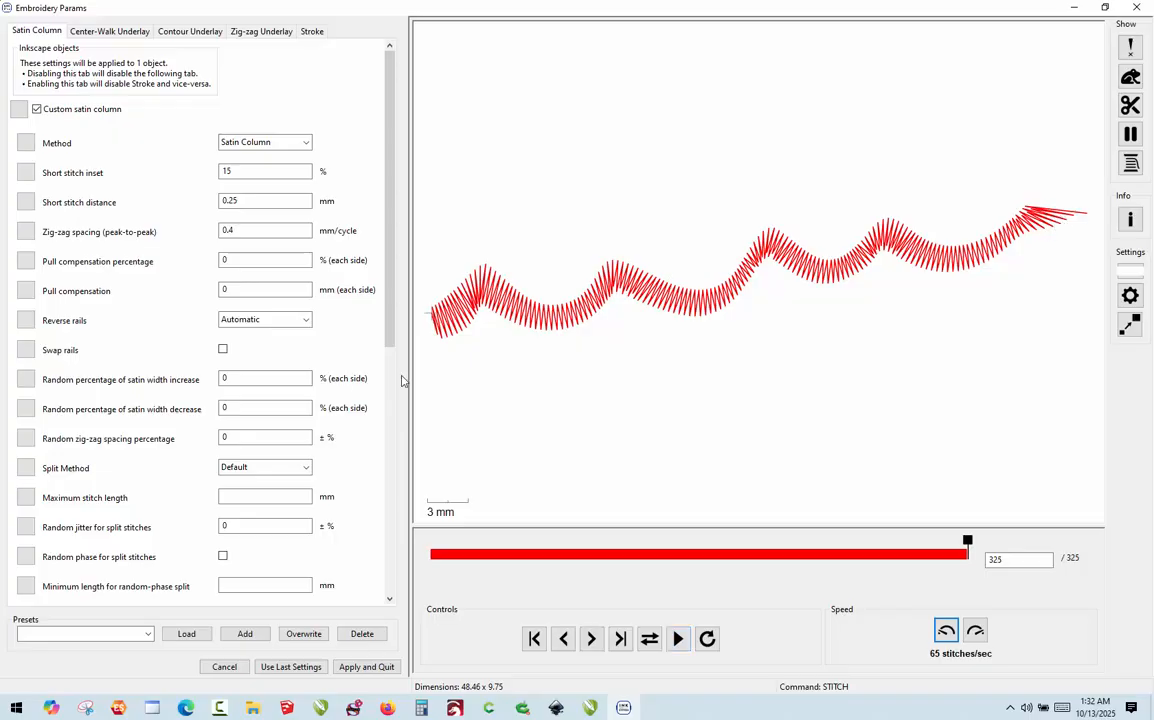
scroll(425, 325, up, 3)
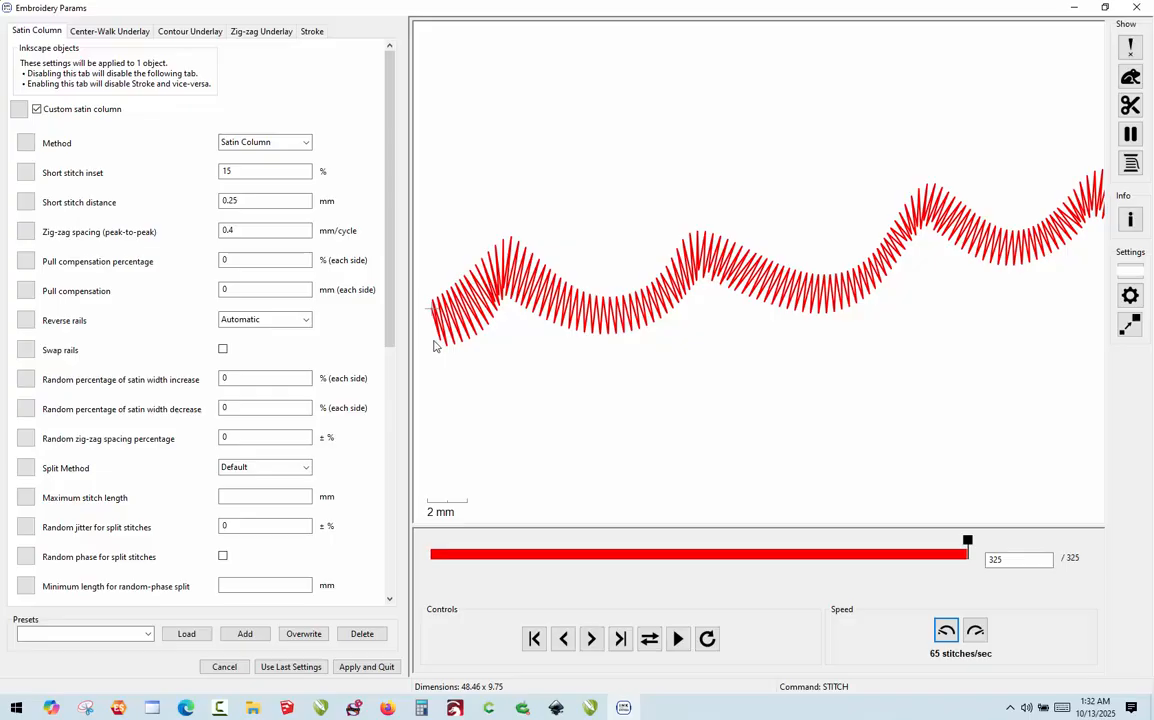
click(223, 351)
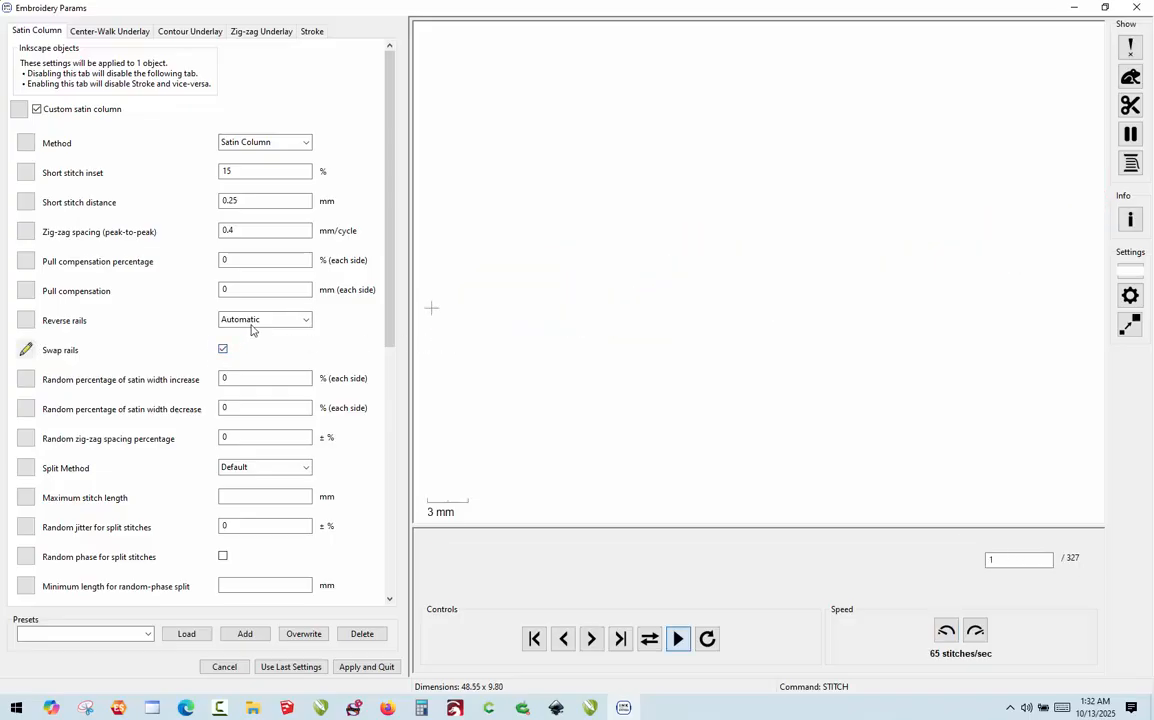
click(255, 320)
click(255, 351)
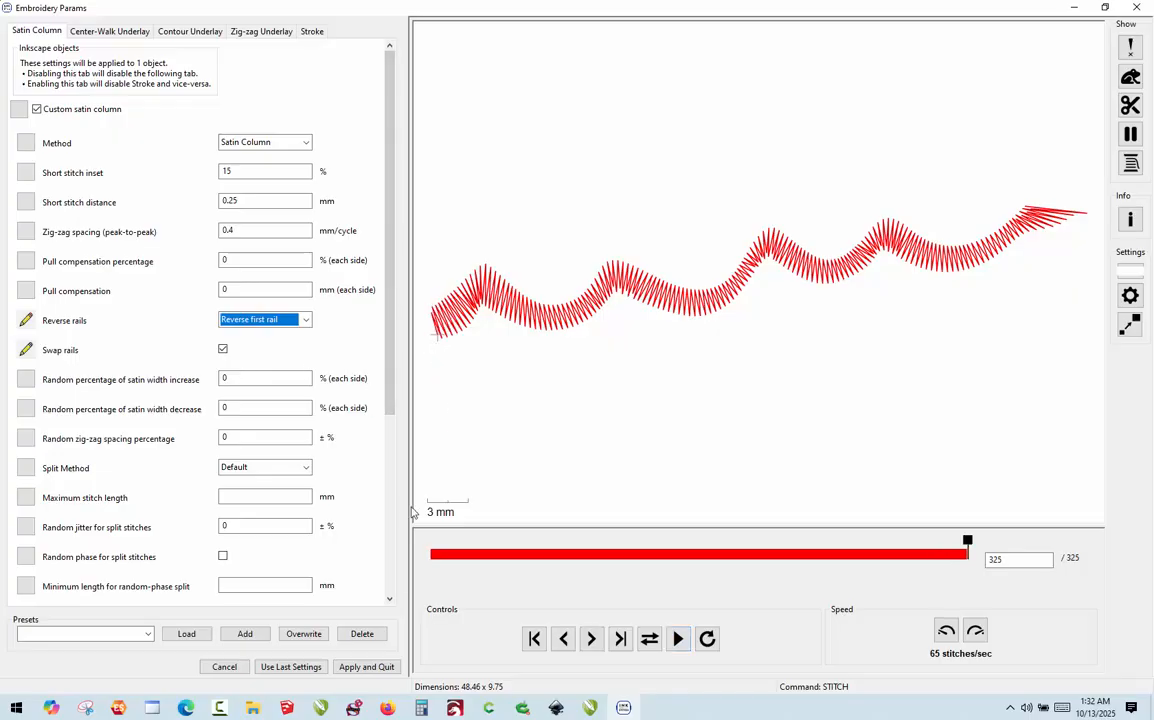
click(374, 666)
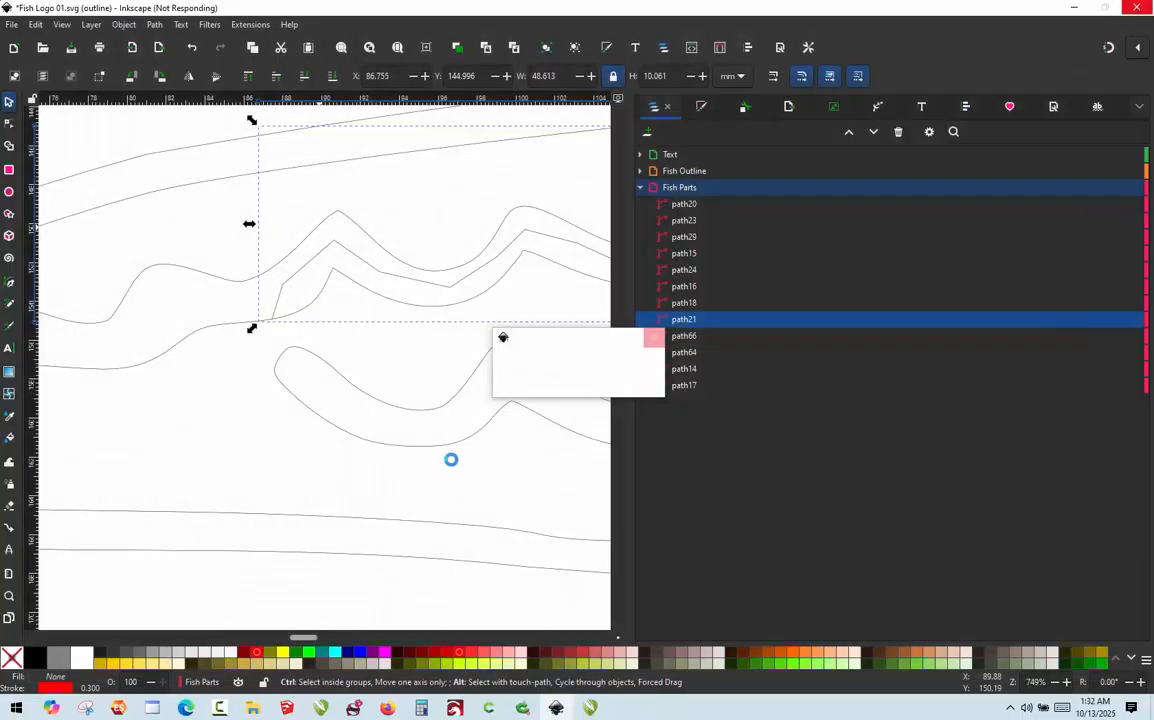
click(265, 326)
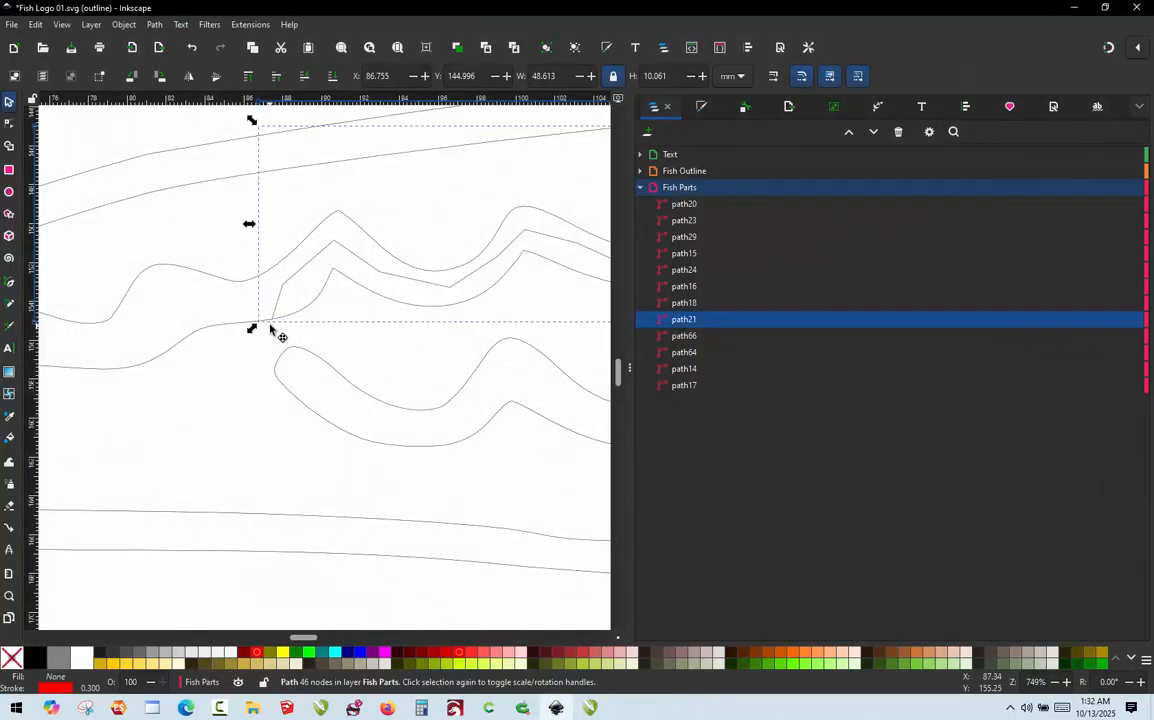
- Measure the gap between the short lower wavy line's crest and the underside of the long wavy line above it
ctrl+scroll(312, 343, down, 4)
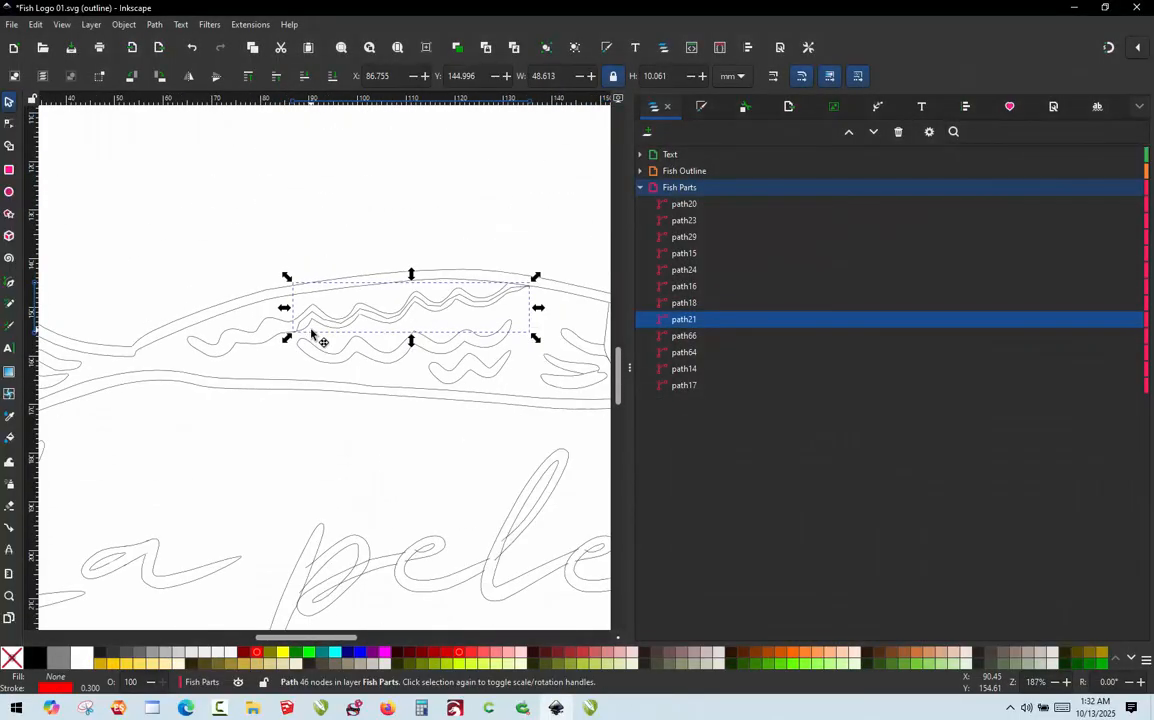
ctrl+scroll(585, 385, up, 2)
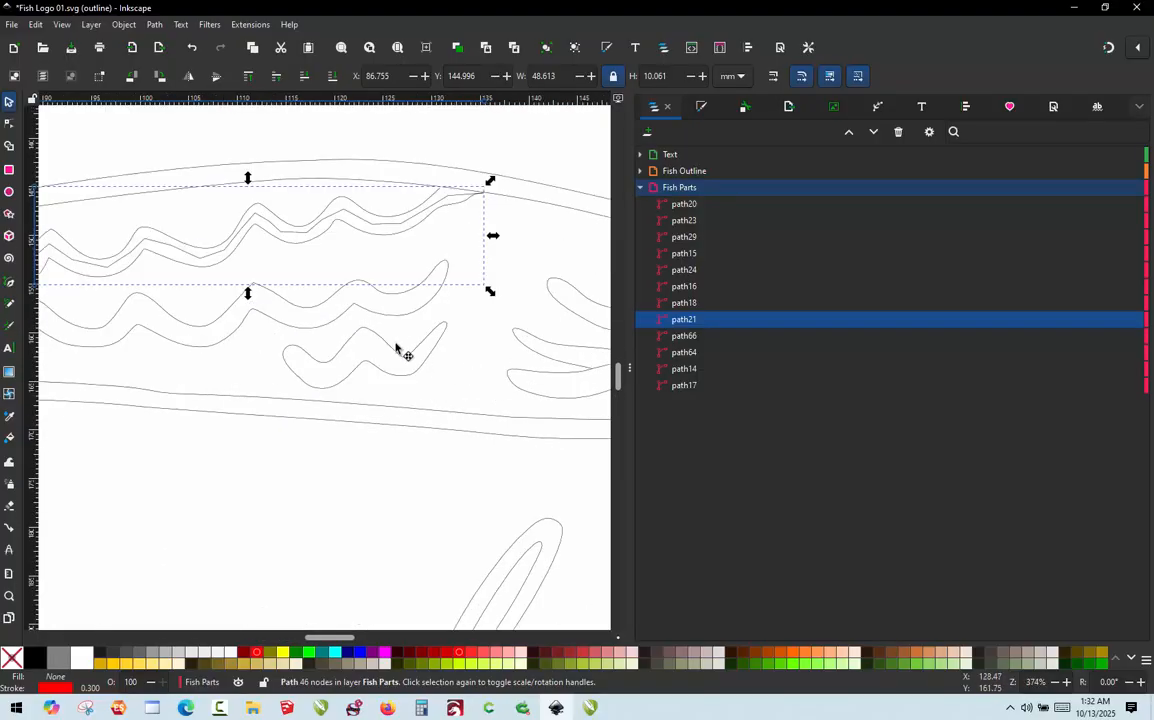
ctrl+scroll(260, 325, up, 1)
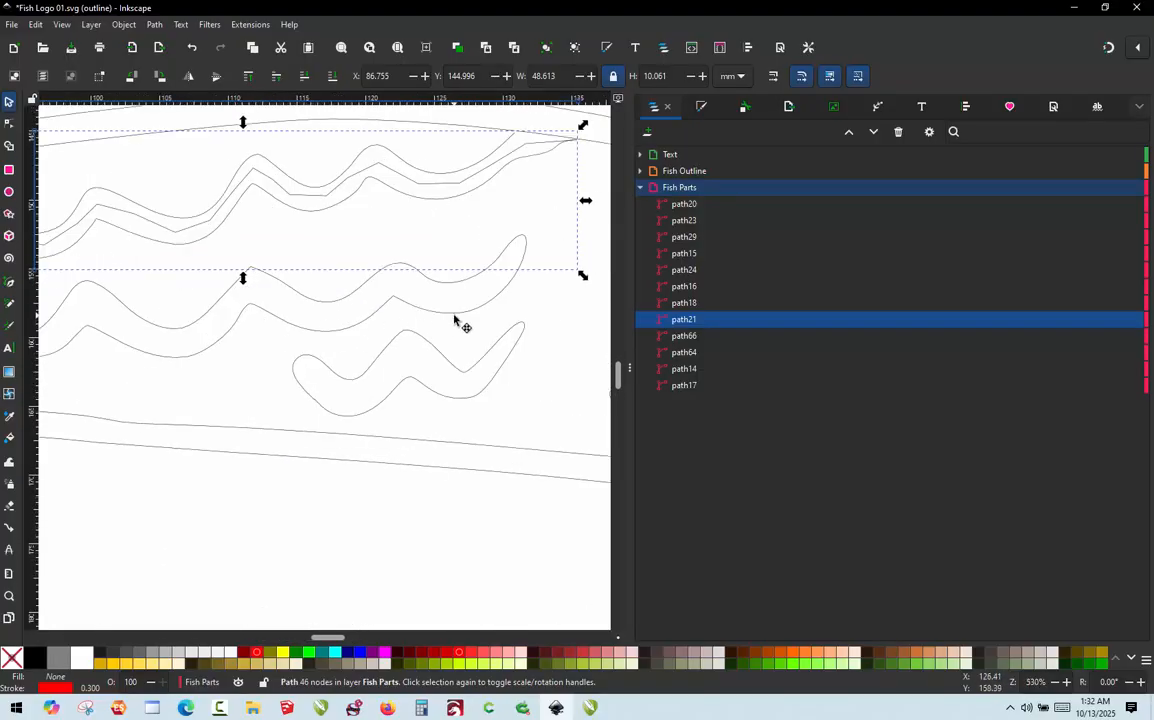
ctrl+scroll(445, 322, down, 2)
click(411, 320)
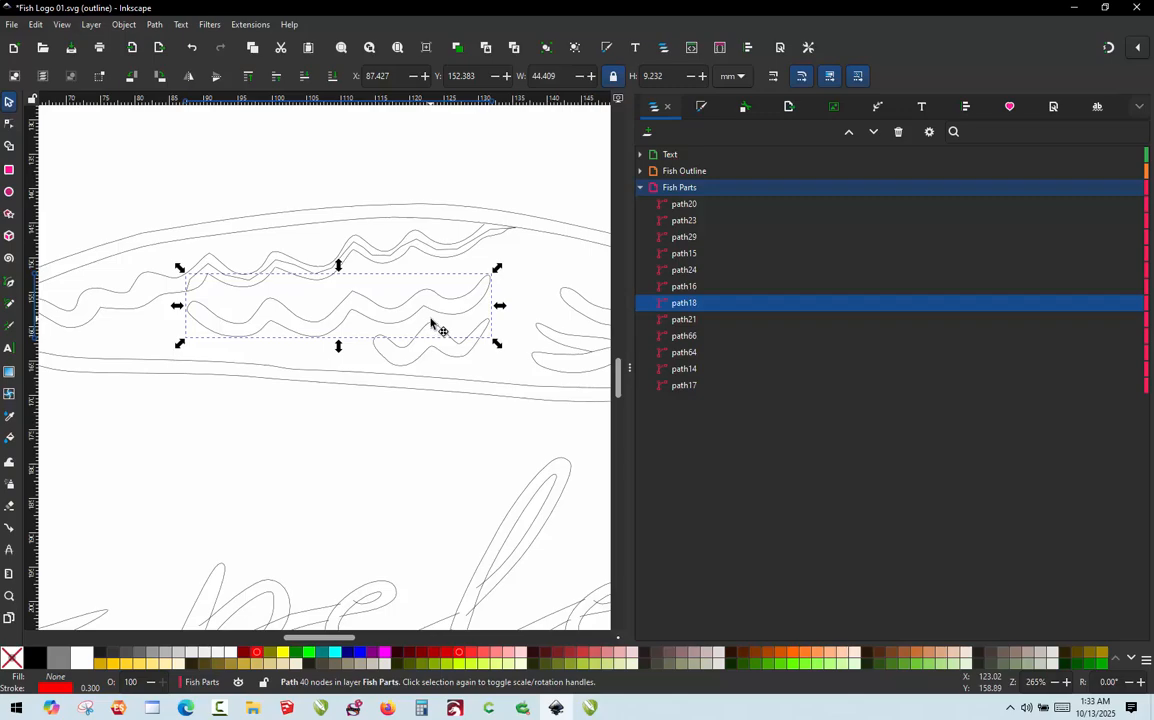
scroll(432, 325, up, 1)
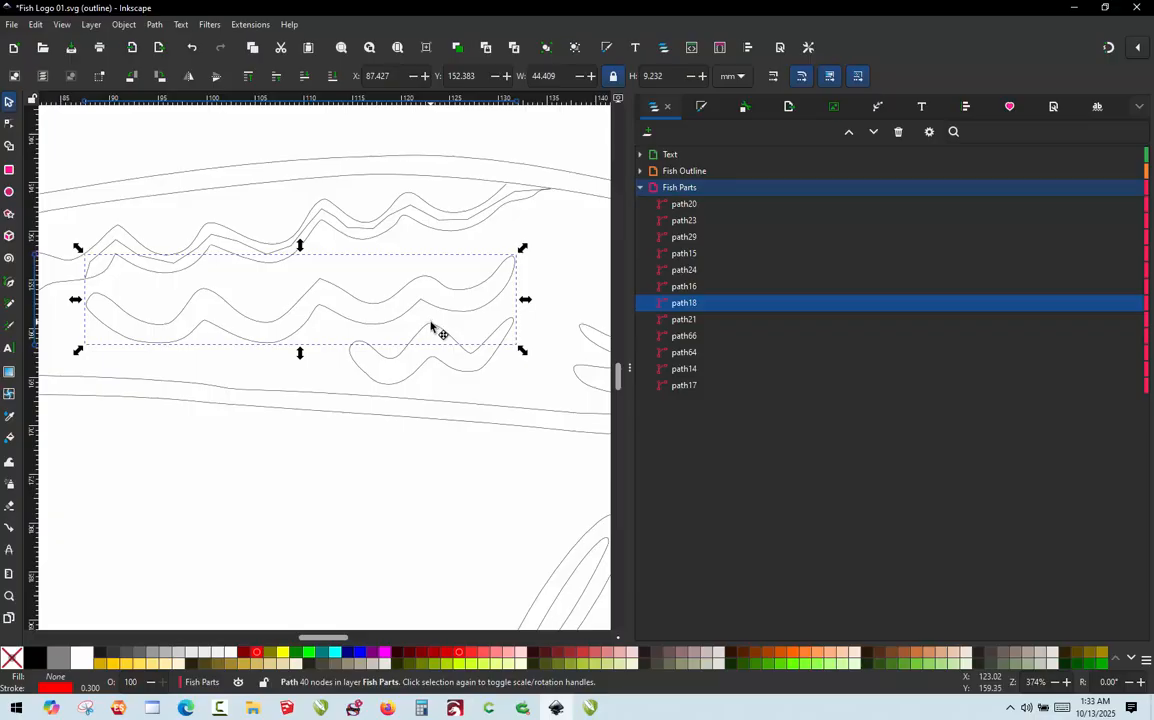
scroll(443, 305, down, 1)
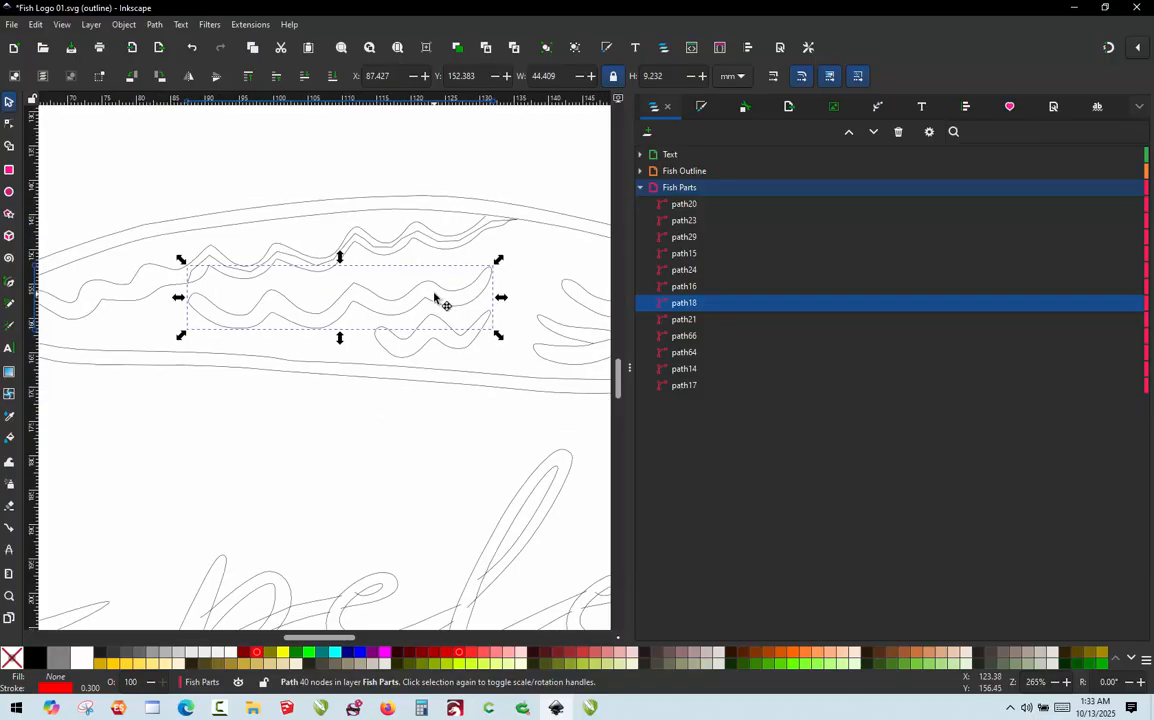
scroll(430, 315, up, 3)
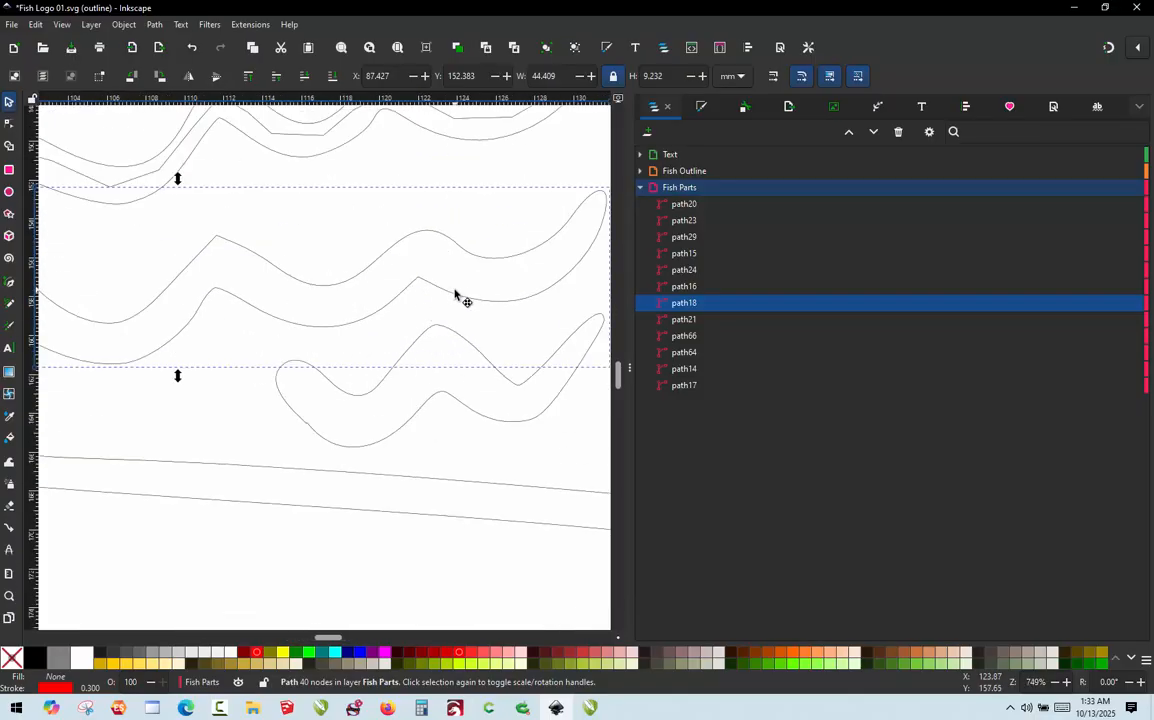
key(m)
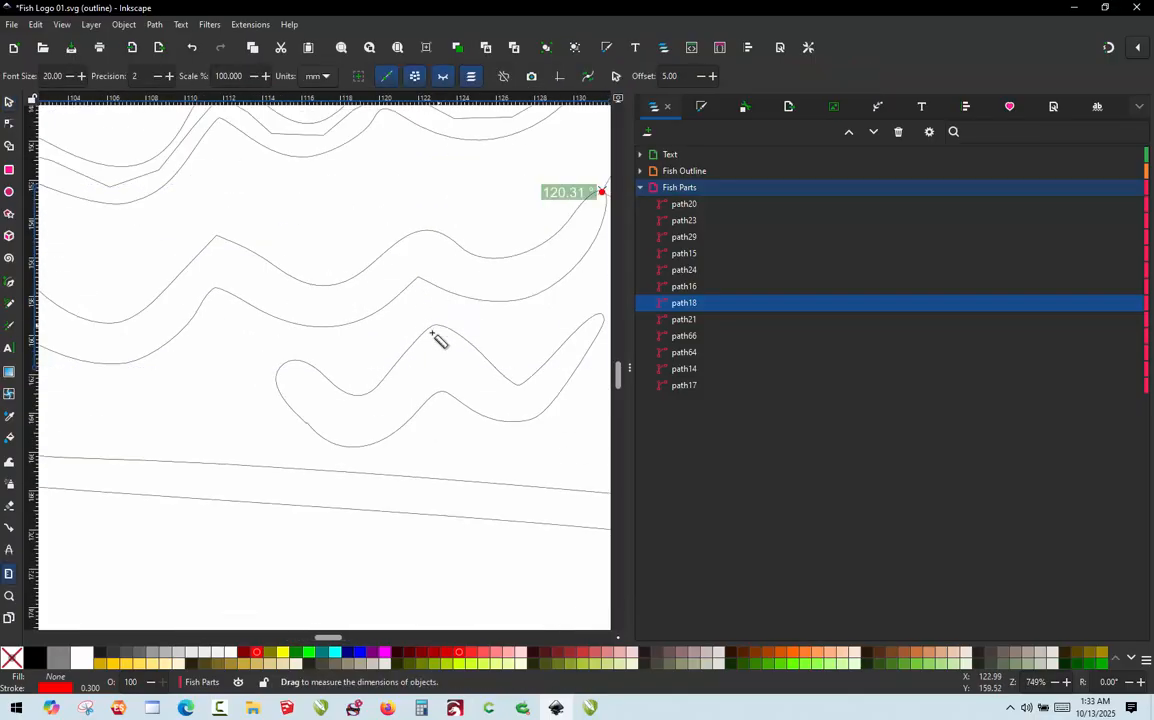
drag(434, 325, 446, 291)
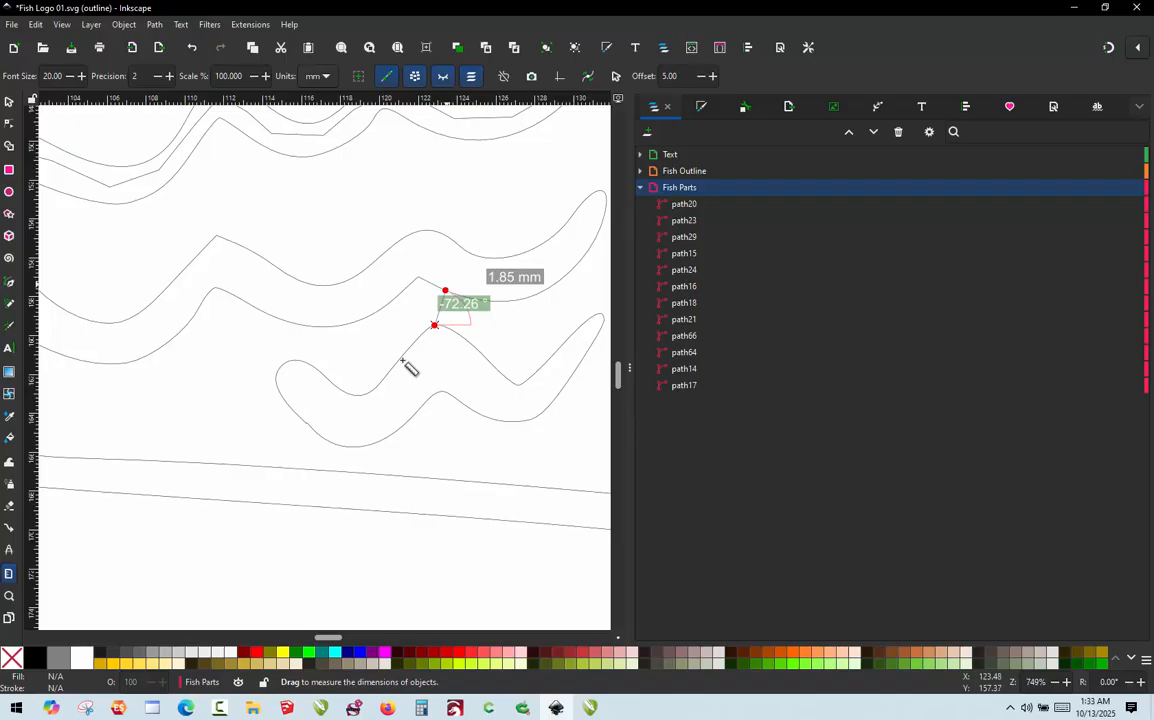
scroll(407, 366, down, 3)
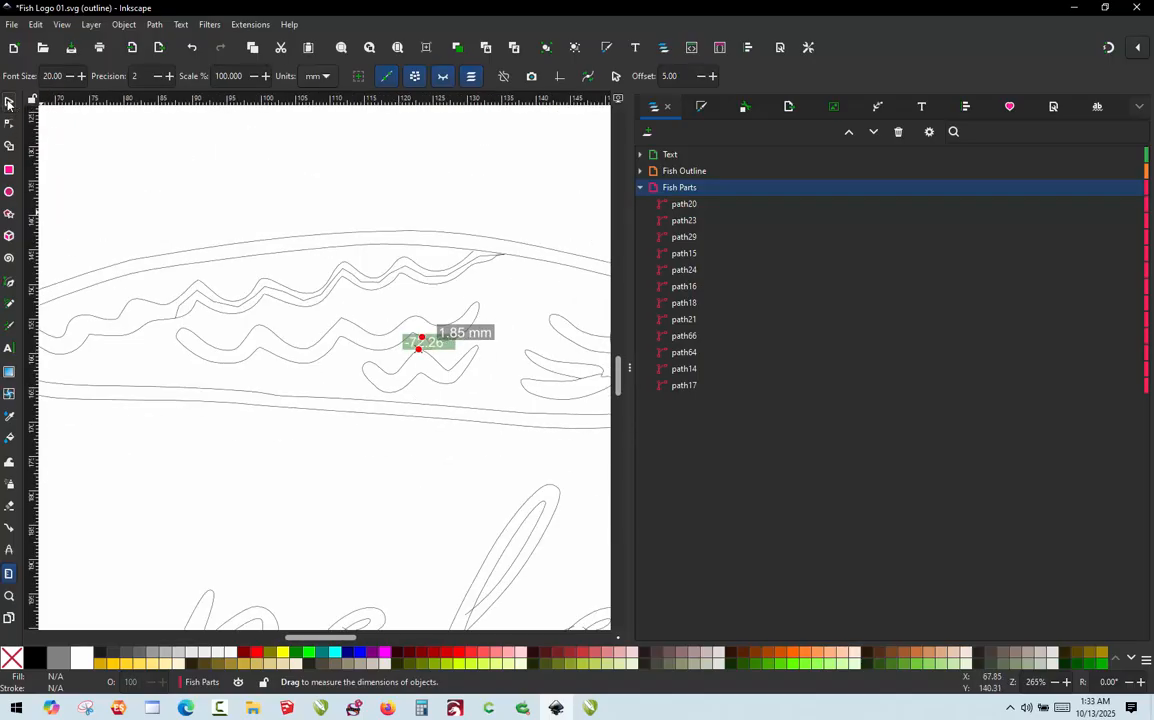
click(8, 101)
- Break the long wavy line (path18) at the upper and lower edge nodes just past its last crest, near the head-side end
scroll(422, 343, up, 1)
scroll(505, 325, down, 1)
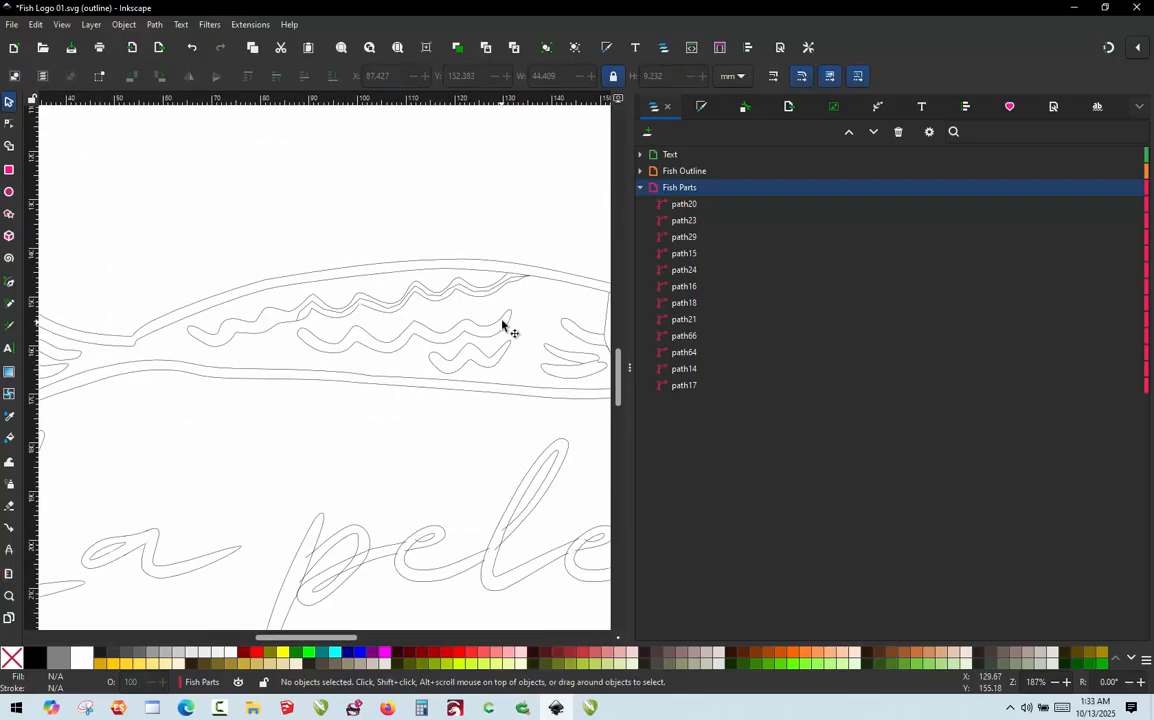
scroll(482, 368, up, 1)
scroll(466, 330, up, 1)
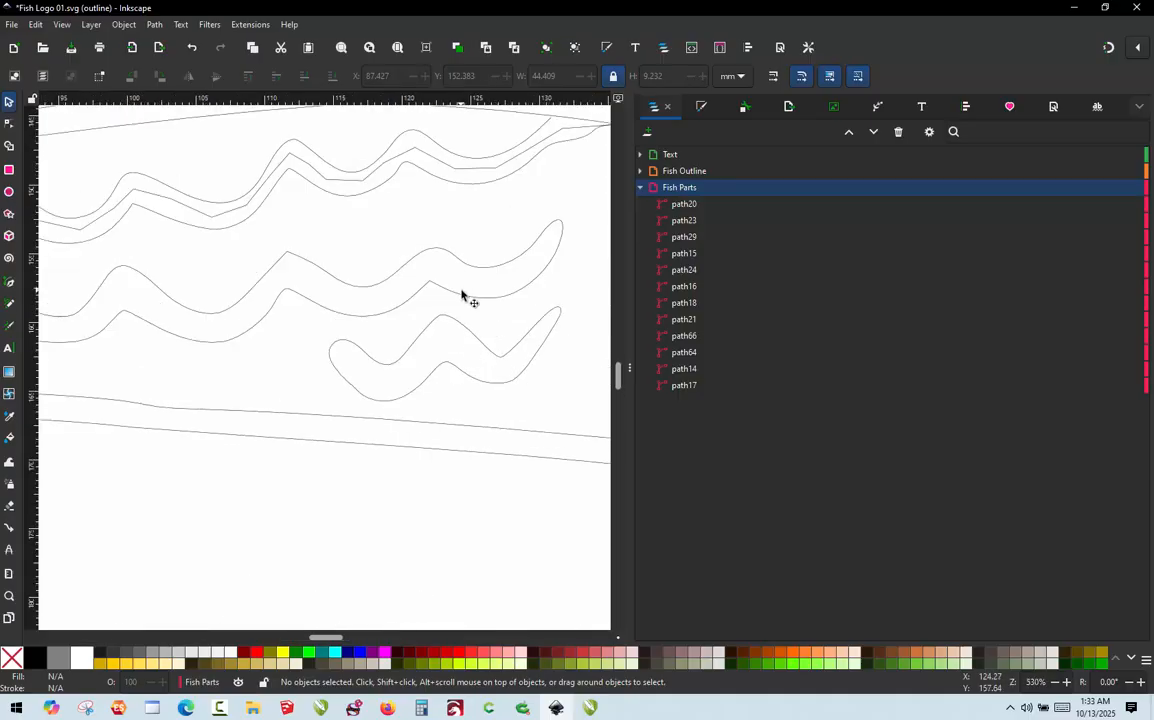
double_click(462, 299)
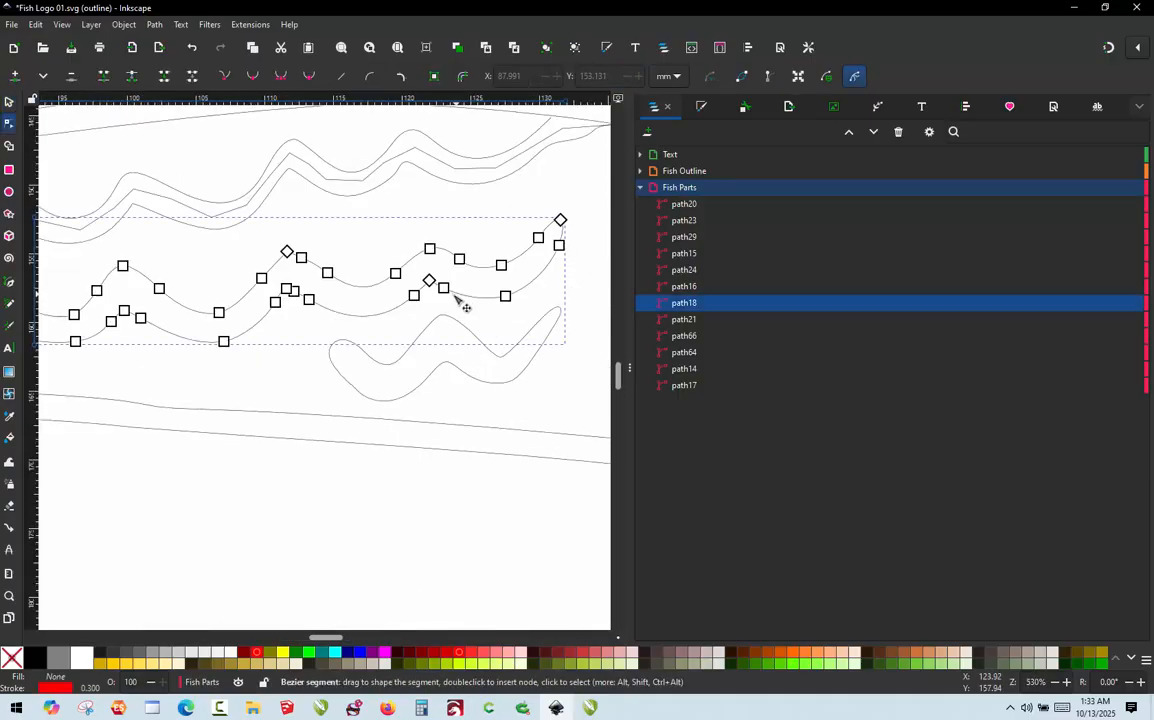
click(445, 288)
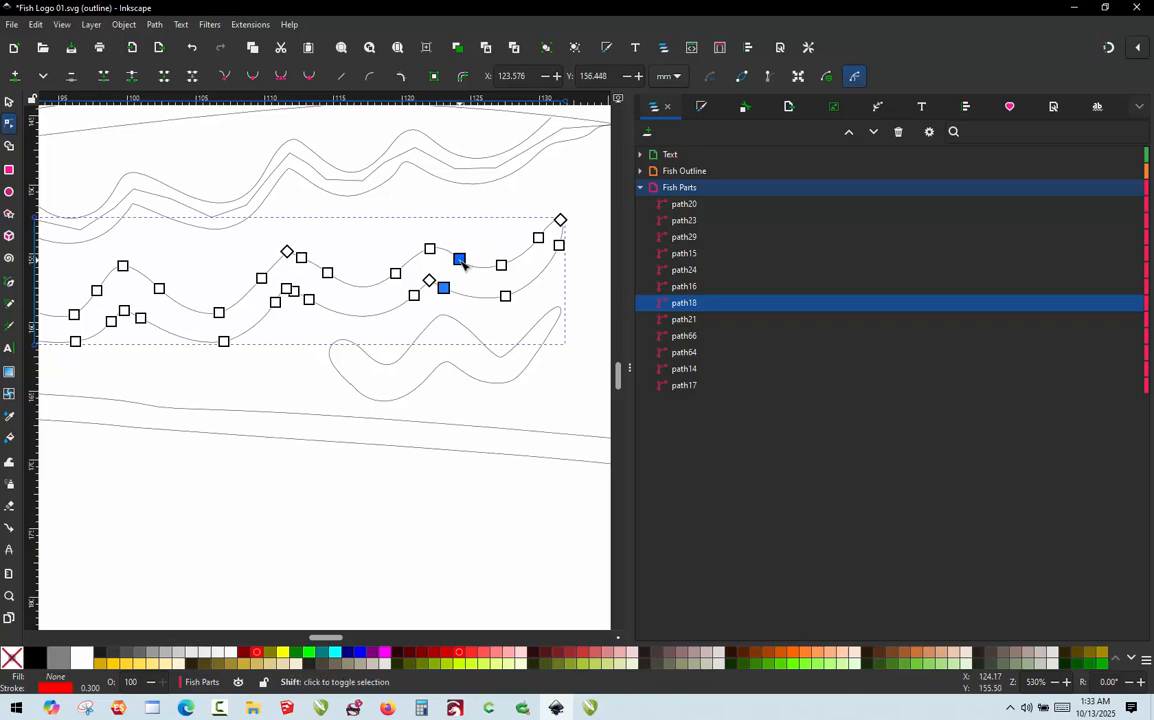
shift+click(458, 259)
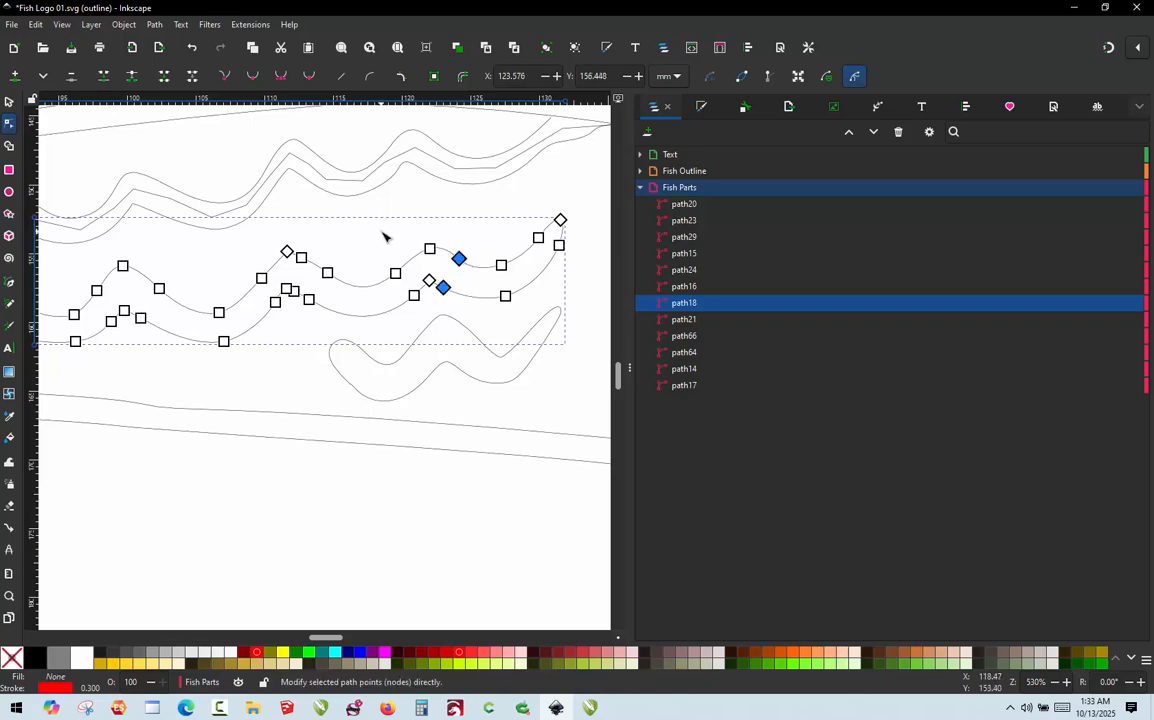
key(shift+b)
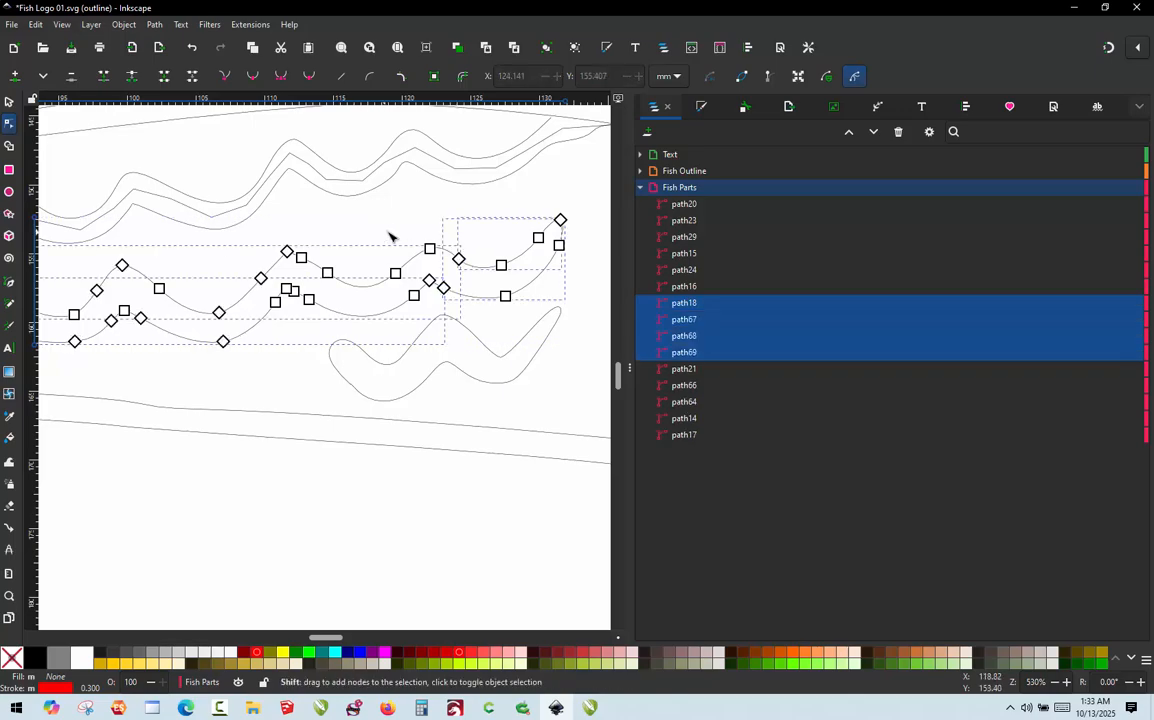
- Combine the upper and lower edges of the long tail-side section into one path, and likewise those of the short head-side section
click(390, 236)
click(402, 274)
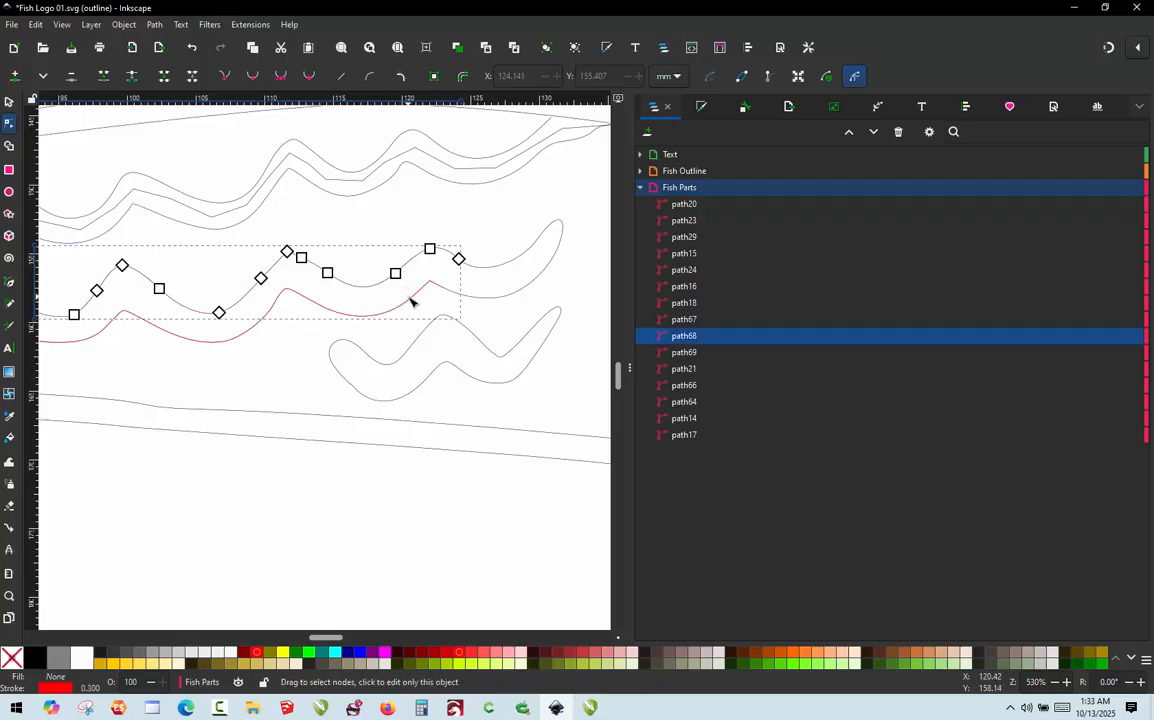
shift+click(410, 301)
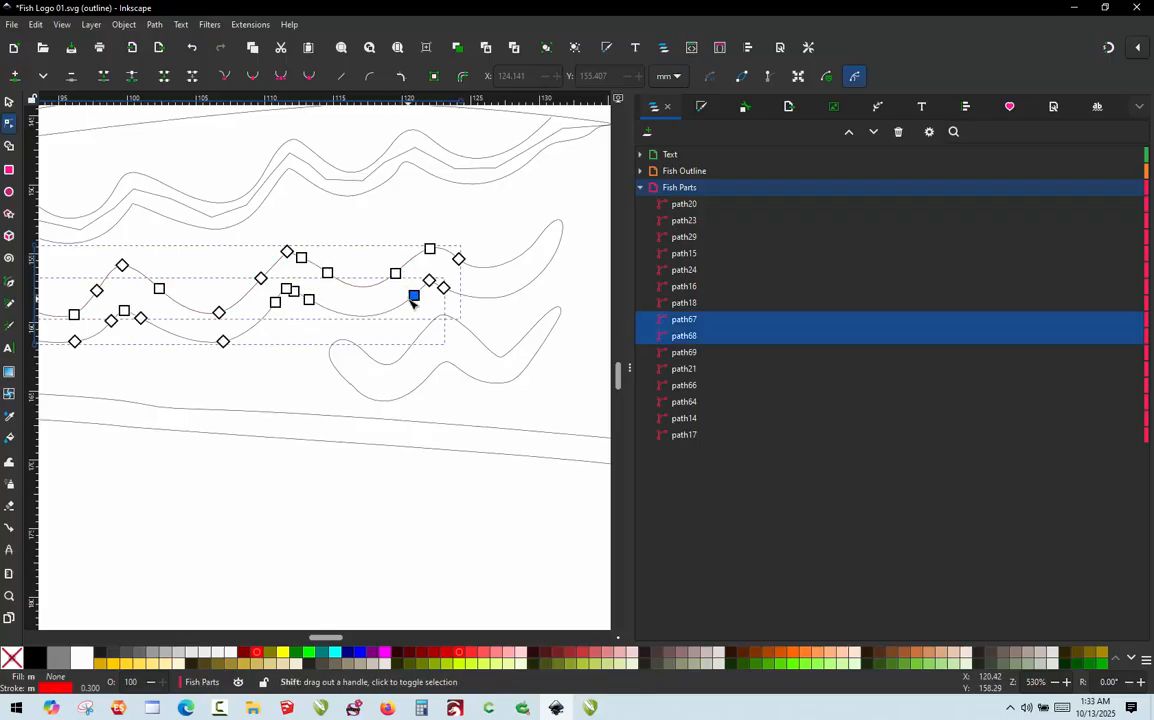
key(ctrl+k)
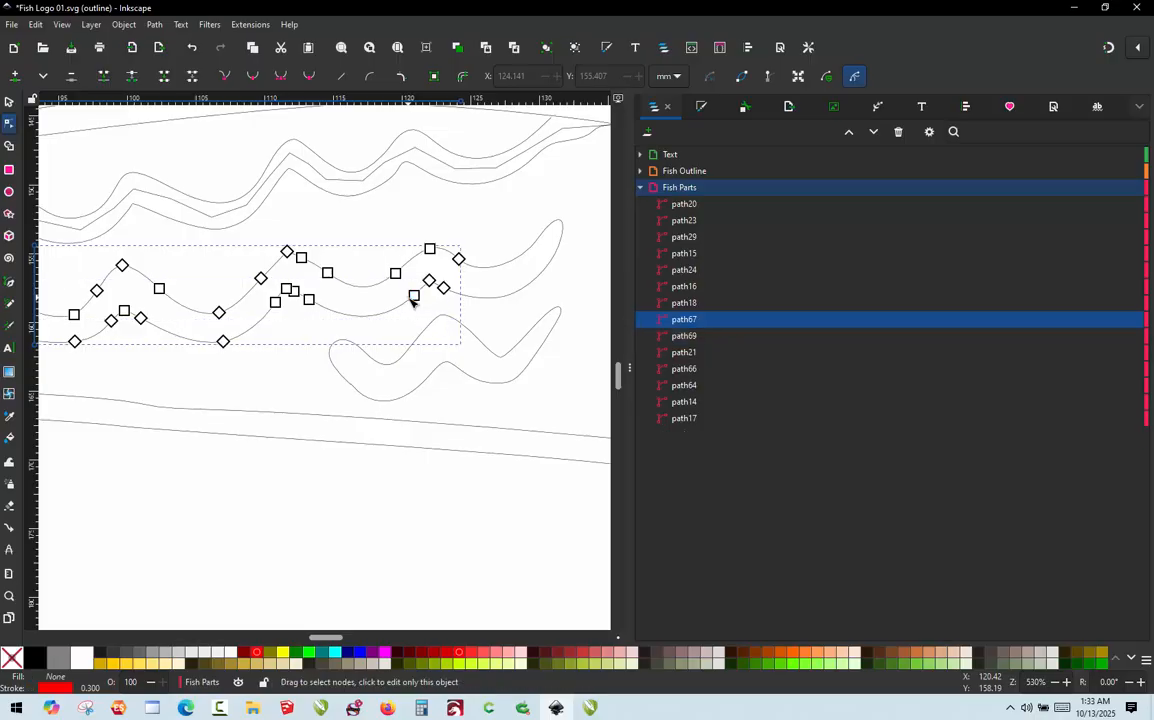
click(493, 270)
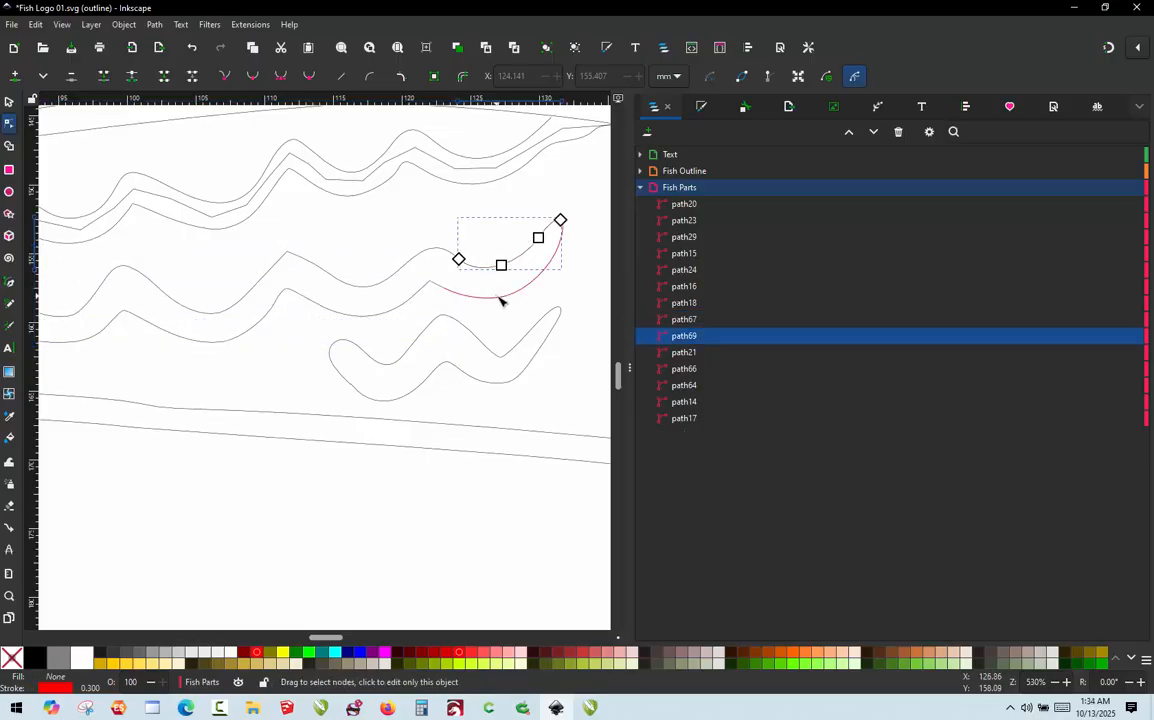
shift+click(503, 300)
key(ctrl+k)
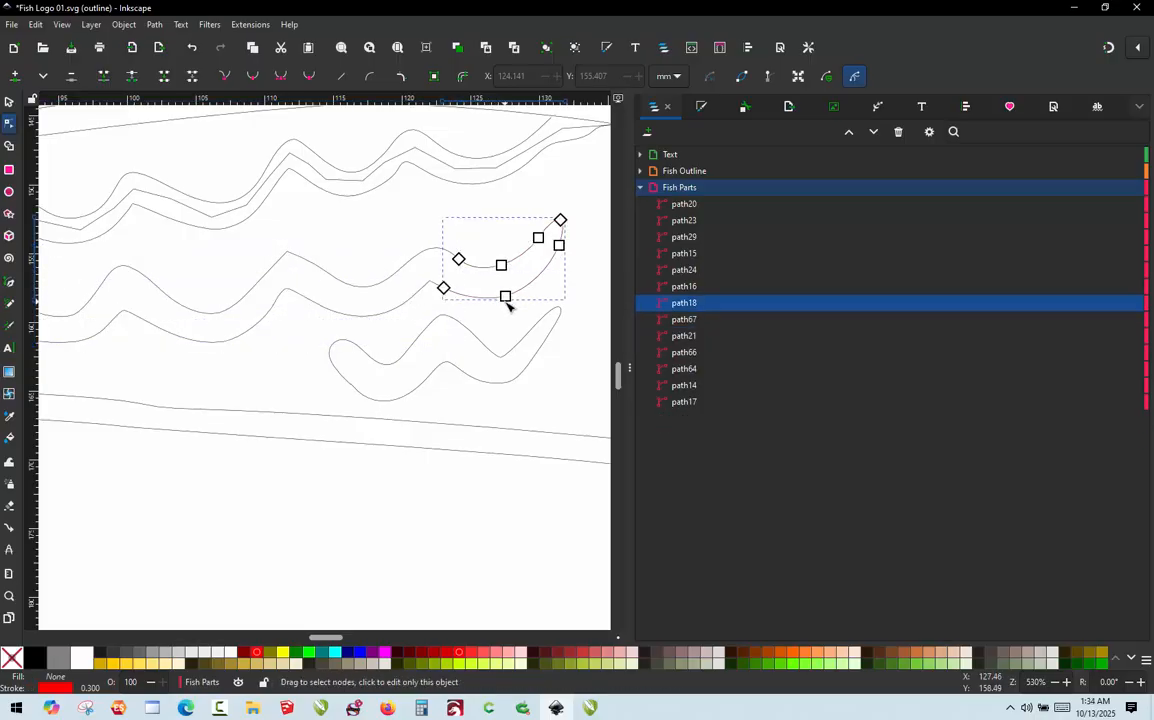
- Examine the stacking order of the upper wavy column and the two sections of the split wavy line in the Fish Parts layer
scroll(188, 250, down, 3)
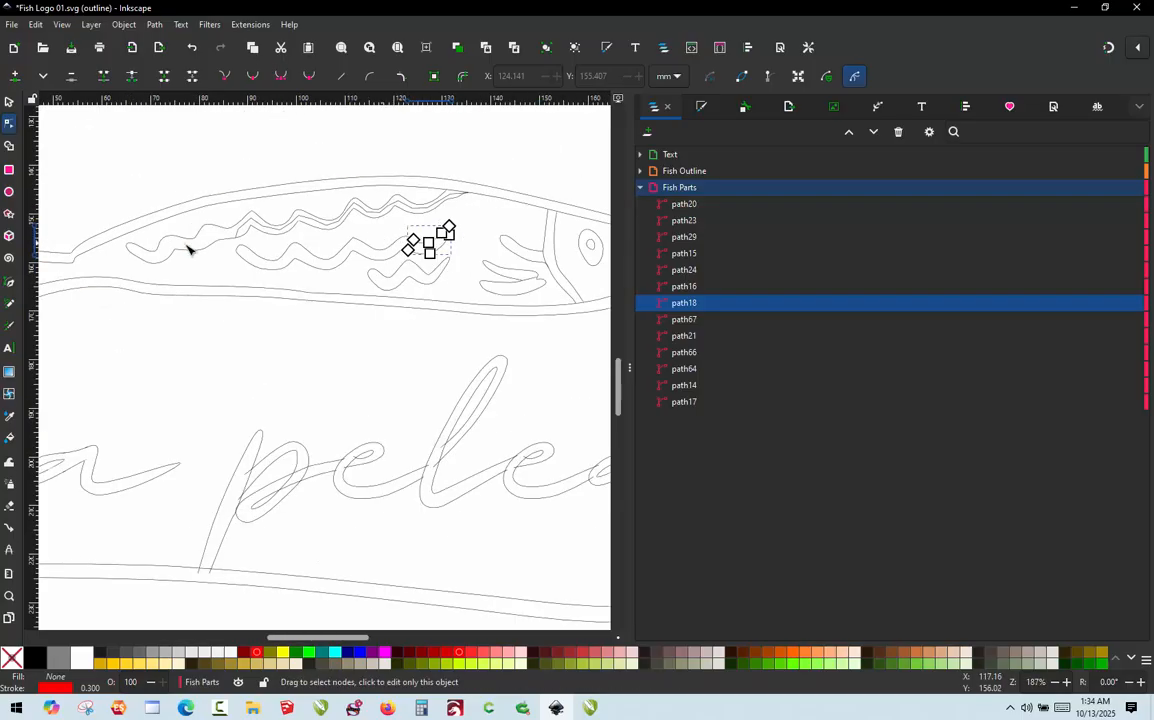
scroll(410, 217, up, 2)
click(419, 240)
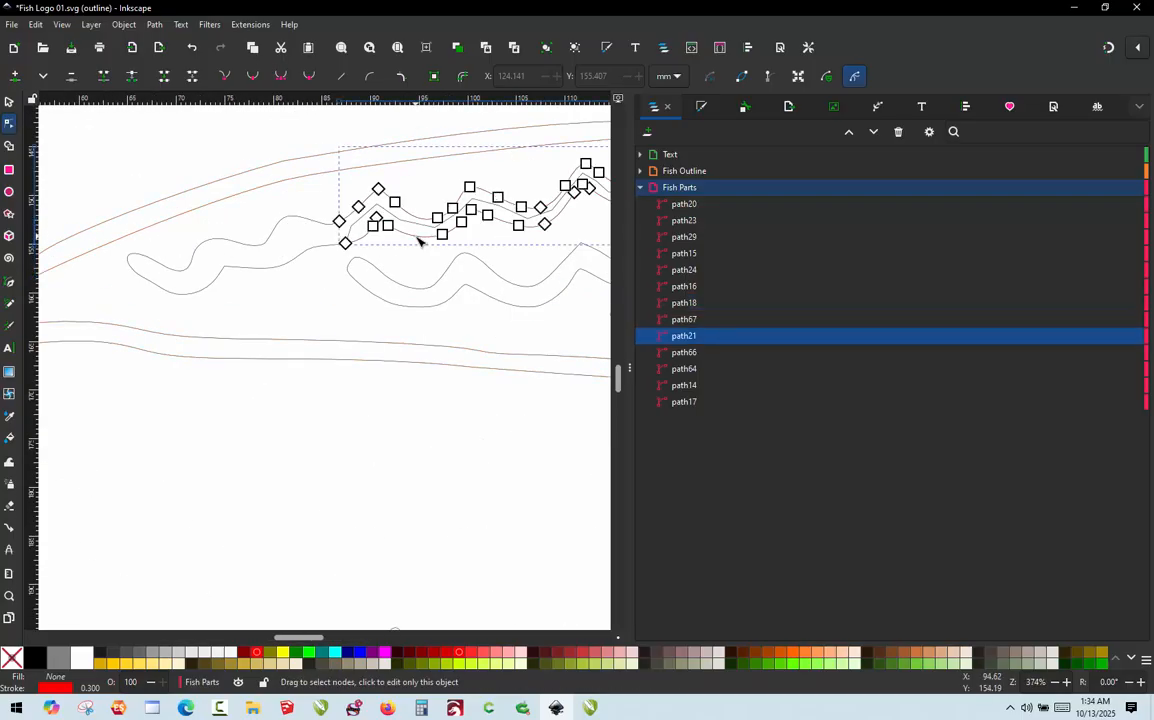
click(431, 288)
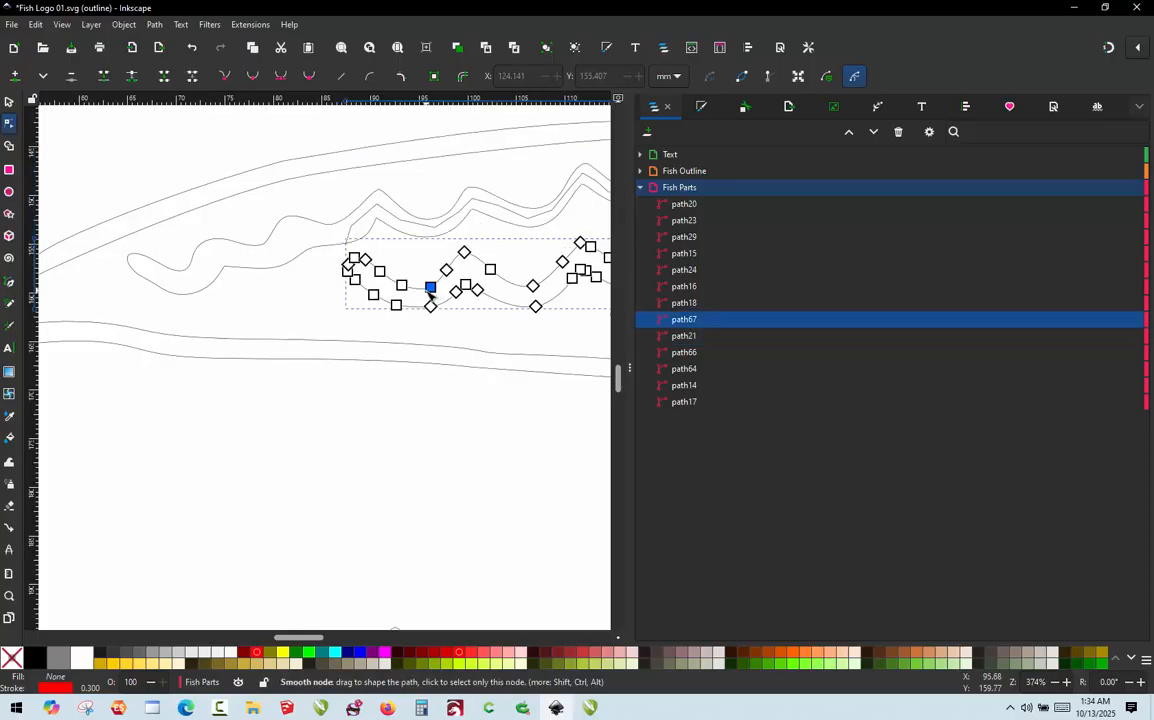
scroll(303, 350, down, 1)
scroll(303, 350, down, 1)
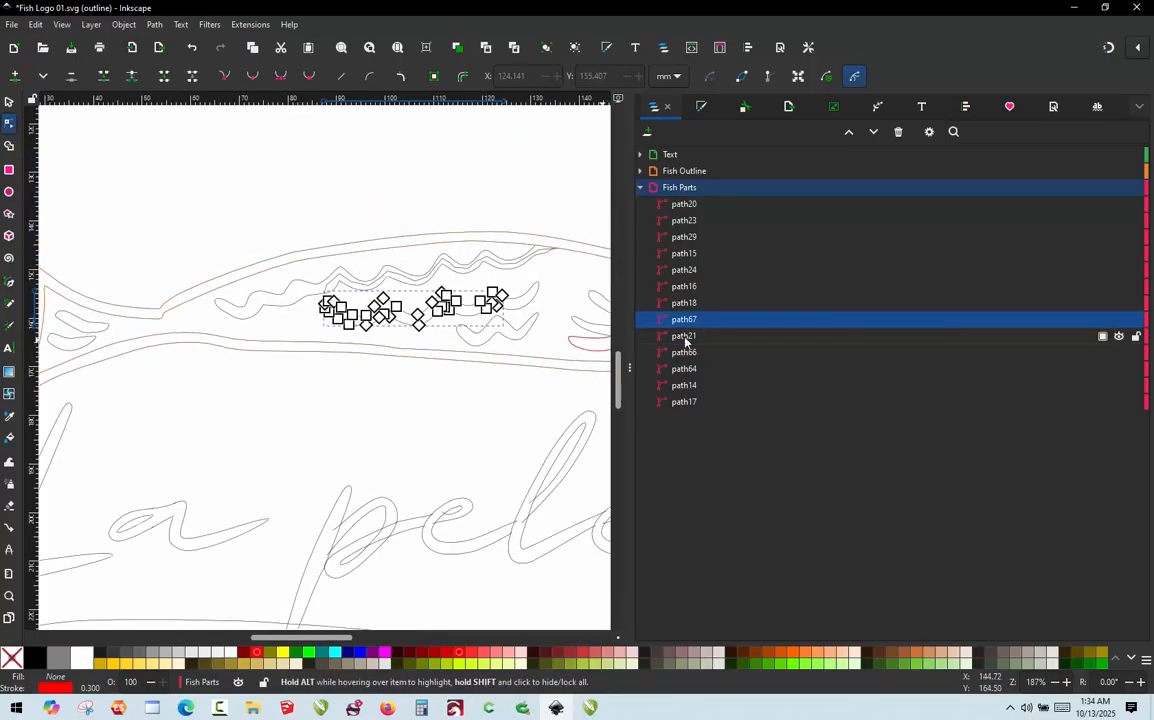
scroll(590, 315, up, 1)
scroll(462, 312, up, 2)
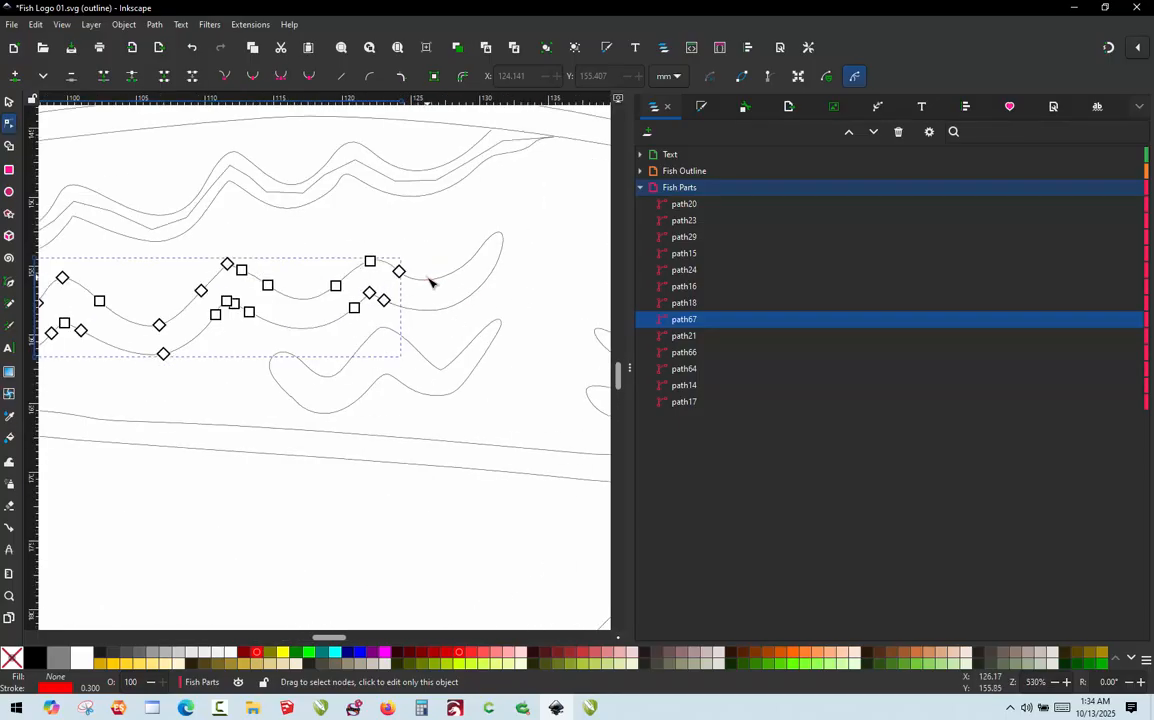
click(430, 285)
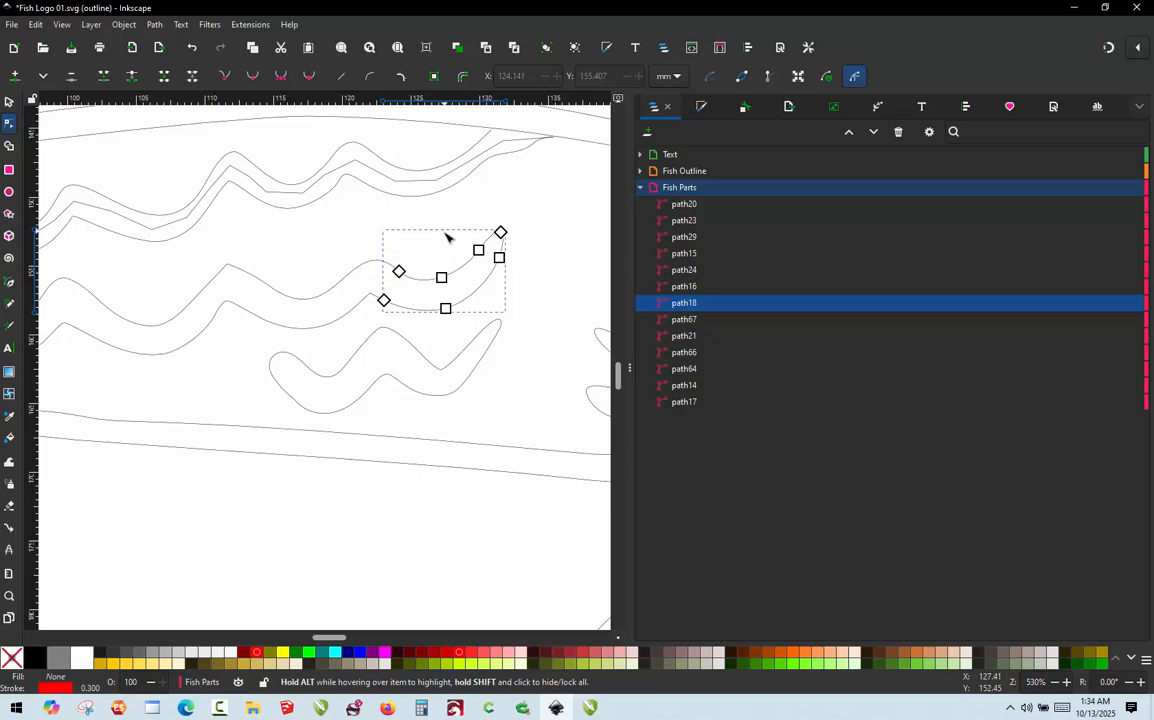
click(443, 236)
- Turn the long tail-side section (path67) into a custom satin column and apply the embroidery parameters
scroll(467, 278, down, 2)
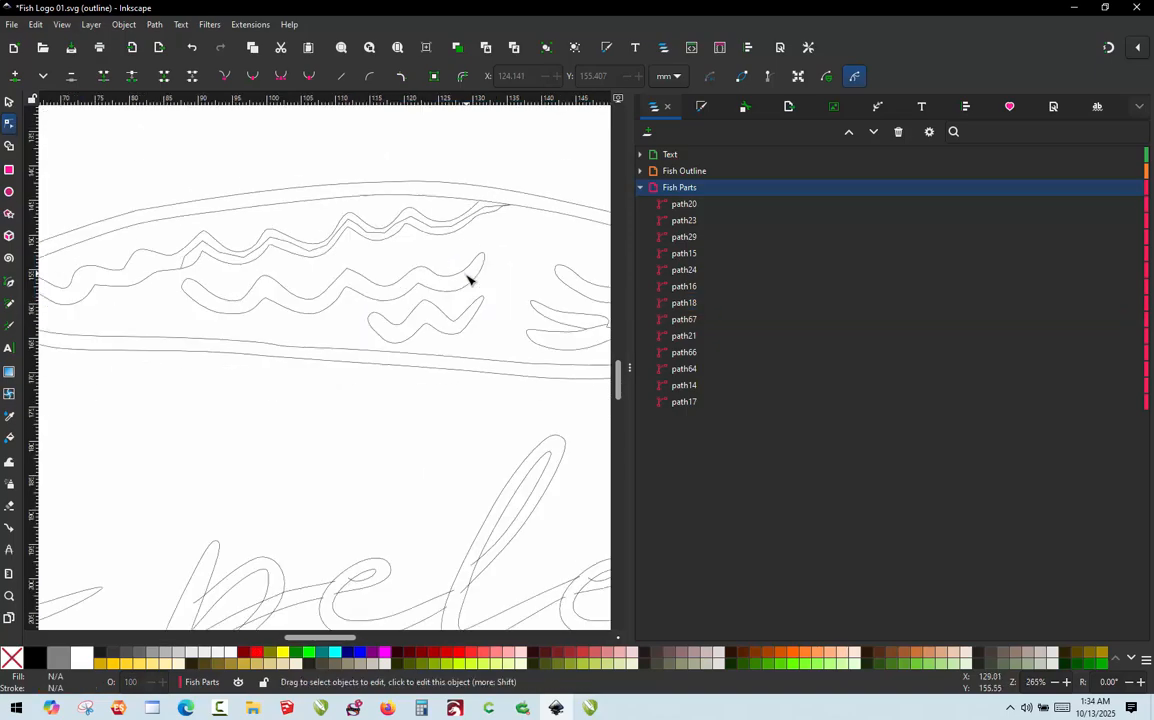
click(357, 292)
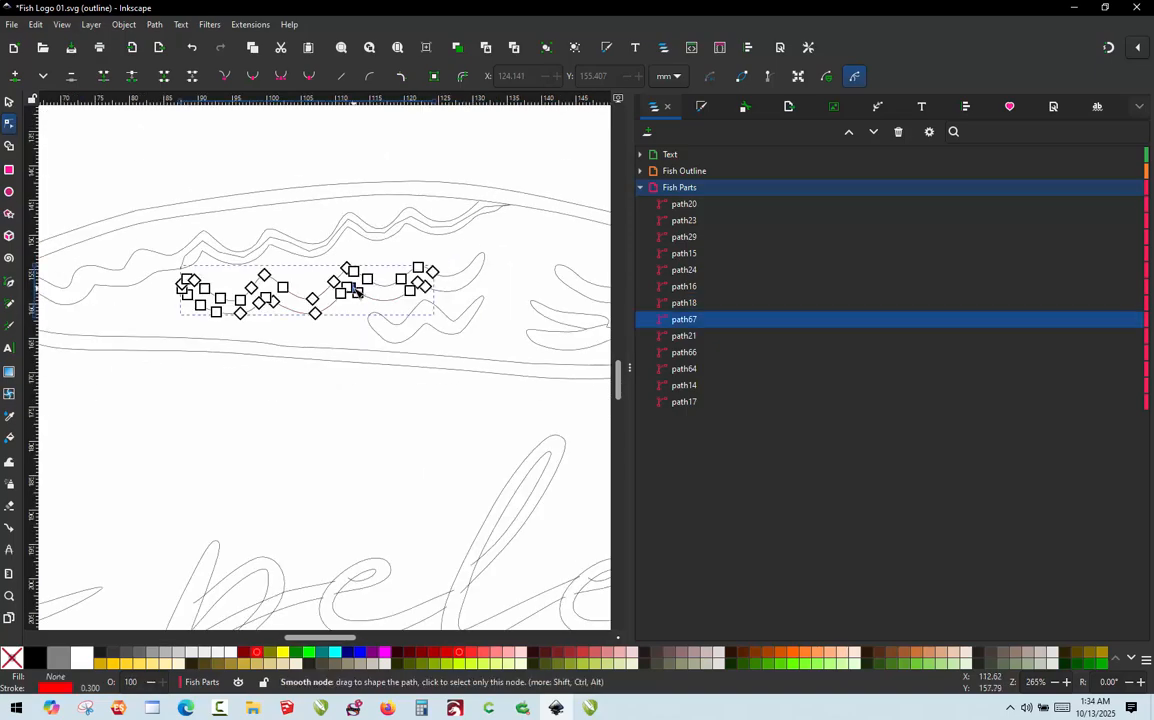
key(ctrl+alt+r)
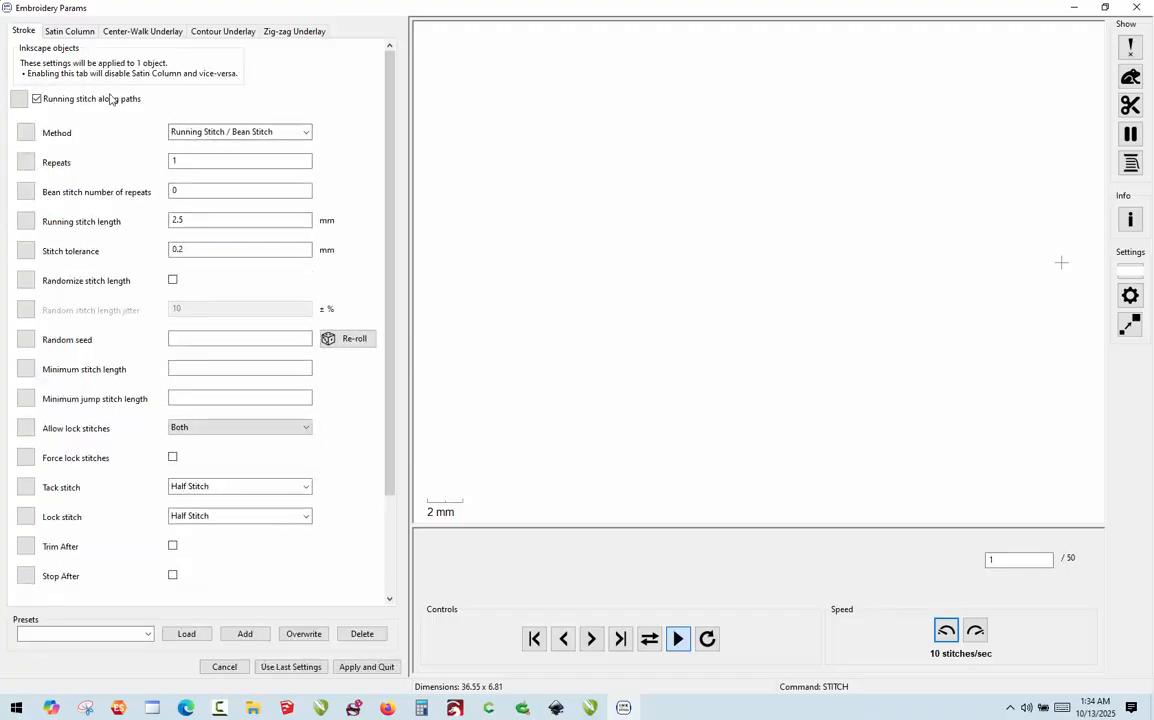
click(70, 32)
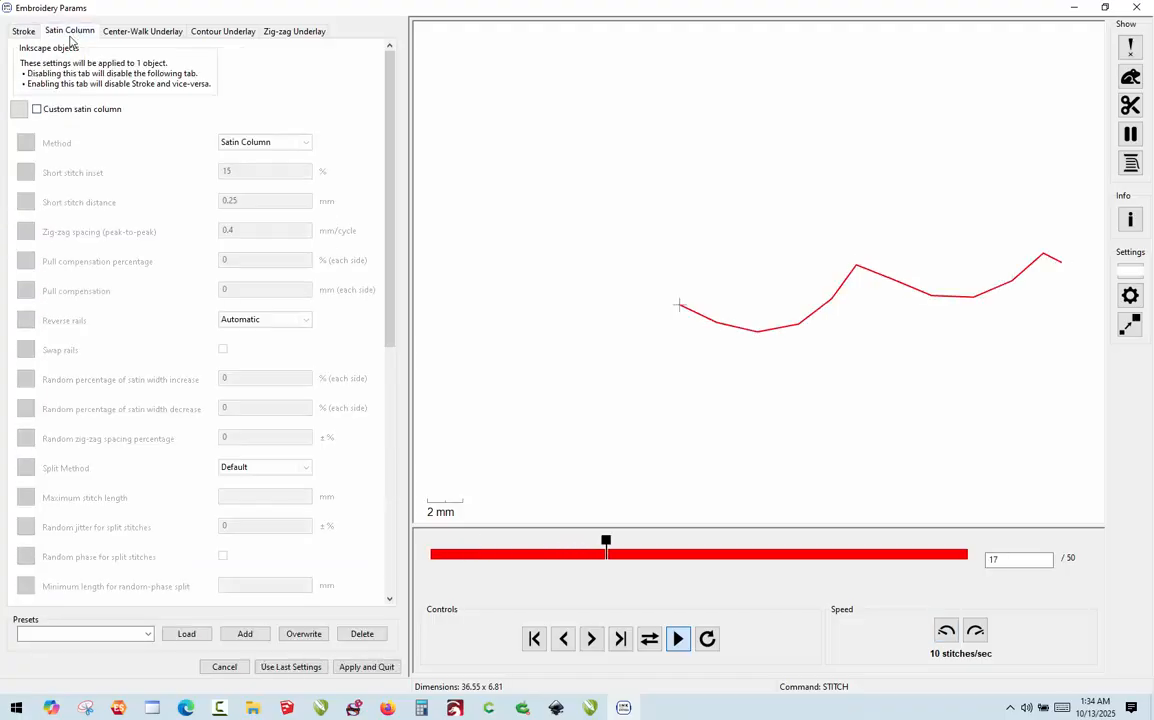
click(37, 109)
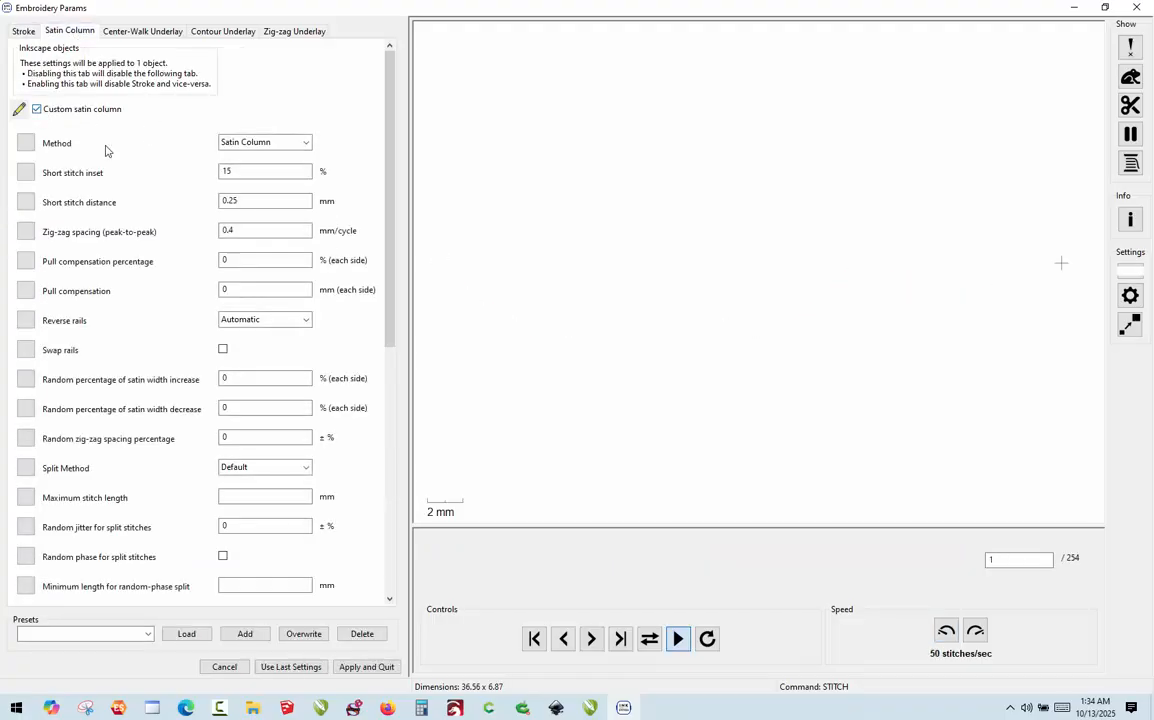
click(366, 666)
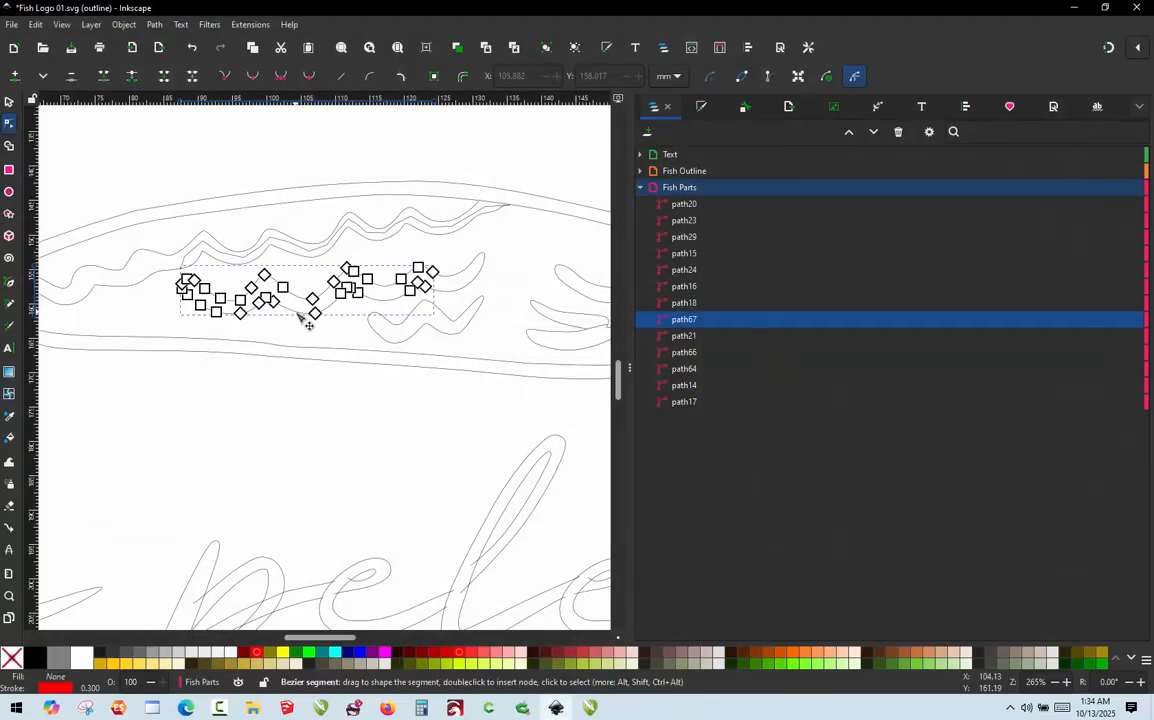
- Turn on Swap rails for the long tail-side satin section (path67) and apply
key(ctrl+alt)
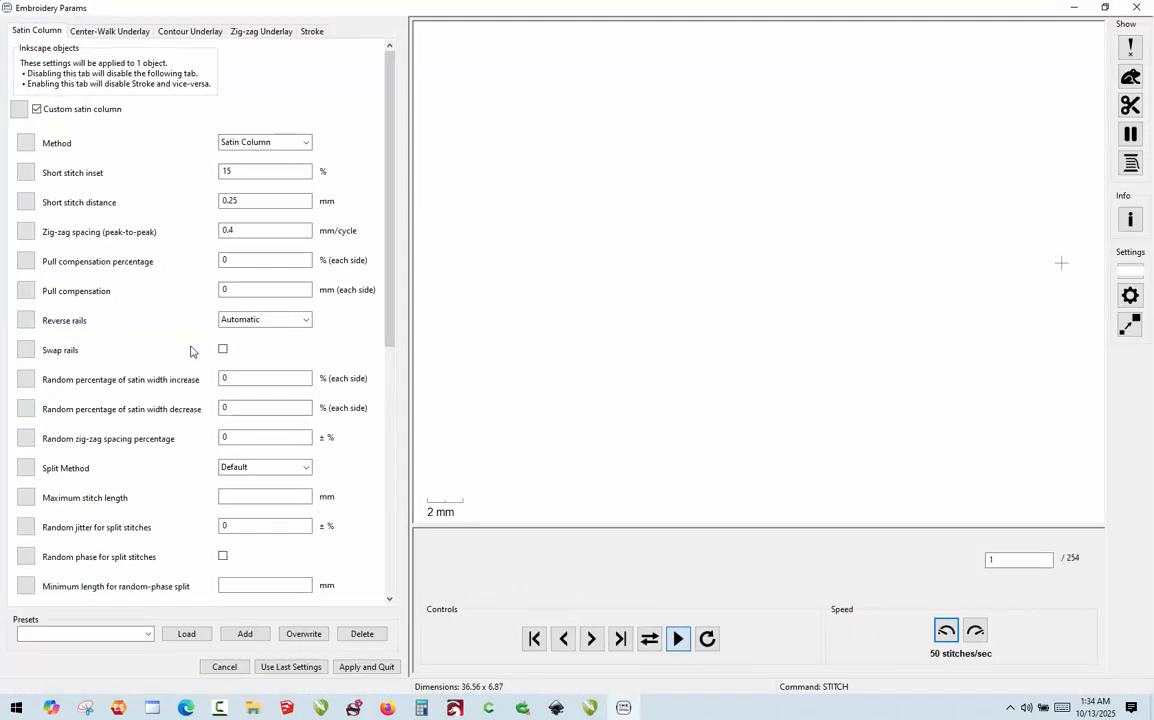
click(222, 349)
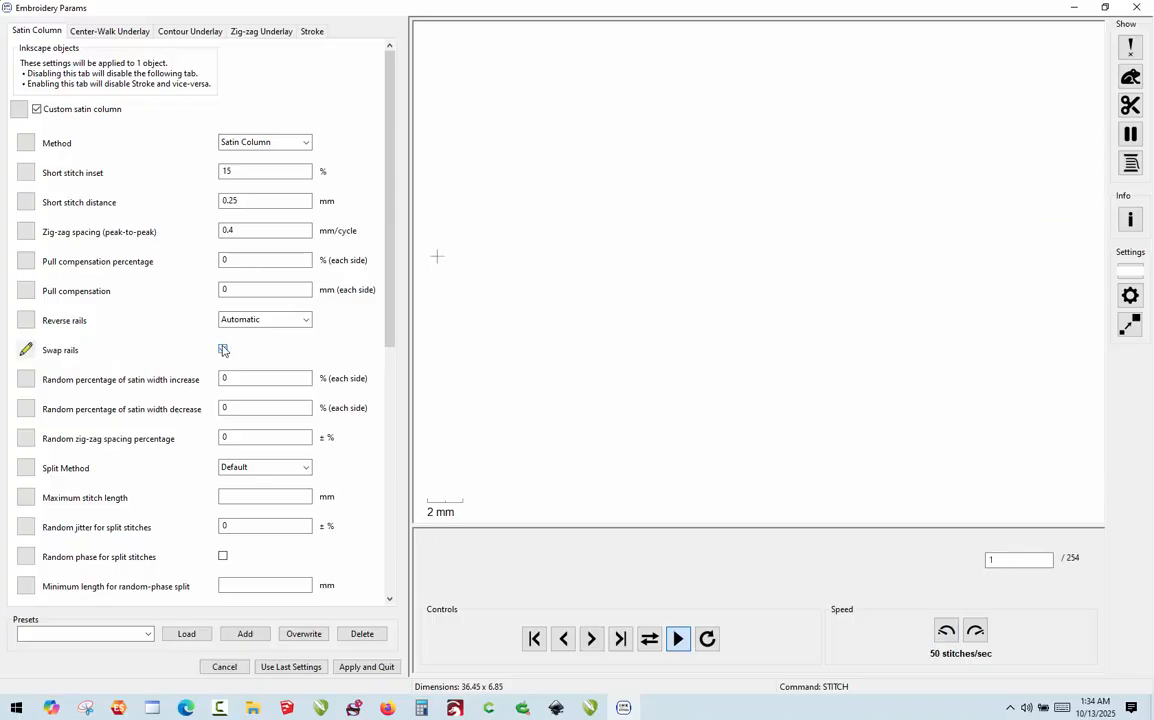
click(366, 667)
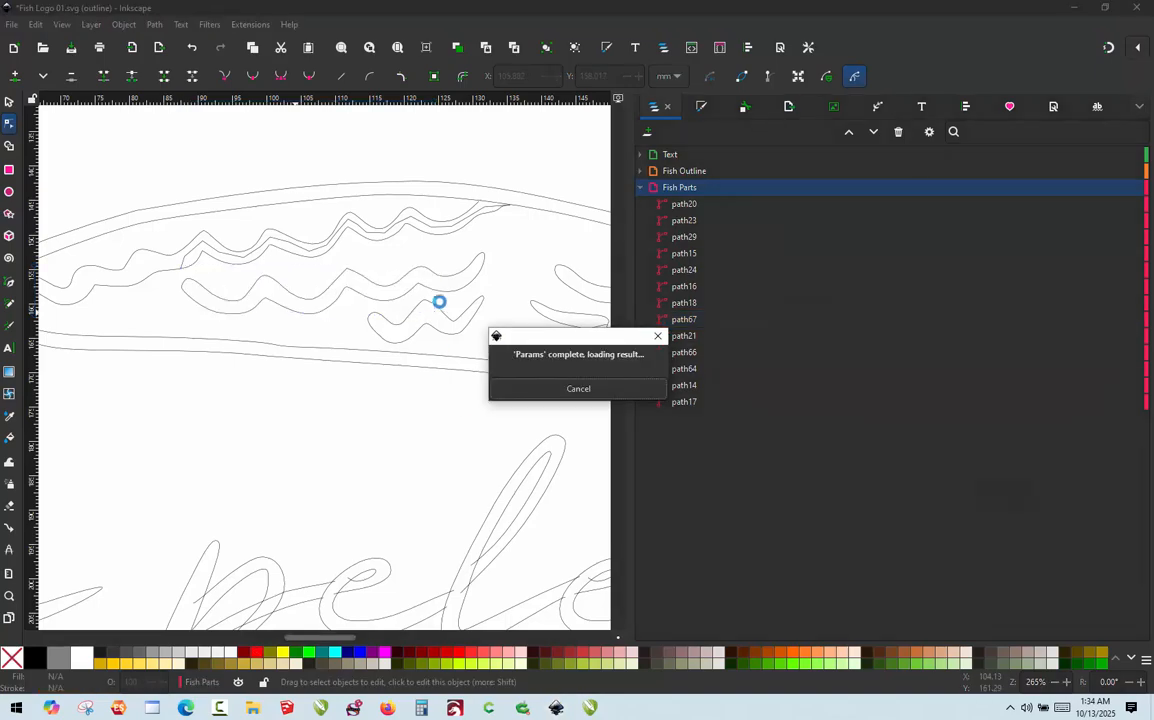
- Enable Custom satin column for the short head-side section (path18) and check where its simulated stitching ends
click(453, 294)
click(456, 290)
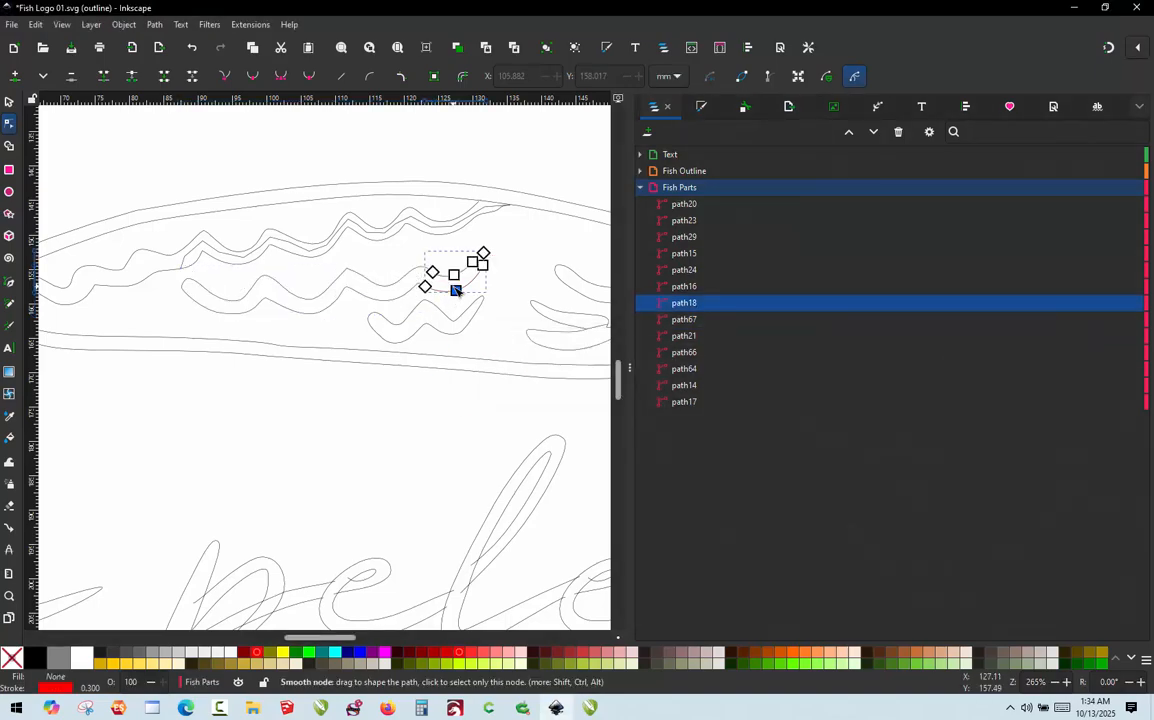
key(ctrl)
key(ctrl+alt+p)
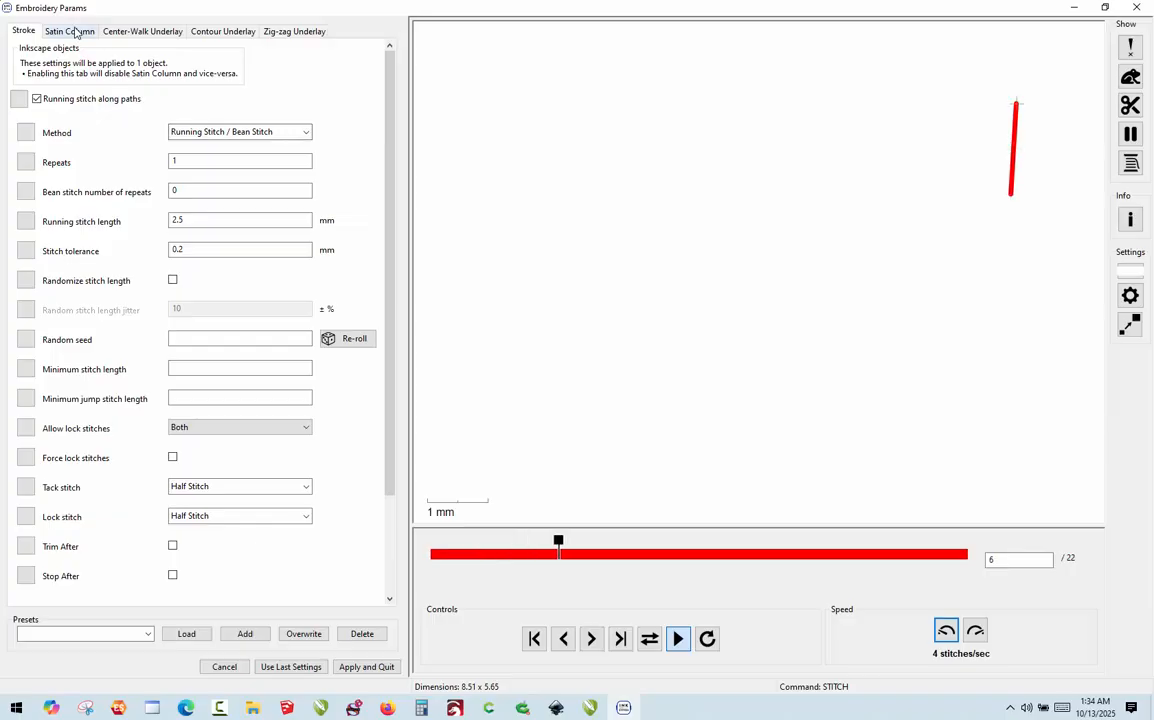
click(69, 31)
click(37, 109)
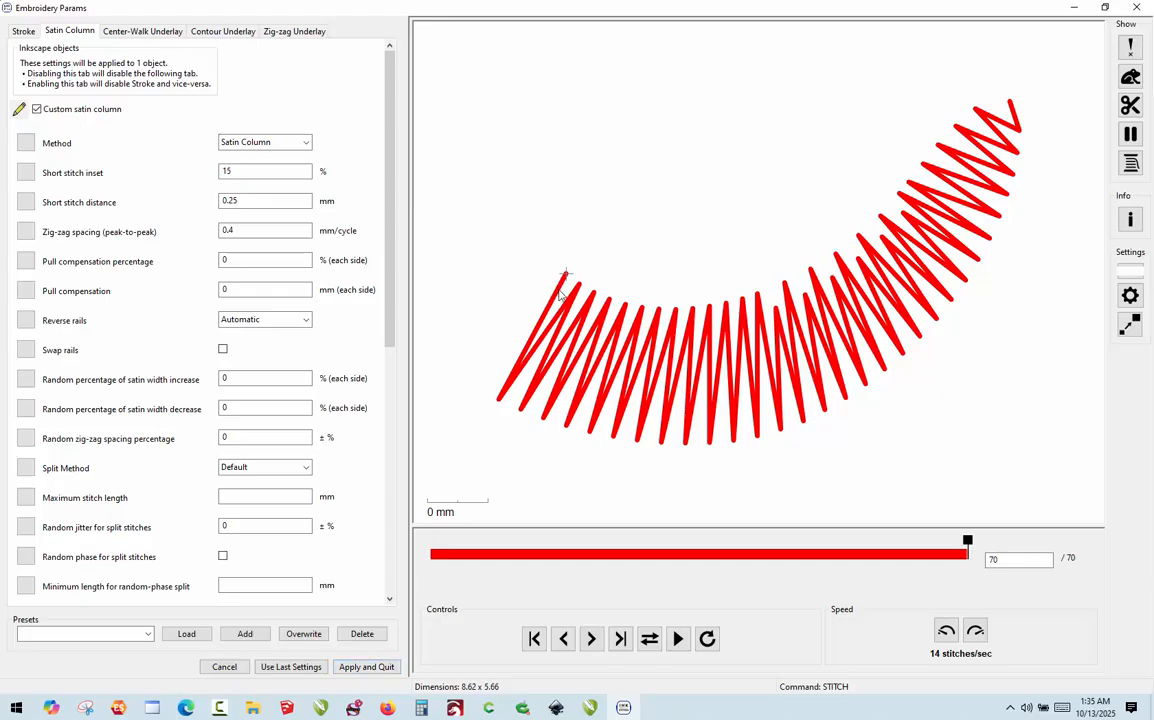
scroll(561, 292, down, 1)
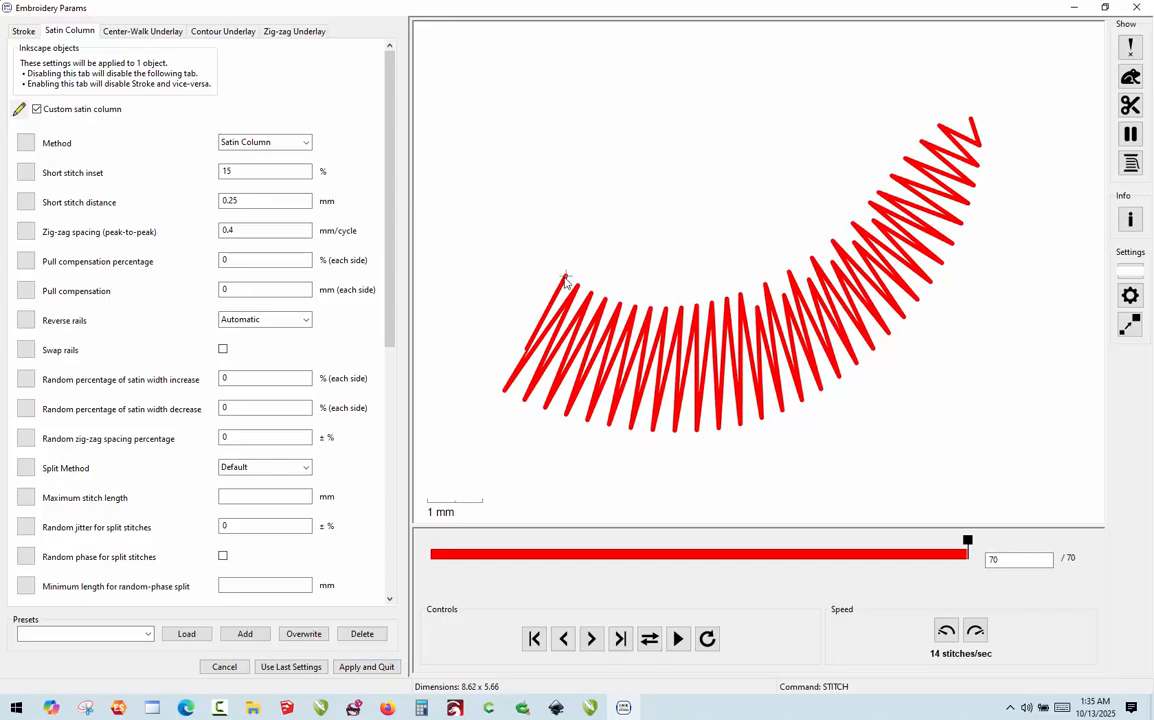
- For the short head-side section, turn on Swap rails, set Reverse rails to Reverse first rail, and apply
click(223, 349)
click(266, 324)
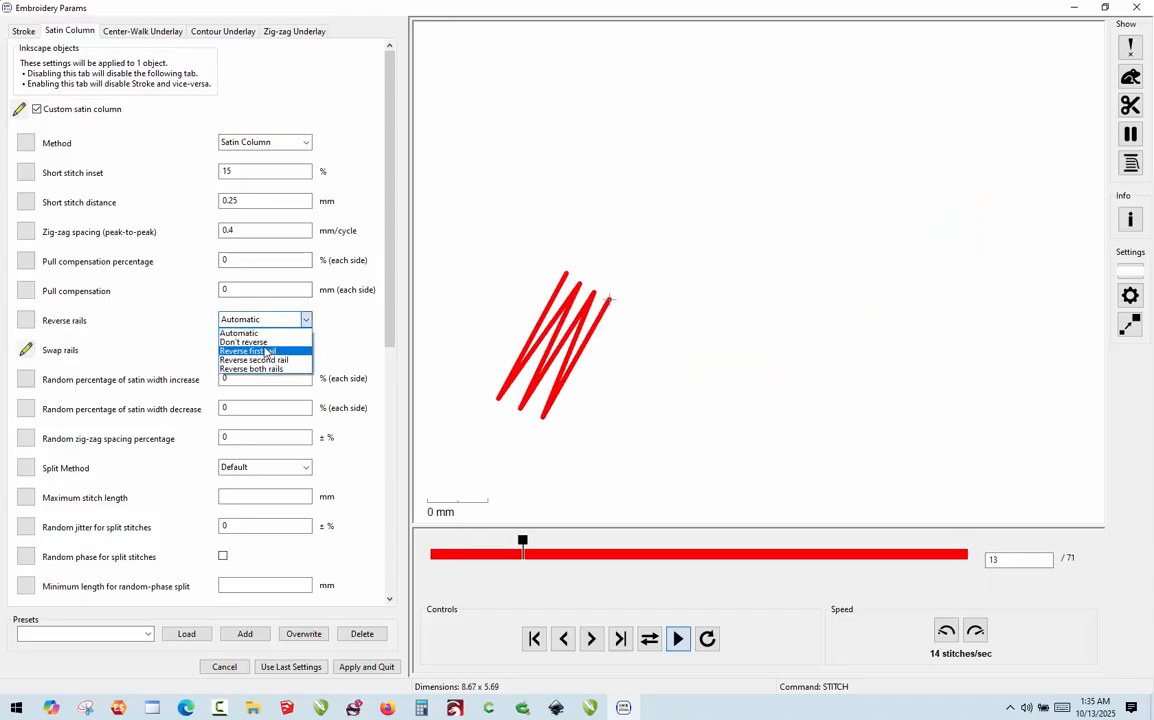
click(250, 351)
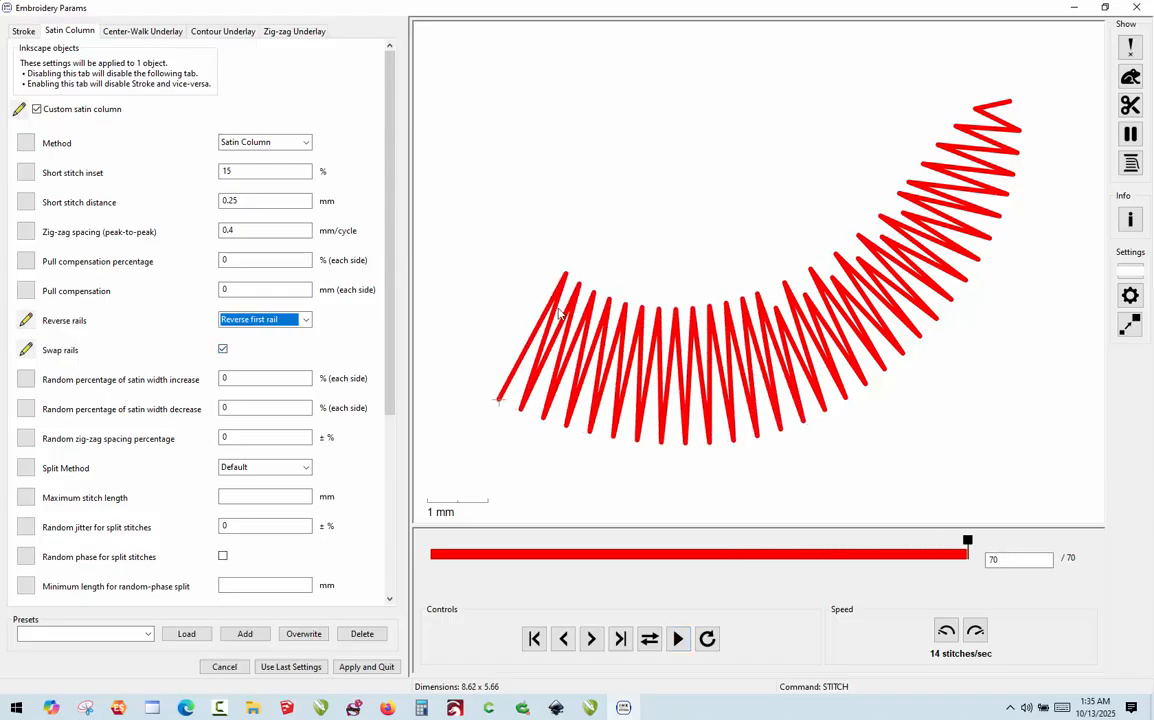
click(366, 667)
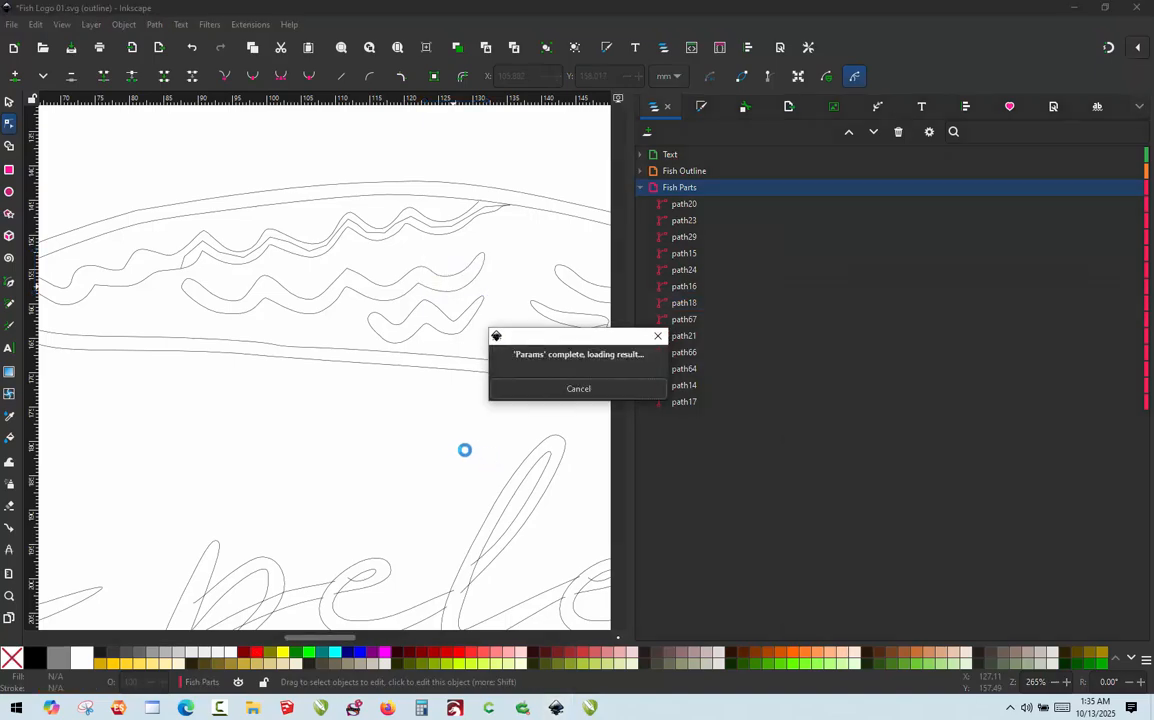
- Convert the jump between the split column's short head-side section (path18) and long tail-side section (path67) into a connecting stroke
click(435, 441)
ctrl+scroll(405, 303, up, 1)
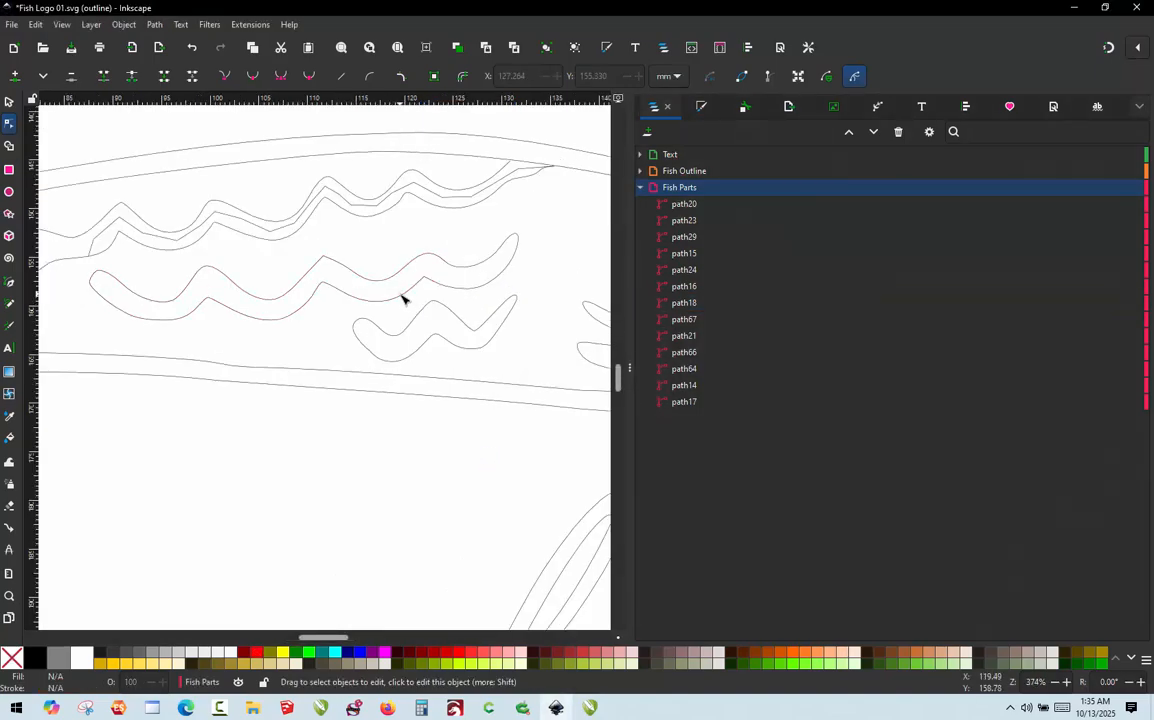
click(405, 300)
shift+click(487, 290)
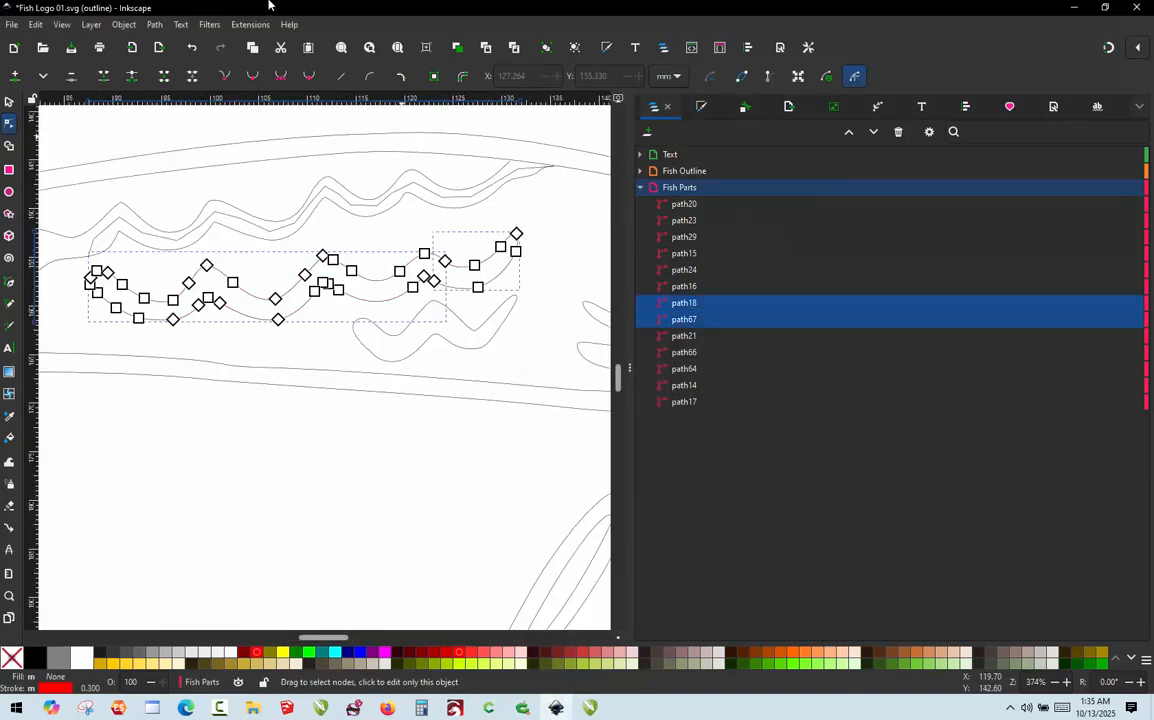
click(252, 26)
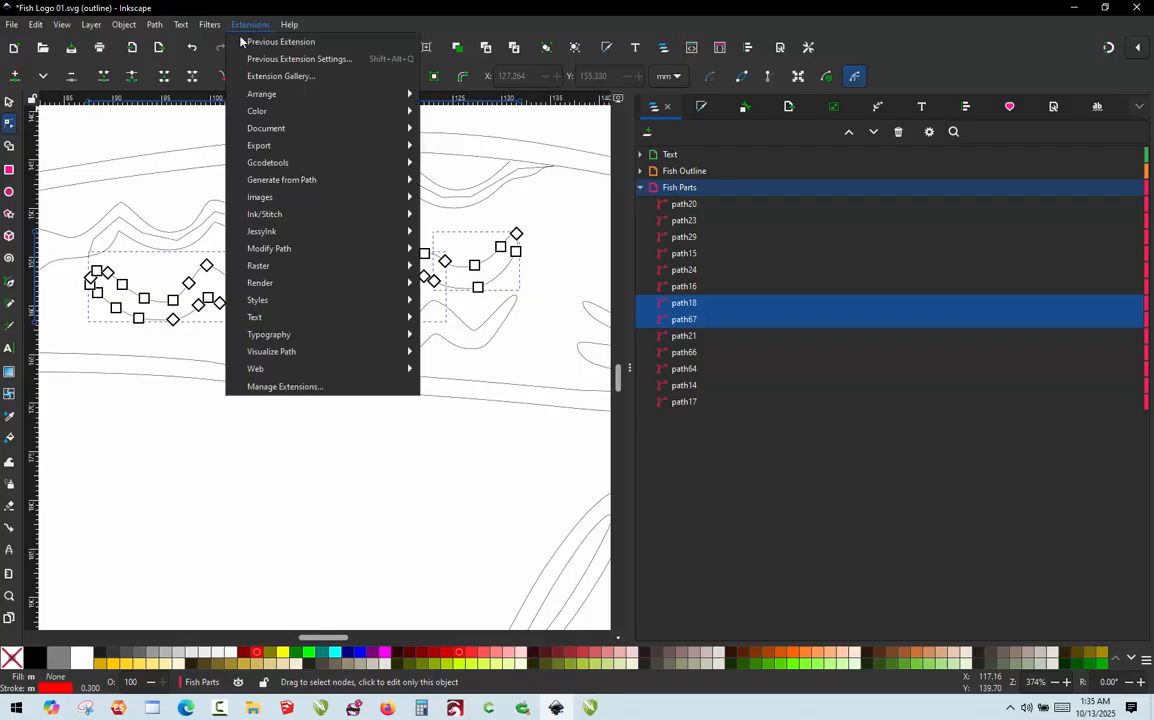
mouse_move(300, 225)
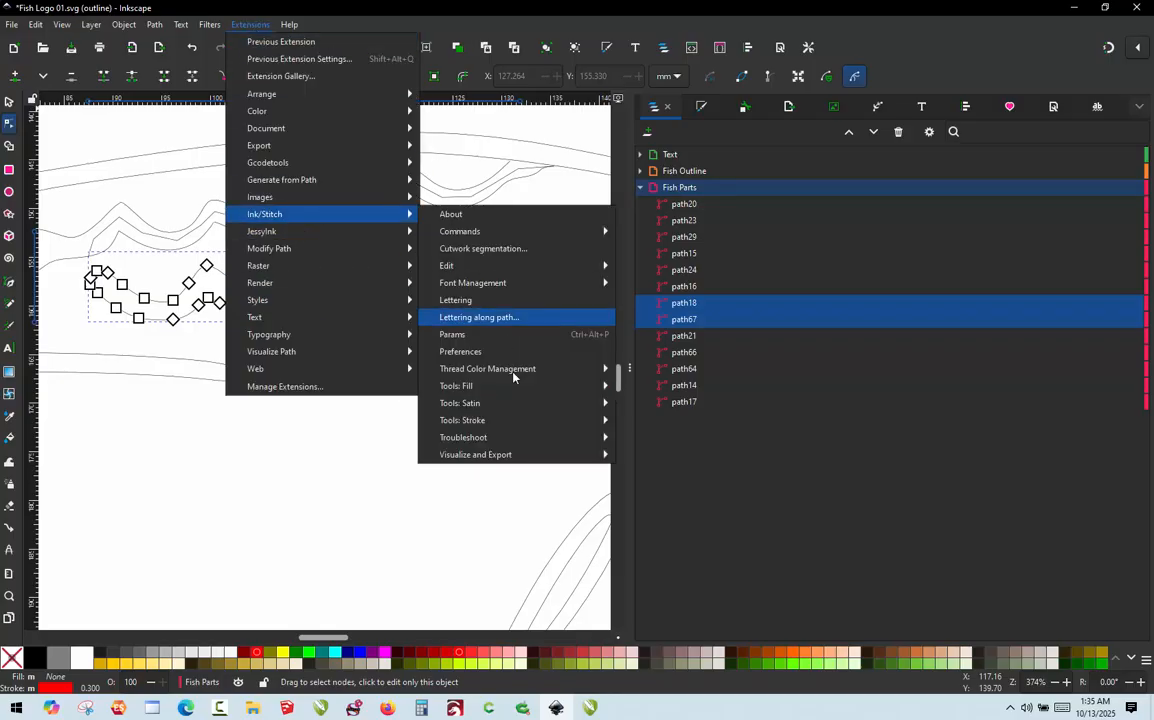
mouse_move(519, 420)
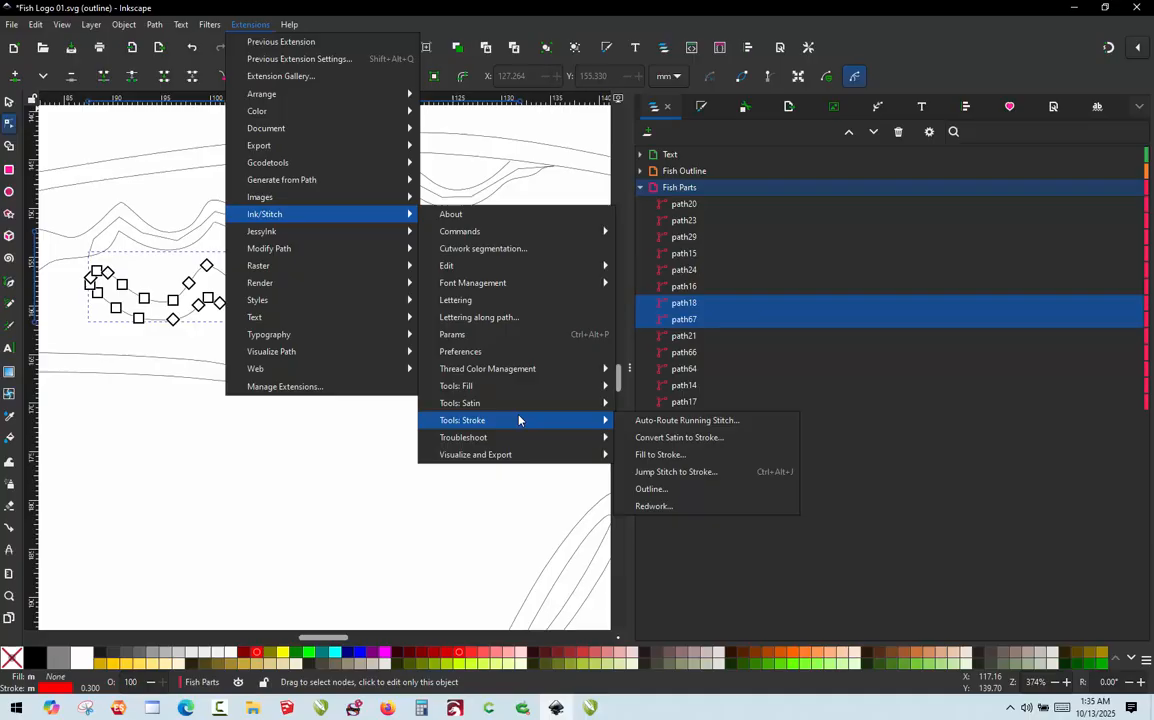
click(697, 478)
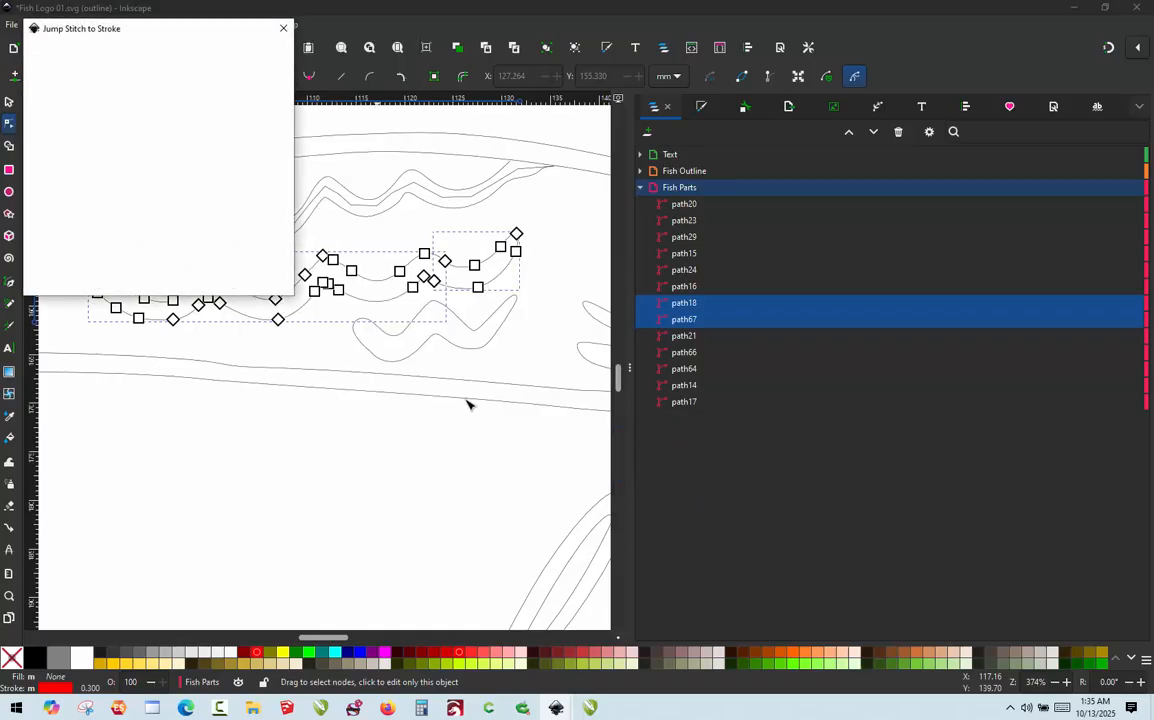
click(263, 282)
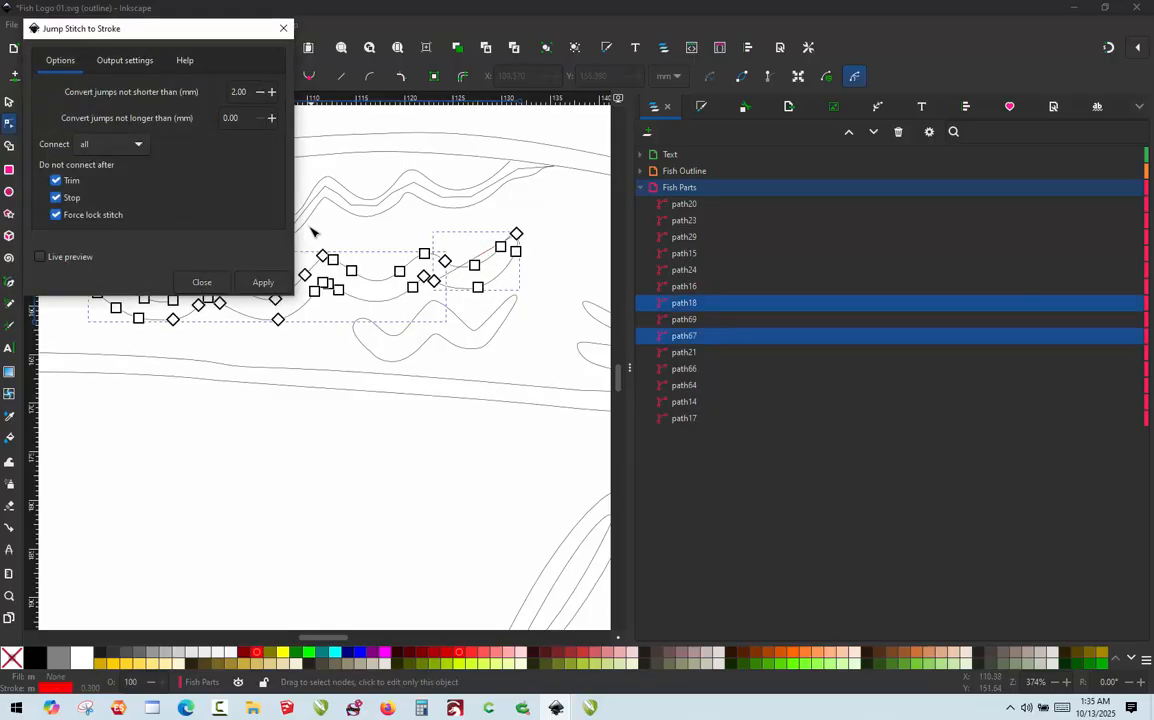
click(203, 282)
- Add three nodes to the connecting stroke (path69) and bend it so it runs inside the short head-side satin section
scroll(470, 265, up, 3)
key(Escape)
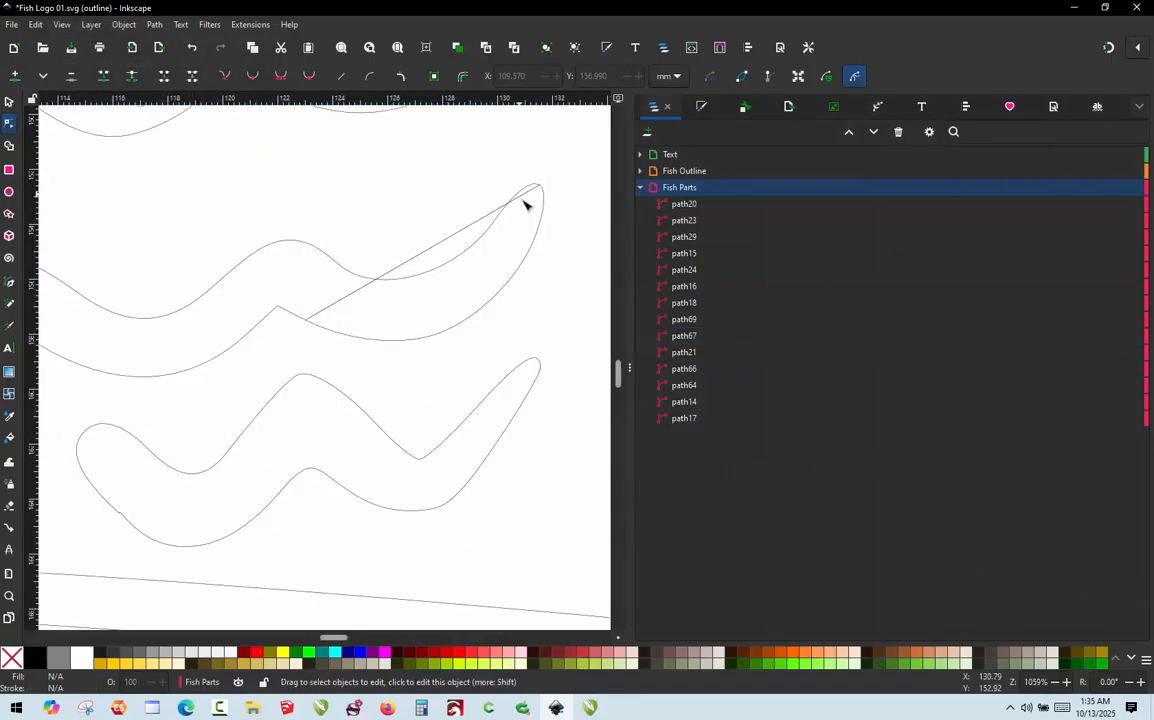
click(498, 210)
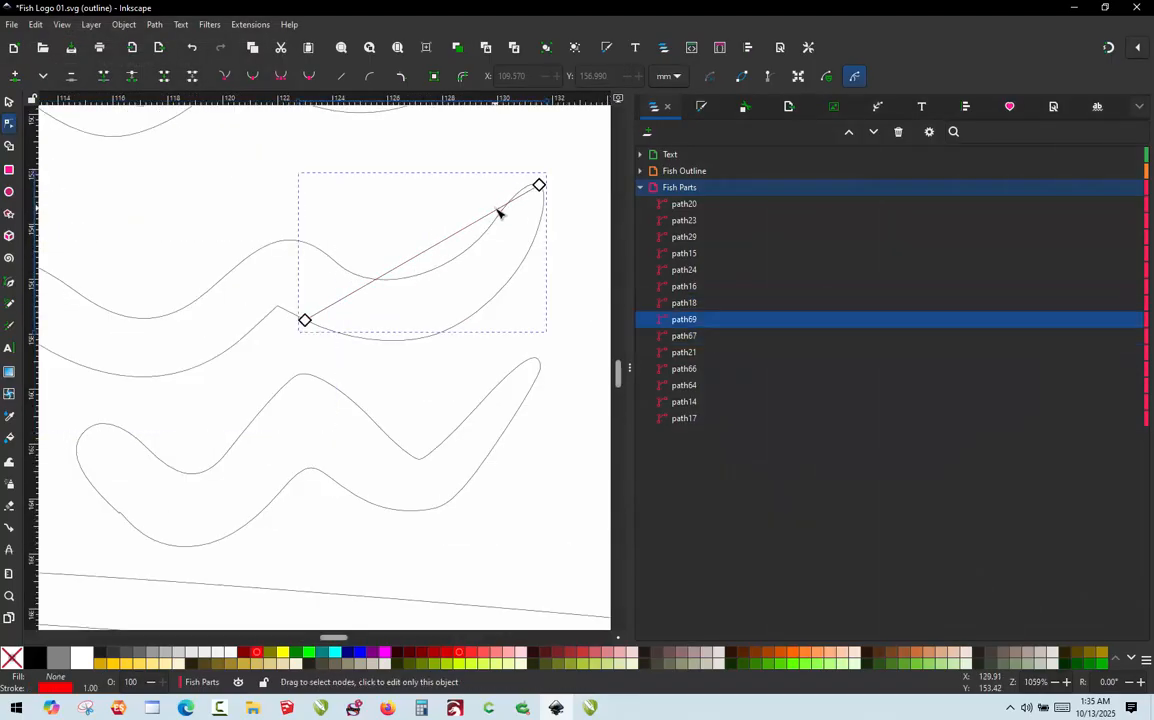
double_click(494, 212)
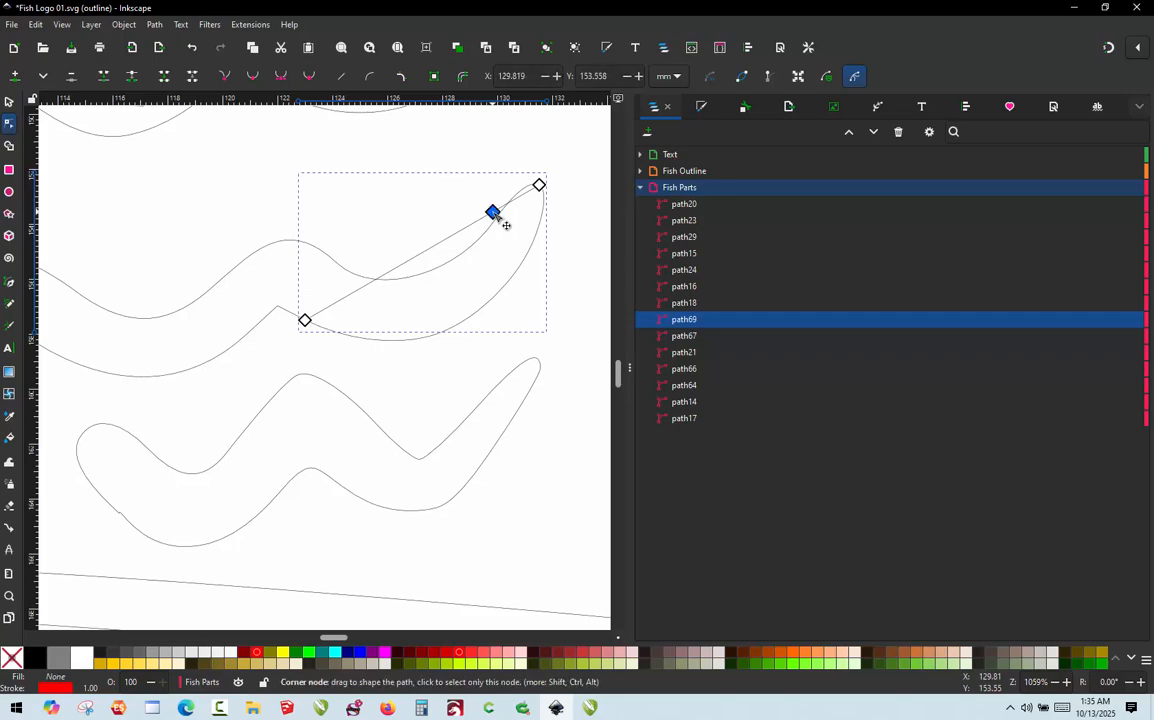
drag(494, 212, 425, 309)
double_click(508, 225)
click(471, 277)
double_click(461, 273)
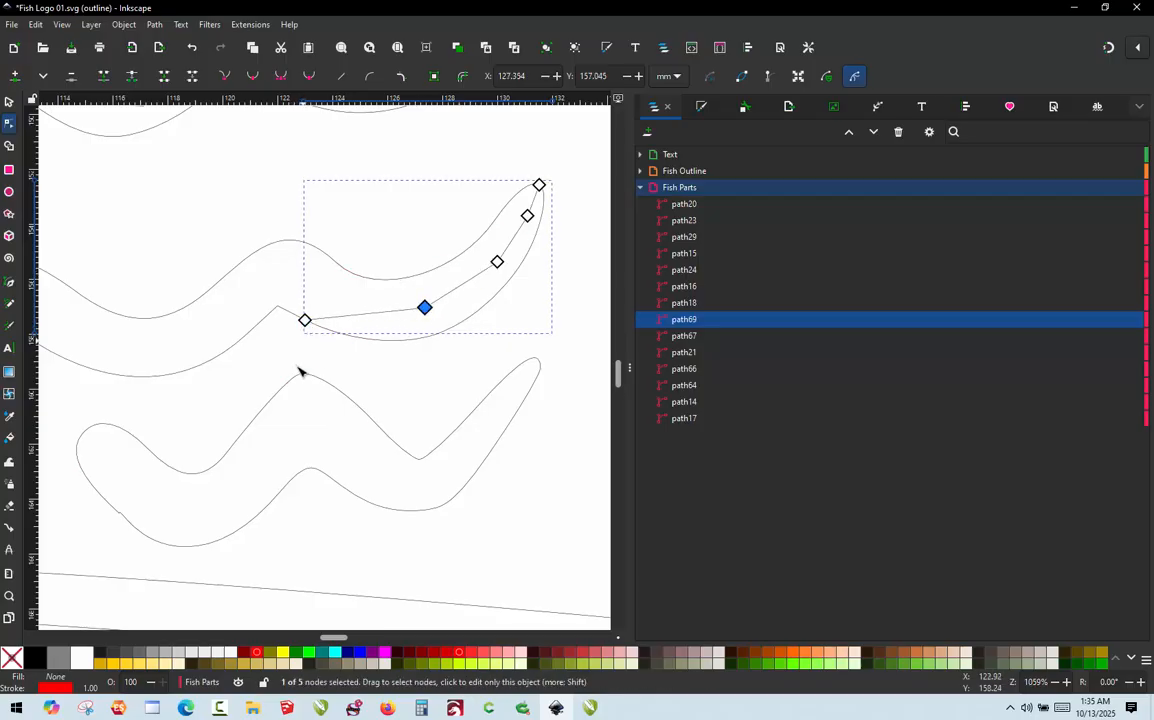
- Split the small wavy column (path16) at its middle crest by making the opposing nodes cusps, then break it into separate paths
ctrl+scroll(364, 240, down, 3)
ctrl+scroll(343, 280, up, 1)
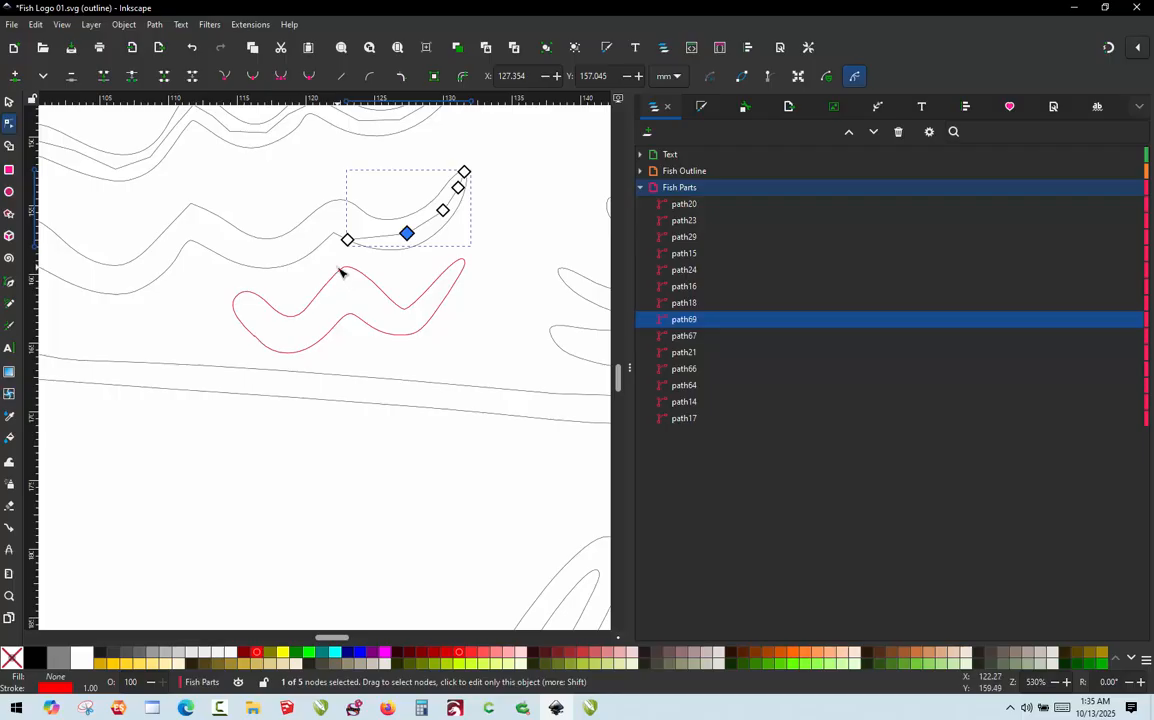
click(343, 281)
click(344, 269)
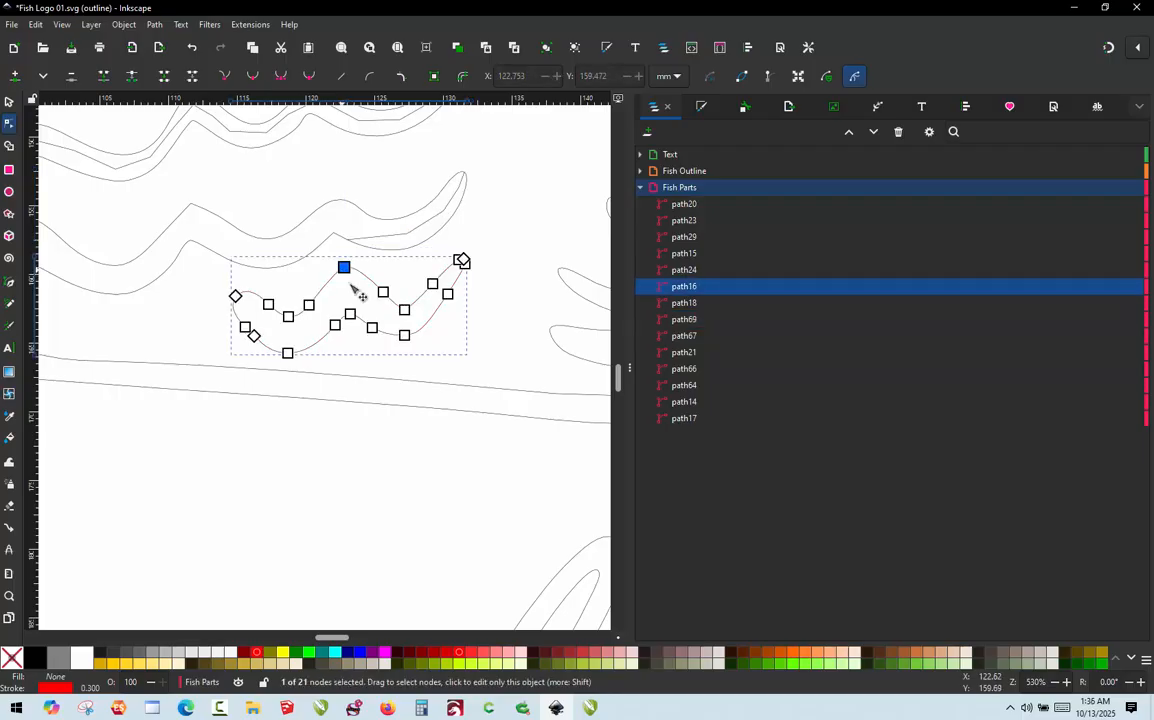
shift+click(350, 315)
key(shift+c)
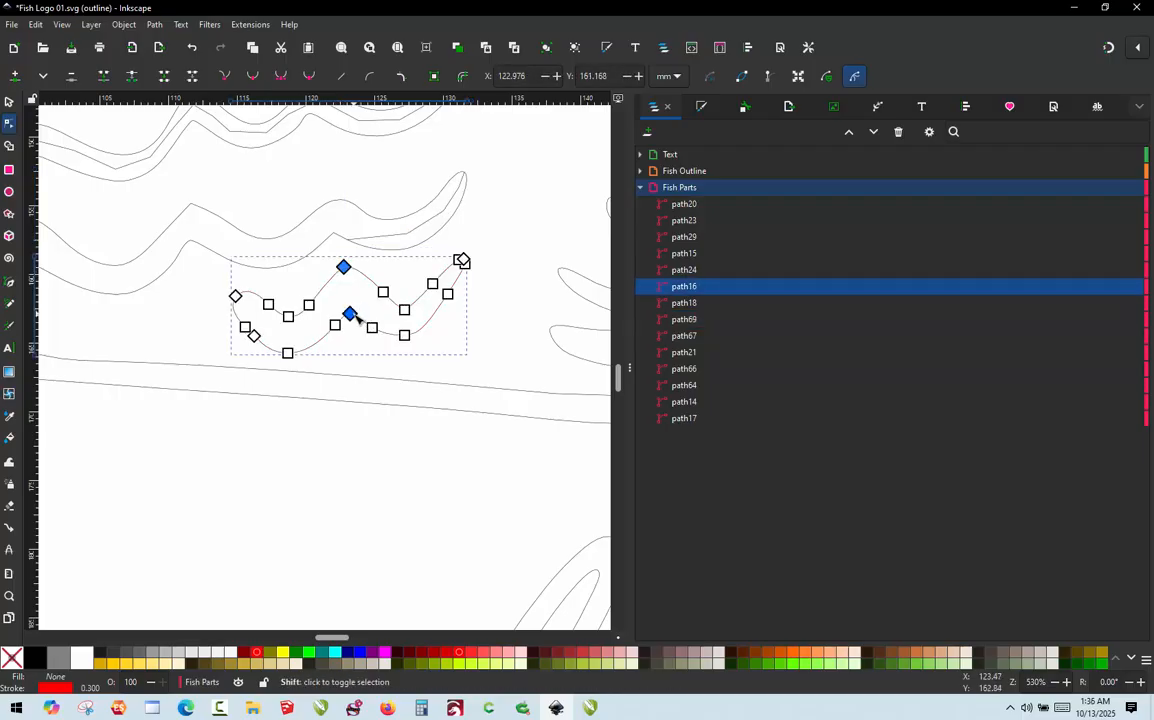
key(shift+b)
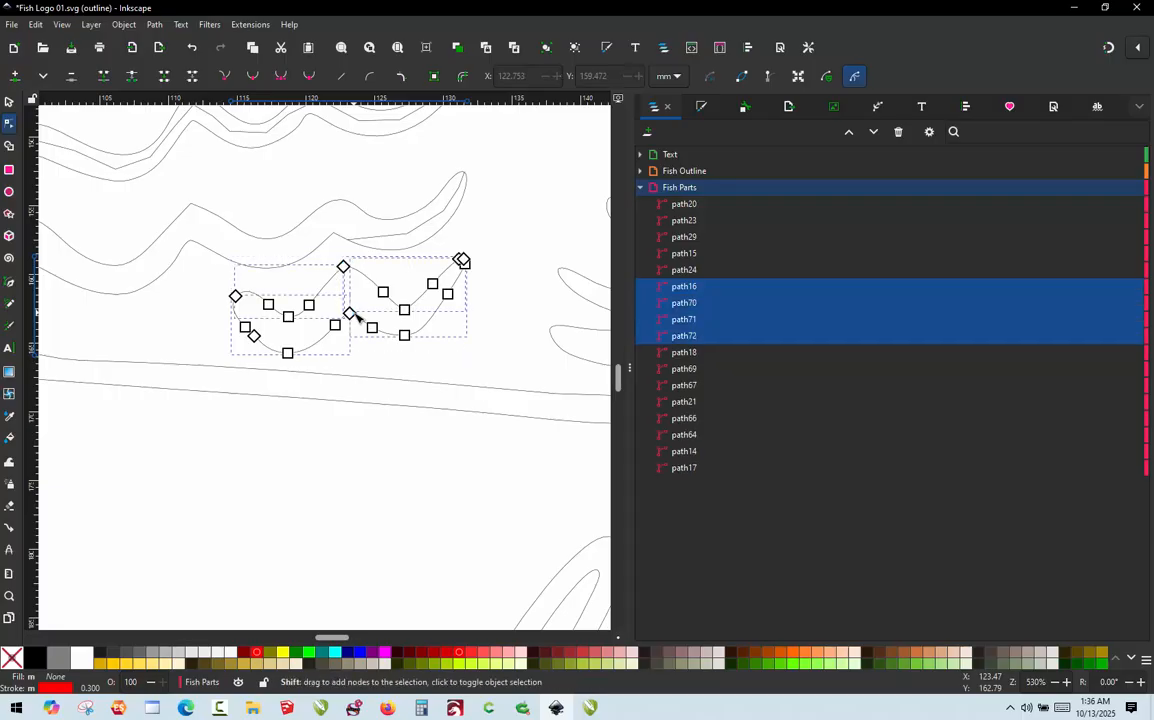
click(237, 383)
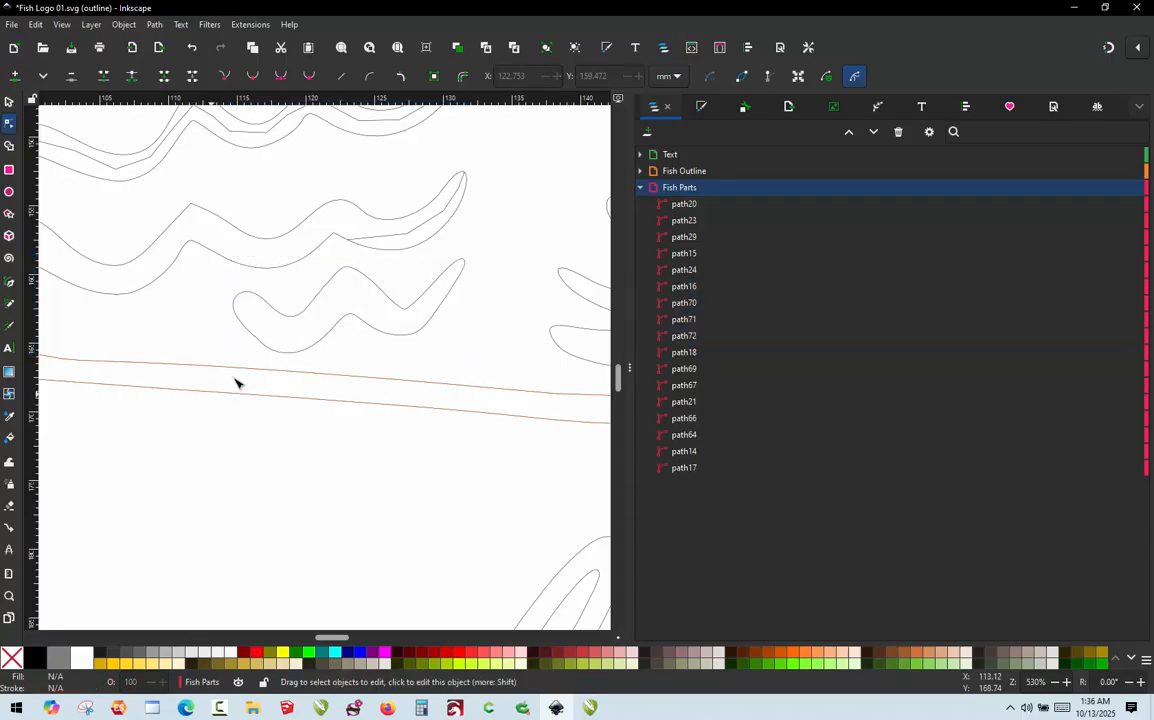
- Combine the small column's tail-side rails into one path and its head-side rails into another
click(288, 320)
shift+click(315, 347)
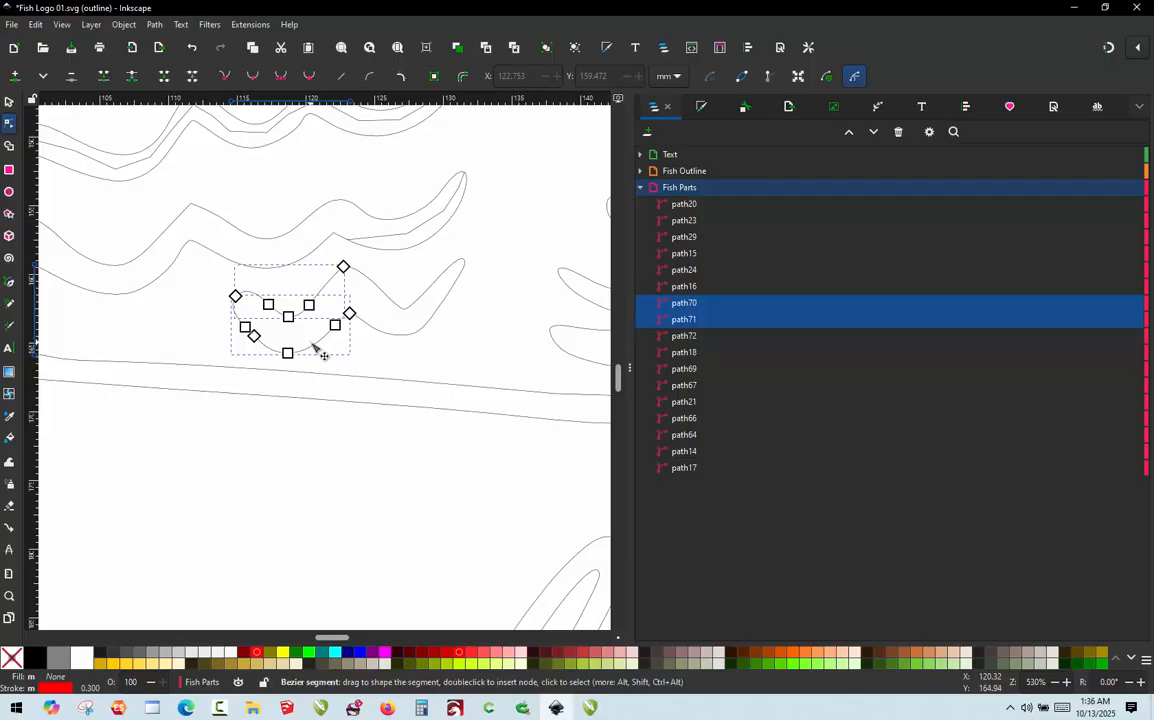
key(ctrl+k)
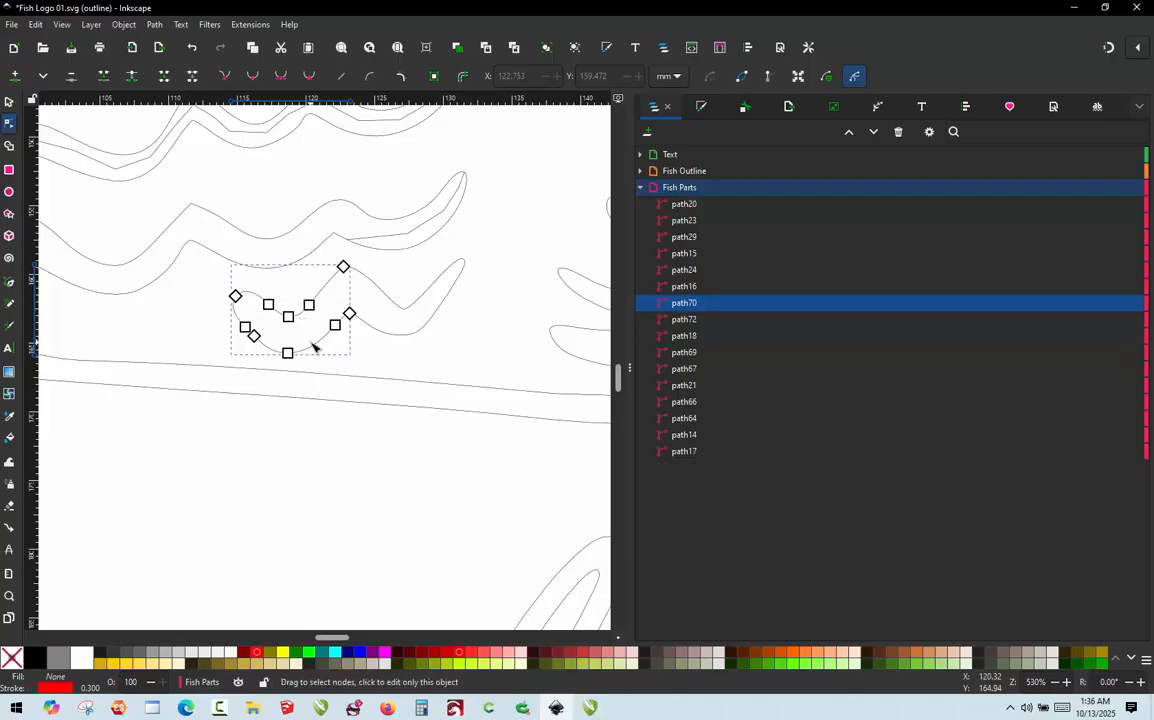
click(390, 298)
shift+click(403, 338)
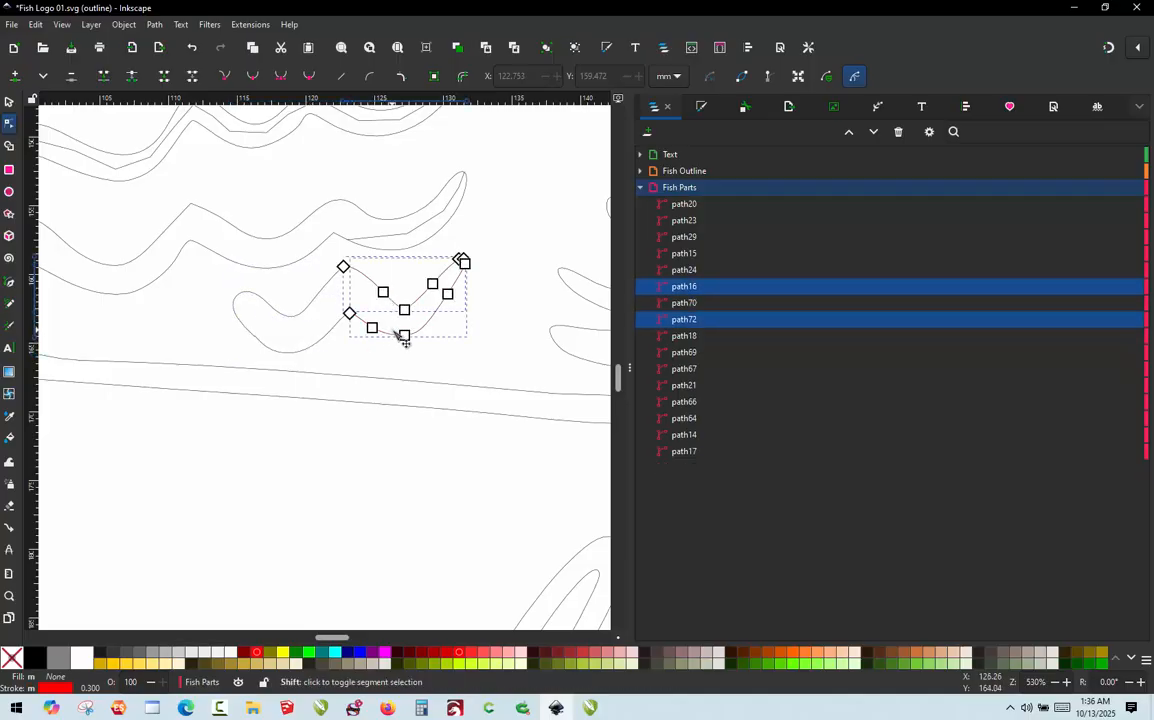
key(ctrl+k)
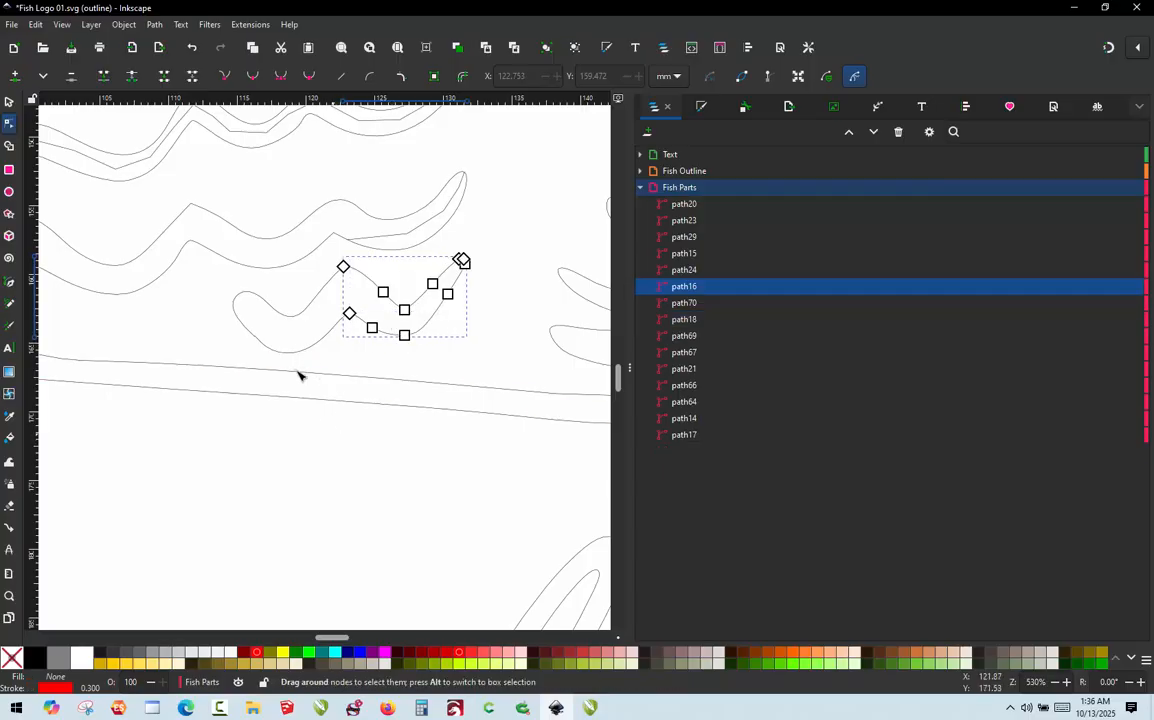
- Try reordering the small column's halves (path16, path70) above the connecting stroke (path69), with the short head-side section (path18) beneath it
scroll(312, 268, up, 1)
click(340, 297)
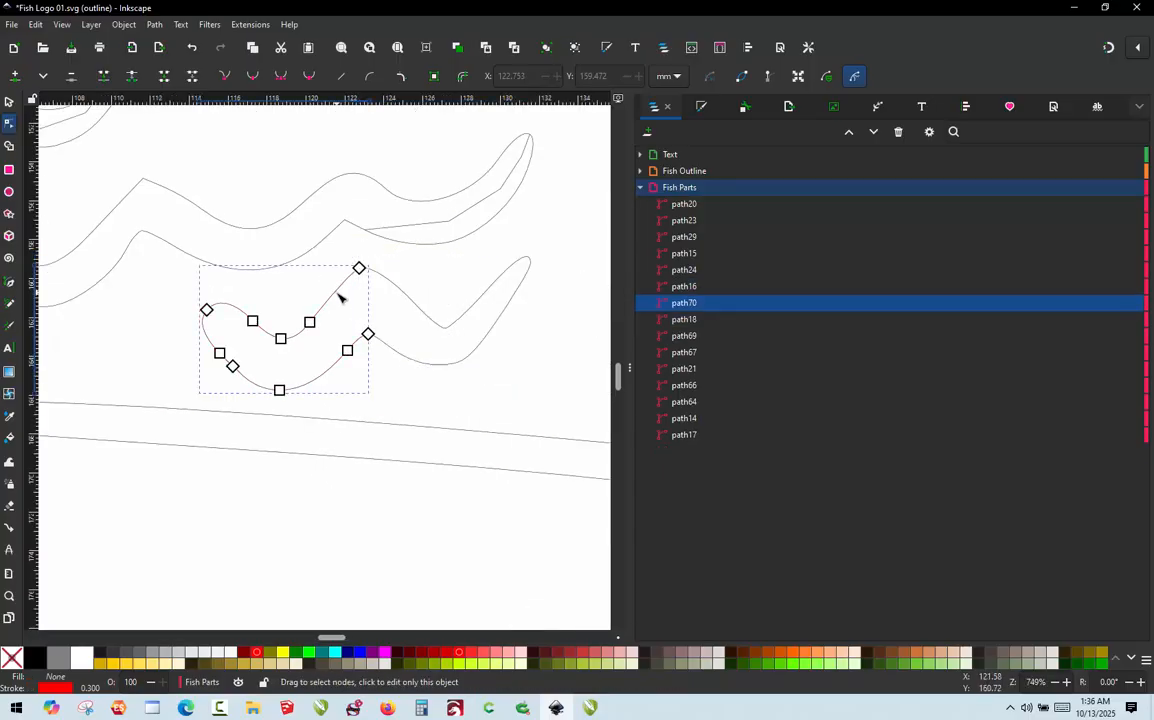
click(415, 229)
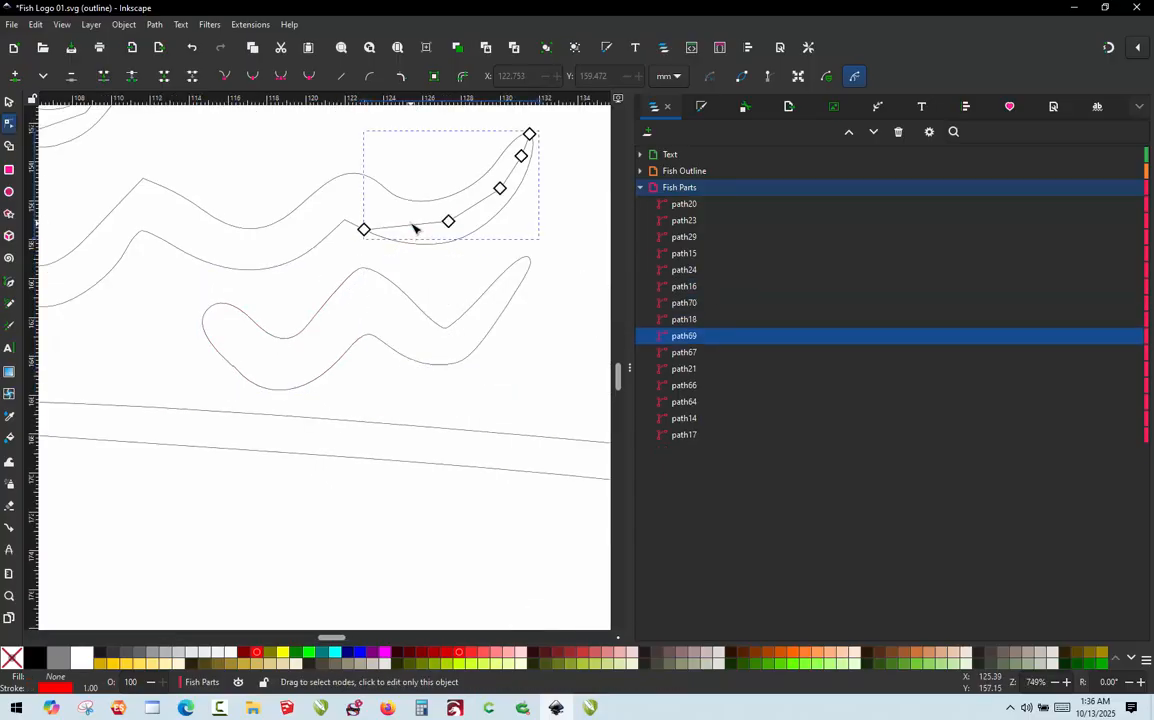
click(342, 289)
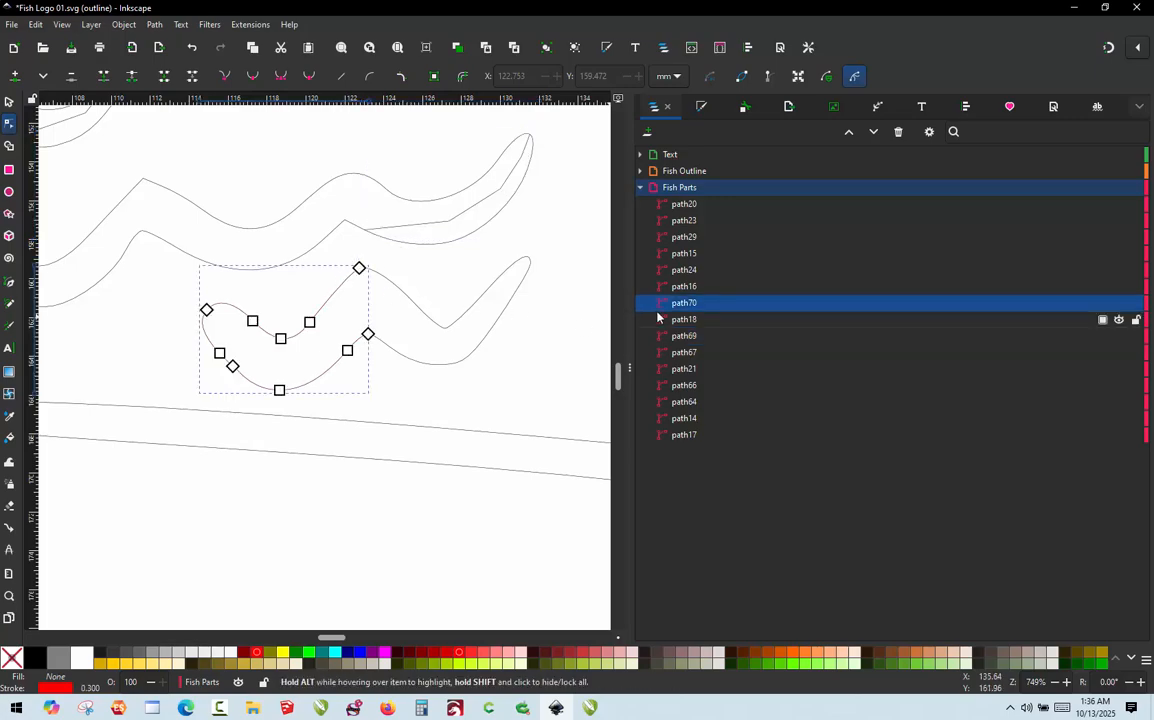
drag(697, 303, 713, 334)
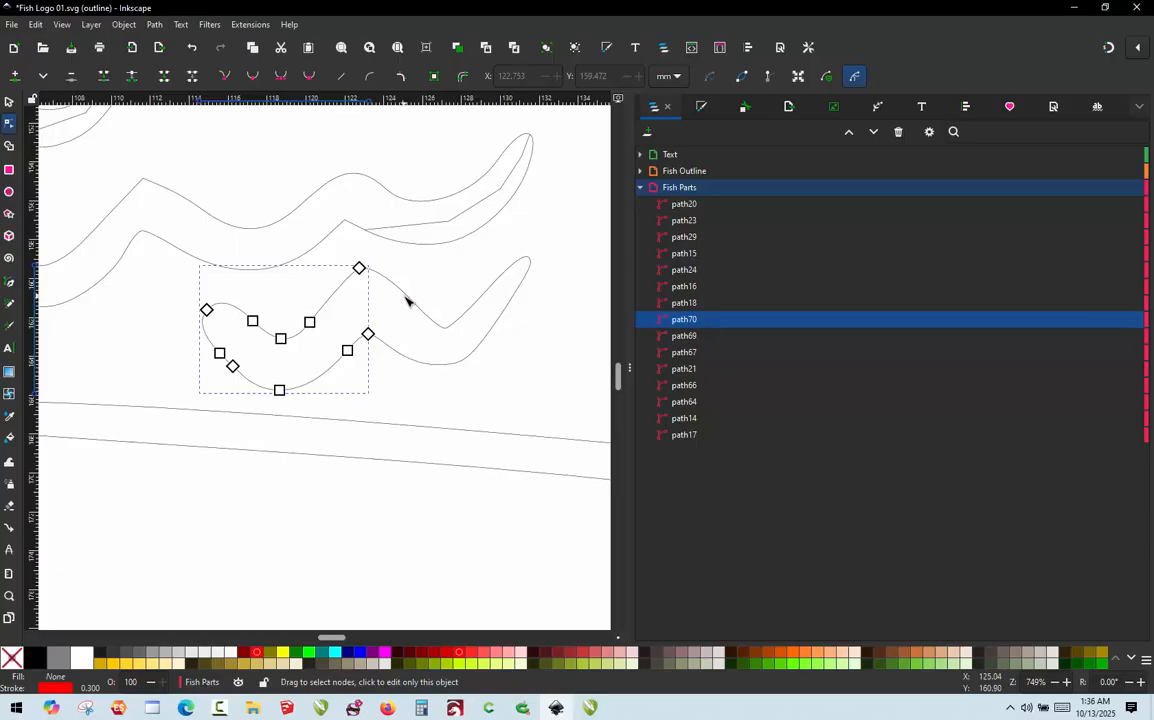
click(407, 300)
drag(699, 287, 699, 313)
click(687, 288)
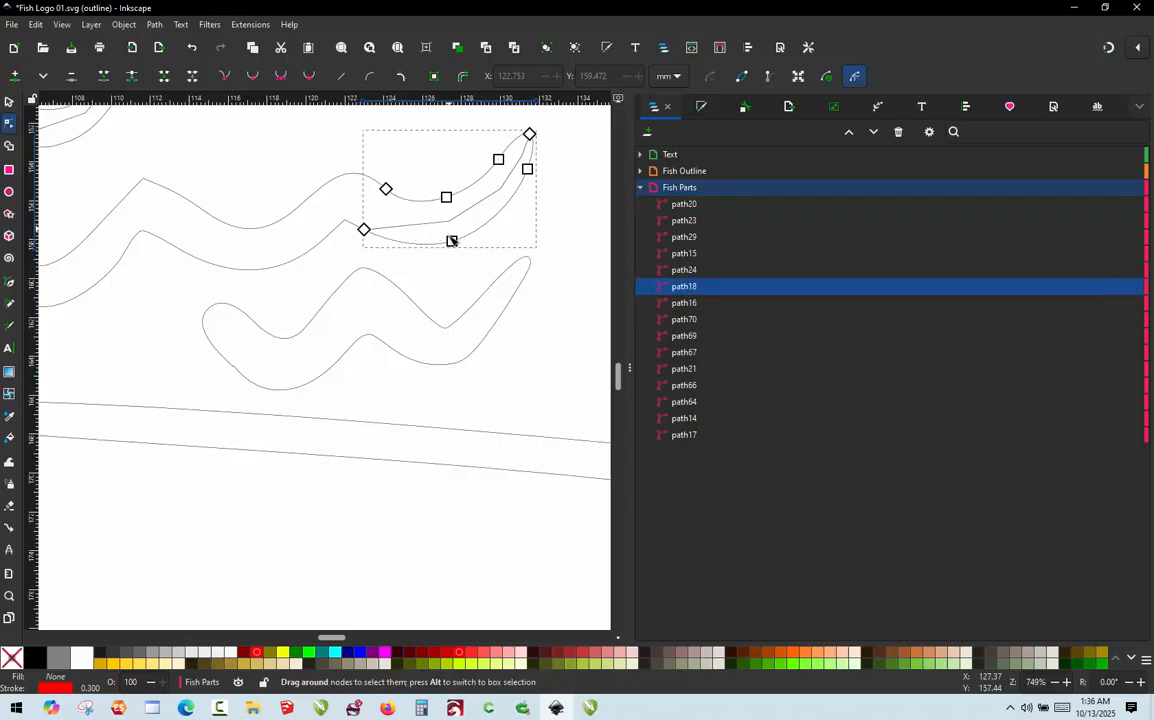
drag(701, 303, 702, 344)
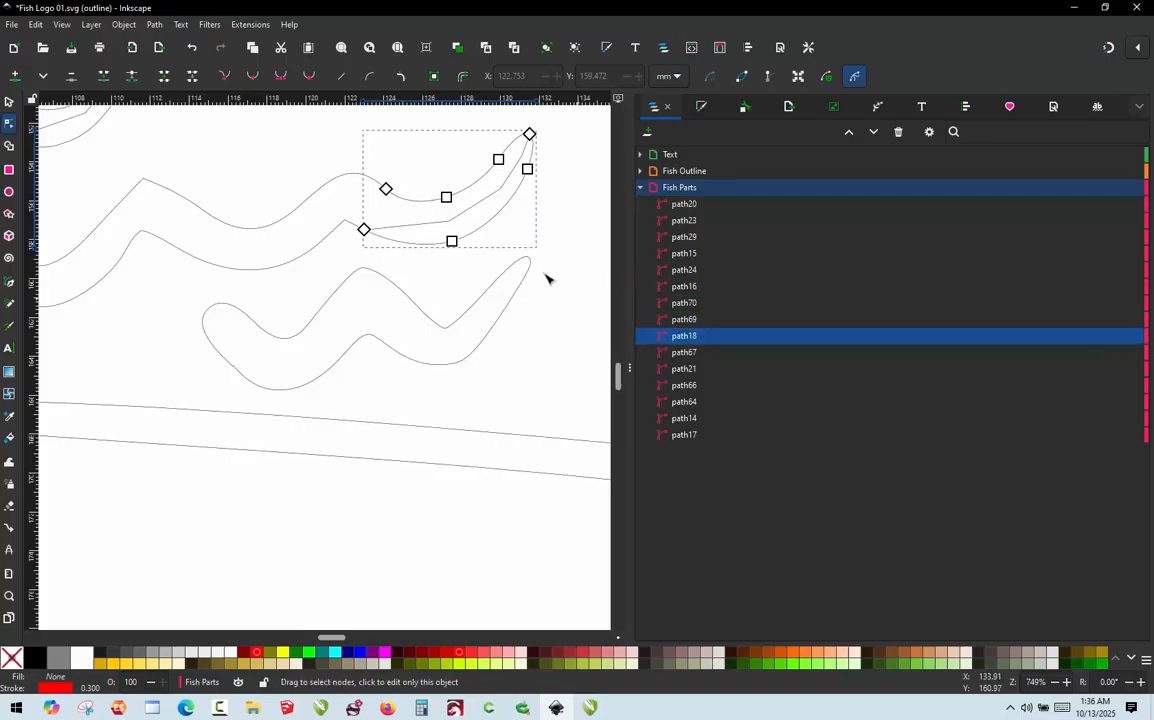
- Move the short head-side section (path18) back above the connecting stroke (path69) in the object order
click(424, 252)
click(417, 231)
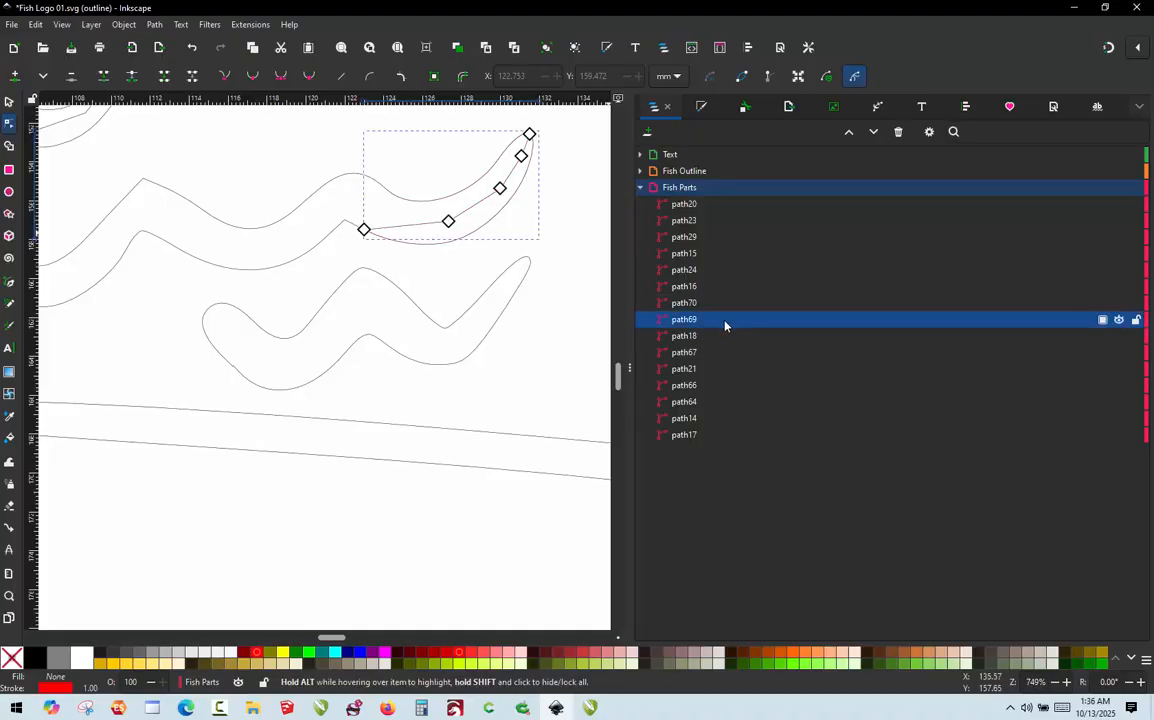
click(687, 337)
drag(687, 341, 695, 317)
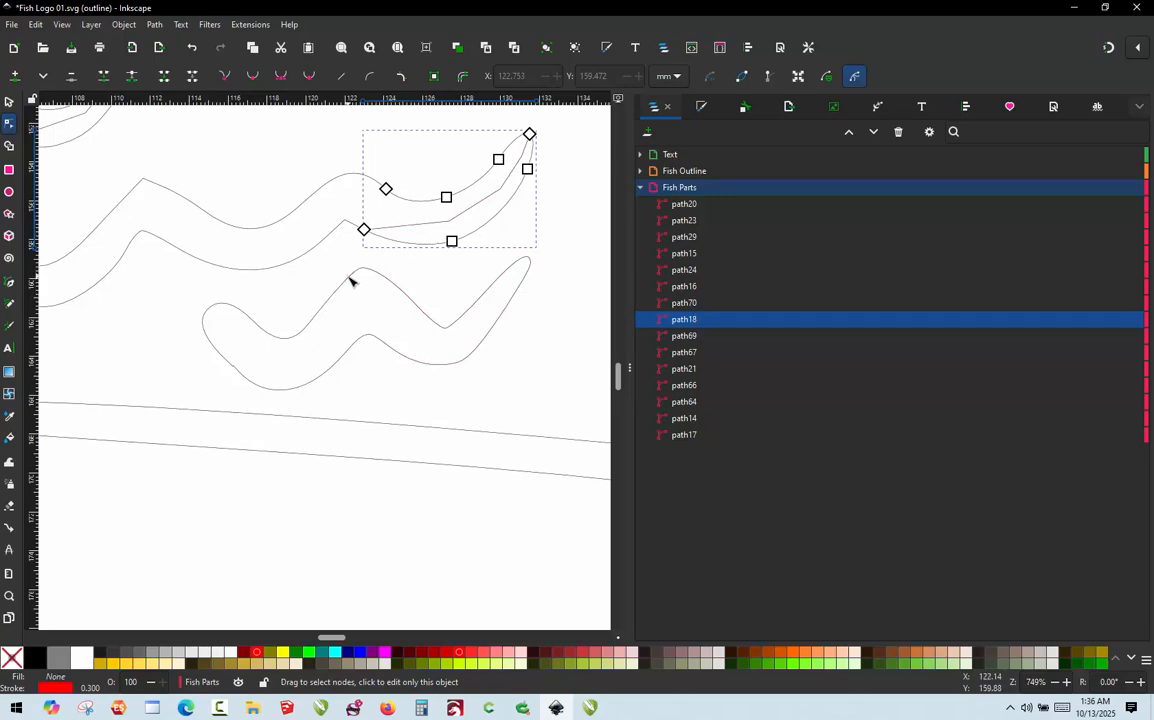
- Open the embroidery parameters of the small column's tail-side half (path70) and enable Custom satin column
click(350, 281)
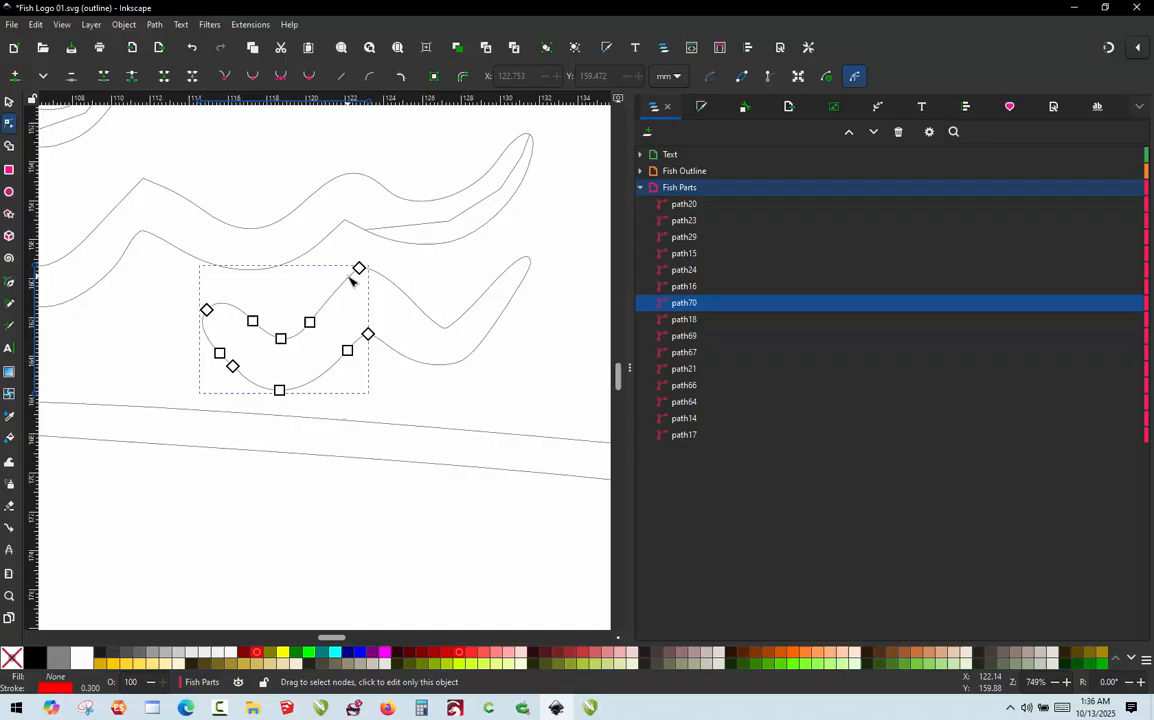
click(399, 291)
click(399, 391)
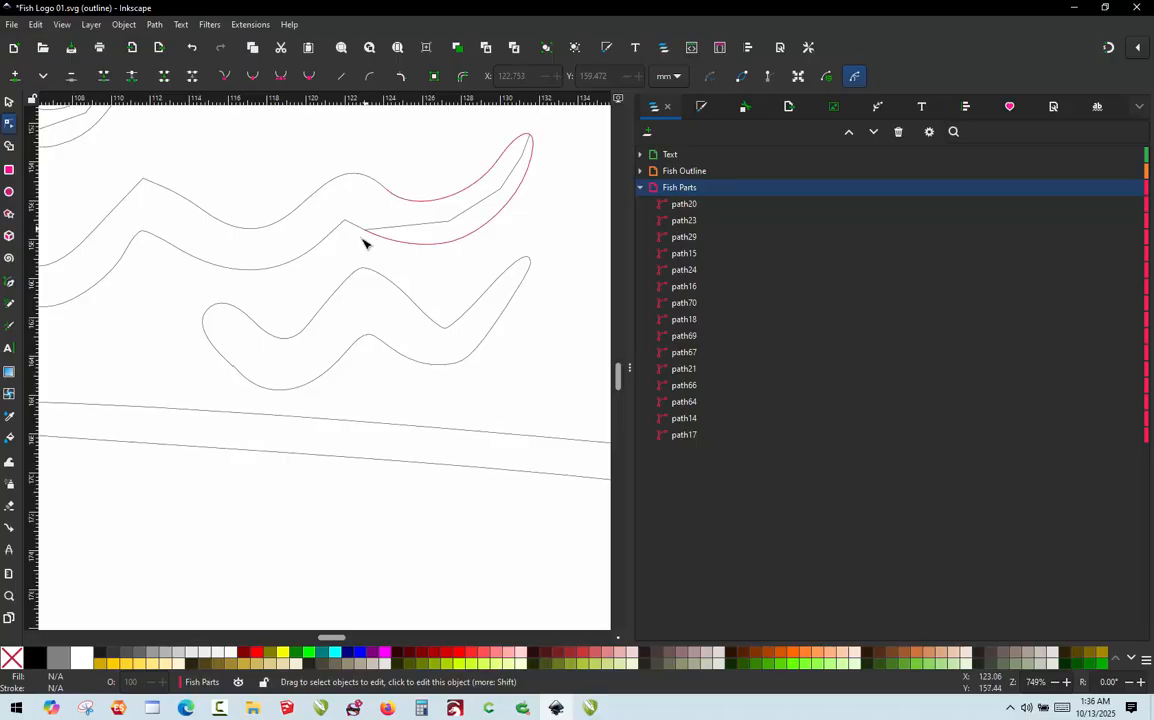
click(349, 286)
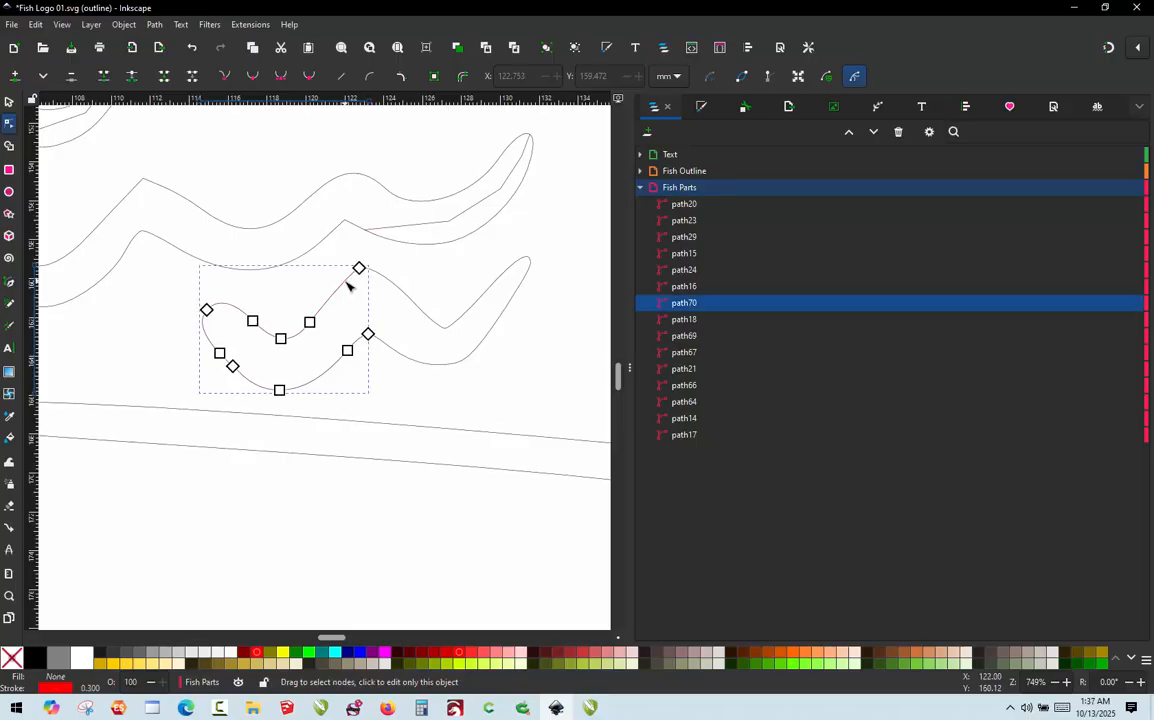
key(alt+q)
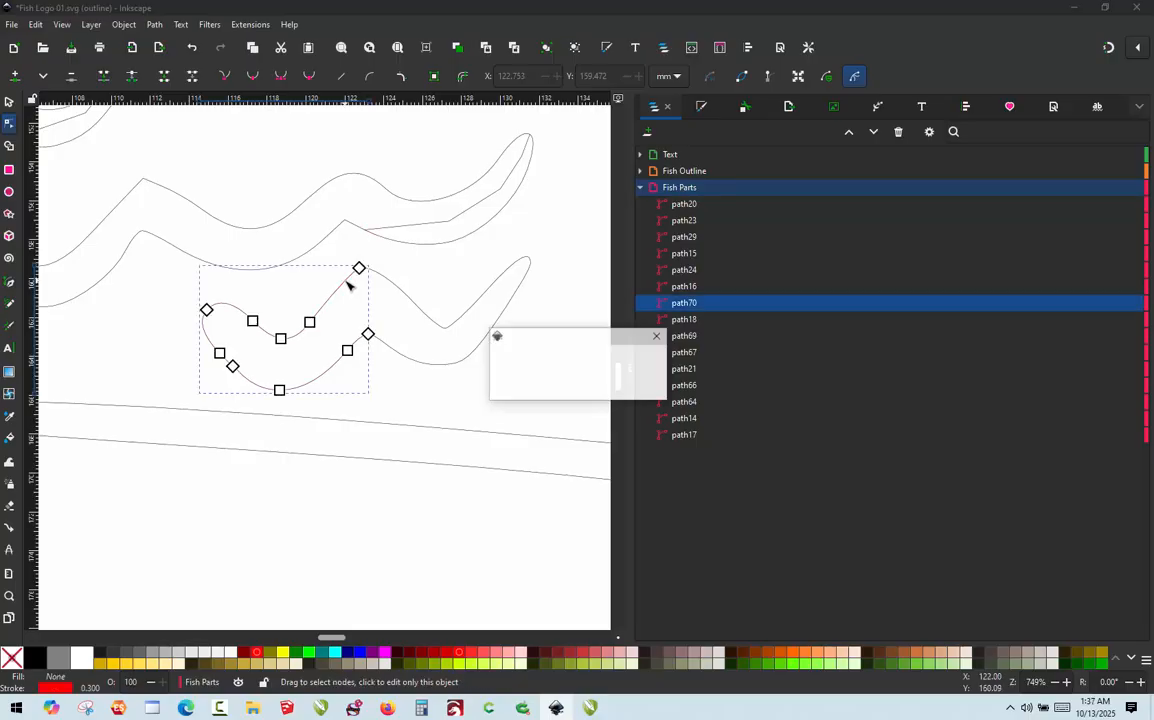
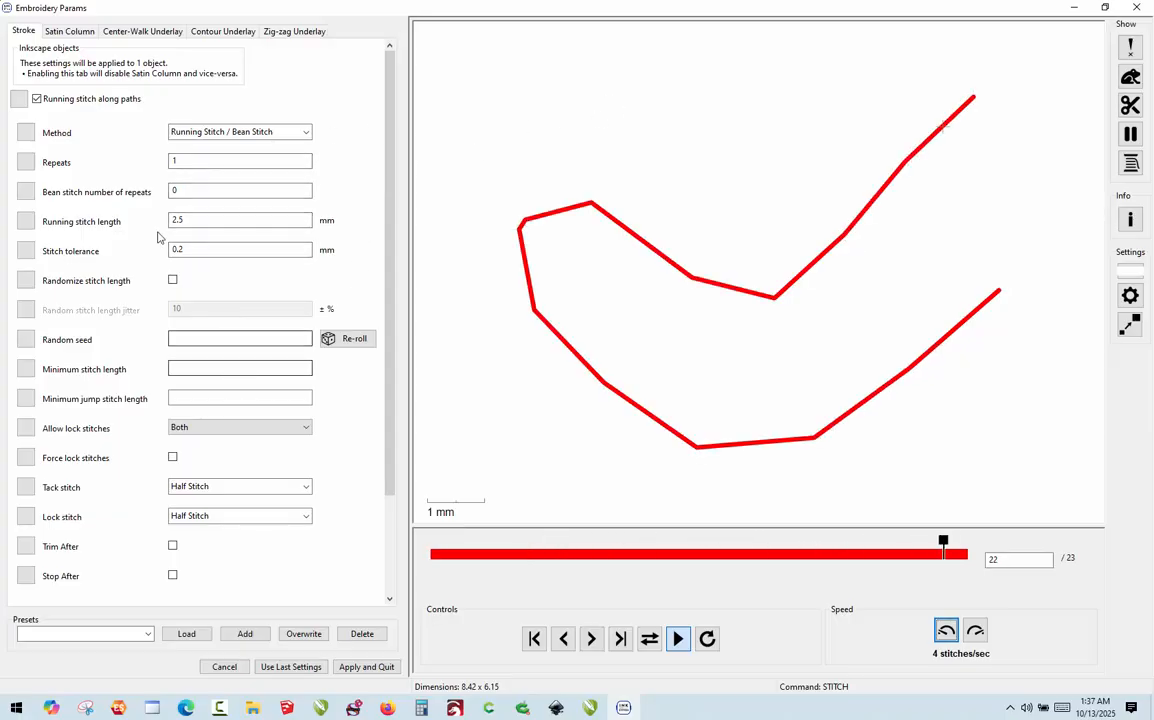
click(65, 31)
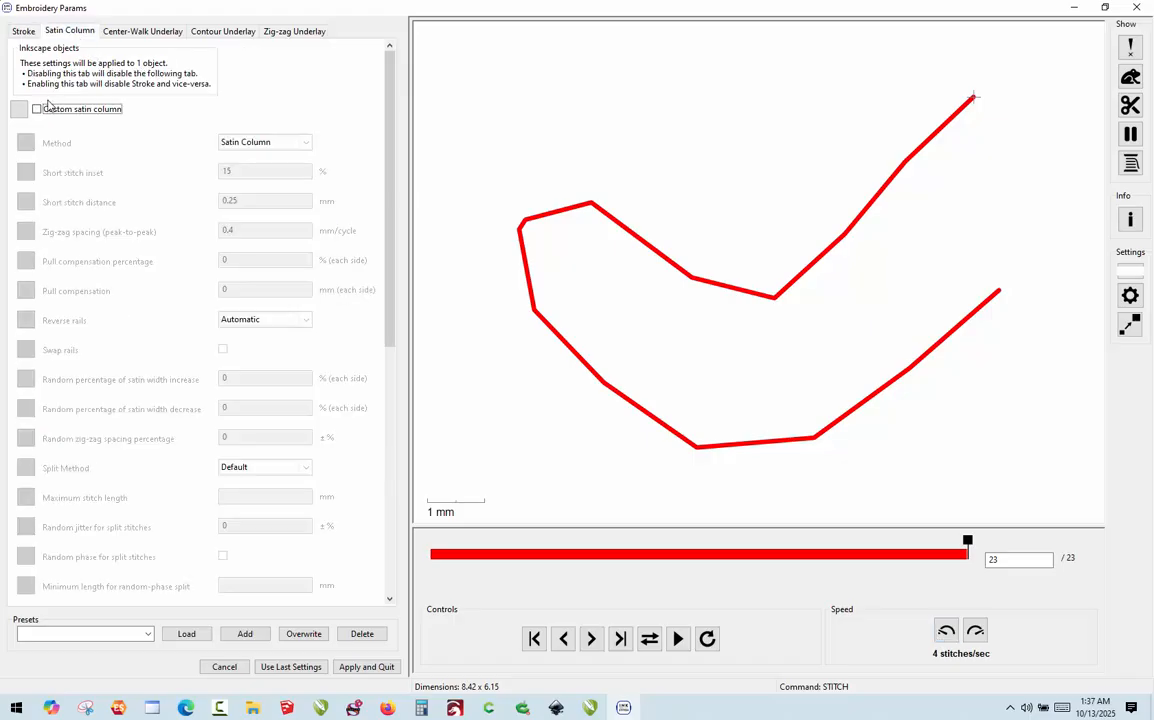
click(37, 110)
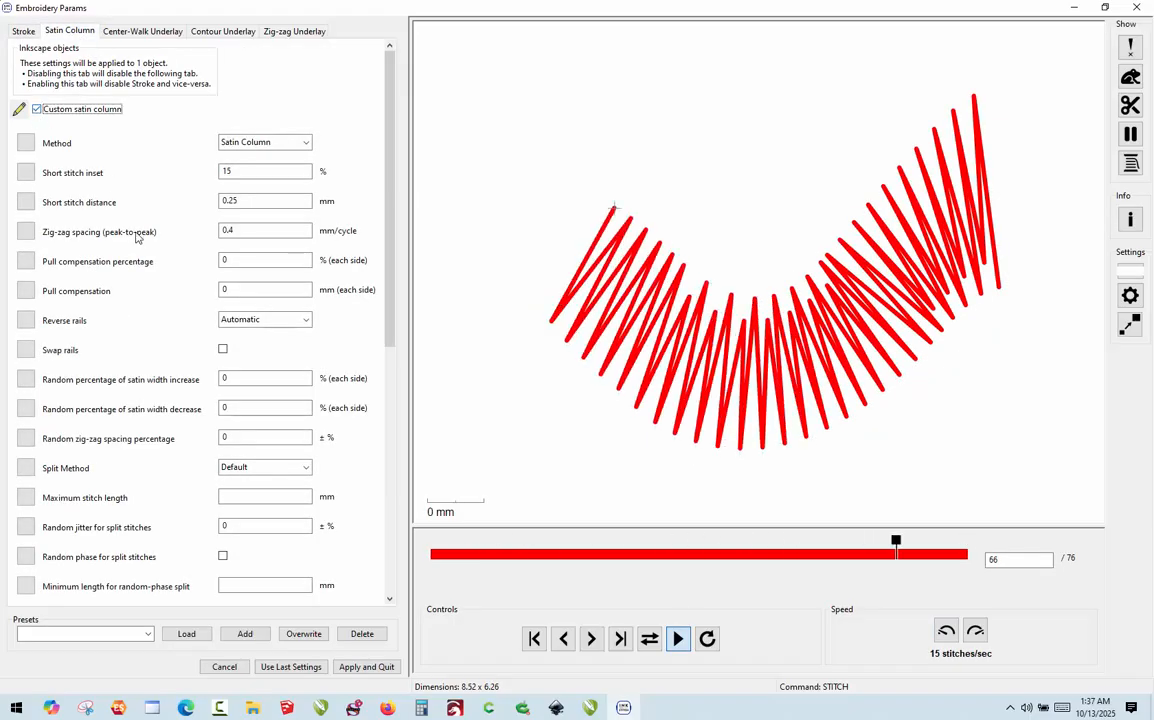
- Swap the rails of the small column's tail-side half (path70) and apply its embroidery settings
click(223, 350)
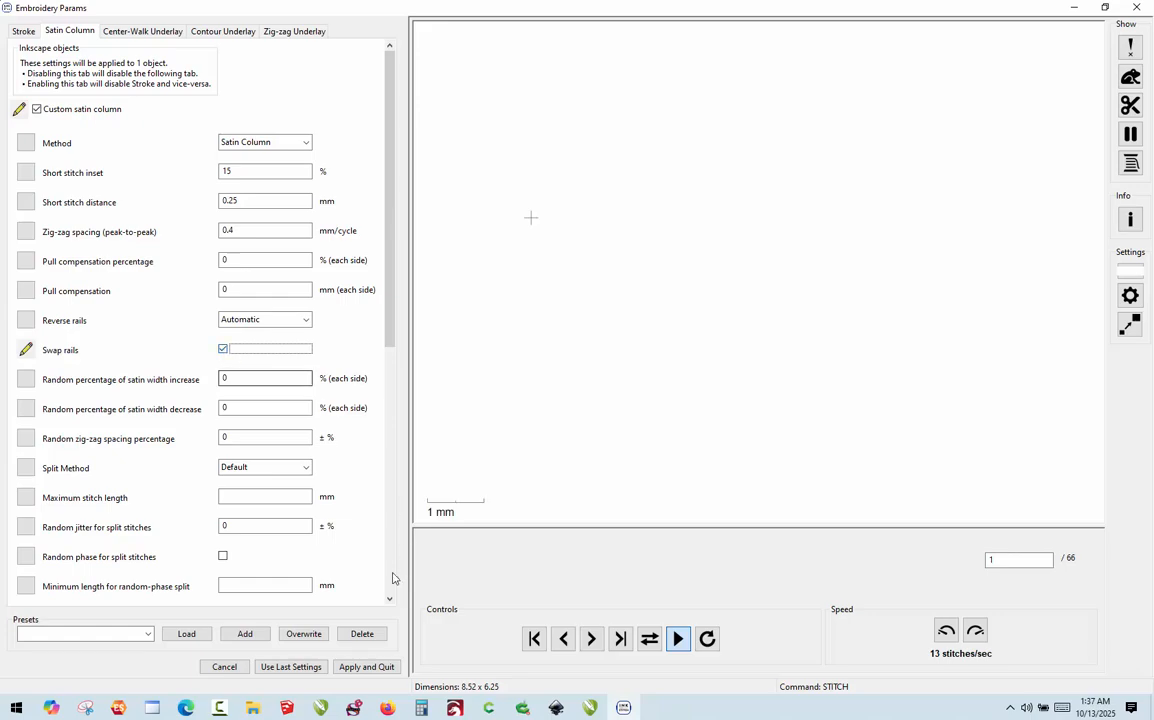
click(394, 667)
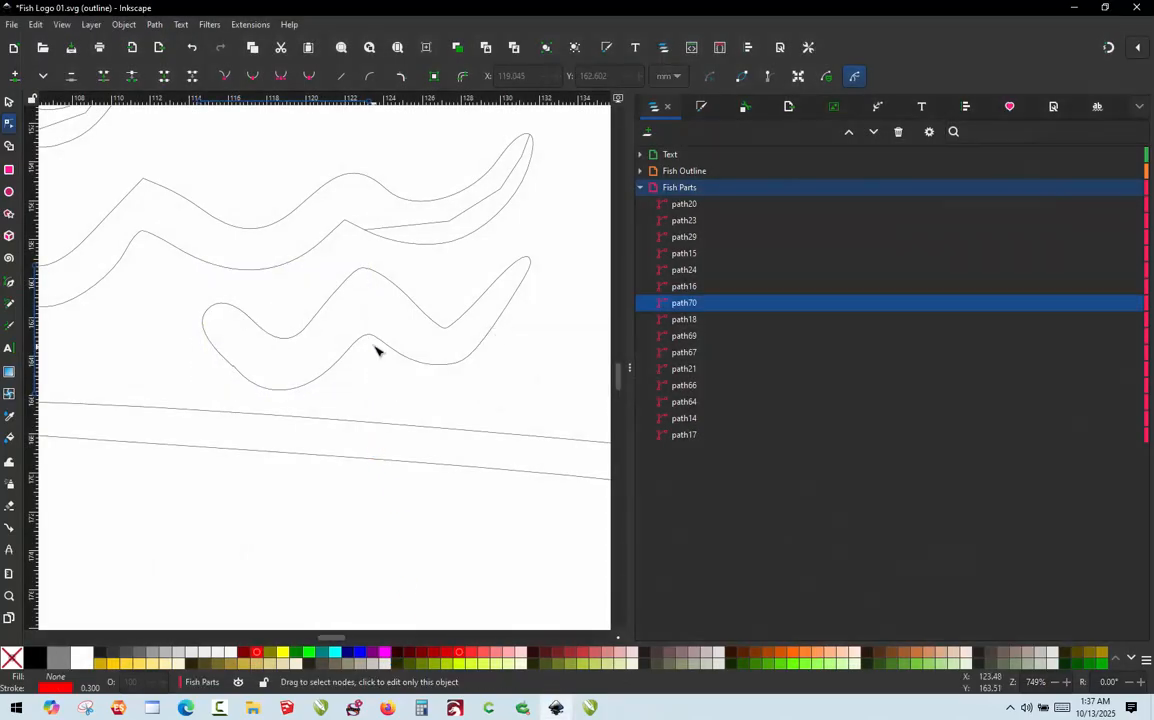
- Set the small column's head-side half (path16) as a custom satin column with swapped rails and apply the settings
click(386, 347)
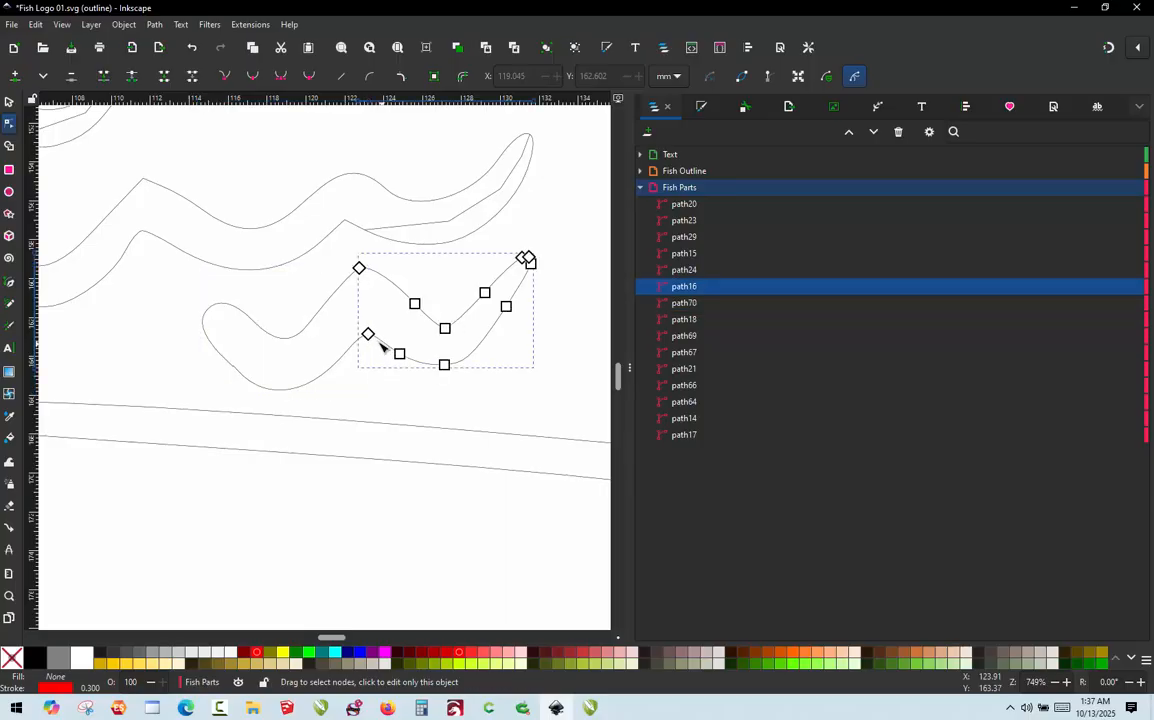
scroll(265, 305, down, 3)
scroll(475, 251, up, 2)
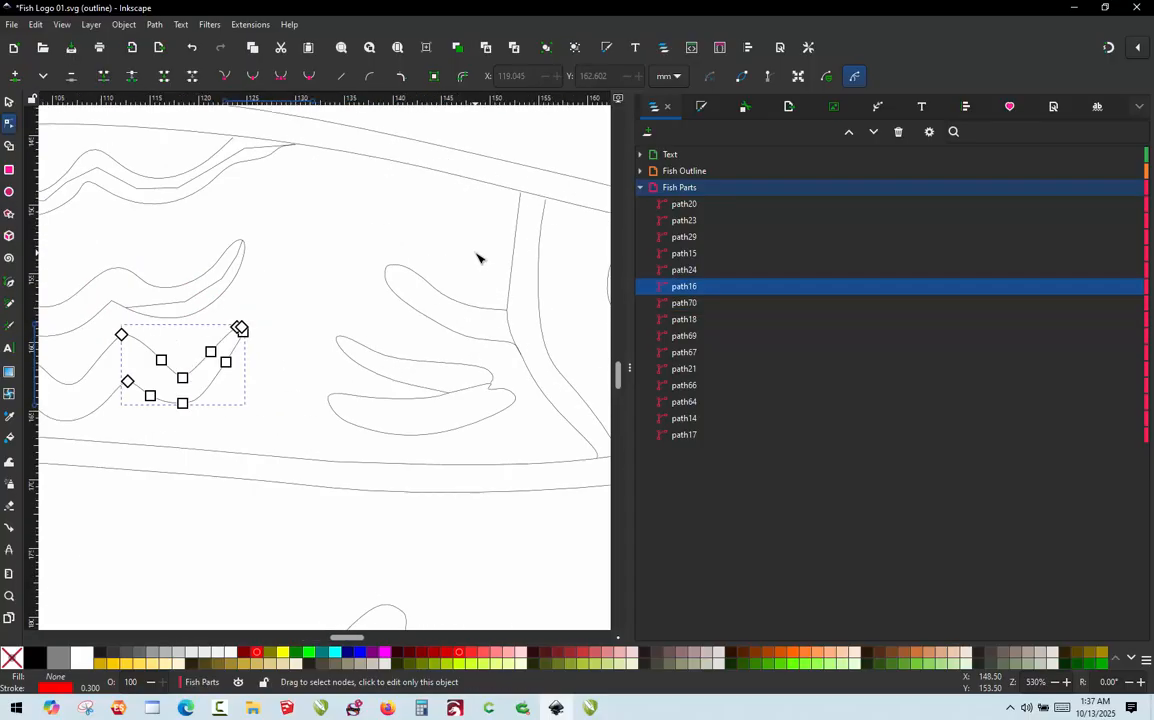
scroll(477, 258, down, 1)
click(309, 309)
scroll(330, 322, up, 2)
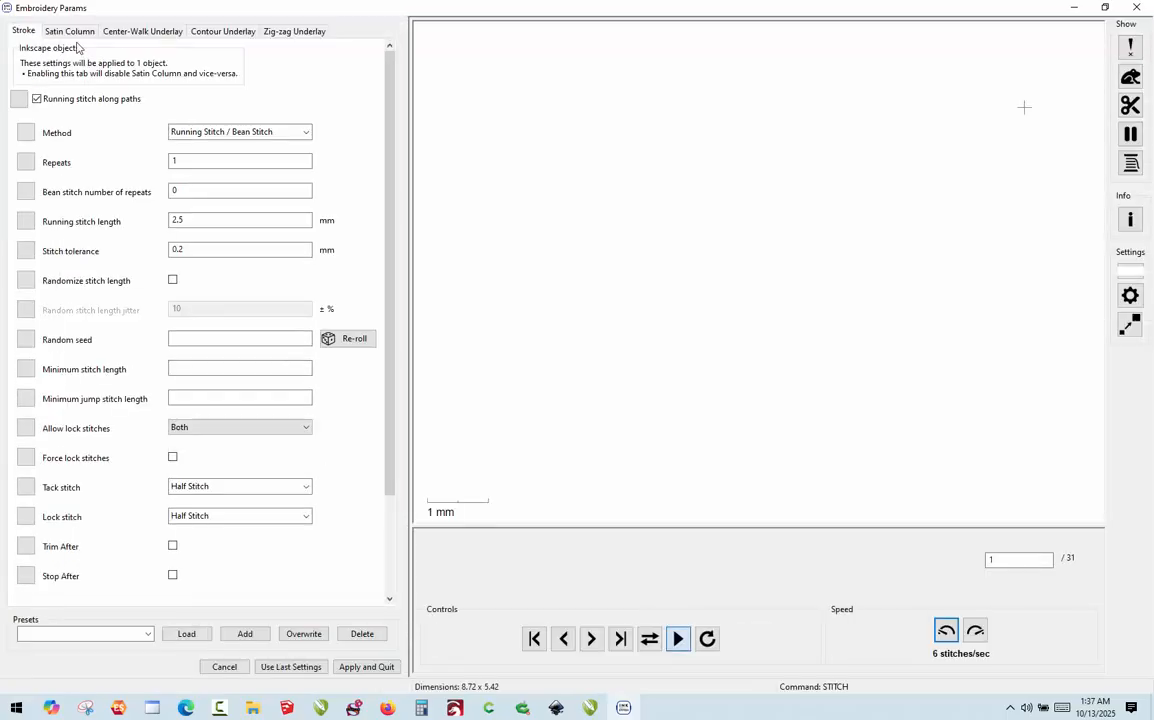
click(72, 32)
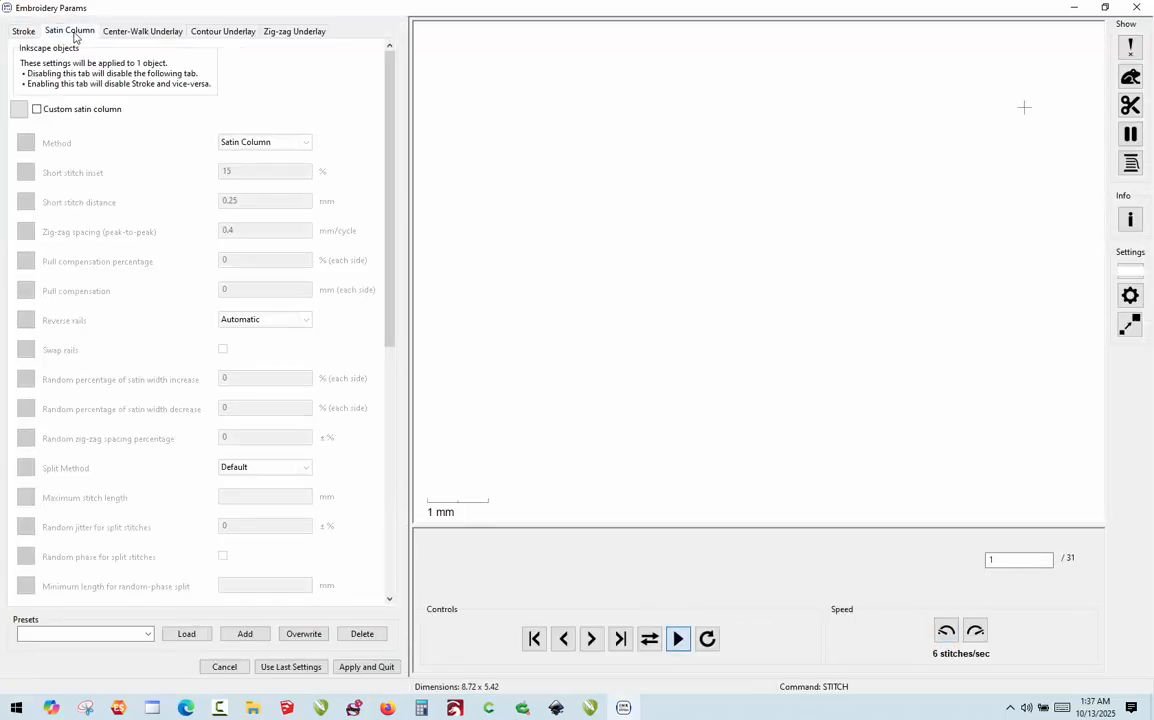
click(36, 109)
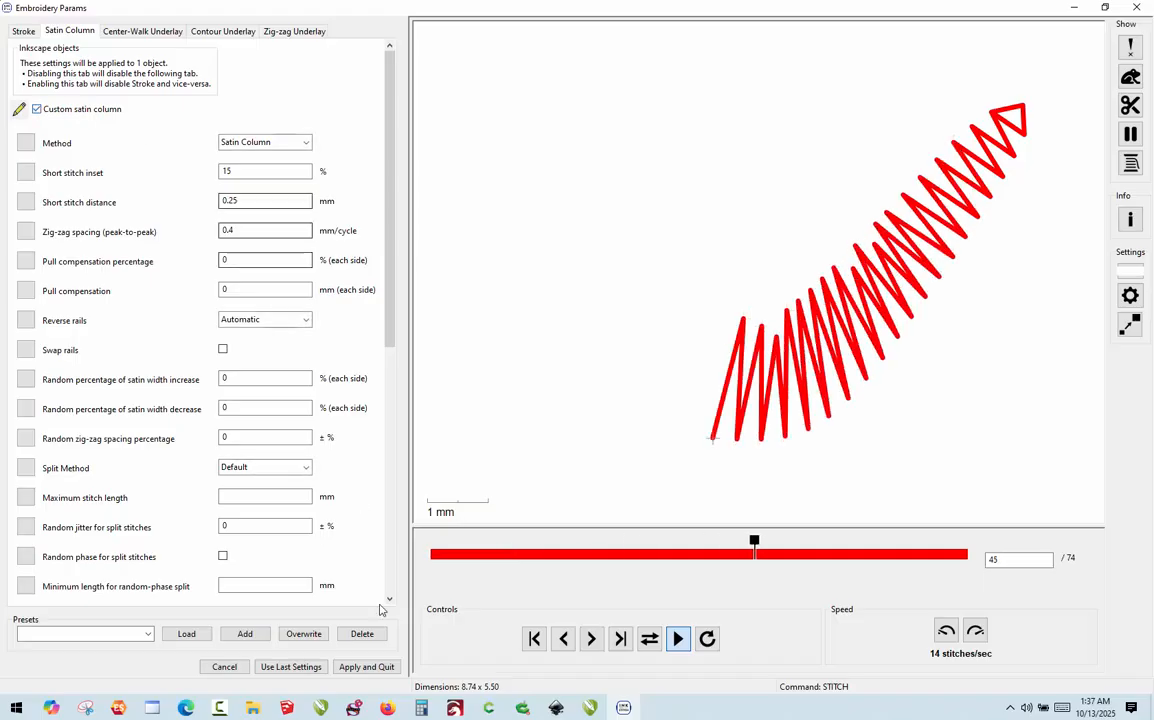
click(222, 349)
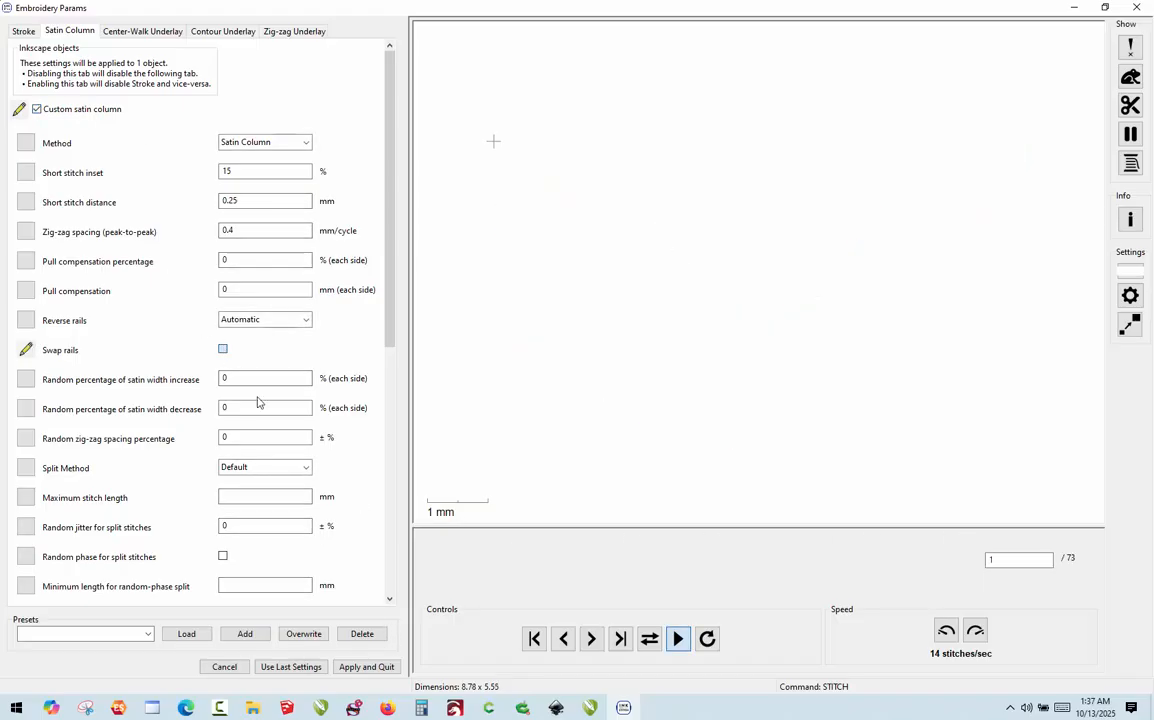
click(372, 667)
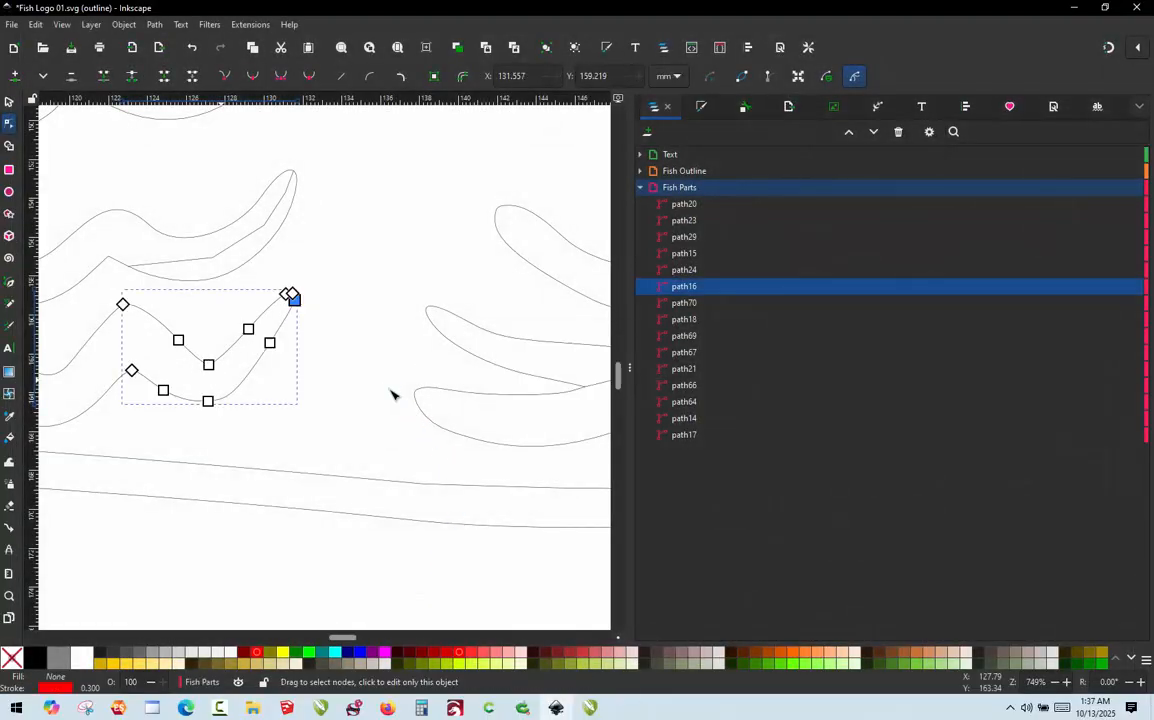
- Convert the jump between path70 and path18 to a stroke, connecting all jumps not shorter than 2.00 mm
scroll(417, 375, down, 3)
scroll(299, 363, up, 5)
scroll(528, 258, down, 2)
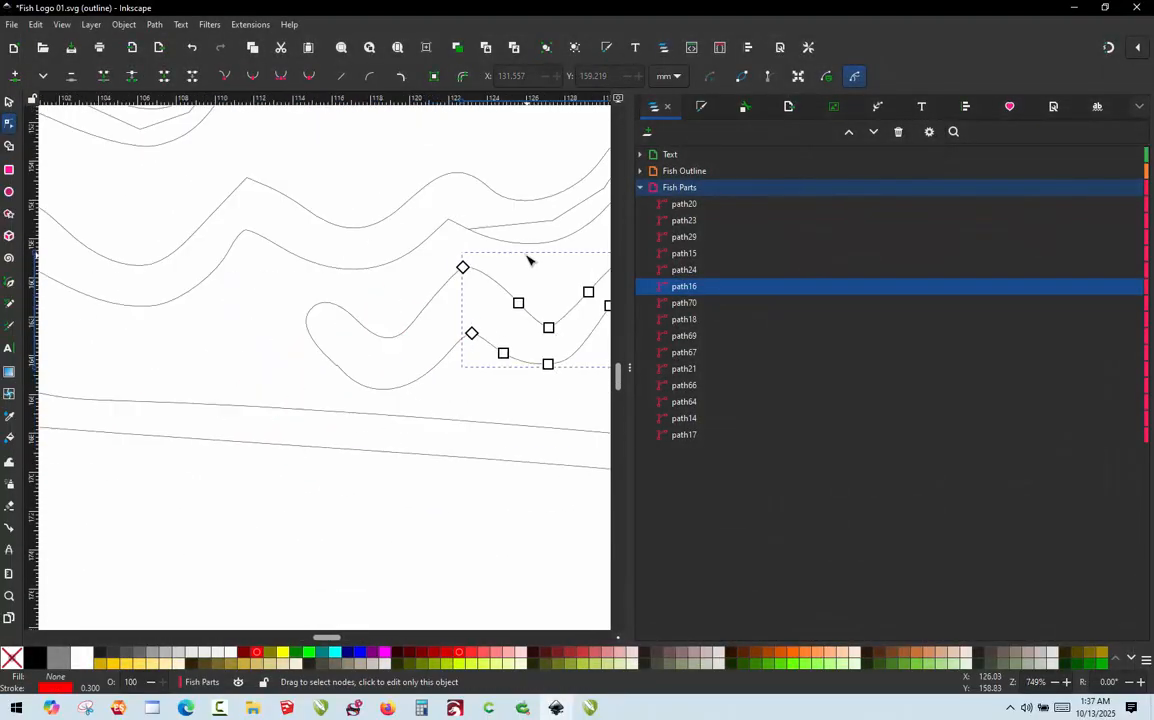
click(484, 268)
scroll(499, 251, up, 1)
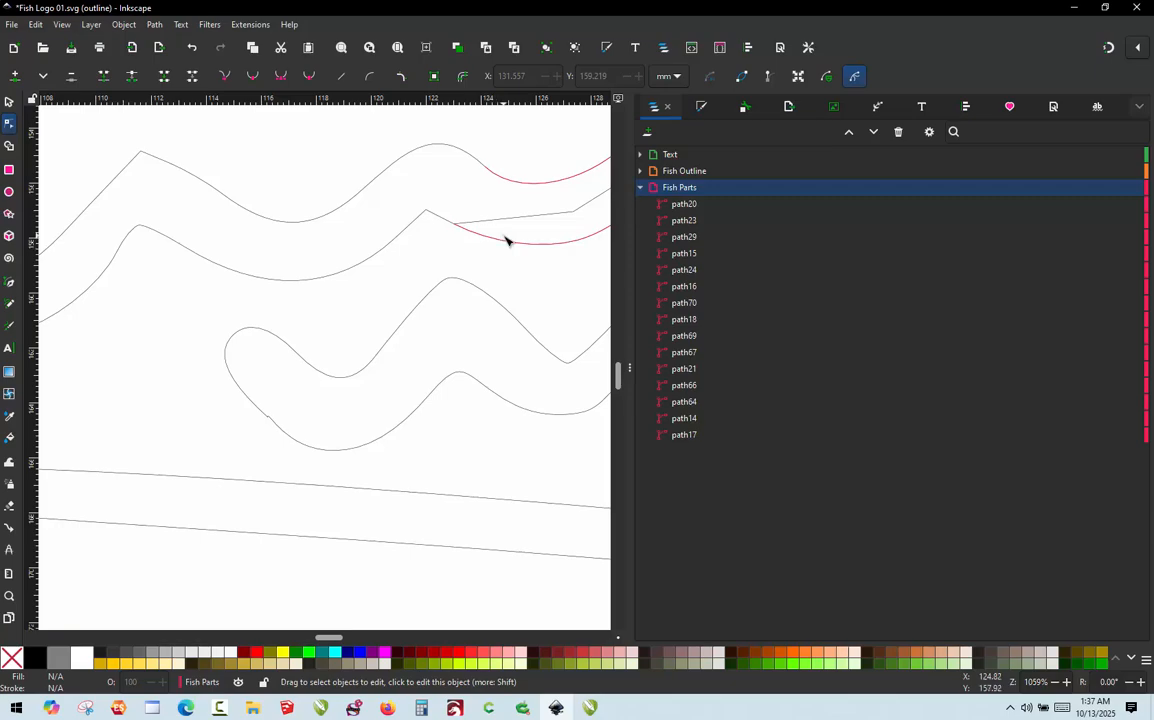
click(505, 243)
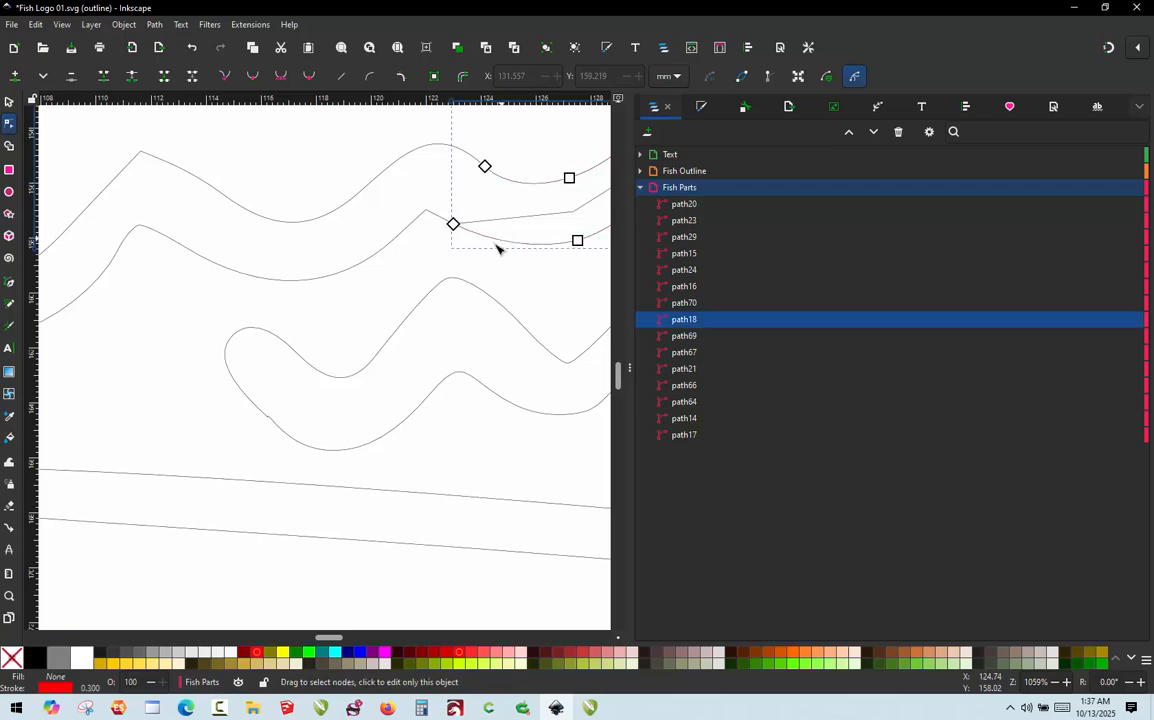
click(421, 309)
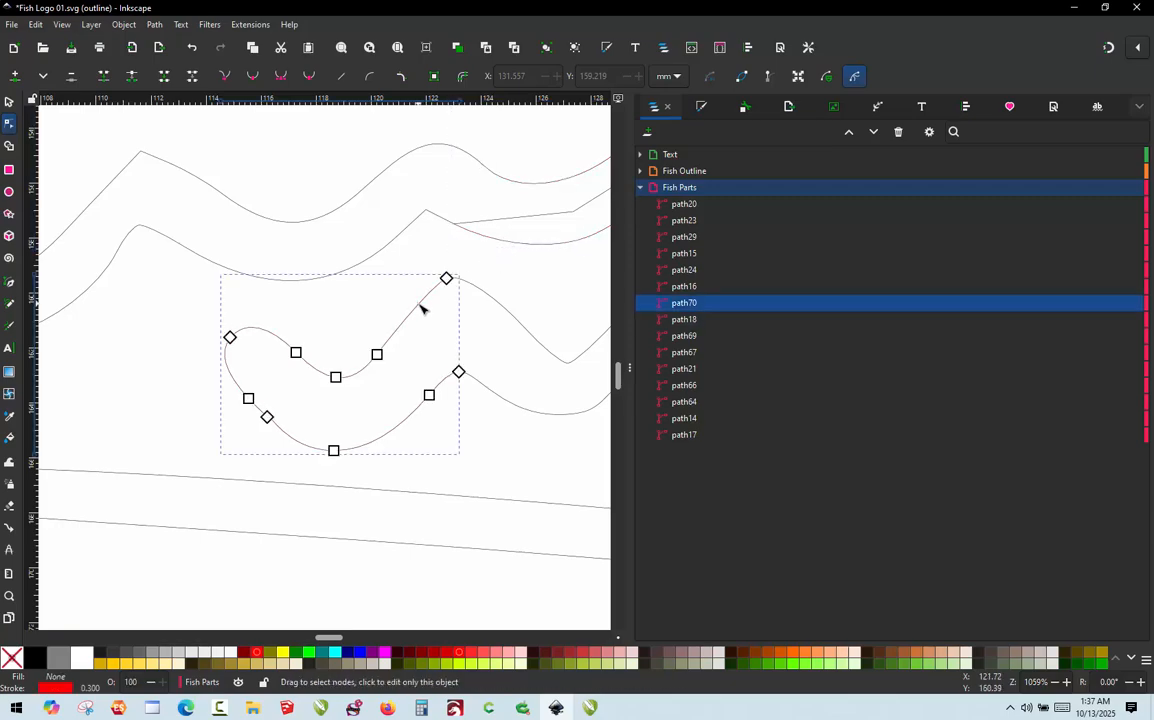
click(510, 245)
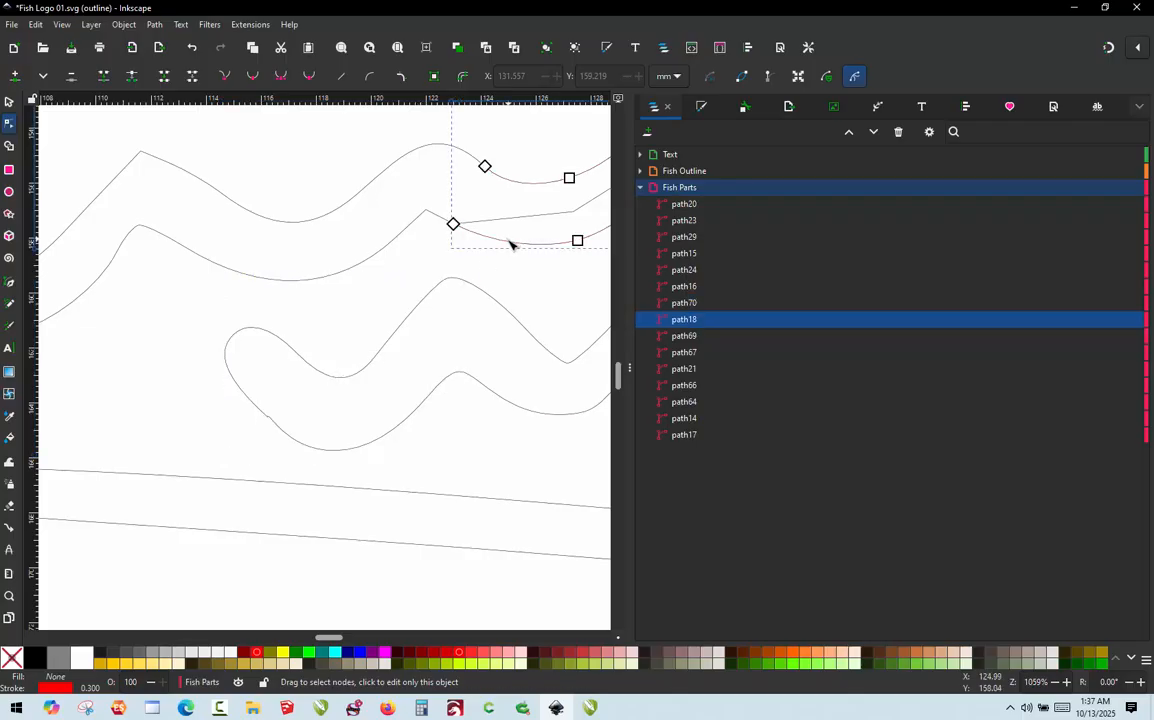
shift+click(430, 299)
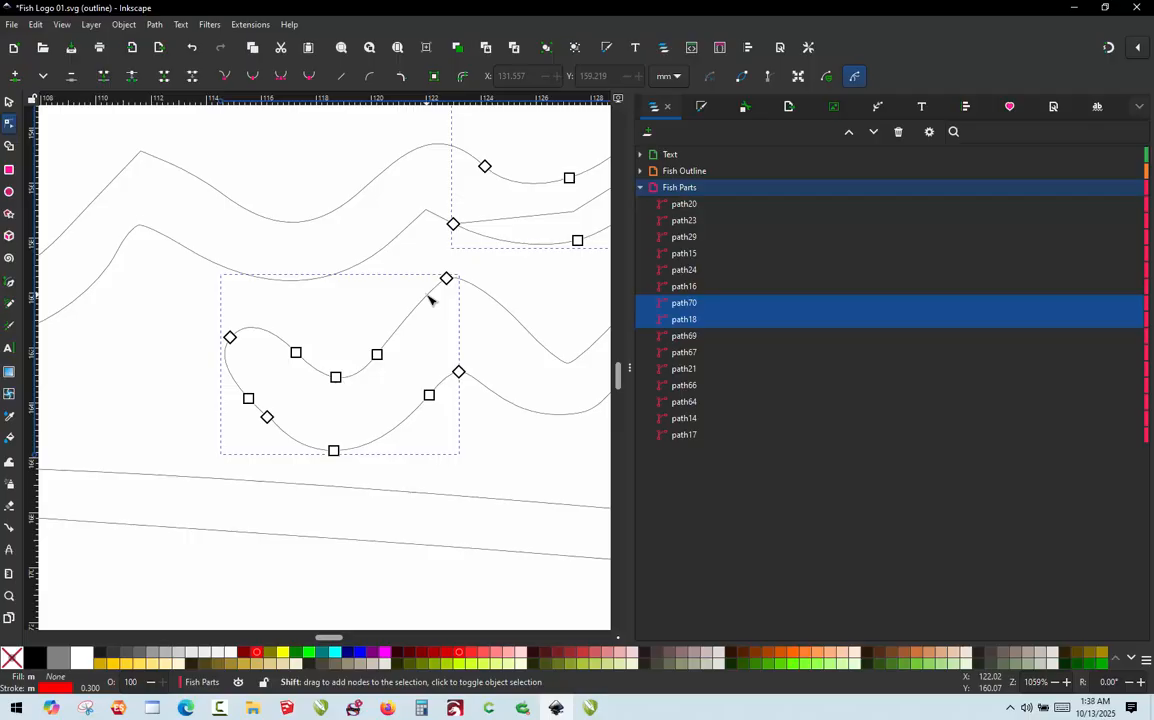
key(alt+shift+q)
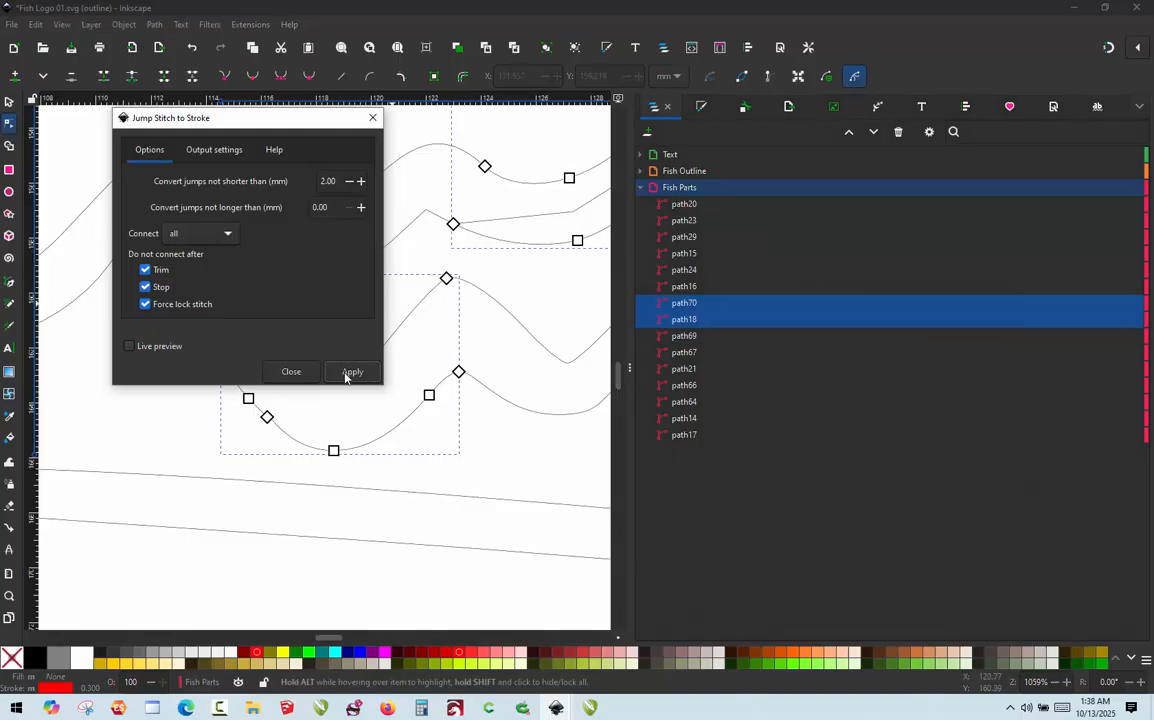
click(352, 372)
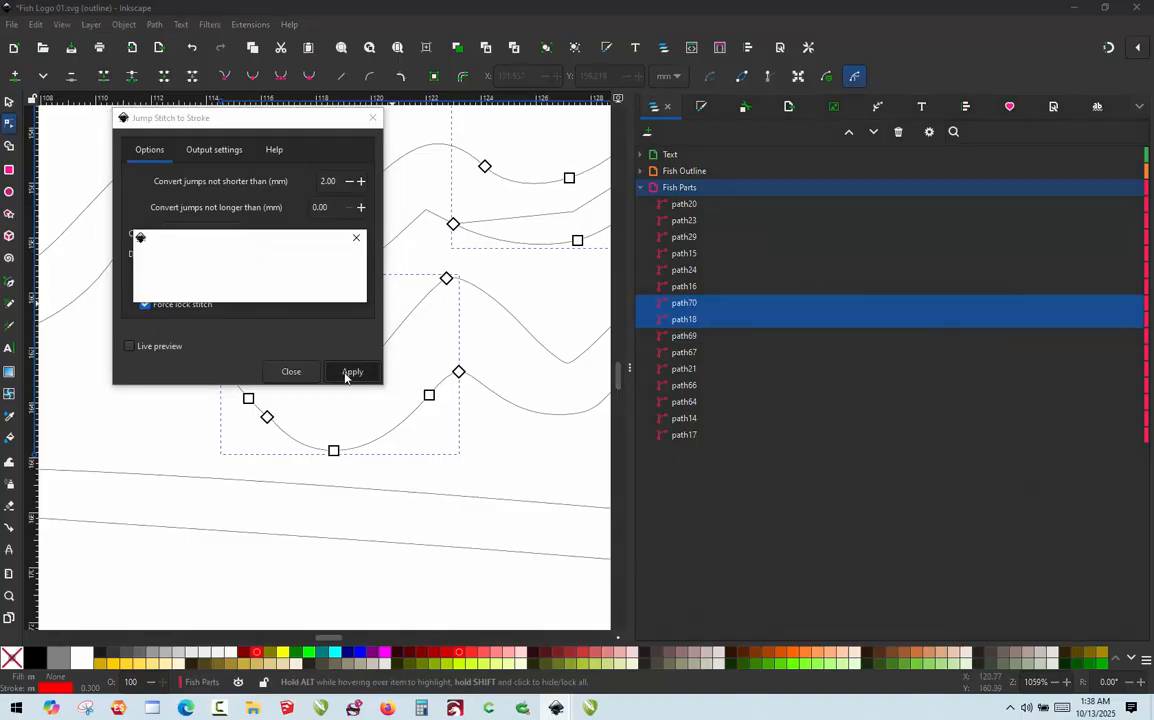
click(372, 119)
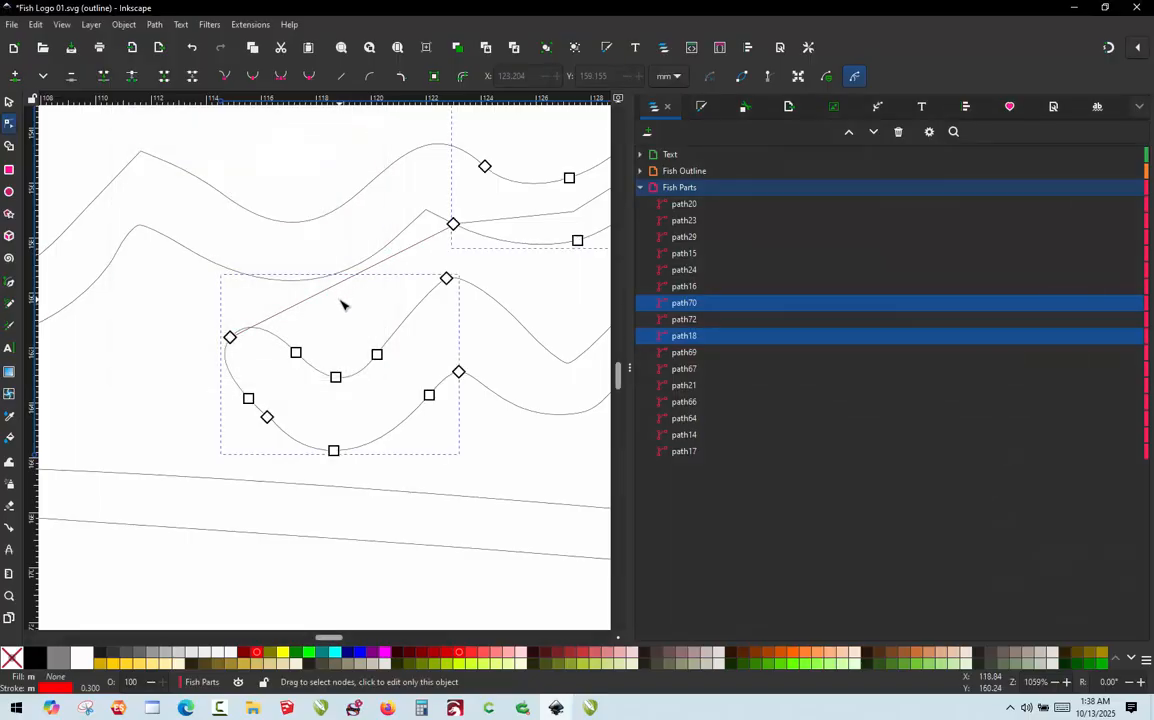
- Add nodes to the new connecting stroke (path72) and move them so it bends down inside the small column's tail-side half
click(332, 302)
click(309, 304)
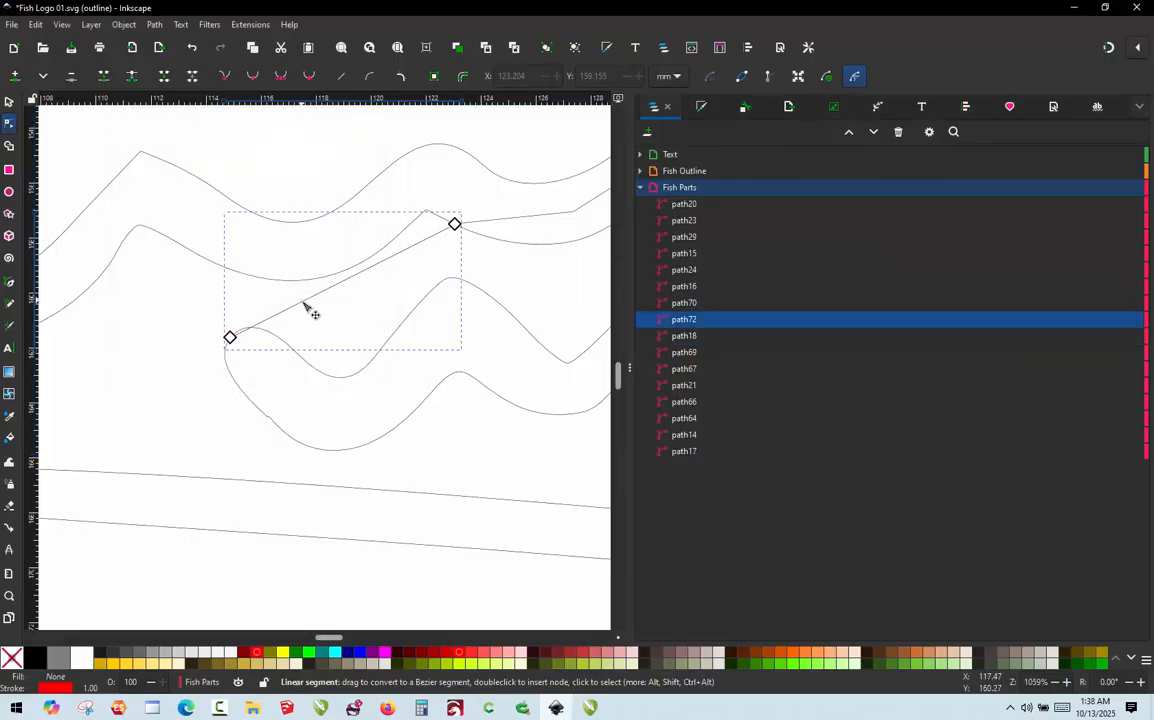
double_click(301, 302)
drag(301, 302, 318, 411)
double_click(303, 339)
double_click(379, 332)
drag(379, 332, 413, 376)
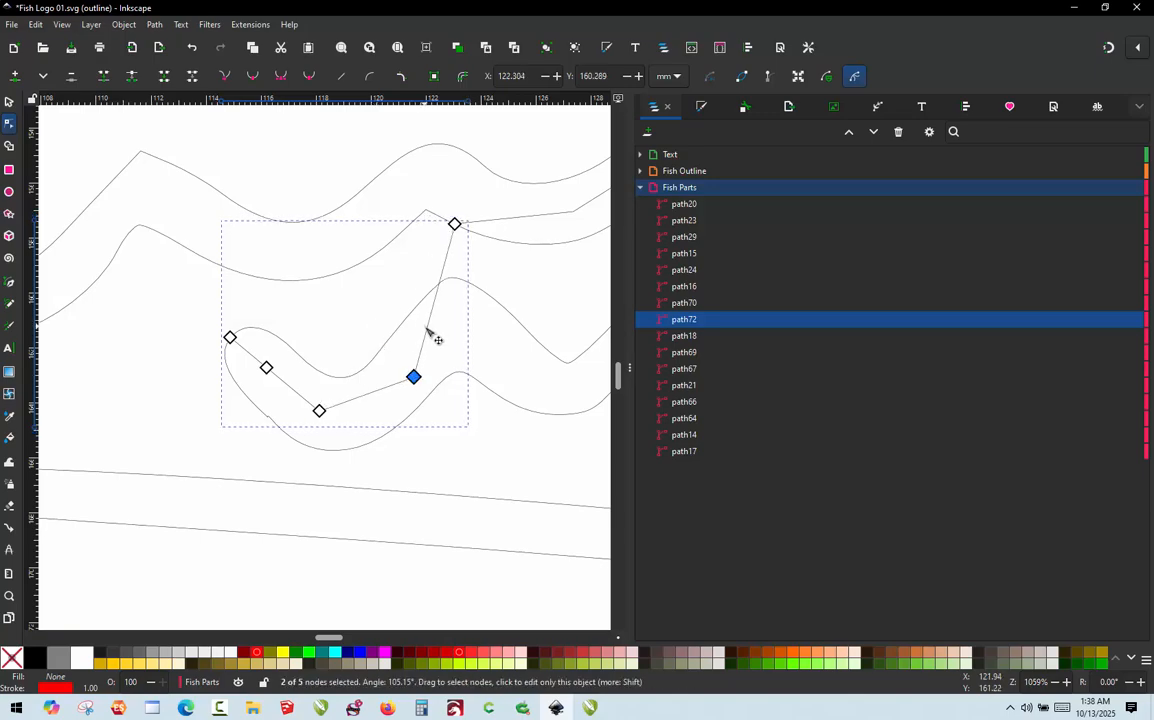
double_click(431, 331)
drag(429, 328, 454, 328)
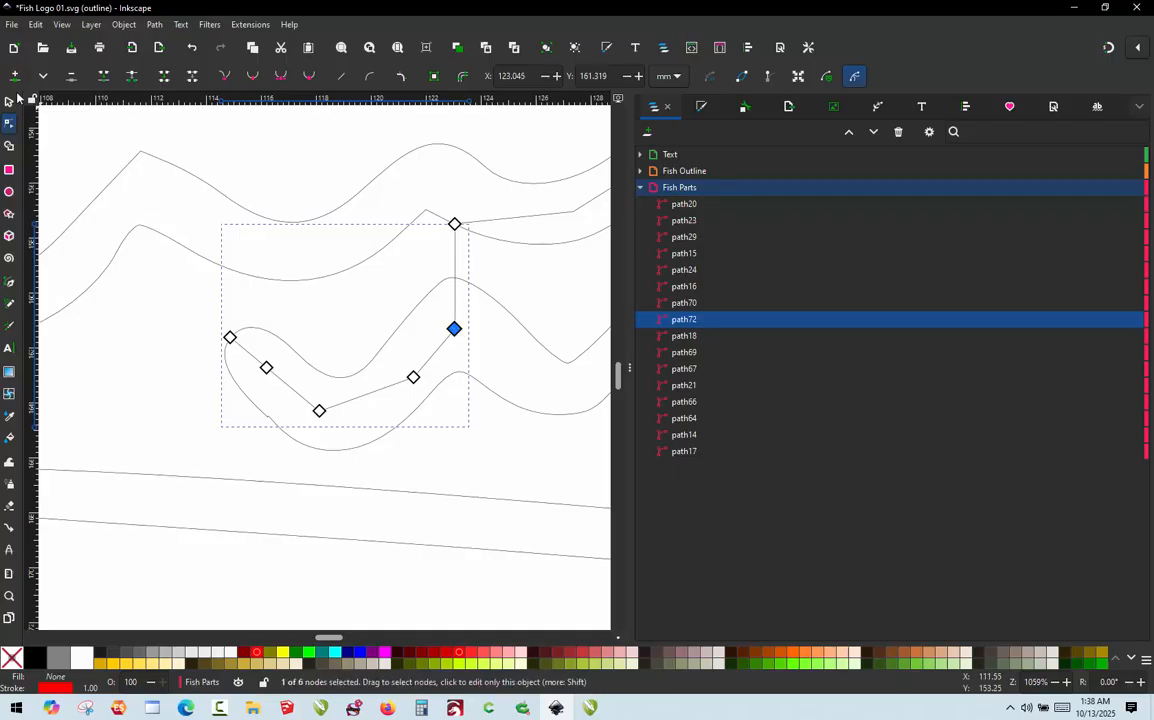
- Preview the stitches of both small column halves (path16, path70) together, checking the stitching order around where they meet
key(s)
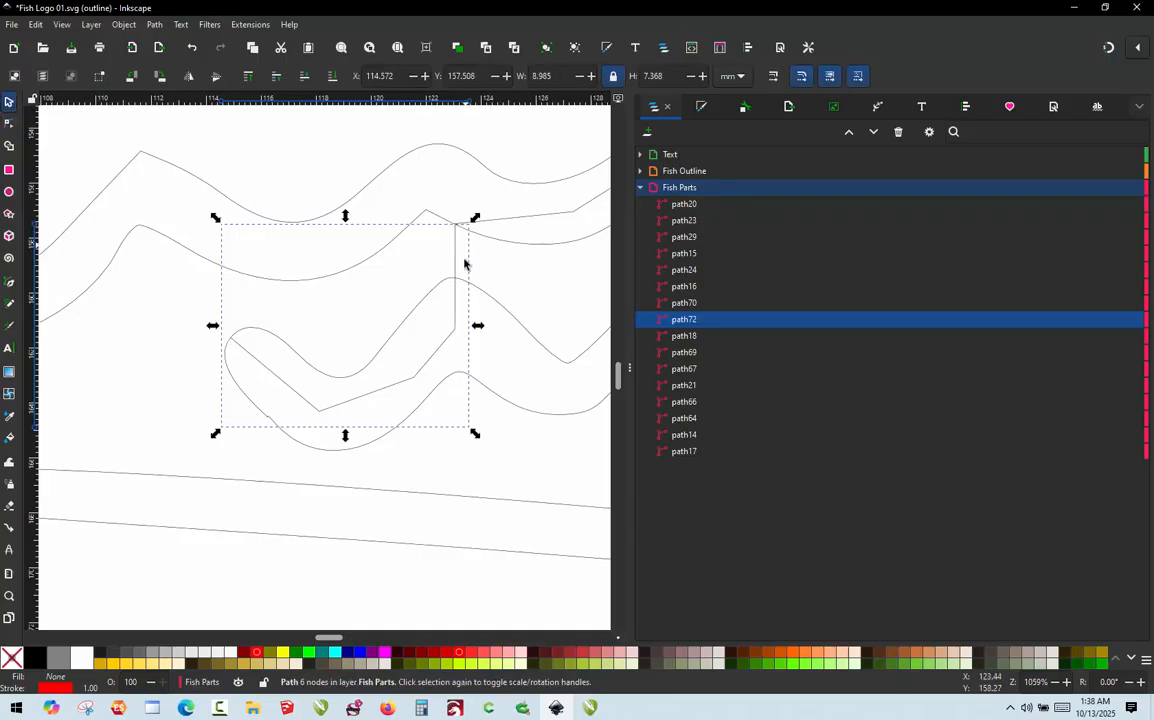
scroll(166, 376, down, 2)
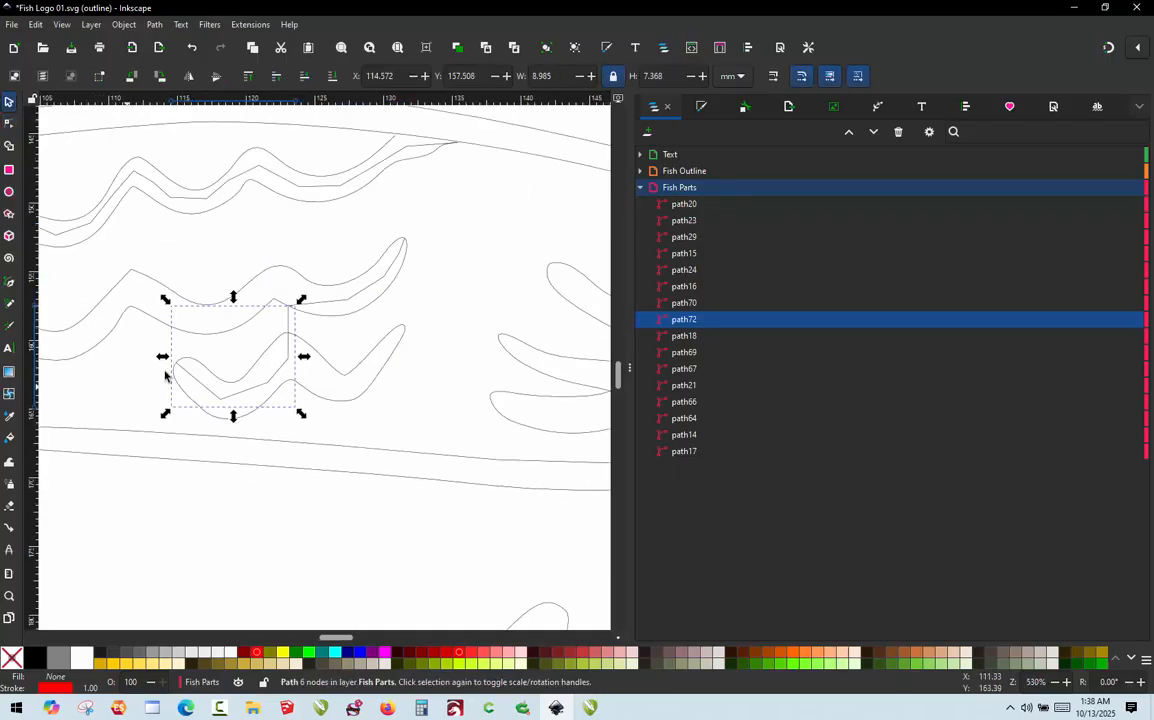
click(264, 358)
shift+click(326, 362)
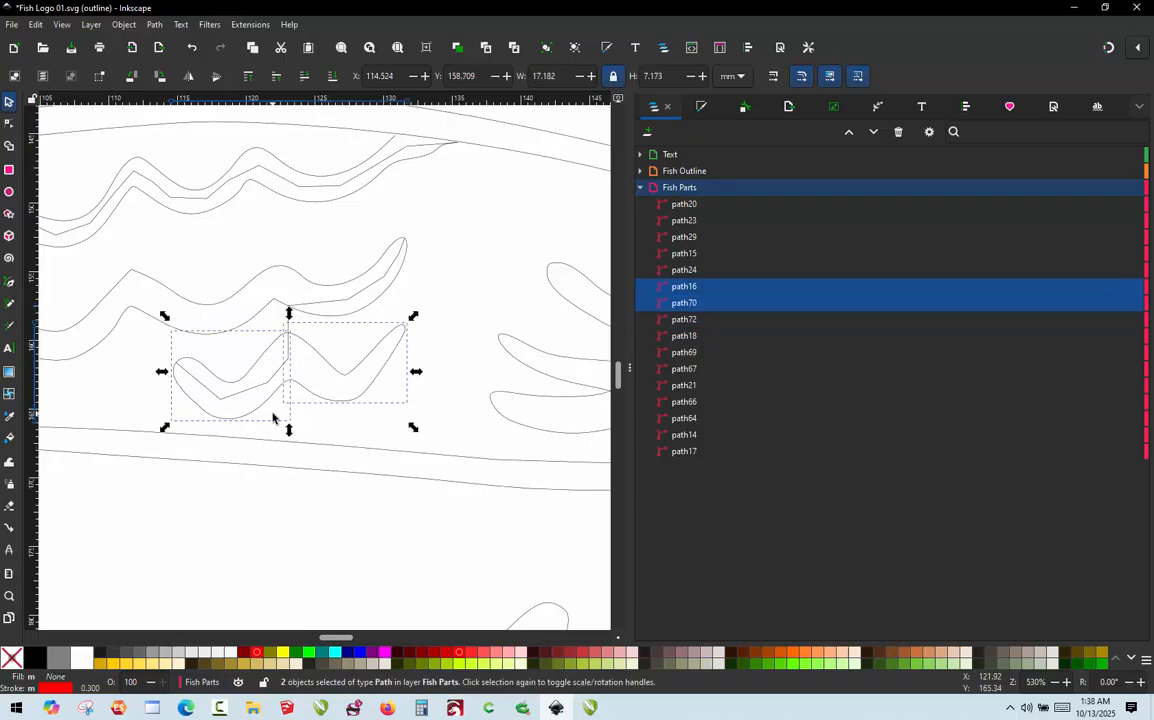
key(ctrl+s)
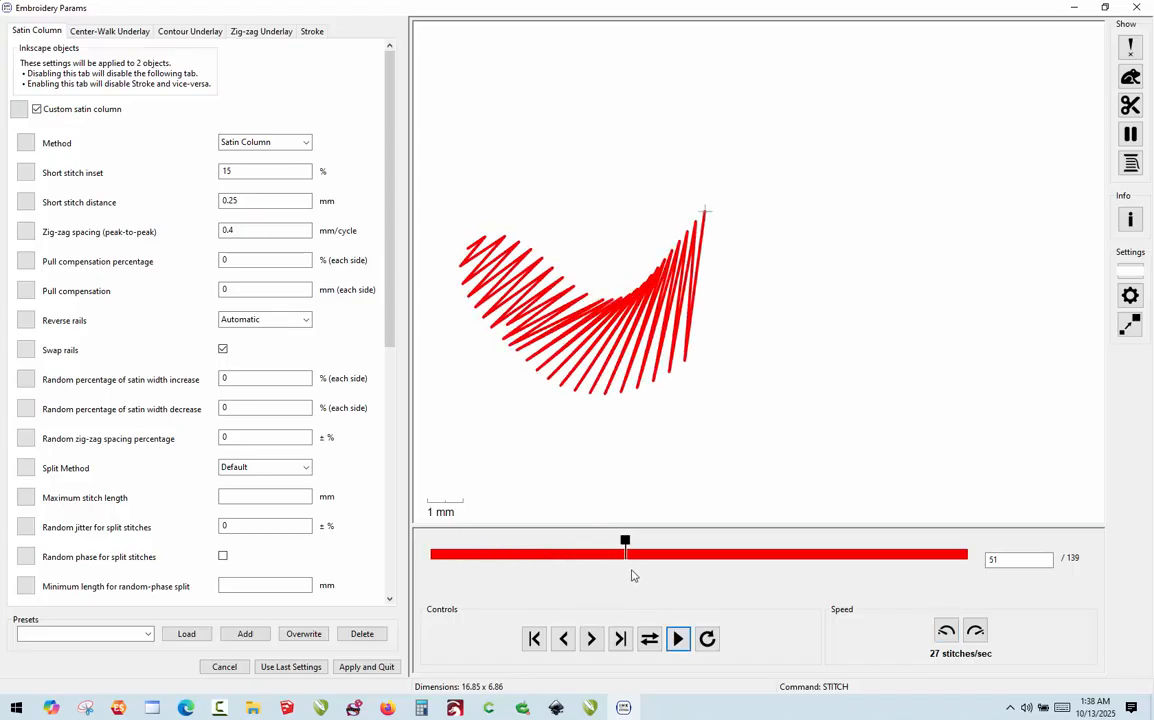
mouse_move(697, 569)
mouse_down()
mouse_move(728, 566)
mouse_move(691, 562)
mouse_up()
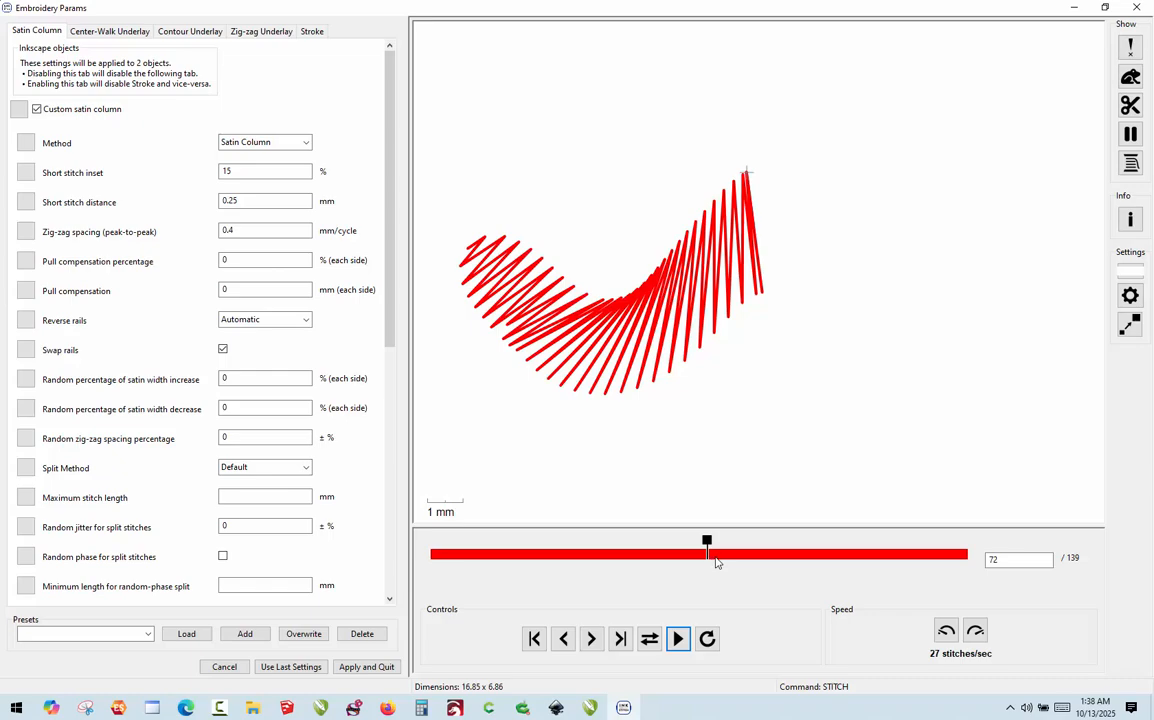
mouse_move(716, 563)
mouse_down()
mouse_move(737, 562)
mouse_move(716, 557)
mouse_up()
click(371, 667)
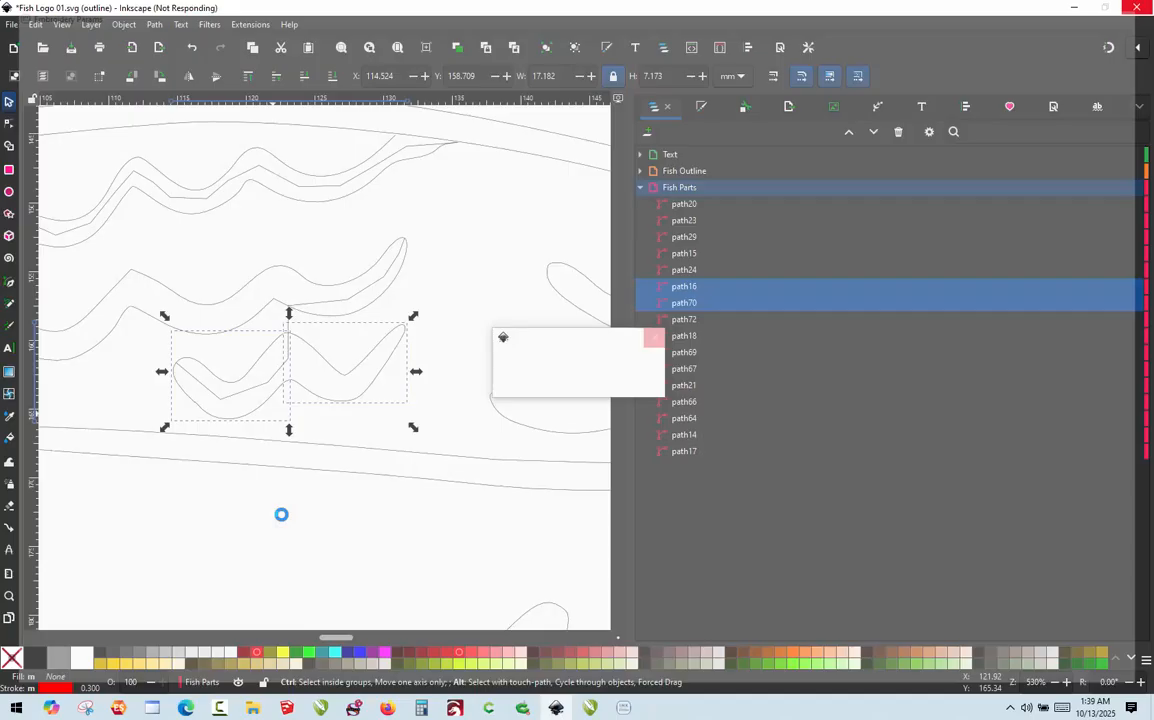
- Add a node to the upper rail of path70 just before its lowest point, preview the satin stitches and apply
click(185, 440)
scroll(240, 429, up, 3)
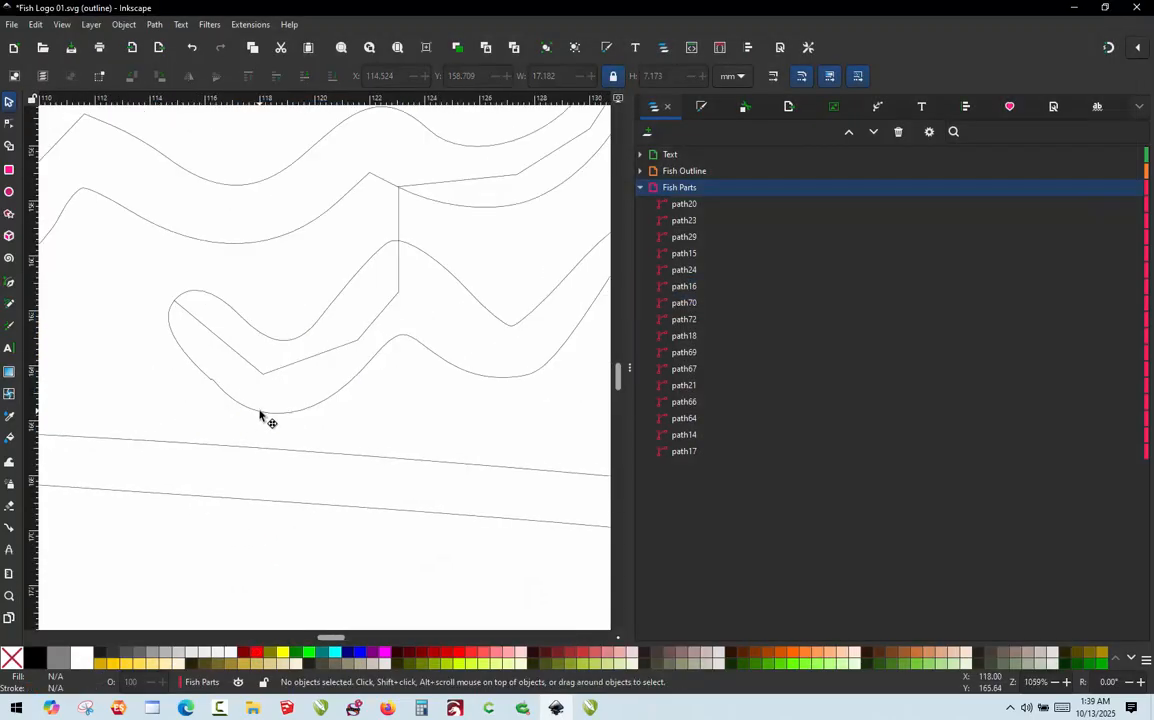
double_click(260, 415)
scroll(225, 372, up, 1)
click(180, 355)
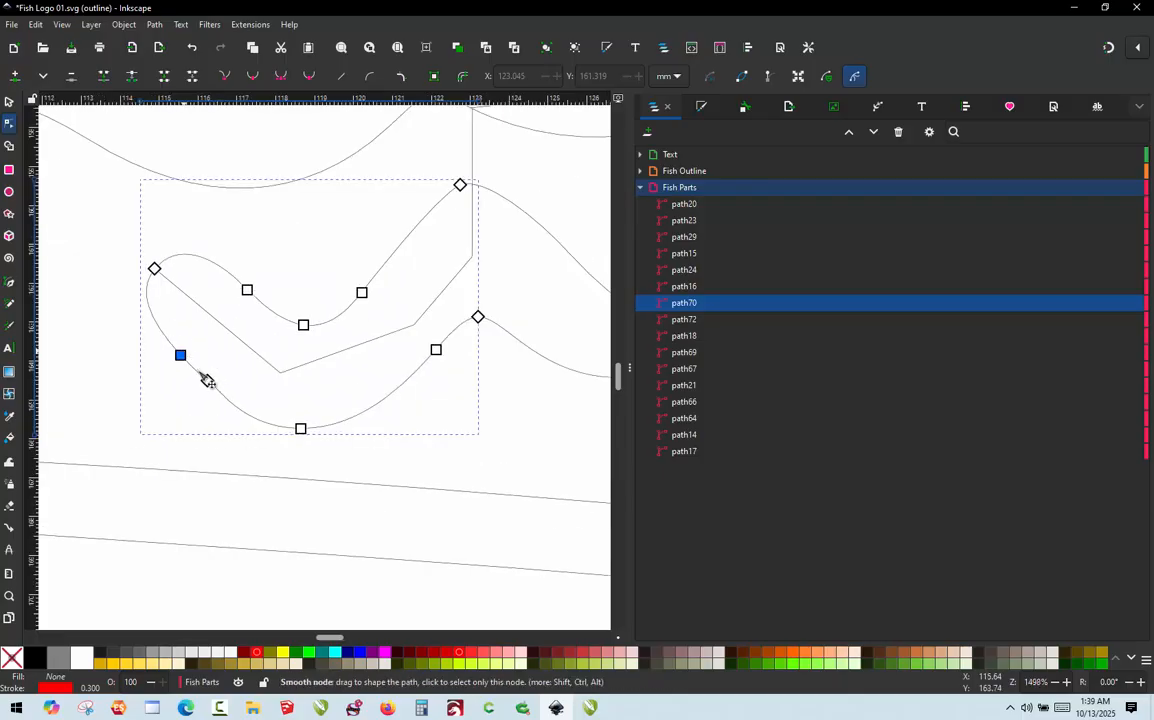
double_click(265, 306)
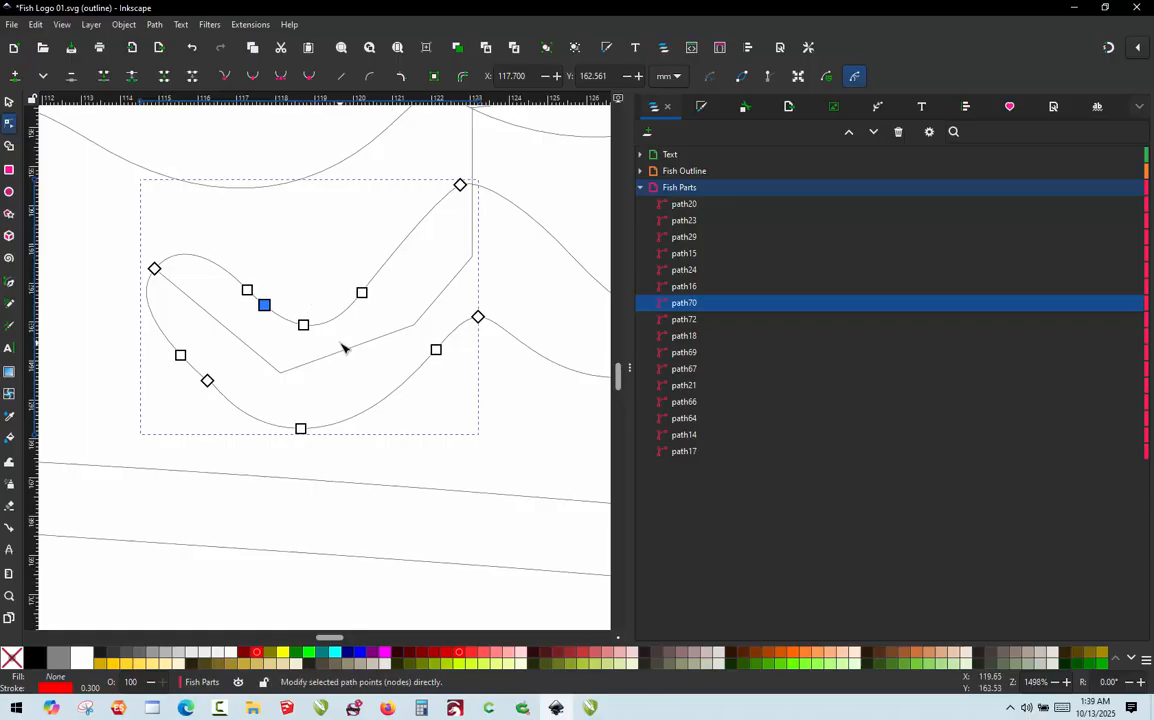
key(ctrl+s)
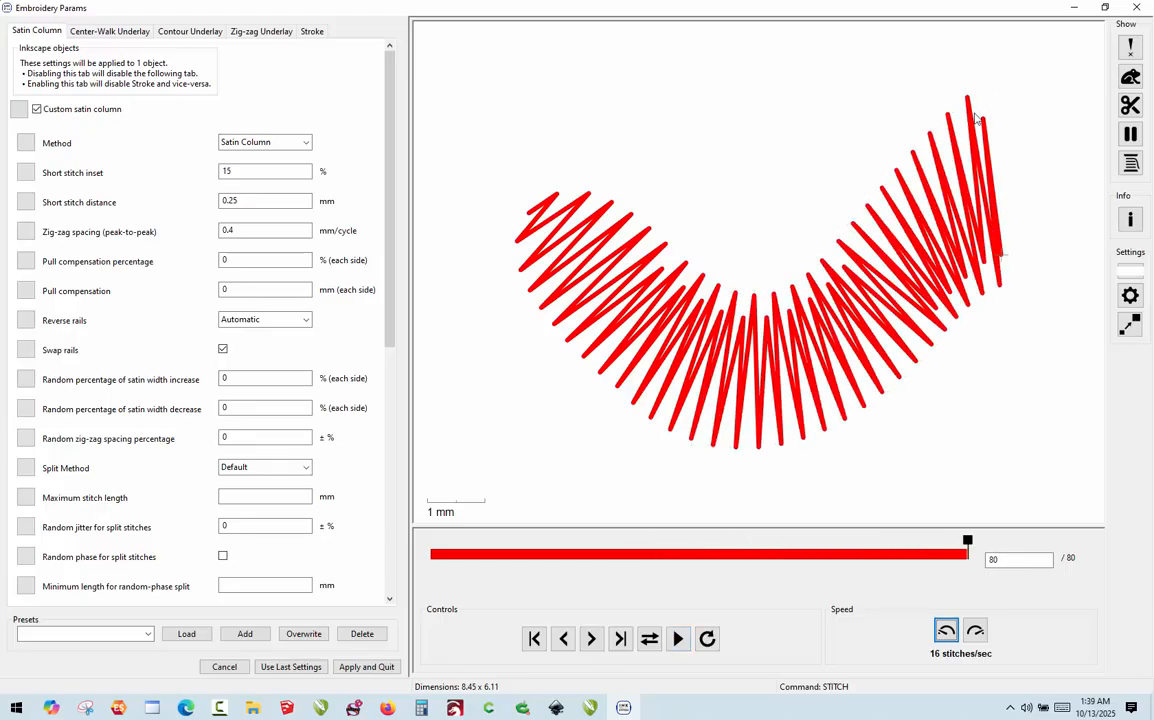
click(384, 666)
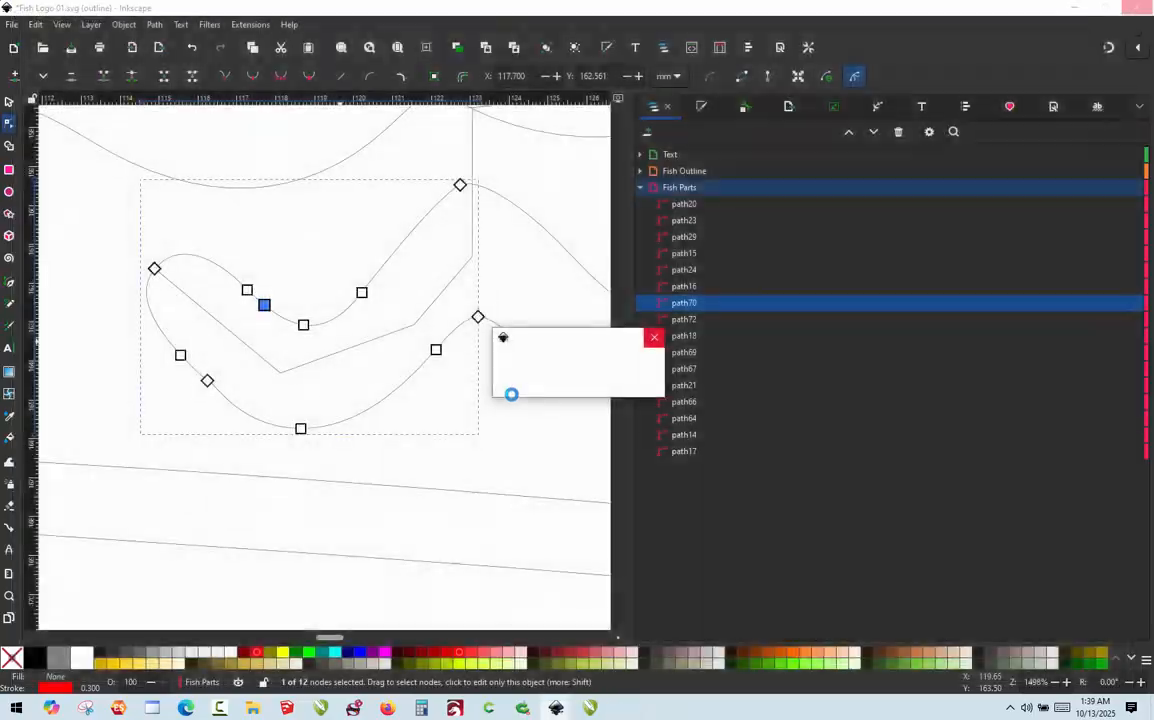
key(alt+Tab)
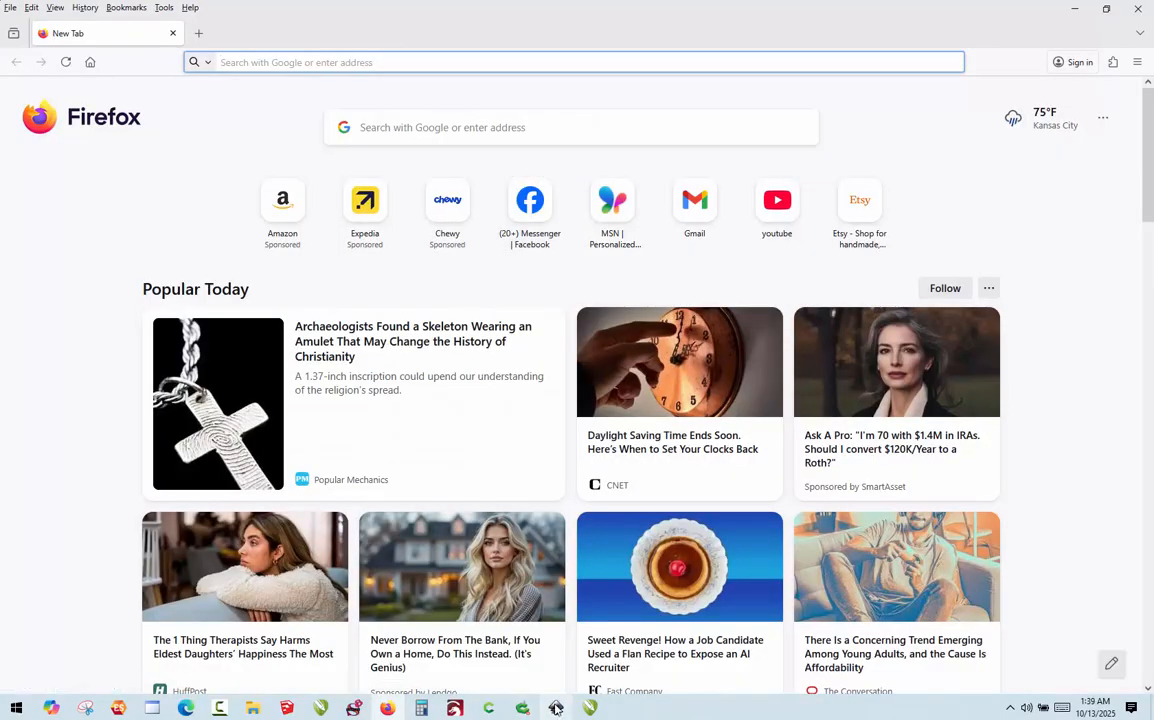
key(alt+Tab)
- Preview path16's satin stitches, trying Reverse rails first as Reverse first rail and then as Reverse second rail
click(567, 259)
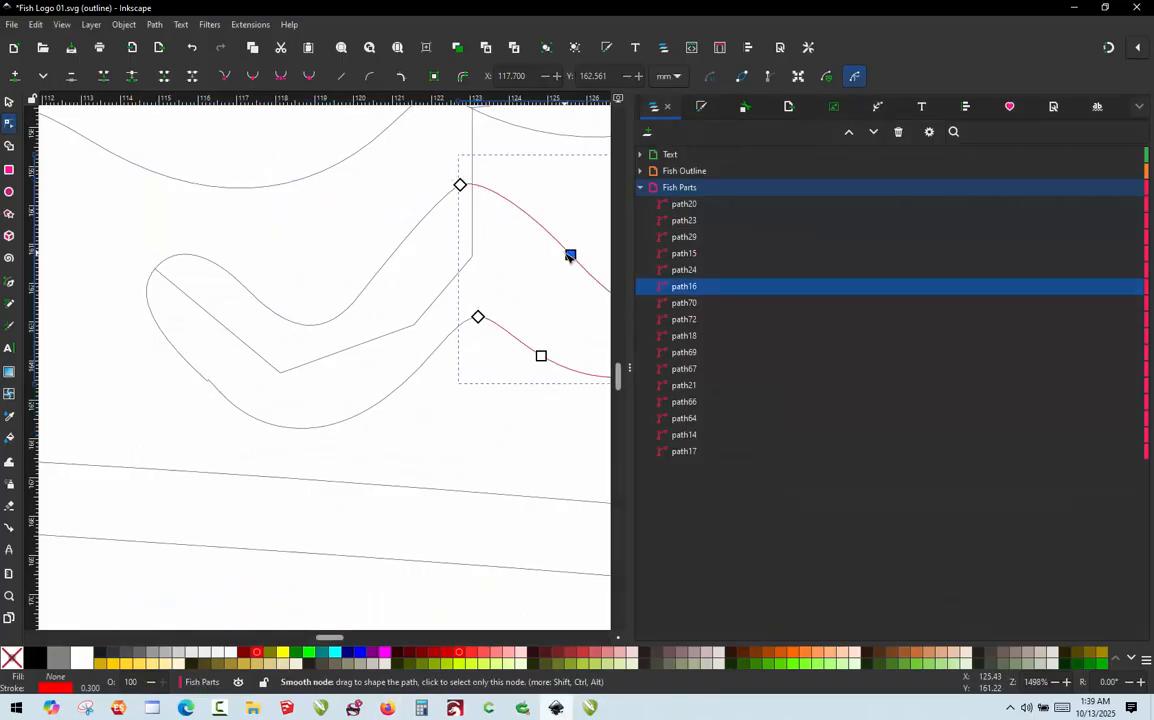
key(ctrl+alt+p)
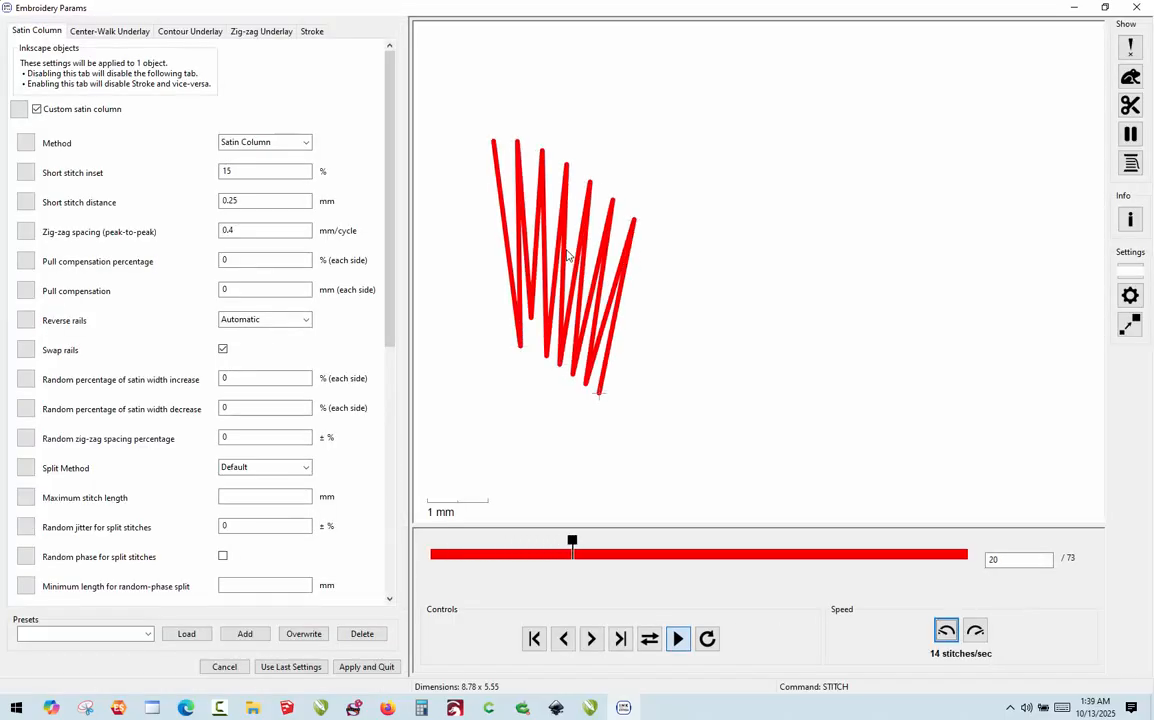
click(290, 321)
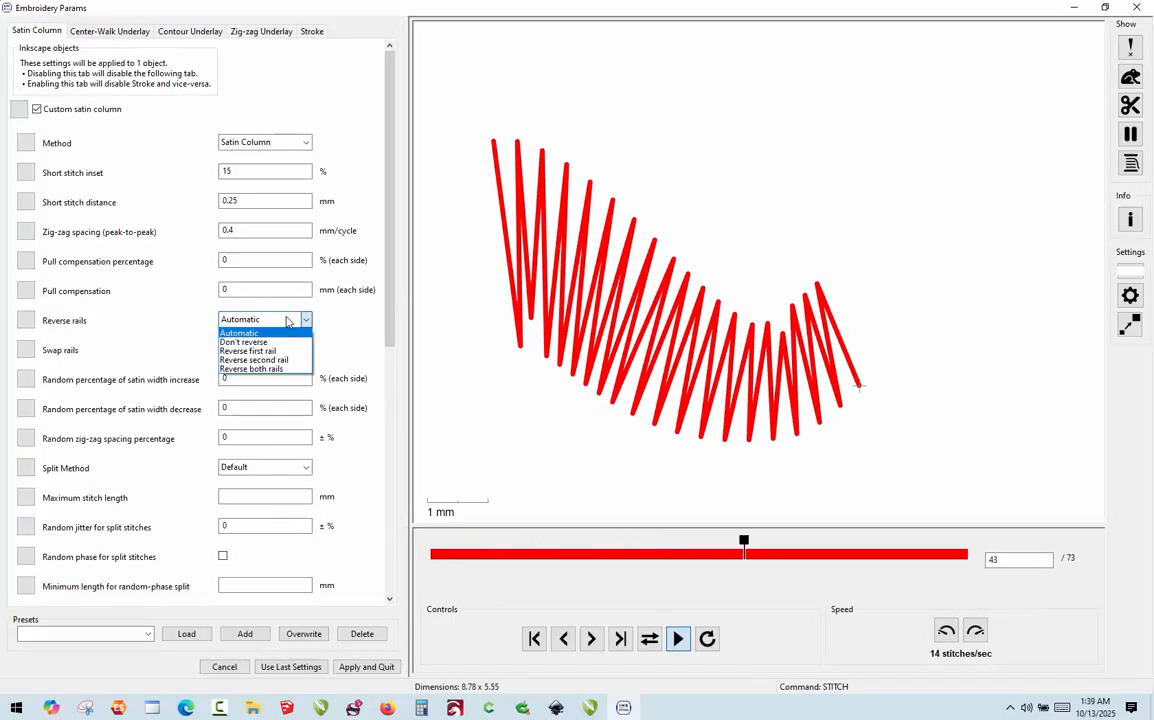
click(276, 351)
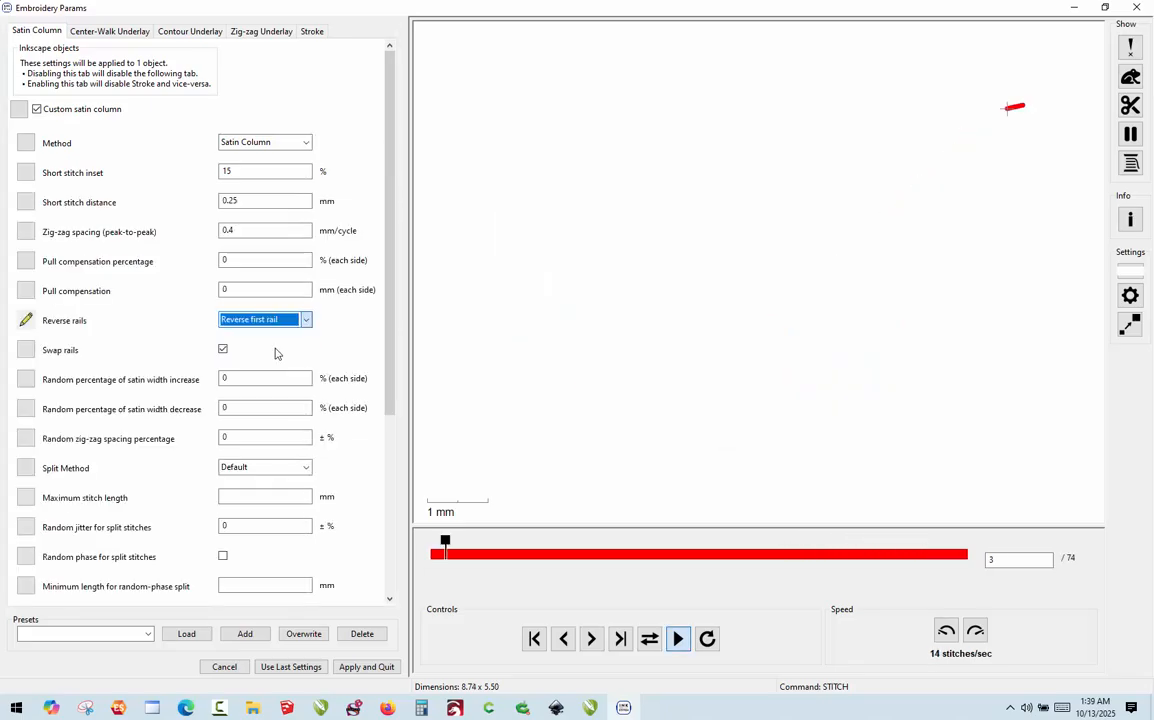
click(263, 321)
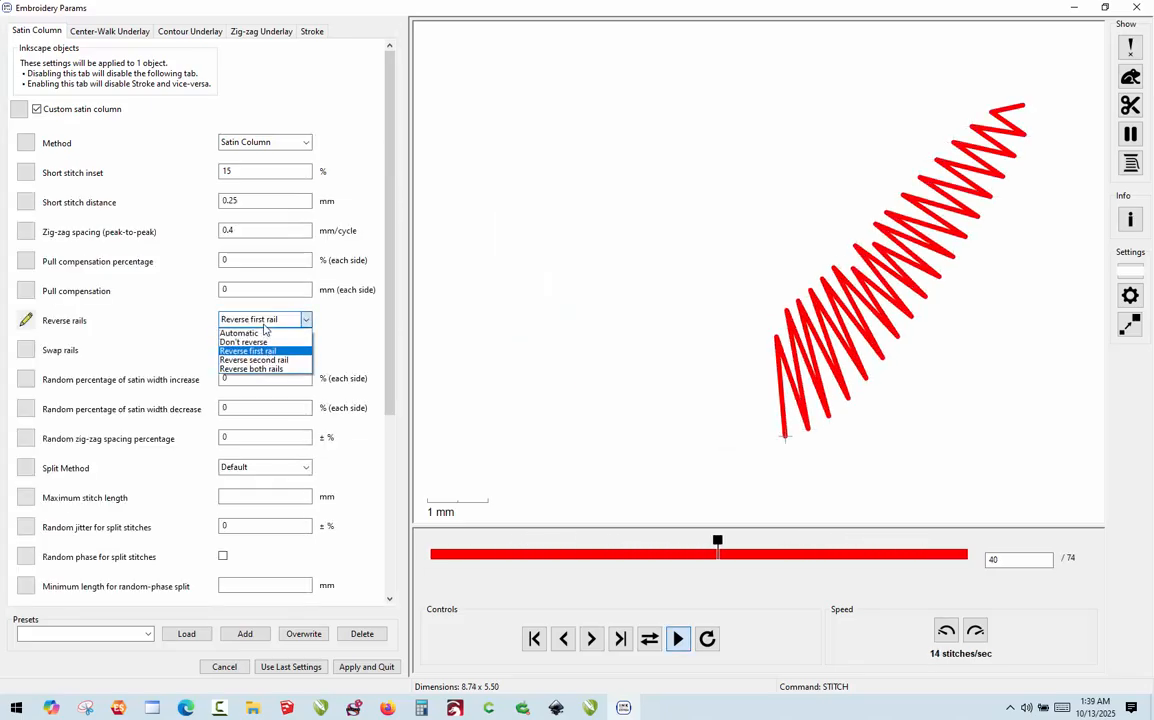
click(265, 360)
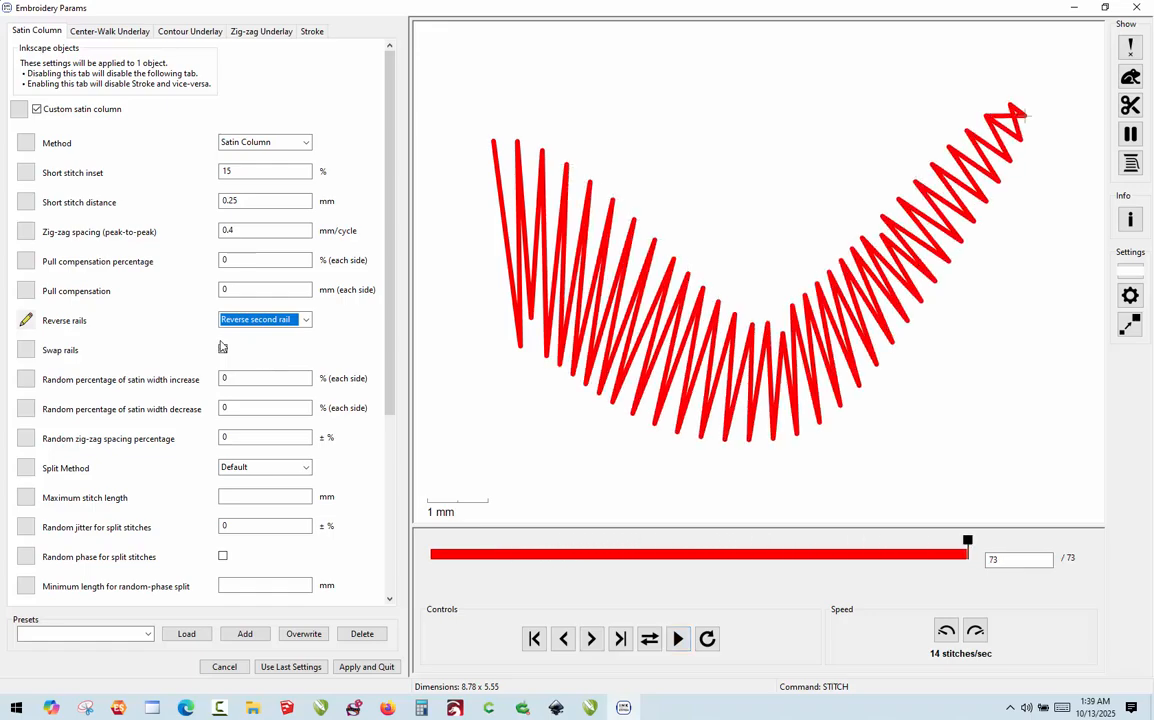
- Turn off Swap rails for path16, try Reverse both rails, set Reverse first rail instead, check the last stitches and apply
click(223, 350)
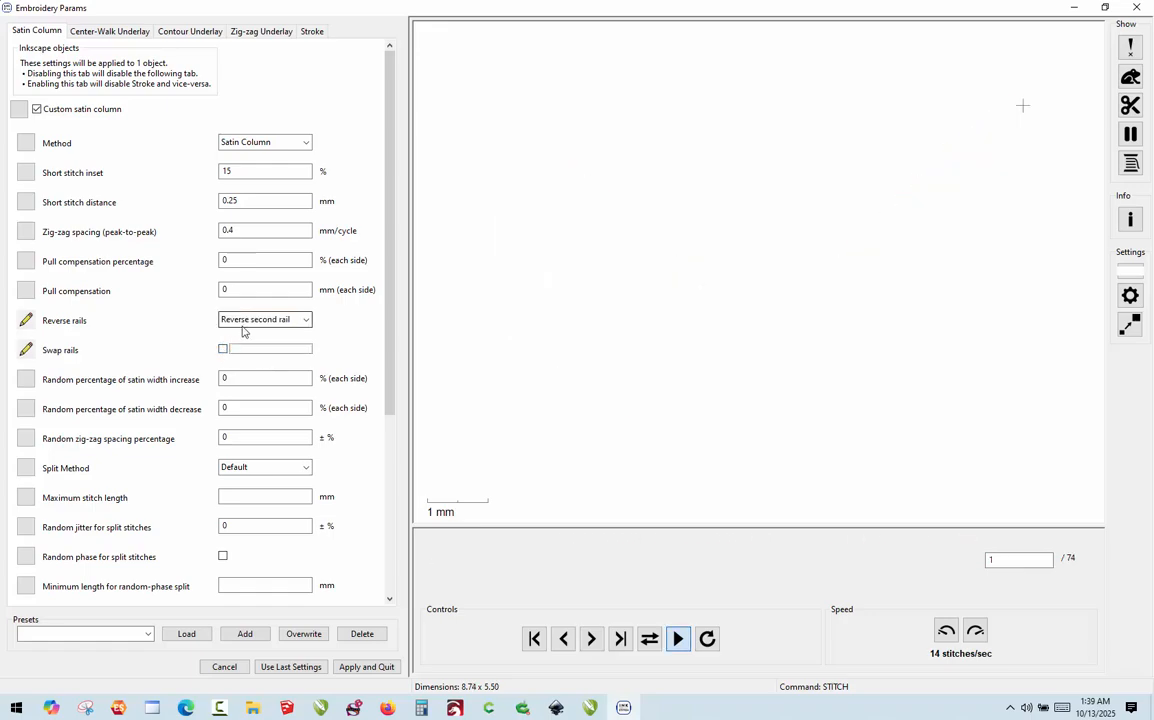
click(258, 322)
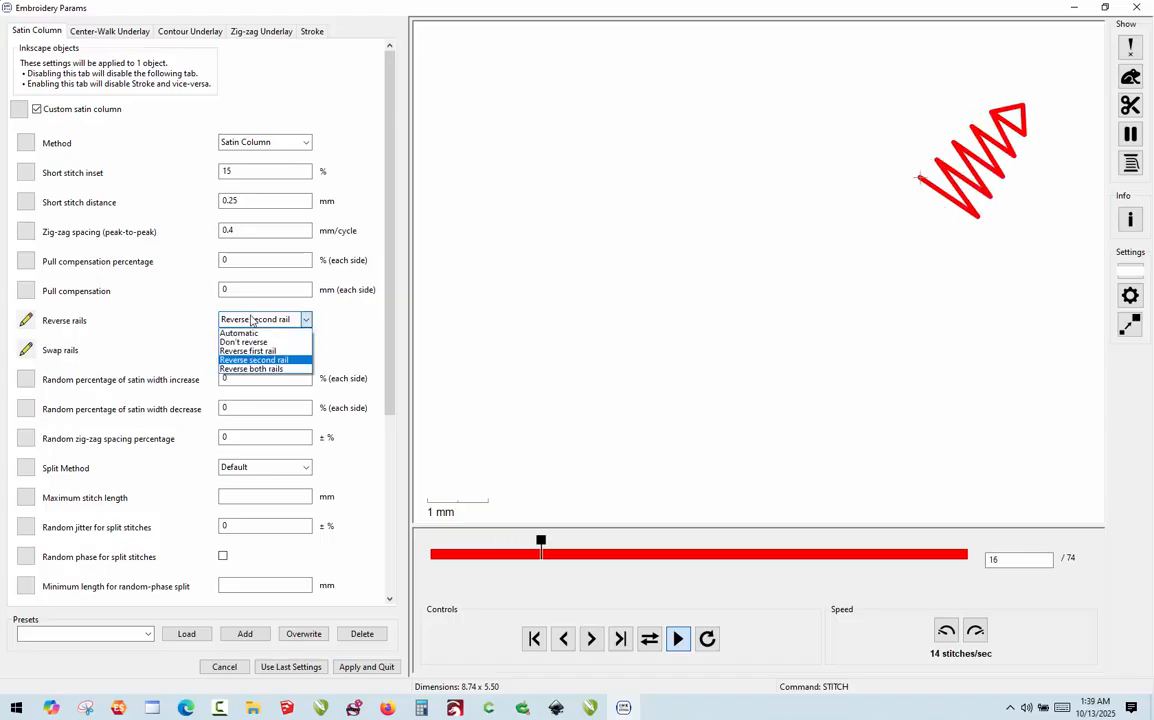
click(264, 369)
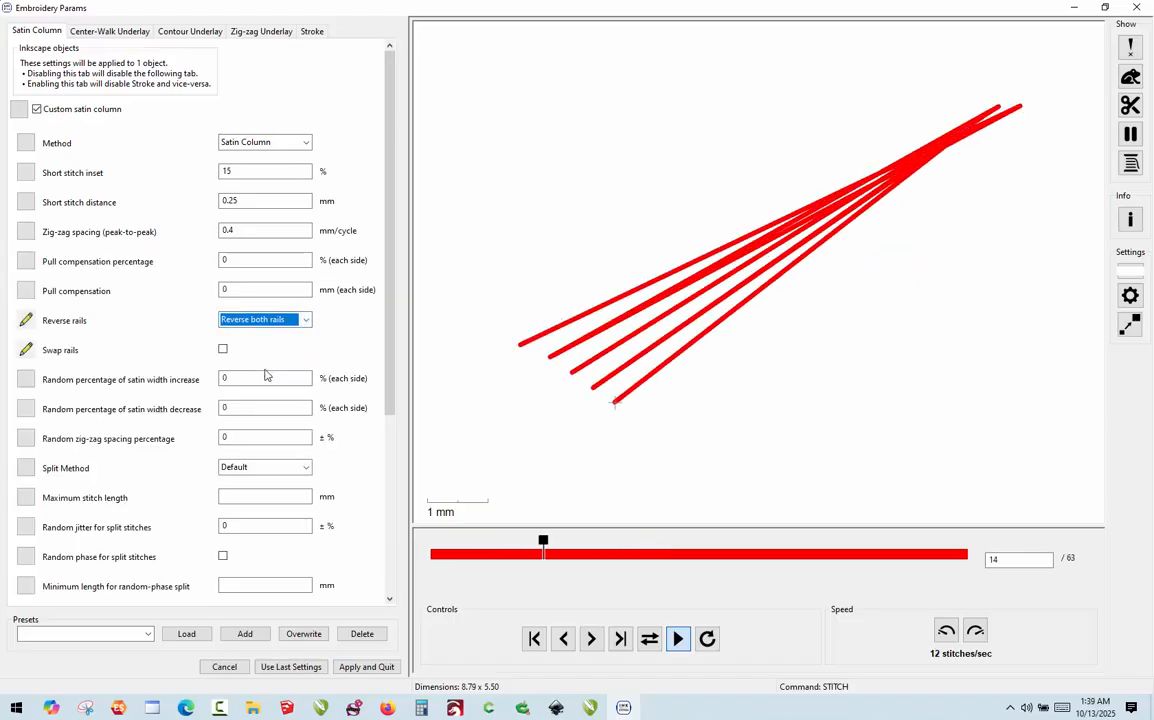
click(270, 322)
click(258, 355)
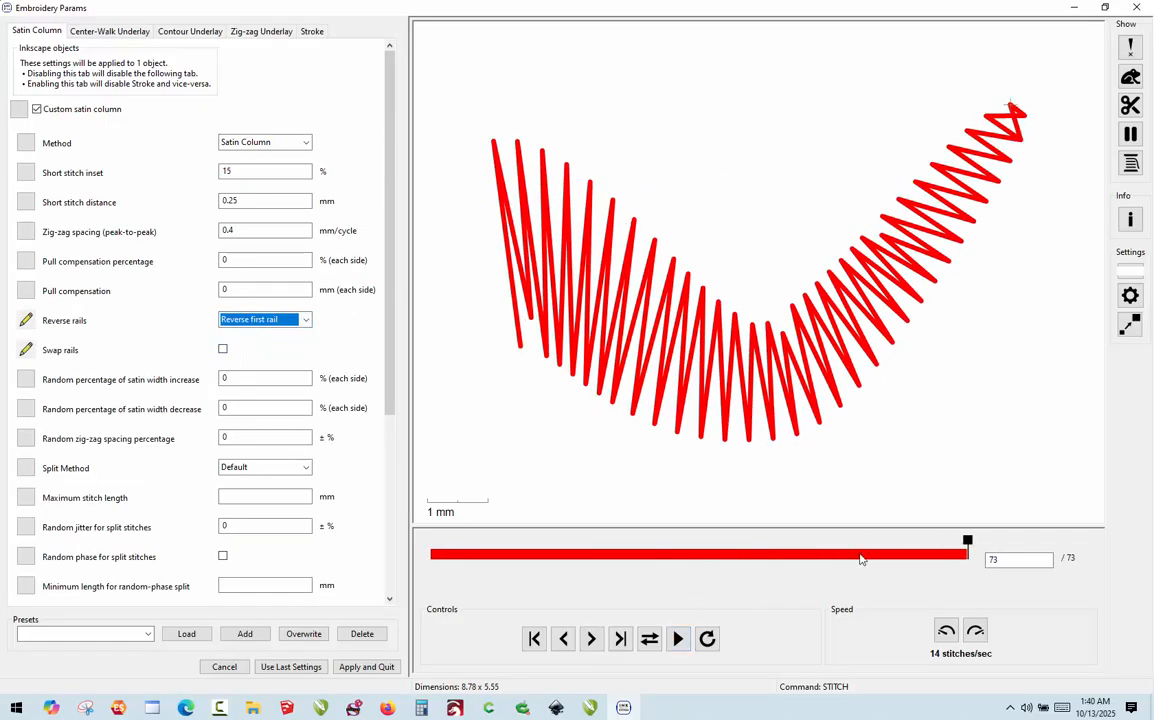
mouse_move(968, 540)
mouse_down()
mouse_move(464, 610)
mouse_move(575, 605)
mouse_move(600, 622)
mouse_move(899, 490)
mouse_up()
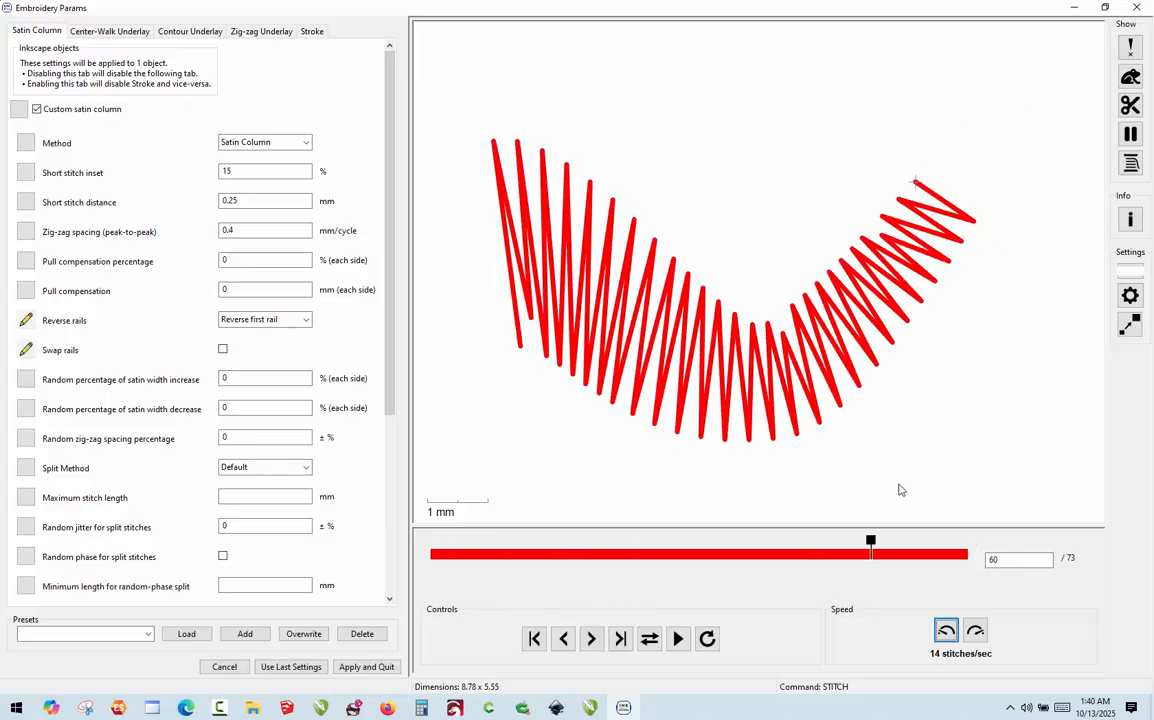
click(366, 668)
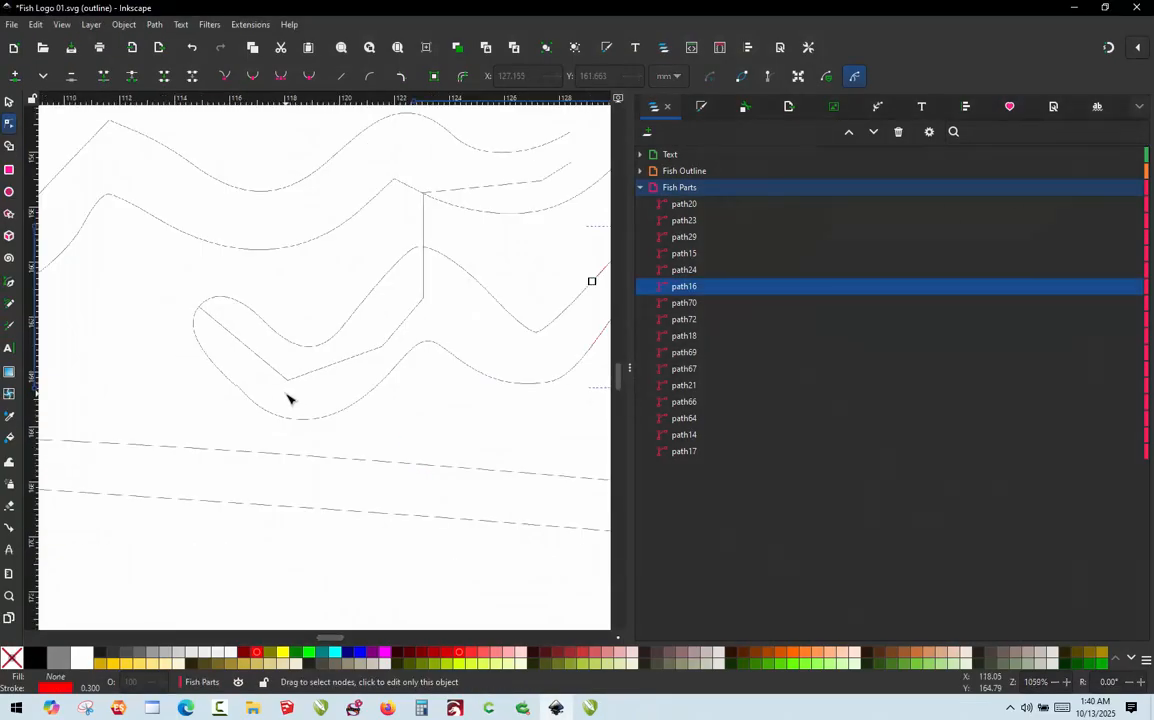
- Select all satin columns and connecting strokes from the tail to the wavy body columns and run the Ink/Stitch Simulator on them
scroll(287, 400, down, 6)
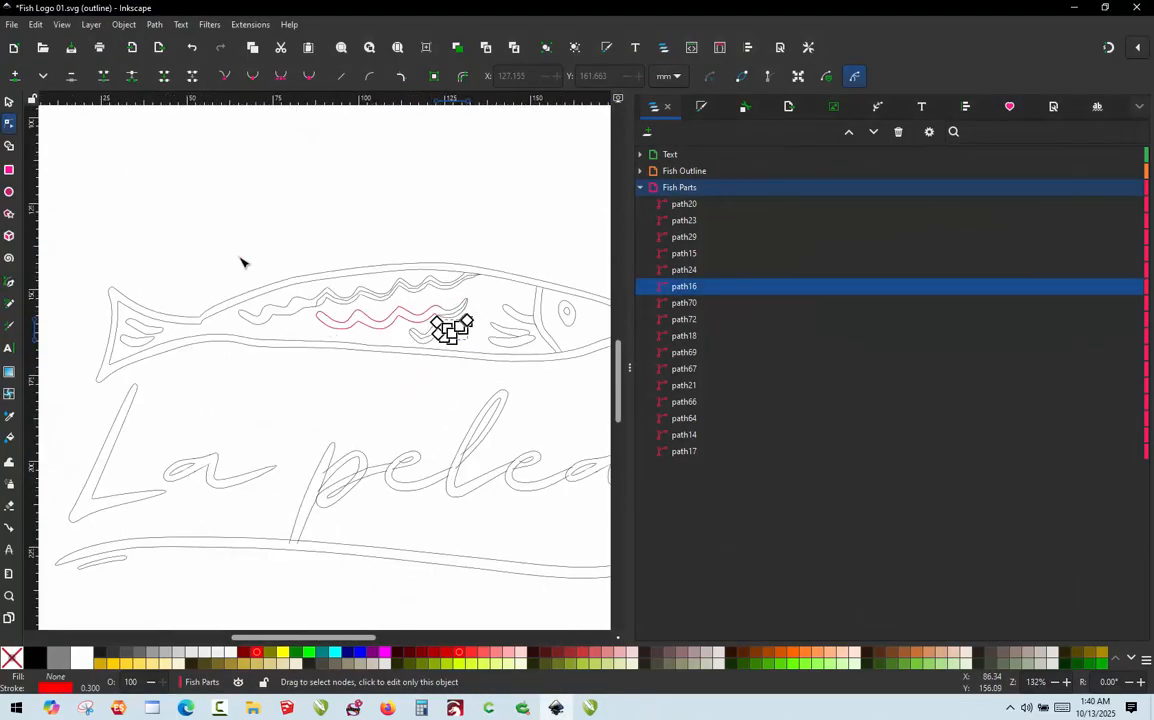
click(9, 102)
click(129, 209)
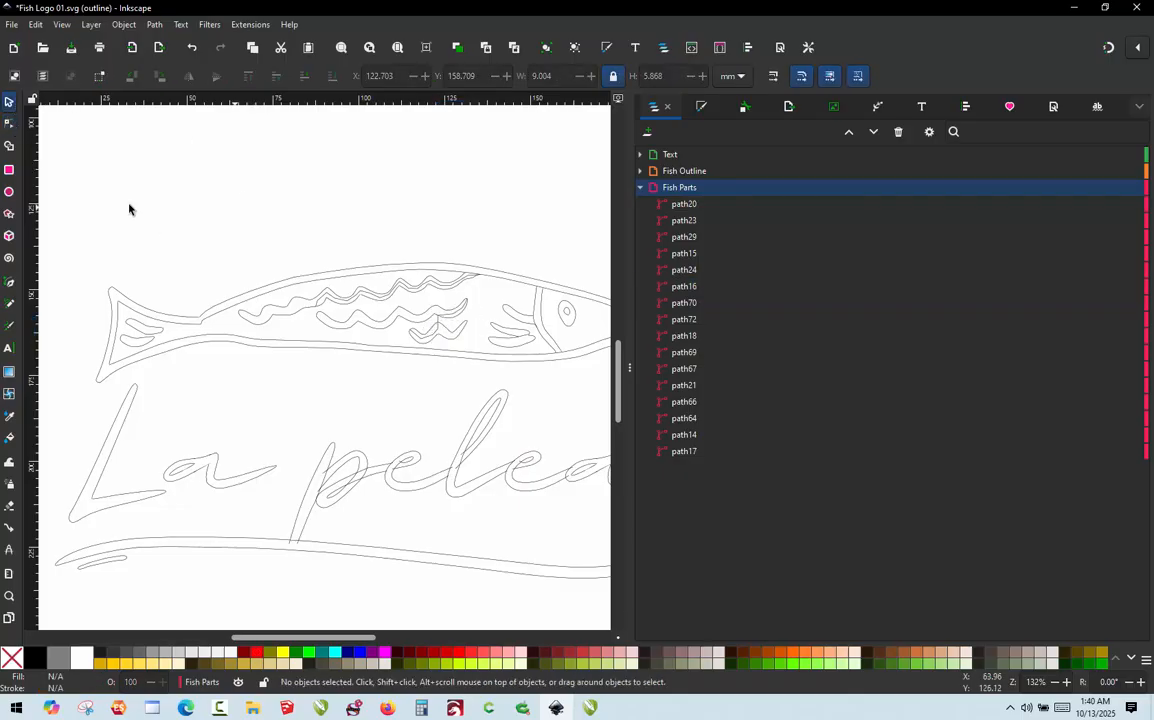
drag(86, 229, 487, 388)
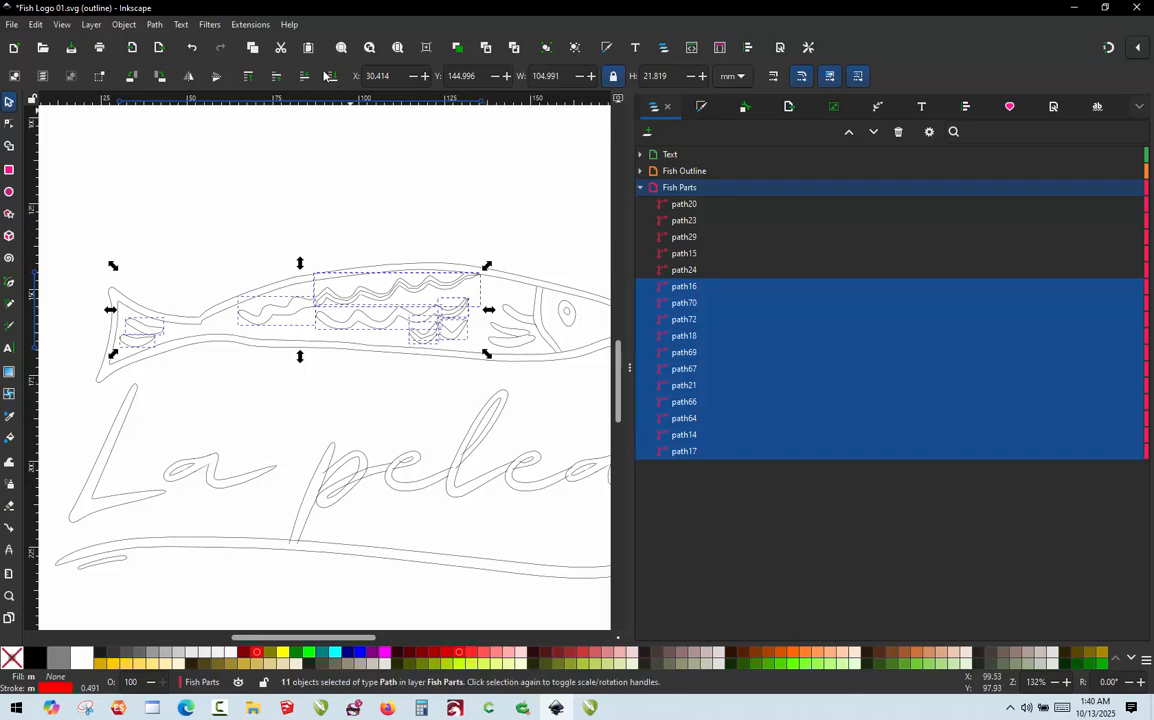
click(250, 25)
mouse_move(275, 214)
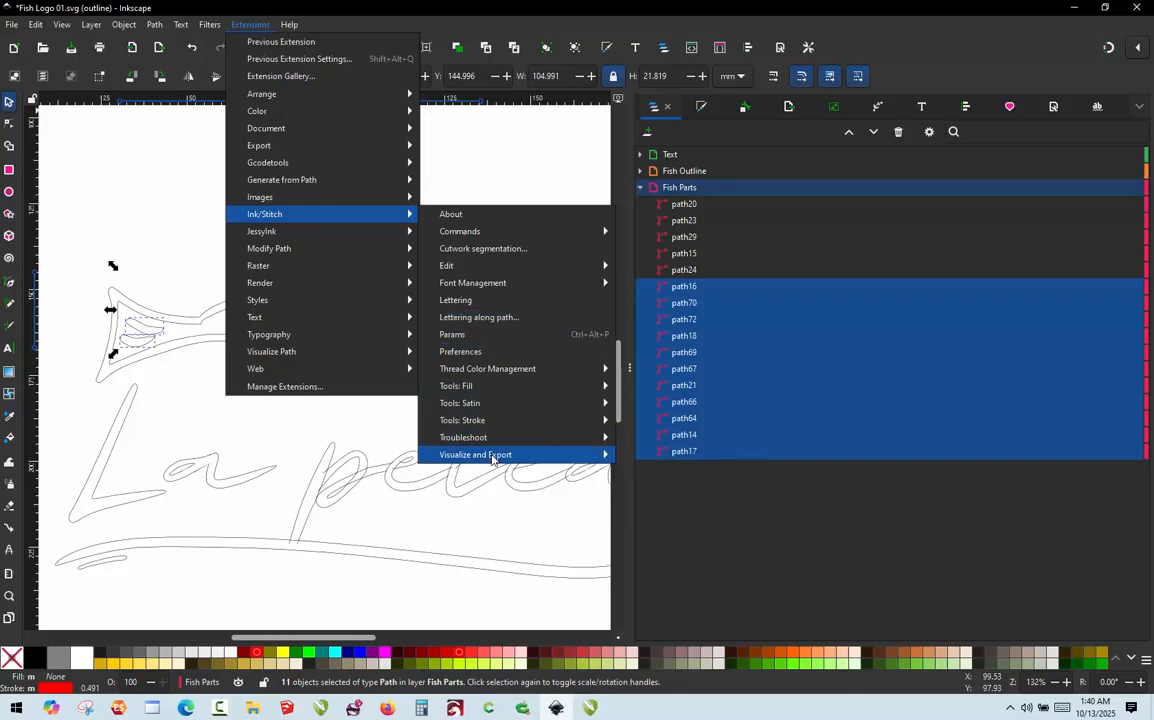
mouse_move(507, 457)
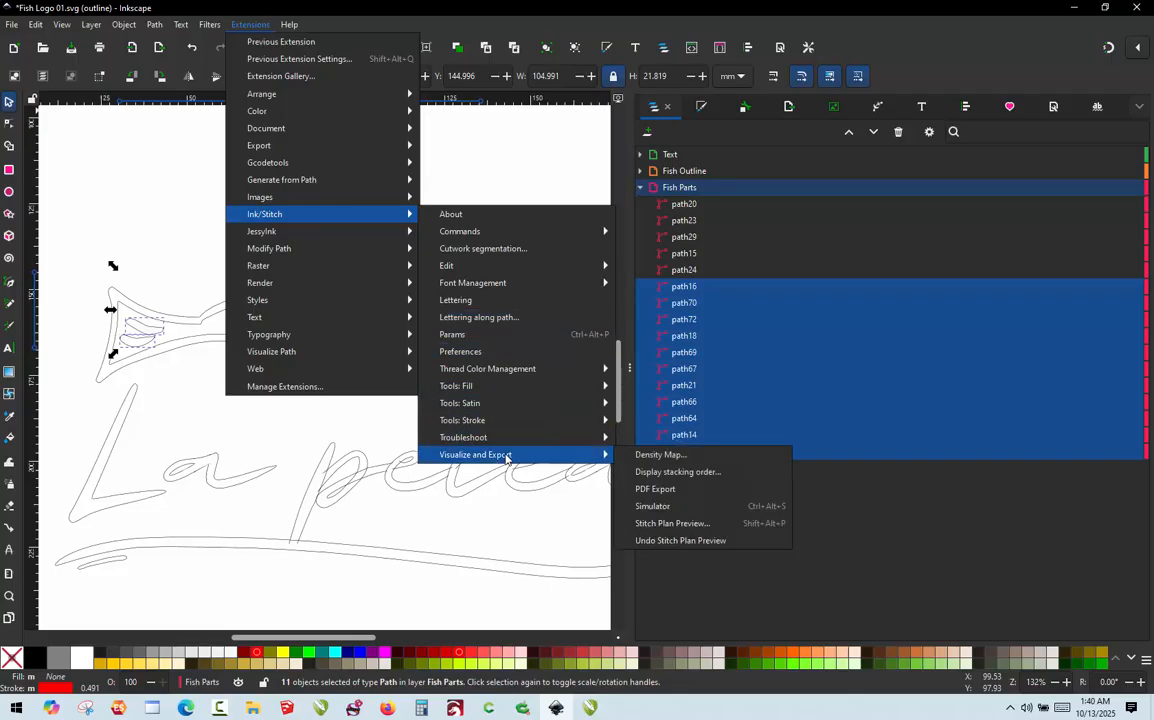
click(668, 515)
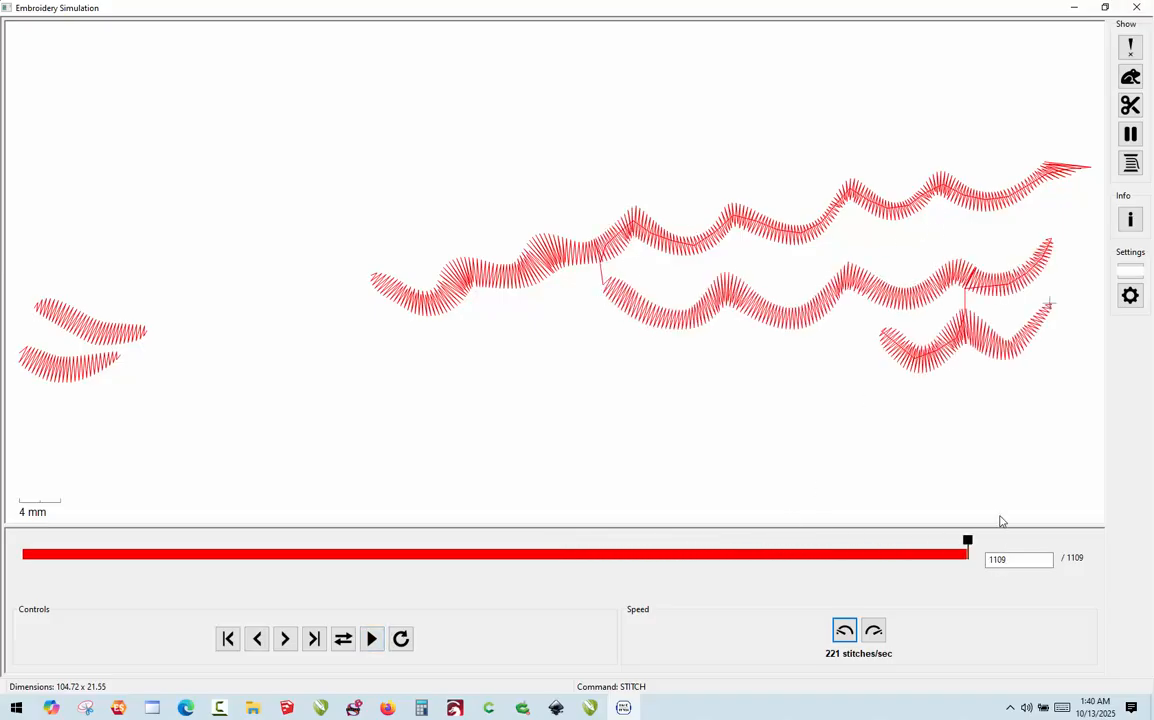
- Show the jumps in the simulation and step through the stitches from the tail to the small column, checking order and connections
drag(969, 548, 97, 577)
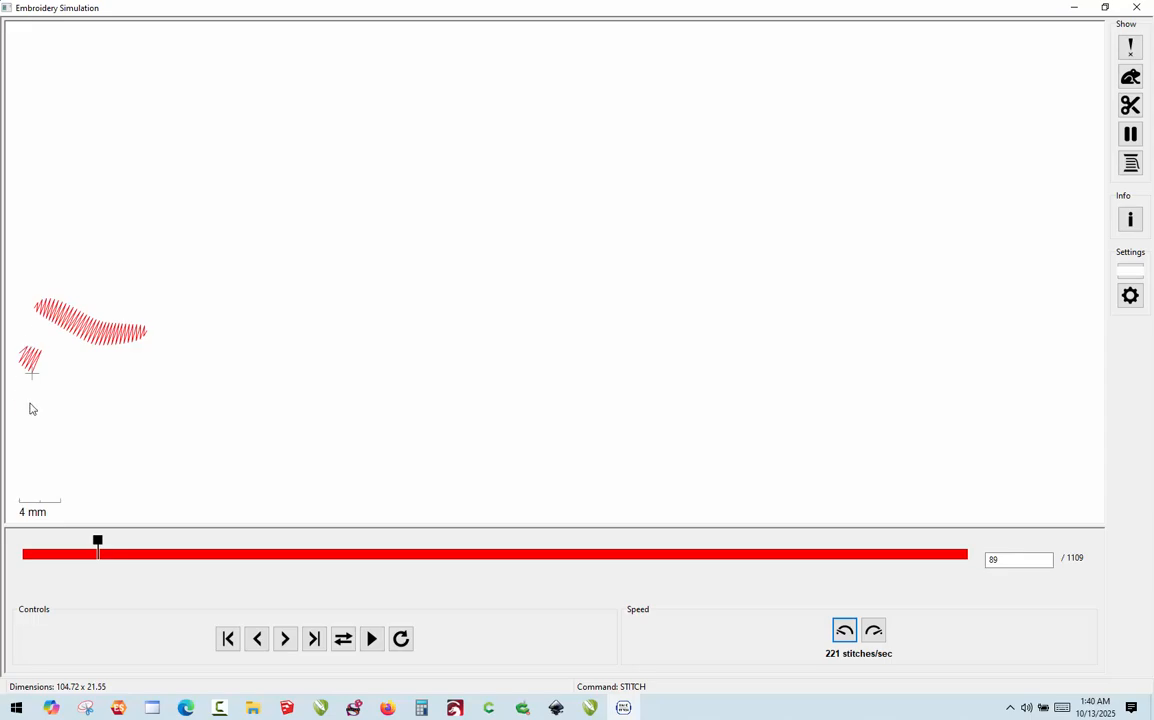
click(1130, 77)
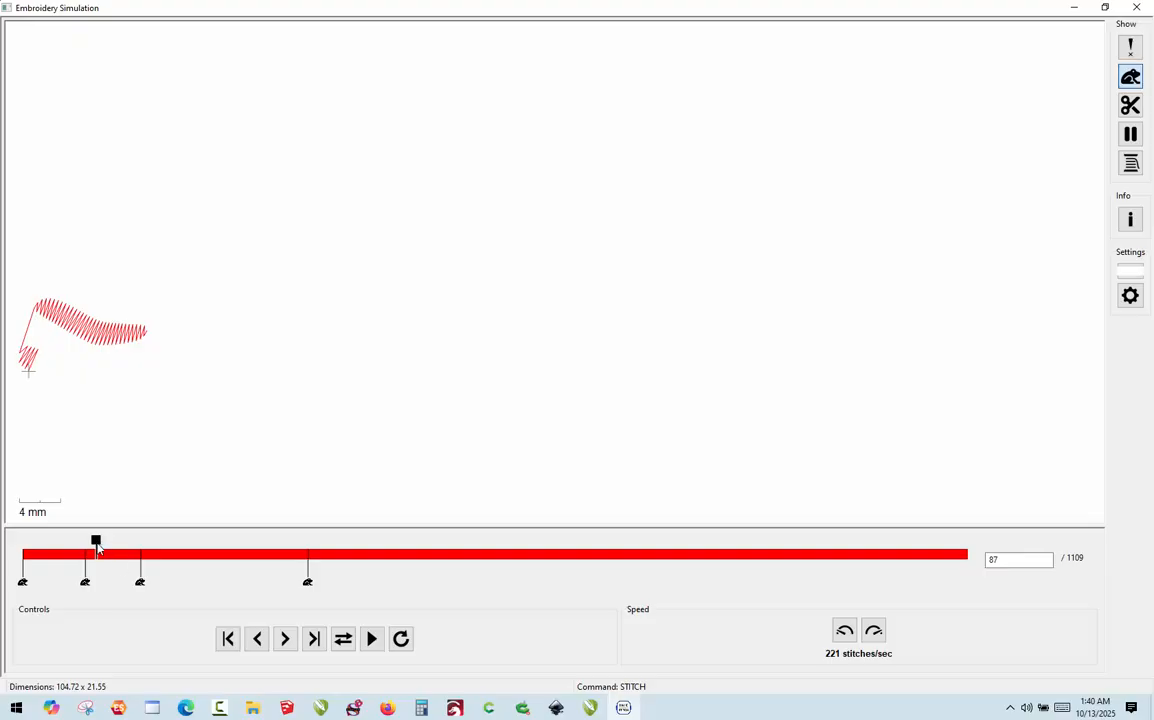
mouse_move(97, 546)
mouse_down()
mouse_move(22, 548)
mouse_move(180, 561)
mouse_up()
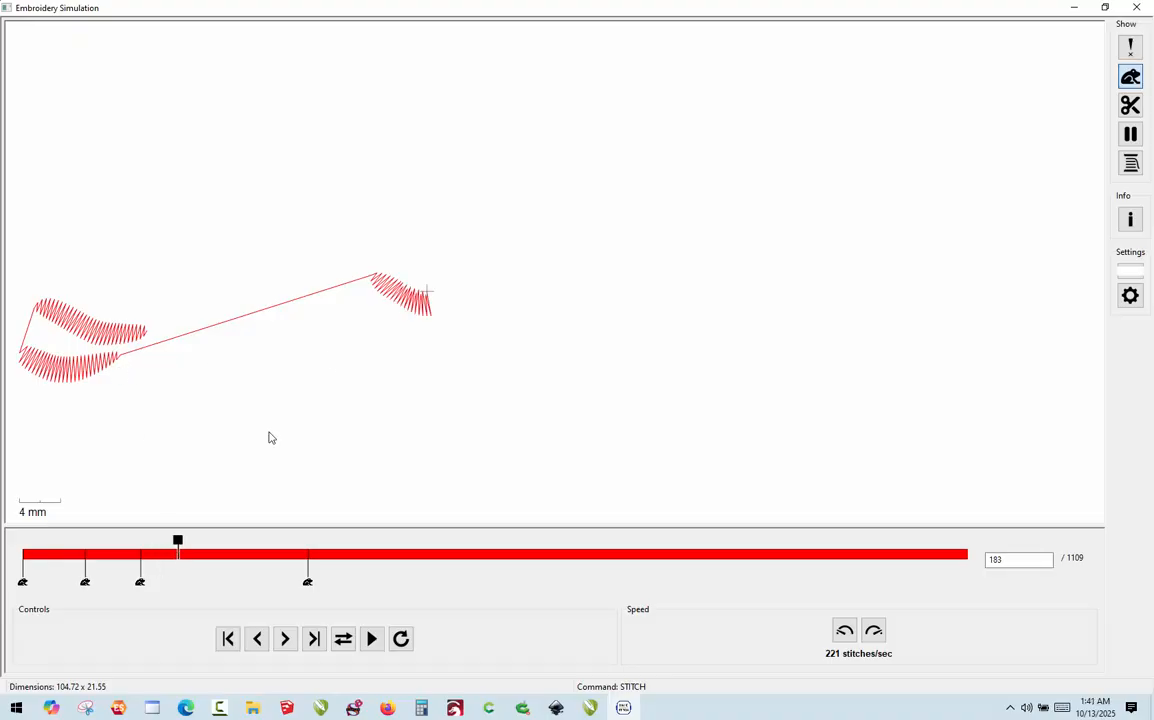
mouse_move(180, 543)
mouse_down()
mouse_move(322, 543)
mouse_move(265, 560)
mouse_move(466, 546)
mouse_move(580, 513)
mouse_up()
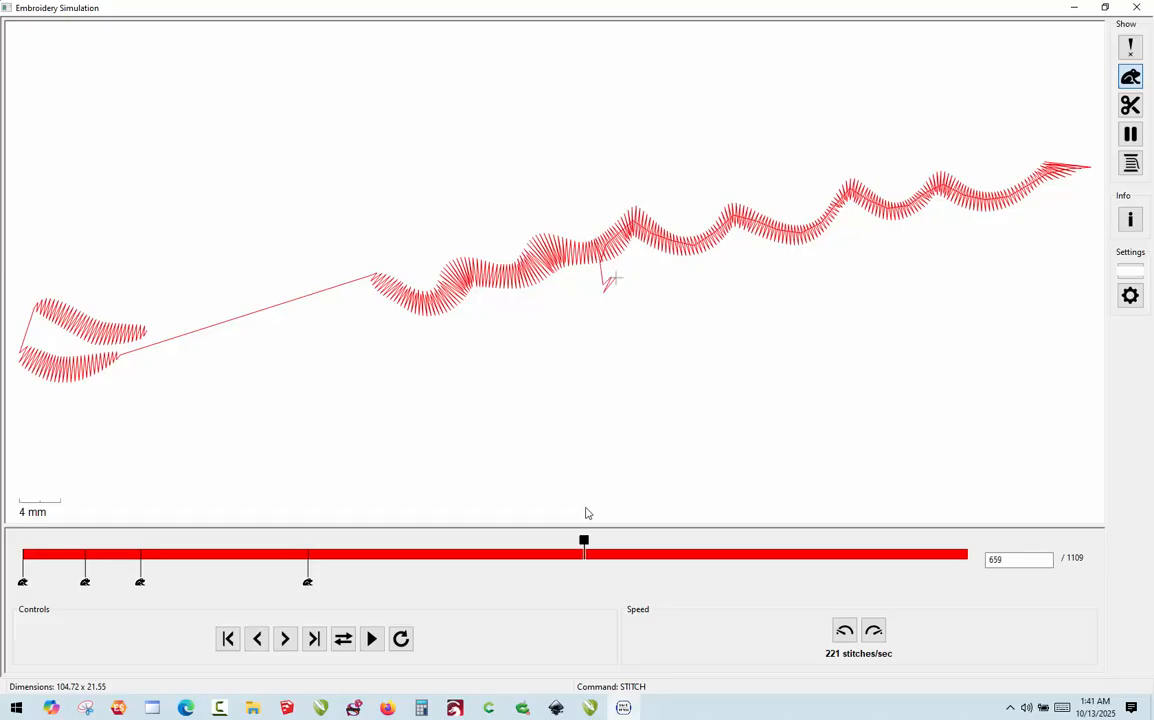
drag(587, 513, 618, 506)
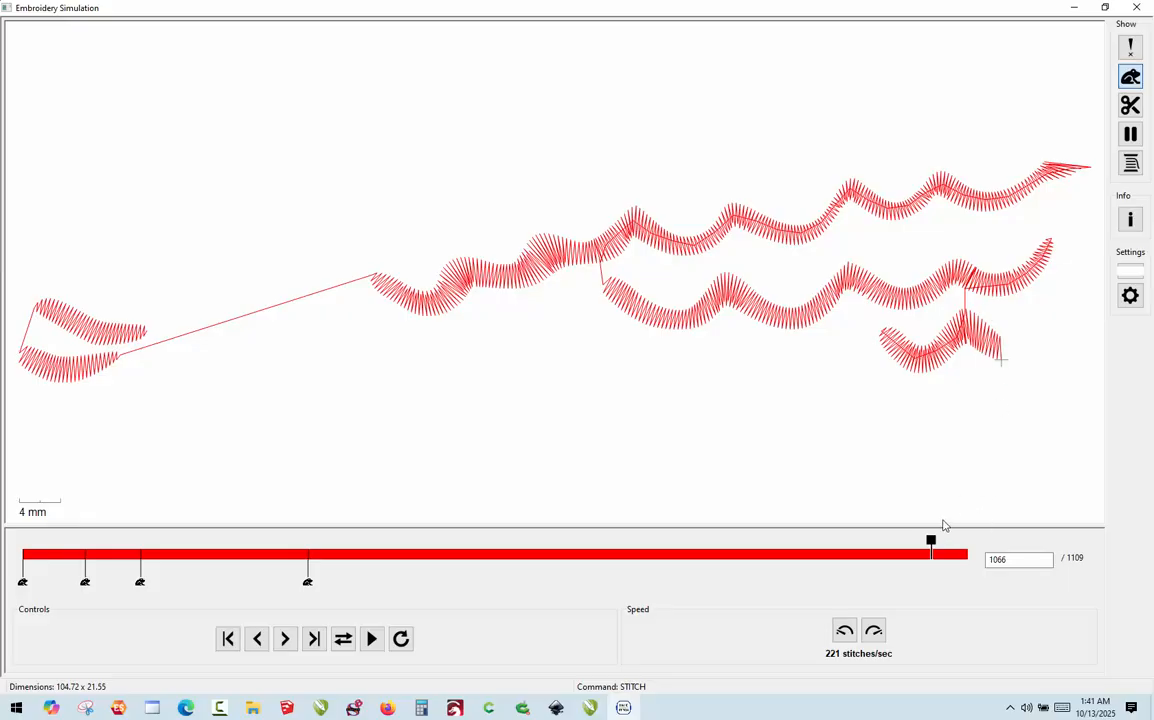
drag(934, 540, 965, 547)
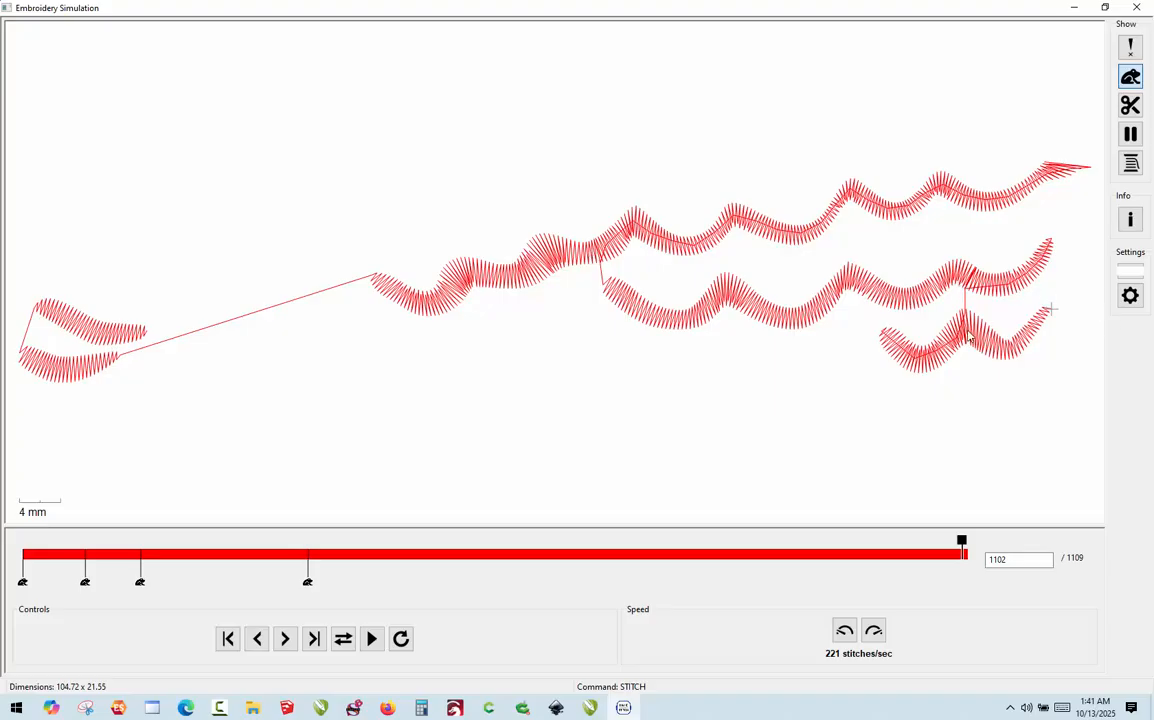
click(1138, 12)
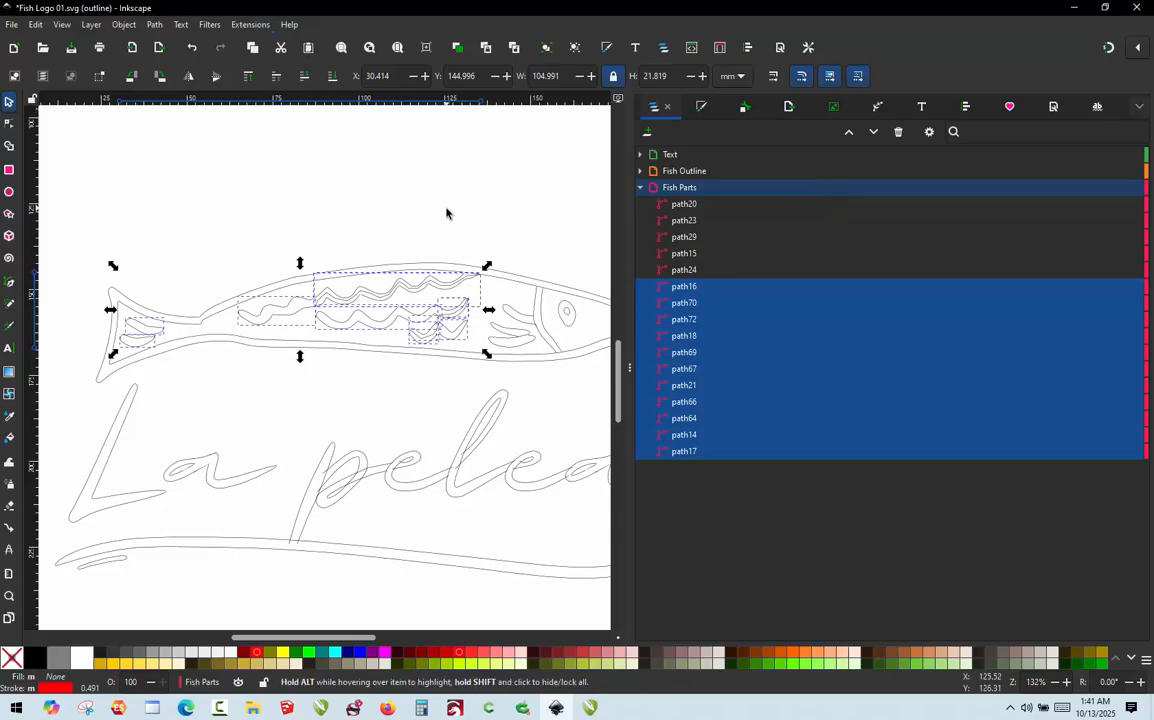
- Examine the object order of the small column's head-side half (path16) and the three fin columns beside the gill (path24, path15, path29)
click(446, 212)
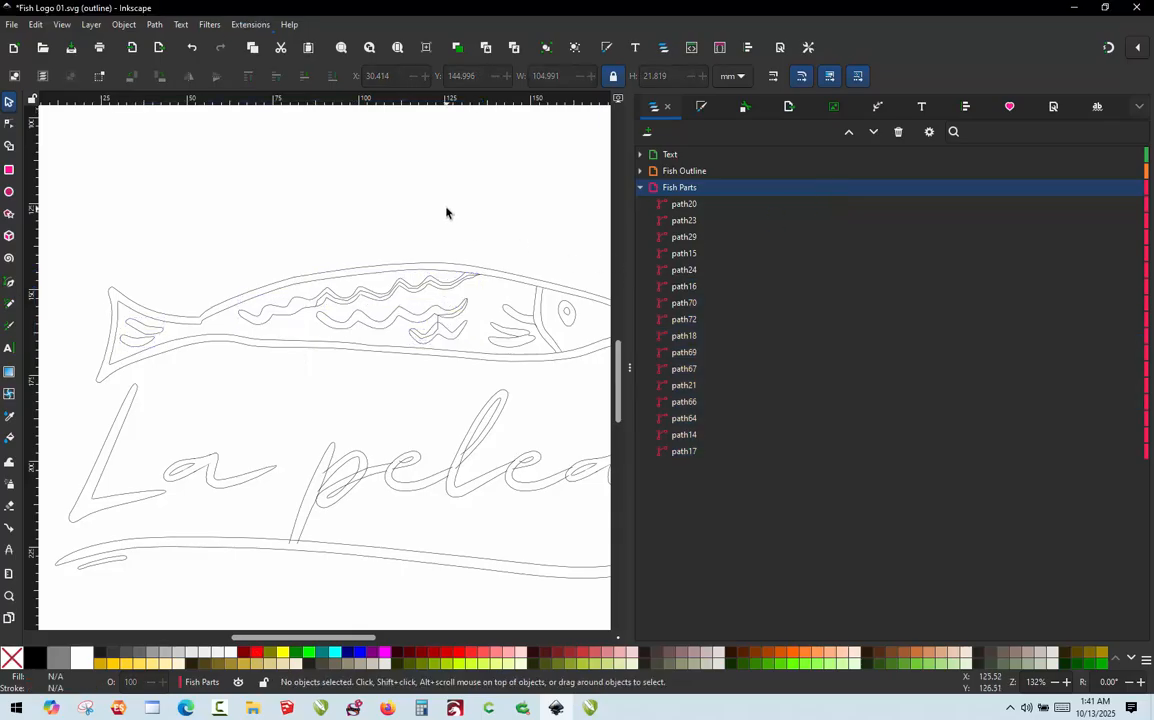
scroll(428, 311, down, 2)
scroll(440, 333, up, 3)
scroll(435, 330, up, 1)
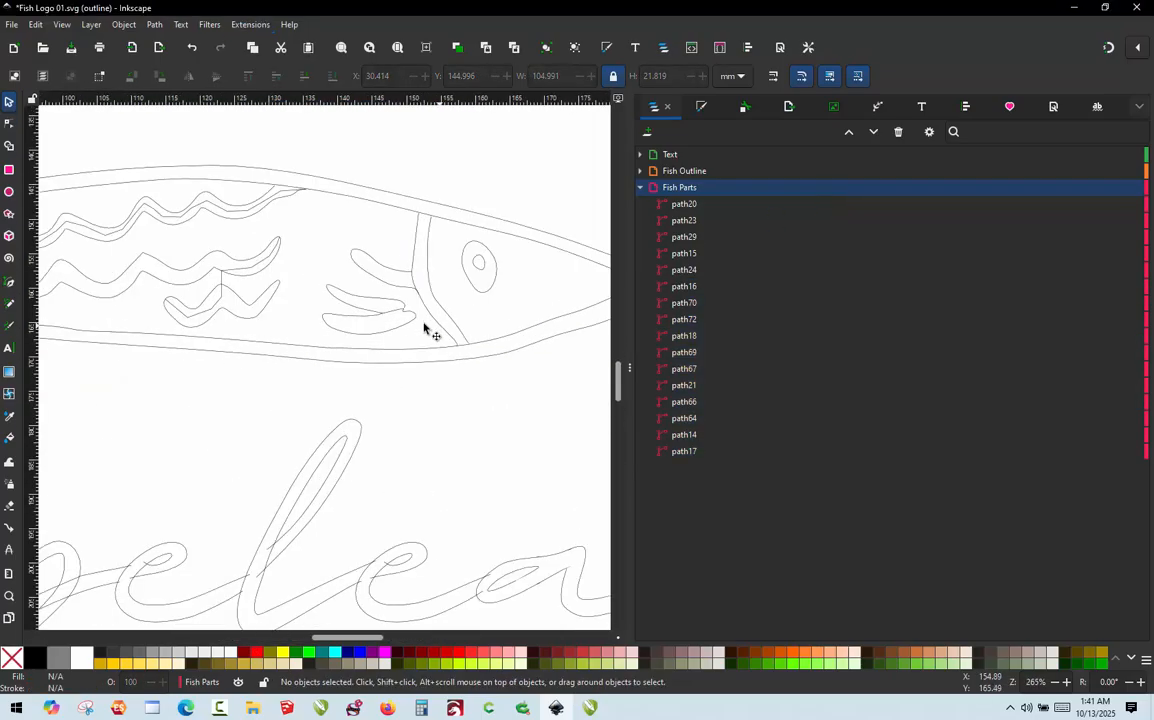
click(279, 290)
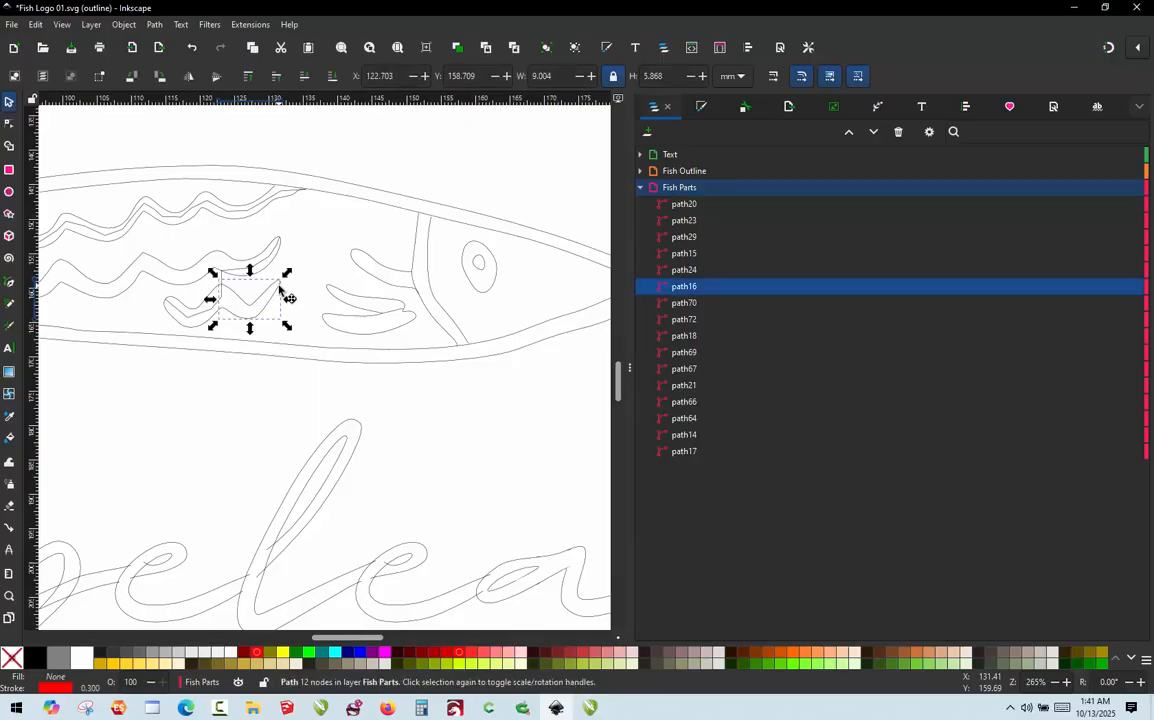
click(362, 271)
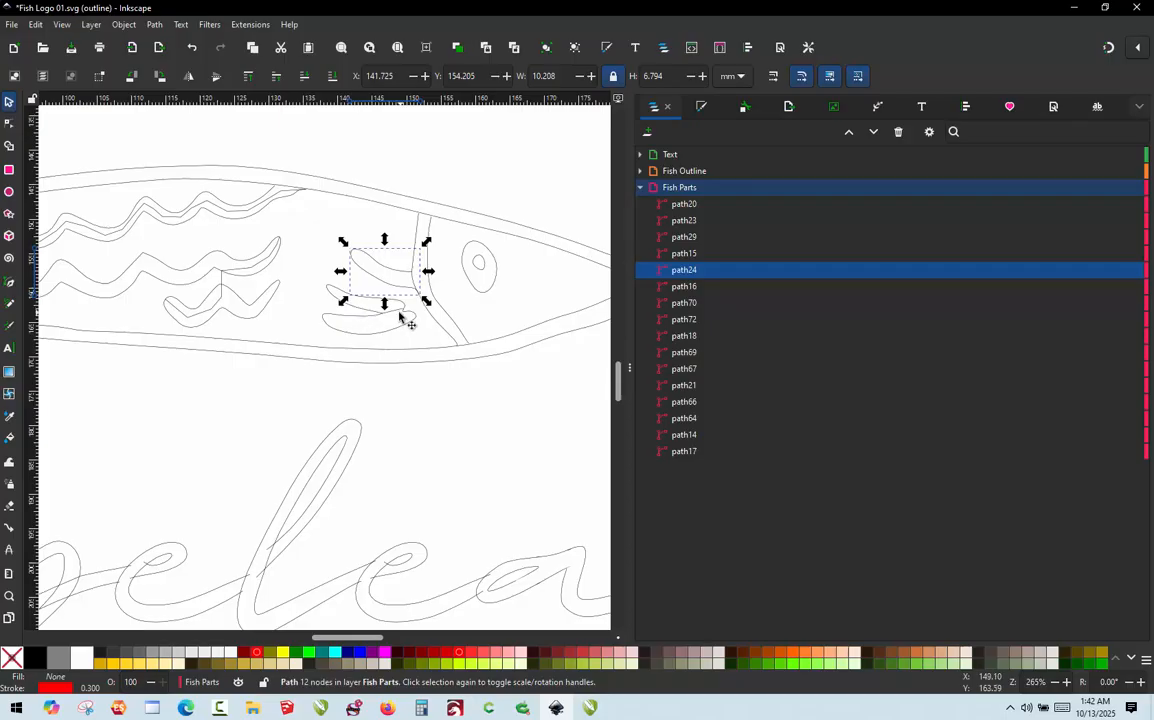
click(370, 316)
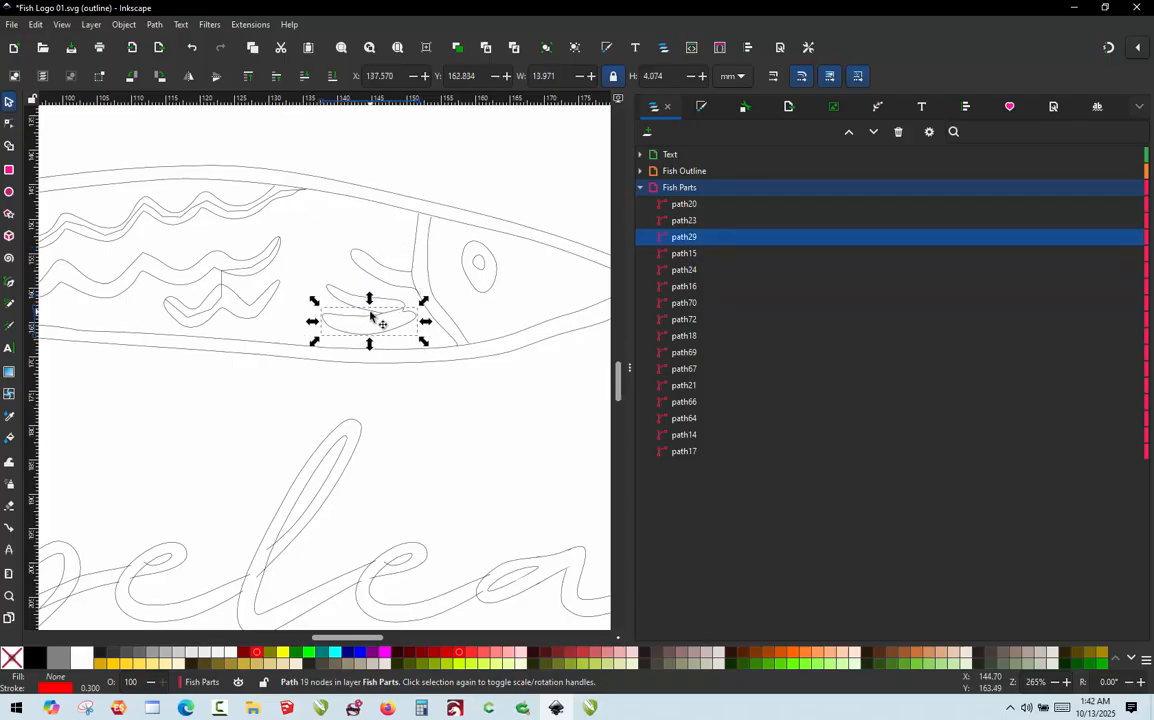
click(350, 296)
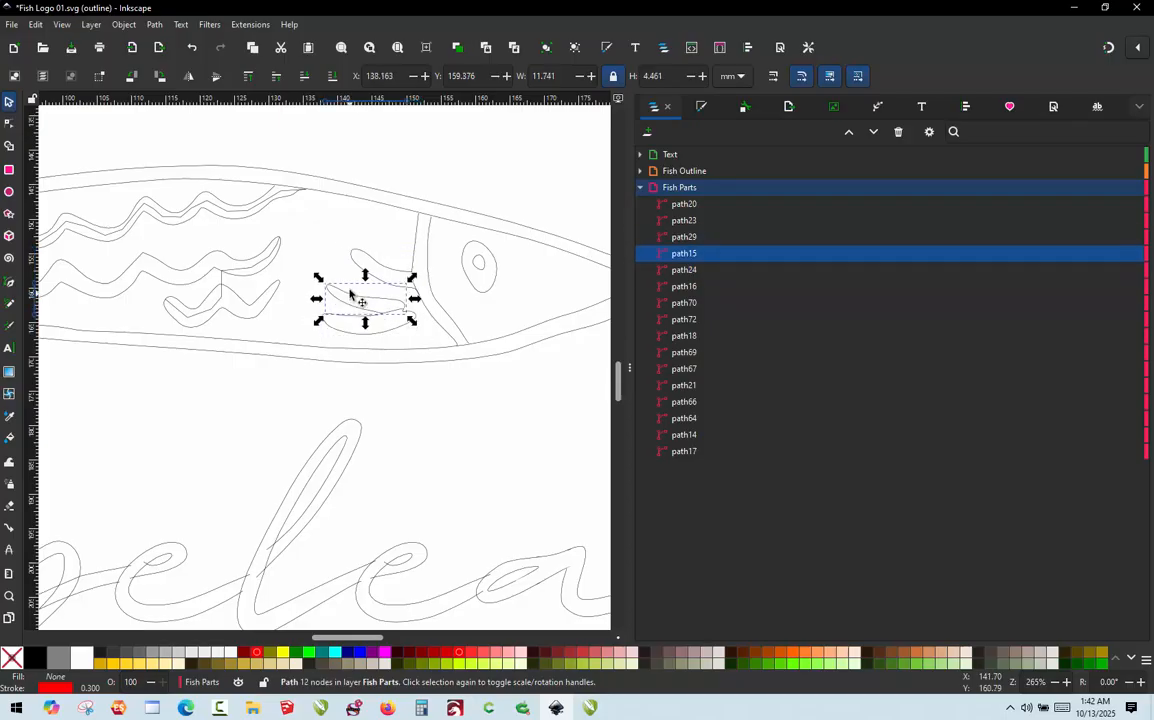
click(358, 263)
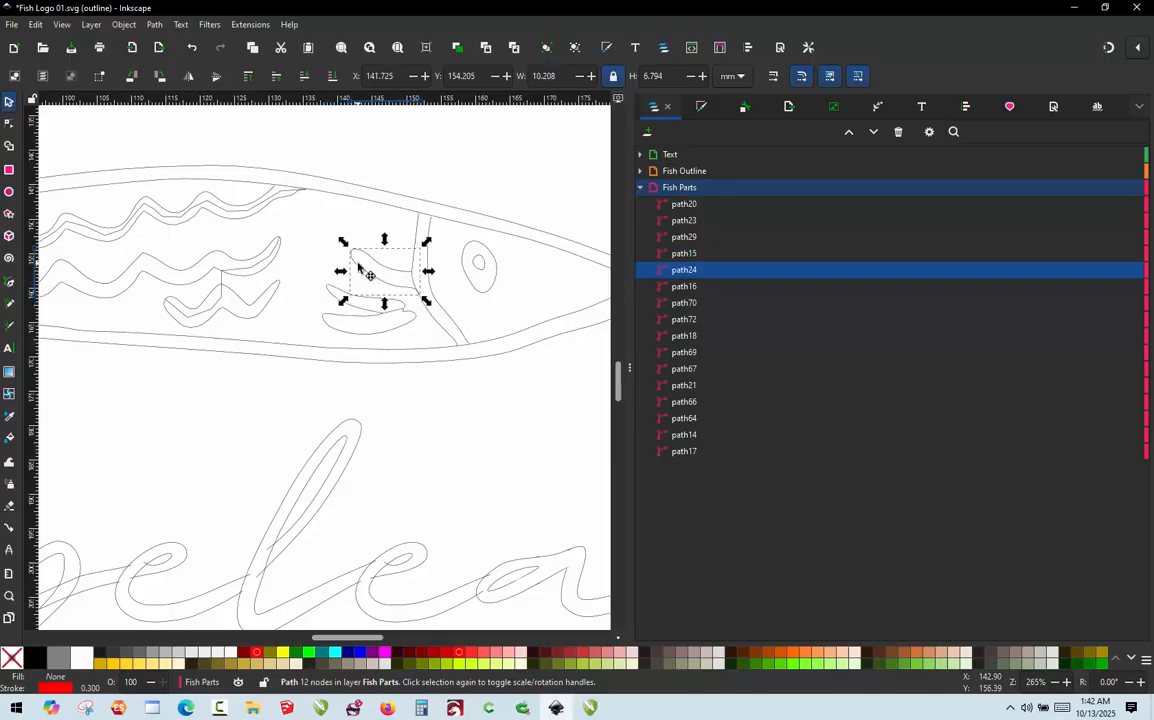
click(280, 288)
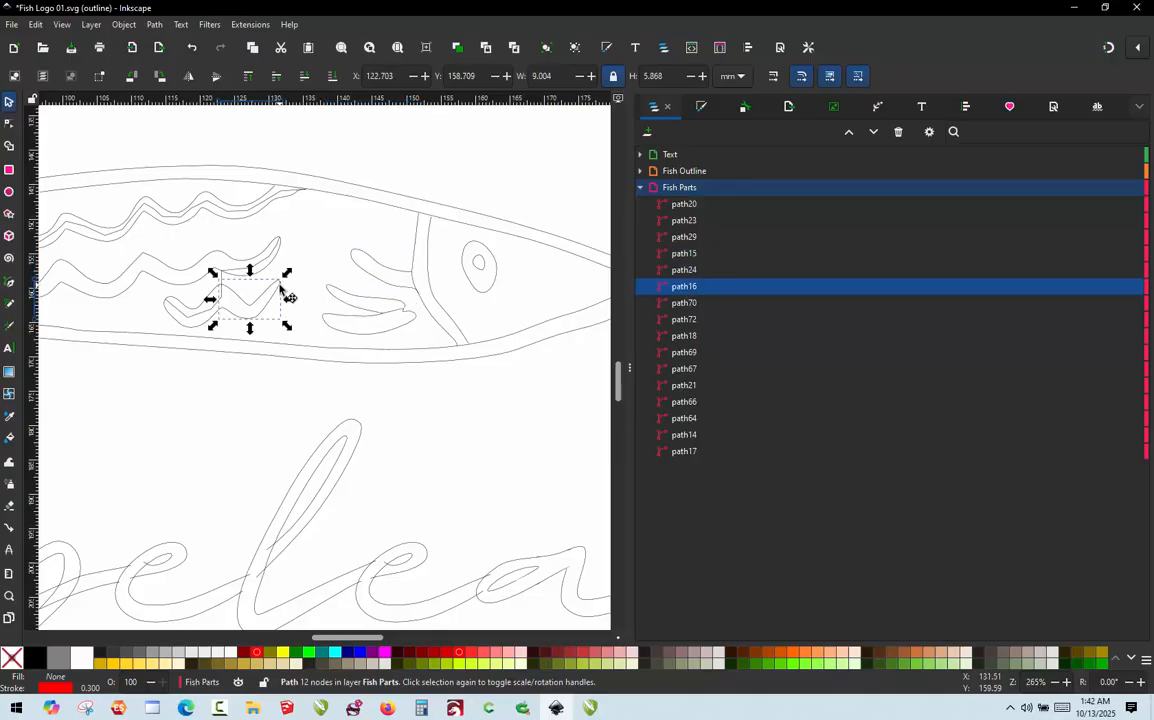
click(380, 272)
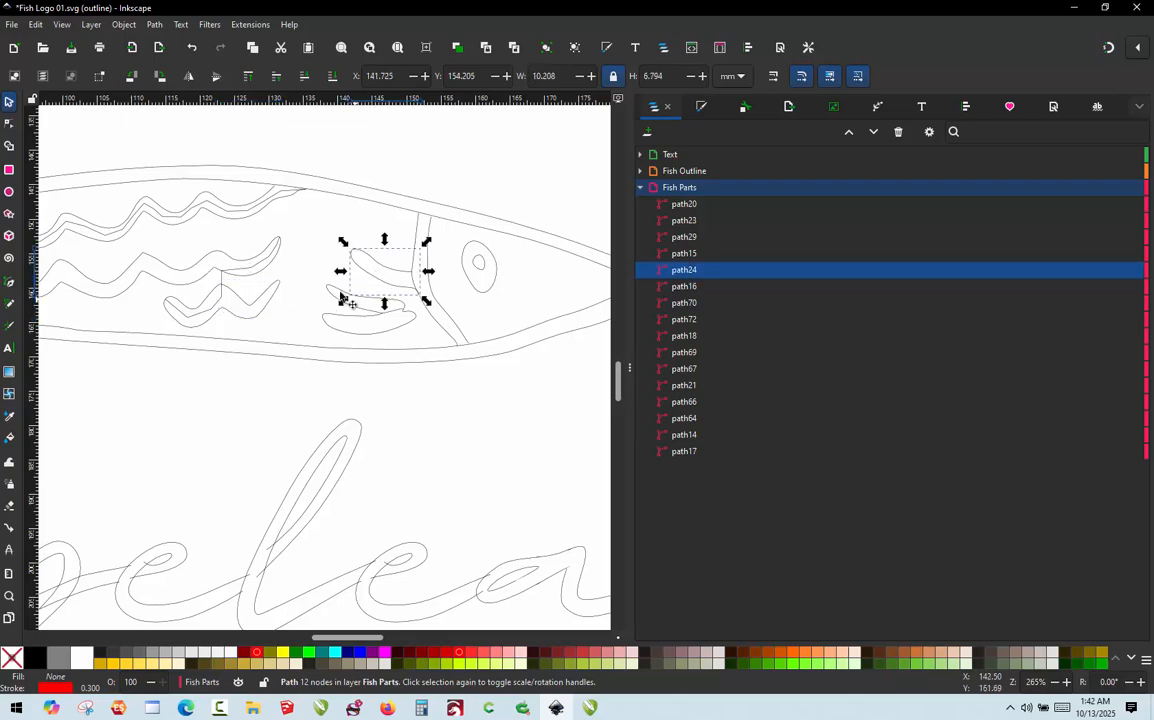
- Examine the object order of the two lower fin columns (path15, path29), the gill (path23) and the eye (path20)
click(340, 295)
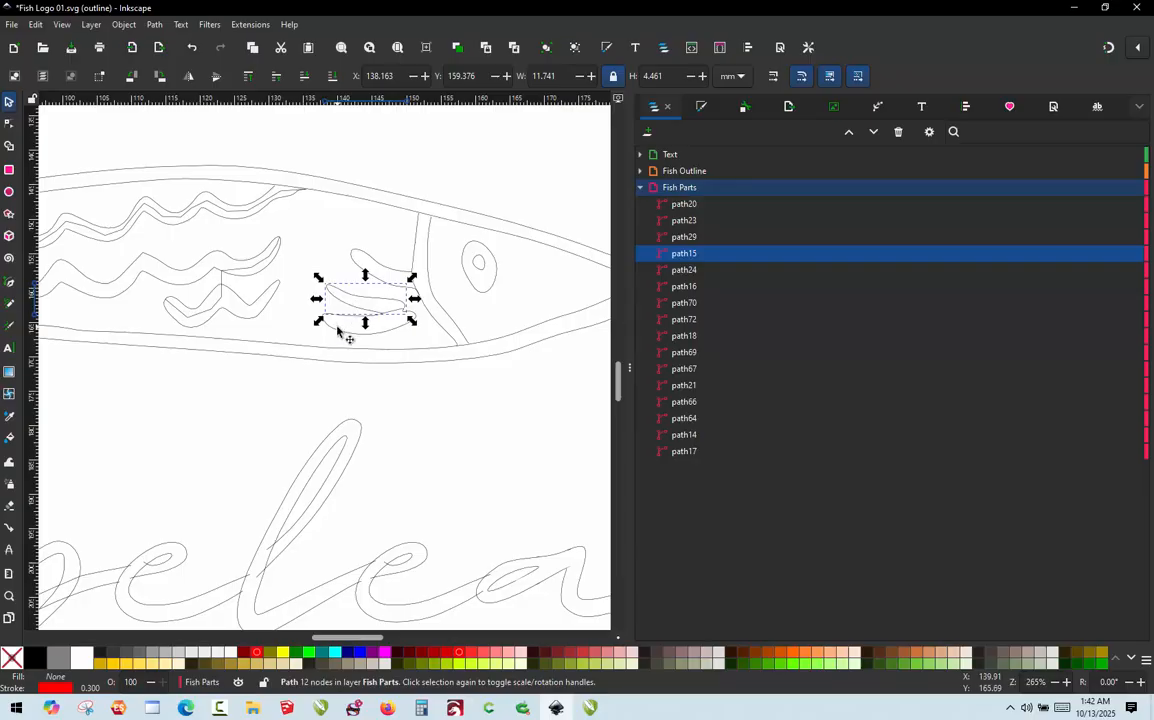
click(337, 331)
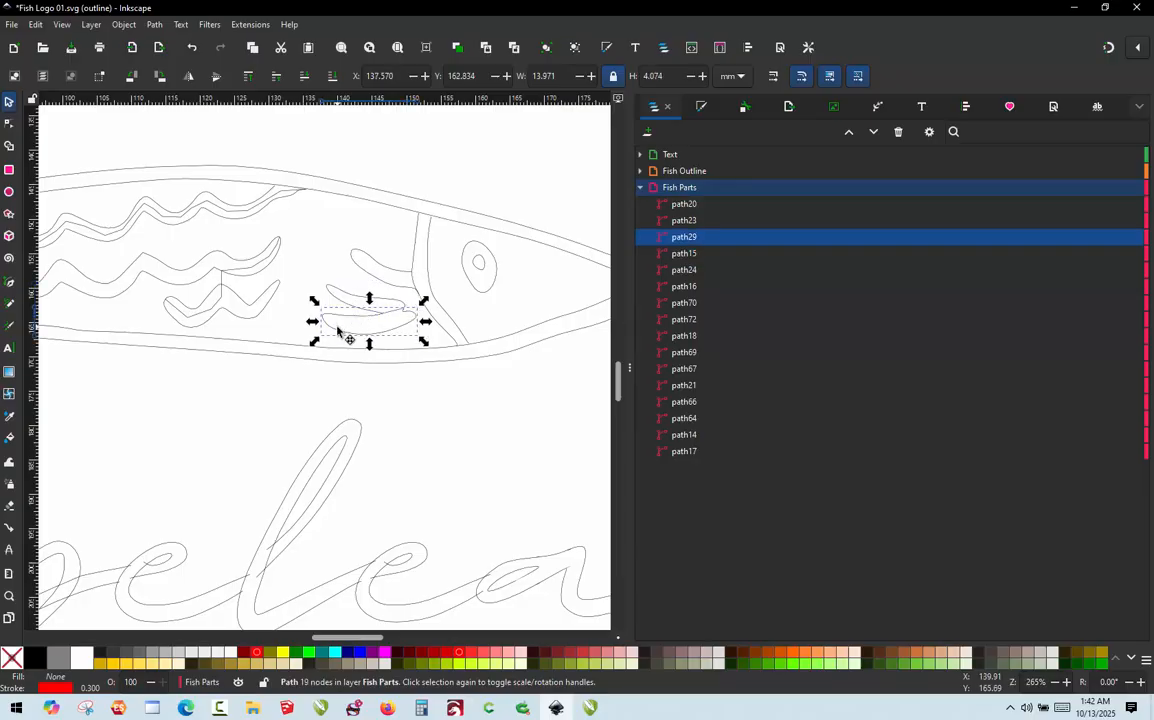
click(415, 250)
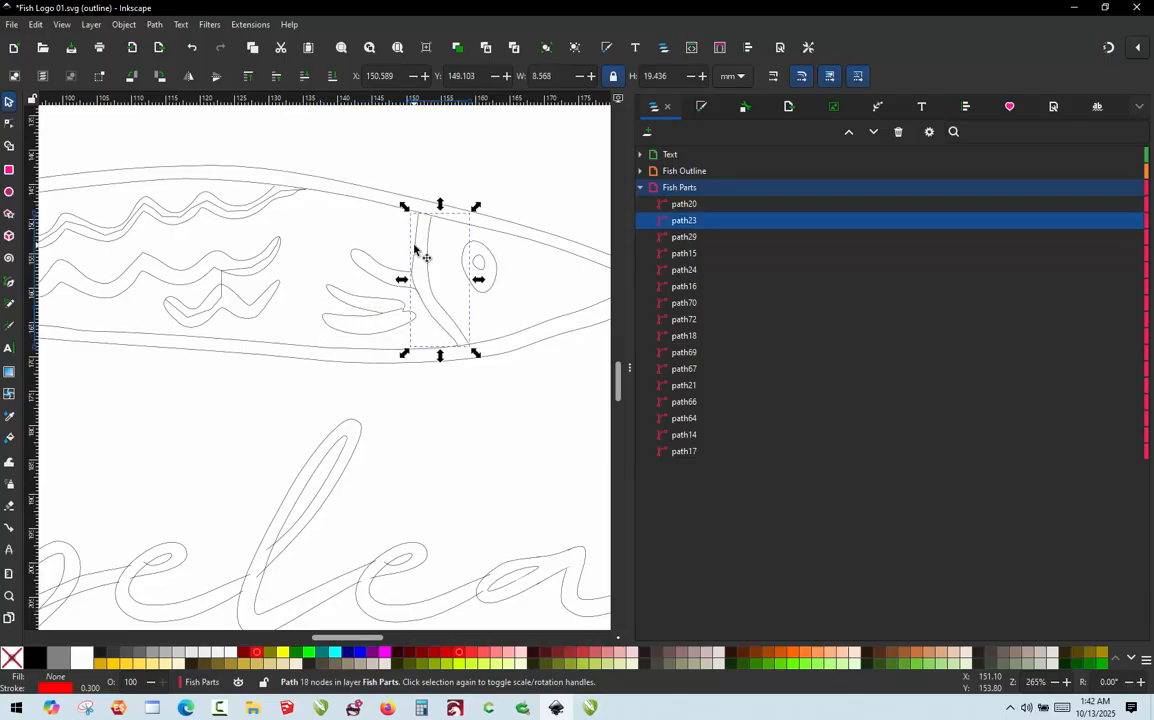
click(484, 270)
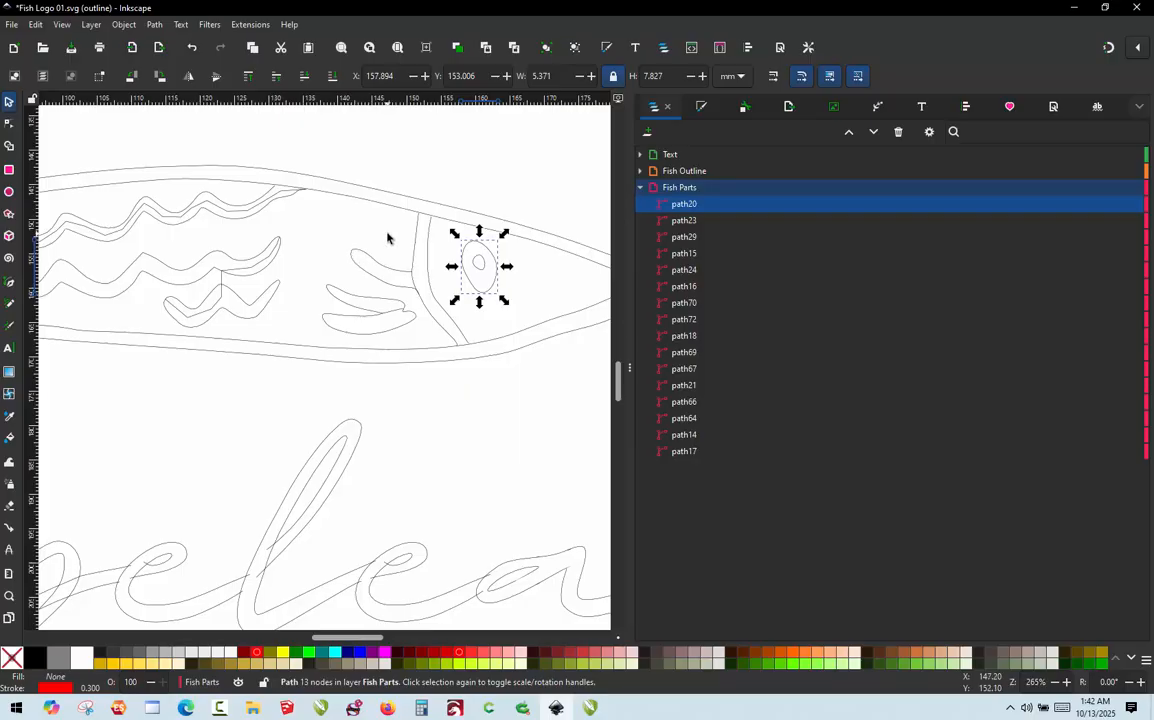
key(Escape)
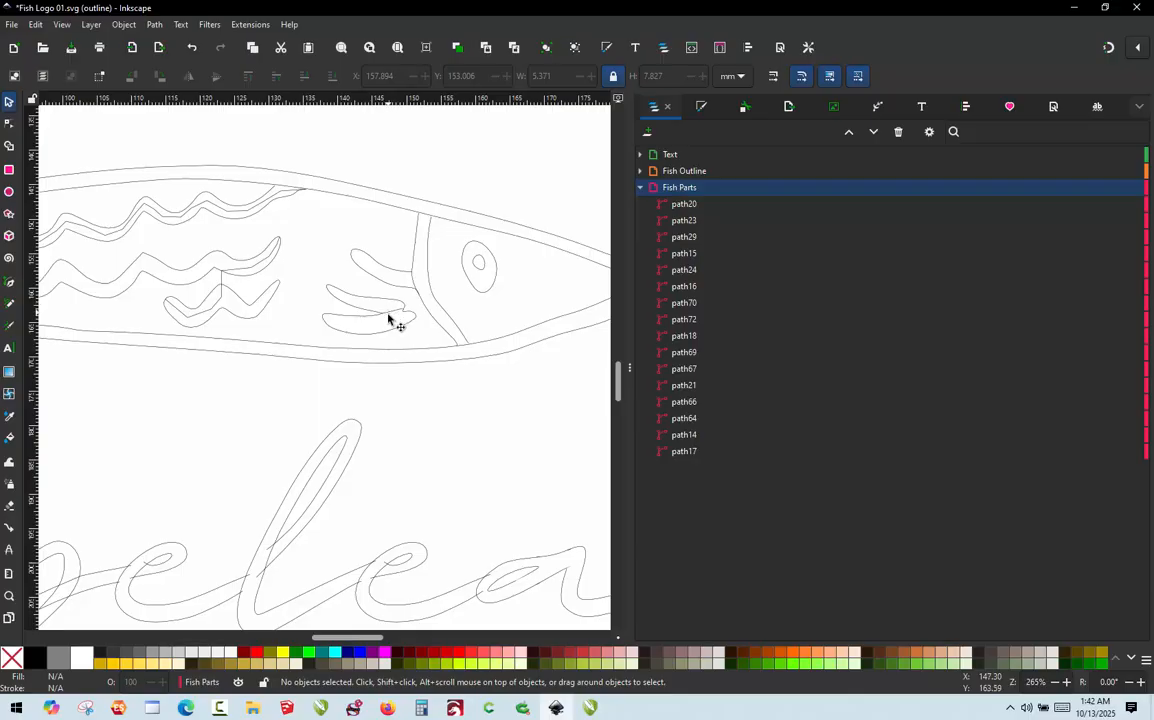
scroll(389, 318, up, 3)
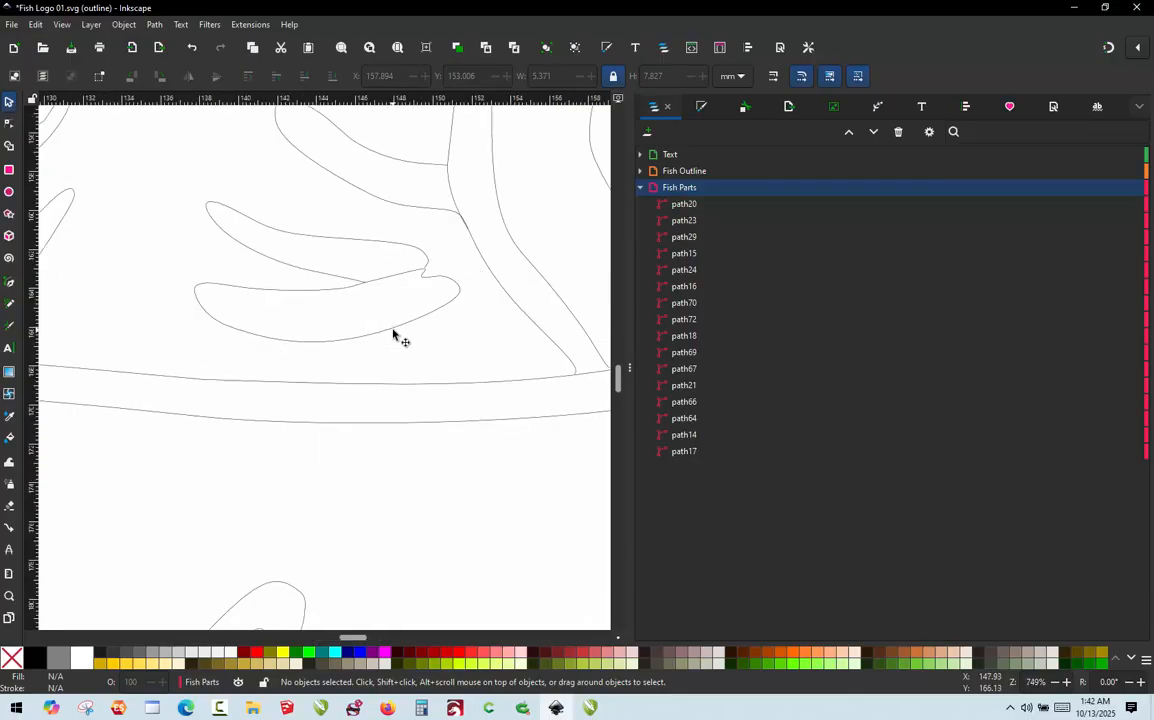
click(389, 249)
scroll(412, 316, down, 3)
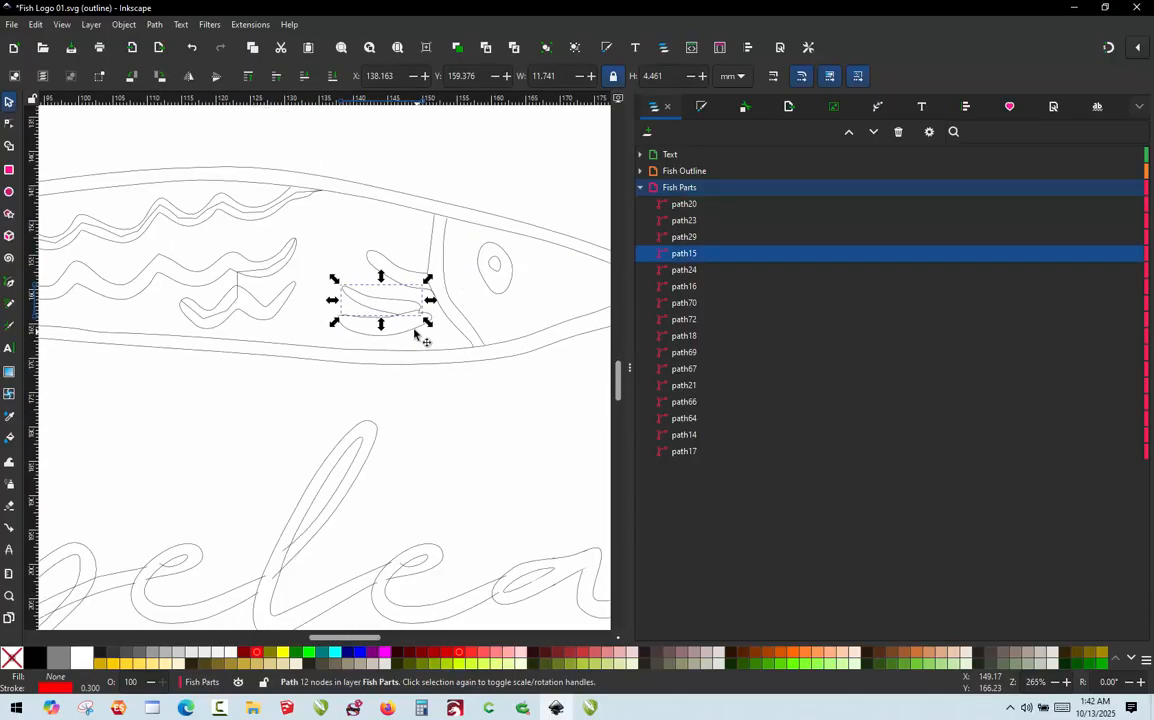
- Turn on Swap rails in the Ink/Stitch Params of the upper fin column (path24) and apply
click(378, 262)
scroll(291, 294, up, 2)
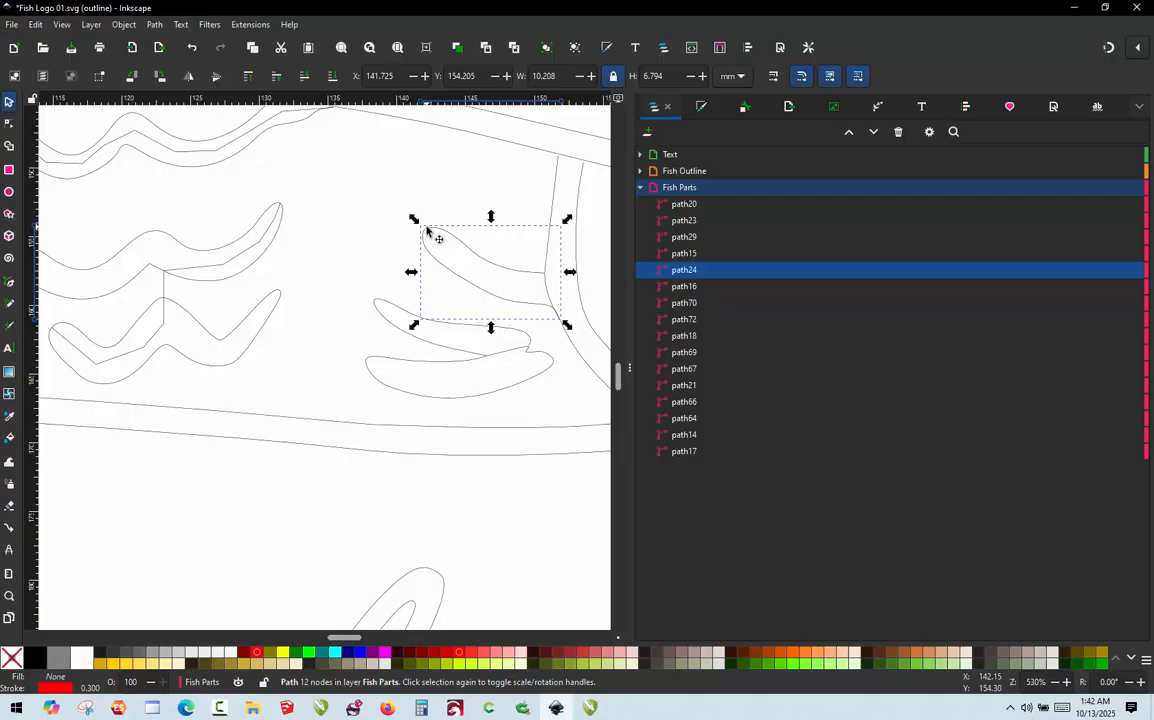
key(ctrl+alt+q)
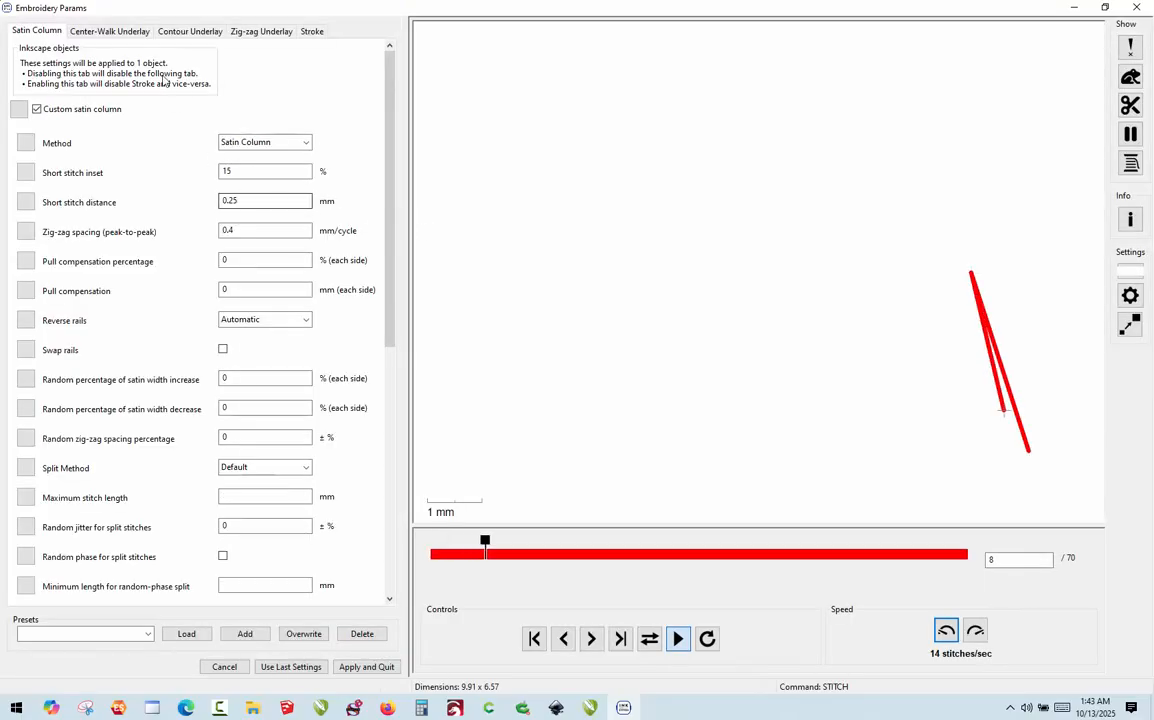
click(223, 350)
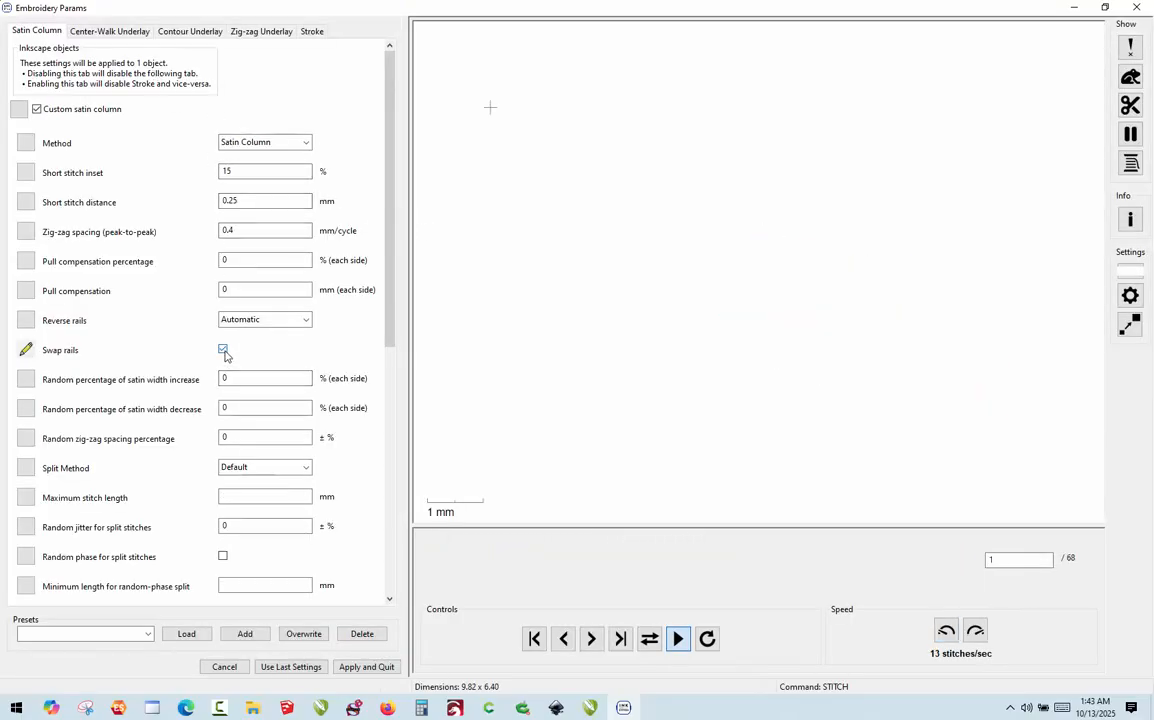
click(367, 667)
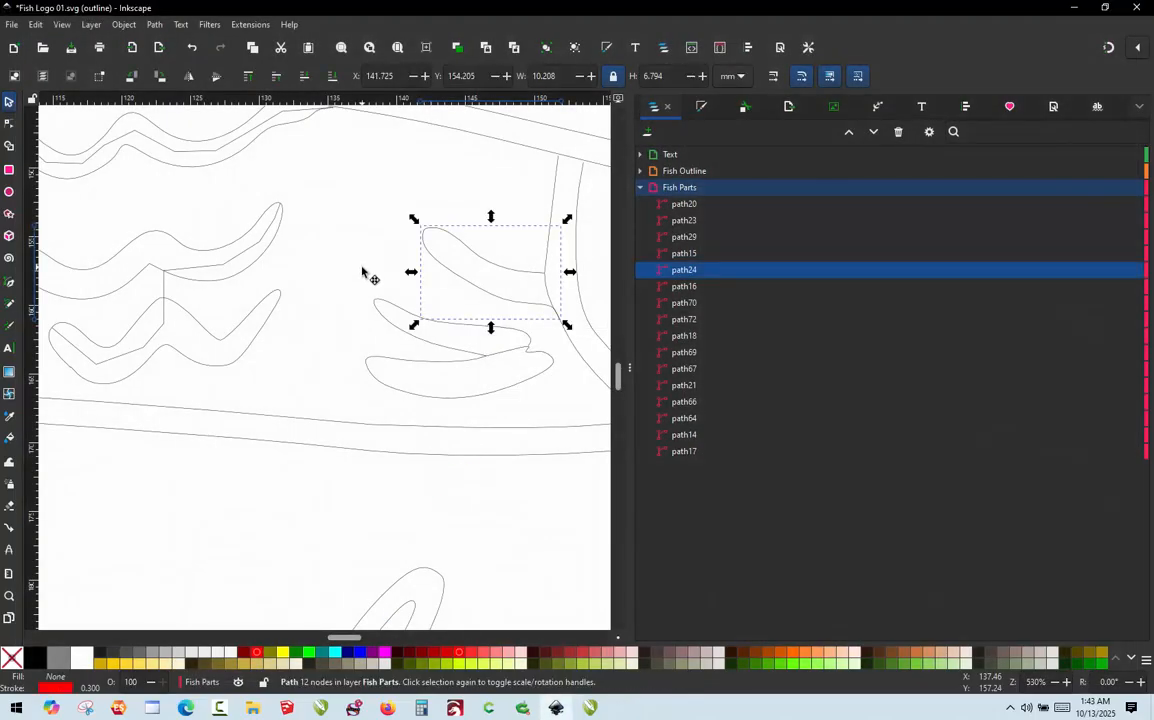
- Compare the ends of the three fin columns (path24, path15, path29) to judge where one column connects to the next
scroll(420, 280, right, 1)
scroll(460, 265, right, 1)
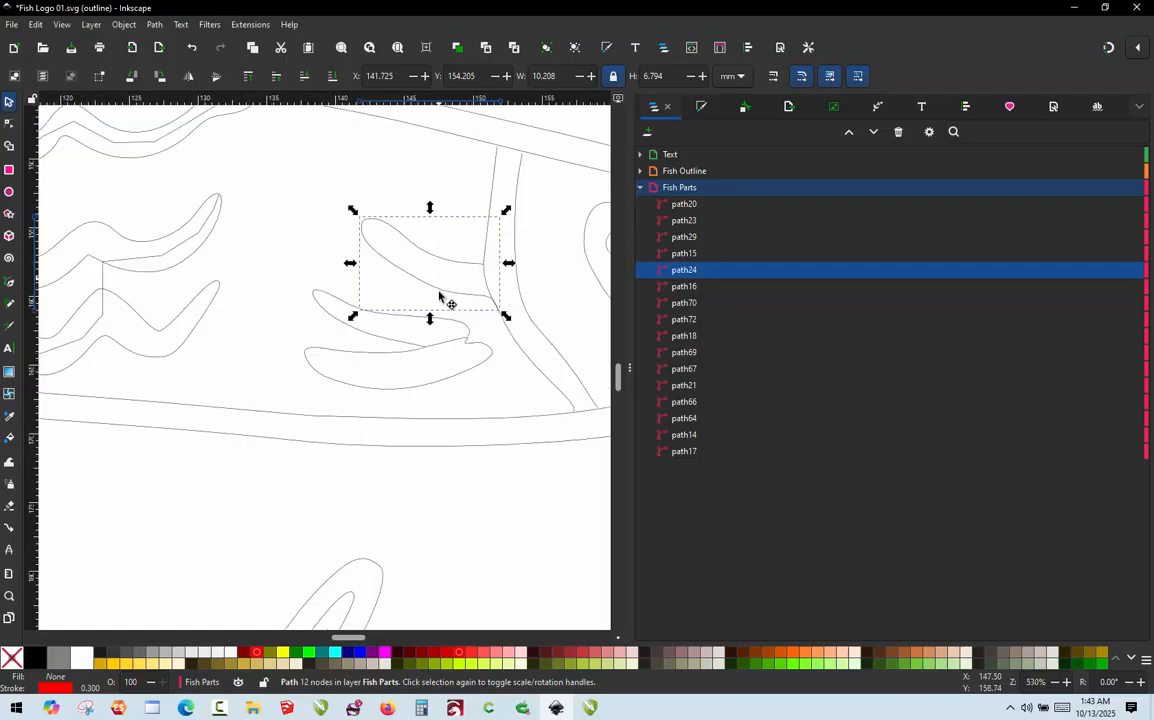
click(400, 344)
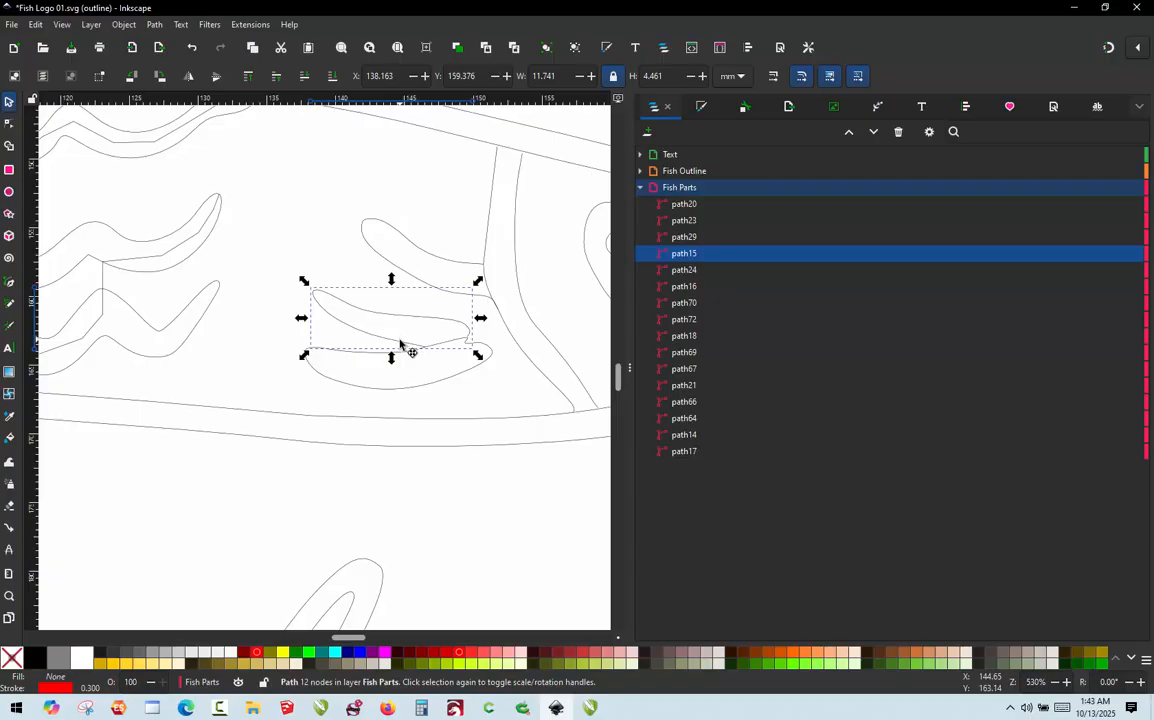
click(440, 386)
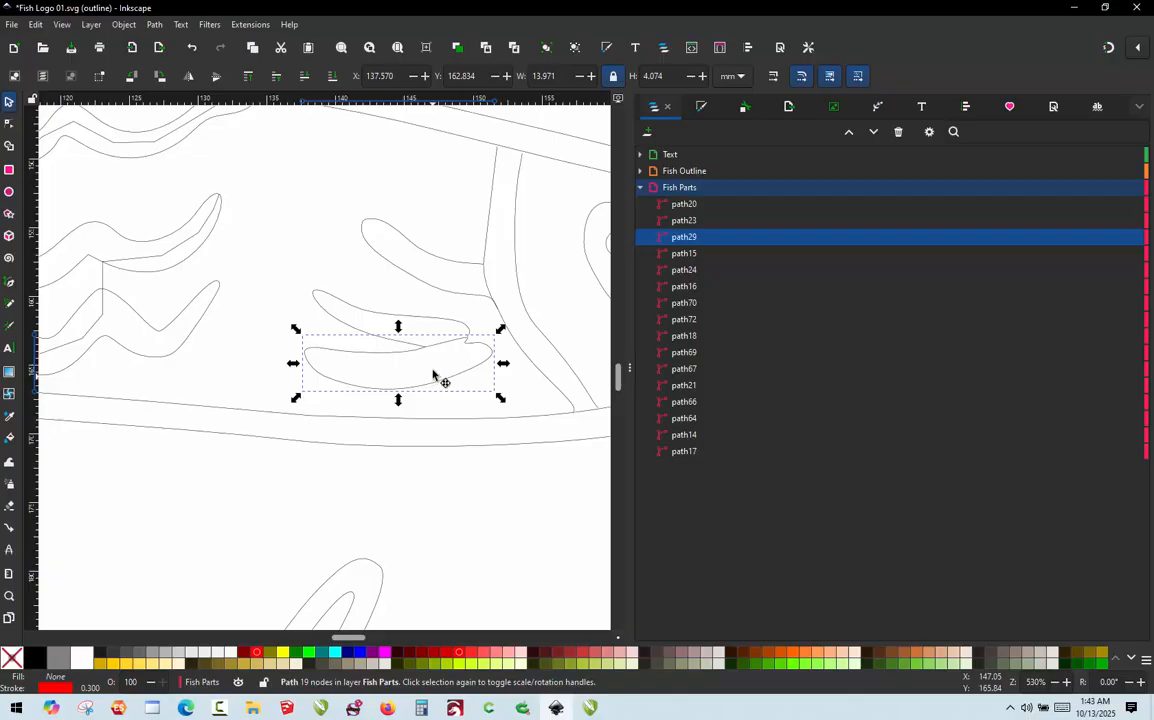
click(436, 320)
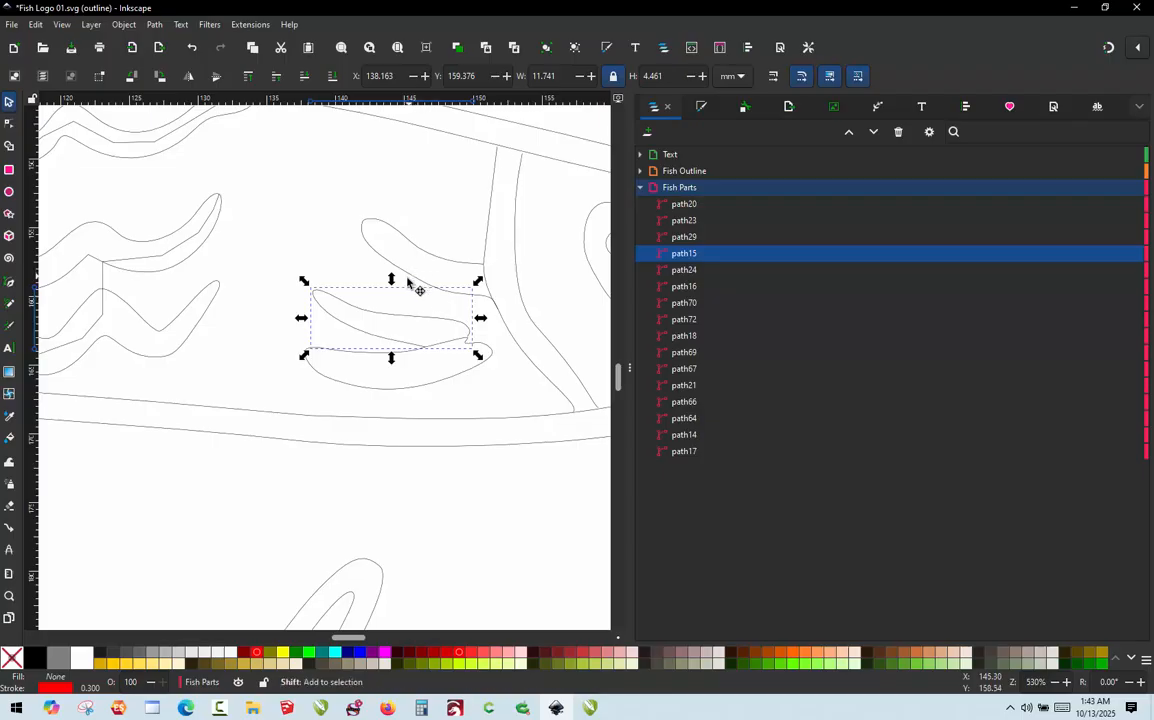
shift+click(413, 279)
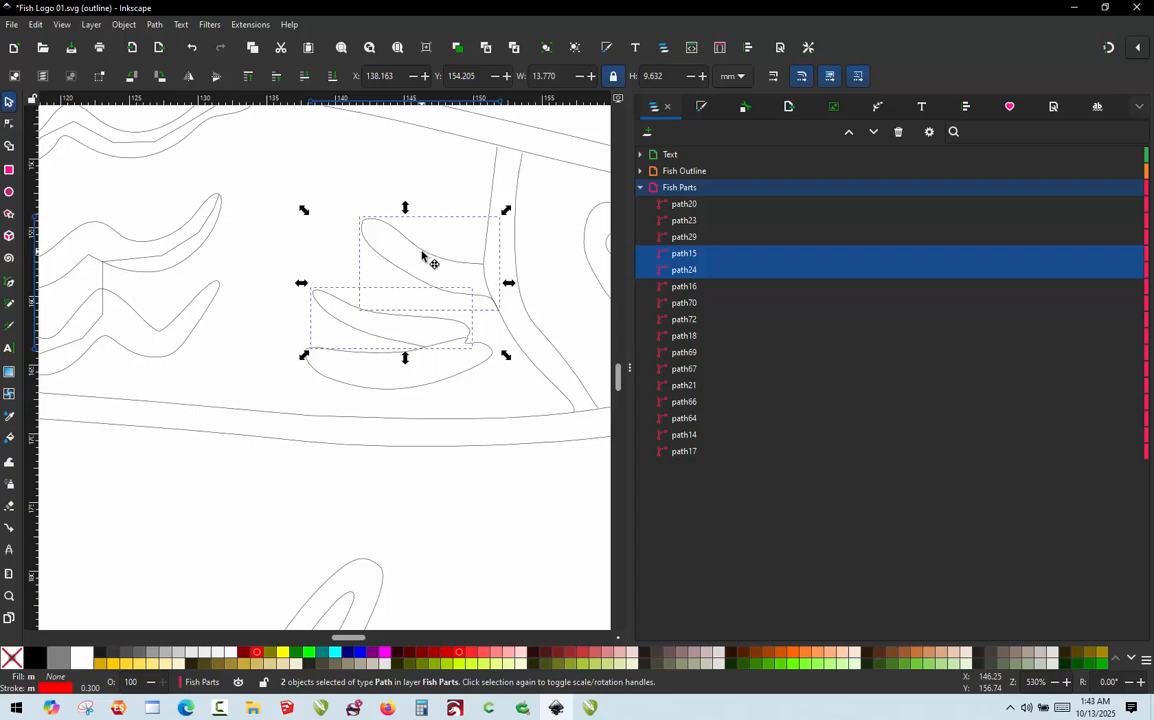
click(418, 251)
click(420, 252)
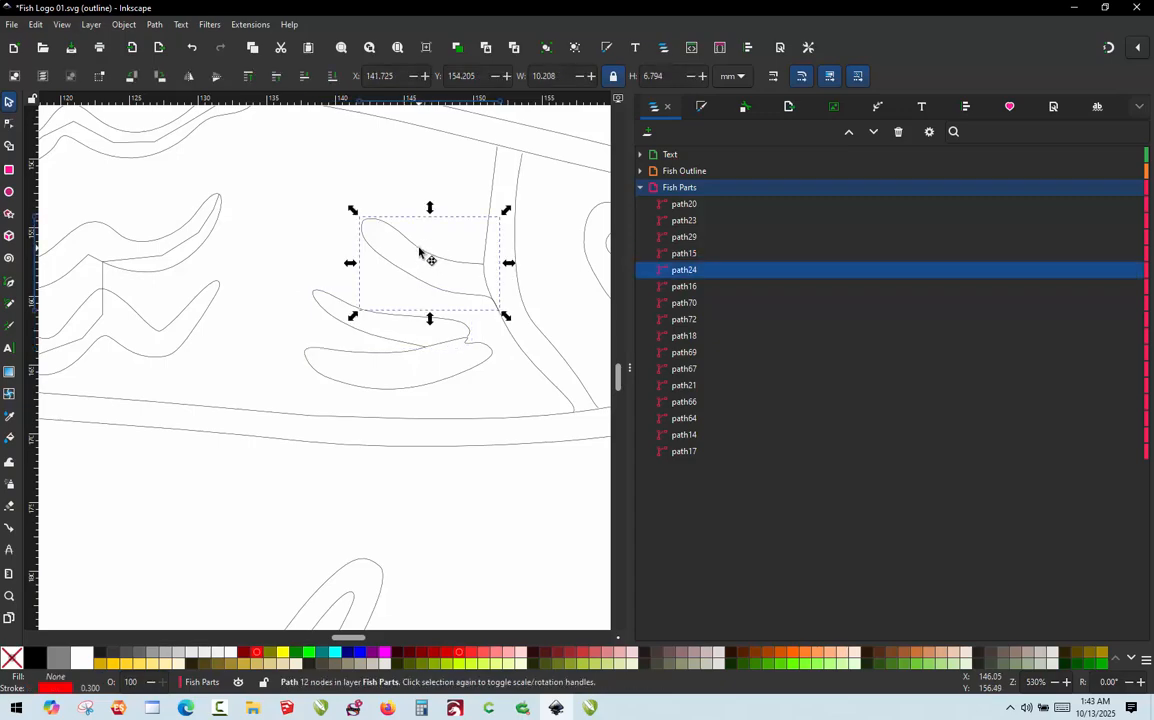
click(408, 320)
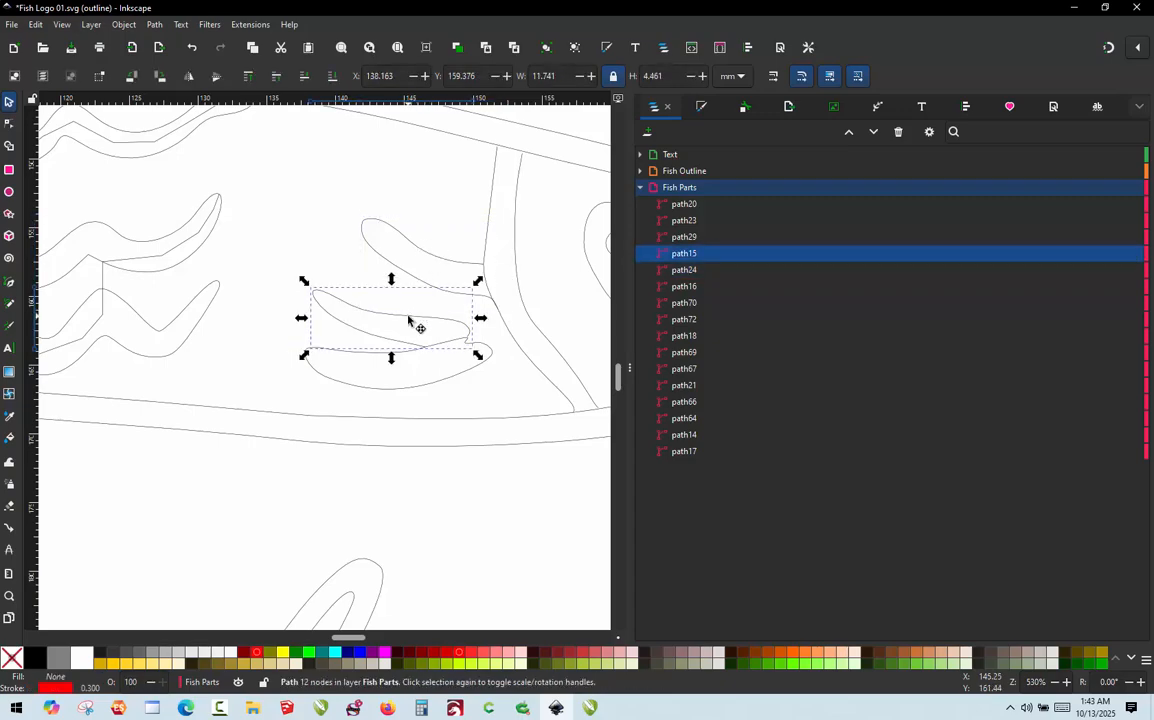
click(437, 259)
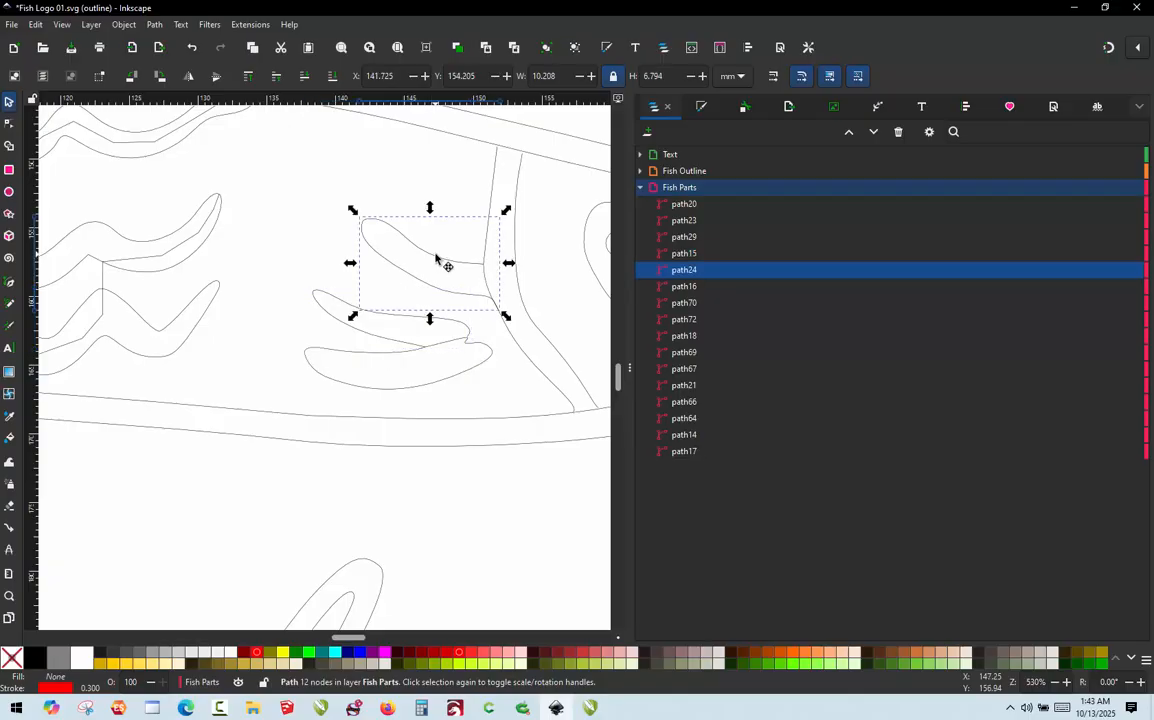
- Turn on Swap rails in the Params of the middle fin column (path15) and apply
click(419, 322)
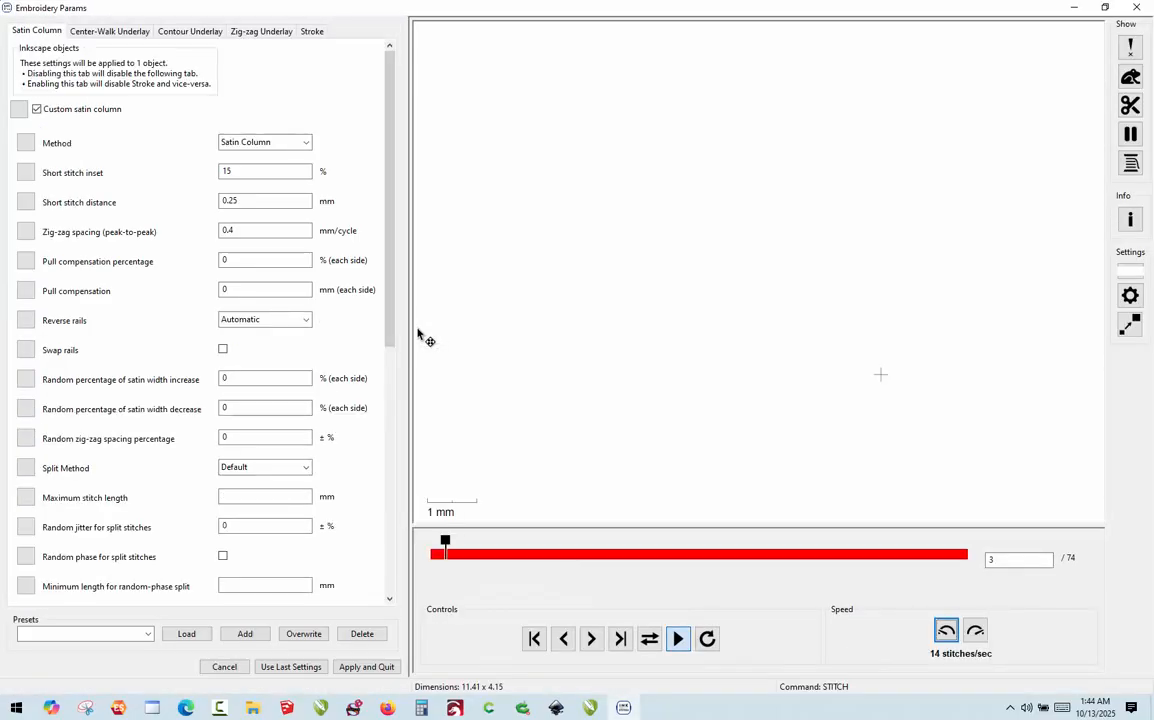
click(223, 349)
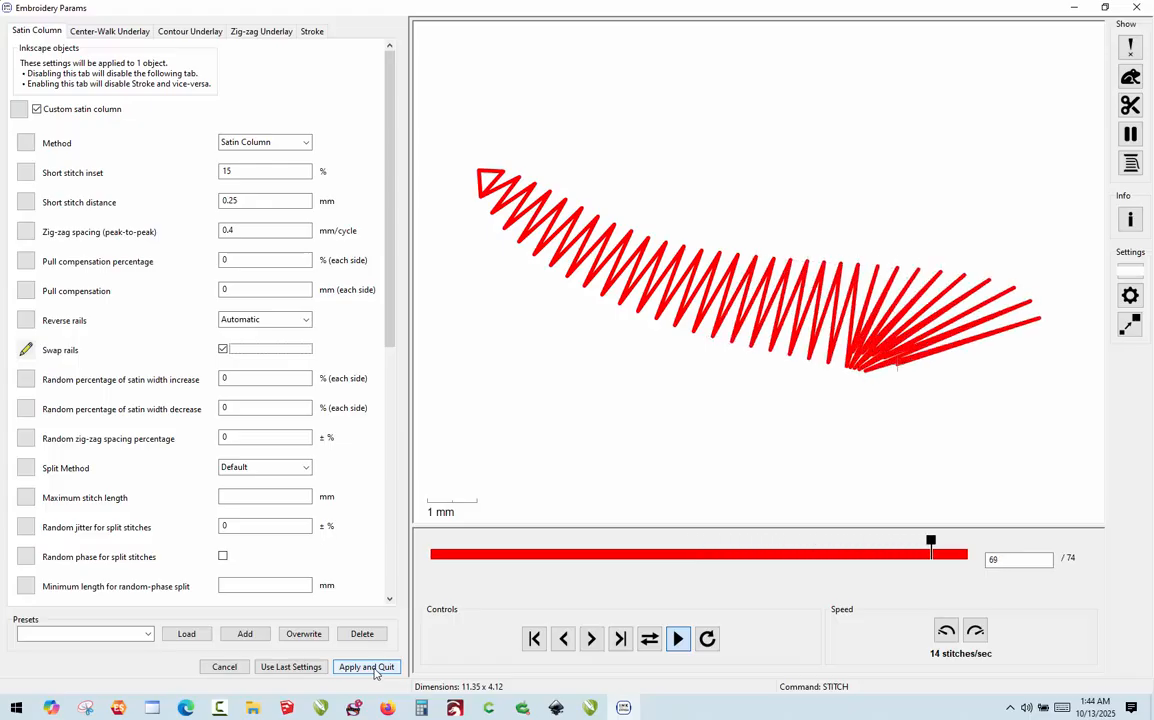
click(373, 672)
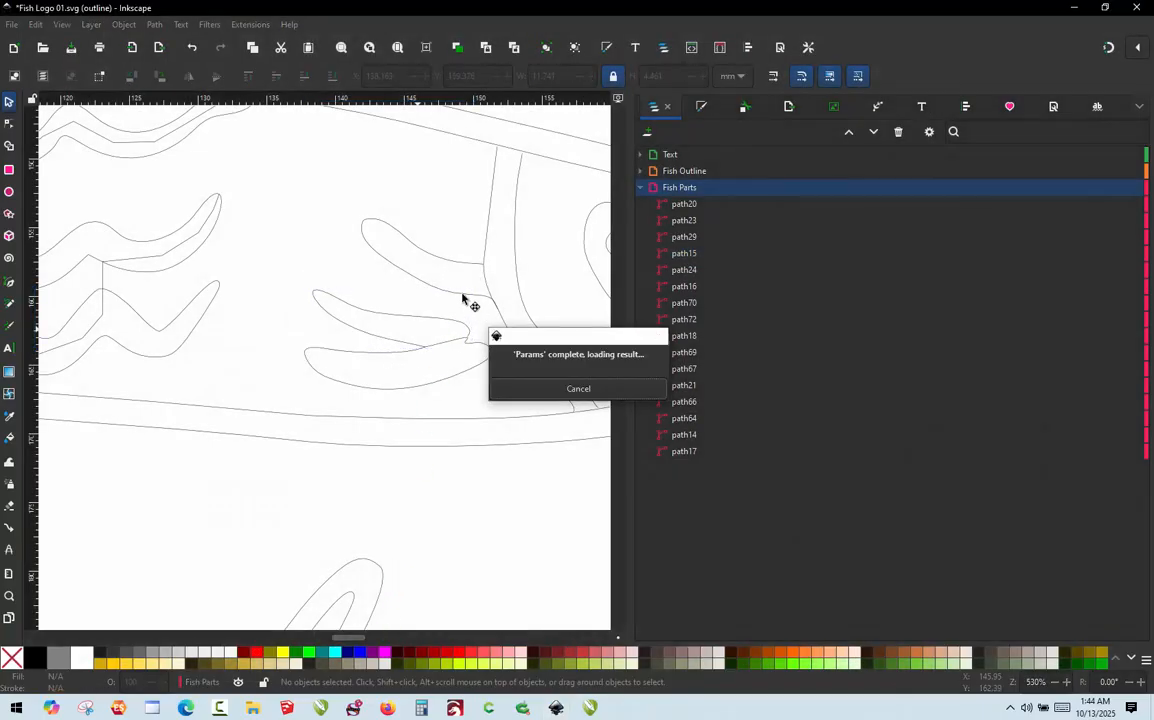
- Convert the jump between the upper and middle fin columns (path24, path15) to a stroke, for jumps not shorter than 2.00 mm
click(460, 298)
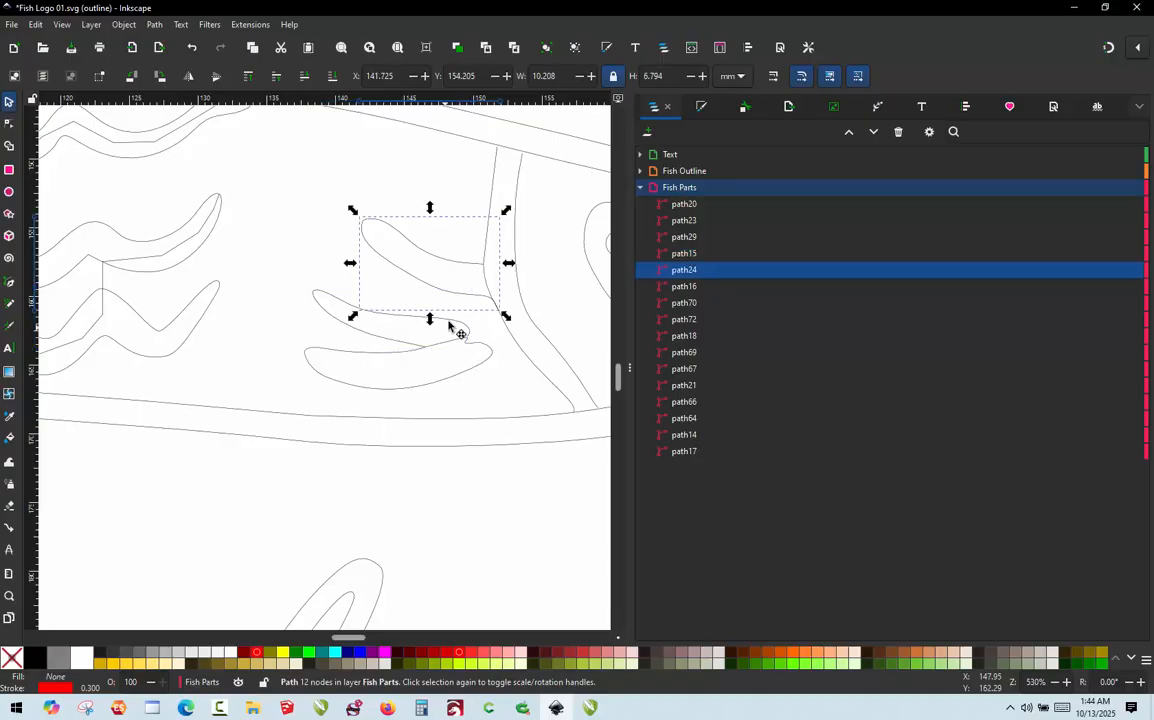
shift+click(451, 325)
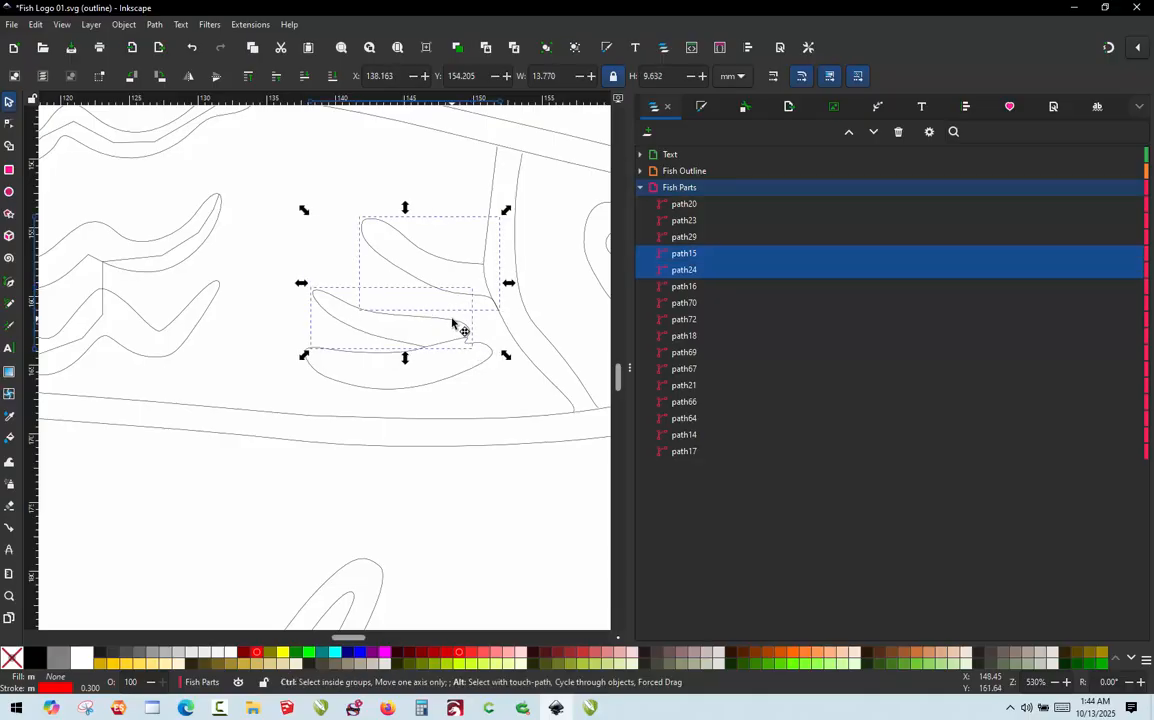
key(ctrl+alt+j)
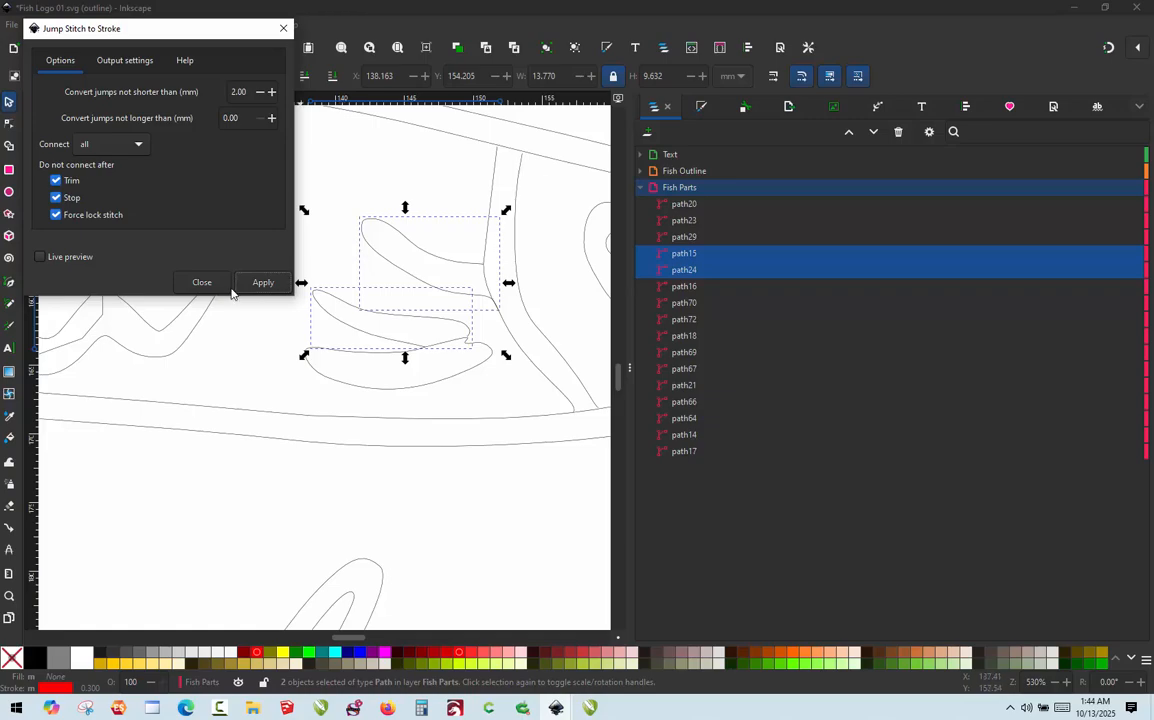
click(261, 283)
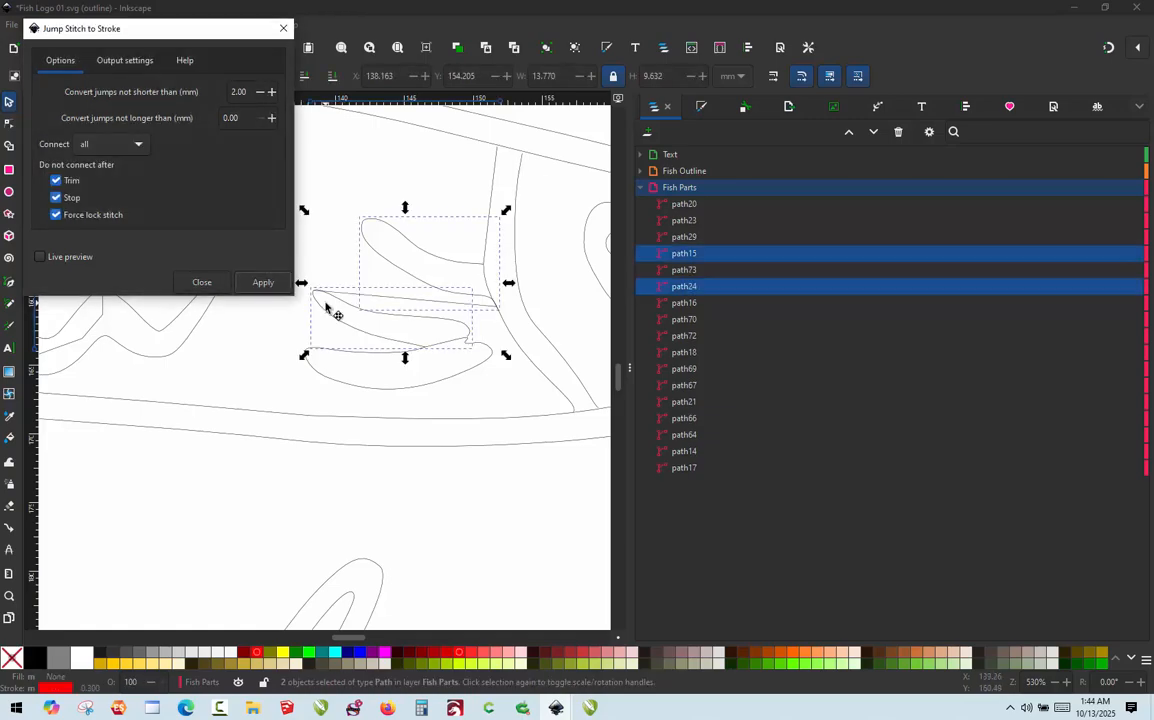
click(283, 28)
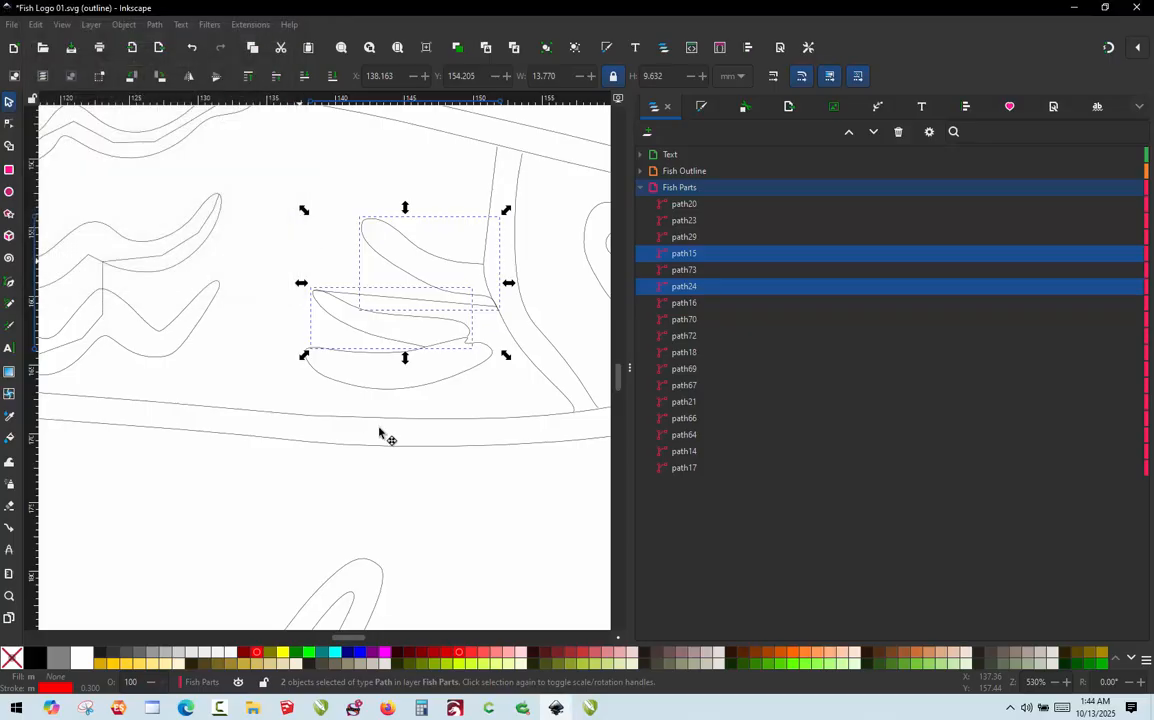
- Add two nodes to the new connecting stroke (path73) and move them inside the gill column, hiding the stroke's gill-side end
click(428, 400)
scroll(500, 320, up, 3)
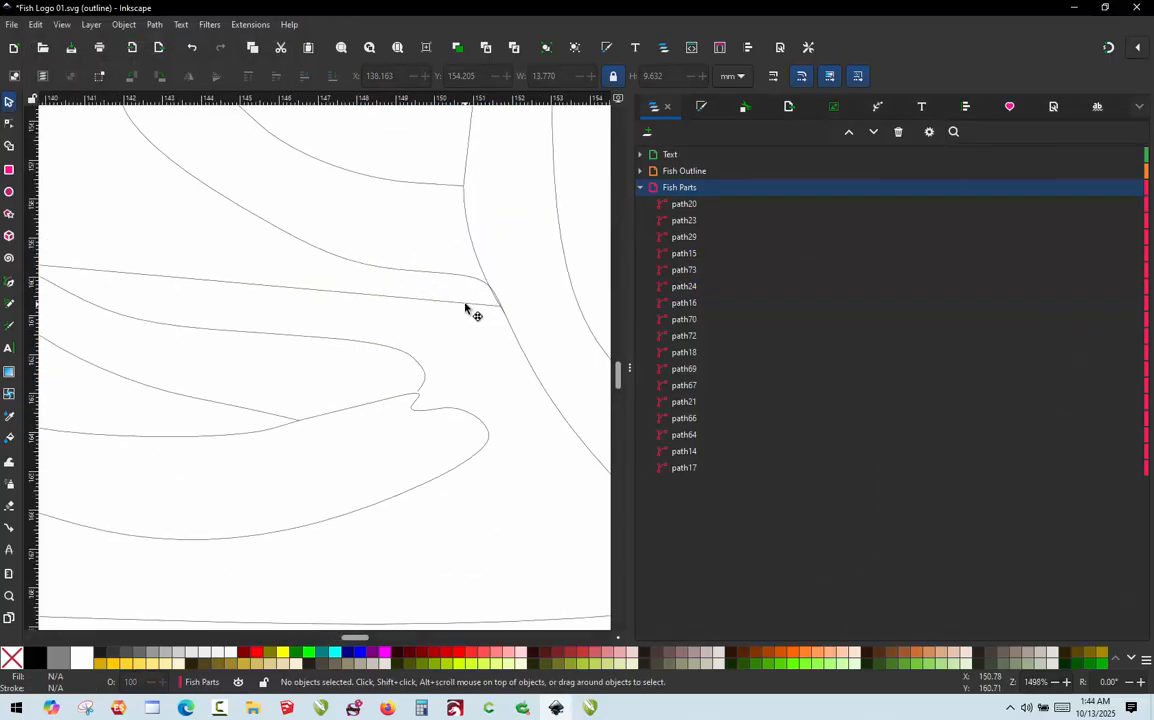
double_click(468, 309)
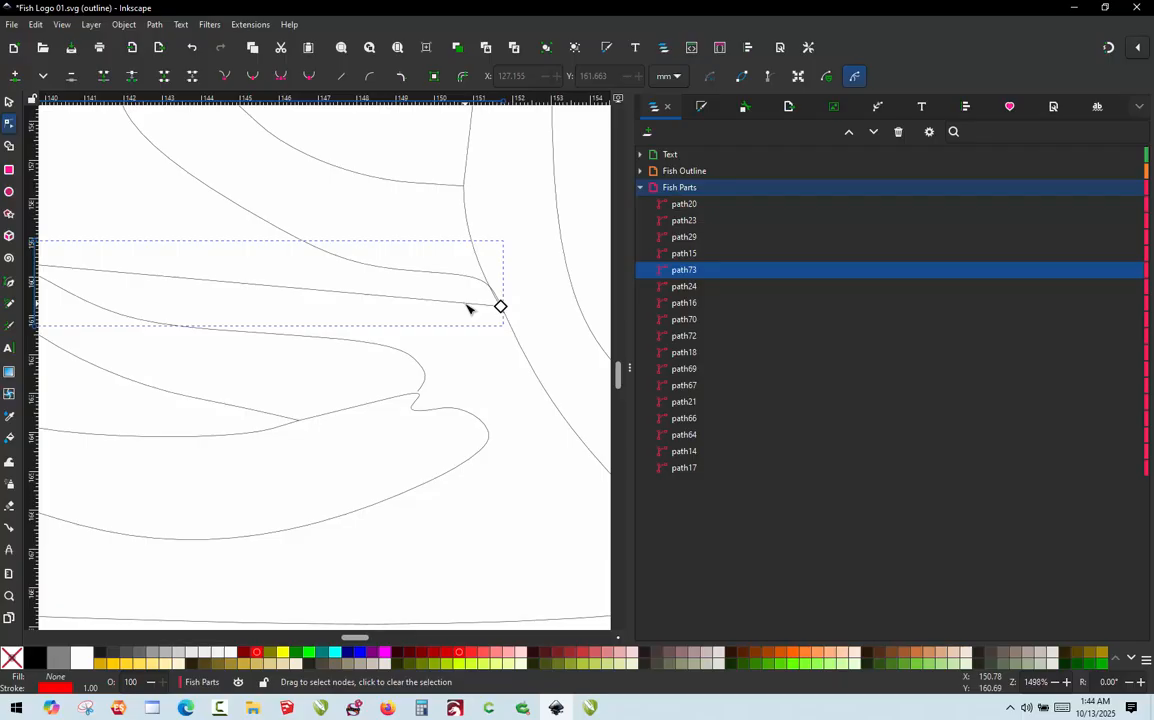
double_click(457, 305)
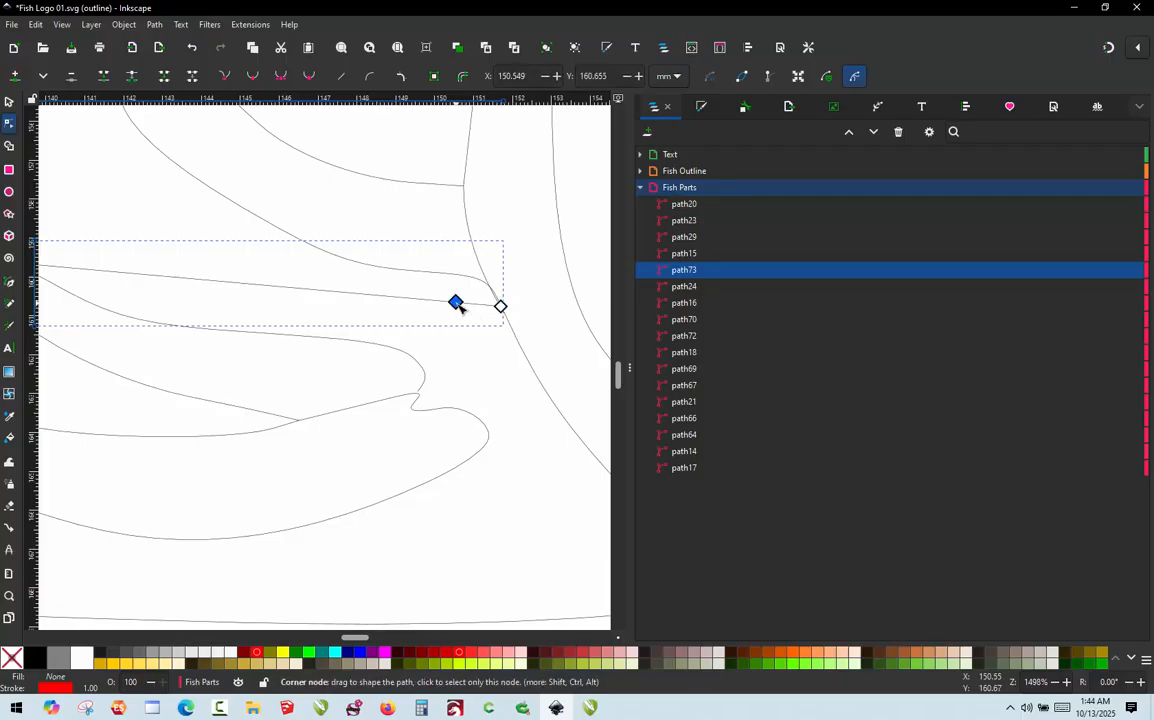
drag(457, 305, 561, 337)
scroll(497, 232, down, 3)
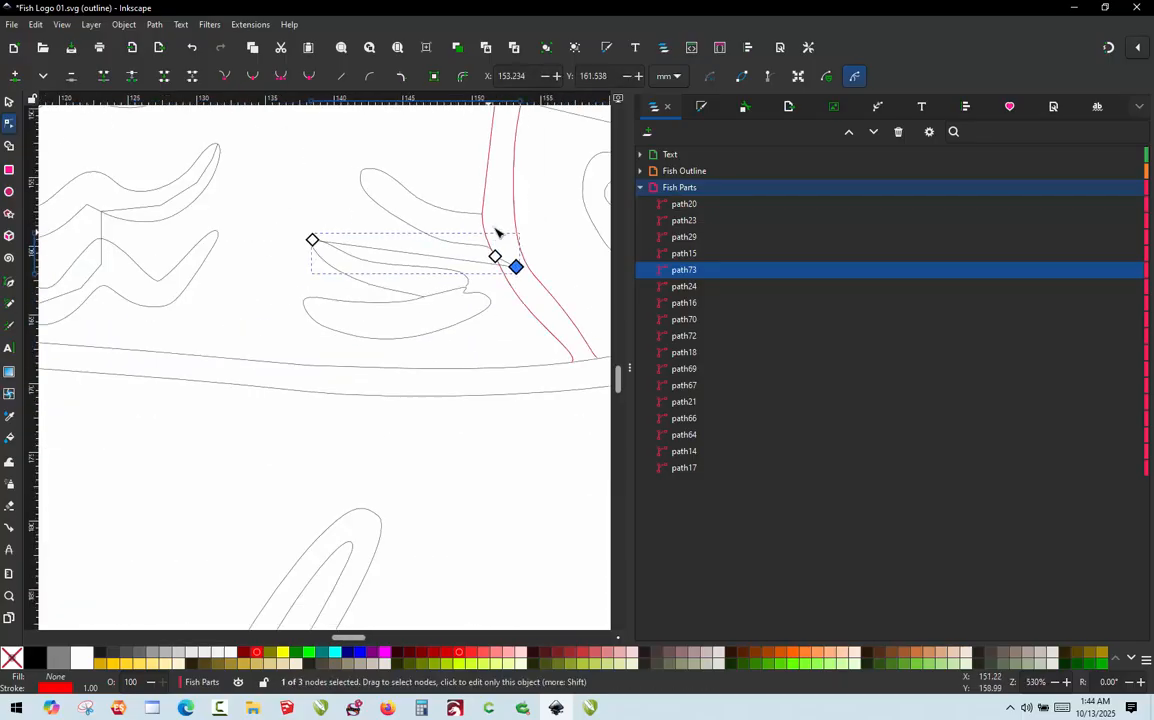
key(ctrl+a)
scroll(480, 268, up, 2)
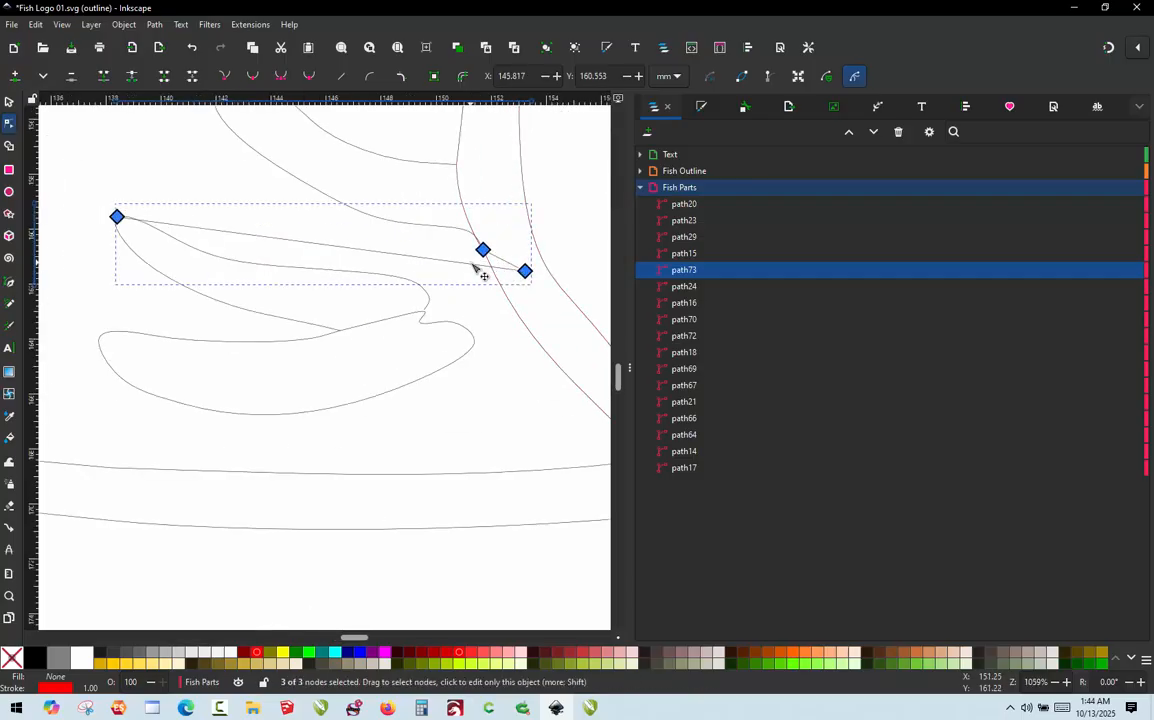
double_click(474, 266)
drag(474, 266, 539, 308)
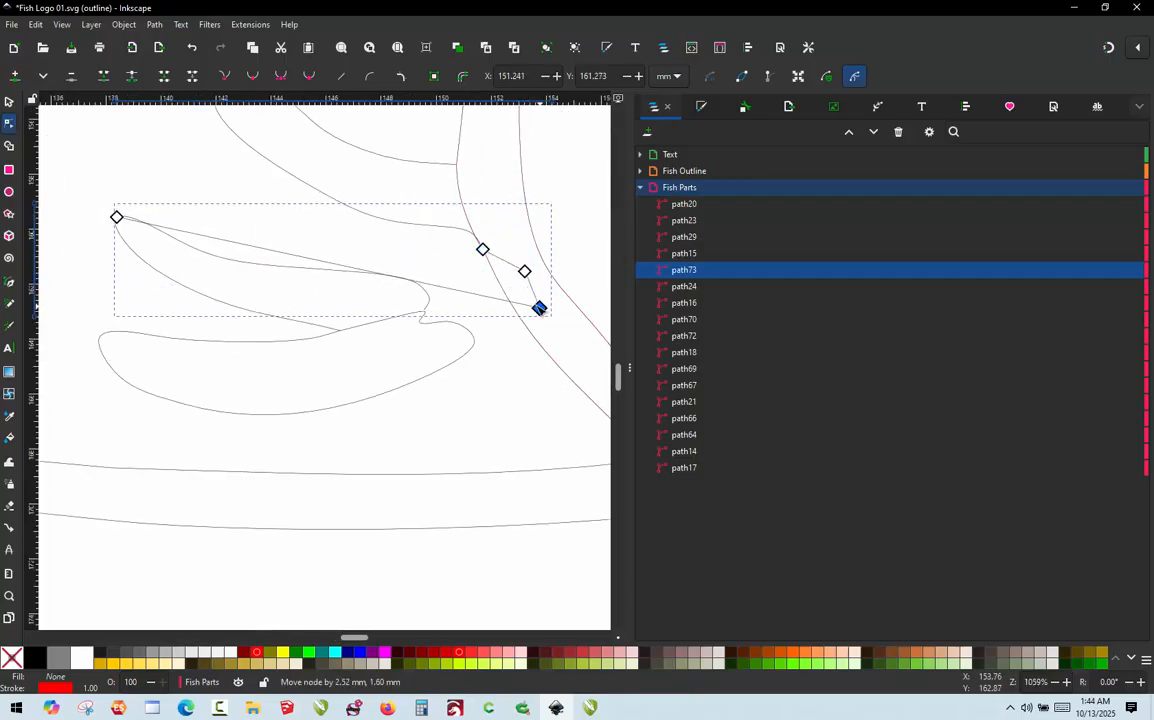
- Add two more nodes to the connecting stroke, placing one in the lower fin's gill-side end and one where the two lower fins meet
drag(491, 298, 464, 338)
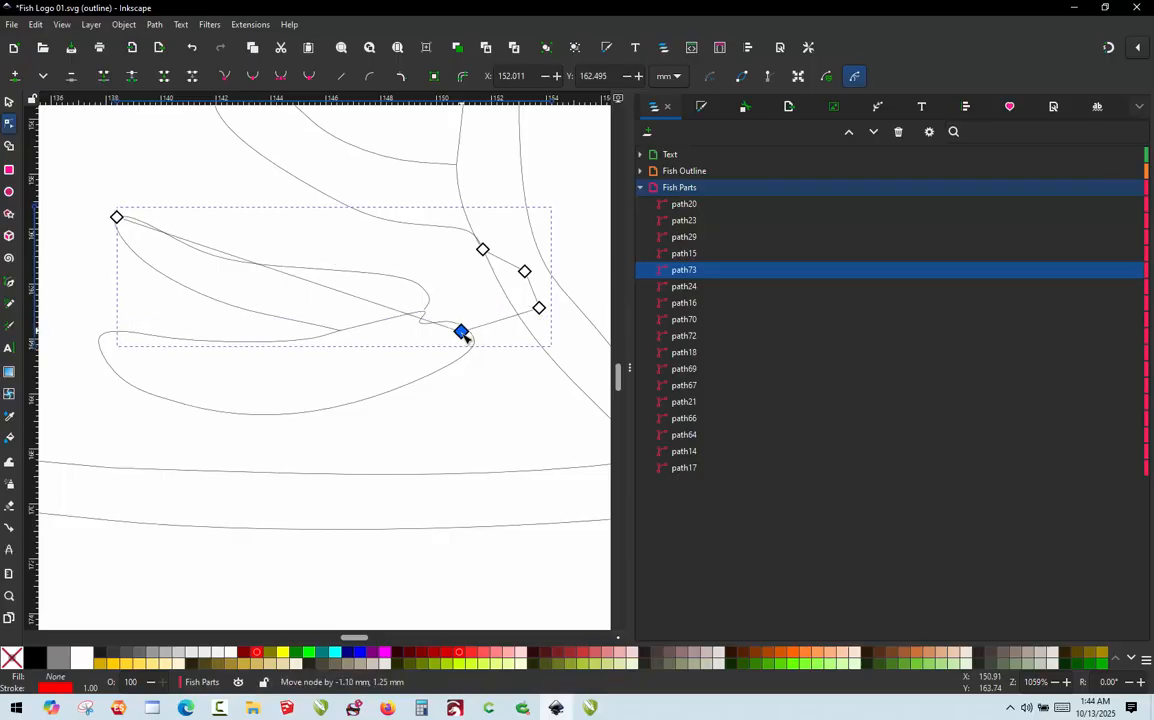
click(397, 318)
double_click(393, 315)
drag(392, 314, 378, 320)
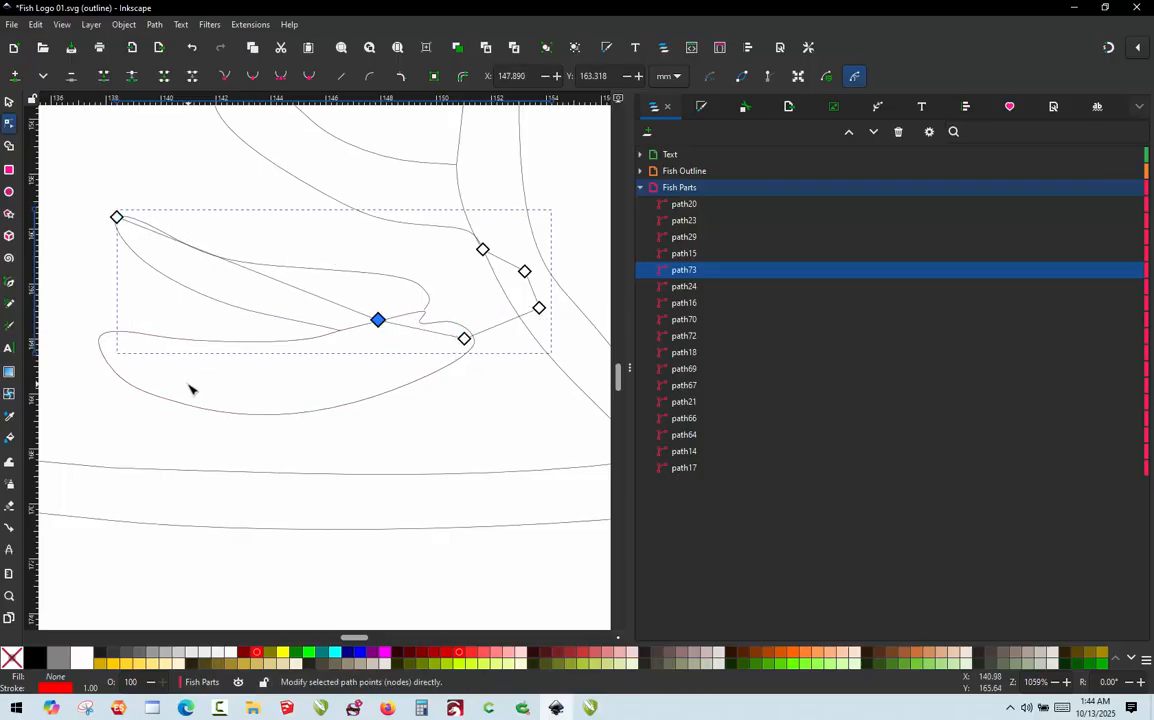
- Add two nodes to the connecting stroke (path73) and move them inside the middle fin column so the stroke follows its shape
double_click(278, 281)
drag(278, 281, 226, 286)
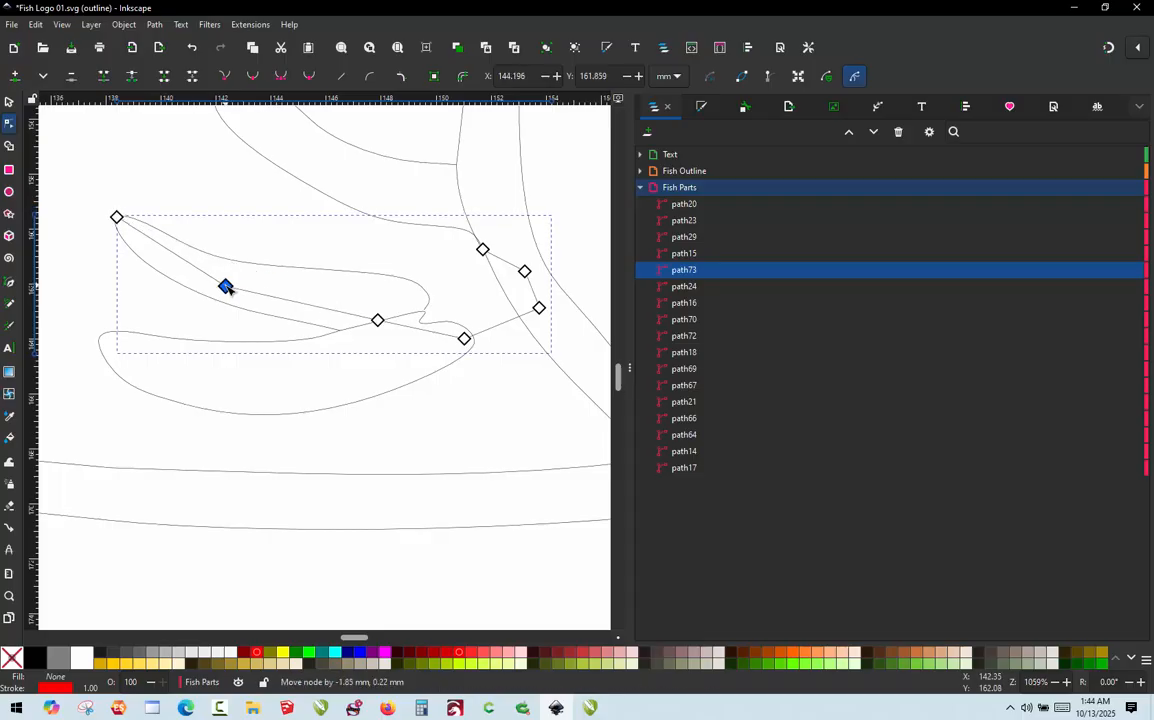
double_click(166, 250)
drag(166, 250, 161, 251)
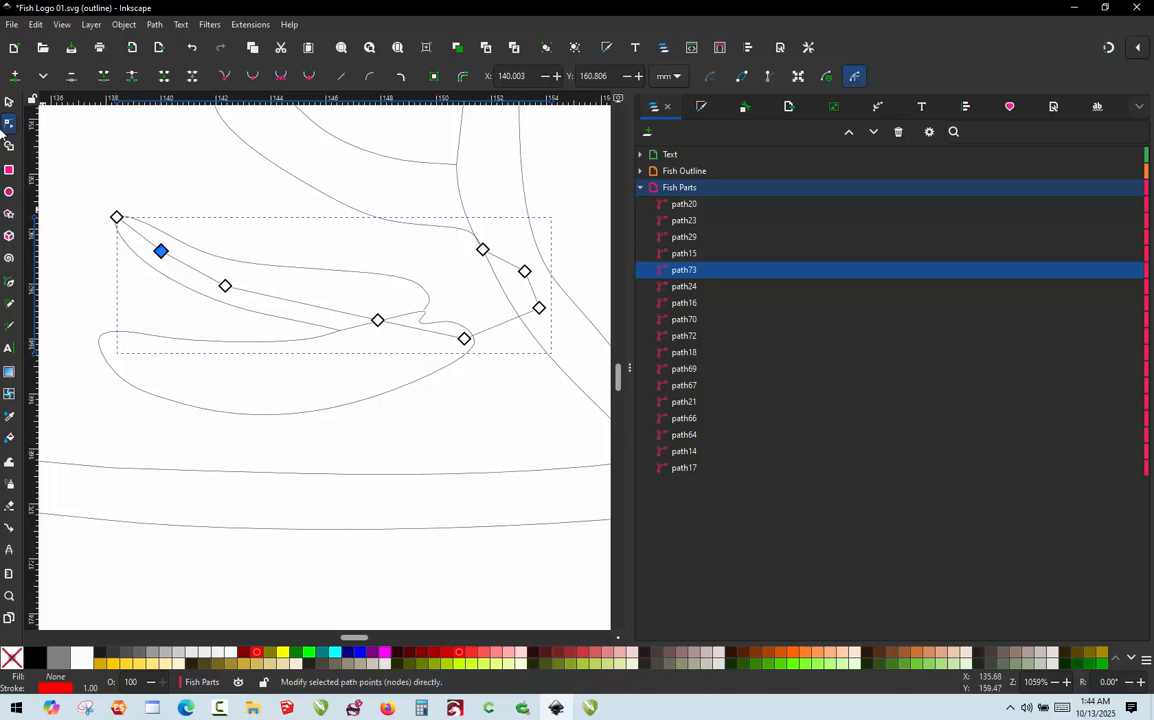
click(8, 102)
click(131, 146)
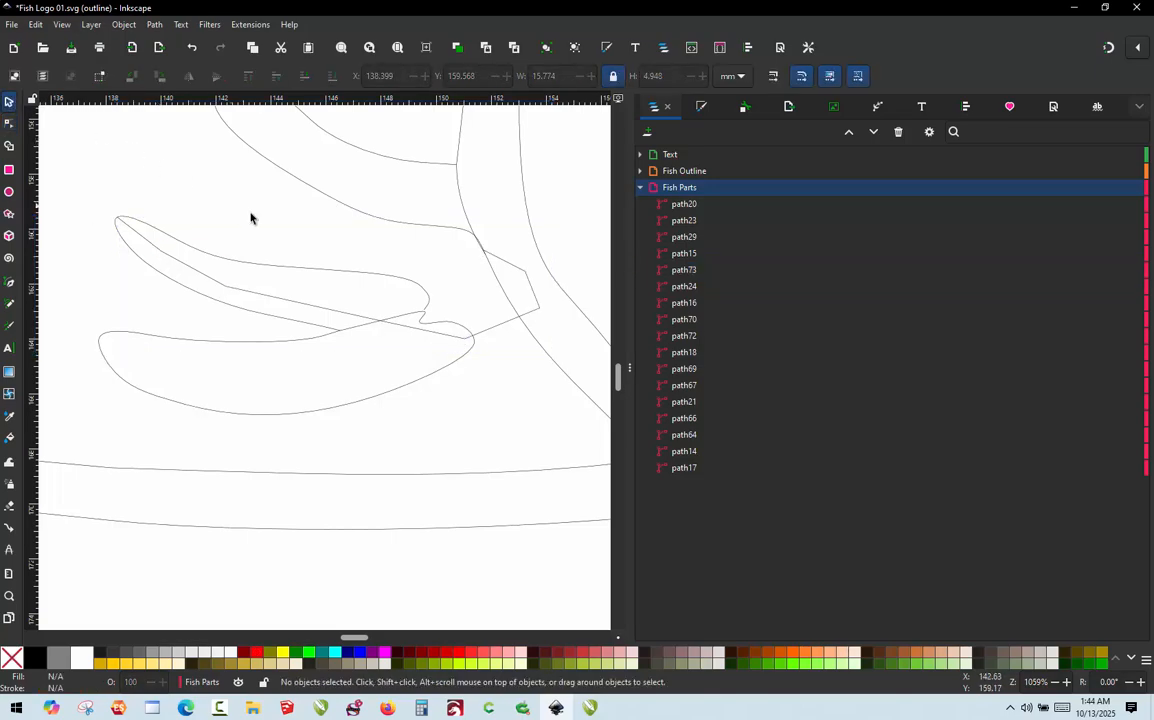
- Move the lower rail's gill-side end node of the upper fin column (path24) just inside the gill, and delete the neighbouring node
double_click(452, 234)
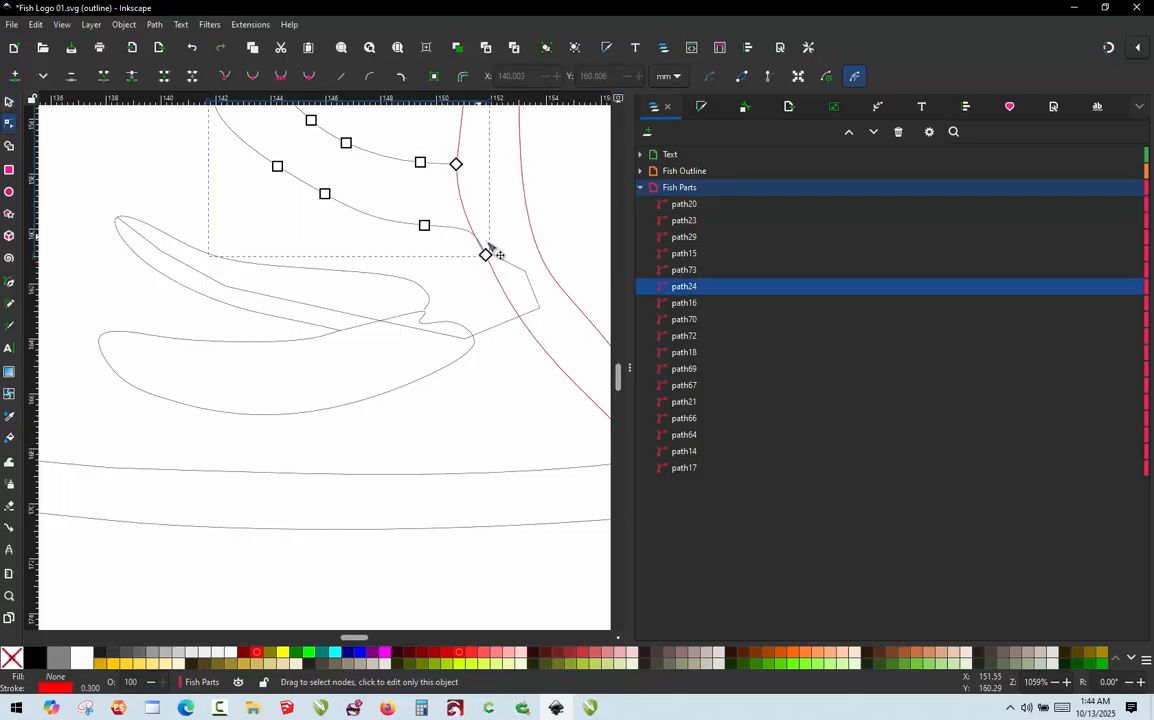
scroll(474, 229, up, 2)
click(500, 286)
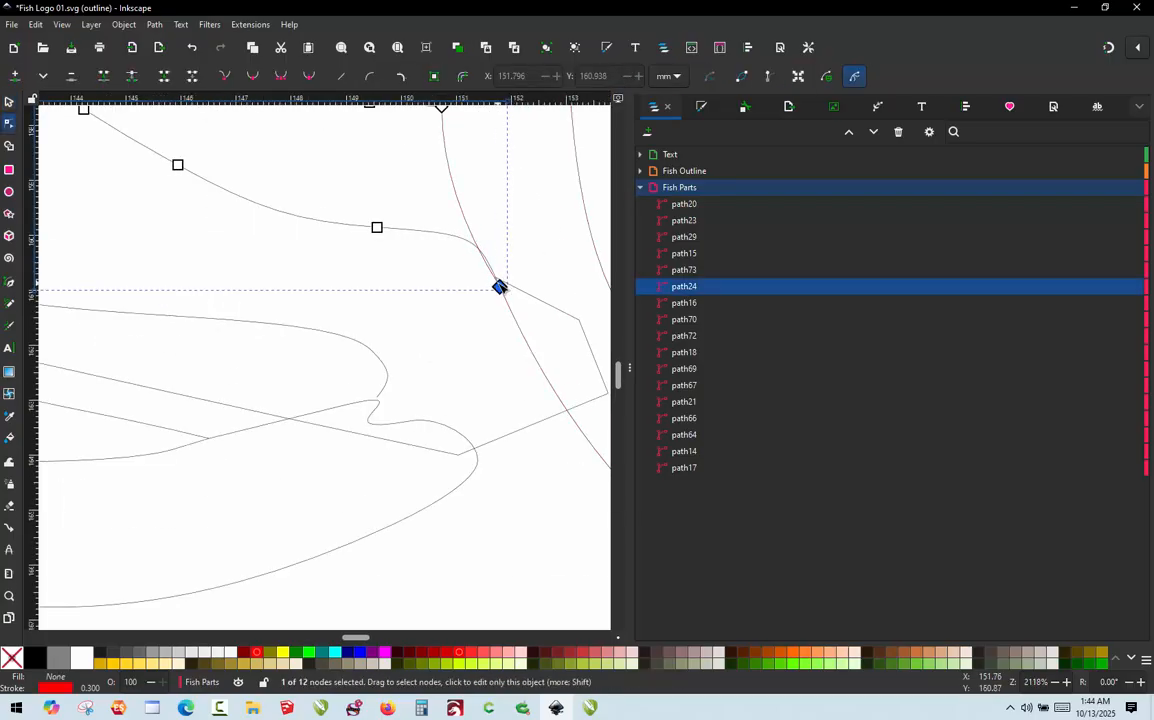
drag(507, 291, 517, 288)
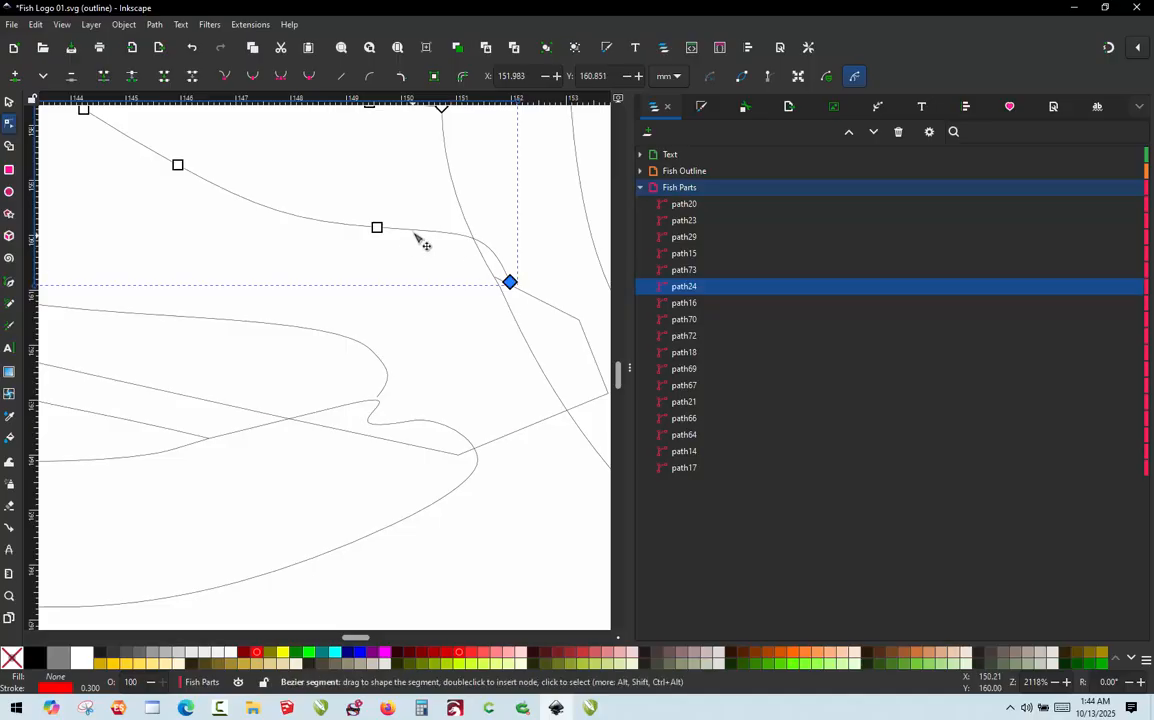
ctrl+alt+click(377, 229)
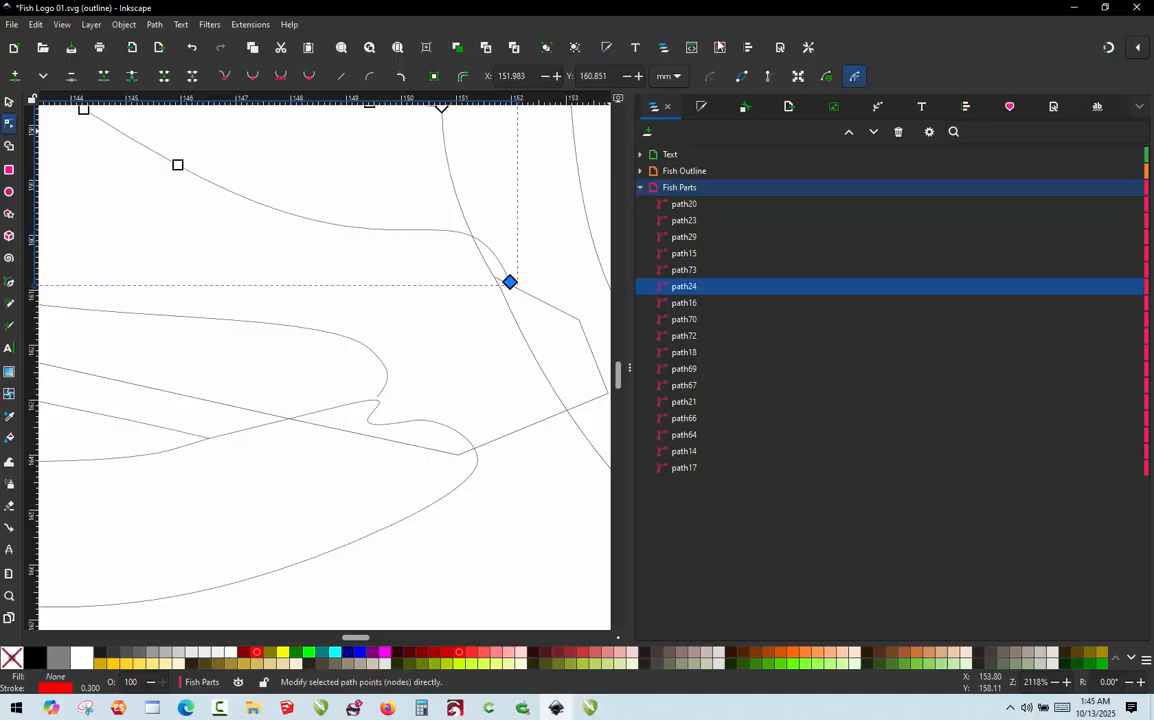
- Reshape the last segment of the upper fin's lower rail, straightening it, converting it back to a curve and bending it slightly
click(767, 77)
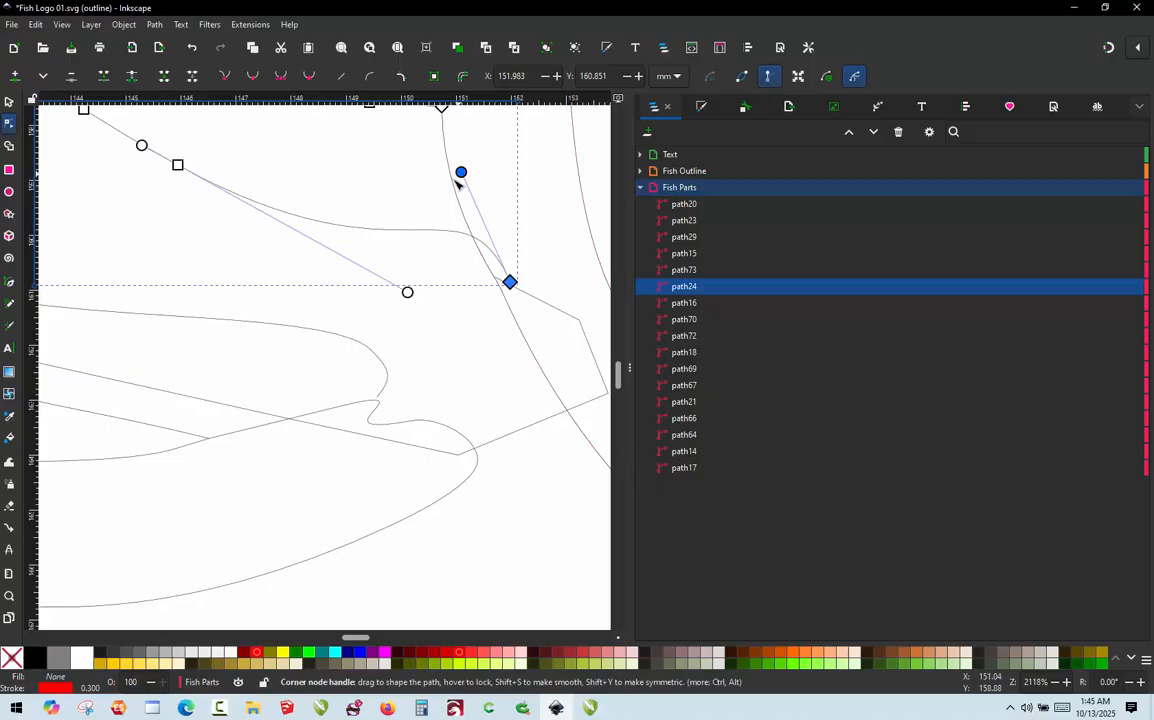
drag(460, 175, 341, 198)
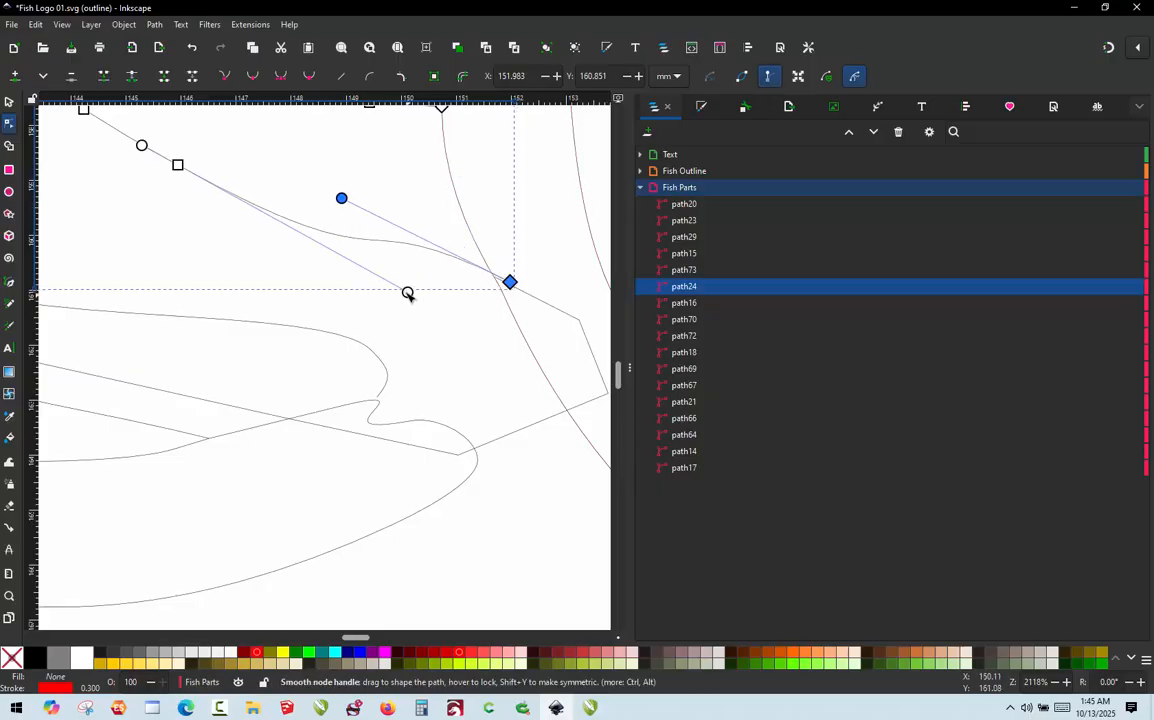
drag(407, 292, 375, 263)
click(396, 246)
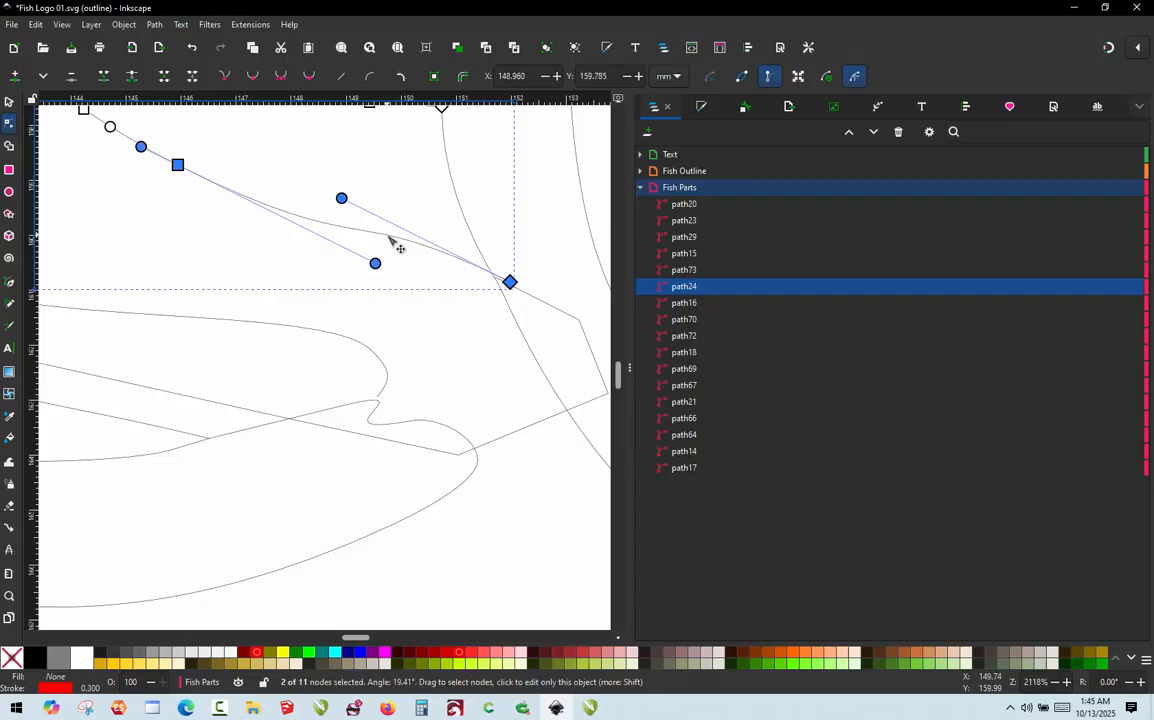
click(341, 76)
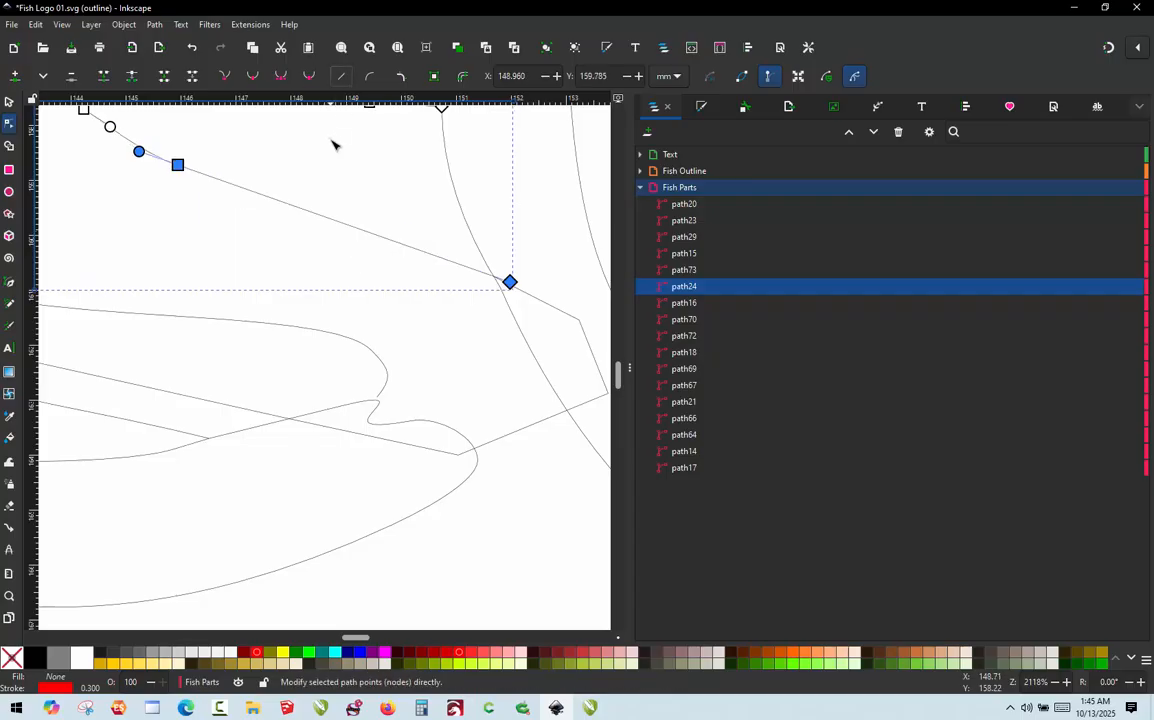
click(369, 76)
drag(337, 226, 335, 234)
scroll(474, 267, down, 3)
scroll(456, 255, up, 2)
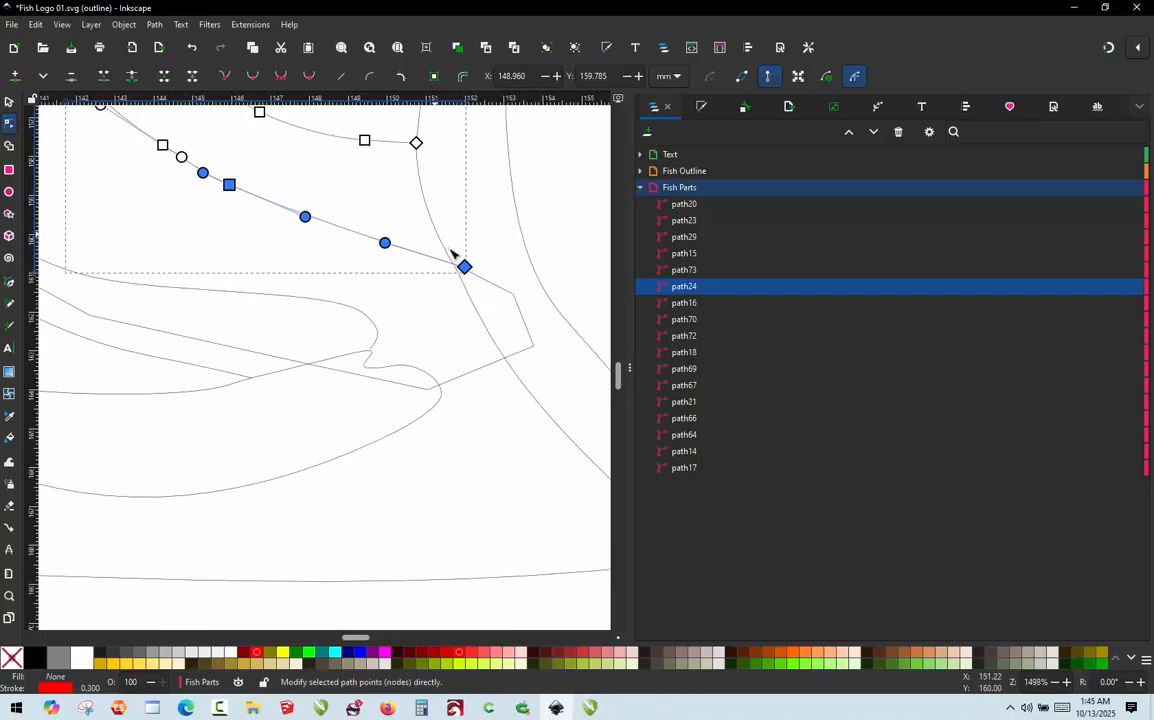
scroll(470, 300, up, 1)
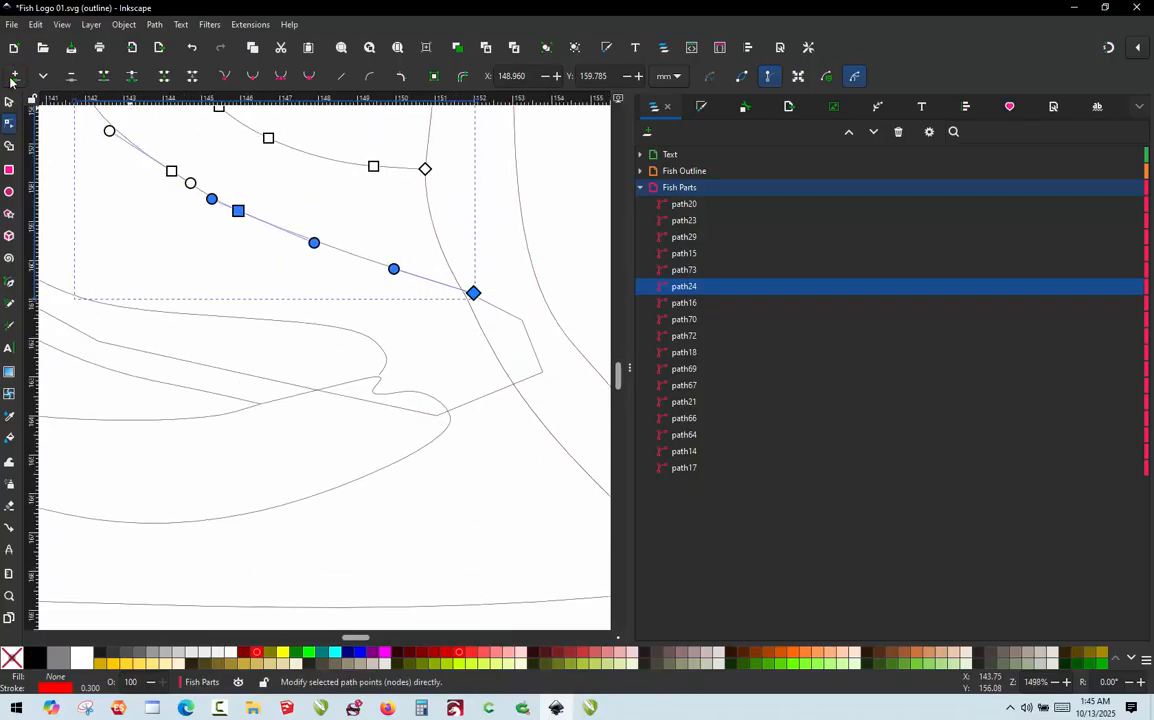
- Move the gill-side end node of the upper fin column's upper rail just inside the gill column
click(10, 101)
key(n)
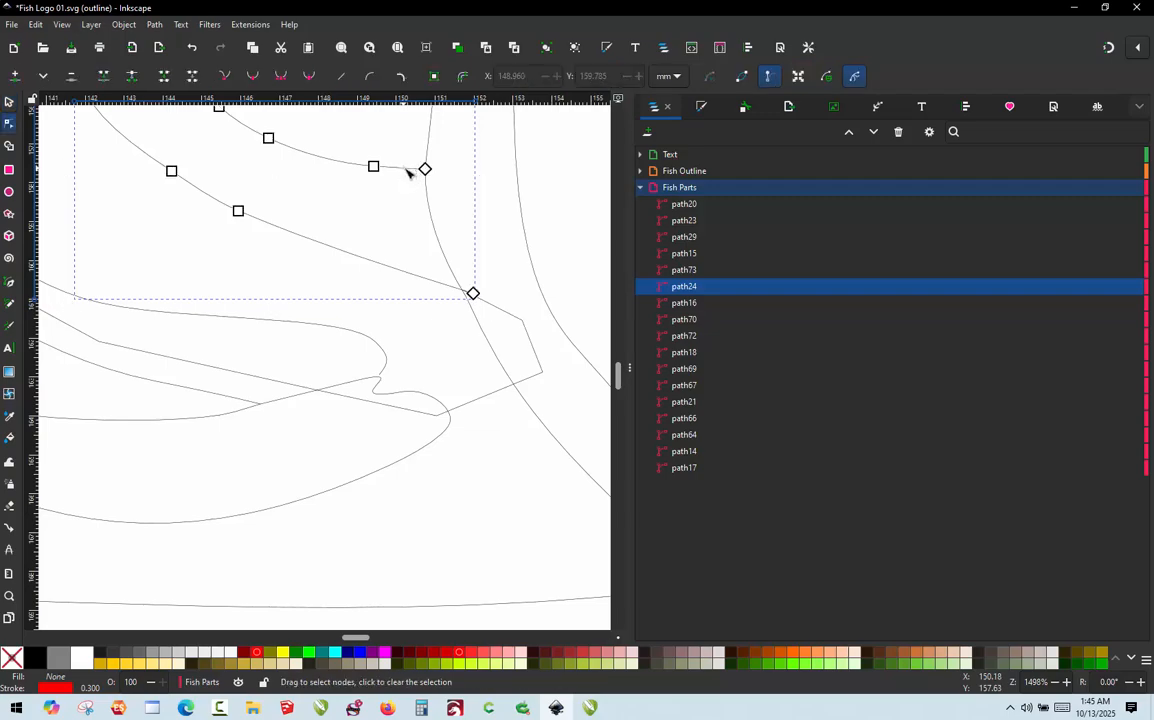
drag(425, 170, 442, 173)
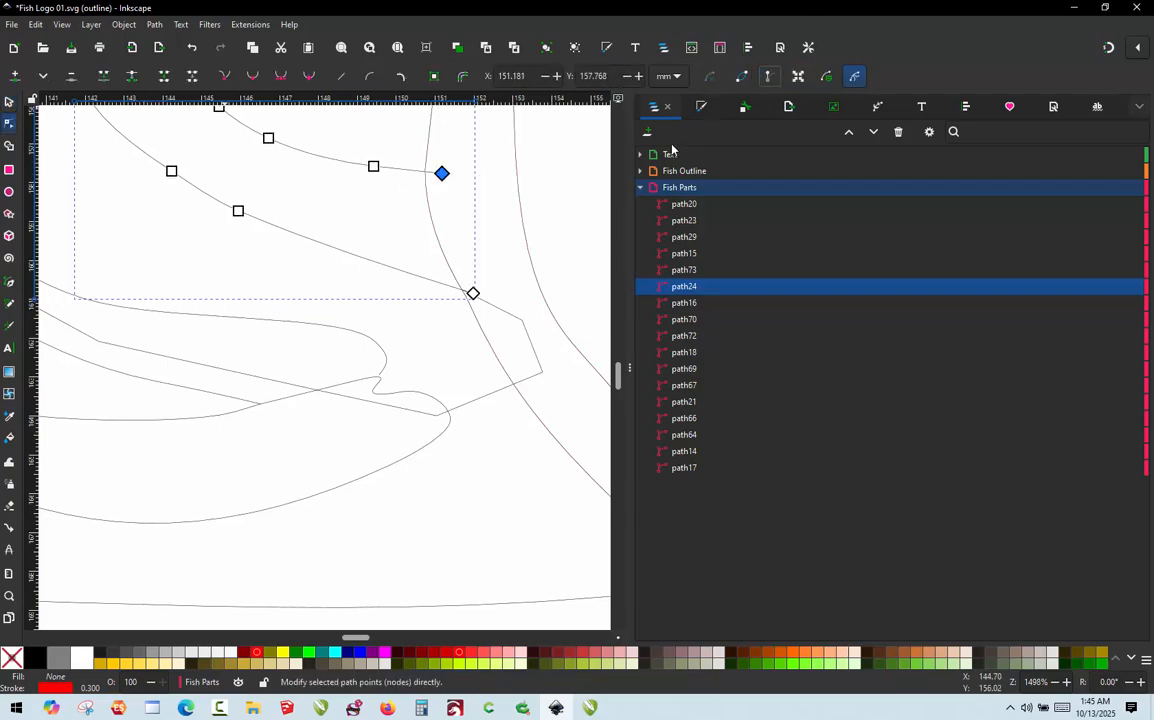
scroll(530, 228, down, 3)
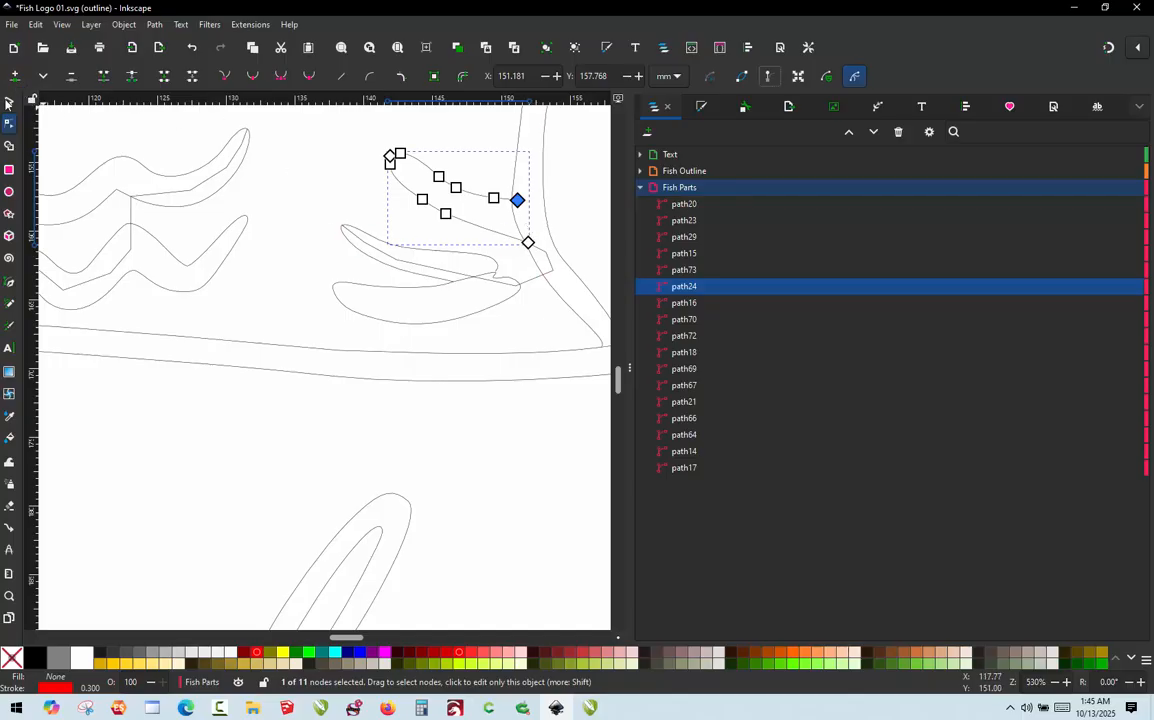
click(8, 103)
click(298, 170)
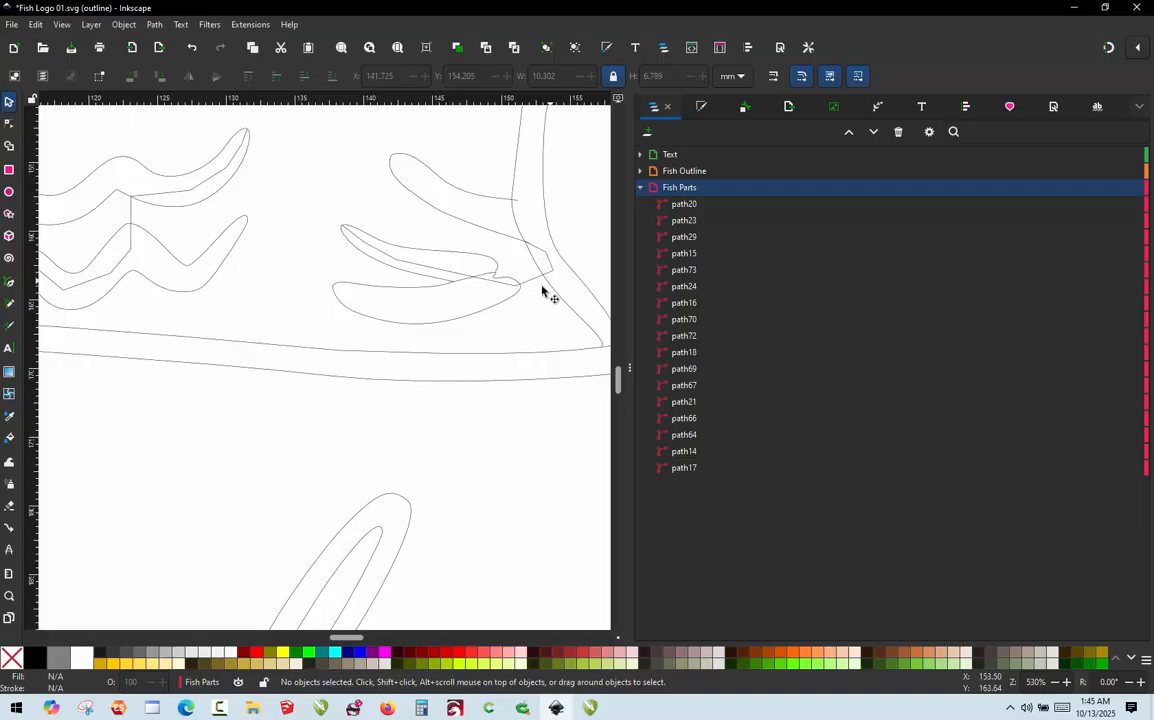
- Measure the exposed part of the connecting stroke between the lower fin's tip and the gill column
scroll(540, 283, up, 3)
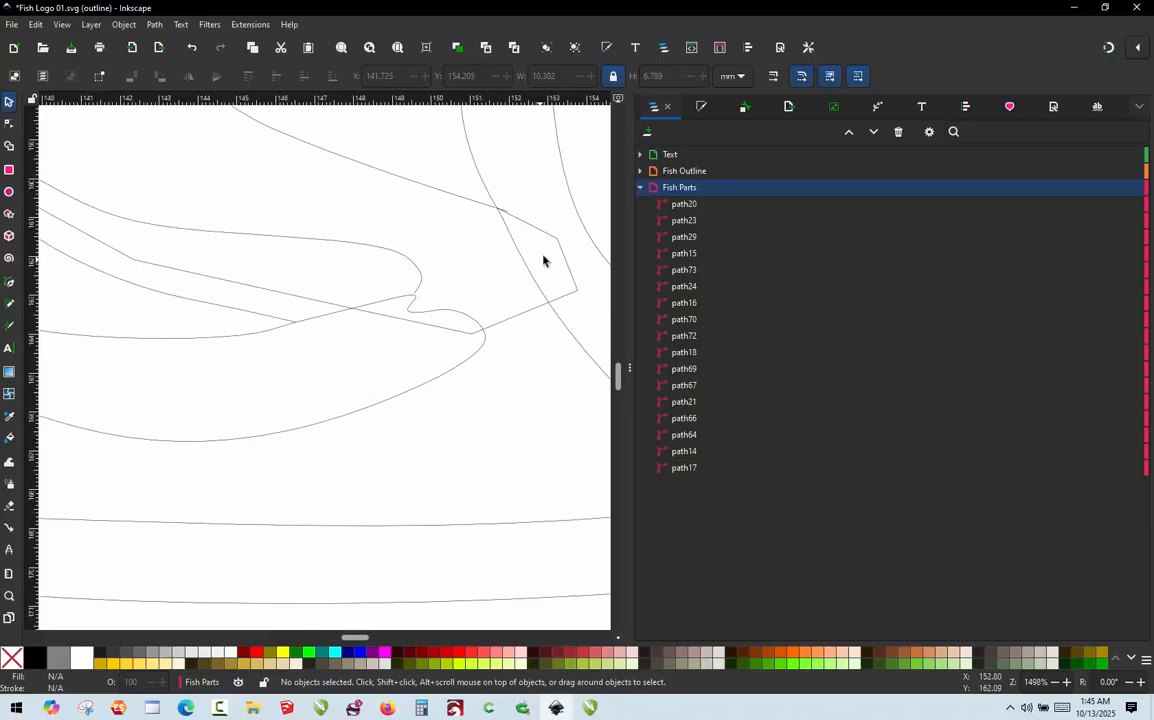
key(m)
mouse_move(483, 331)
mouse_down()
mouse_move(549, 314)
mouse_move(478, 331)
mouse_up()
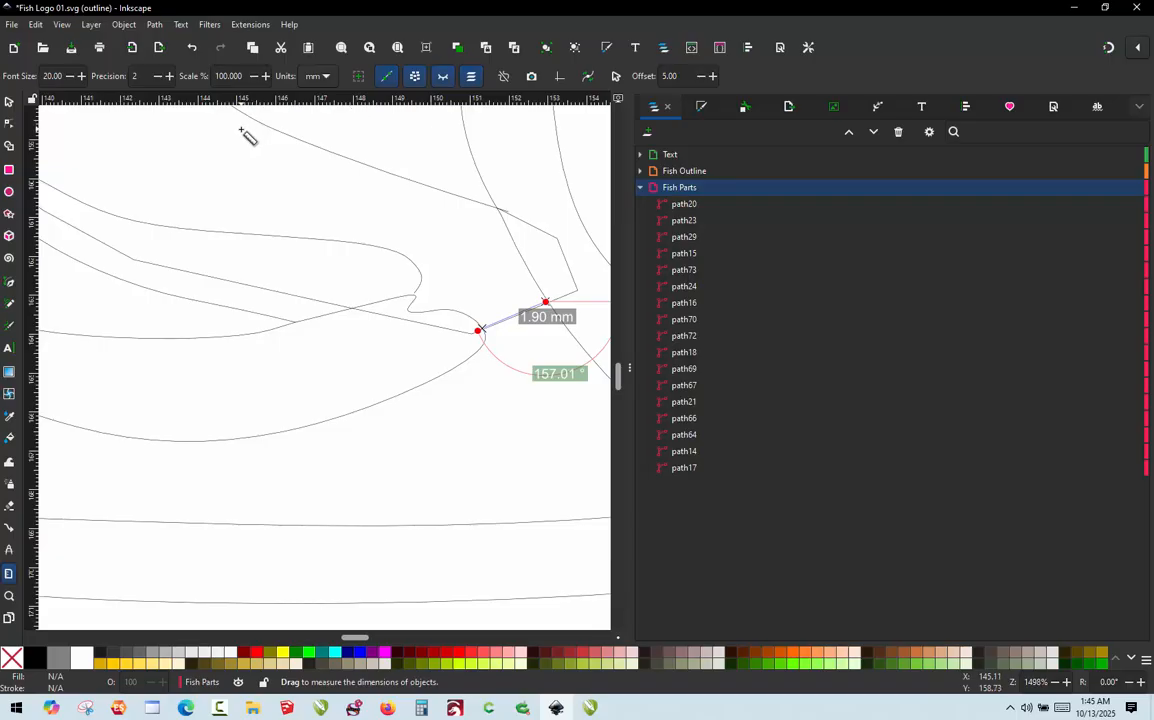
key(s)
- Select the middle fin column (path15)
ctrl+scroll(460, 298, down, 3)
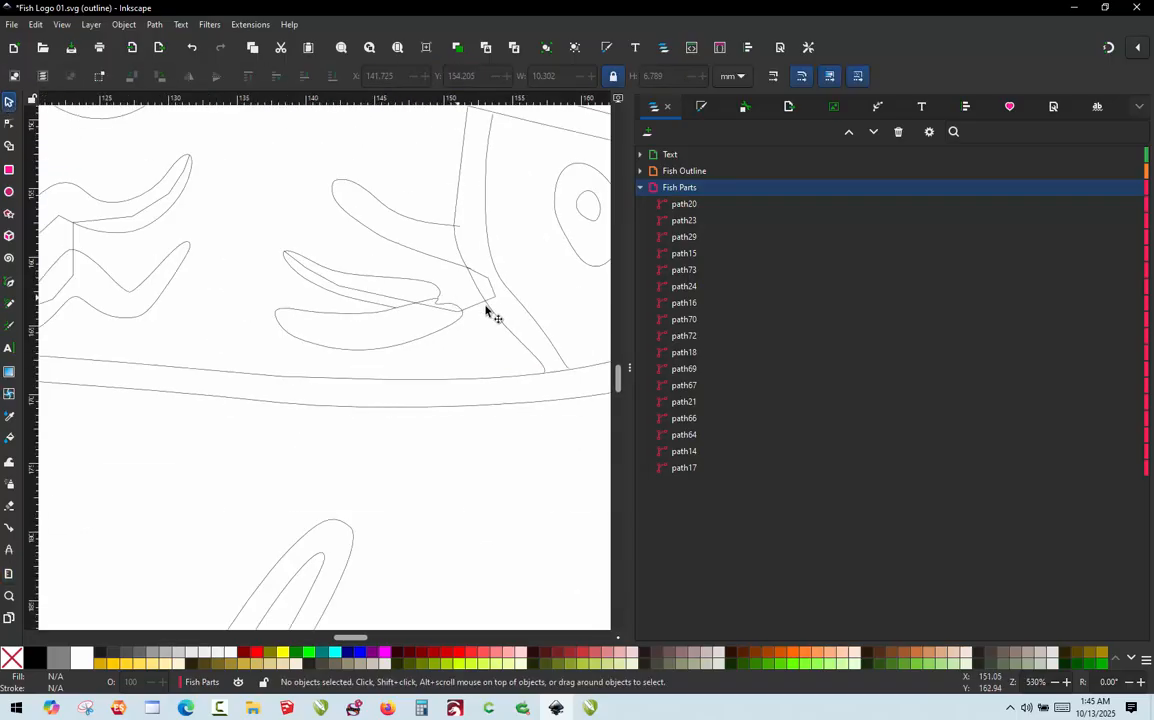
ctrl+scroll(372, 328, up, 1)
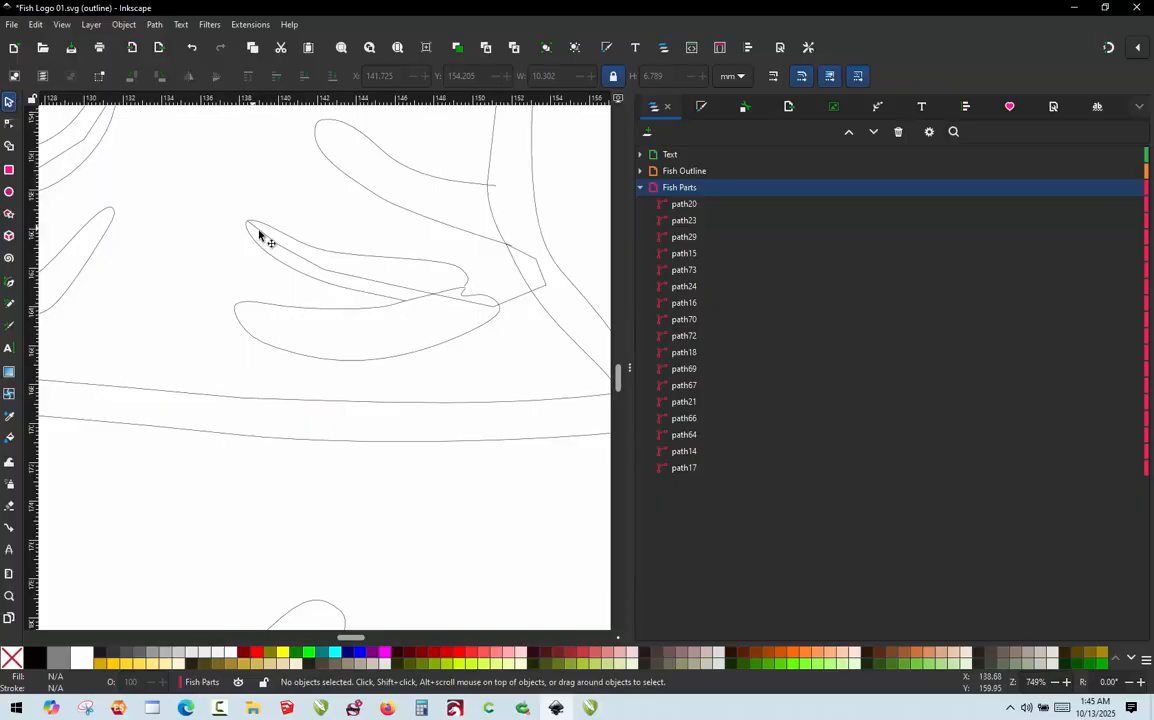
click(466, 287)
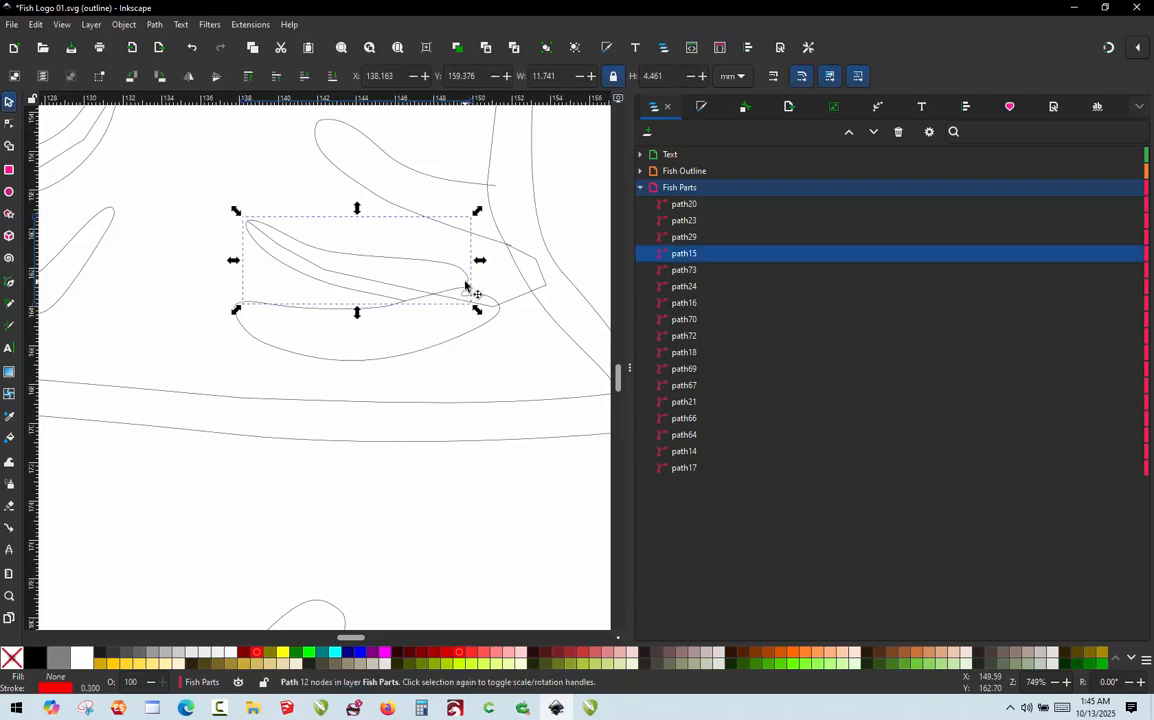
- Check the stitch direction of the middle side-fin piece in the embroidery parameters preview and accept its settings
ctrl+scroll(455, 315, up, 2)
click(440, 342)
ctrl+scroll(447, 337, down, 3)
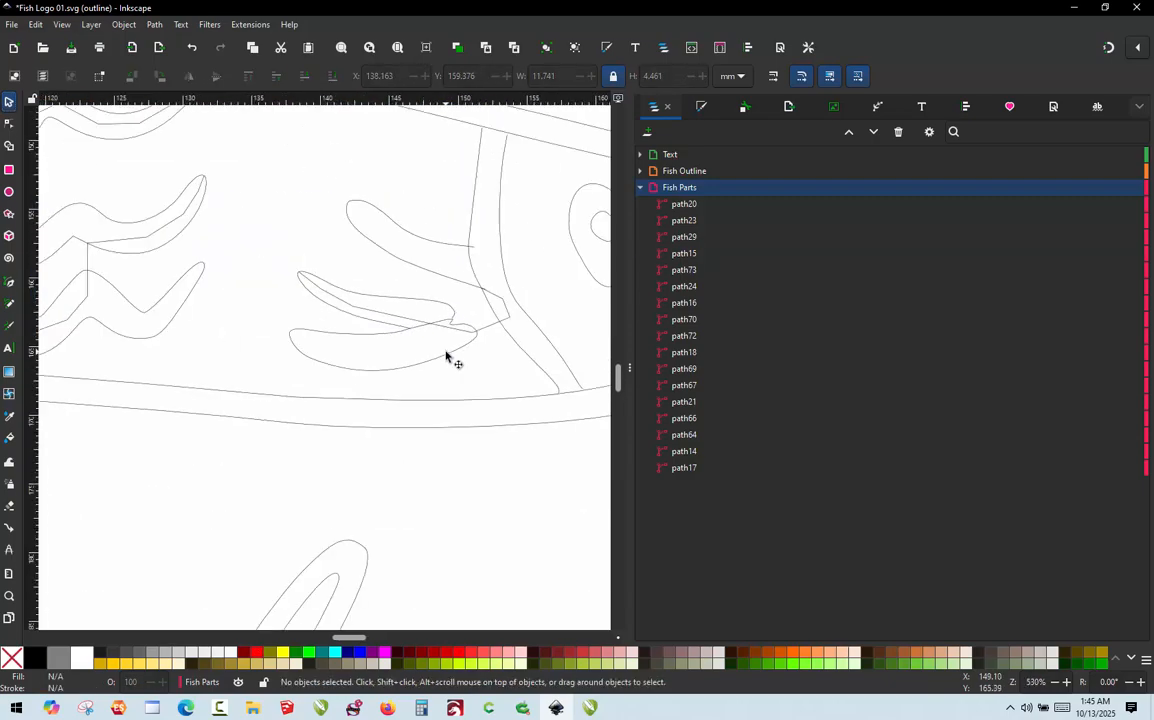
click(447, 363)
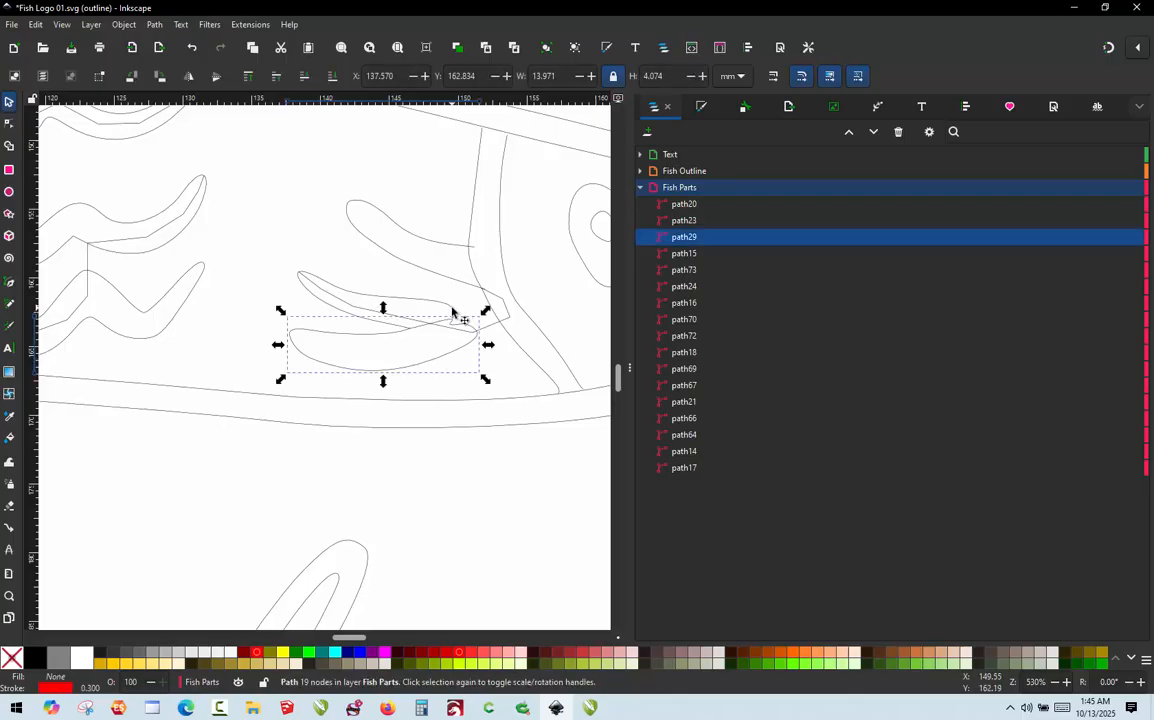
click(450, 316)
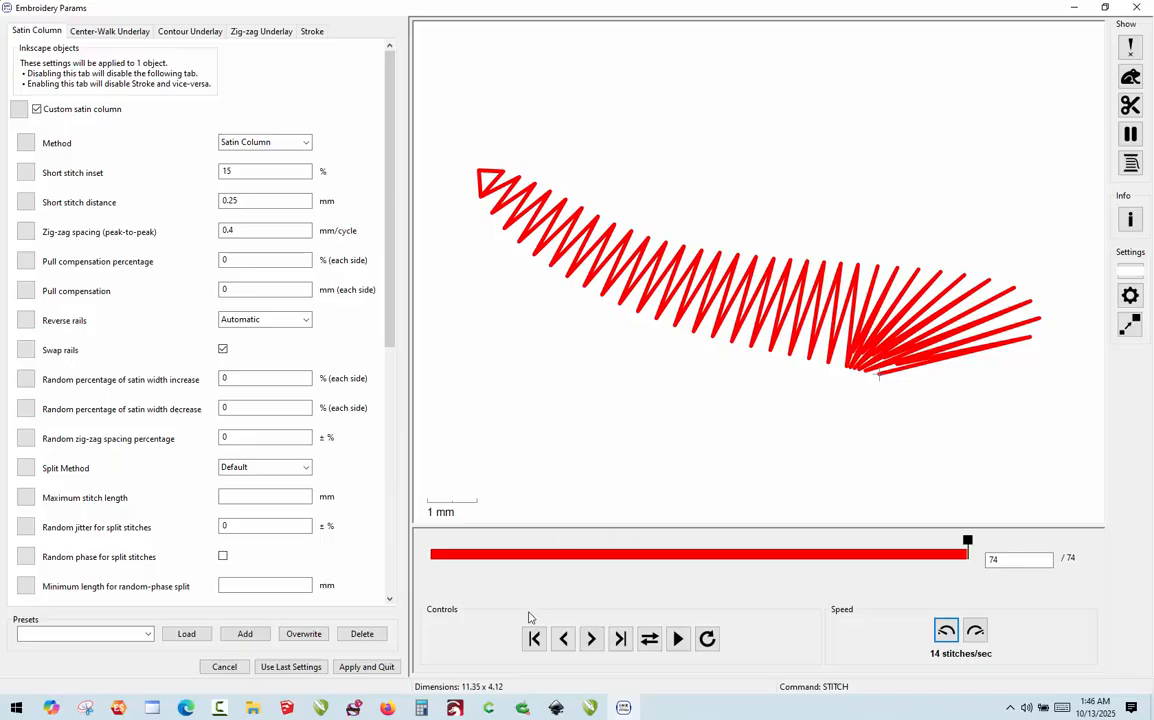
click(378, 667)
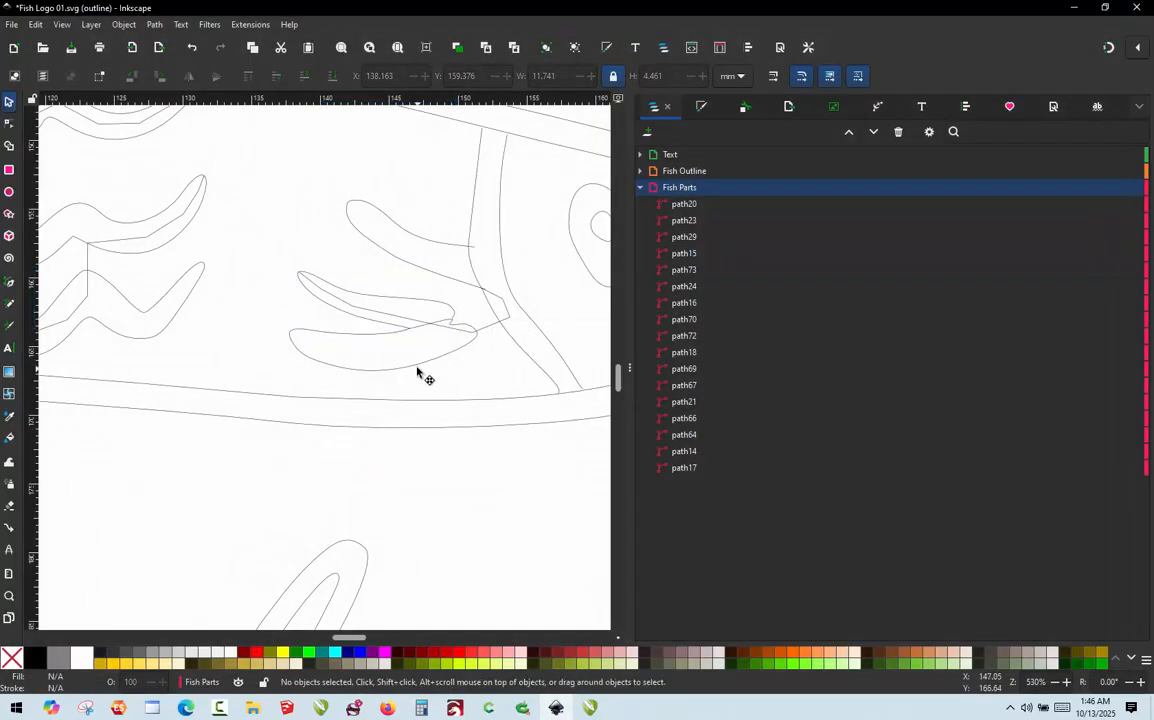
- Check the satin stitch direction of the lowest side-fin piece in the embroidery parameters preview and accept its settings
click(416, 367)
scroll(416, 367, up, 1)
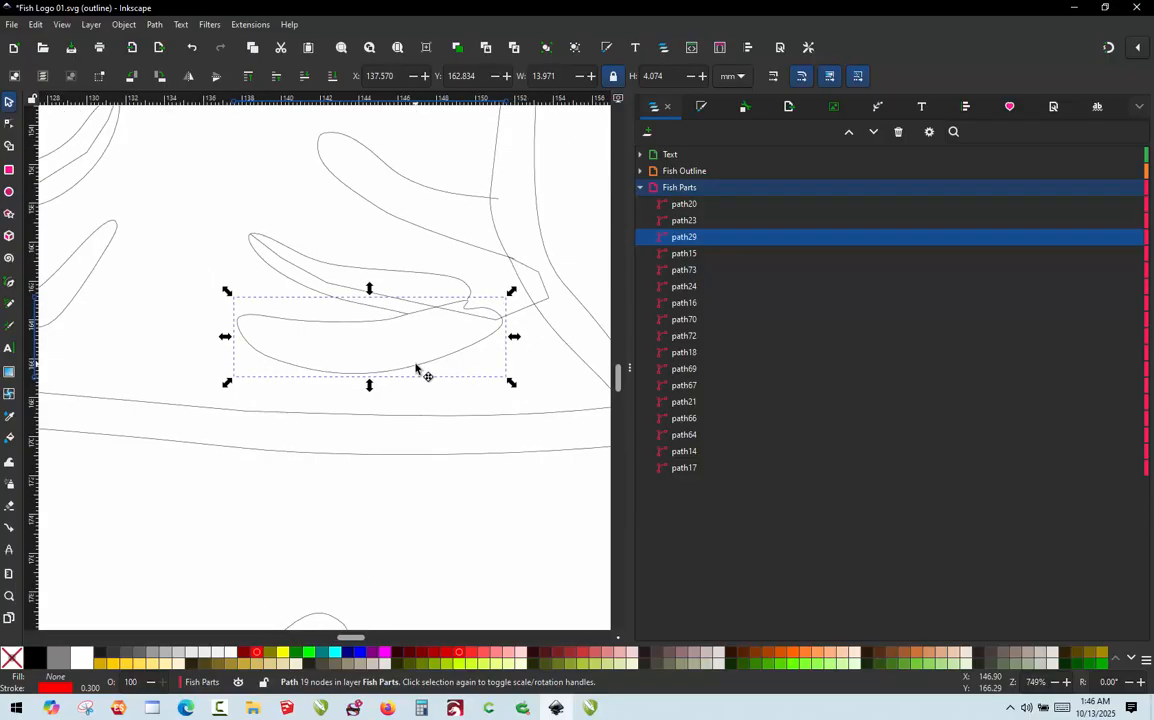
click(416, 367)
key(ctrl+alt+v)
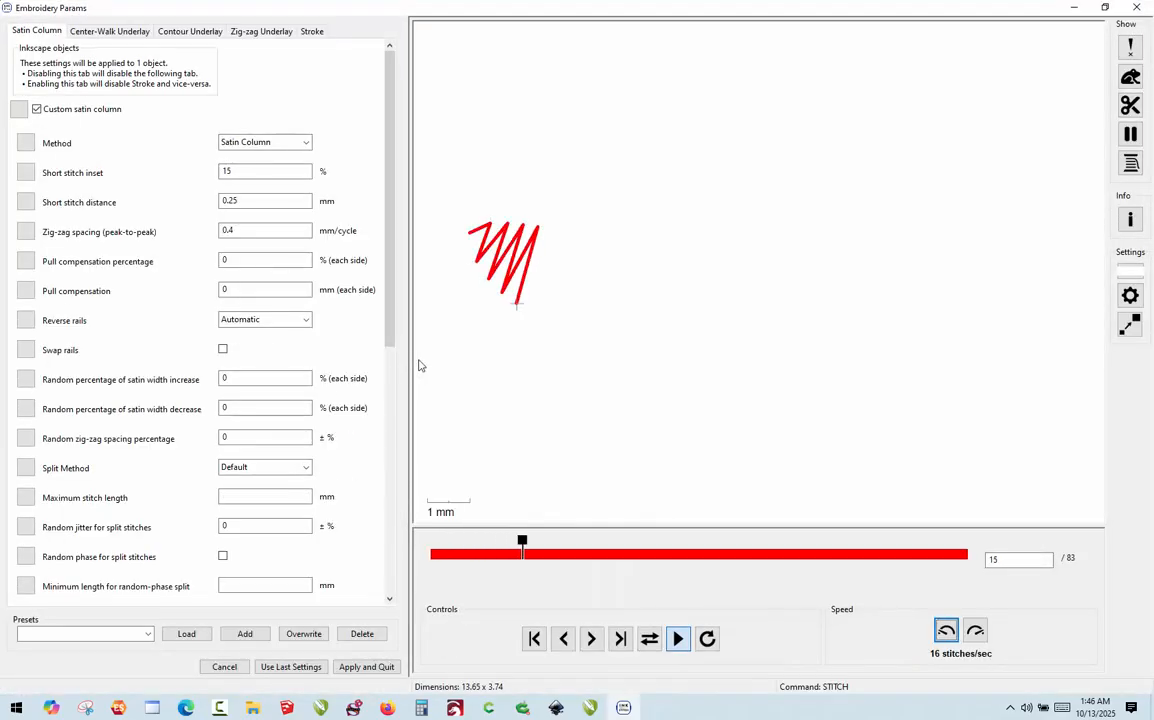
click(376, 668)
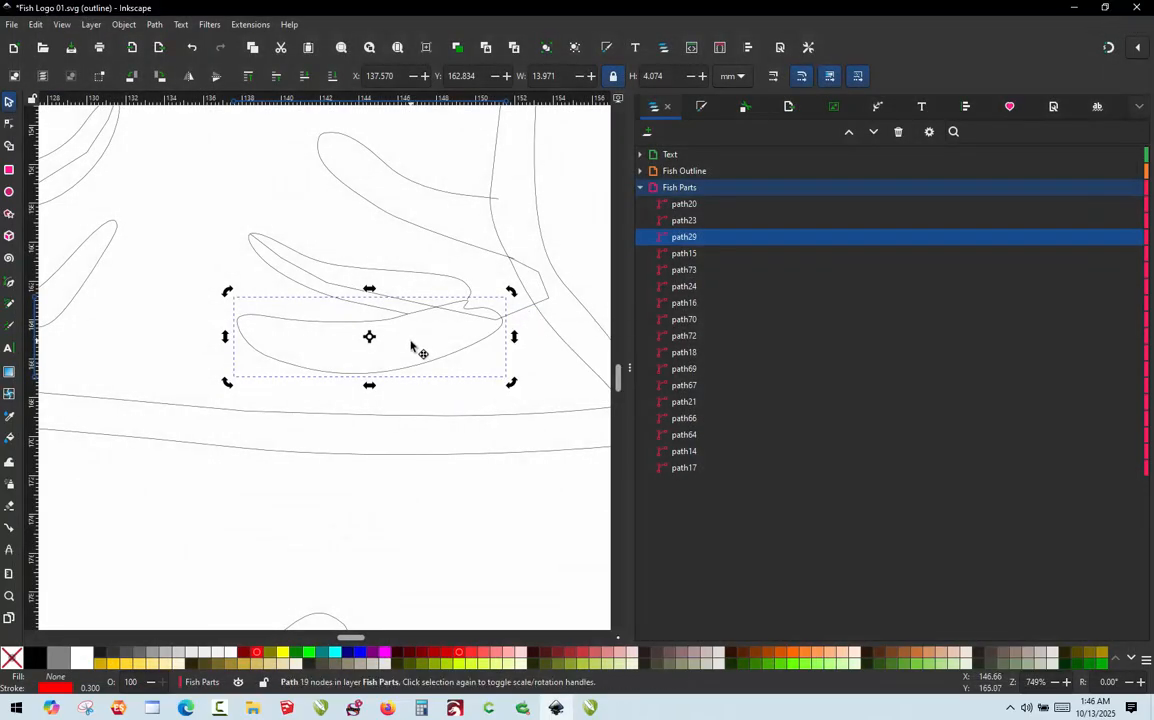
- Convert the jump between the middle and lowest side-fin pieces to a stroke, with a 2.00 mm minimum jump length
shift+click(364, 309)
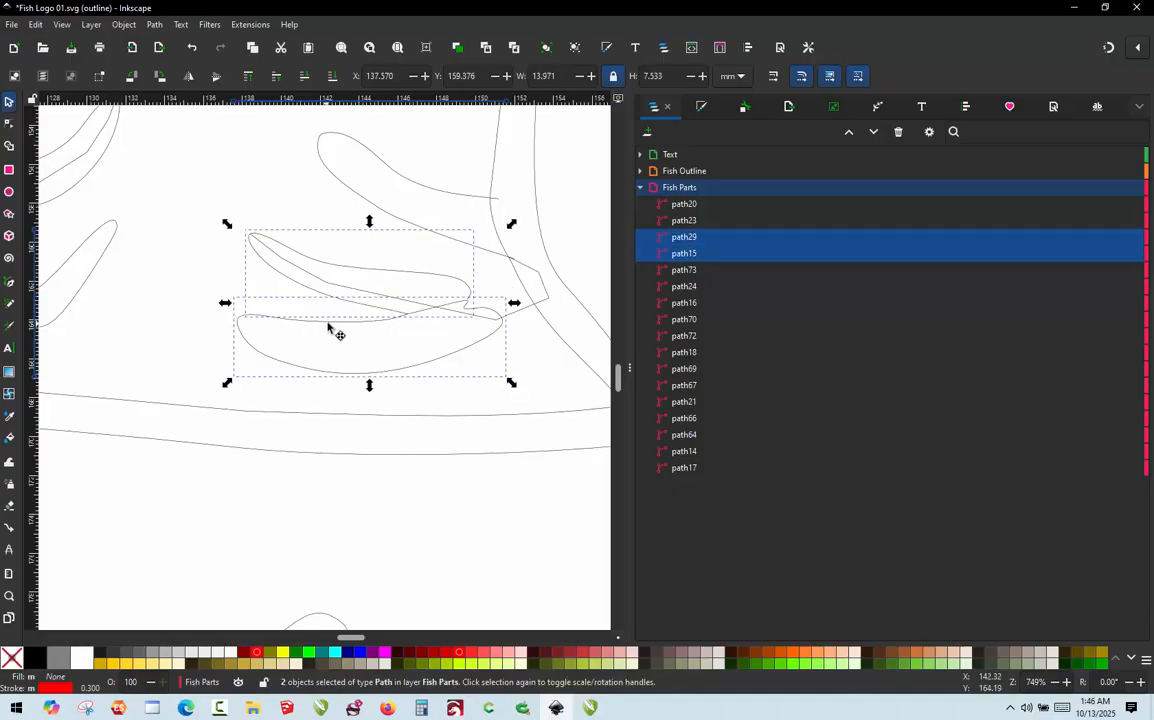
key(alt+shift+q)
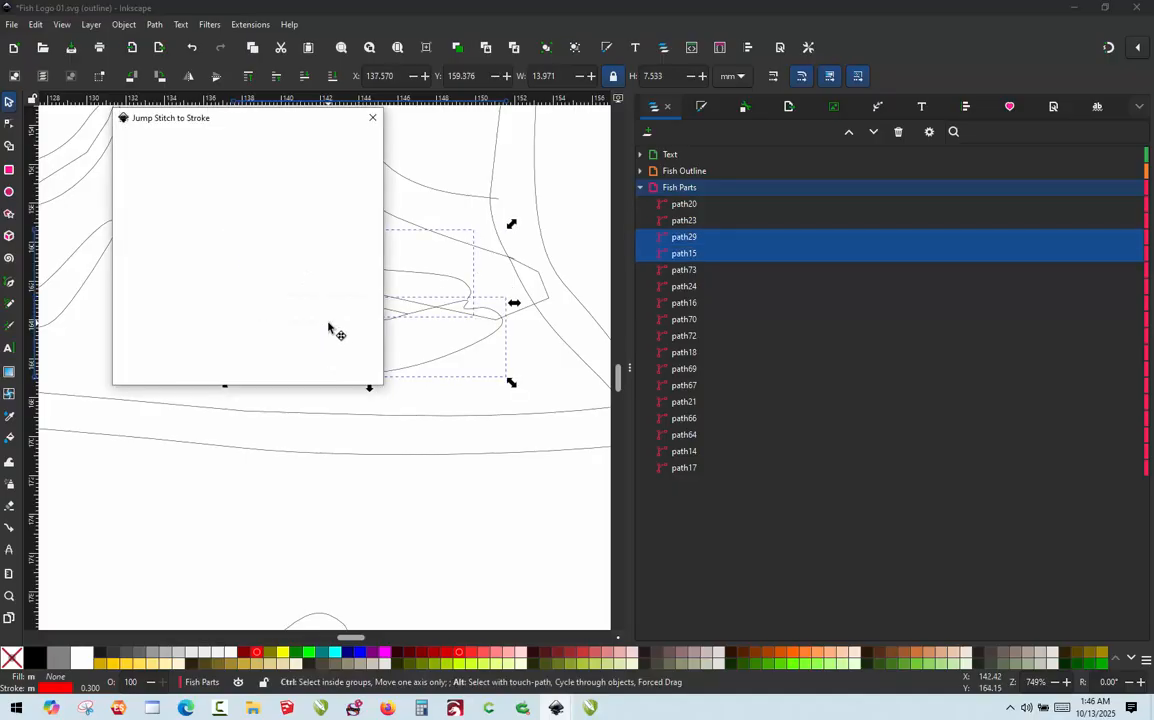
click(352, 371)
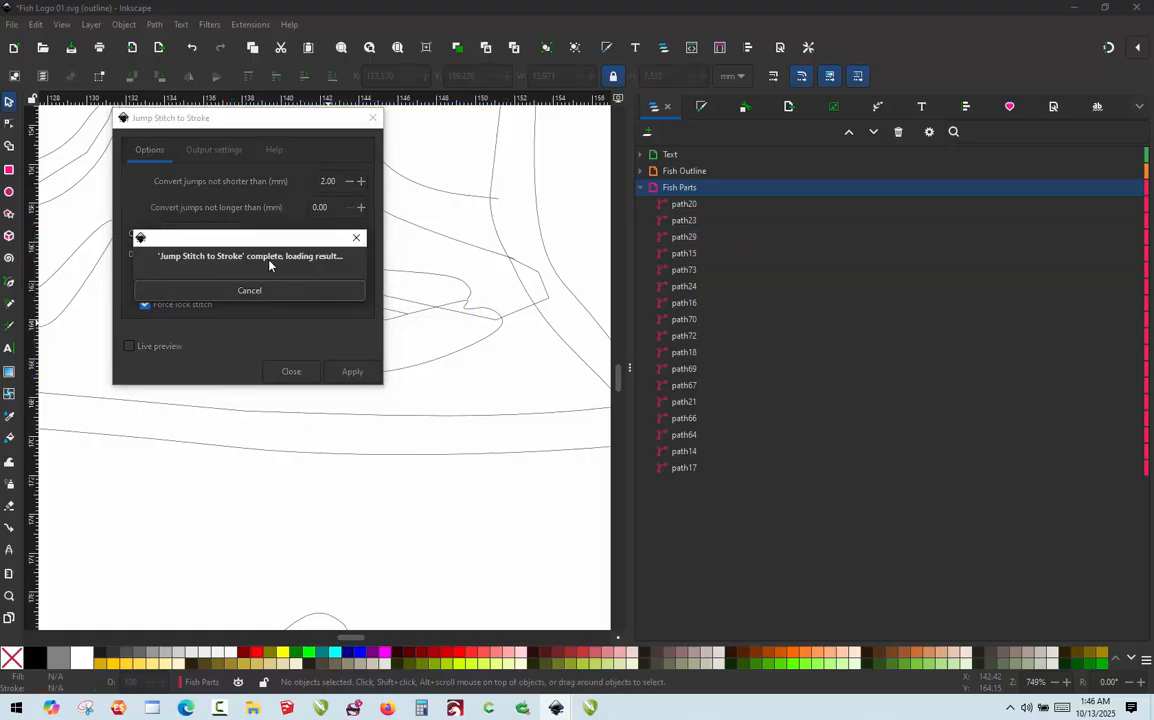
click(372, 118)
- Insert three nodes in the new connecting stroke and move them so it runs inside the lowest side-fin piece
scroll(446, 291, up, 2)
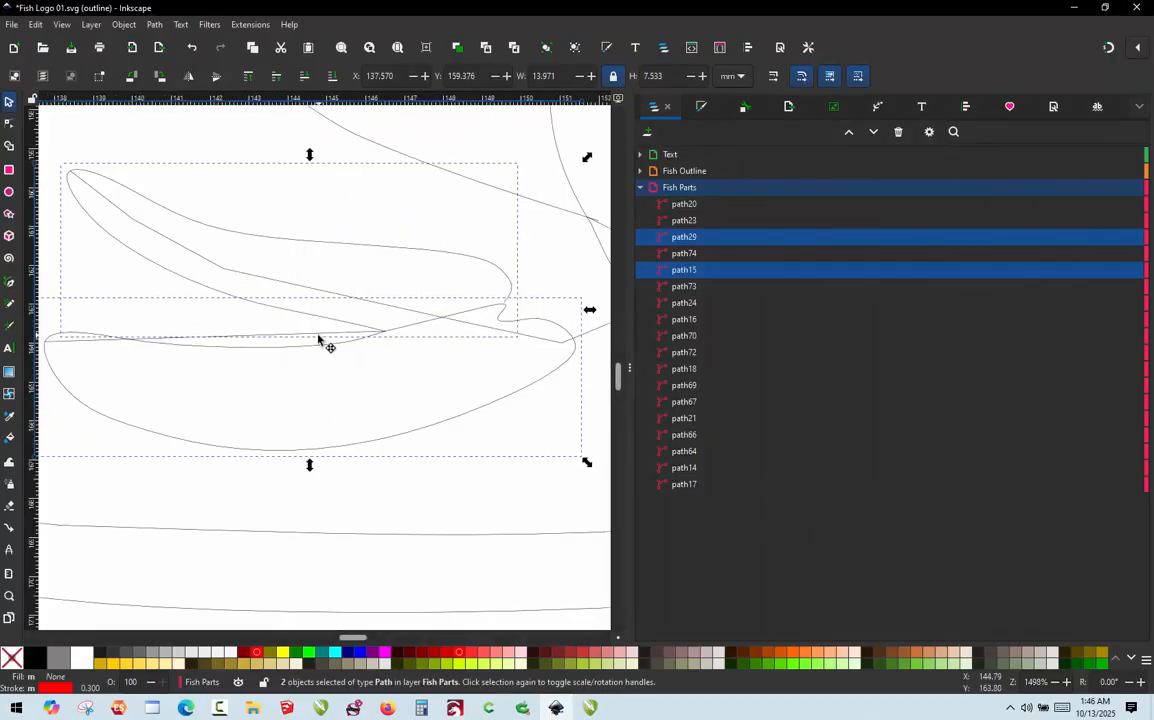
double_click(325, 337)
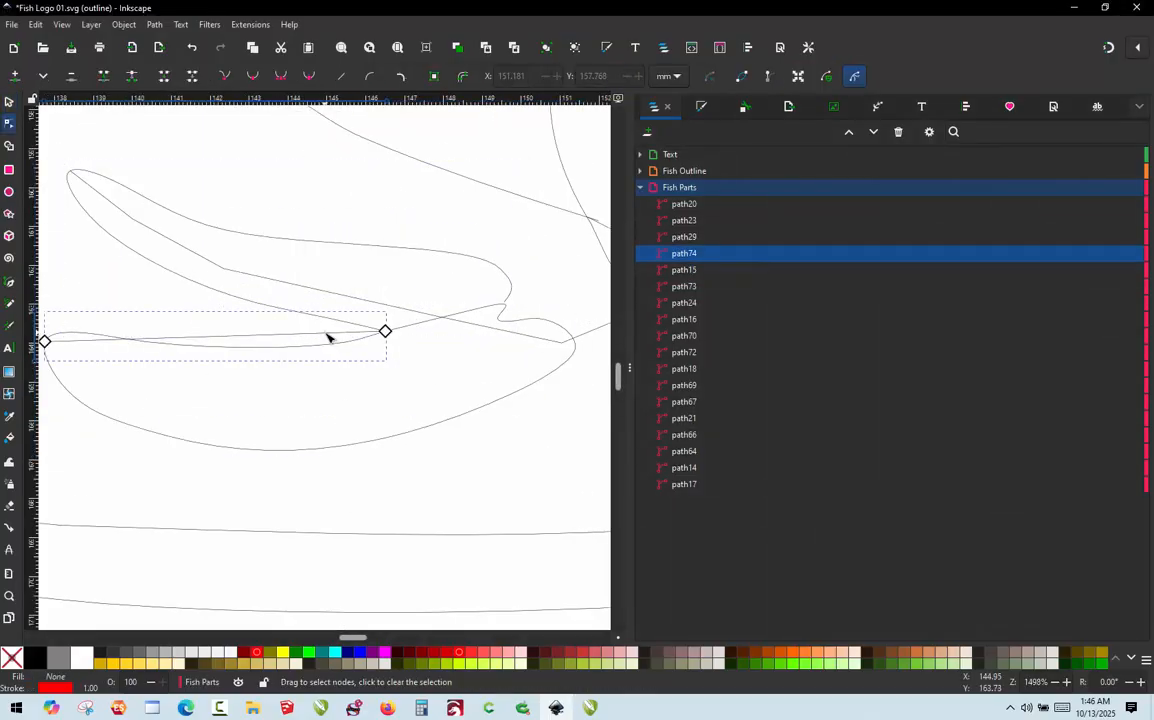
double_click(334, 335)
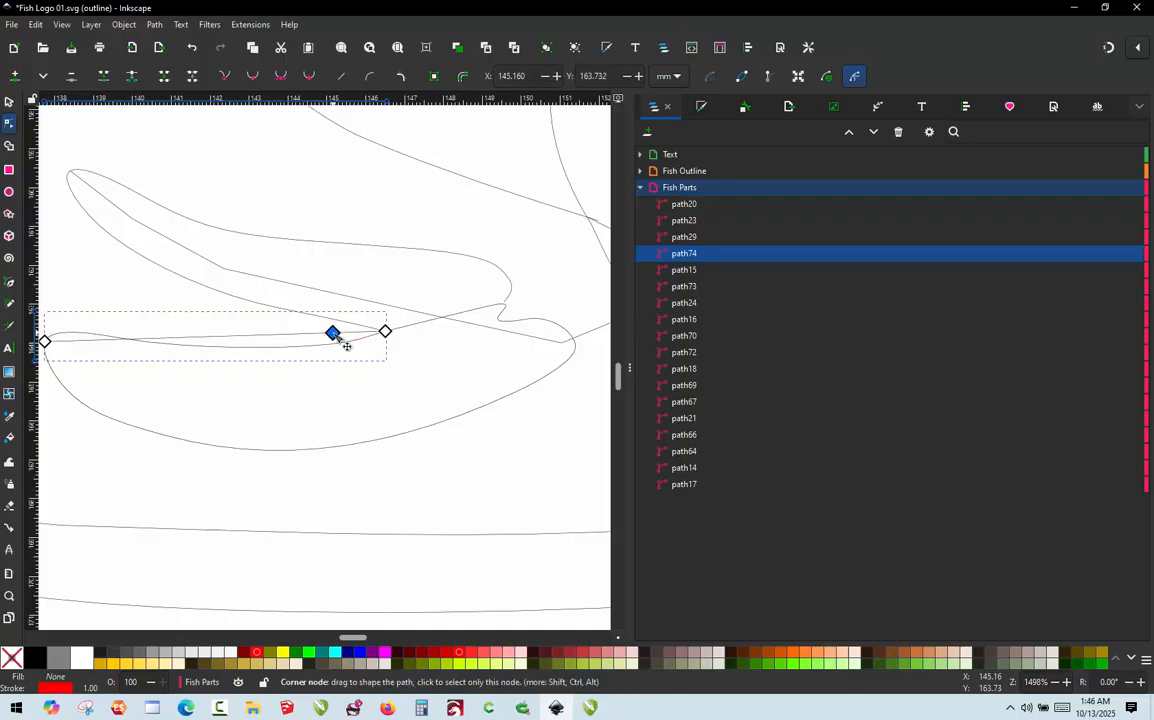
drag(334, 335, 420, 359)
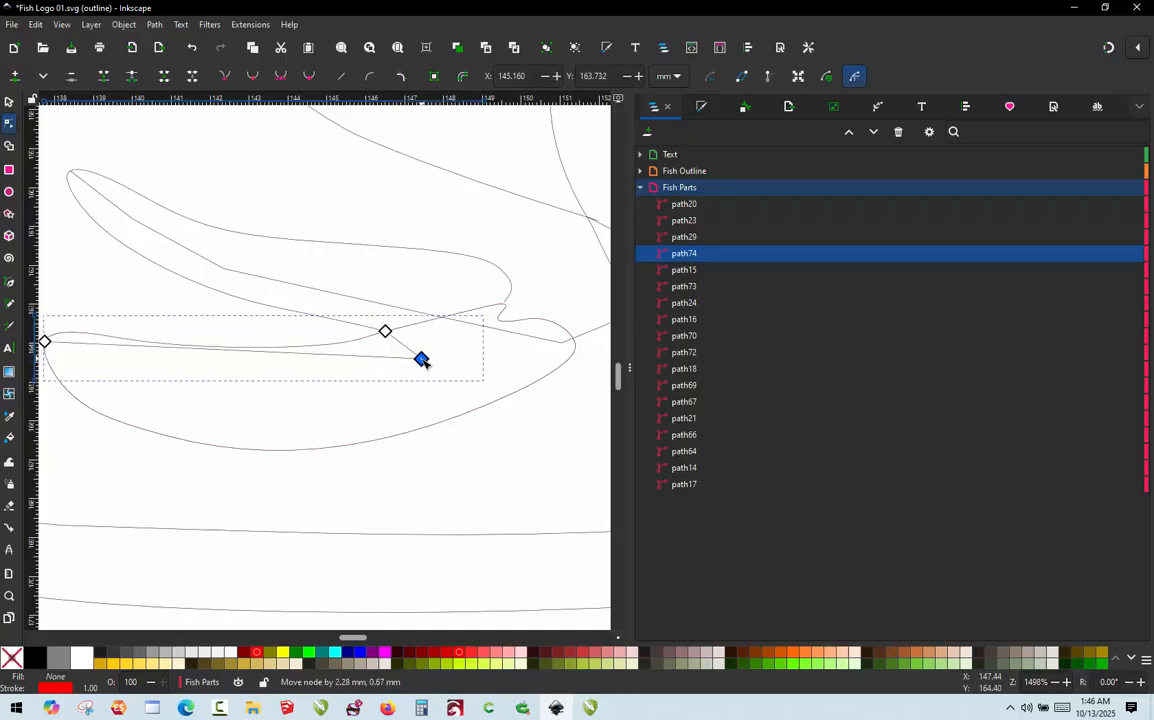
double_click(357, 356)
drag(357, 356, 353, 405)
scroll(505, 337, down, 1)
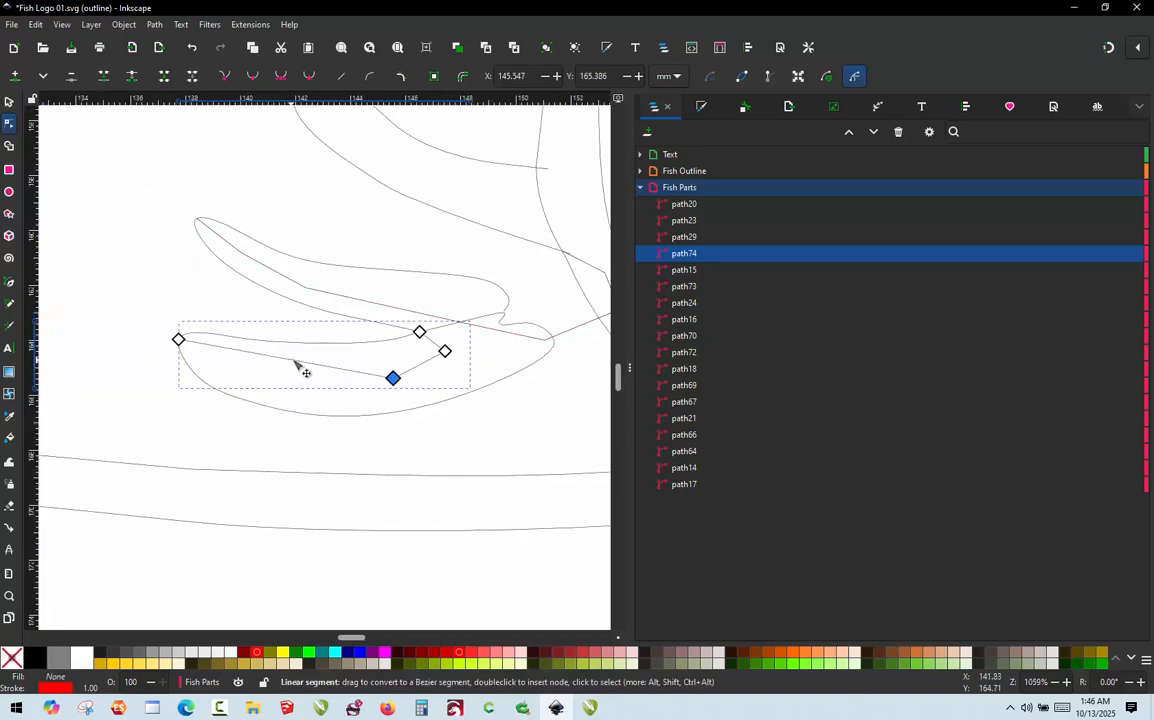
click(298, 367)
double_click(291, 359)
drag(291, 359, 264, 380)
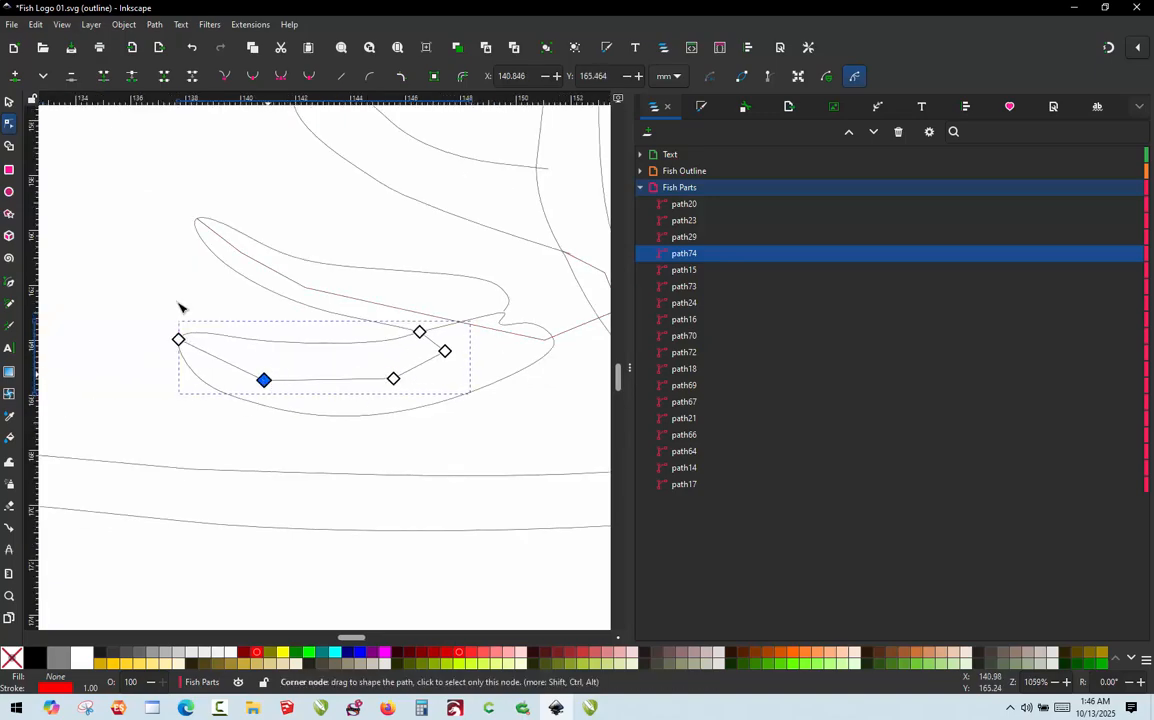
click(12, 104)
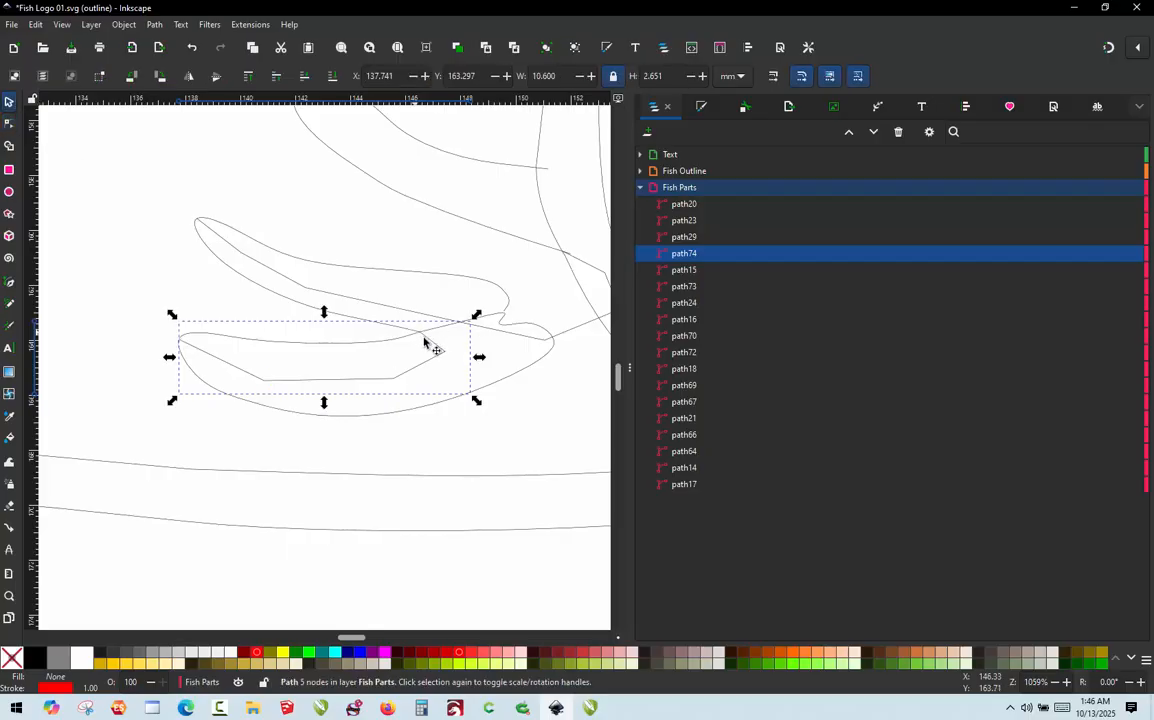
- Check the satin stitch direction of the curved gill band in the embroidery parameters preview and accept its settings
scroll(172, 344, down, 2)
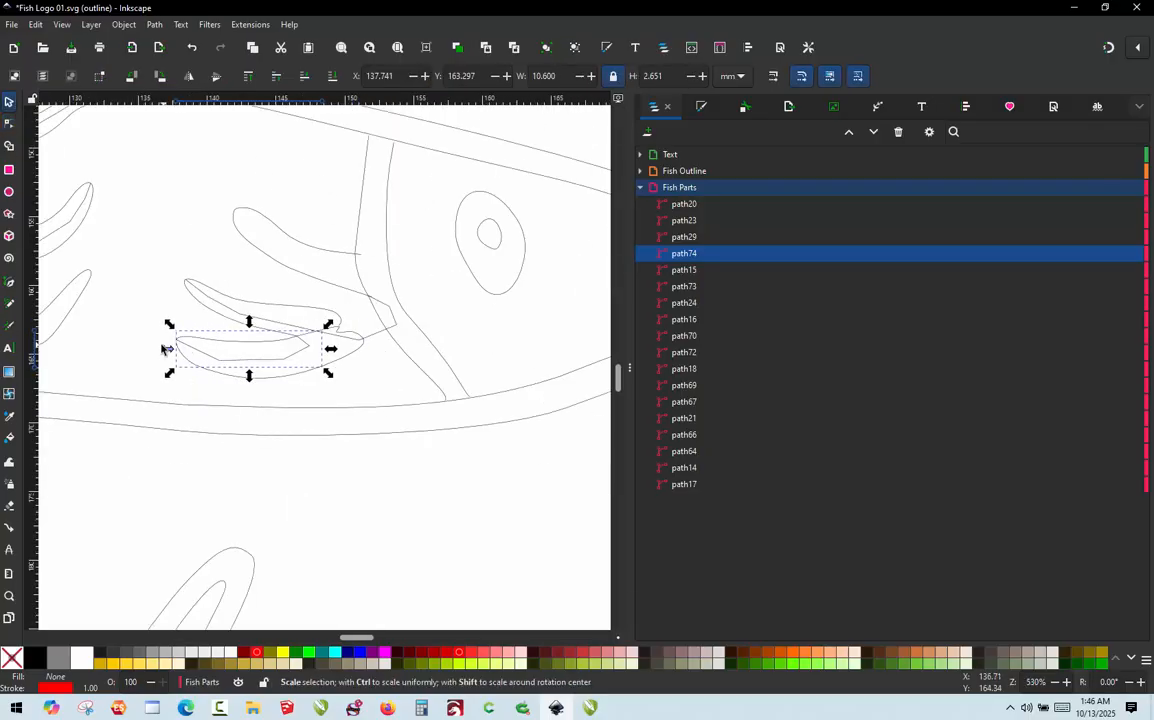
scroll(367, 349, up, 2)
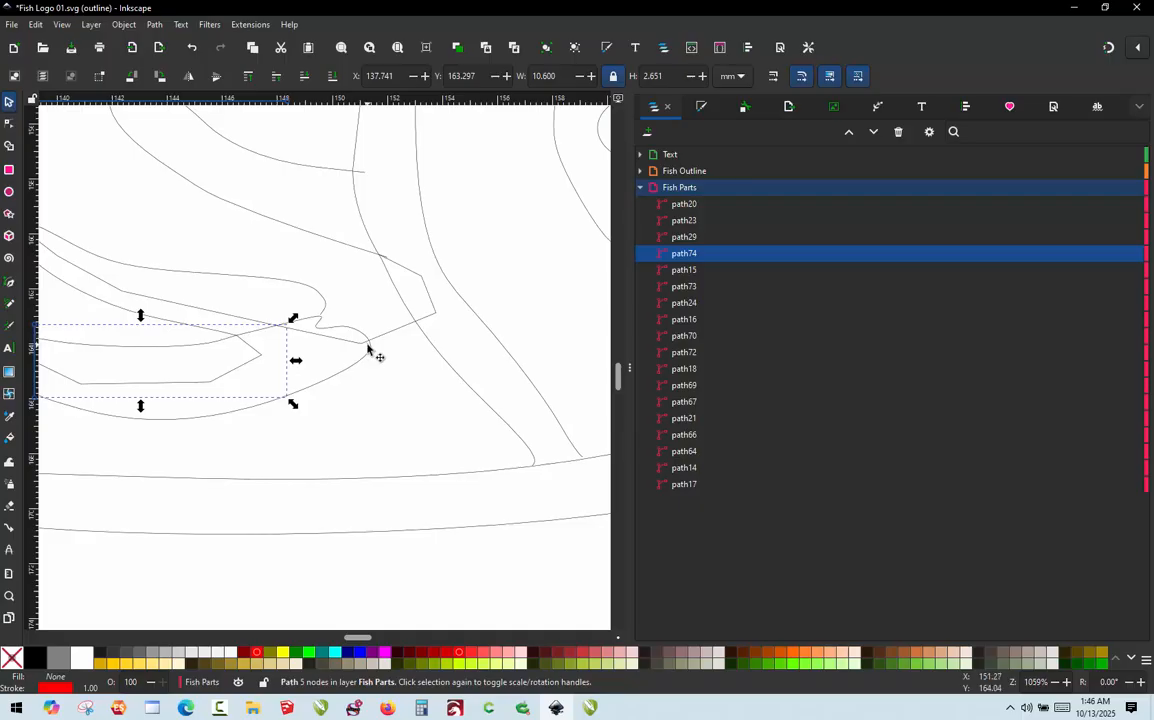
scroll(367, 349, down, 2)
click(432, 343)
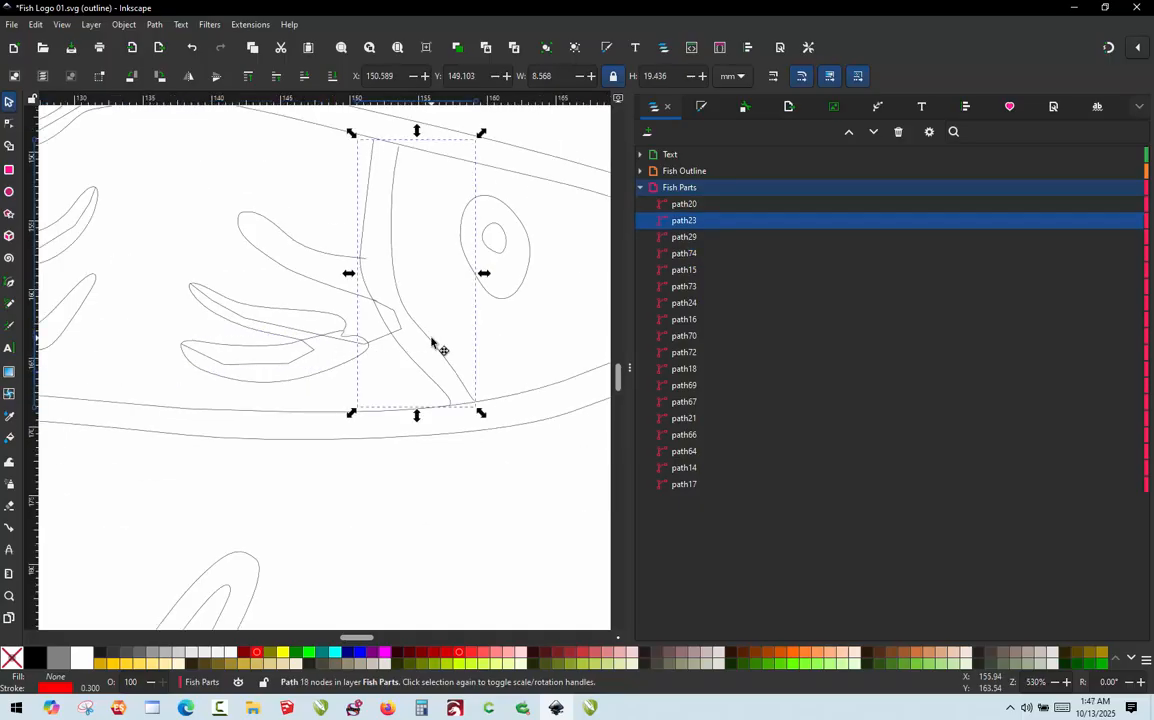
key(ctrl+alt+k)
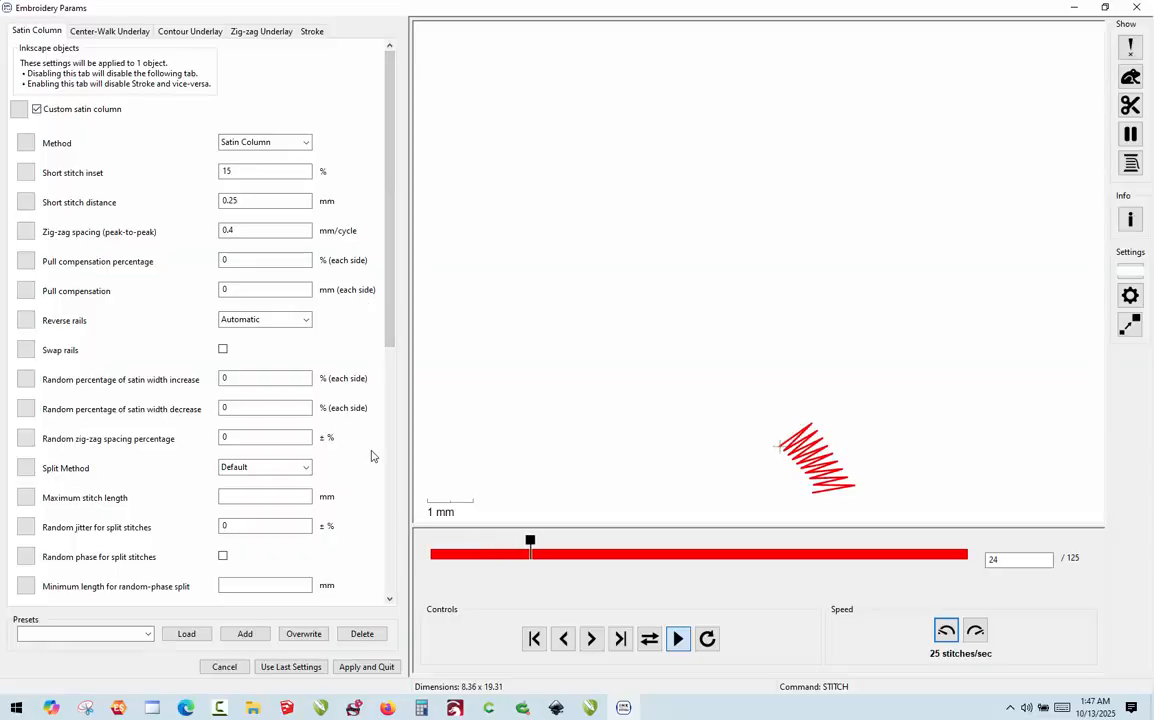
click(367, 667)
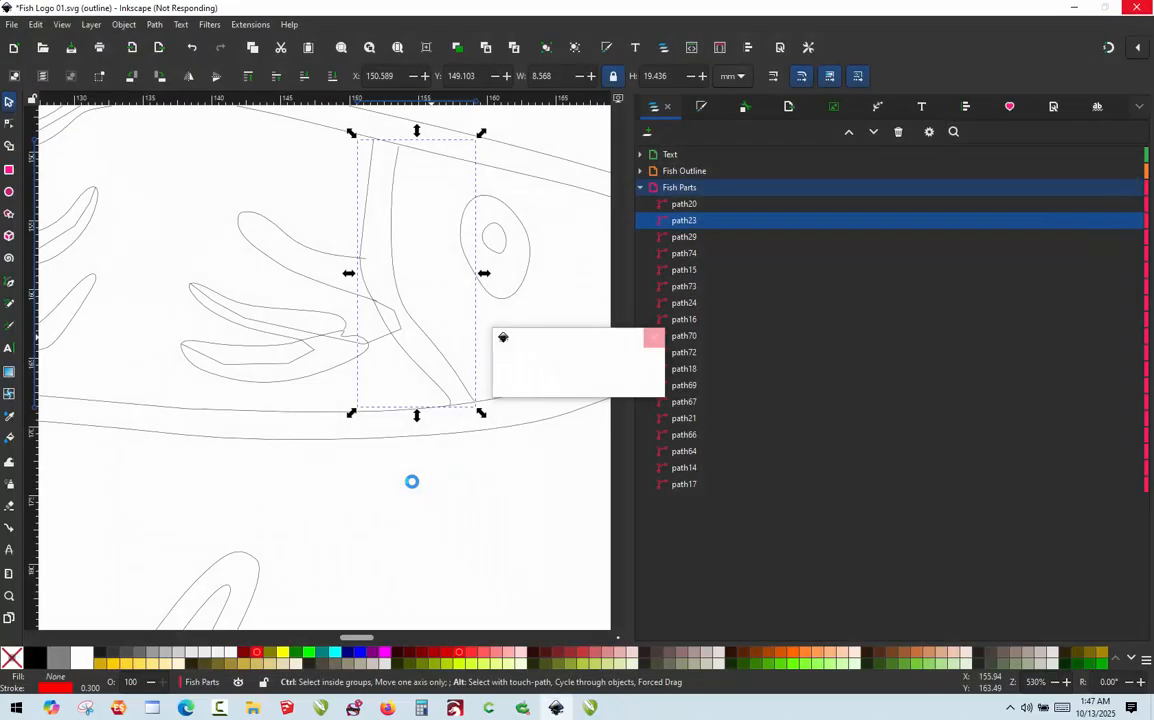
- Convert the jump between the lowest side-fin piece and the gill band to a stroke, with a 2.00 mm minimum jump length
click(355, 362)
shift+click(423, 371)
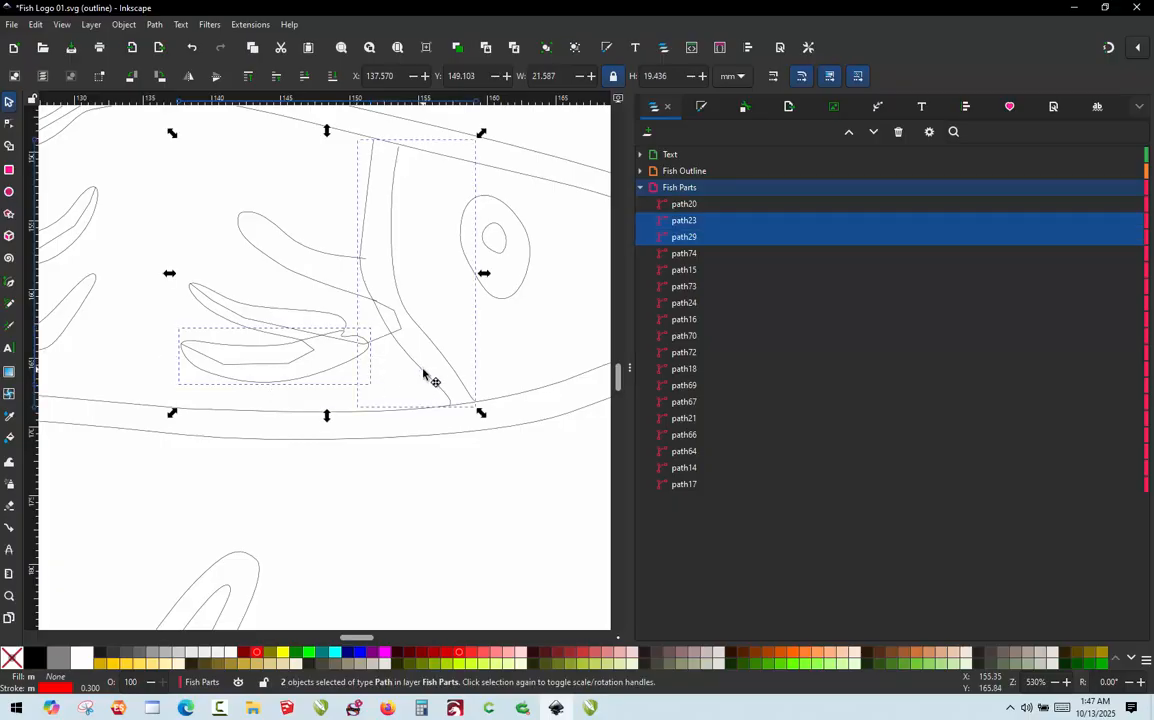
key(ctrl+alt+j)
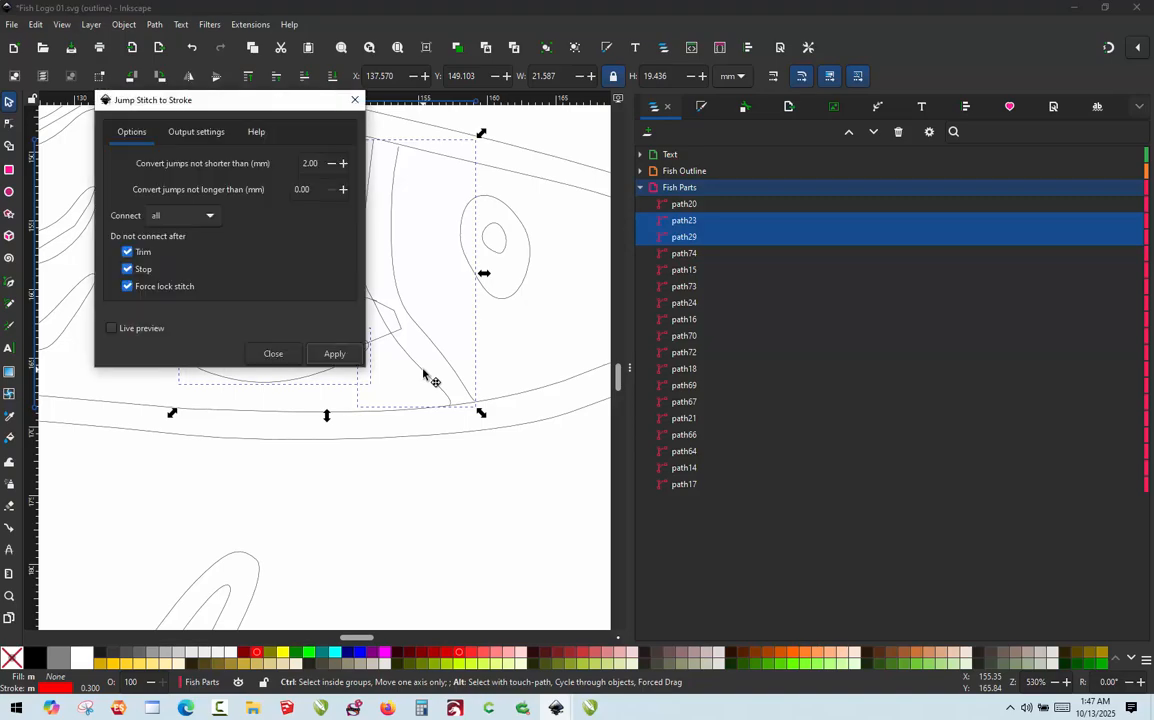
click(333, 355)
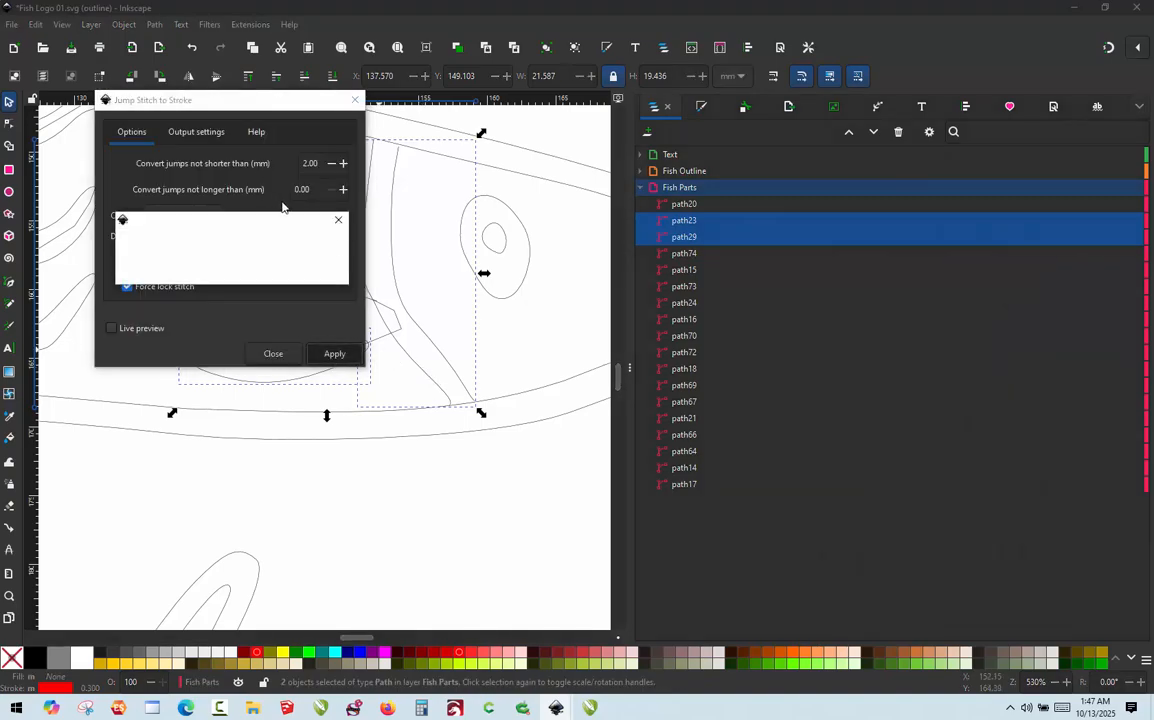
click(357, 101)
- Insert three nodes in the fin-to-gill connecting stroke and move them so it runs up inside the gill band and across to the fin
scroll(410, 296, up, 2)
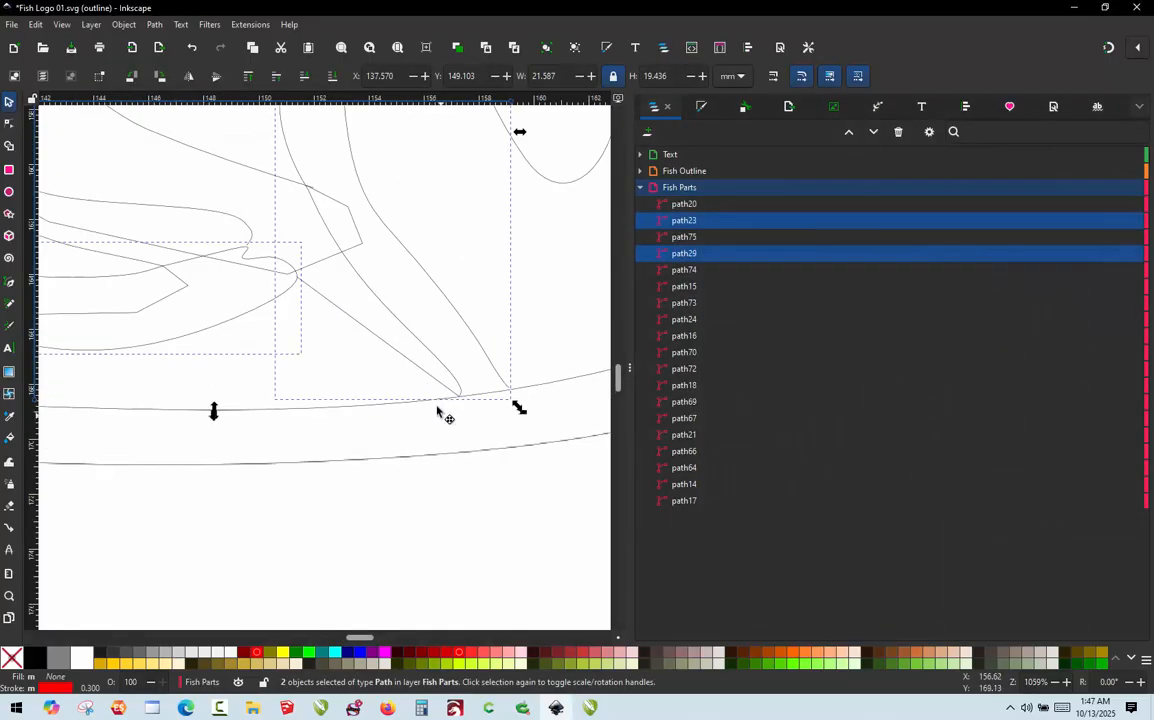
double_click(421, 375)
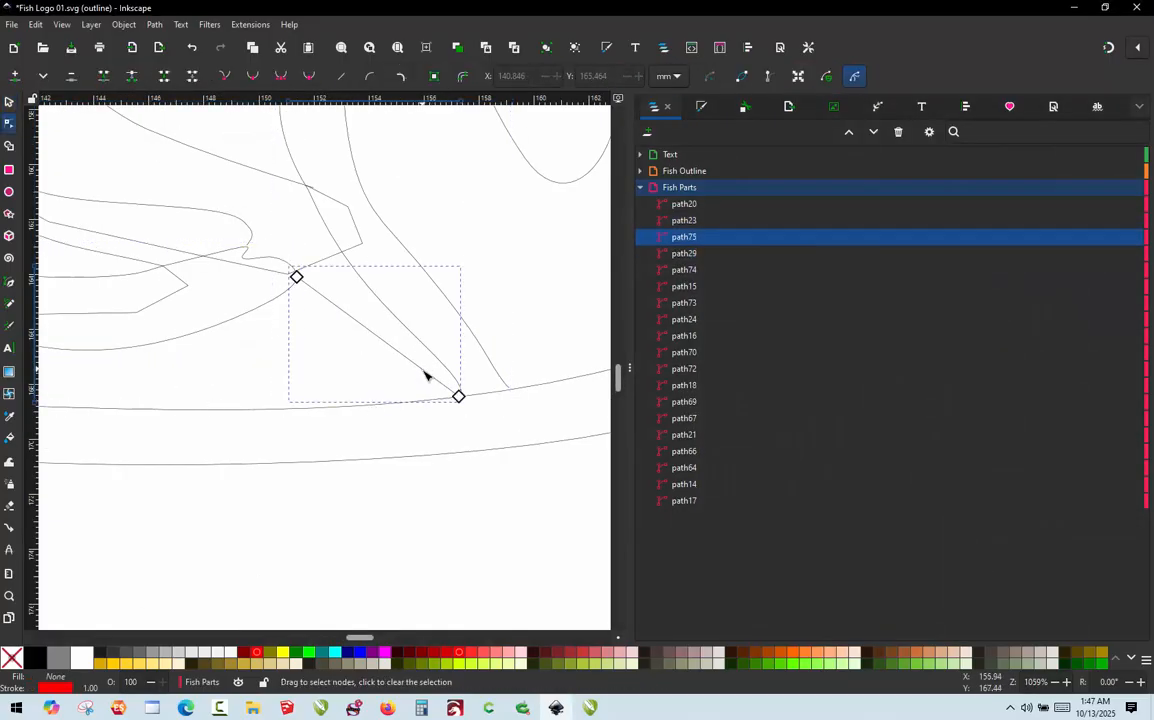
double_click(421, 370)
drag(423, 371, 427, 313)
click(432, 348)
double_click(432, 348)
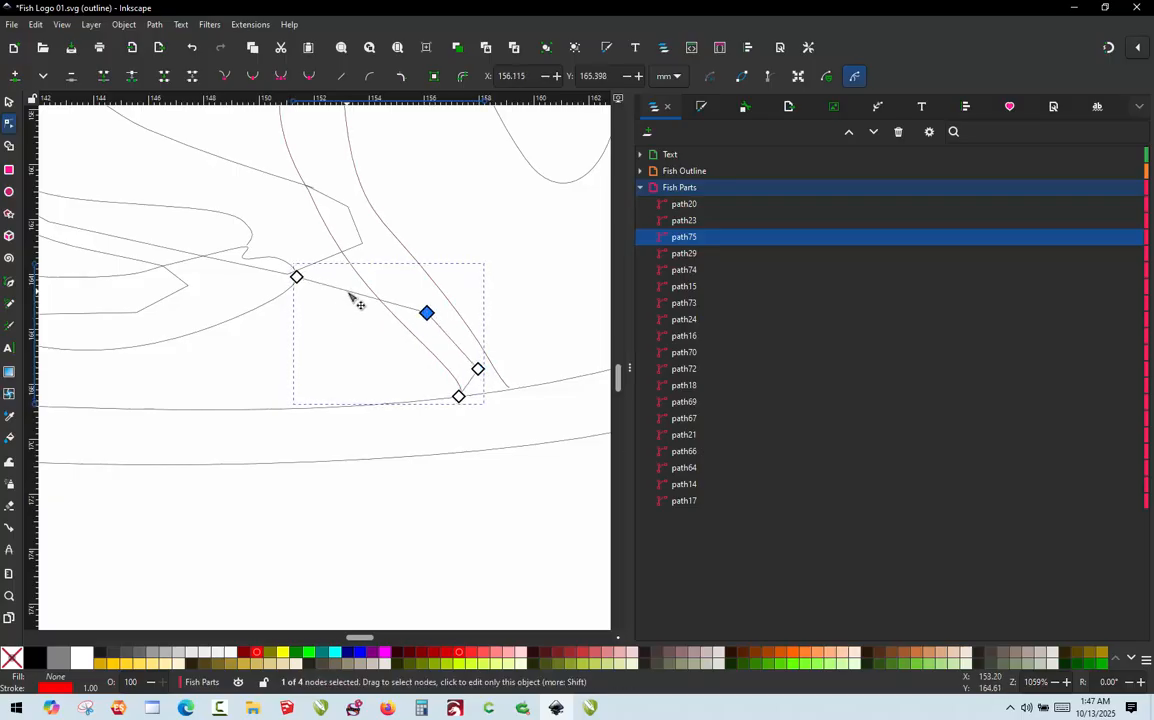
click(349, 293)
double_click(349, 293)
drag(349, 293, 368, 246)
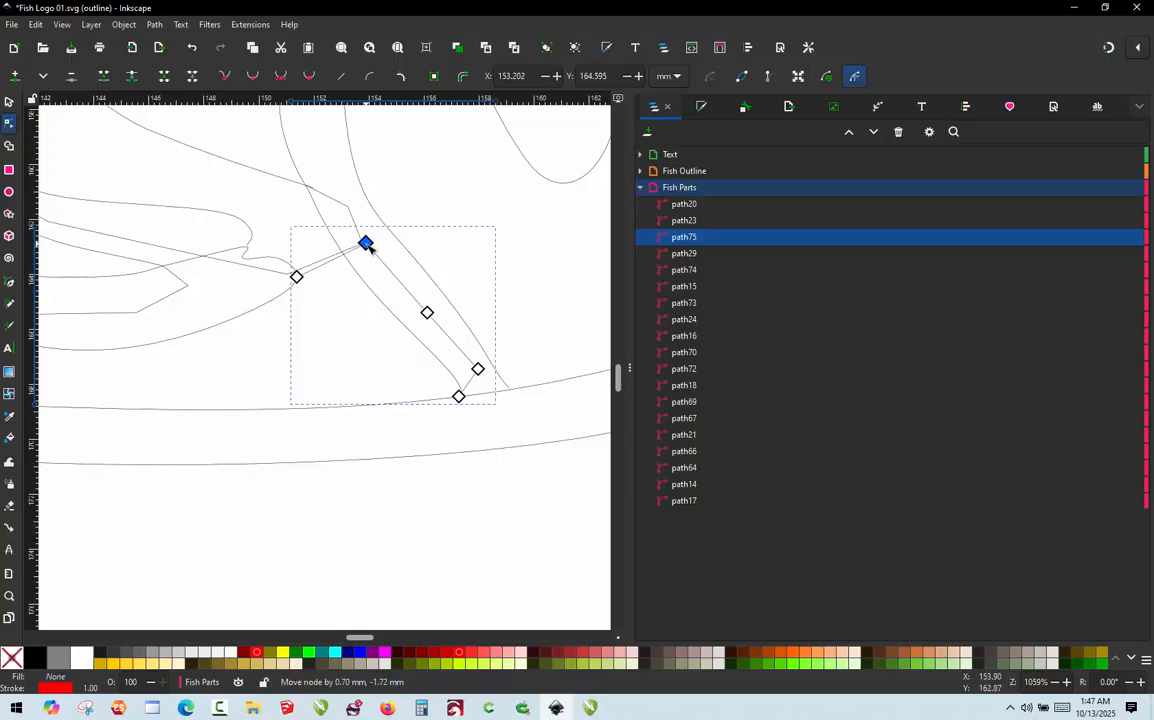
- Shift the connecting stroke's fin-end node to about X 151.04, Y 163.99 mm and its upper bend node to about X 153.76, Y 162.91 mm
scroll(316, 271, up, 1)
drag(289, 279, 276, 276)
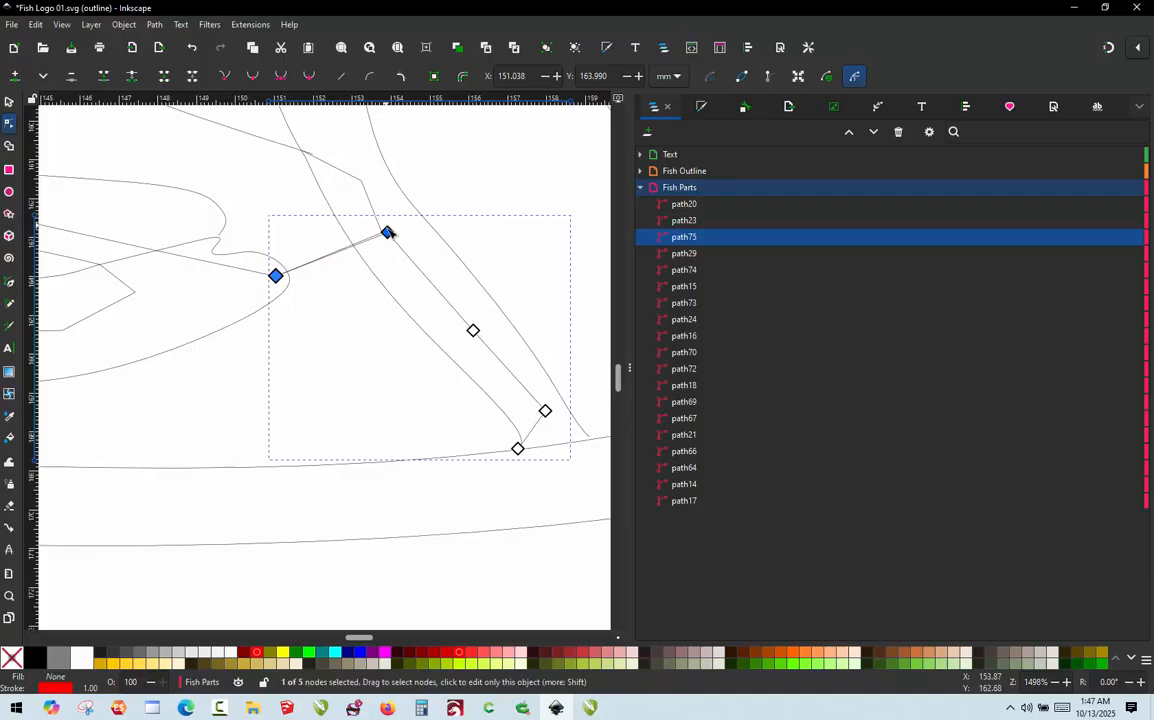
mouse_move(388, 232)
mouse_down()
mouse_move(384, 221)
mouse_move(381, 234)
mouse_up()
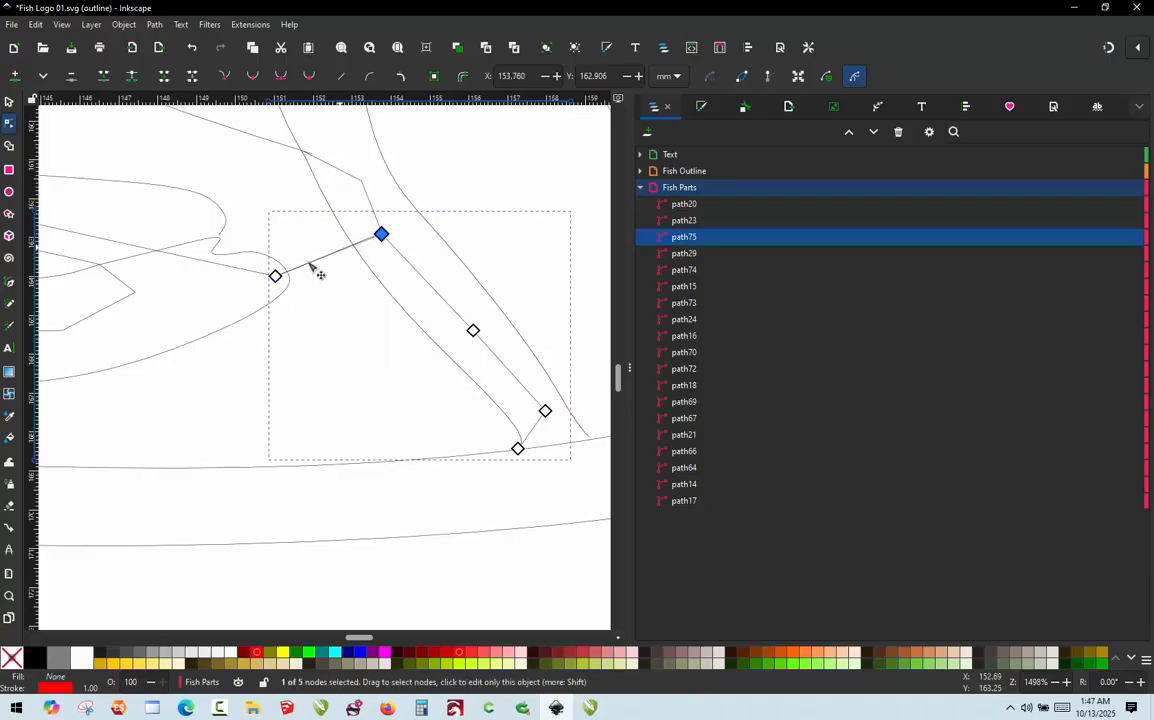
- Move the connecting stroke's gill-end node inside the gill band's lower tip, to about X 157.63, Y 168.43 mm, and select the gill band path
scroll(320, 272, down, 2)
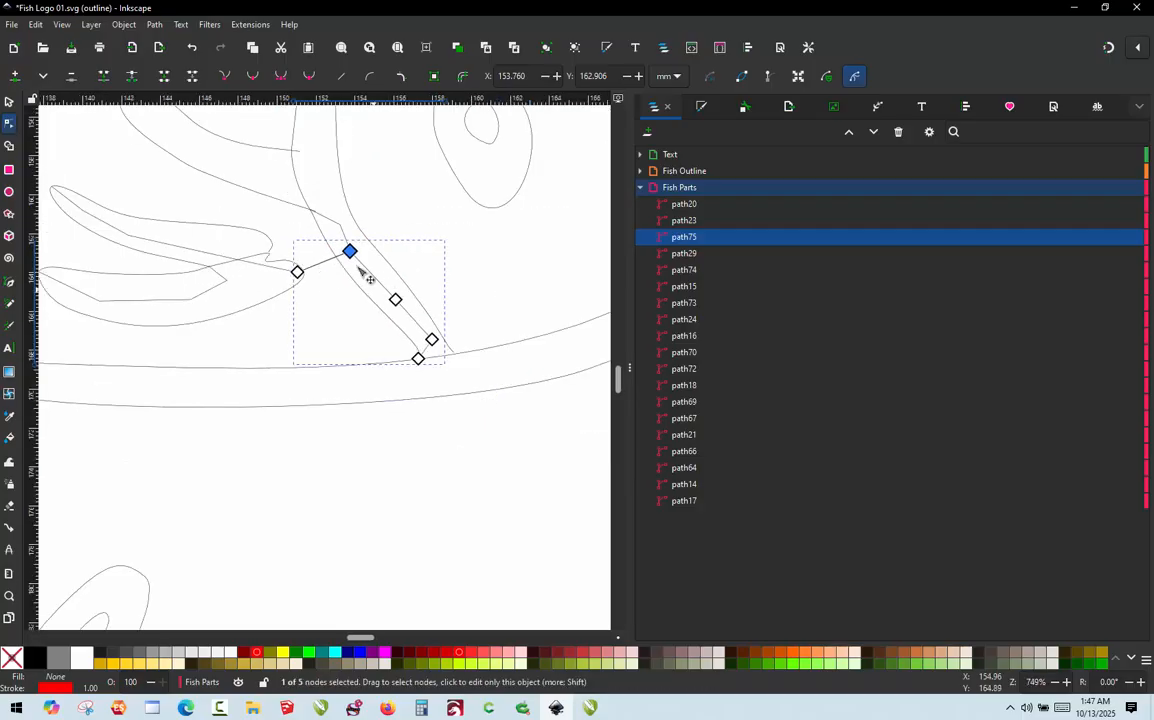
scroll(429, 374, down, 1)
scroll(422, 364, up, 4)
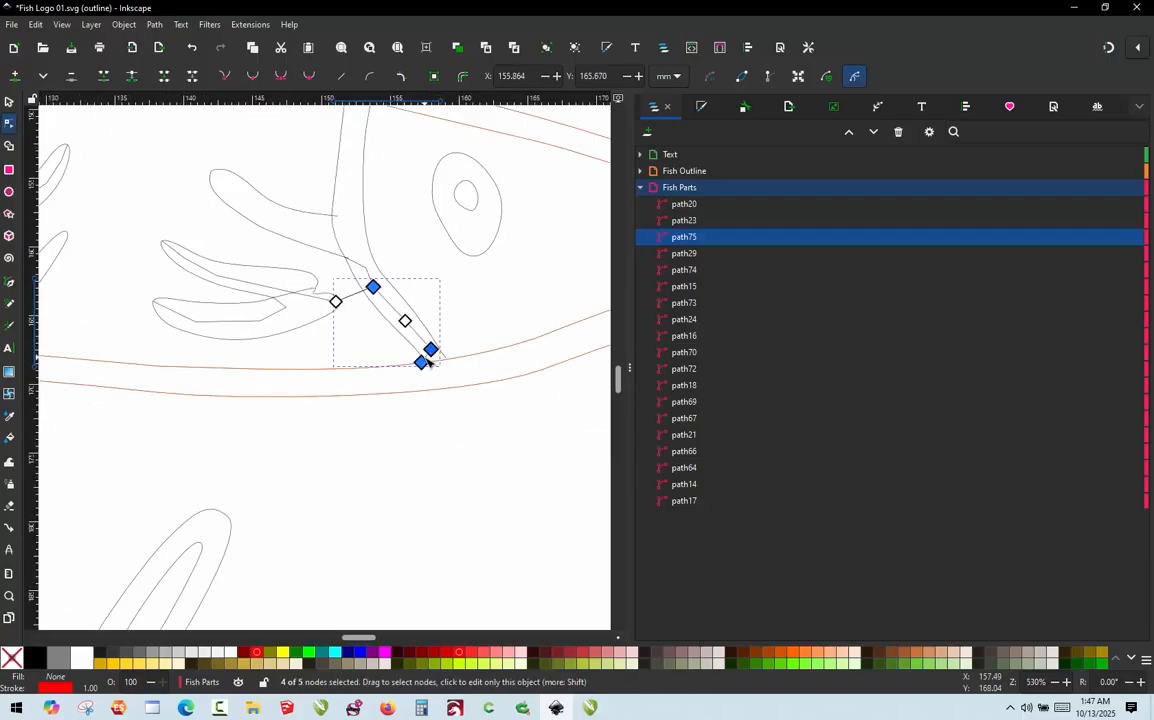
click(425, 394)
scroll(435, 353, up, 3)
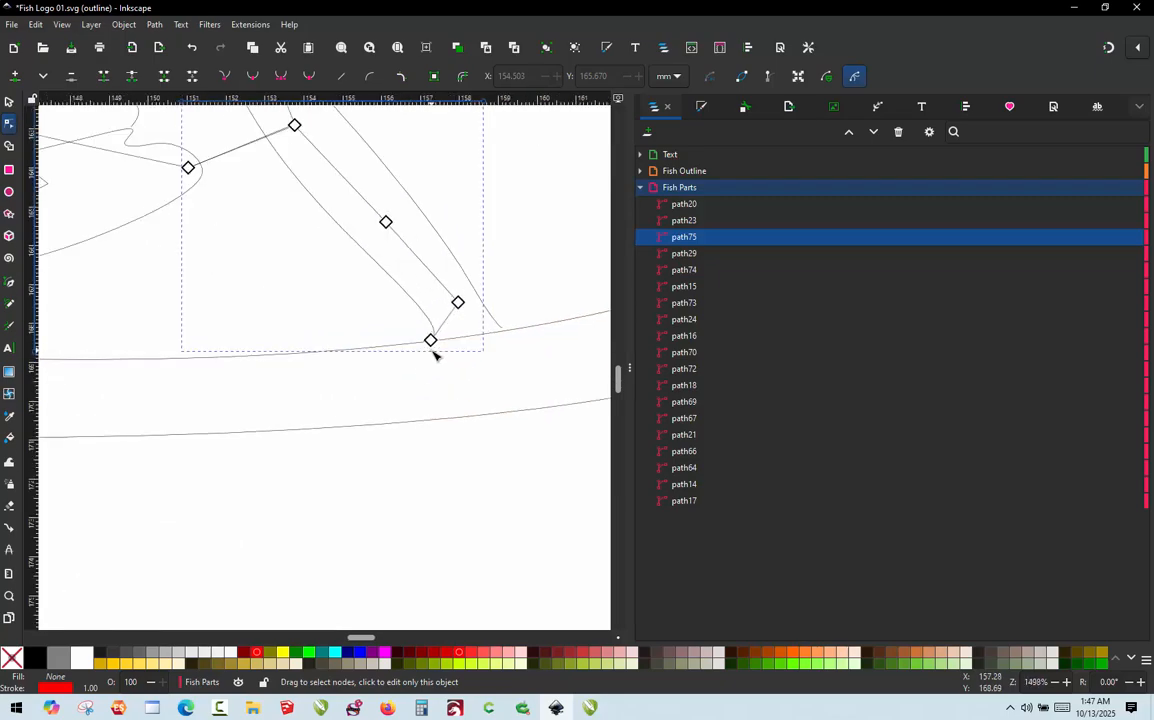
drag(438, 342, 446, 342)
click(425, 312)
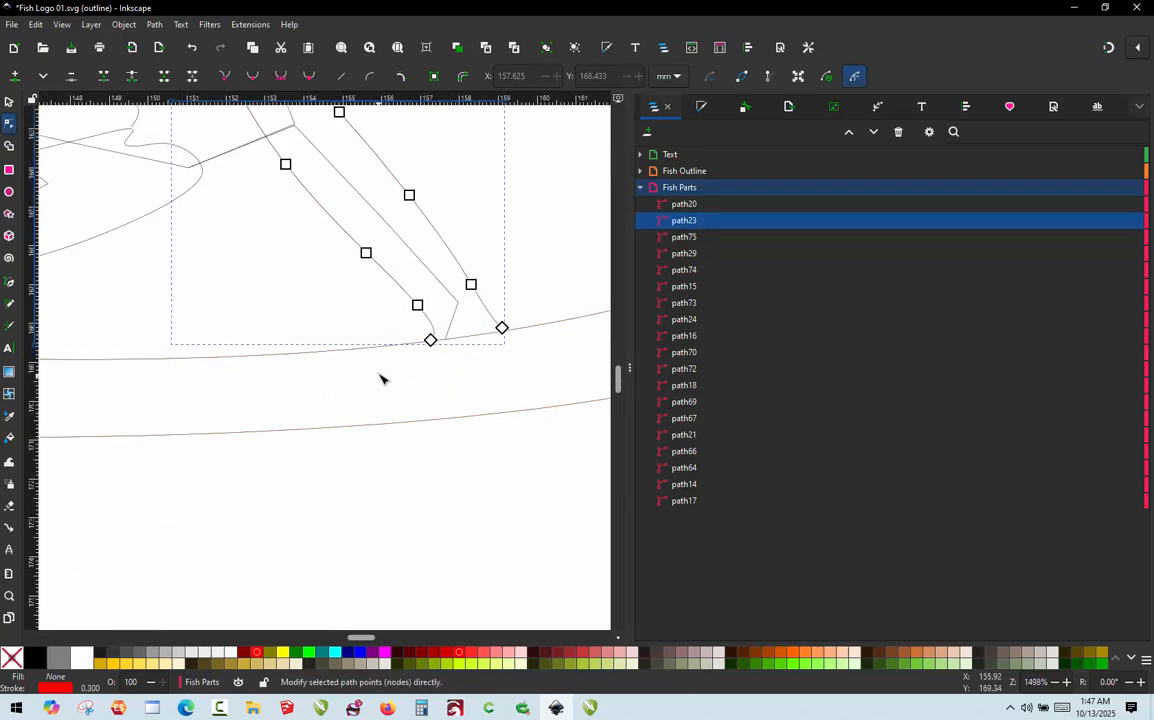
- Move the gill band's two upper end nodes into the fish outline, to about X 151.93, Y 148.40 mm and X 153.81, Y 148.99 mm
scroll(381, 379, down, 3)
scroll(381, 379, down, 1)
scroll(328, 226, up, 1)
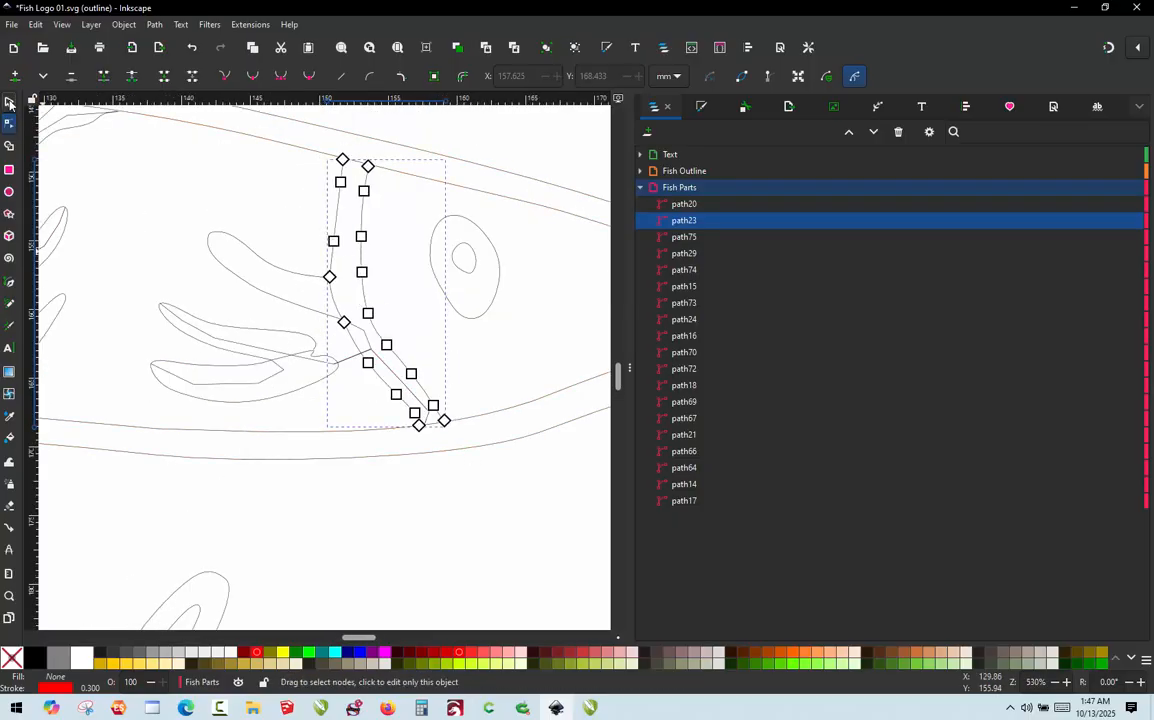
click(9, 102)
click(275, 172)
scroll(420, 211, up, 3)
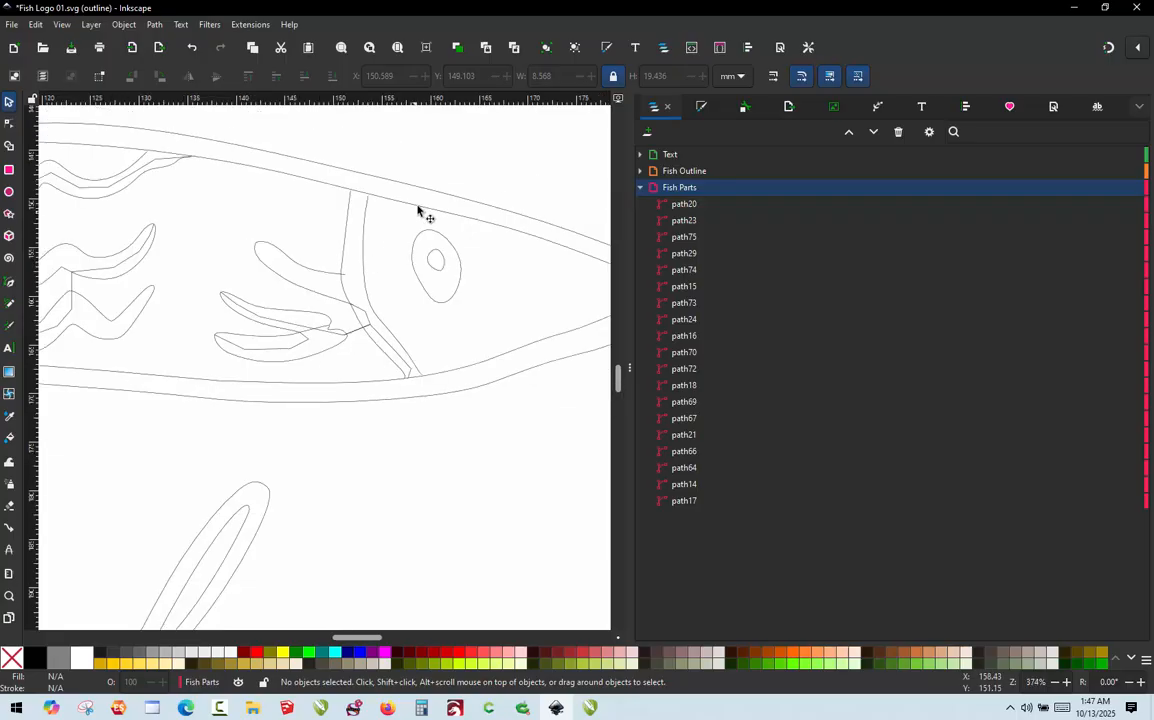
click(443, 241)
scroll(443, 243, down, 2)
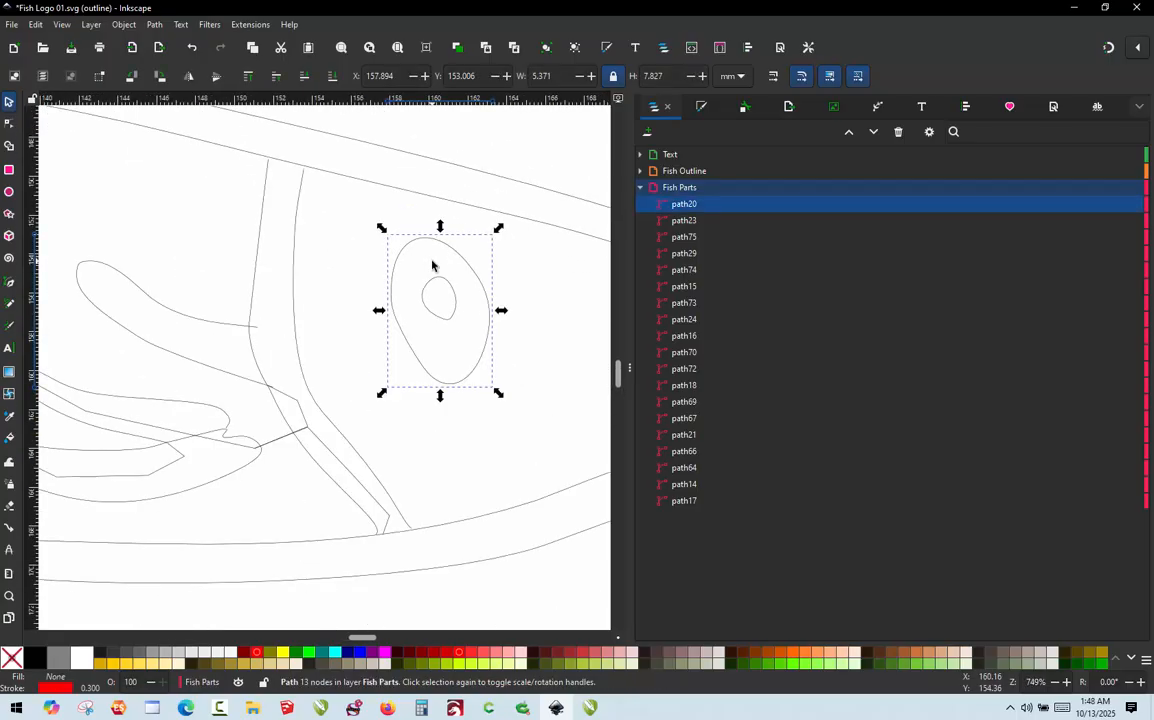
click(341, 205)
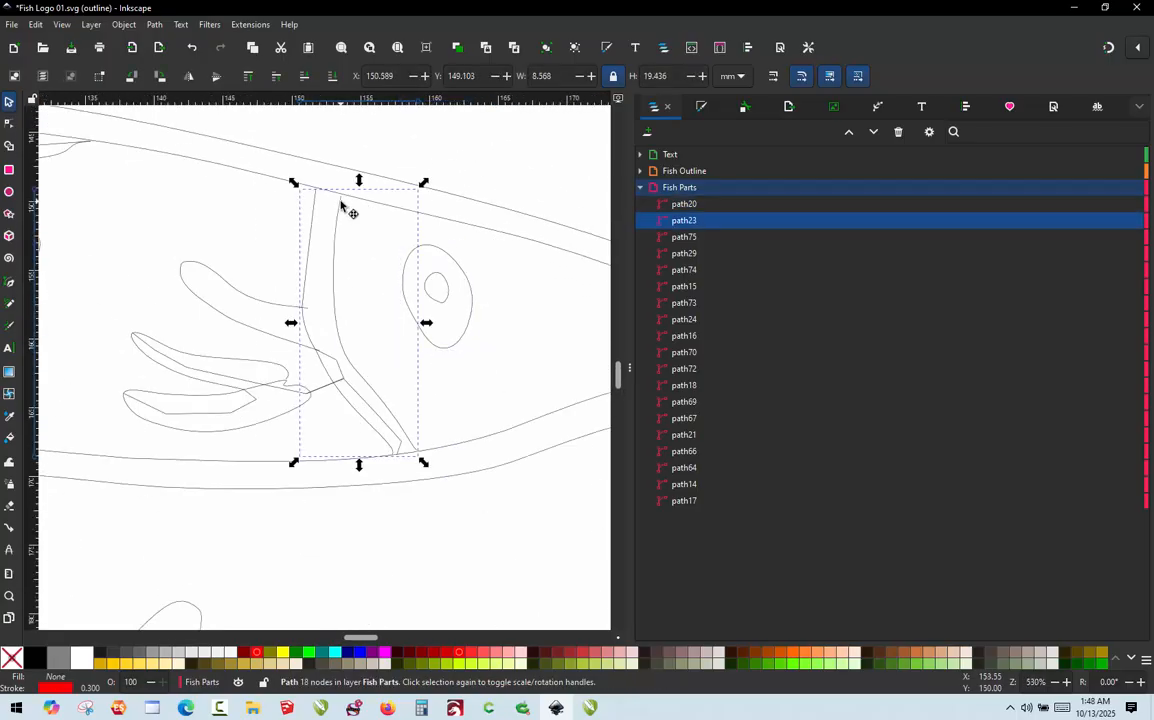
double_click(341, 205)
scroll(328, 190, up, 2)
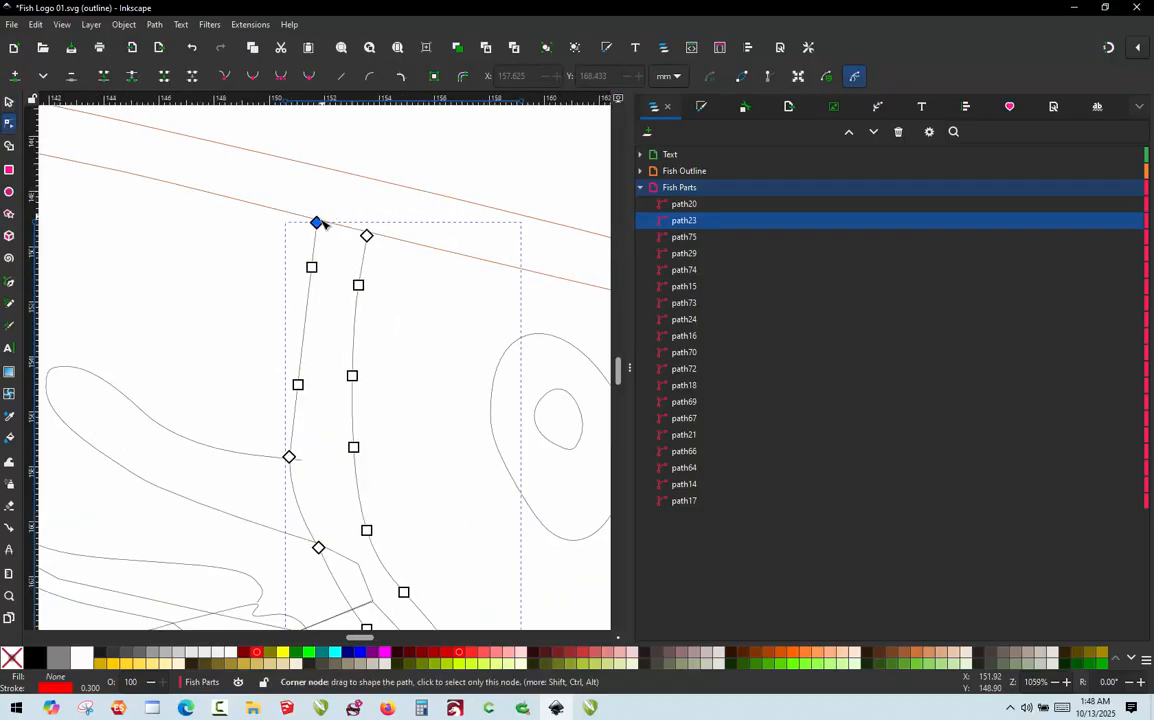
drag(319, 224, 323, 204)
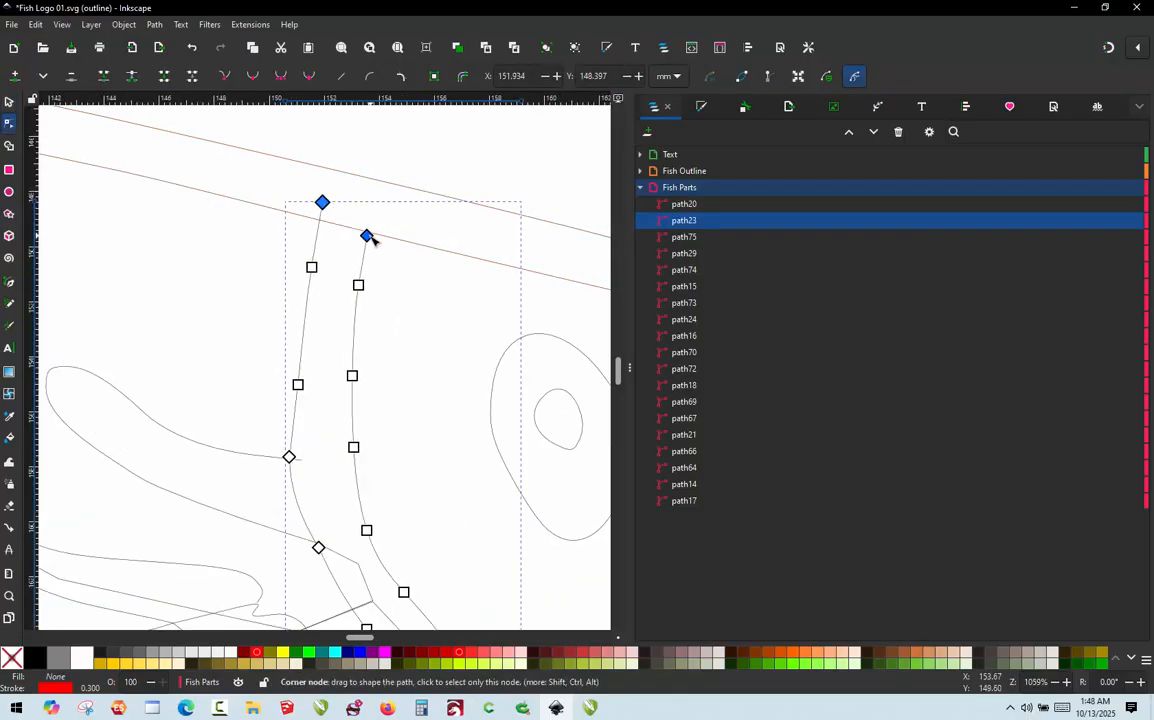
drag(369, 237, 376, 223)
- Move the gill band's two lower end nodes into the belly outline, to about X 157.51, Y 168.92 mm and X 159.31, Y 168.52 mm
scroll(376, 223, down, 3)
scroll(417, 386, up, 5)
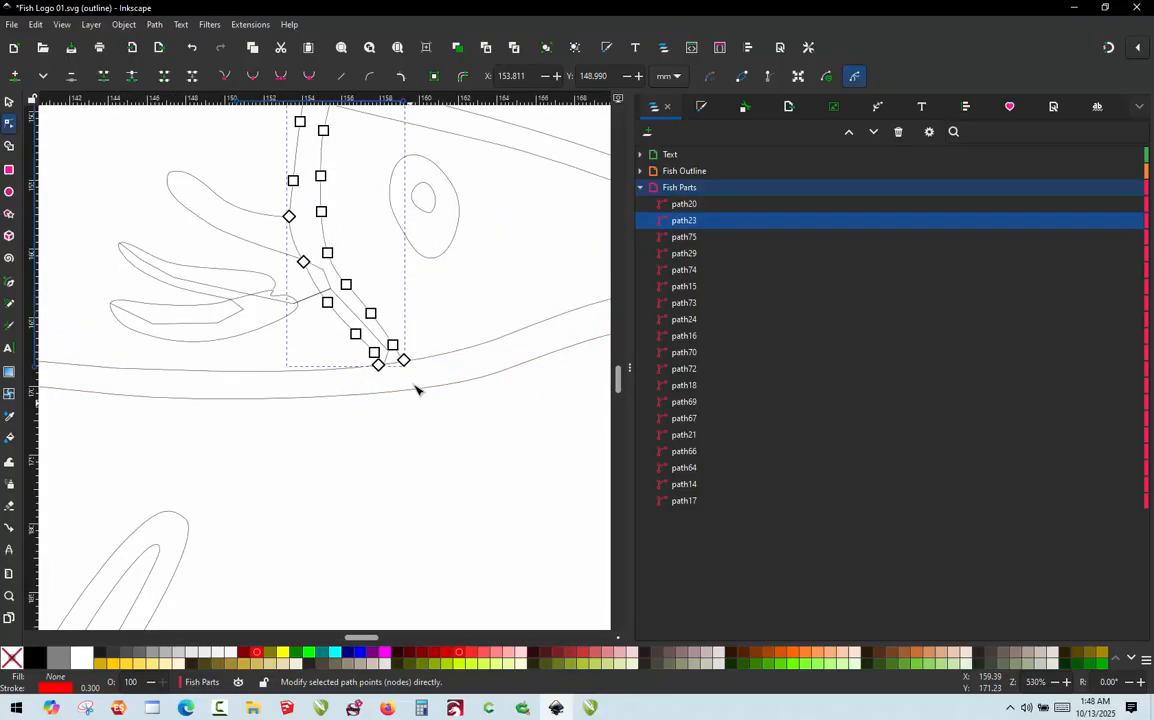
drag(301, 296, 314, 322)
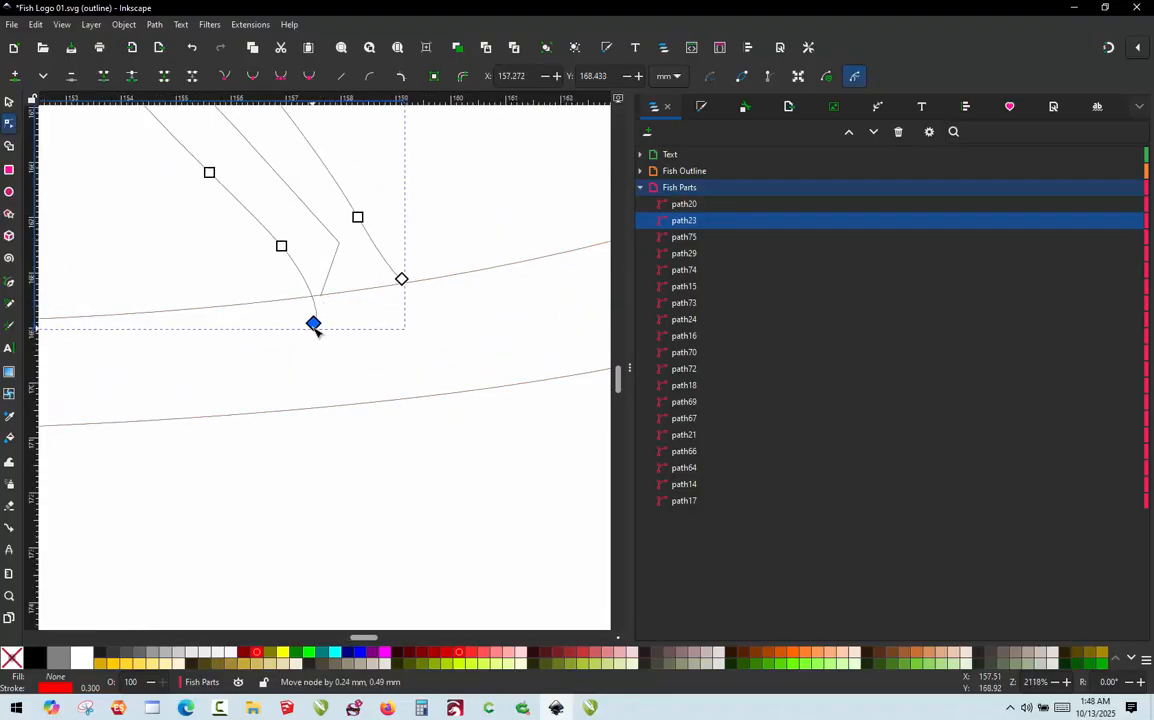
drag(405, 283, 414, 316)
scroll(414, 316, down, 5)
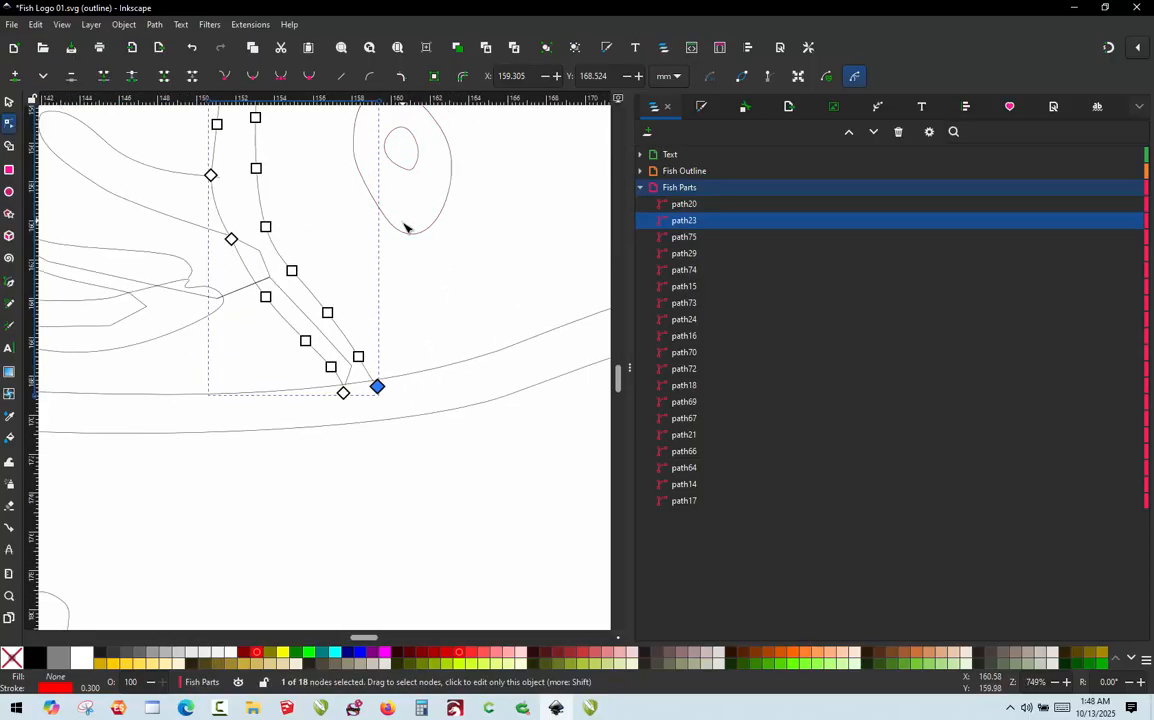
- Convert the jump between the gill band and the eye to a stroke, with a 2.00 mm minimum jump length
scroll(366, 215, up, 4)
scroll(350, 230, down, 3)
scroll(300, 240, up, 2)
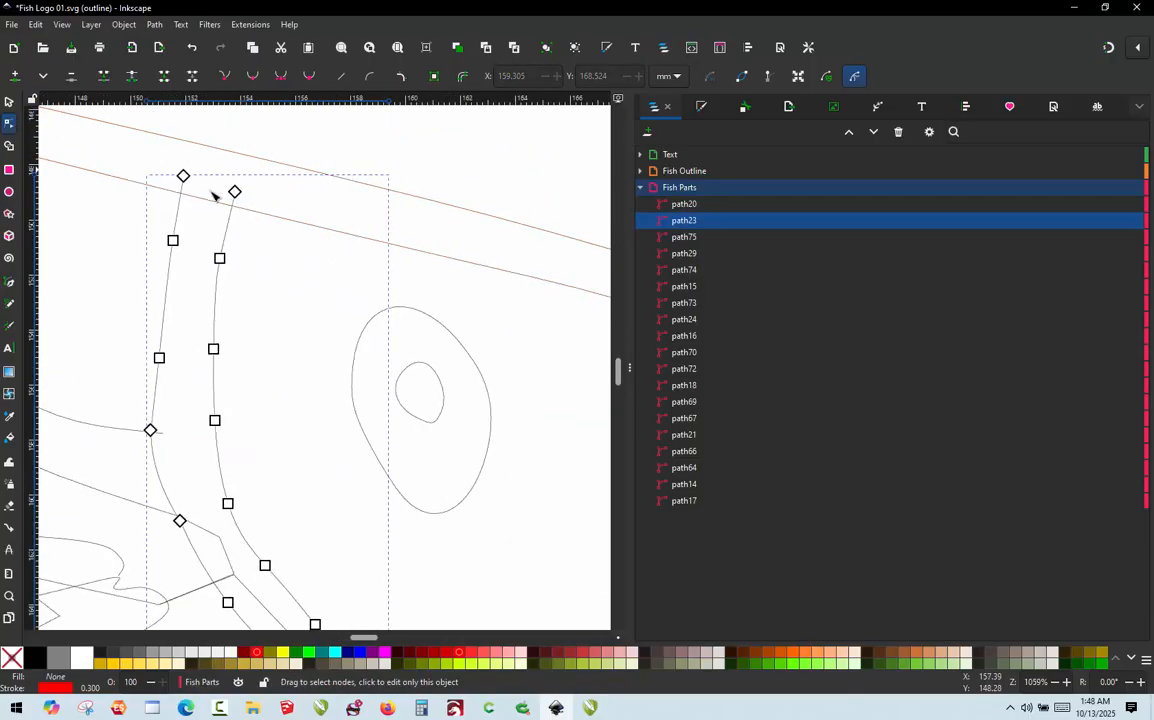
key(s)
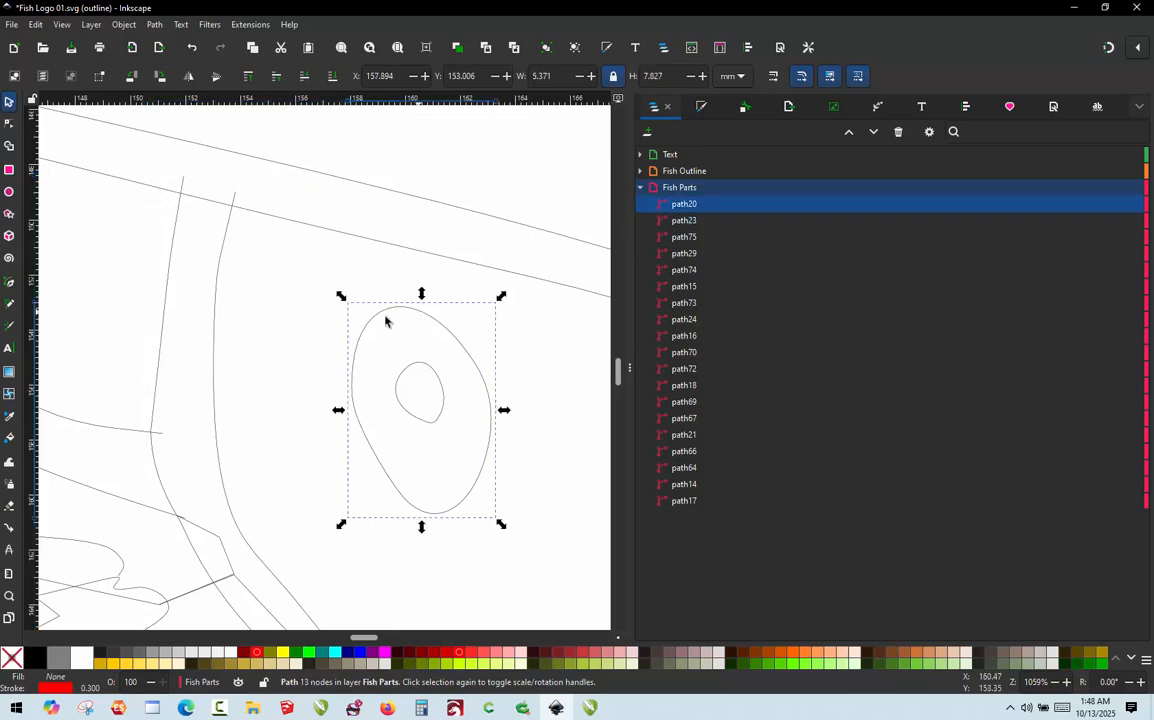
shift+click(446, 332)
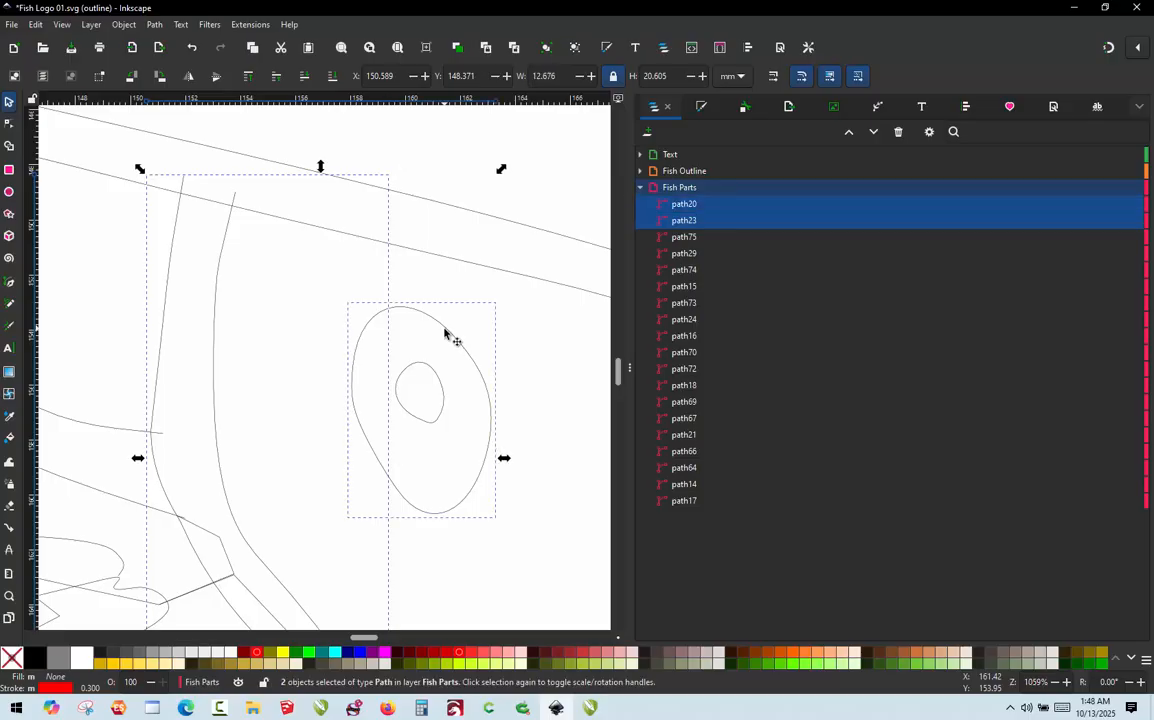
key(ctrl+alt+j)
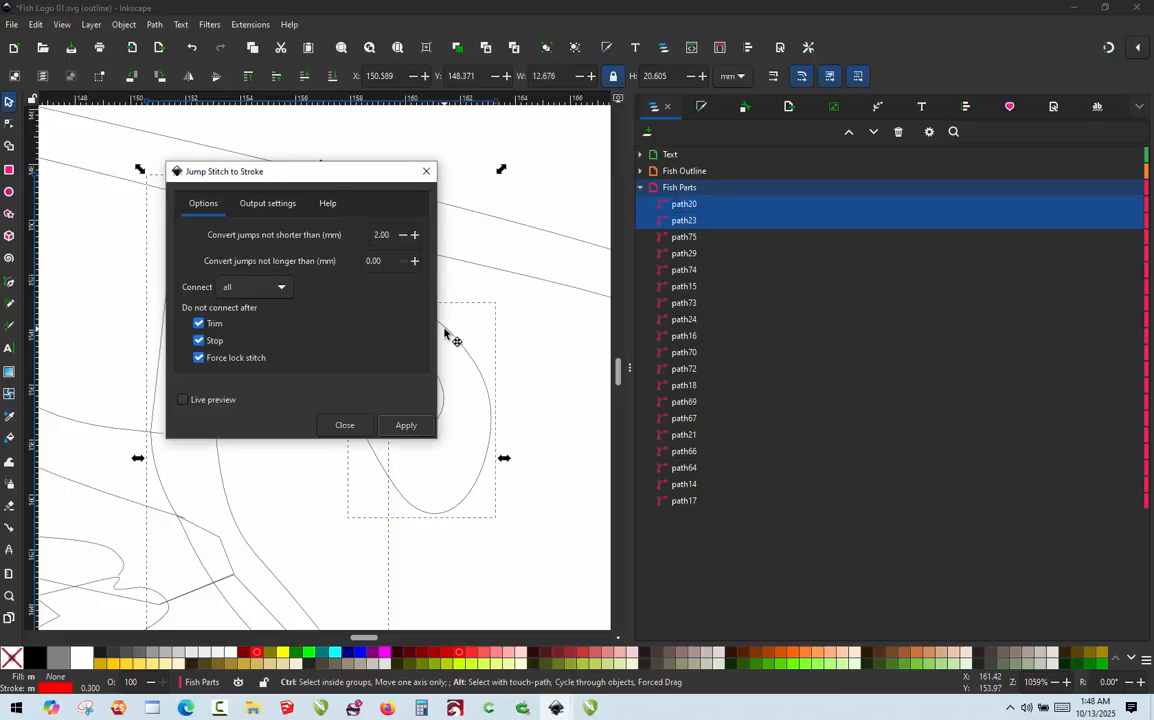
click(405, 425)
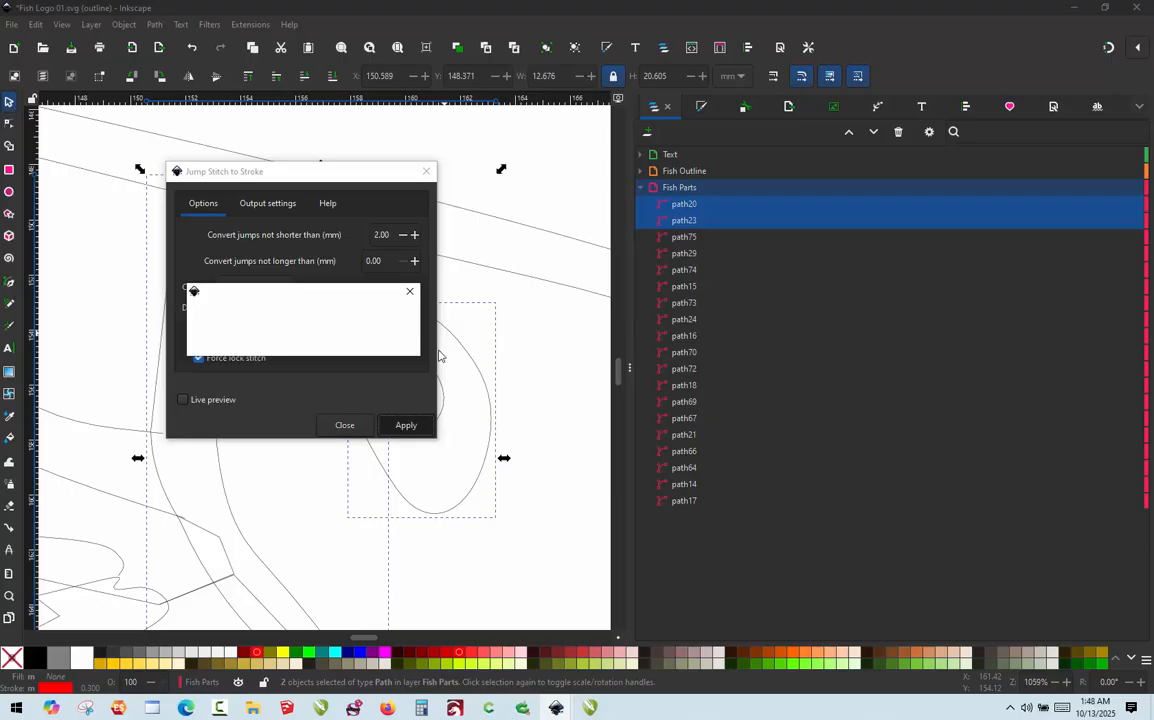
click(426, 173)
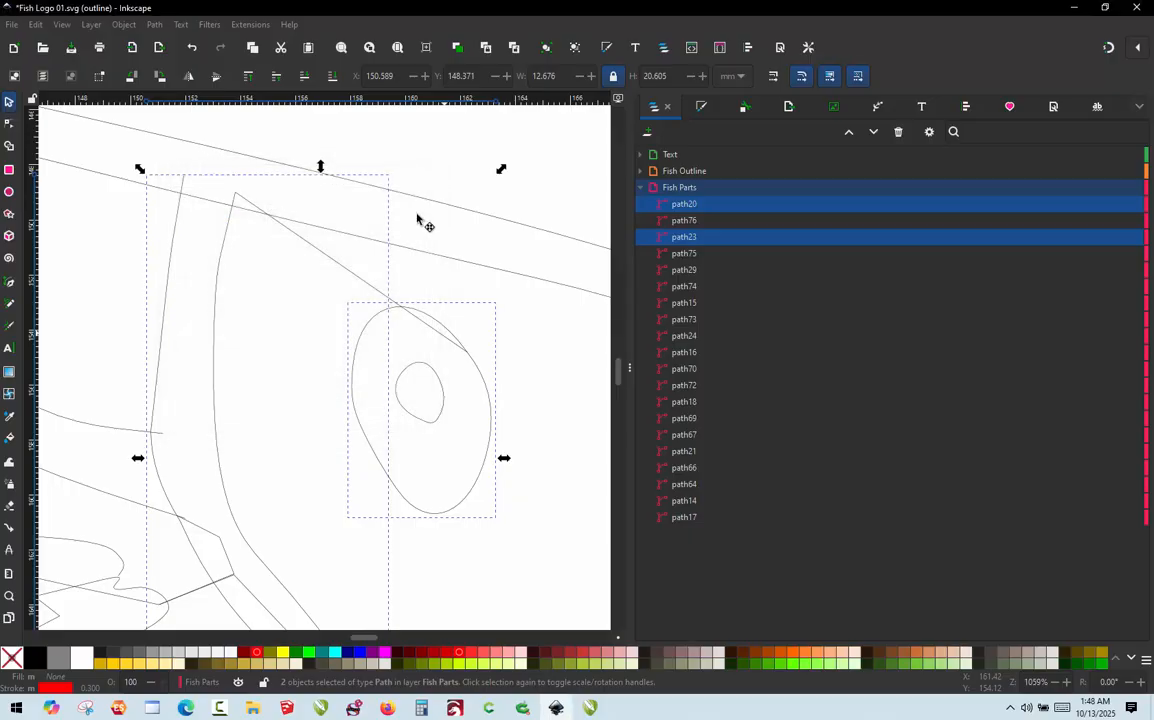
- Insert three nodes in the gill-to-eye connecting stroke and move them so it follows the inside of the upper outline band and drops to the eye
double_click(322, 257)
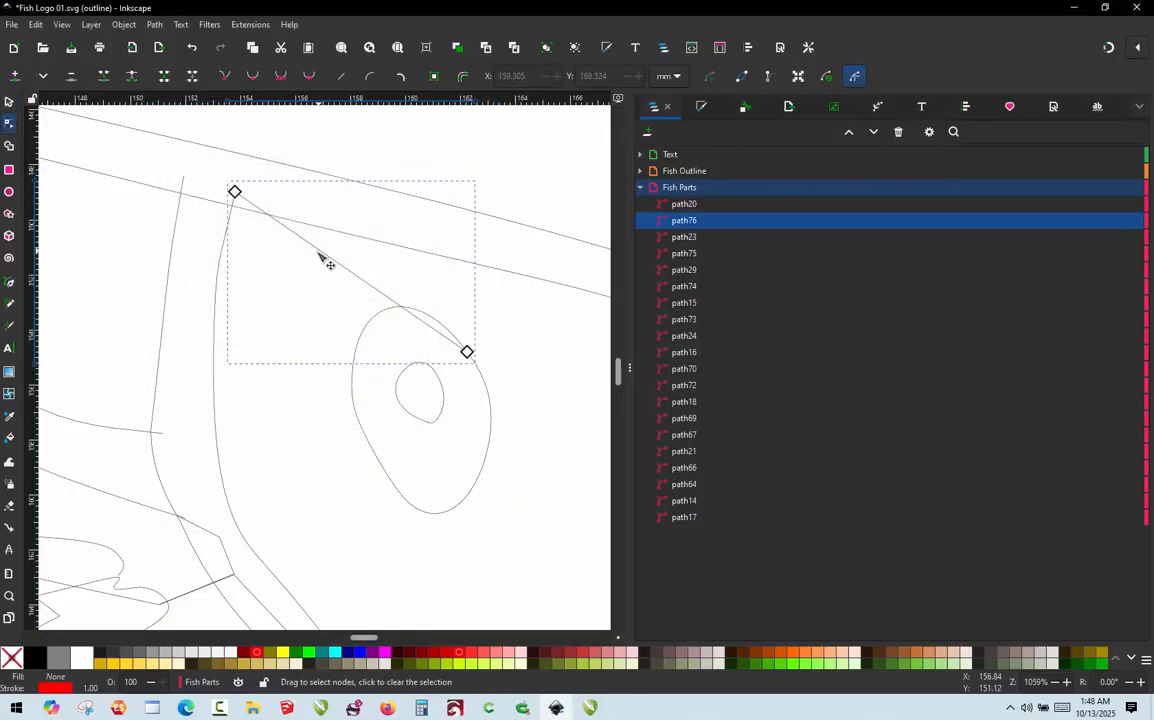
double_click(322, 255)
drag(322, 255, 325, 199)
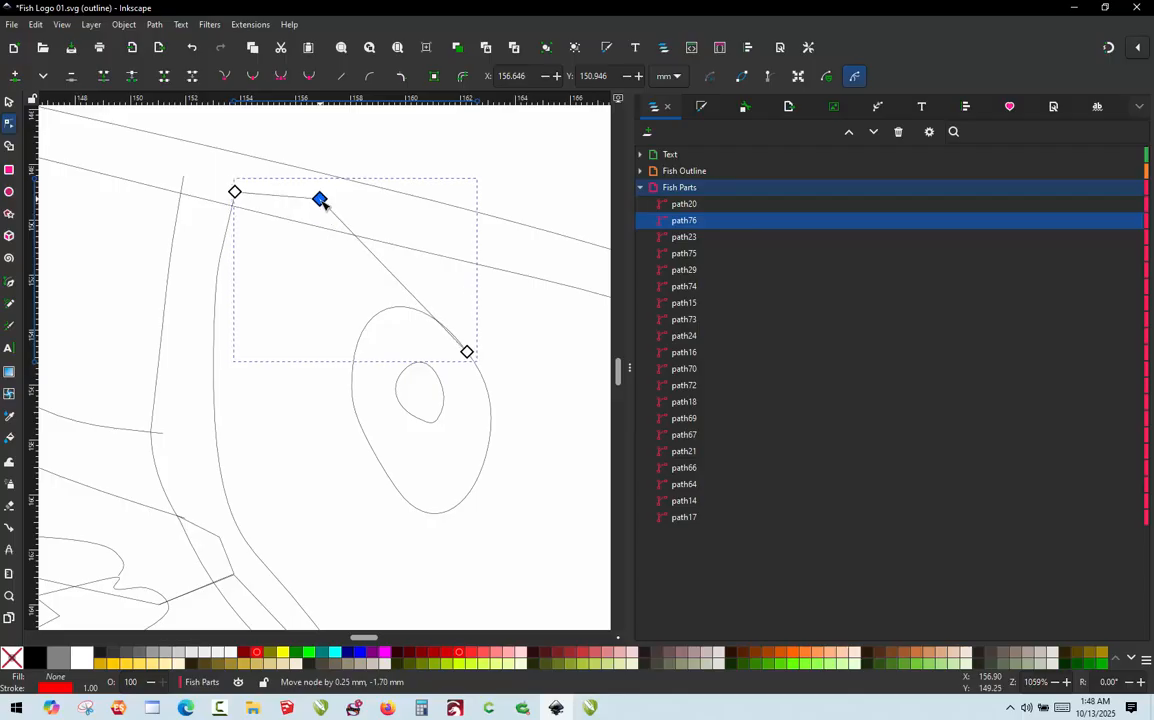
double_click(399, 282)
drag(398, 282, 411, 312)
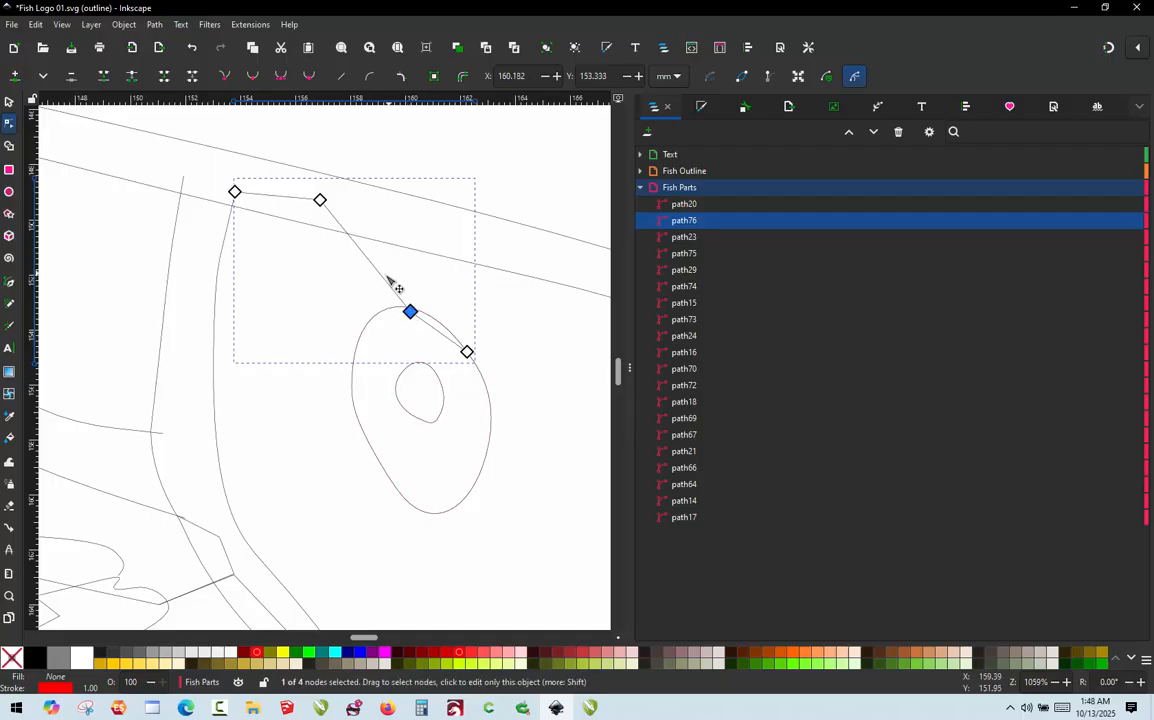
double_click(385, 281)
drag(387, 283, 439, 238)
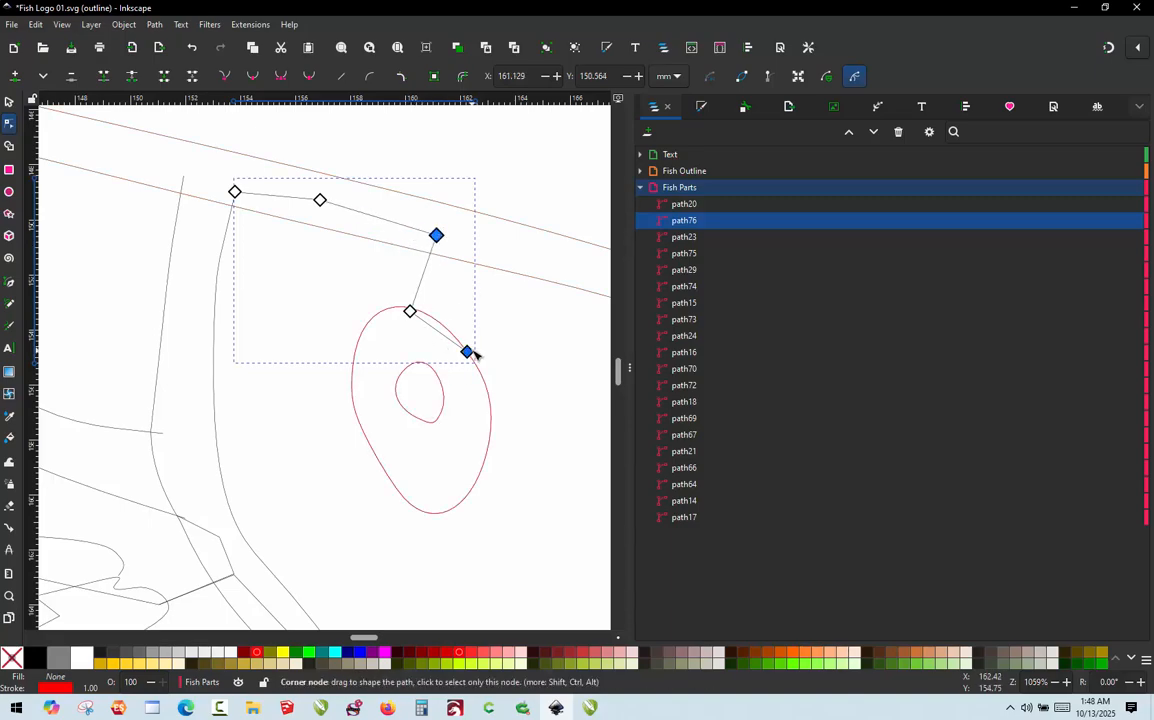
- Move the connecting stroke's eye-end node inside the eye, to about X 162.12, Y 155.16 mm, and clear the selection
drag(467, 352, 463, 362)
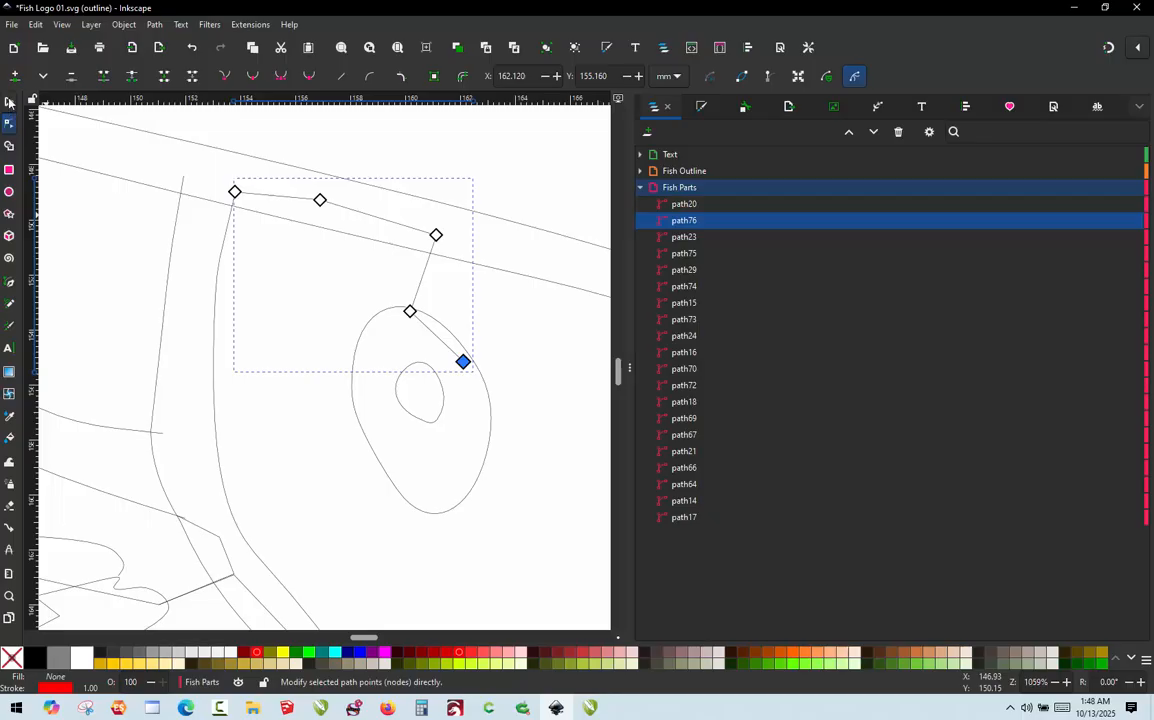
click(9, 101)
click(322, 142)
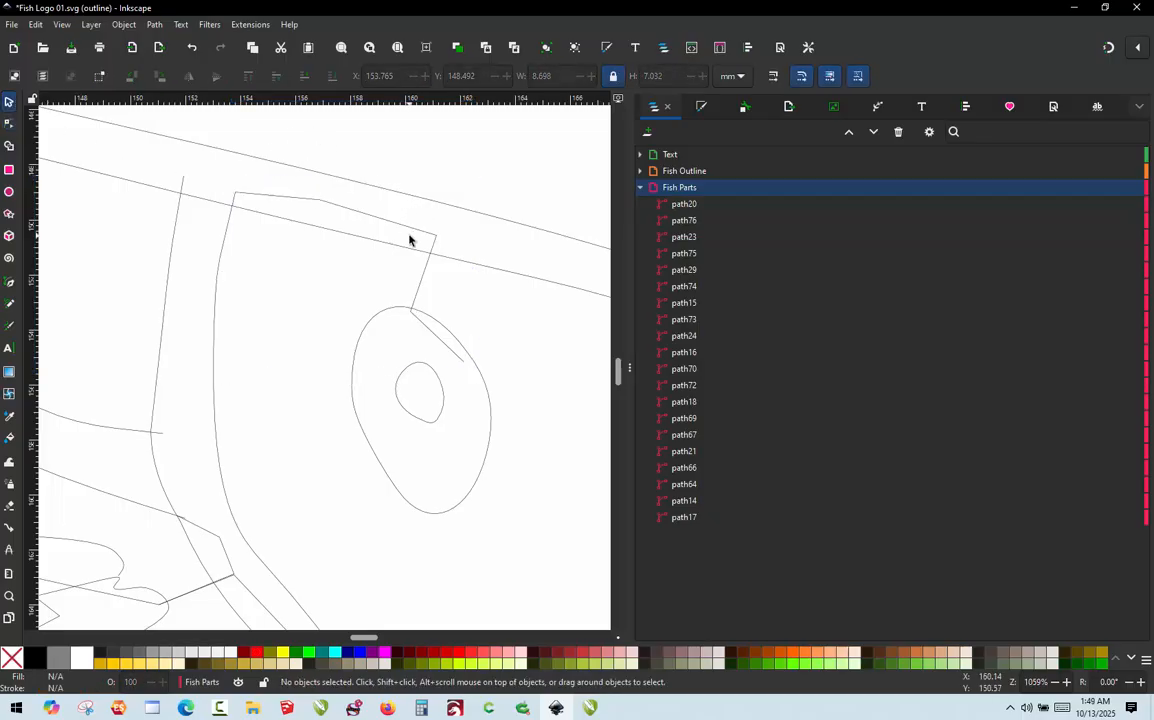
- Measure the exposed part of the connecting stroke between the eye's upper edge and the fish outline
key(m)
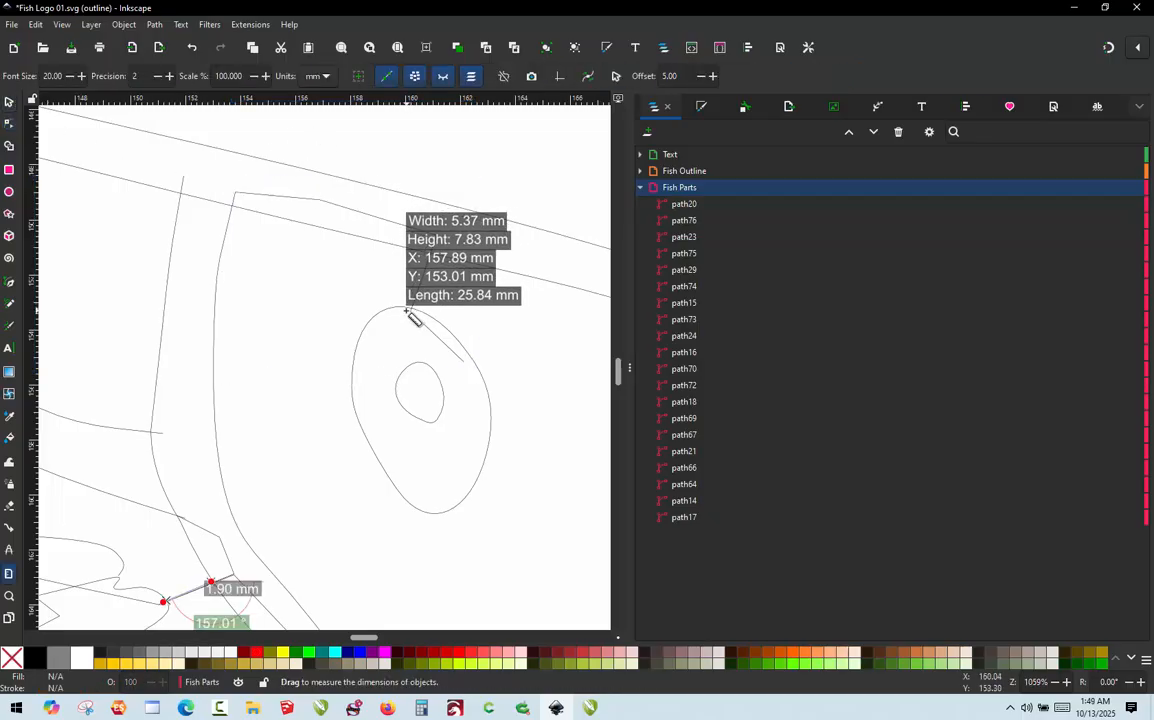
drag(410, 309, 429, 253)
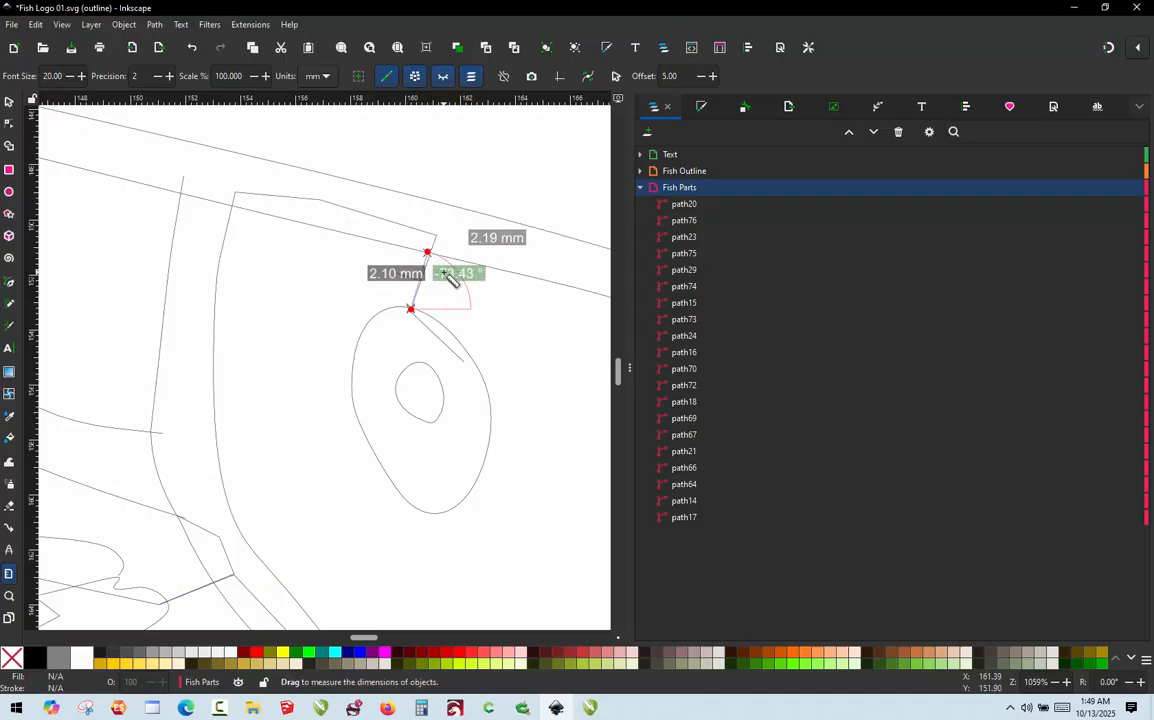
key(s)
- Select the fish outline and all fish parts, leaving out the lettering, and run the Ink/Stitch simulator on them
scroll(458, 366, down, 4)
scroll(540, 274, down, 3)
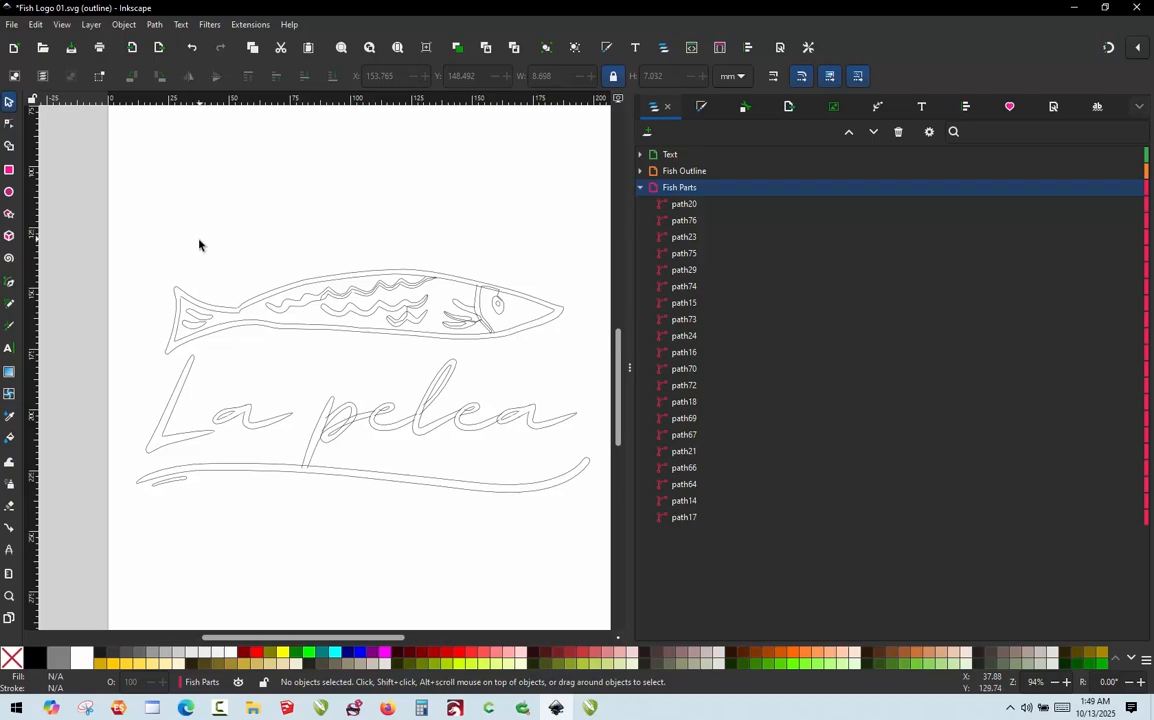
drag(143, 237, 582, 366)
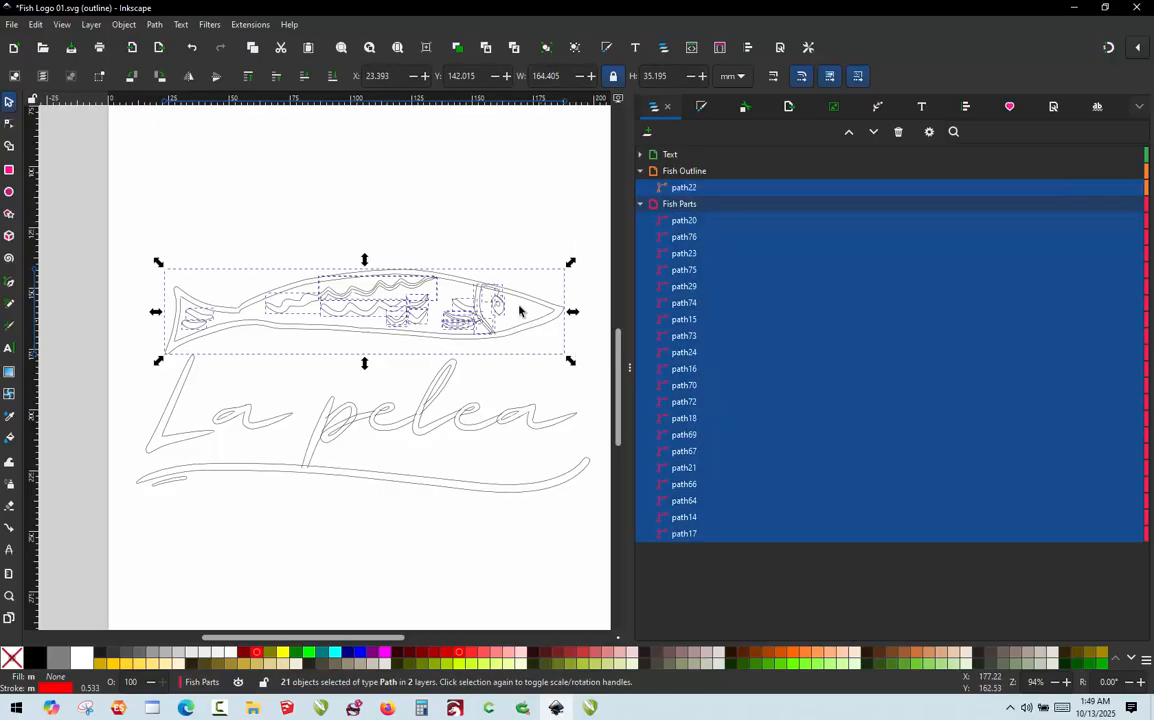
click(252, 25)
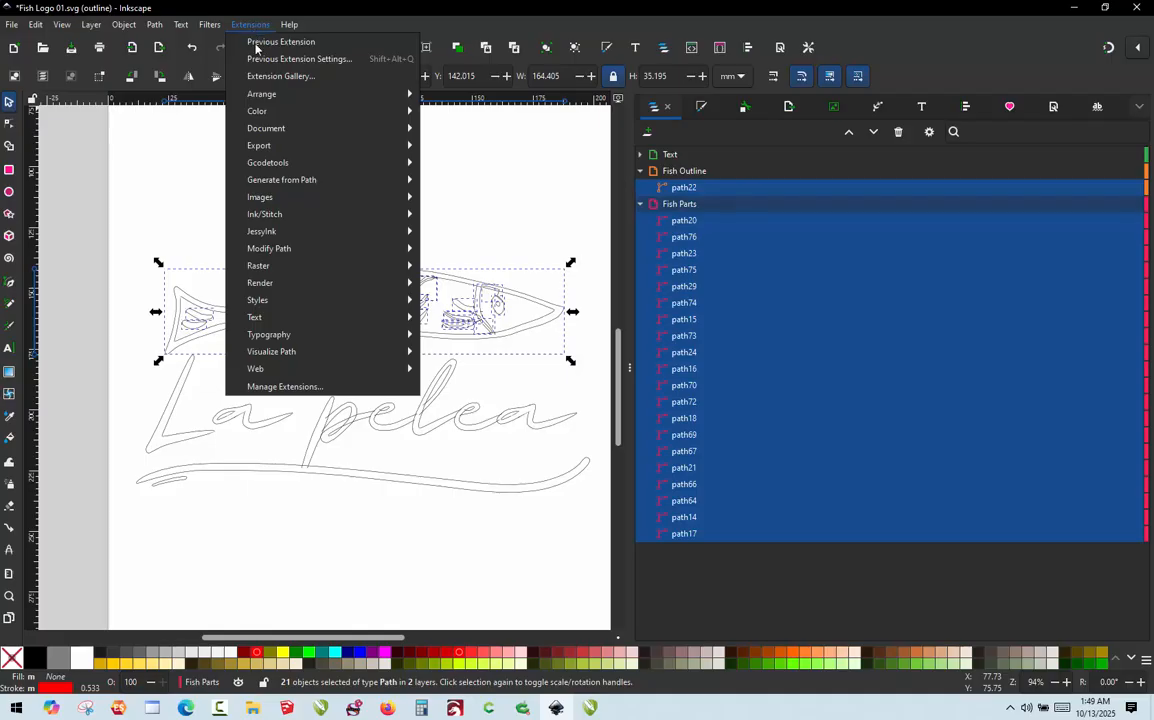
mouse_move(330, 217)
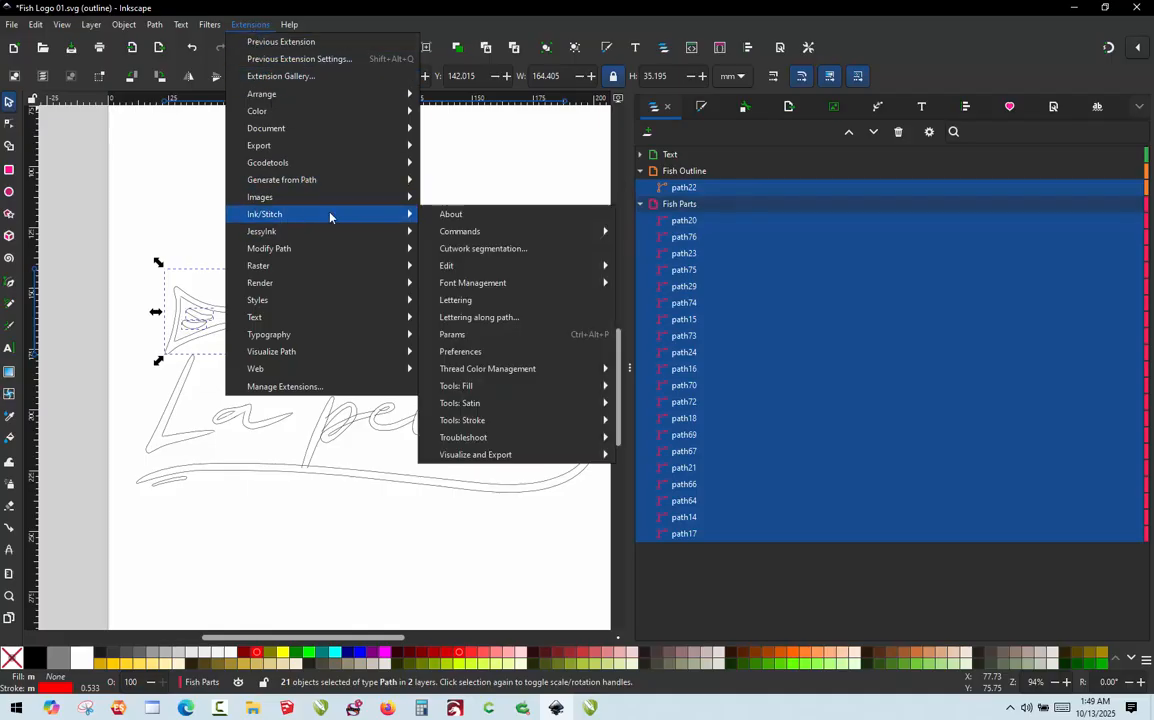
mouse_move(525, 456)
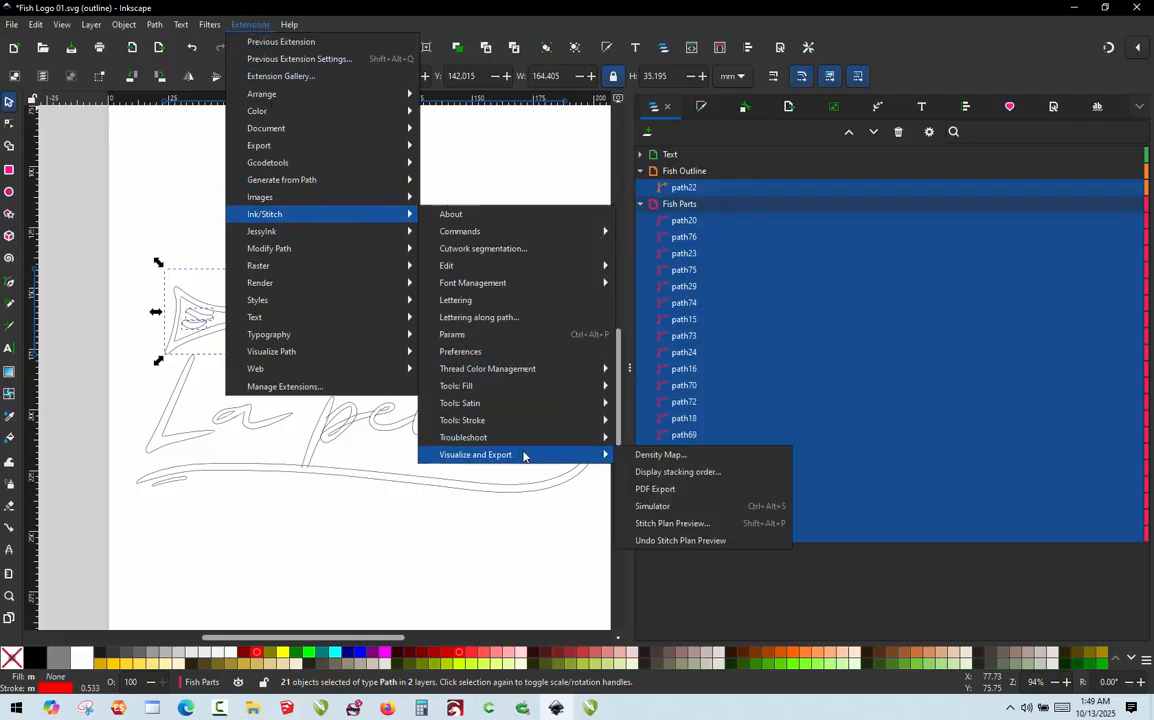
click(641, 507)
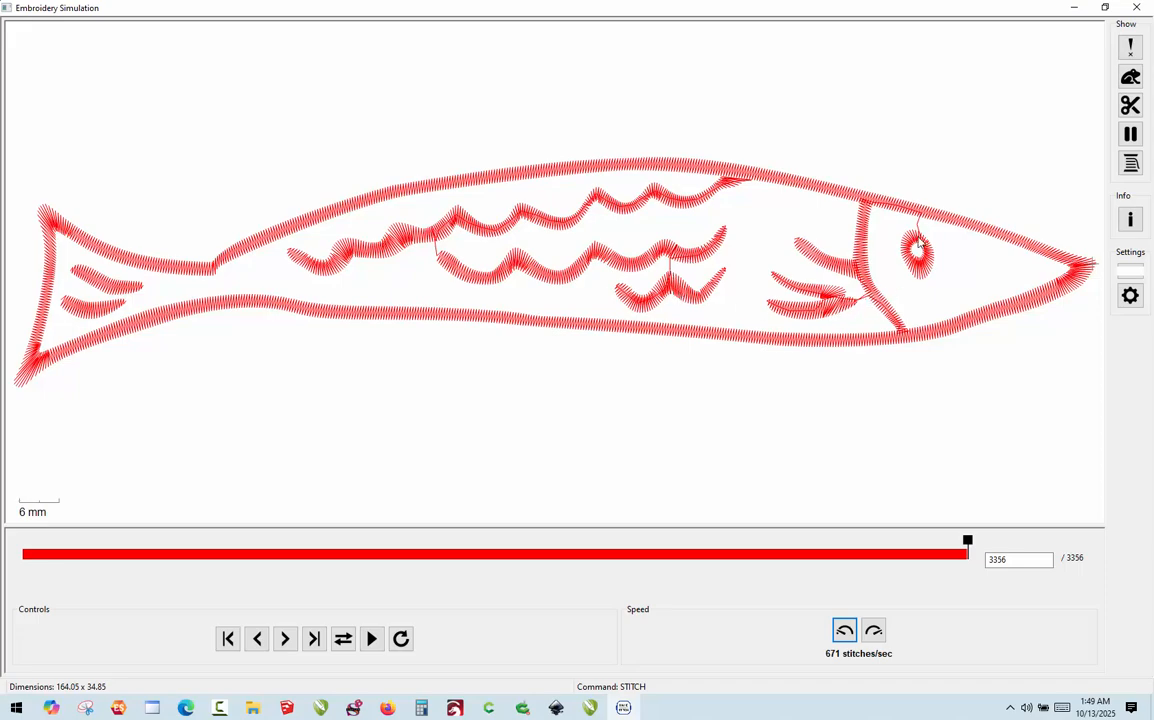
- Compare the simulated fish with jump stitches shown and hidden to examine the remaining jumps
click(1130, 77)
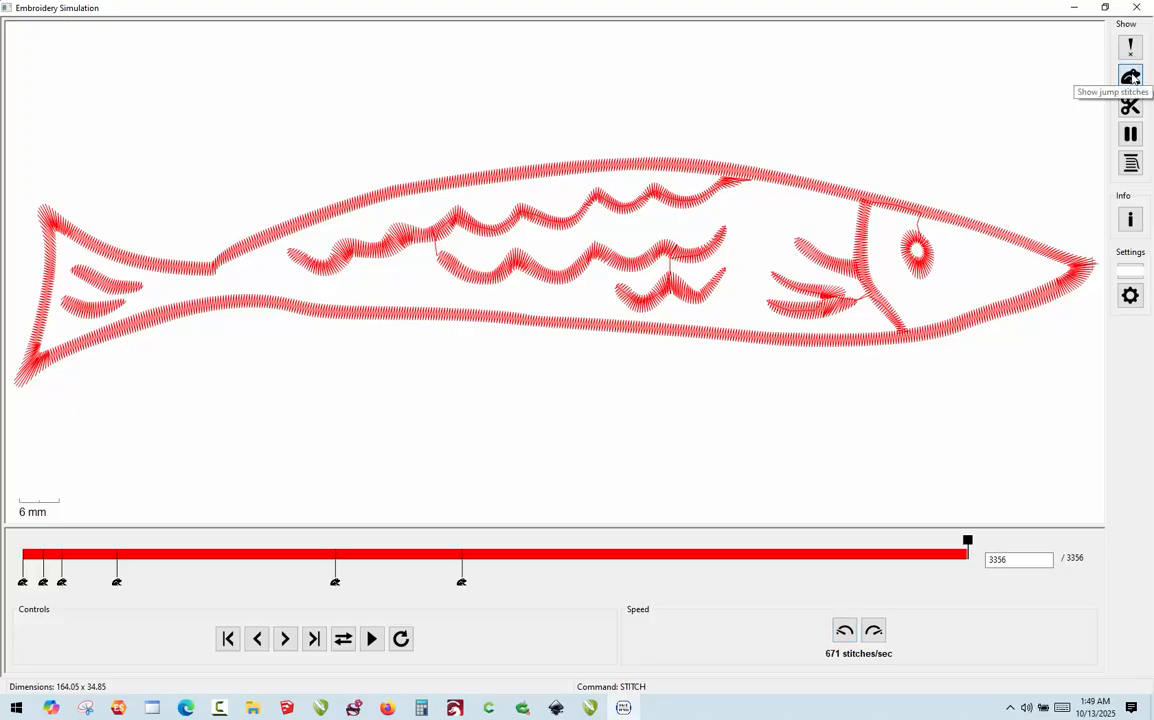
click(1130, 77)
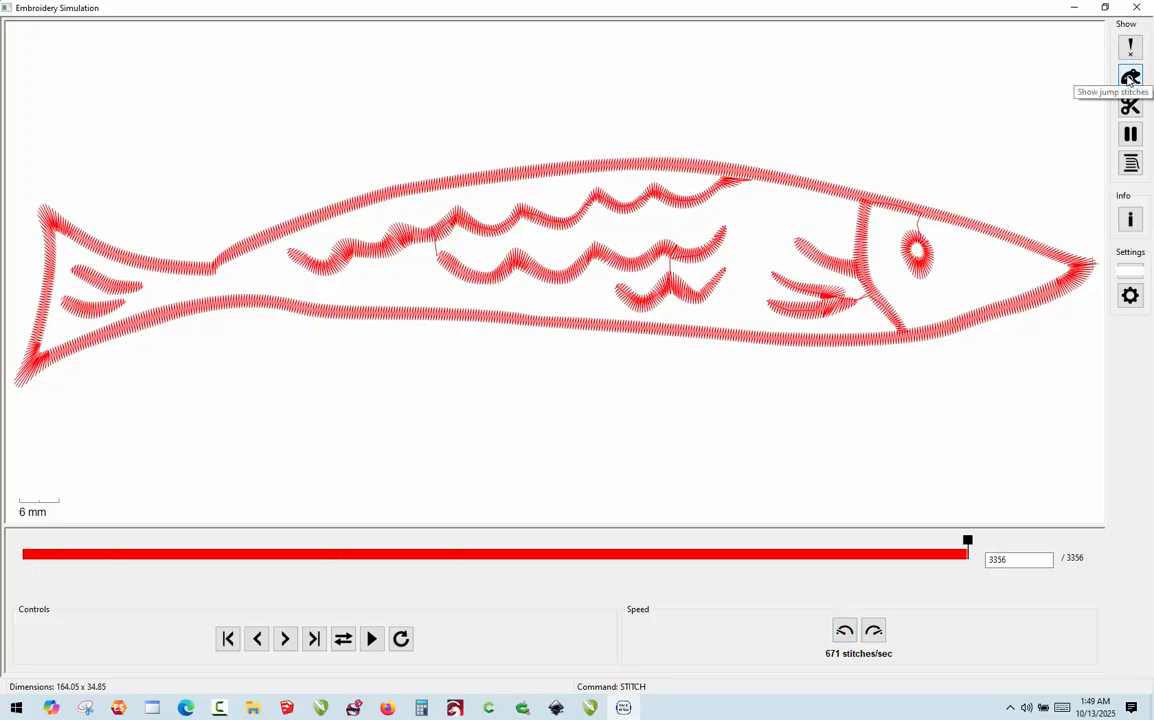
click(1130, 77)
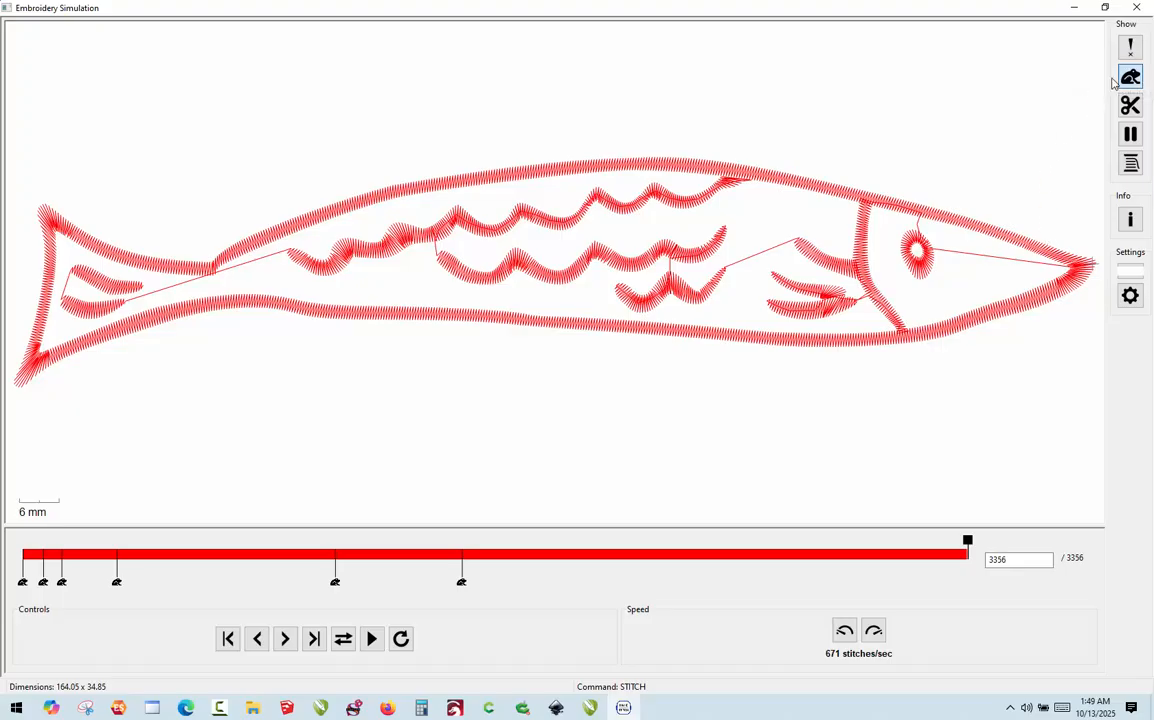
click(1133, 80)
click(1131, 79)
click(1130, 82)
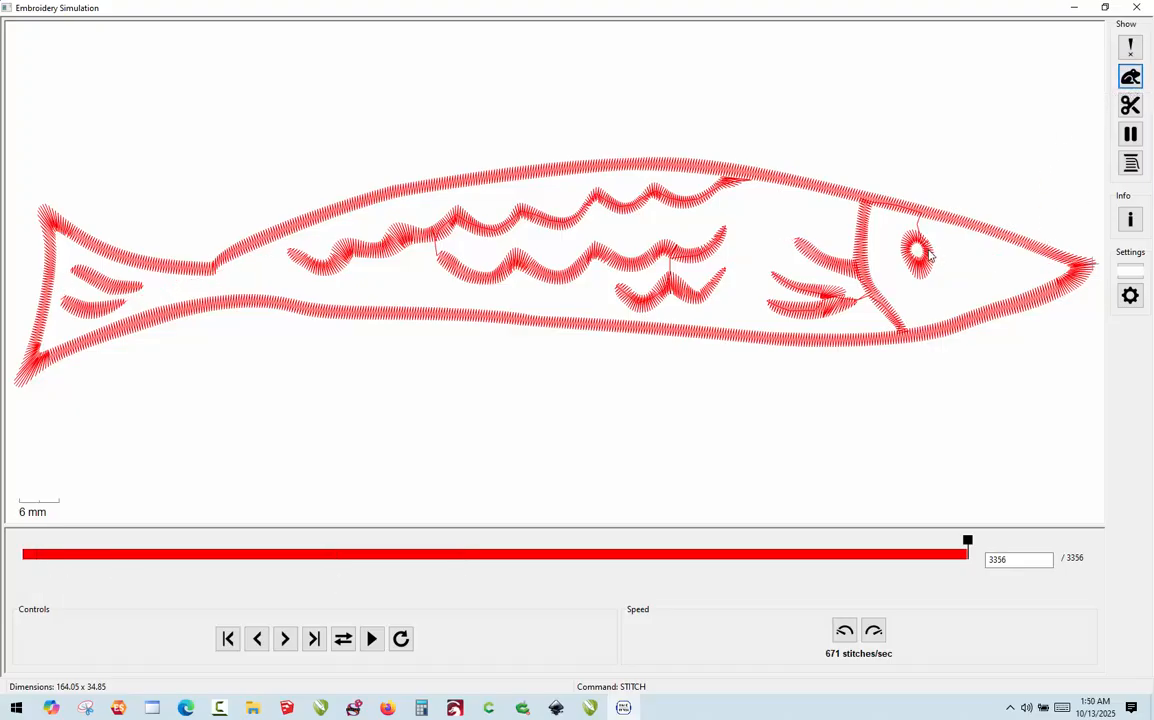
click(1134, 82)
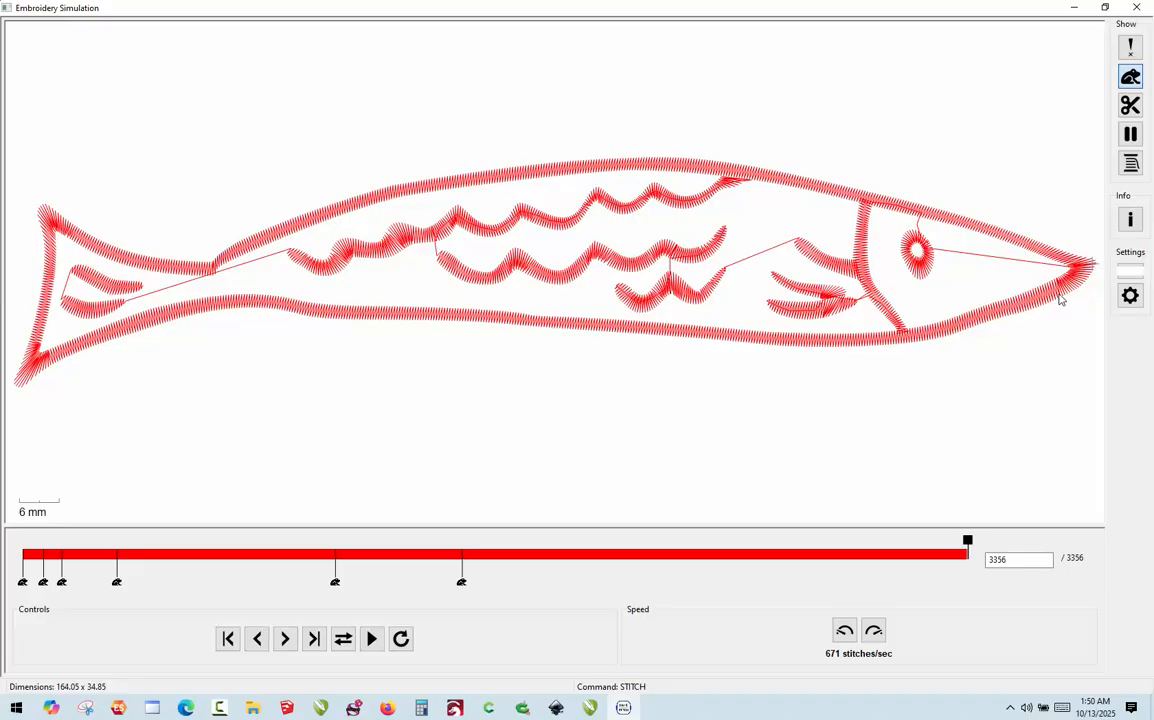
click(1131, 78)
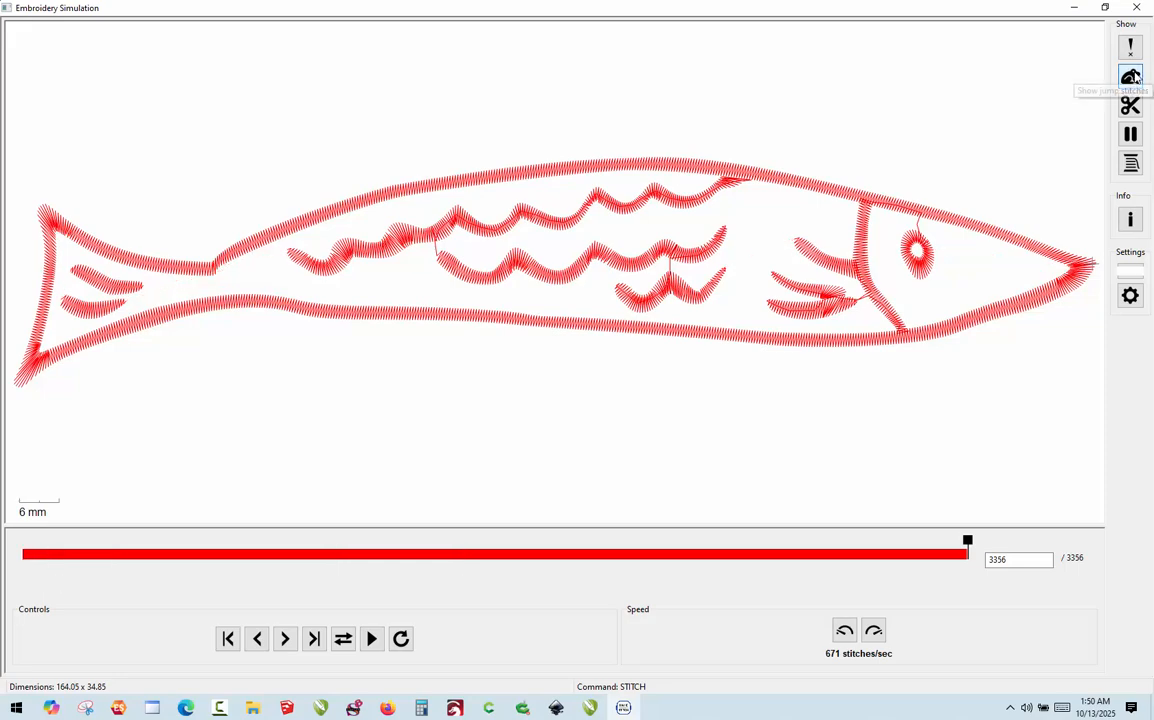
- Toggle the jump stitches repeatedly to examine which gaps lack connections, close the simulation and clear the selection
click(1131, 78)
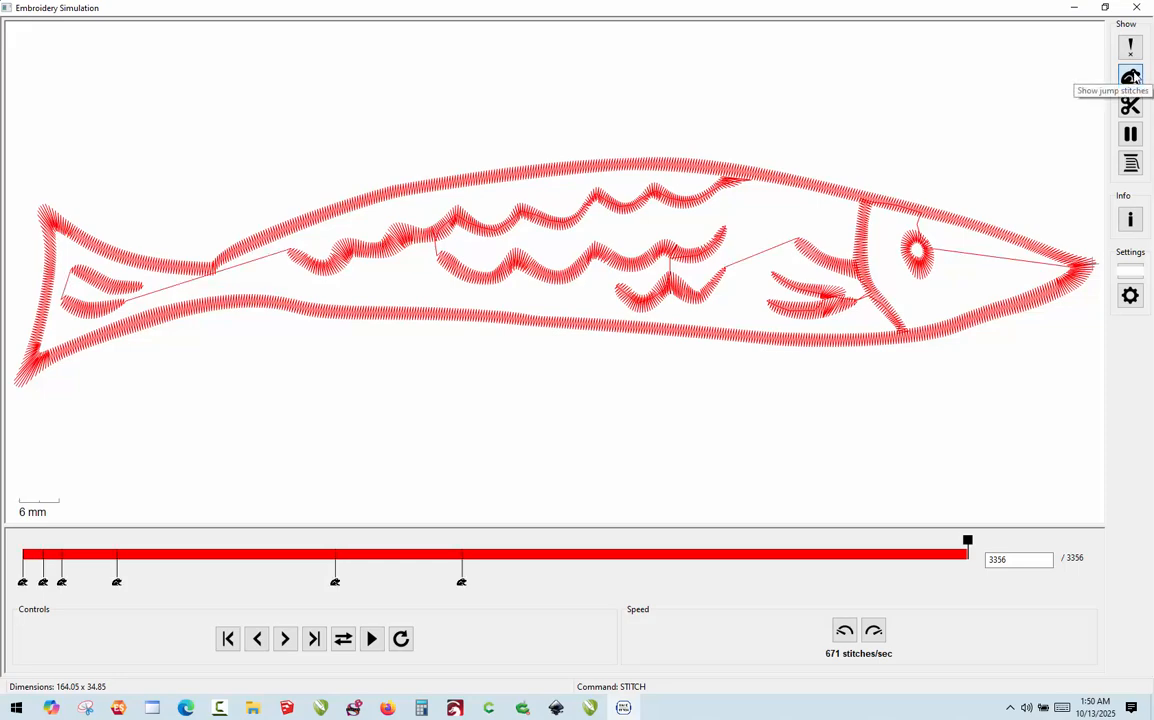
click(1131, 78)
click(1131, 78)
click(1131, 78)
click(1131, 78)
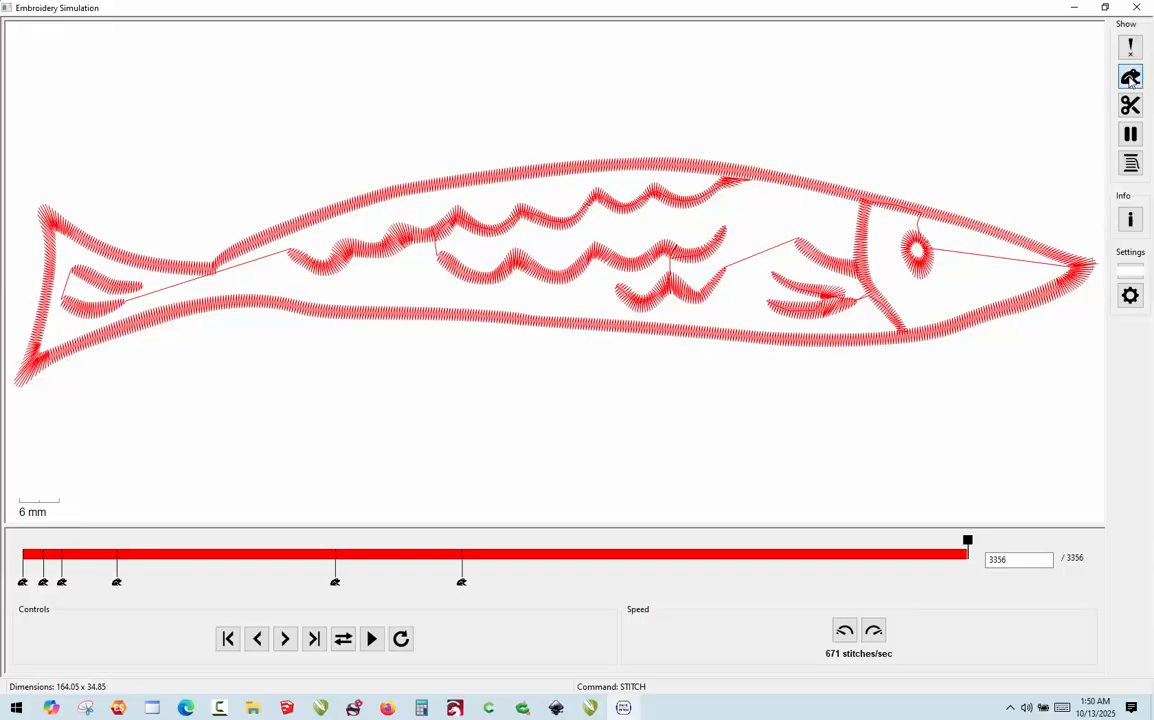
click(1131, 78)
click(1131, 78)
click(1134, 7)
key(Escape)
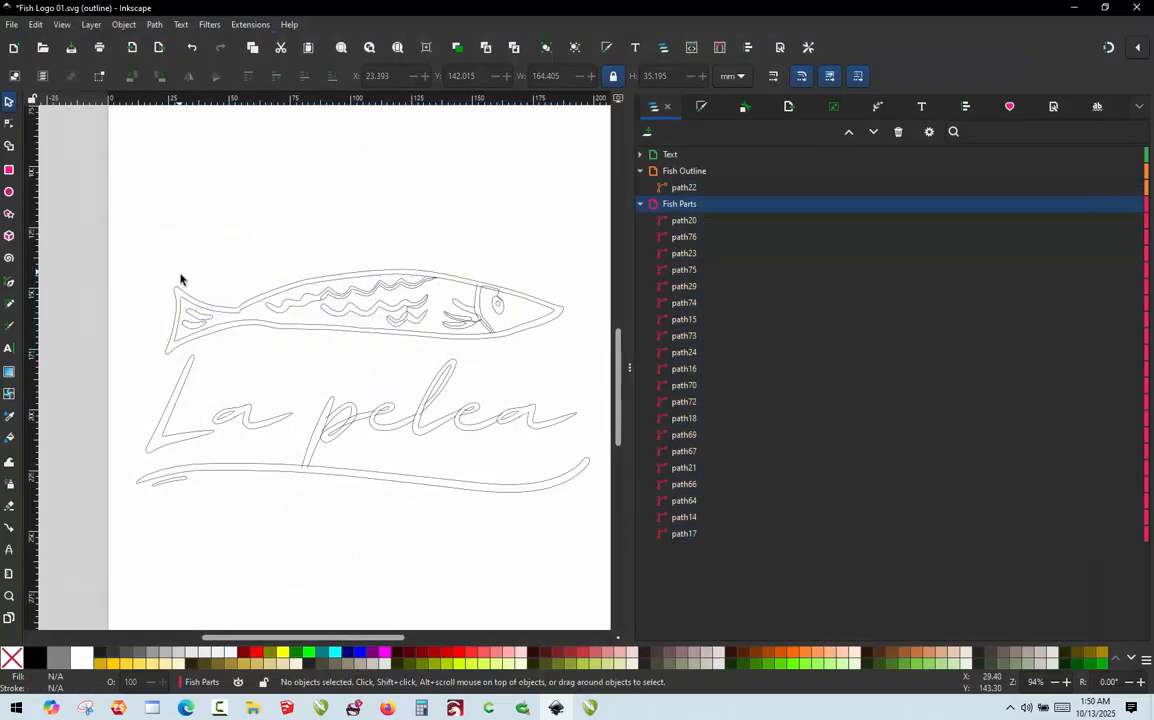
- Examine the gaps between the lower tail mark and the upper body wave, and those at the fish's head
ctrl+scroll(205, 318, up, 5)
scroll(245, 341, down, 2)
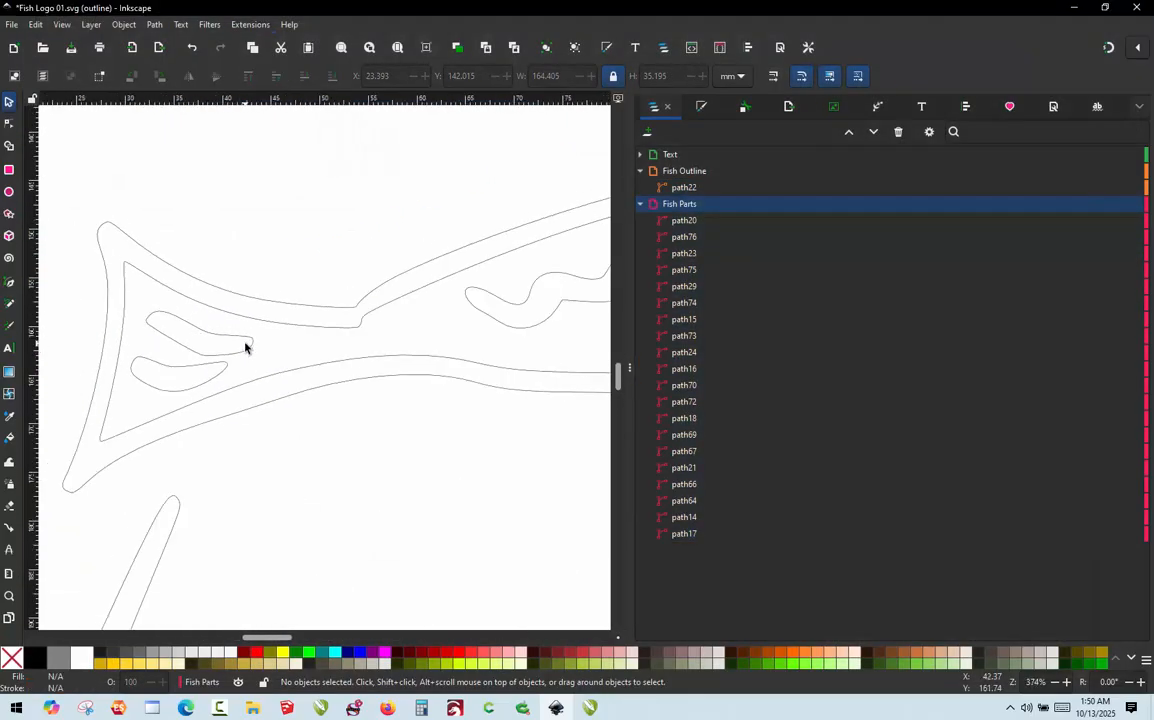
scroll(369, 351, up, 2)
scroll(432, 296, down, 3)
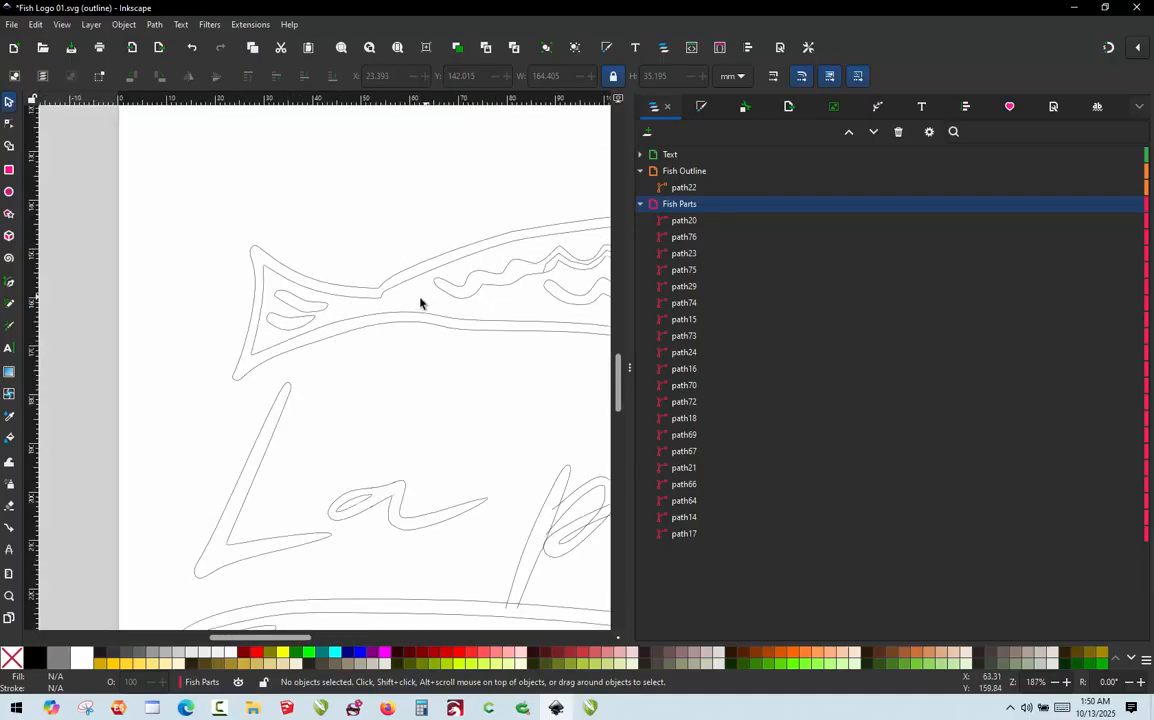
scroll(363, 322, up, 2)
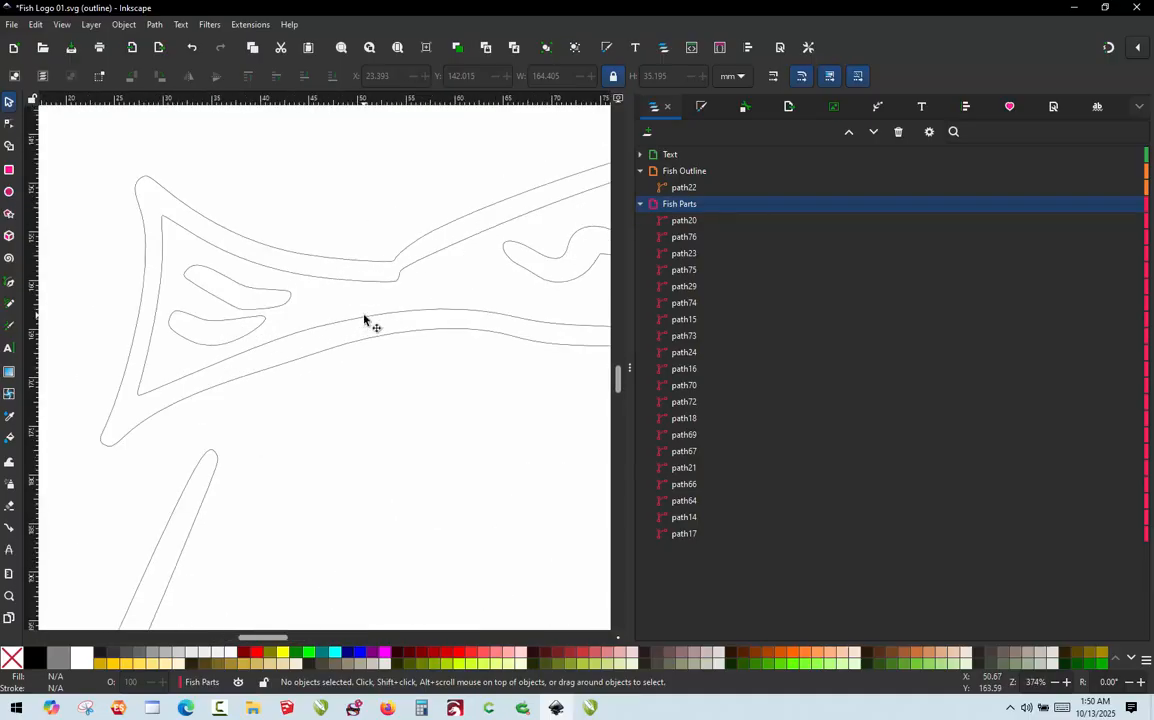
click(265, 325)
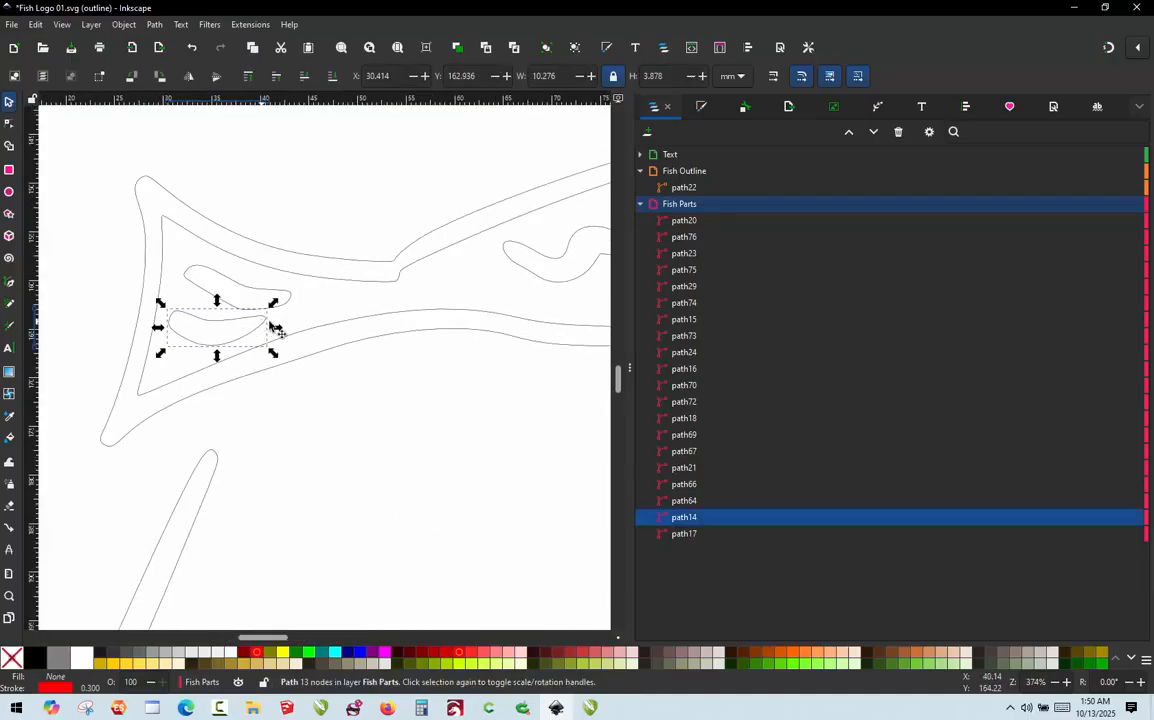
shift+click(511, 265)
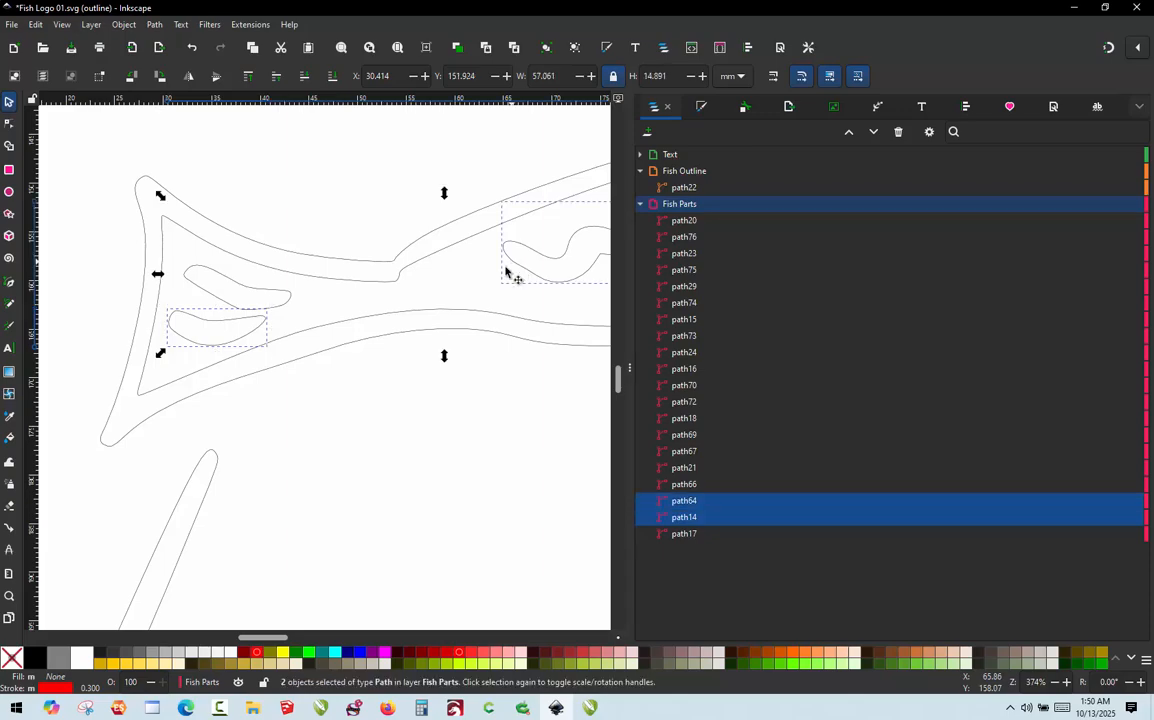
click(345, 386)
ctrl+scroll(218, 325, down, 3)
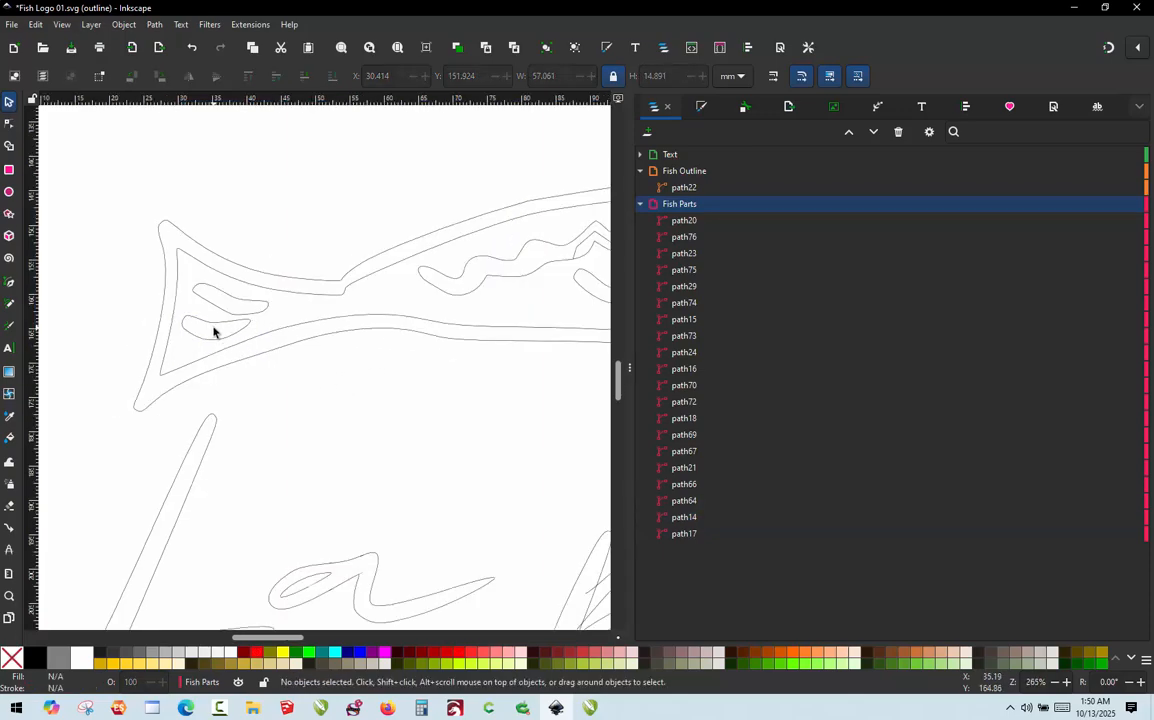
ctrl+scroll(309, 314, up, 3)
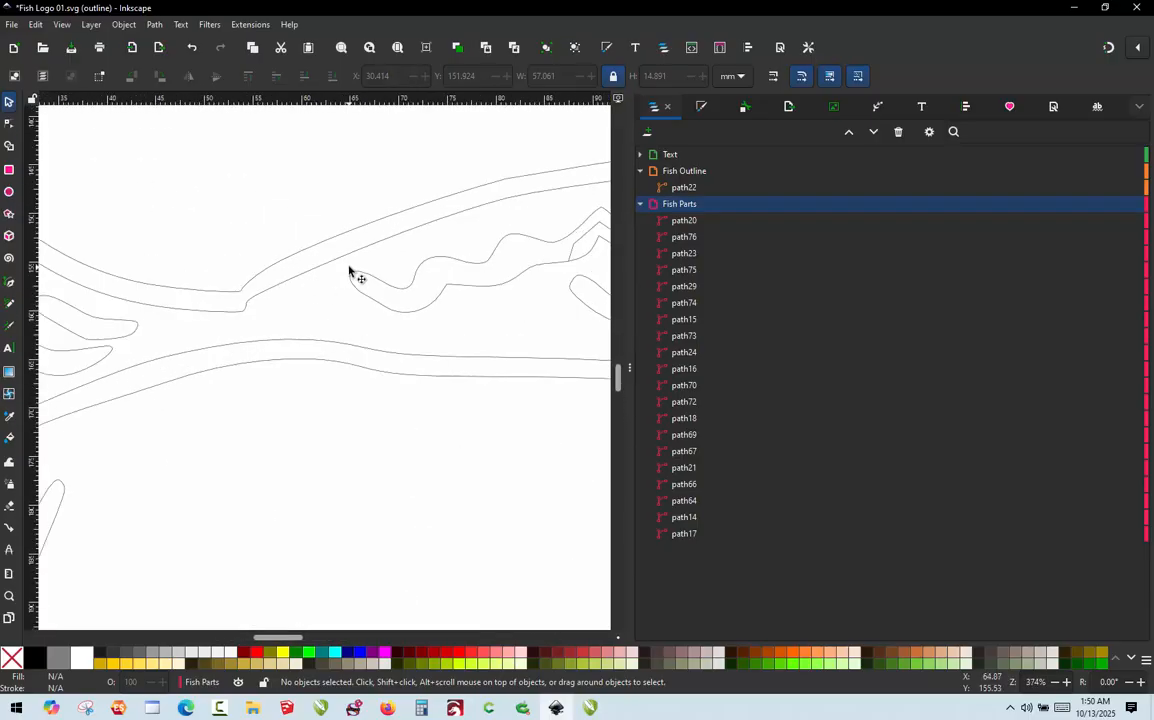
ctrl+scroll(185, 205, down, 3)
ctrl+scroll(495, 190, up, 2)
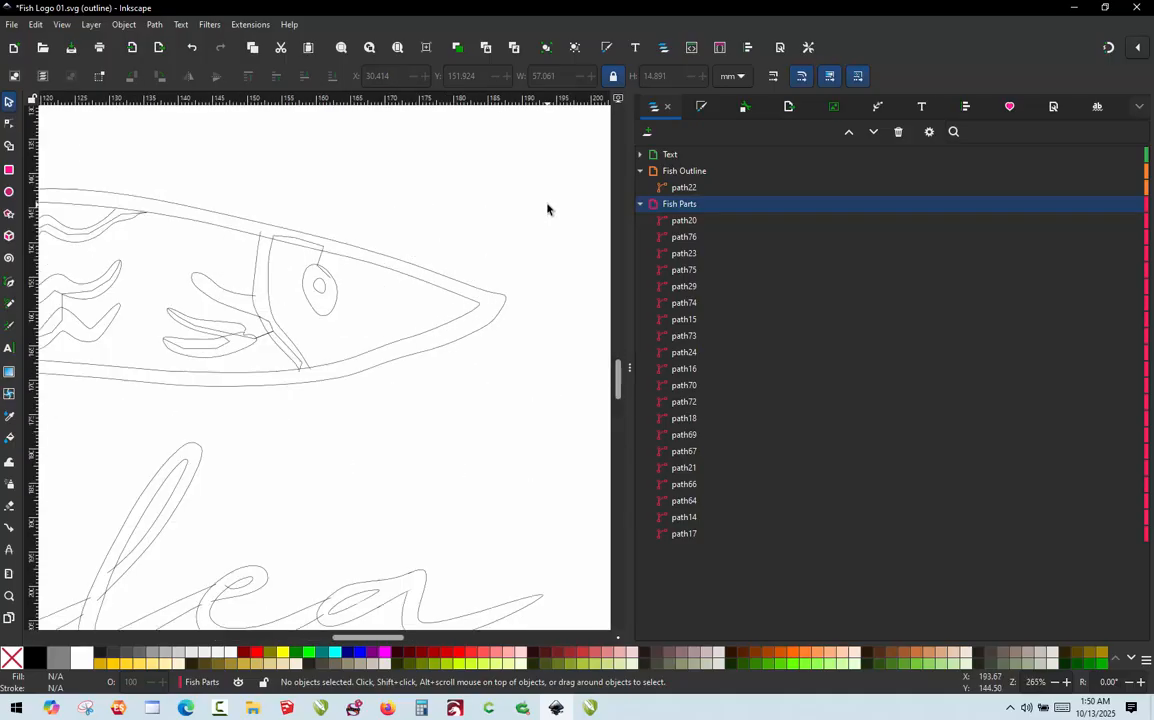
- Select the eye and the fish outline and convert the jump between them into a stroke with Jump Stitch to Stroke
click(464, 318)
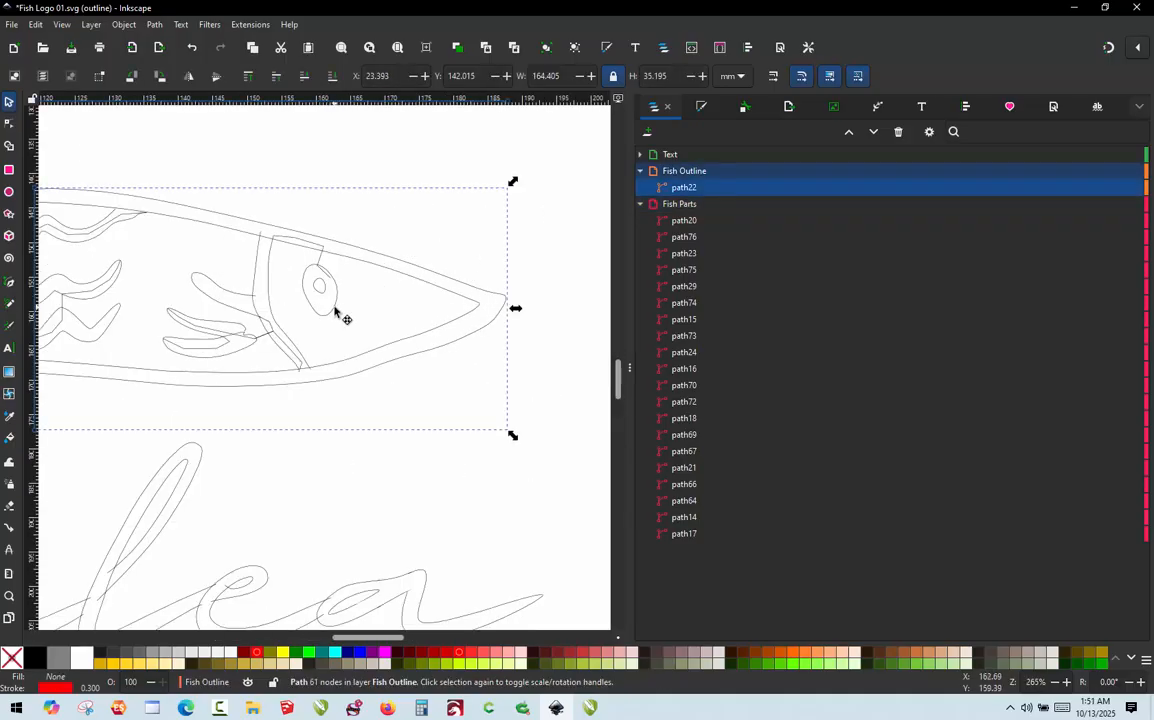
click(338, 313)
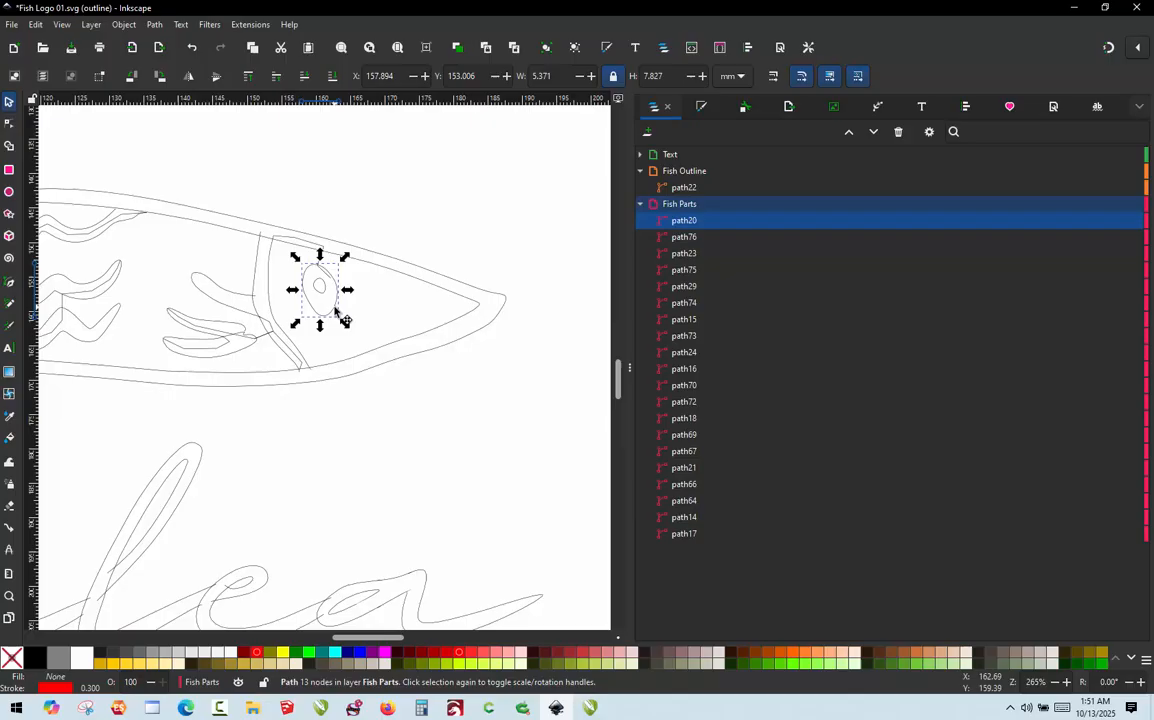
click(455, 324)
click(338, 313)
shift+click(468, 321)
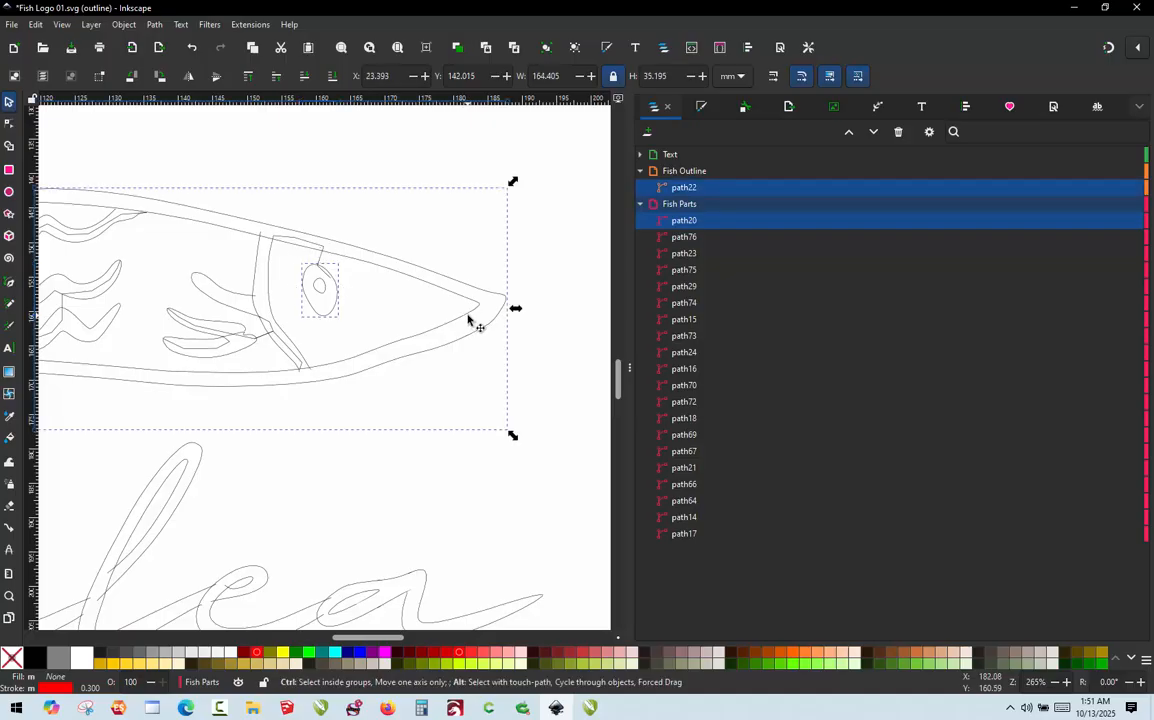
key(ctrl+alt+j)
click(356, 391)
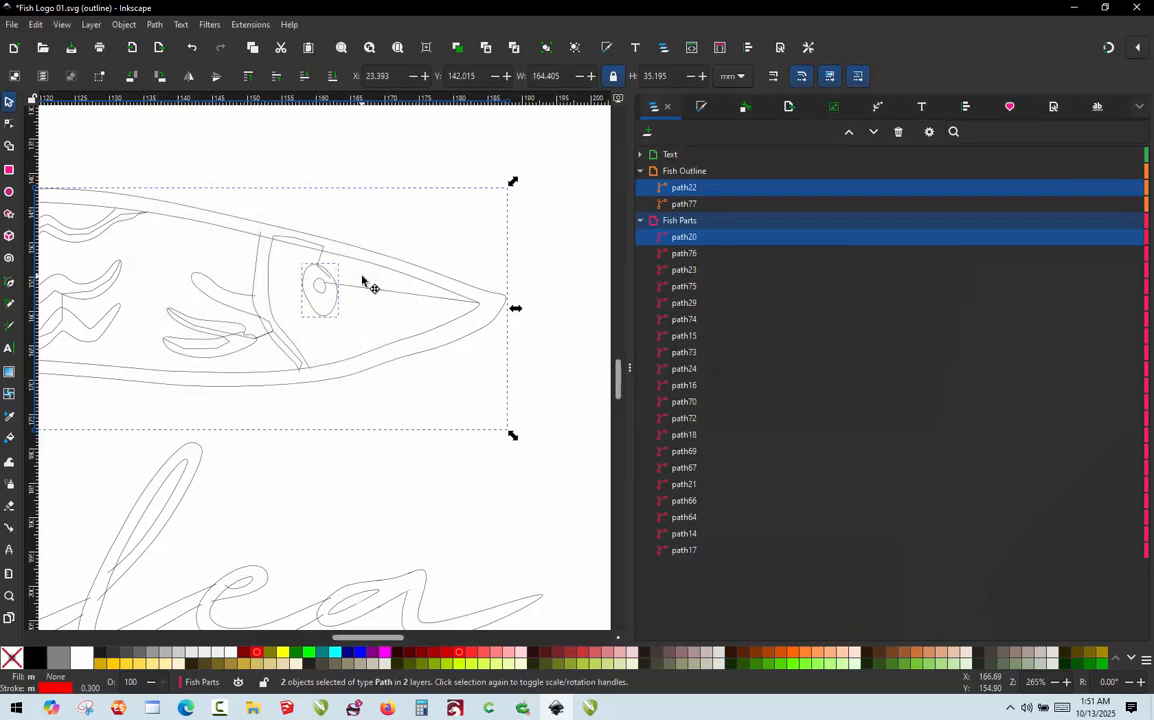
- Add a node to the eye-to-outline stroke and place it inside the outline near the mouth, at about X 182.98, Y 157.51 mm
scroll(366, 280, up, 1)
double_click(479, 313)
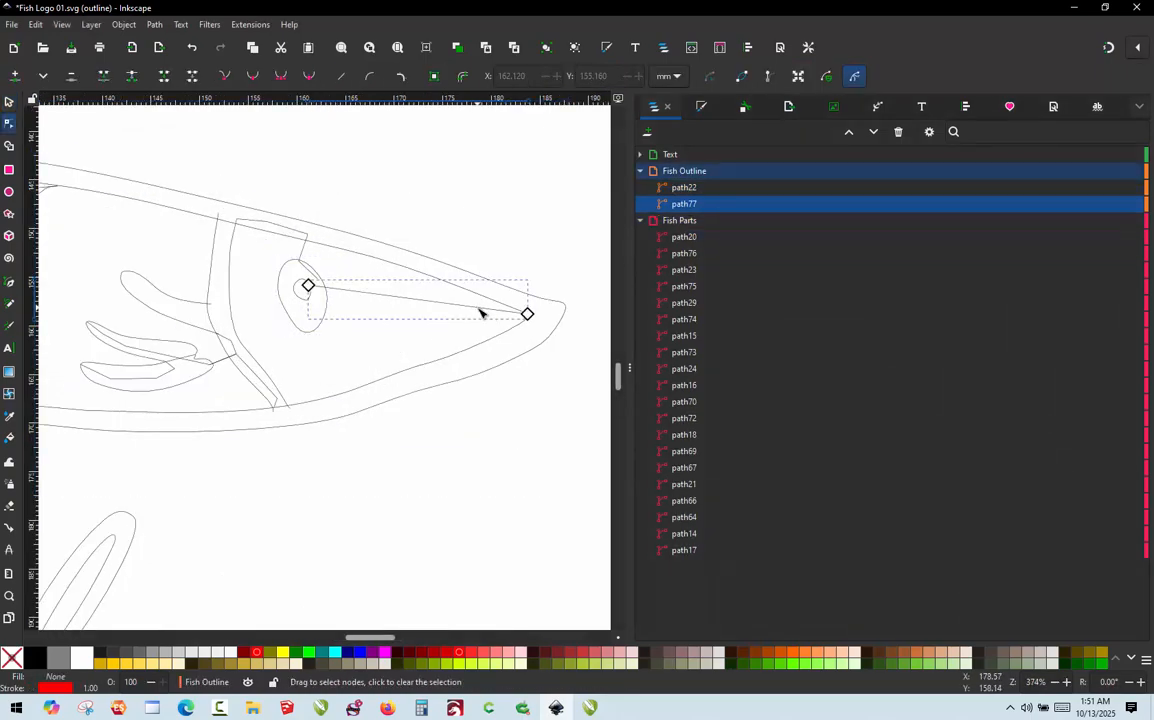
click(480, 314)
double_click(475, 310)
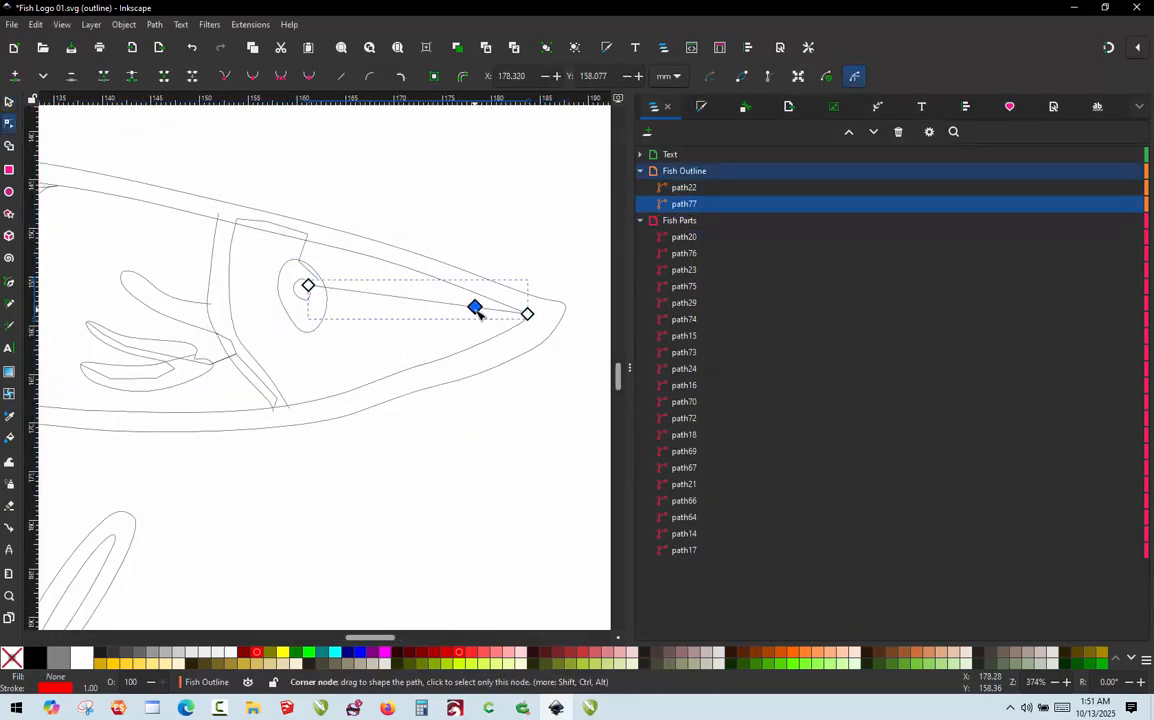
mouse_move(475, 309)
mouse_down()
mouse_move(520, 302)
mouse_move(484, 306)
mouse_up()
- Add nodes routing the stroke from inside the eye over its upper edge into the outline at about X 161.17, Y 150.31 mm
scroll(362, 278, up, 1)
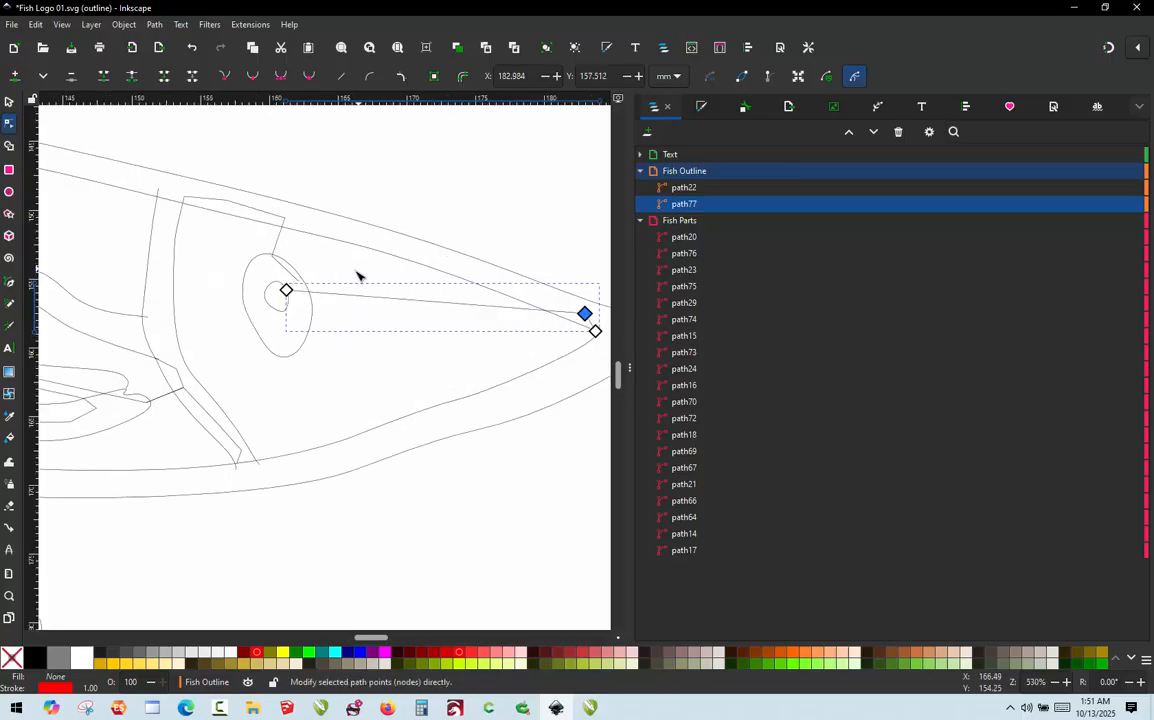
scroll(298, 302, up, 1)
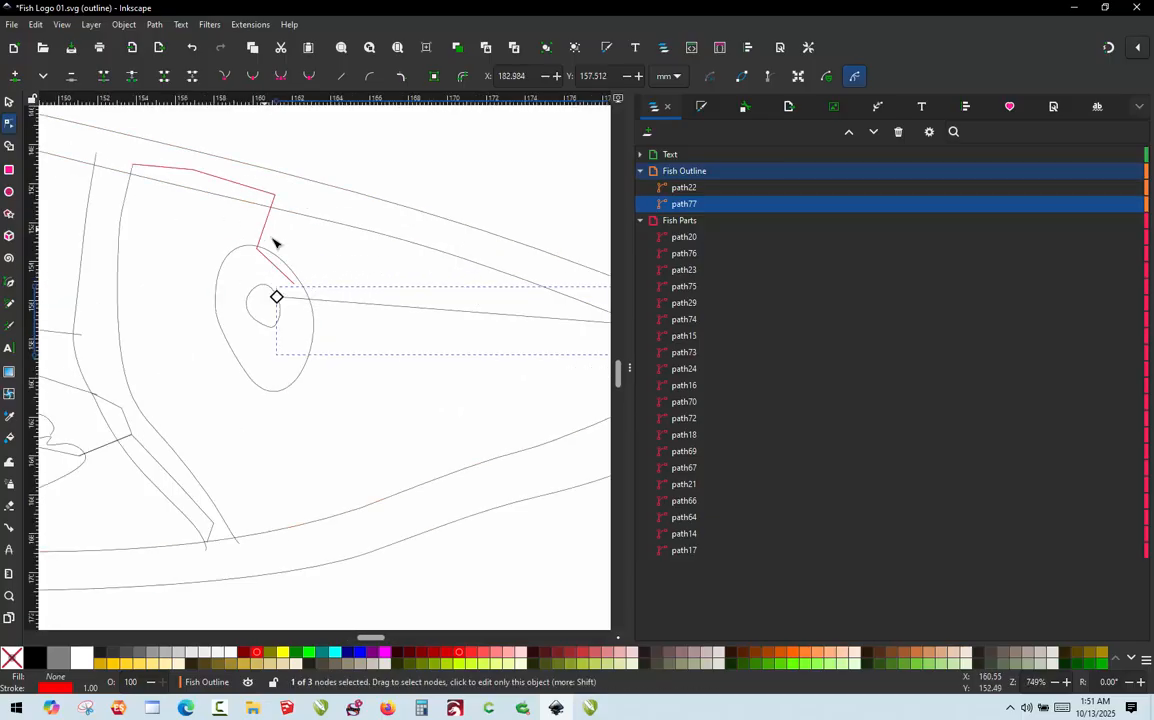
double_click(332, 301)
drag(332, 301, 296, 289)
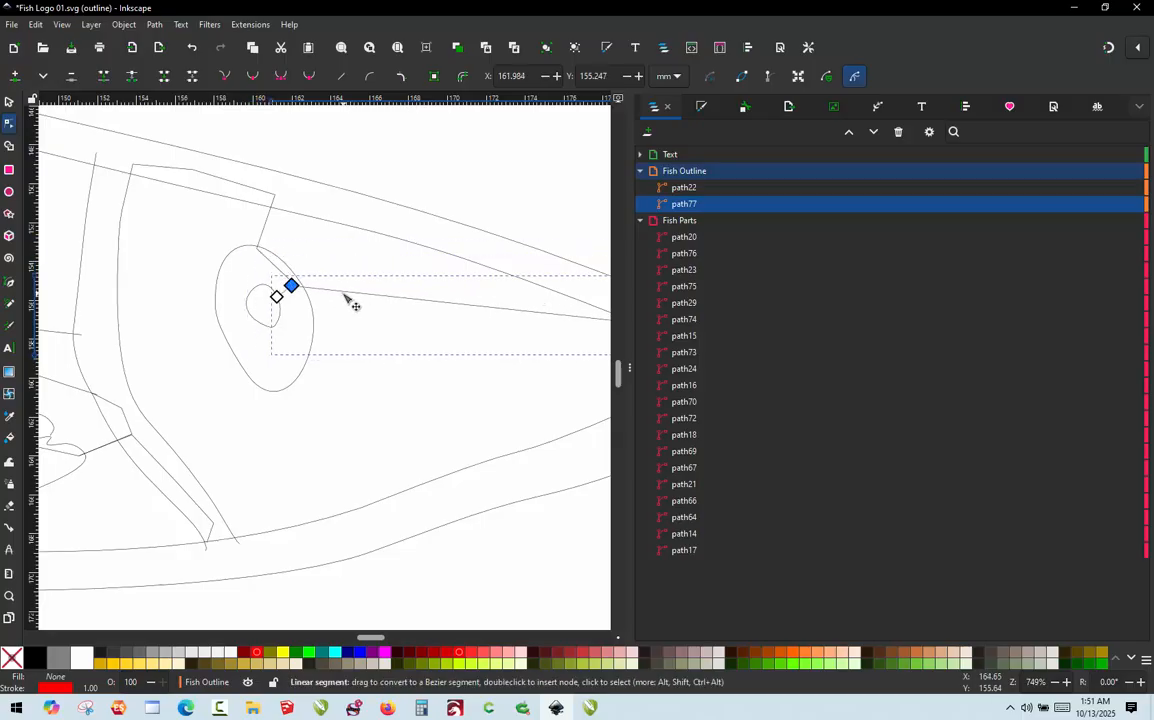
double_click(336, 291)
drag(335, 290, 279, 193)
double_click(299, 260)
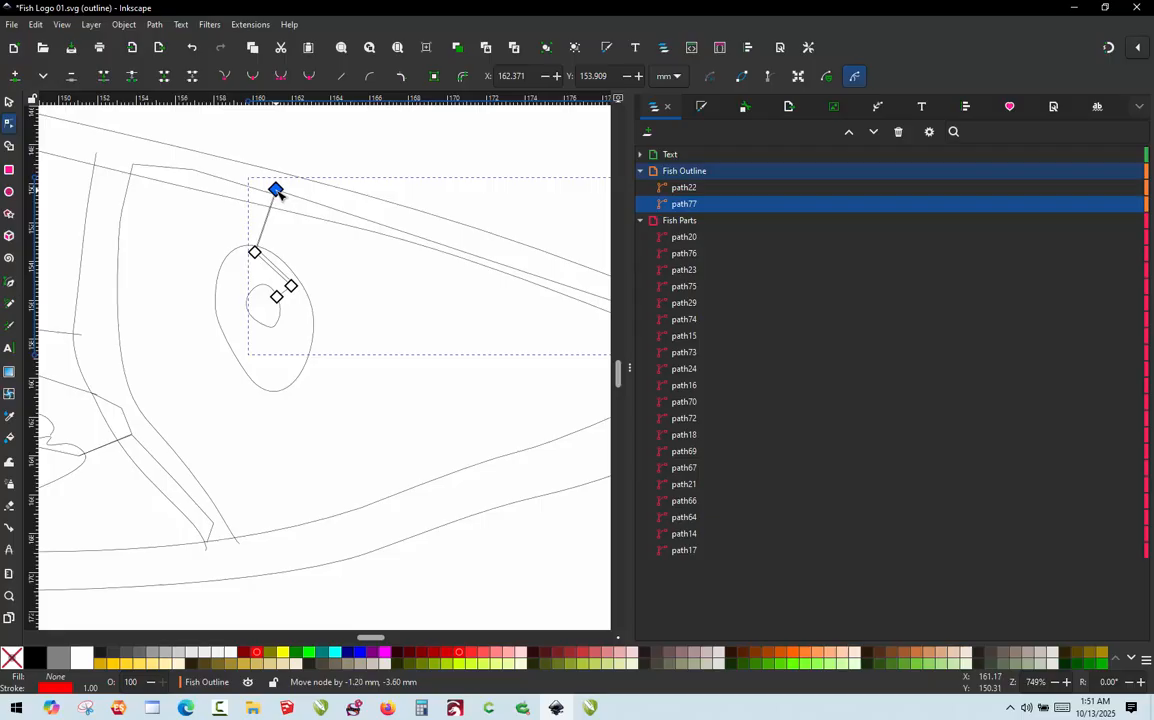
- Add two nodes within the upper outline, at about X 174.92, Y 154.11 mm and X 165.95, Y 151.47 mm, and clear the selection
ctrl+scroll(219, 233, down, 2)
ctrl+scroll(345, 258, up, 1)
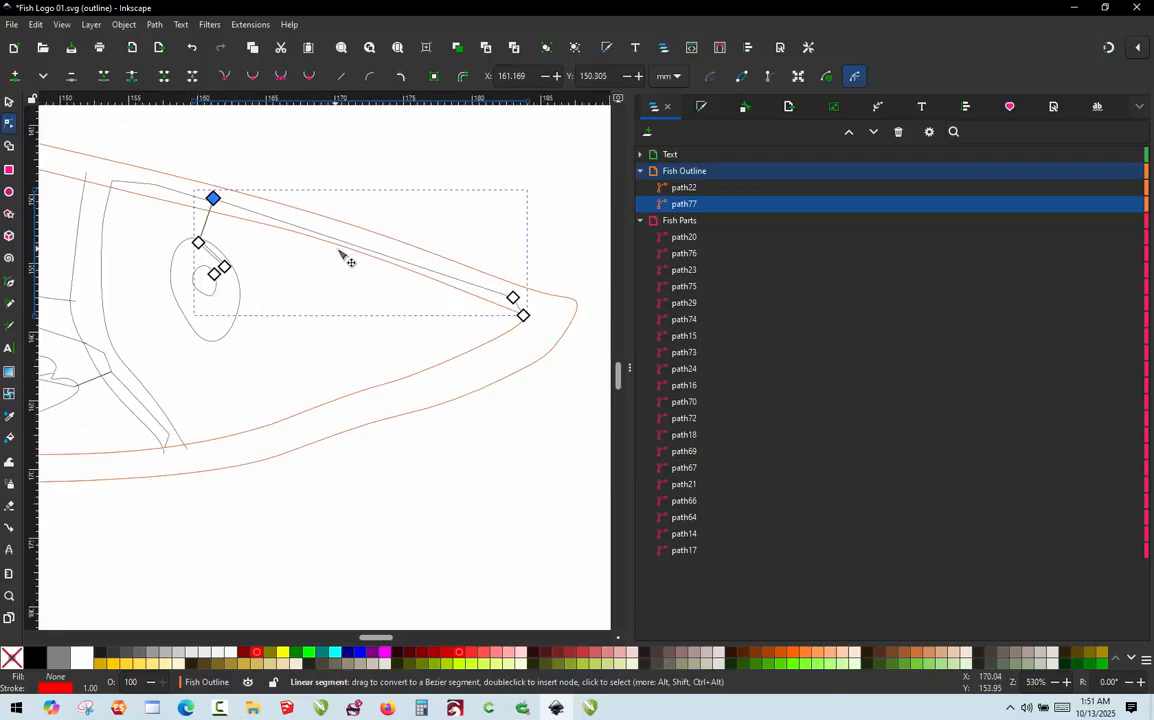
ctrl+scroll(395, 239, up, 1)
double_click(402, 270)
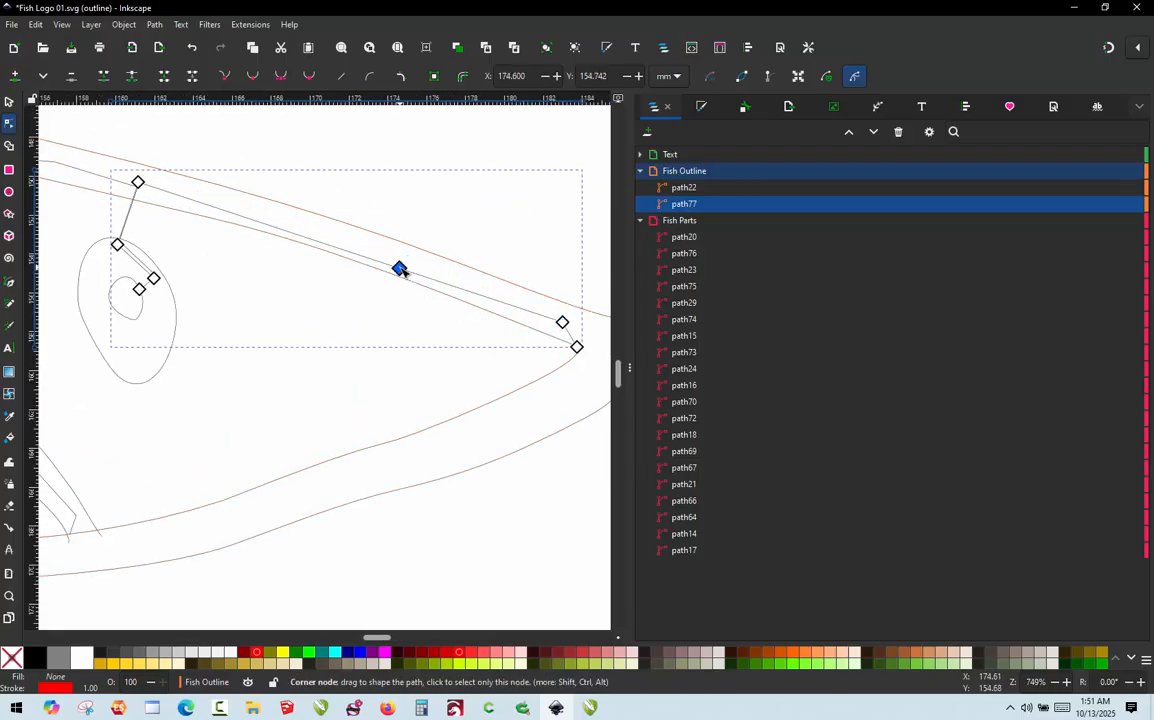
drag(400, 267, 405, 256)
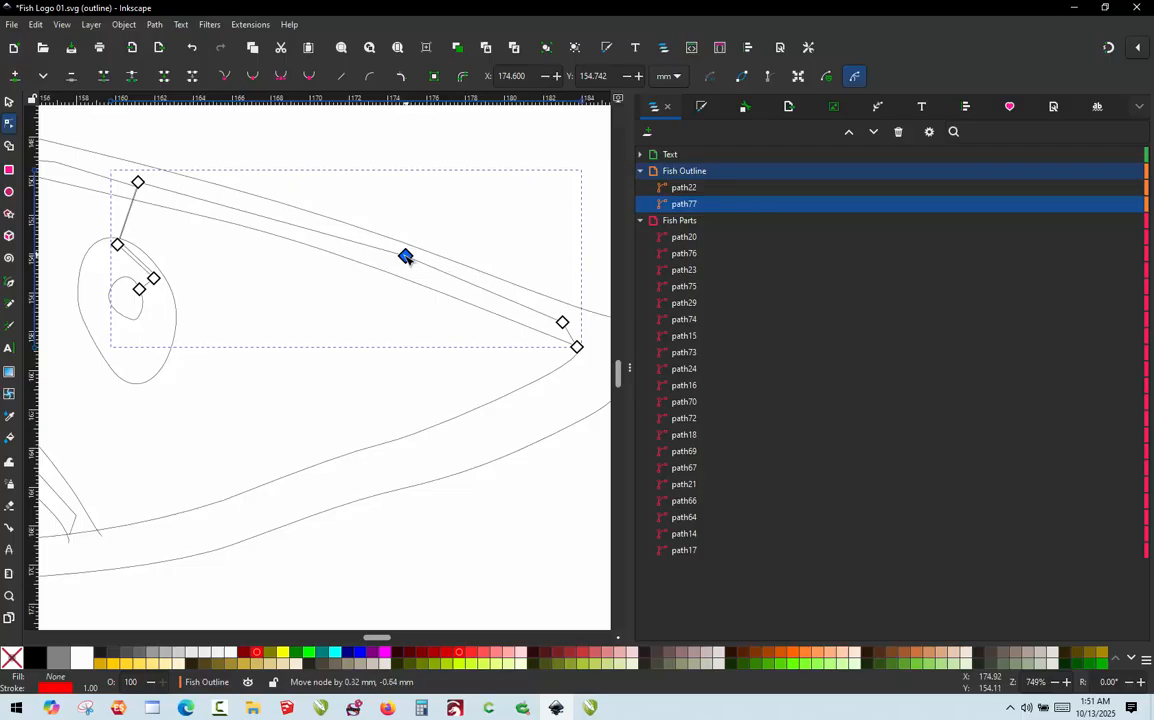
double_click(236, 207)
drag(235, 207, 231, 204)
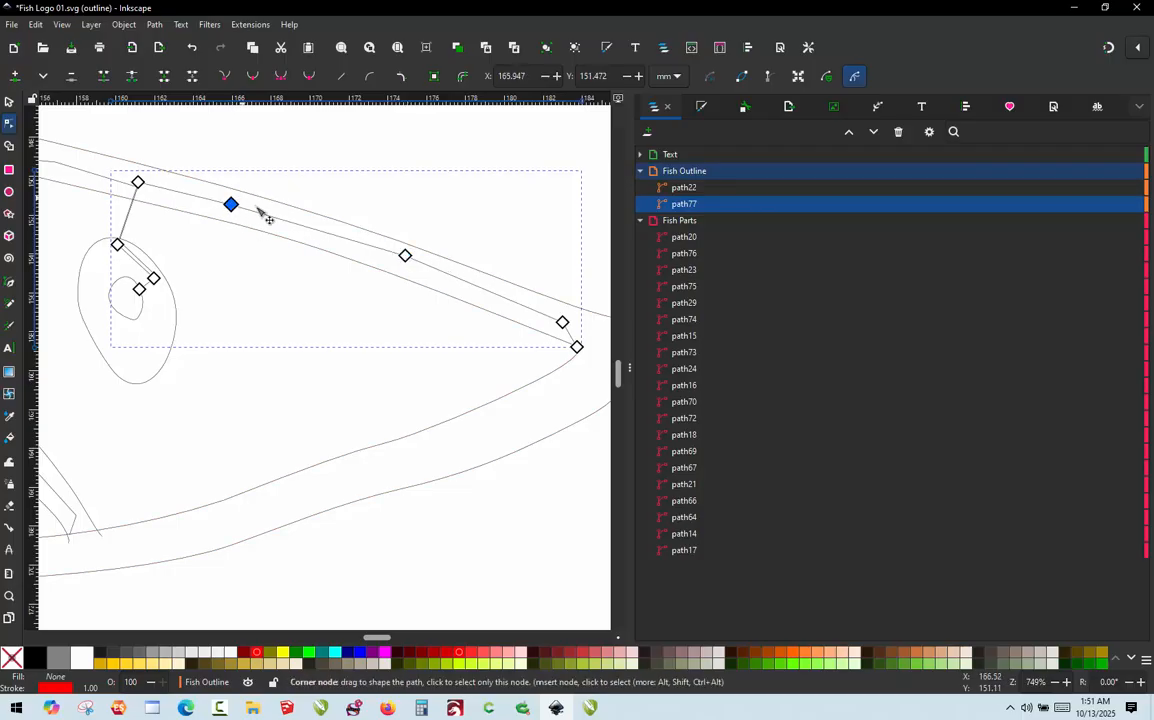
ctrl+scroll(280, 222, down, 3)
click(9, 102)
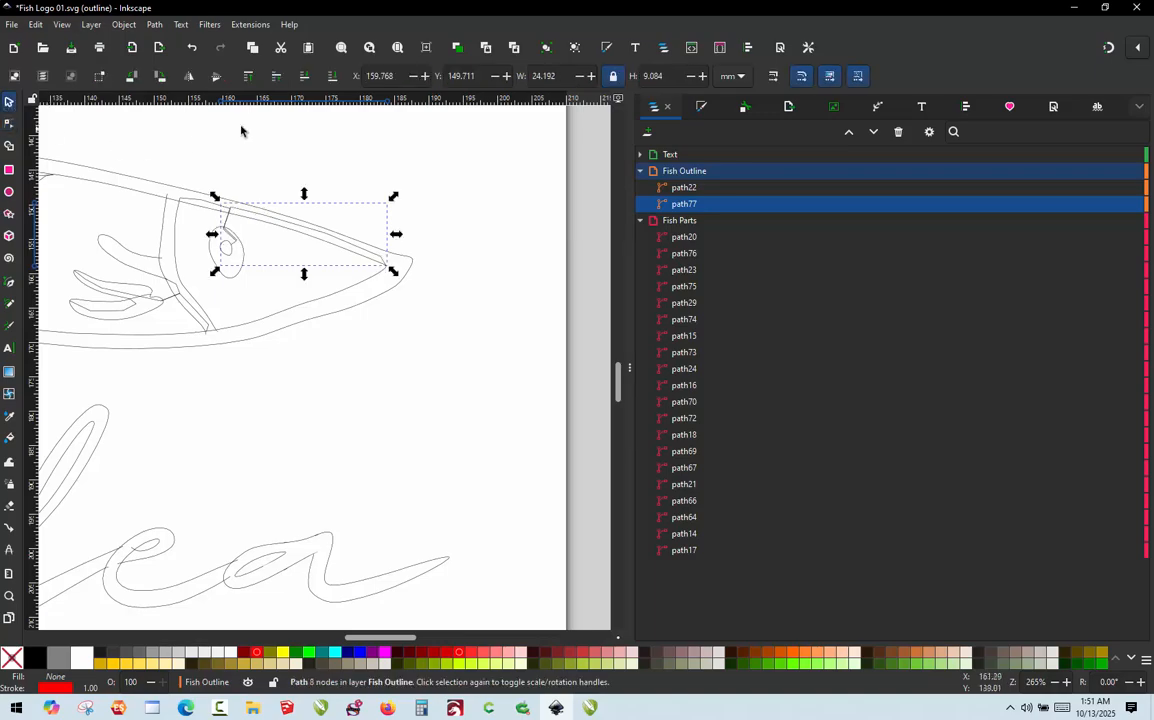
click(287, 167)
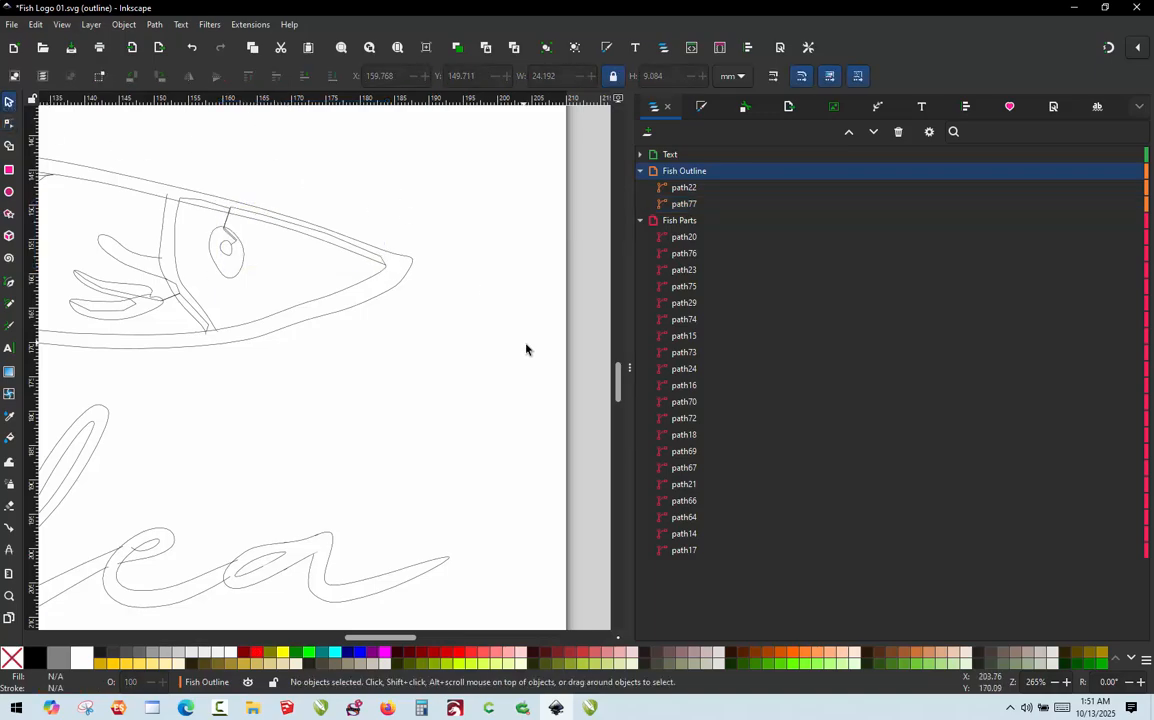
ctrl+scroll(500, 350, down, 3)
ctrl+scroll(214, 404, up, 1)
ctrl+scroll(124, 404, down, 1)
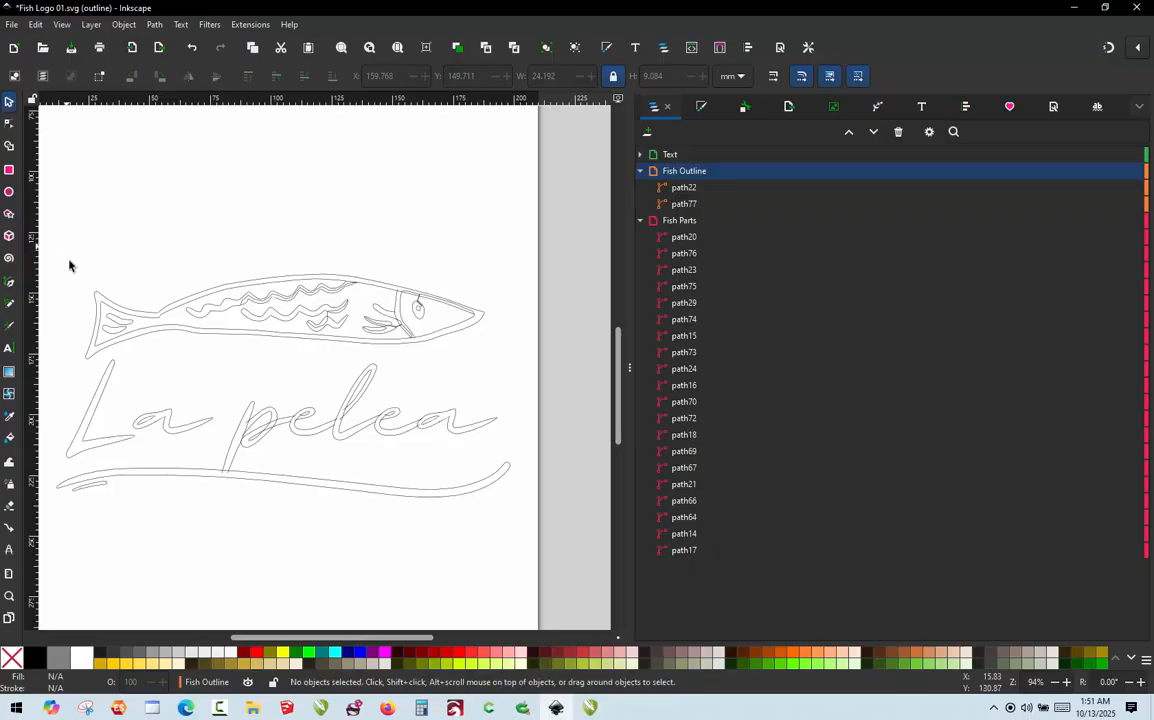
drag(67, 247, 510, 379)
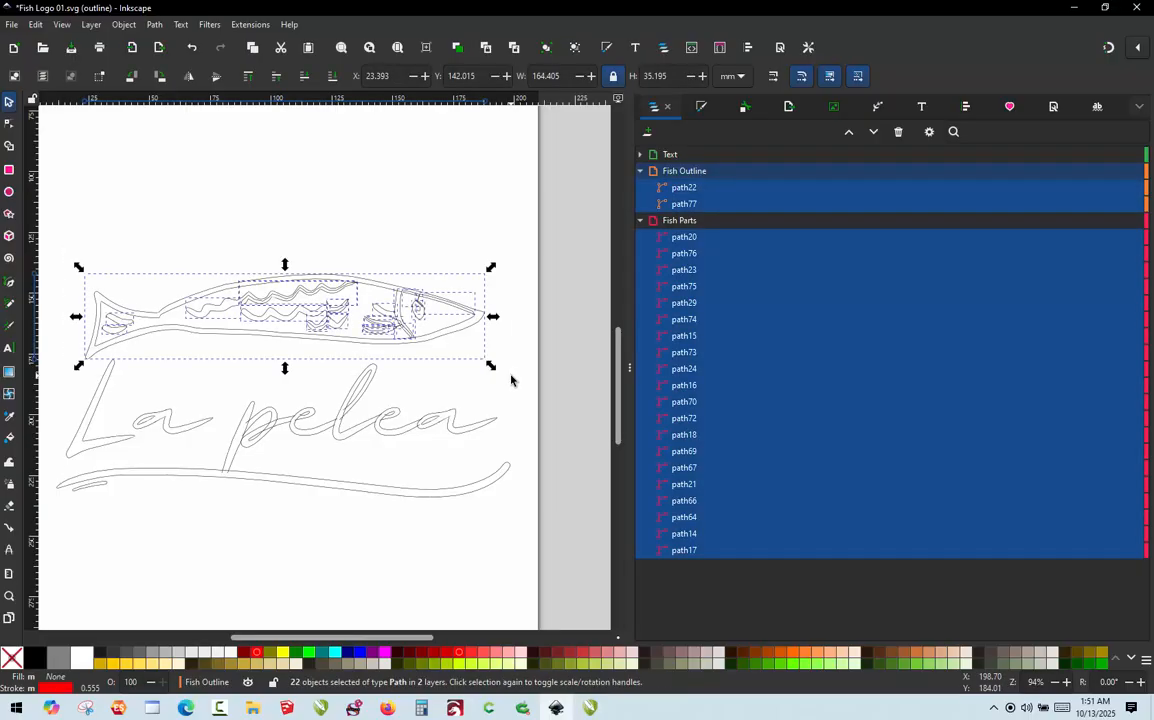
click(198, 381)
- Select the lower tail mark and the upper body wave and convert their jump into a stroke, converting jumps not shorter than 2.00 mm
ctrl+scroll(95, 304, up, 1)
ctrl+scroll(166, 368, up, 1)
ctrl+scroll(165, 367, up, 3)
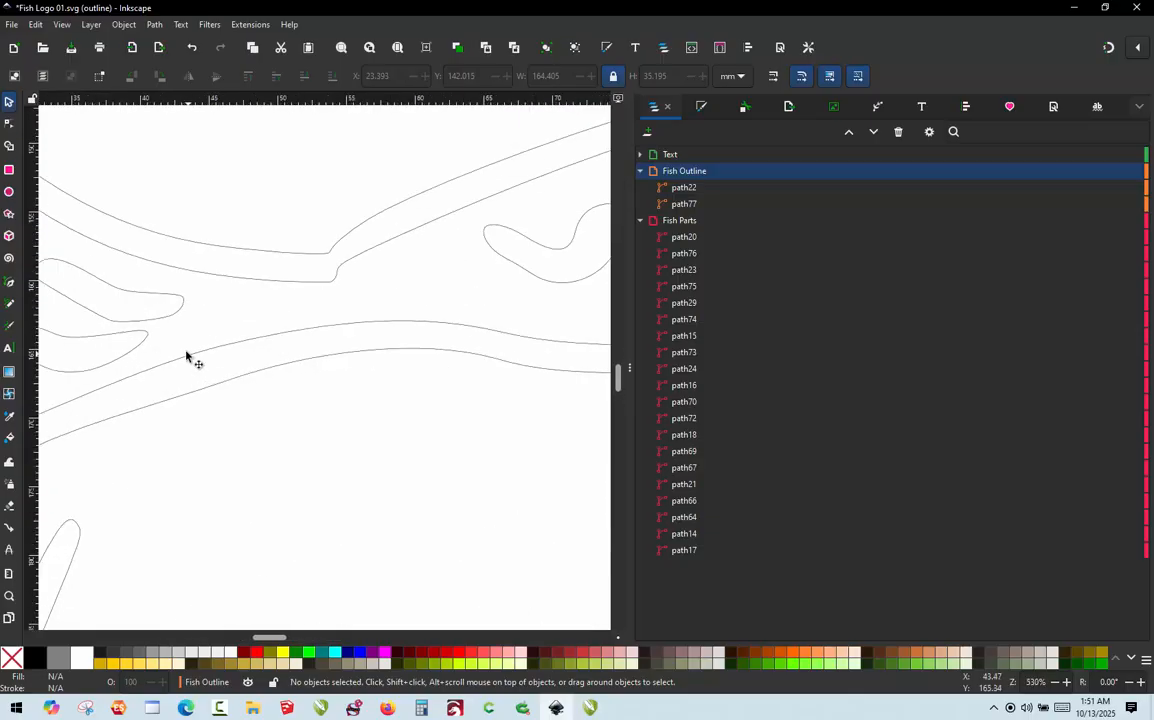
double_click(148, 338)
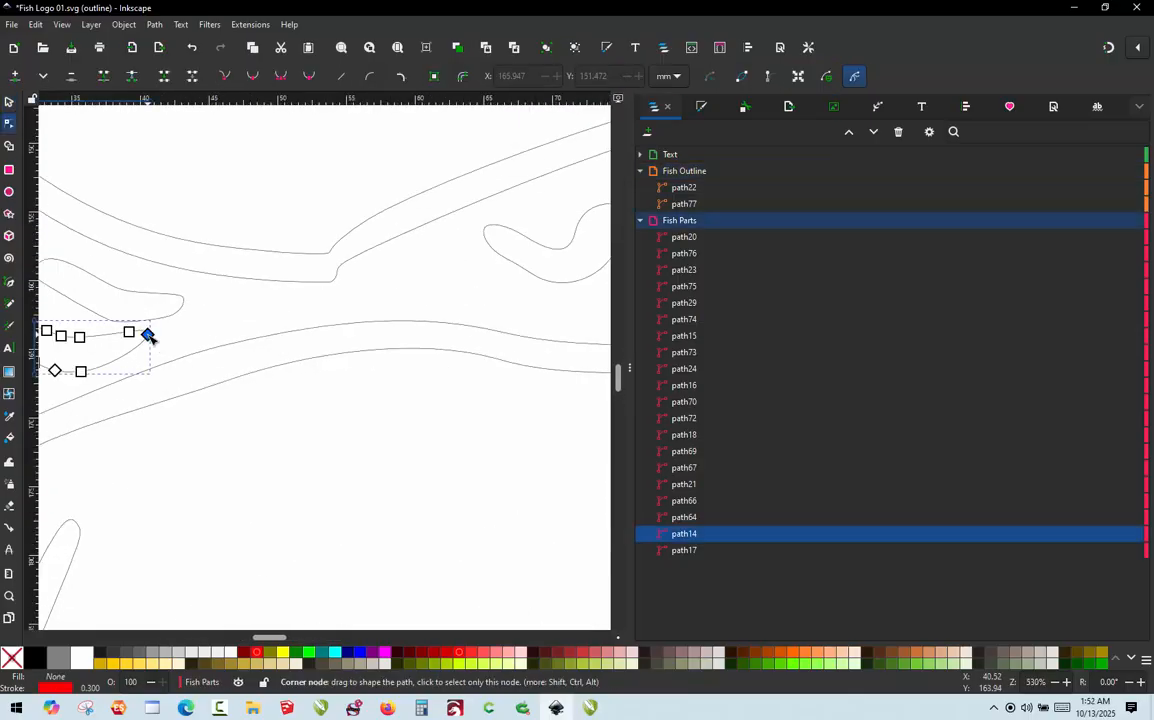
shift+click(498, 252)
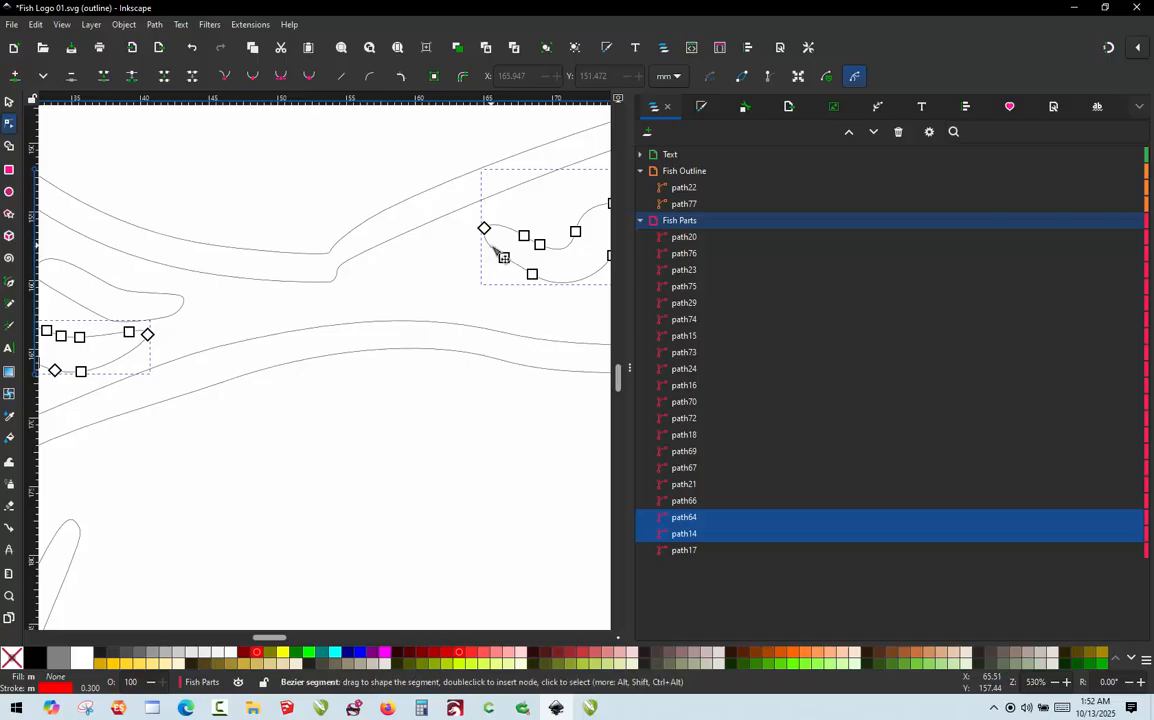
key(ctrl+alt)
key(ctrl+alt+j)
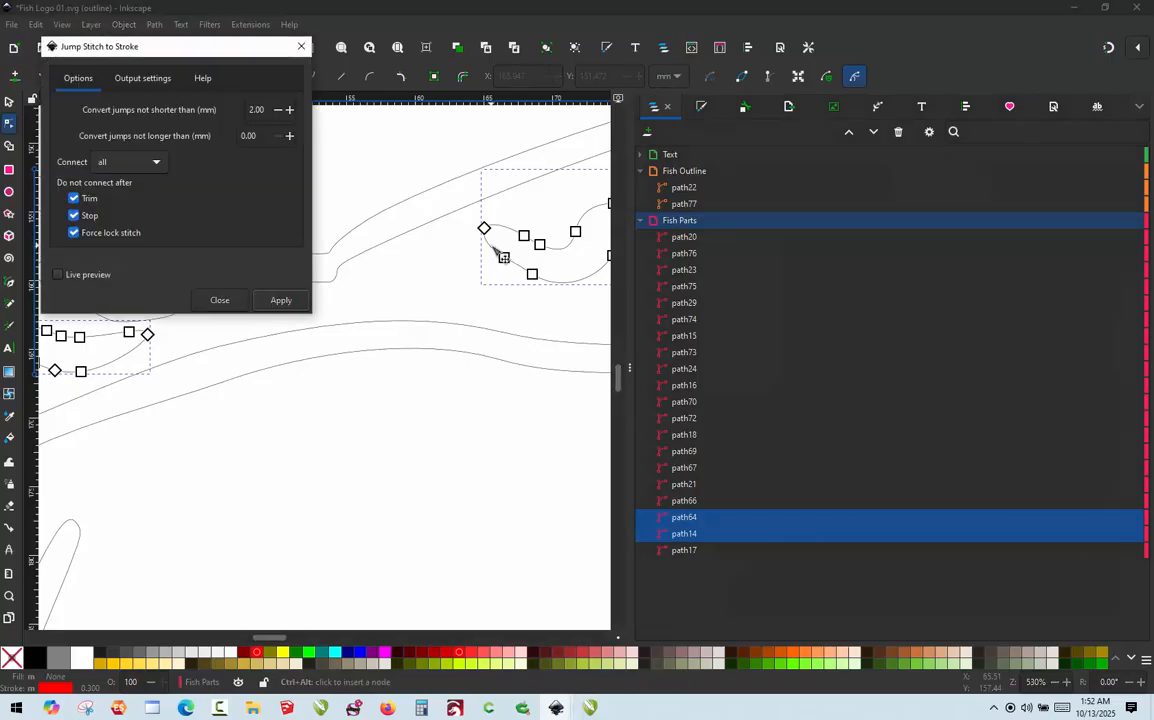
click(274, 300)
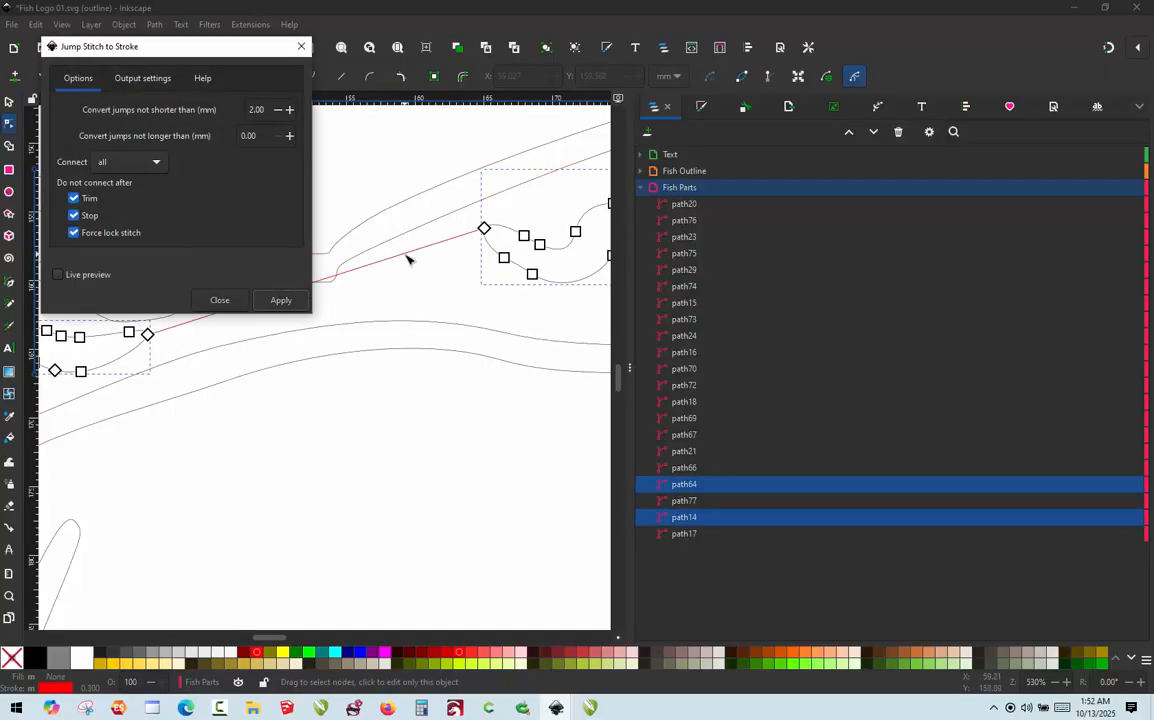
key(Escape)
- Add a node to the tail-to-body stroke and bend it below the outline's notch, to about X 54.26, Y 161.56 mm
click(402, 254)
drag(402, 254, 336, 302)
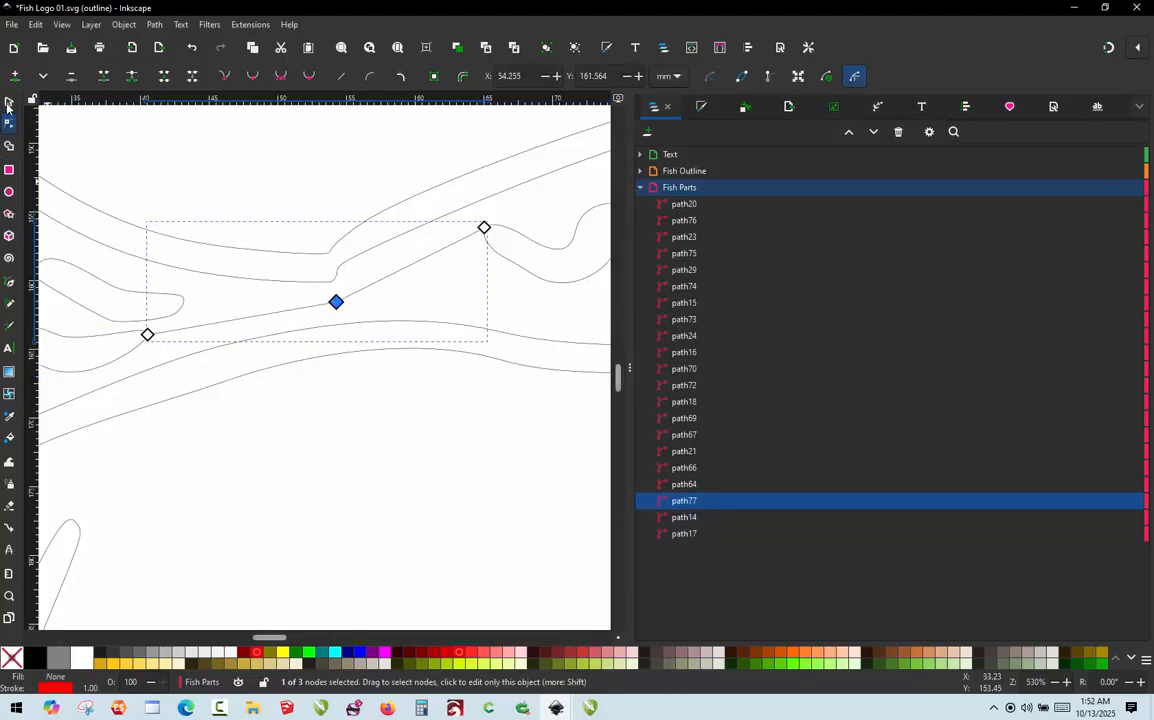
- Select the upper and lower tail marks and convert their jump into a stroke, converting jumps not shorter than 2.00 mm
click(8, 103)
ctrl+scroll(425, 263, down, 1)
ctrl+scroll(160, 301, up, 2)
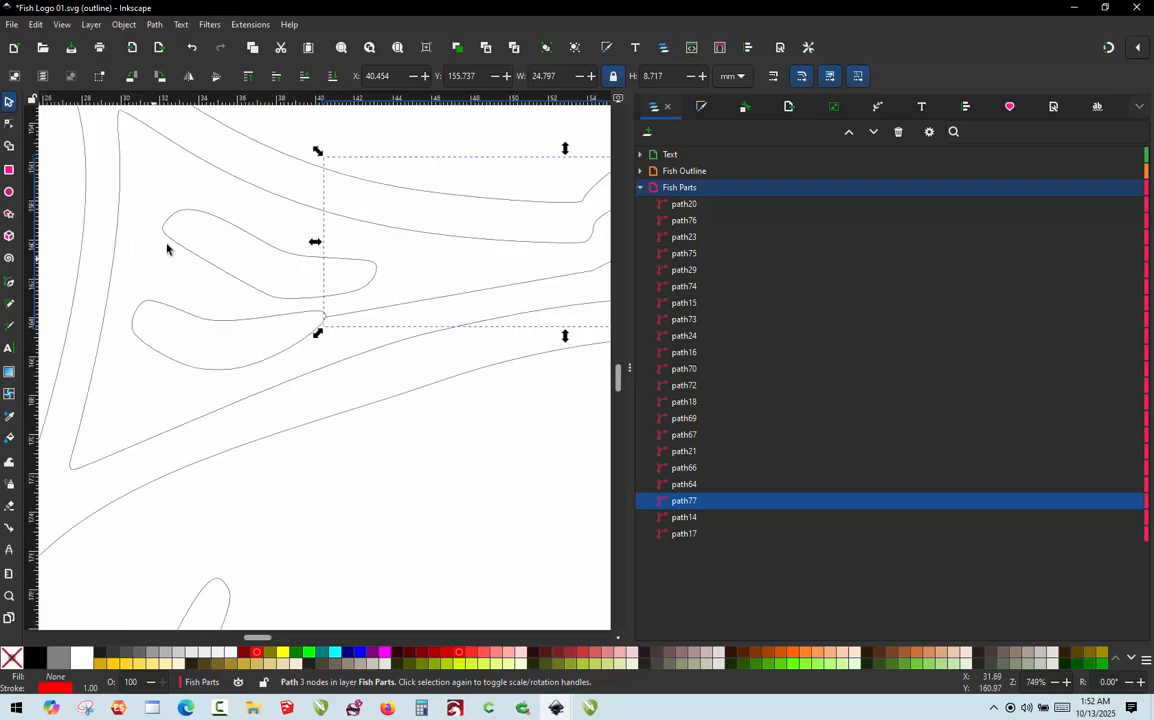
click(168, 244)
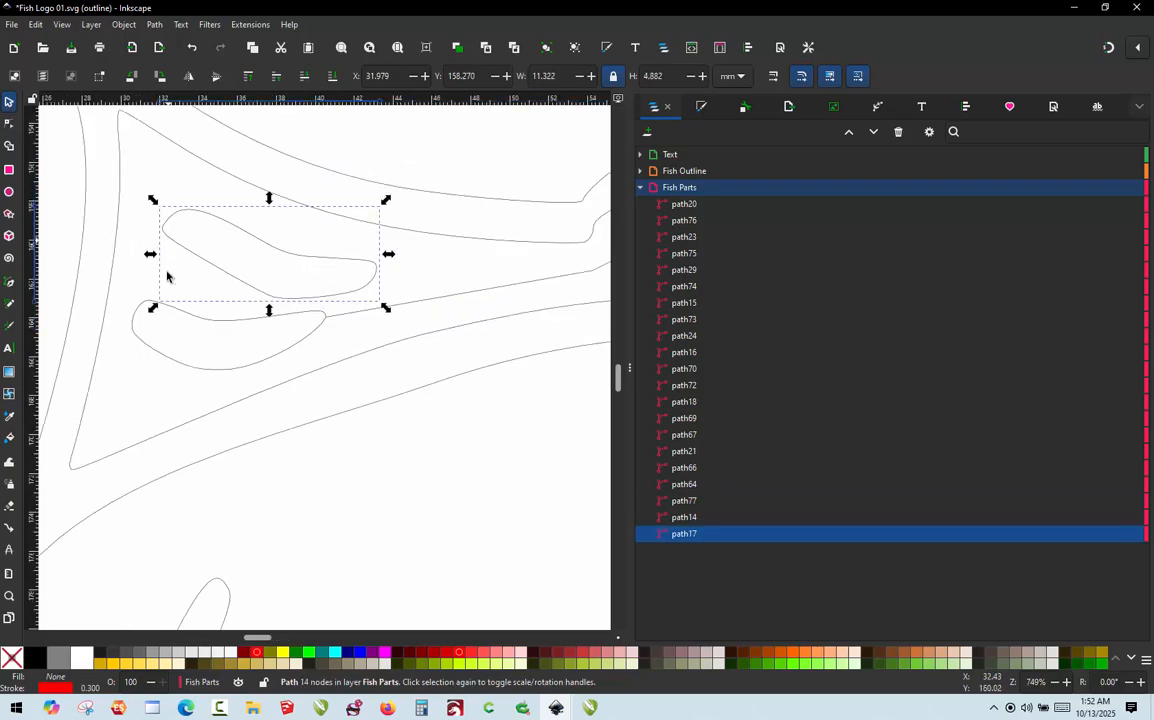
shift+click(174, 310)
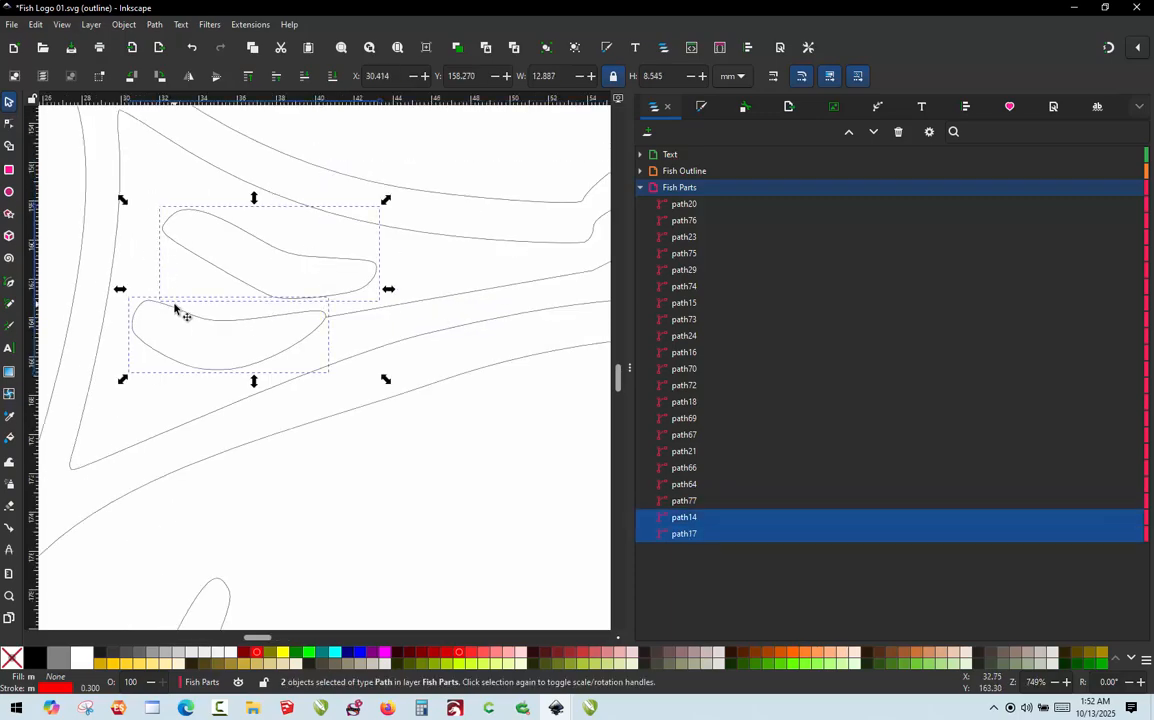
key(ctrl)
key(ctrl+alt+j)
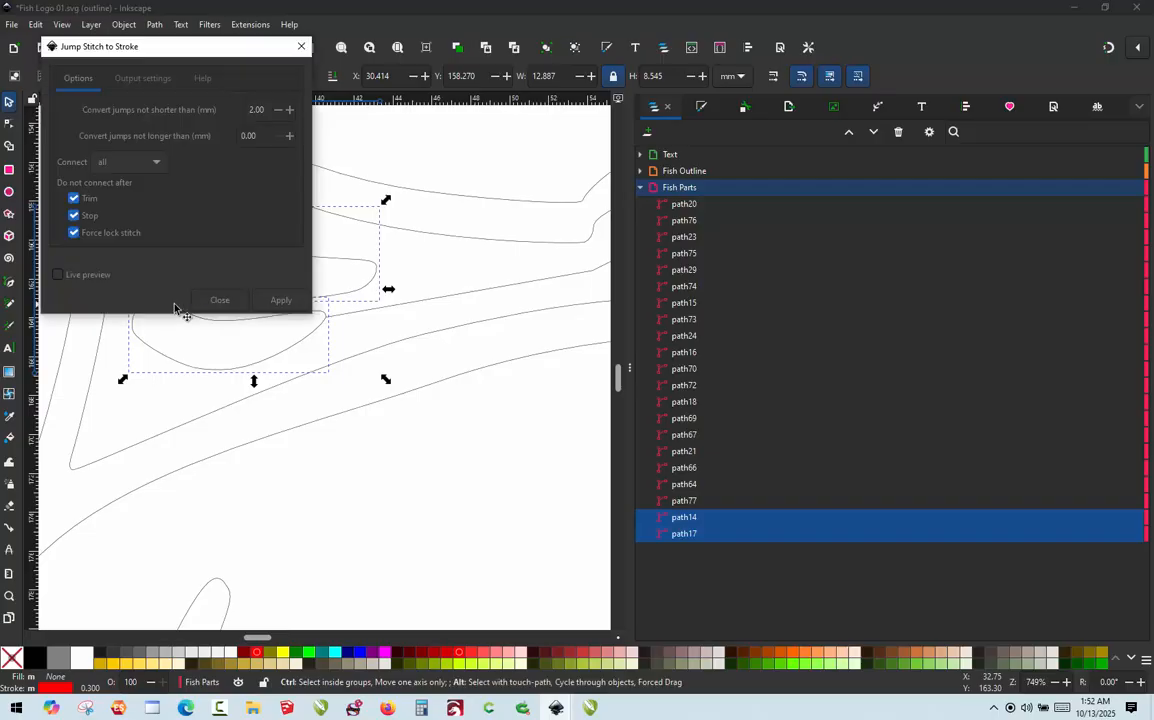
click(282, 300)
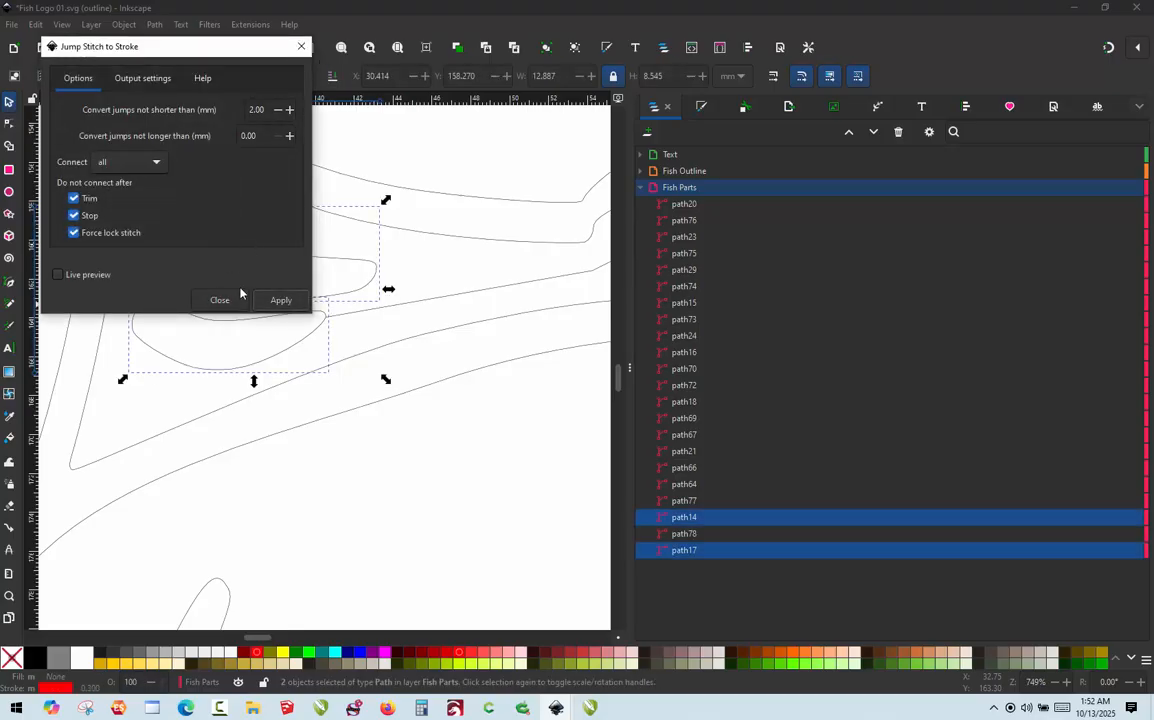
click(213, 305)
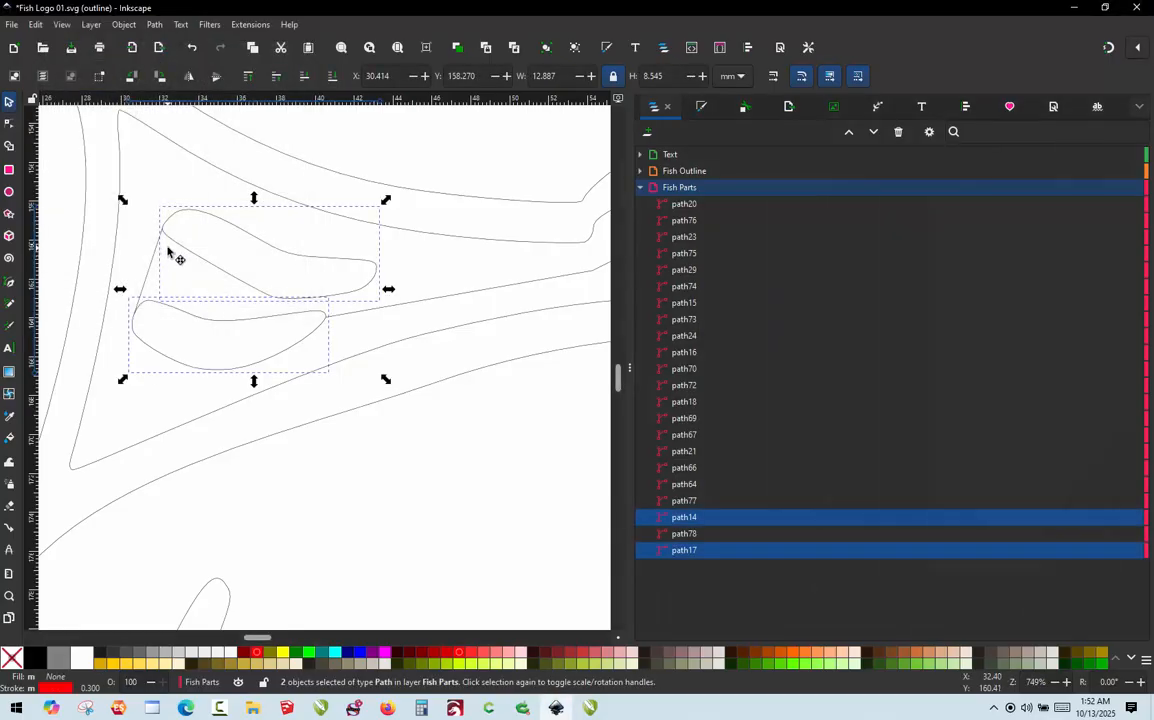
- Select the whole fish, both parts and outline, without the lettering, and run the Ink/Stitch Simulator on it
scroll(157, 257, down, 3)
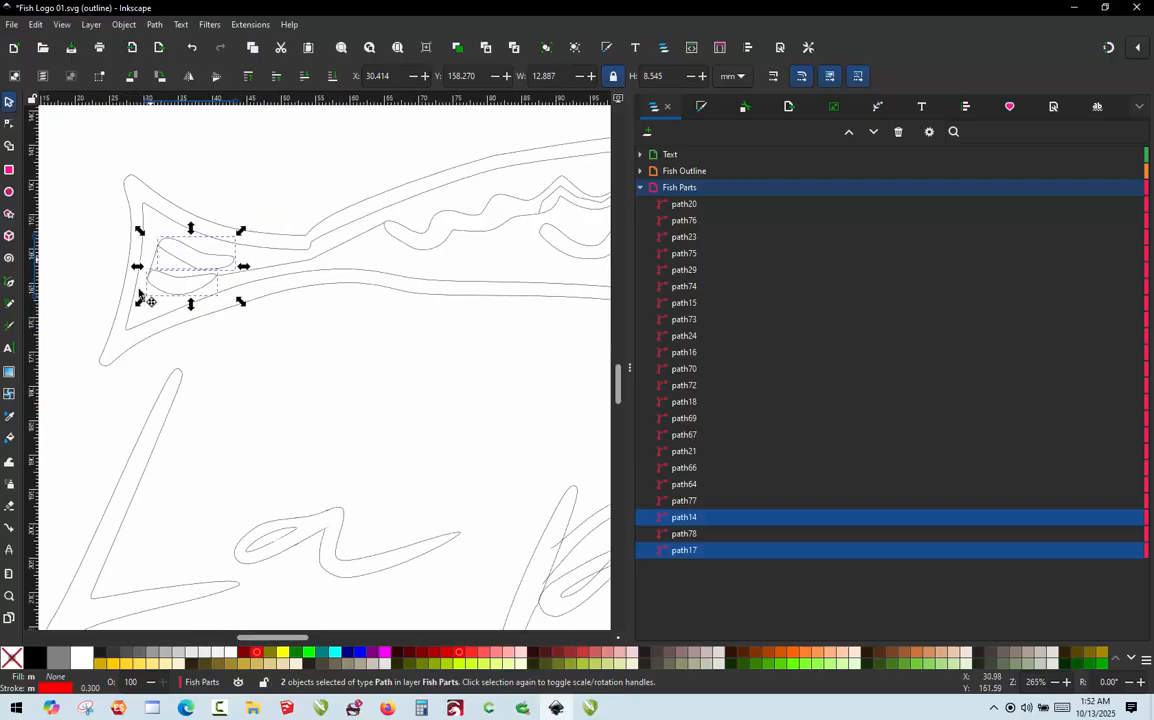
click(210, 178)
scroll(238, 248, down, 1)
scroll(245, 210, down, 3)
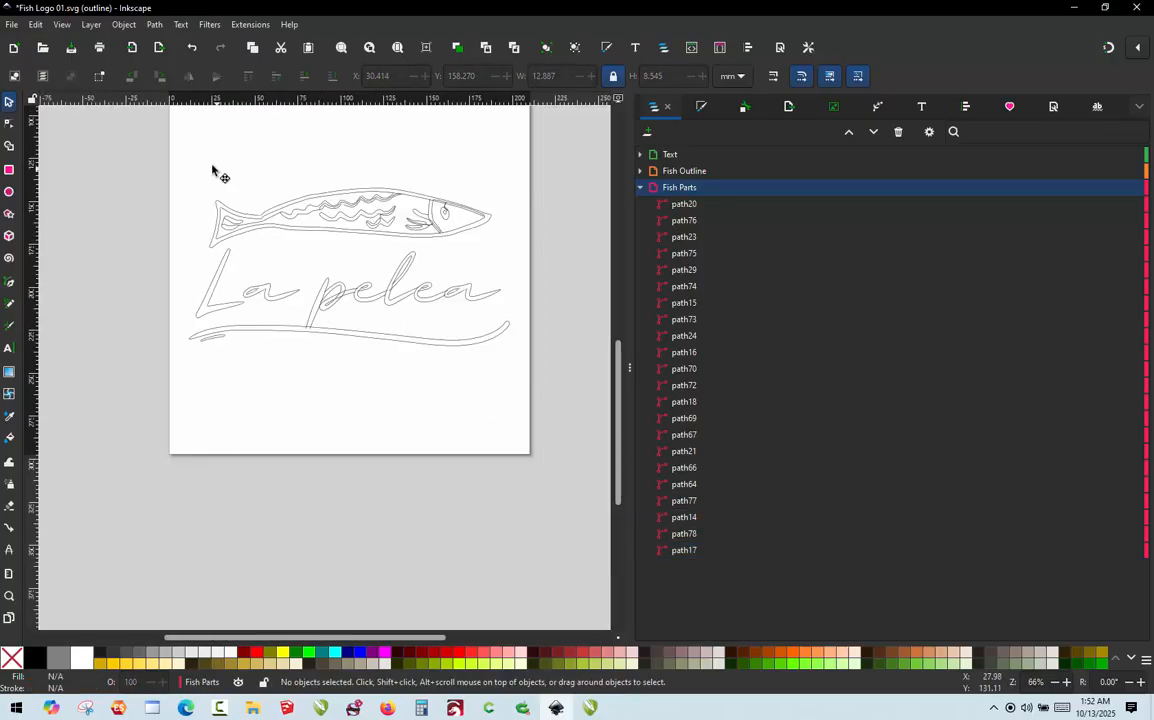
drag(192, 158, 515, 259)
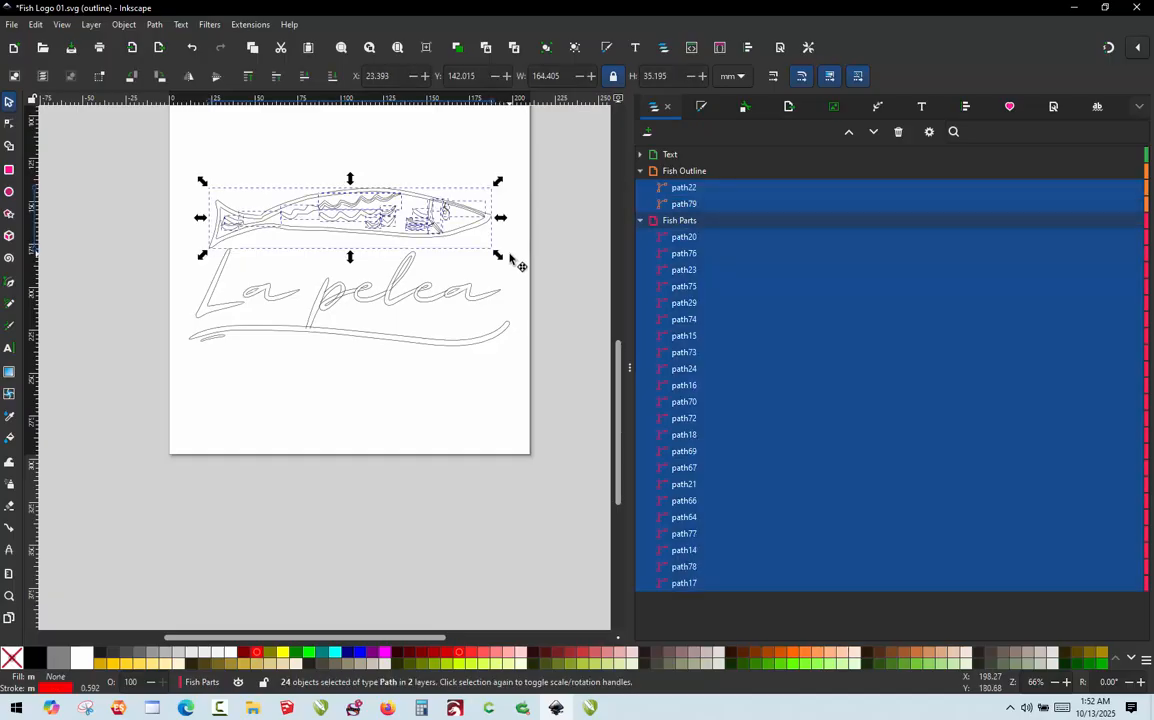
key(ctrl)
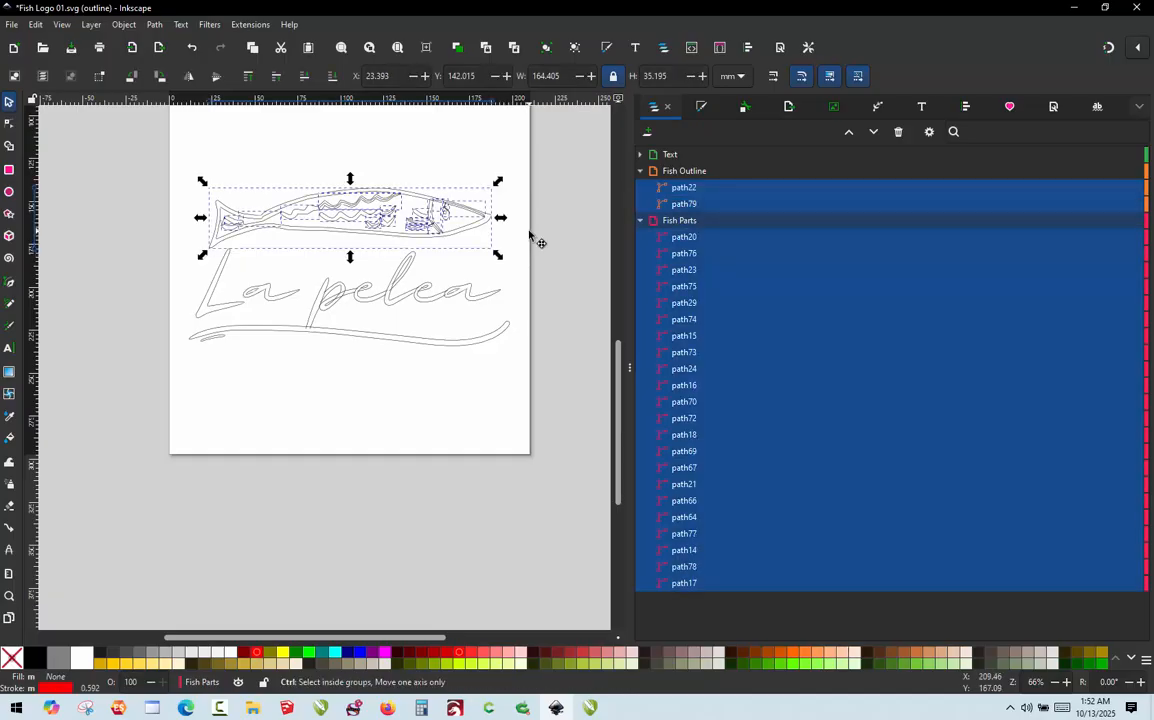
click(244, 26)
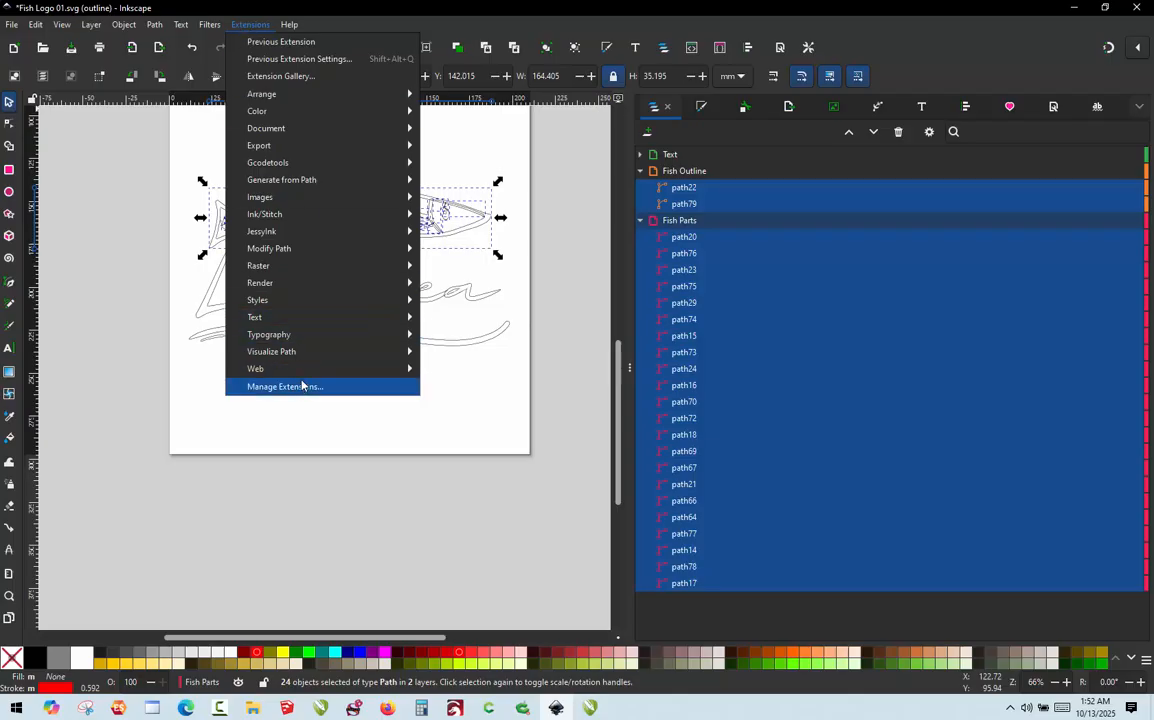
mouse_move(358, 216)
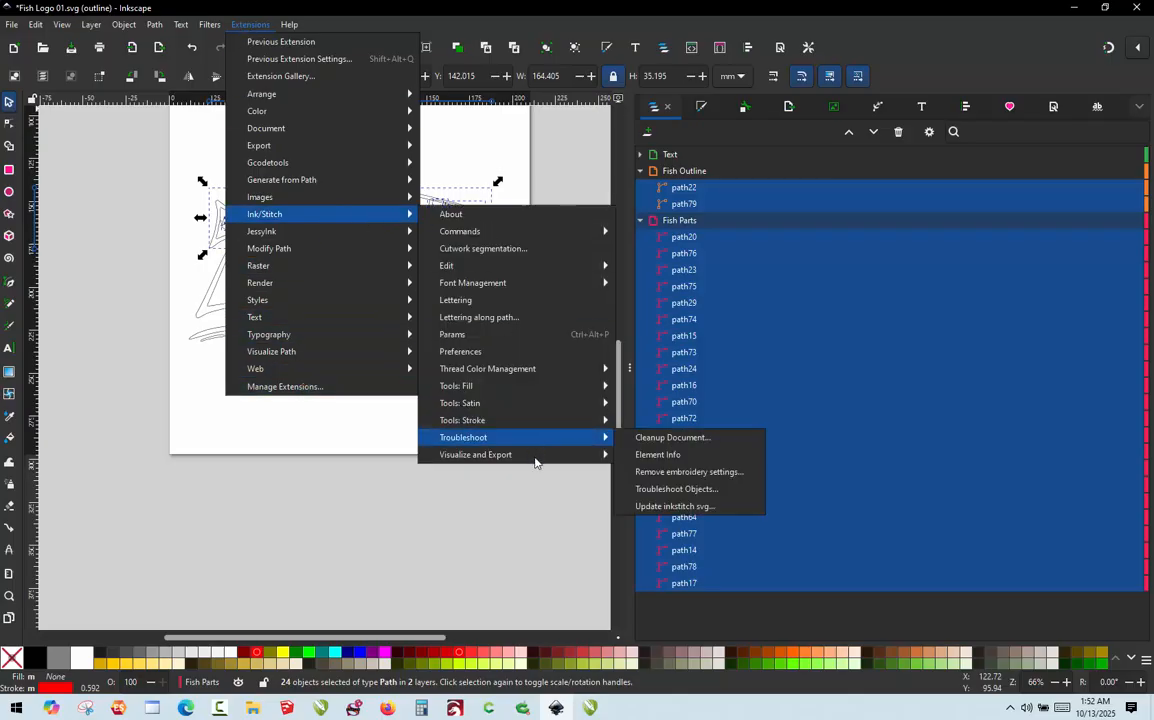
mouse_move(541, 459)
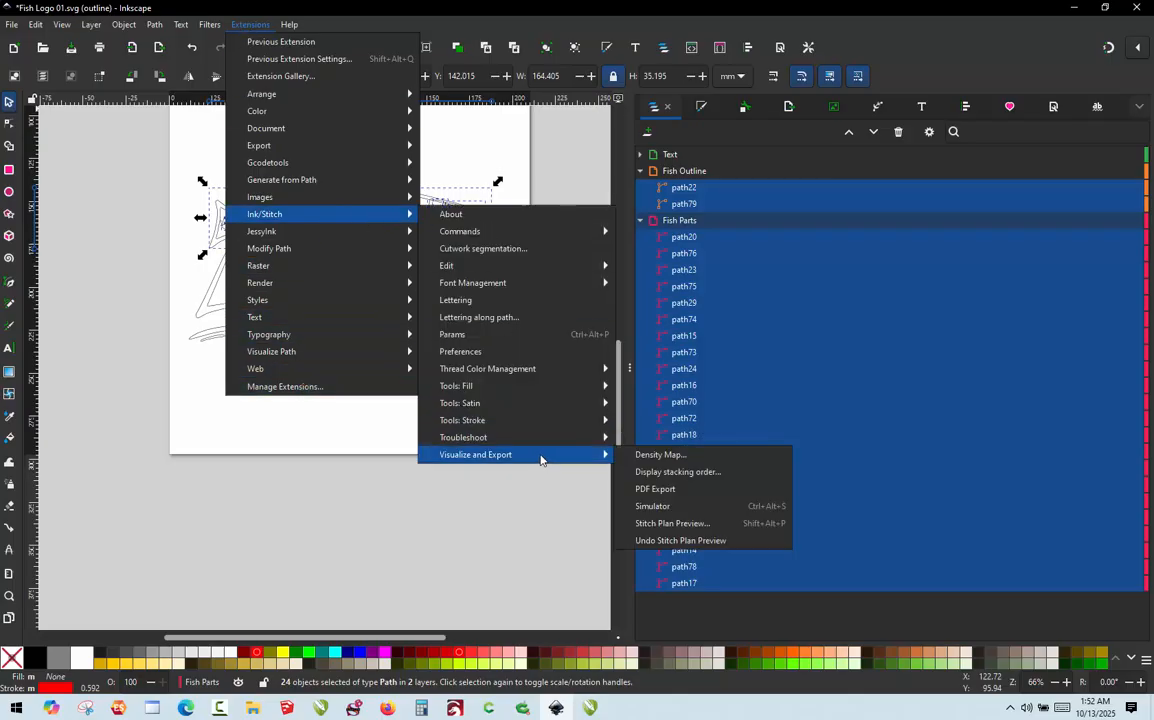
click(666, 516)
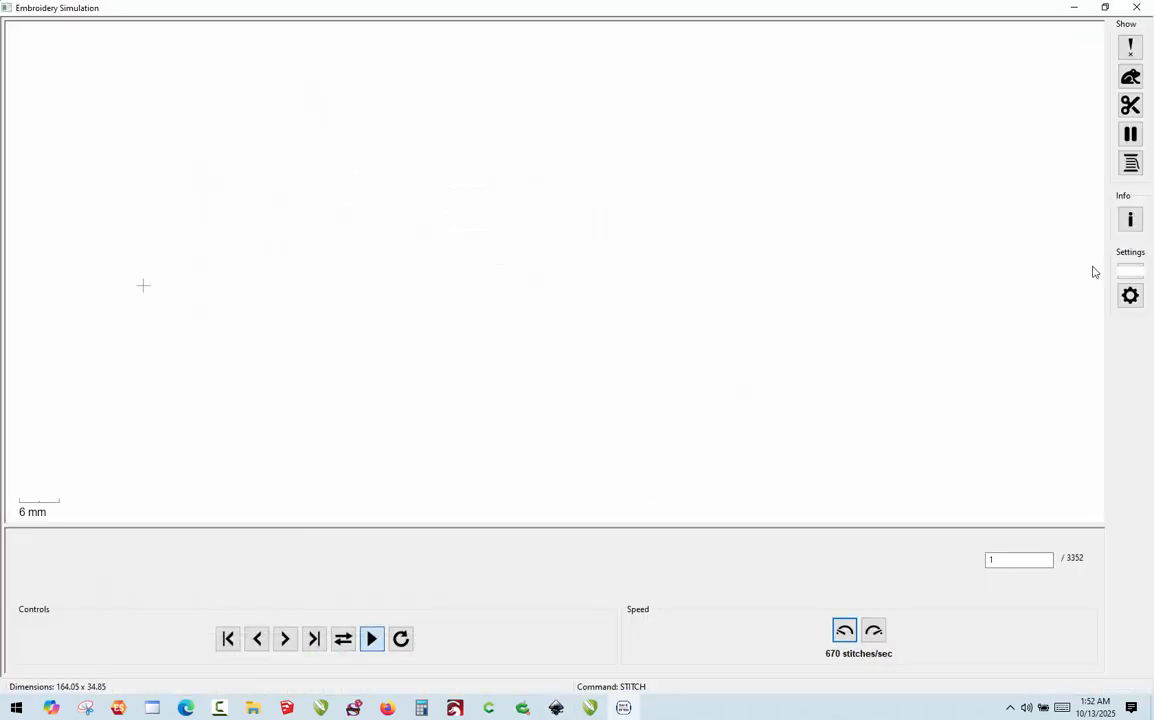
- Check the jump and trim counts in the simulation's design info, and close the simulation
click(1130, 219)
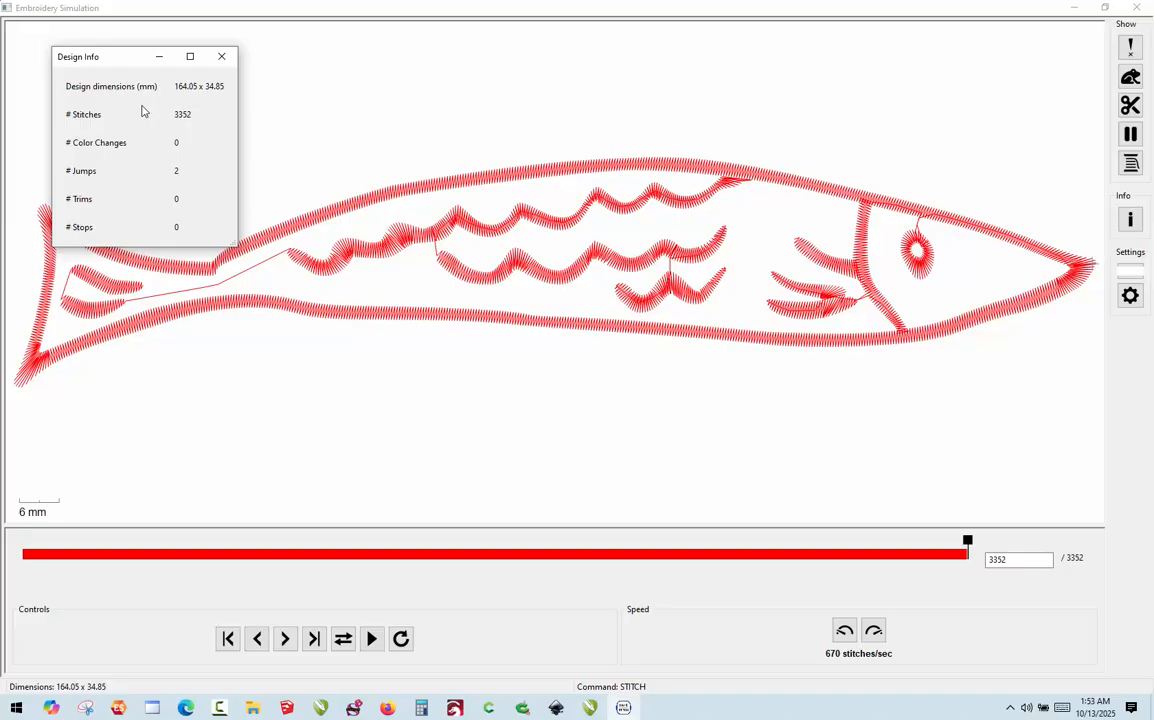
drag(120, 56, 437, 341)
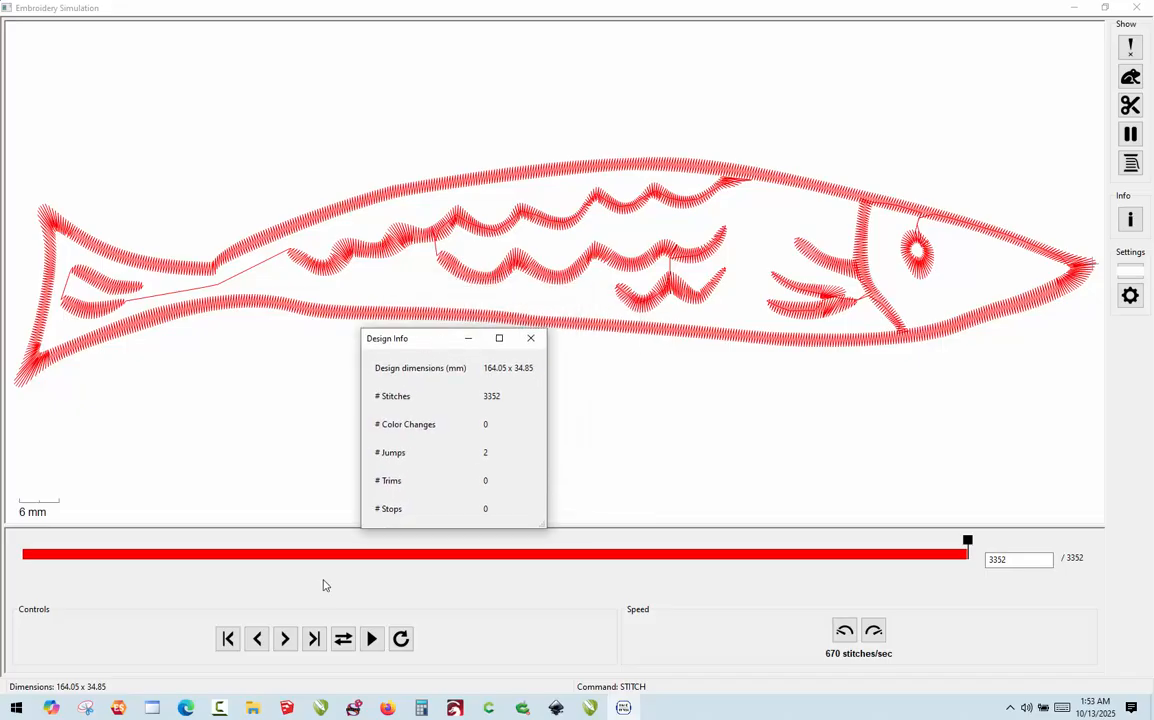
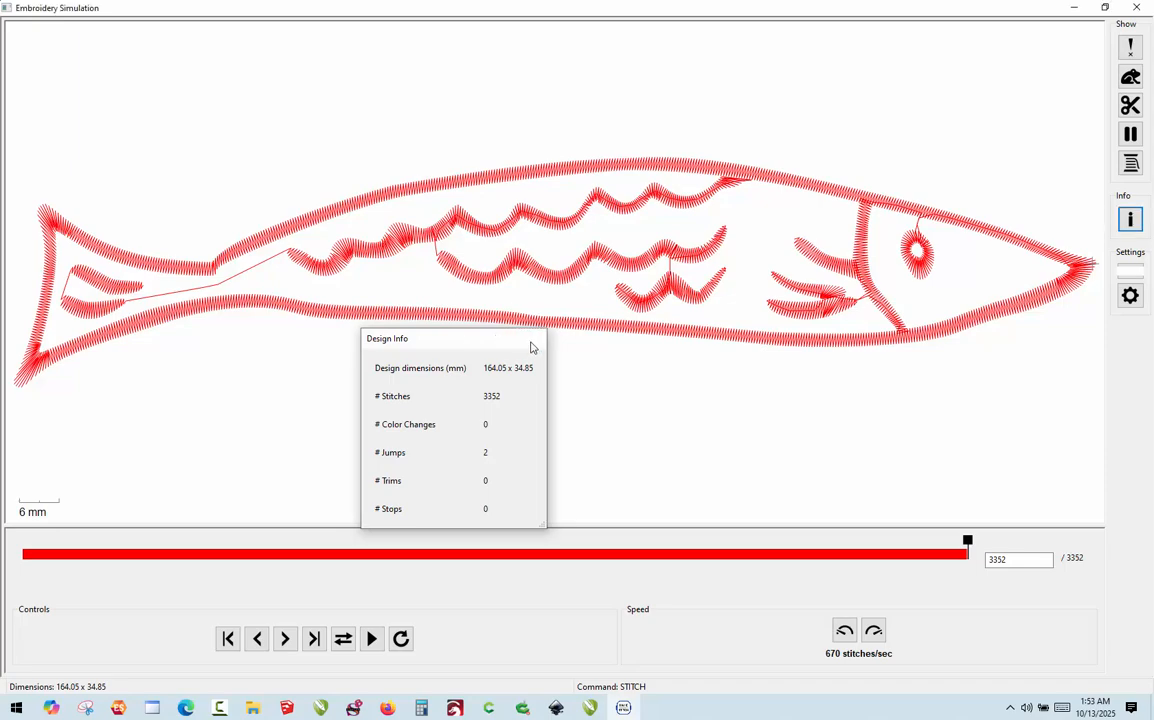
click(531, 341)
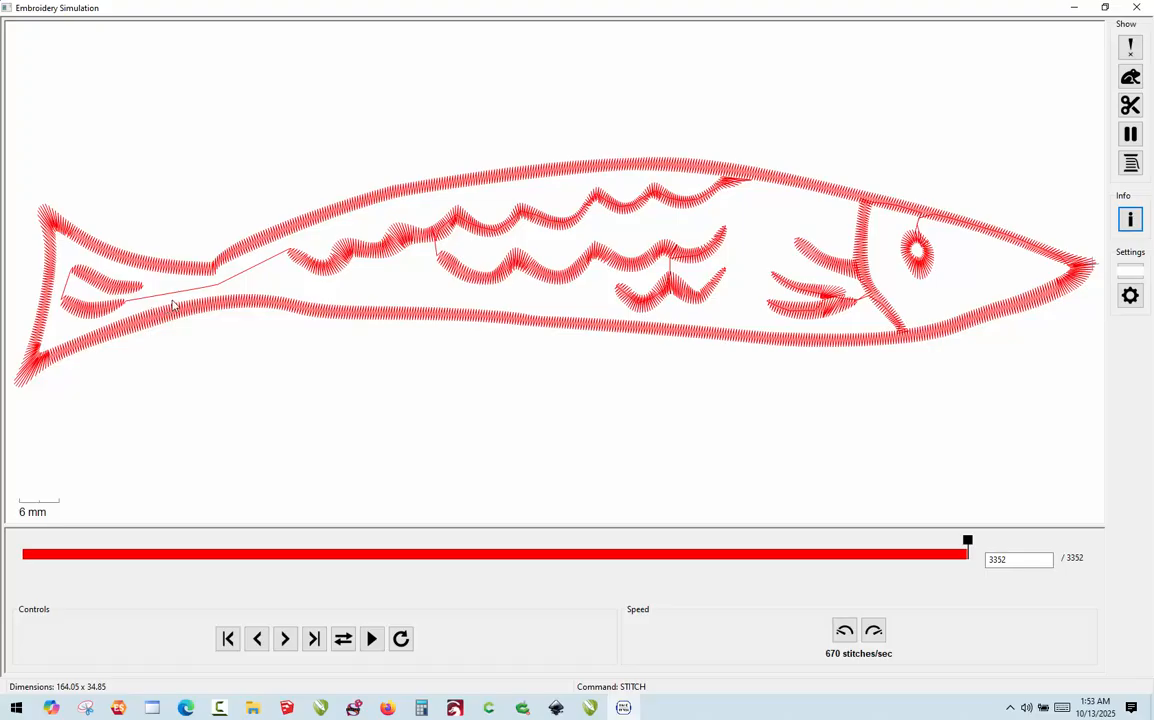
click(1134, 6)
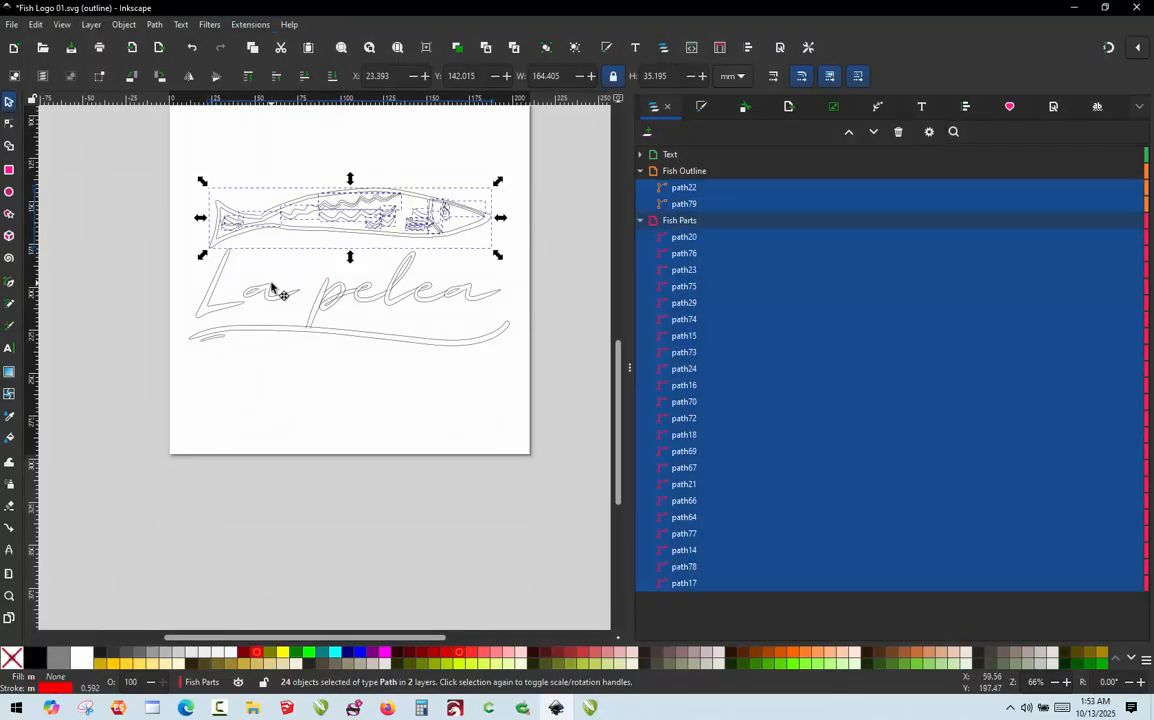
- Open the embroidery parameters of the tail-to-body connecting stroke and try running stitch lengths of 5 mm and 7 mm
click(247, 265)
scroll(227, 232, up, 3)
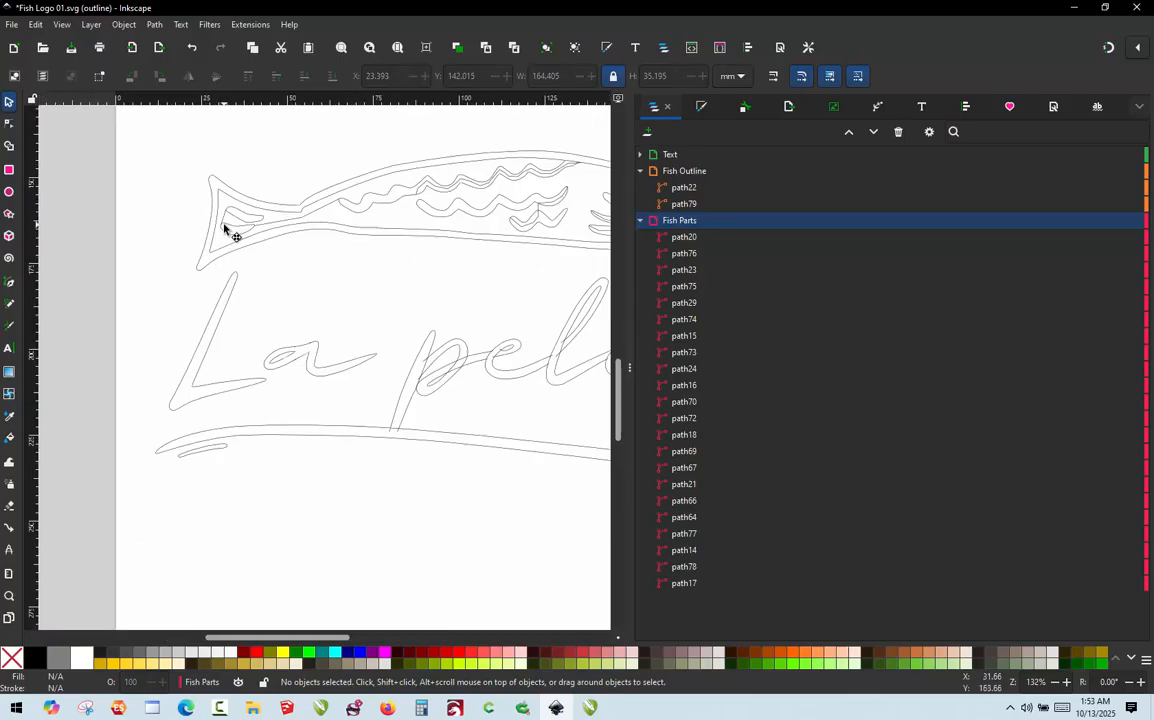
click(316, 222)
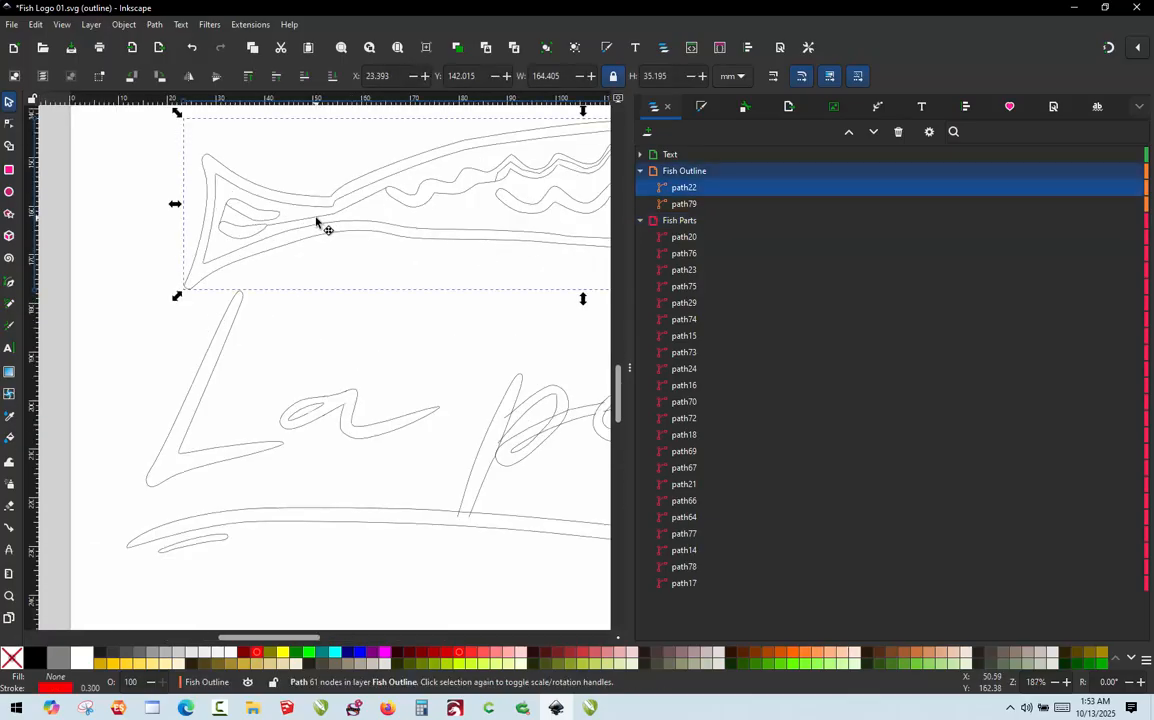
alt+click(316, 222)
key(ctrl+alt+p)
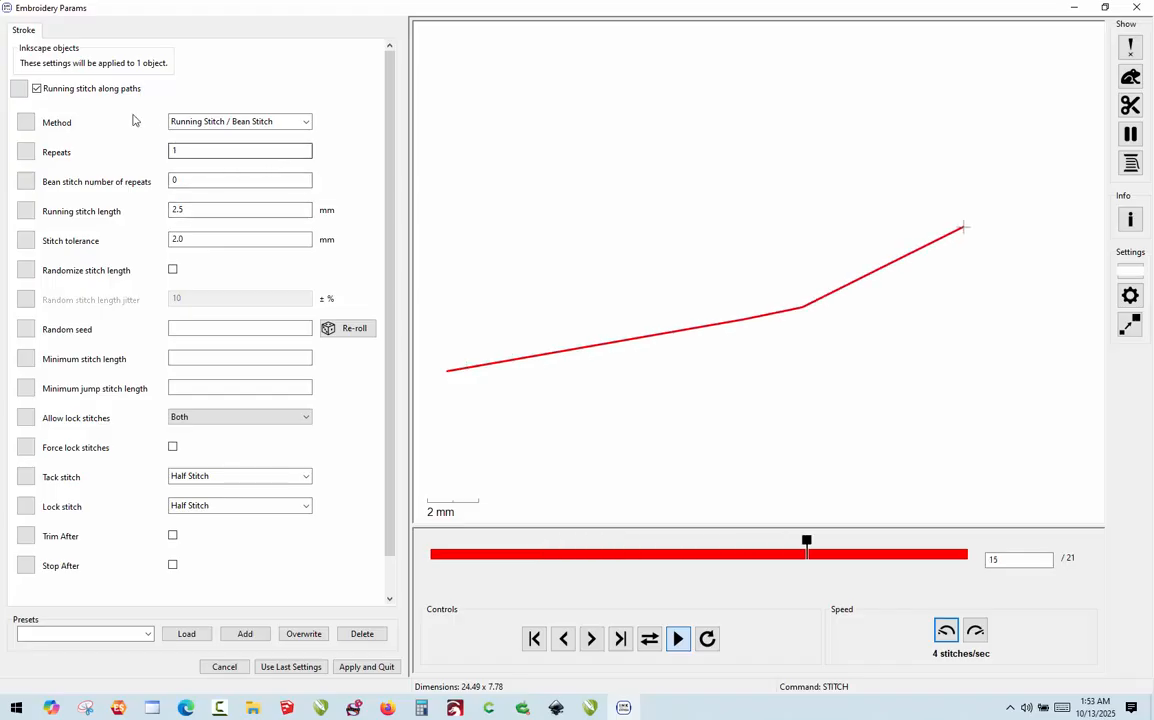
click(191, 209)
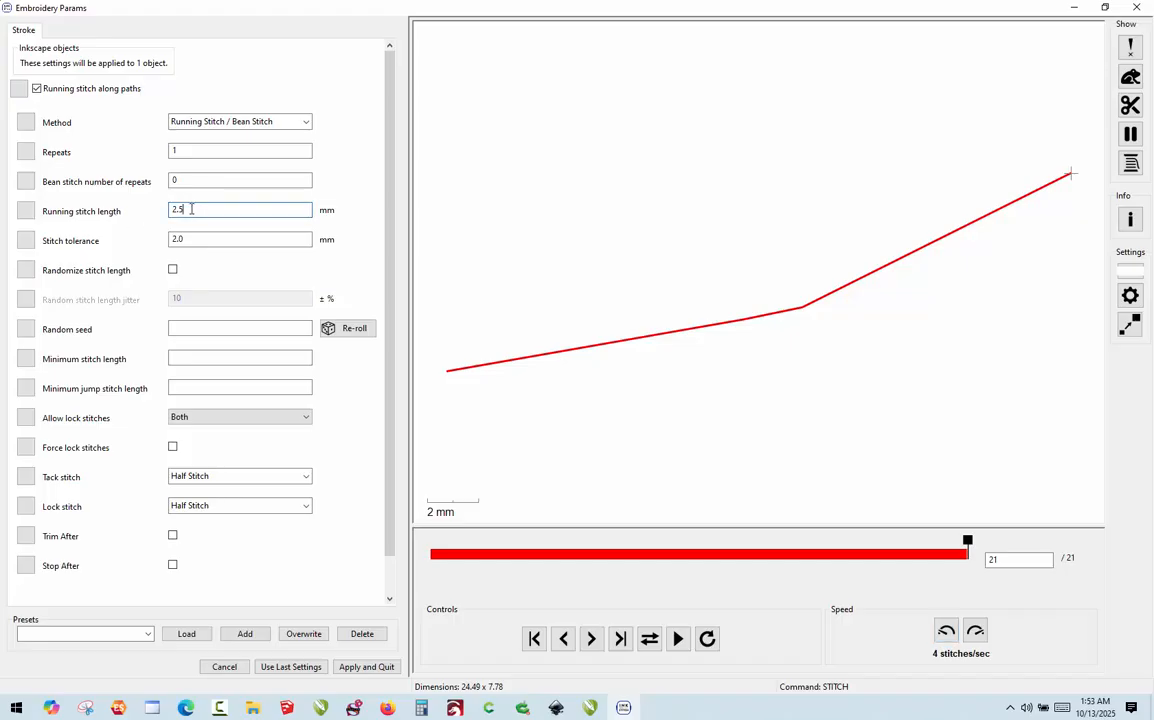
drag(191, 209, 129, 213)
text(5)
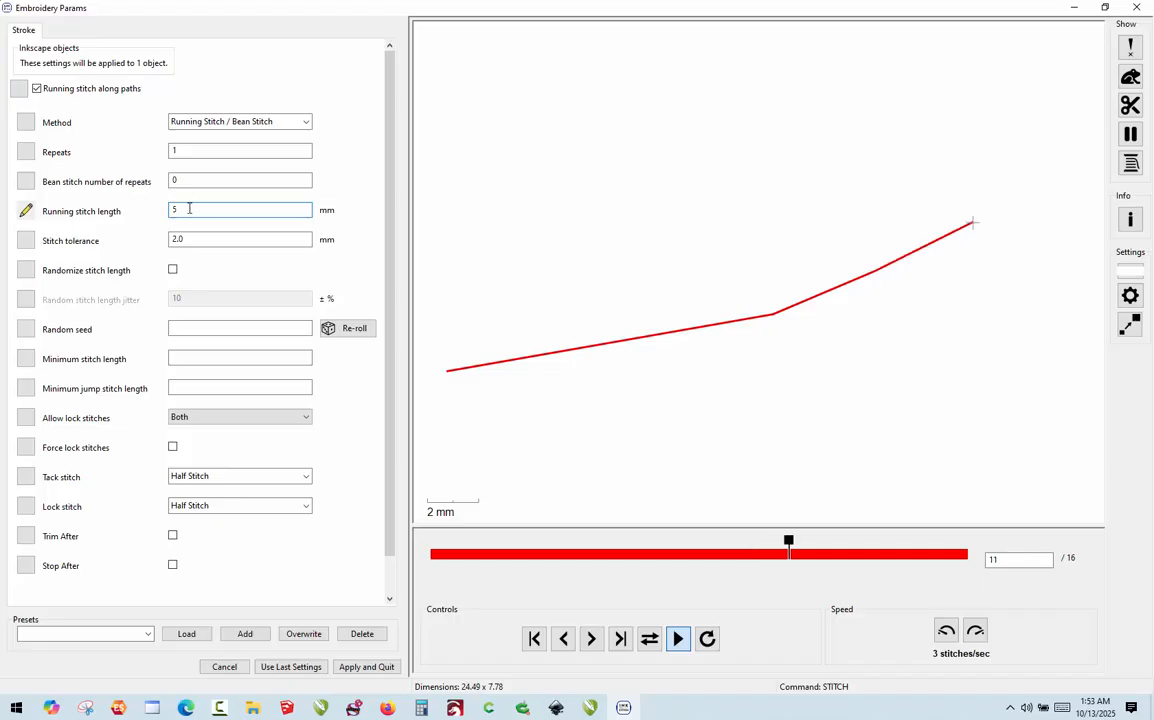
drag(181, 210, 158, 212)
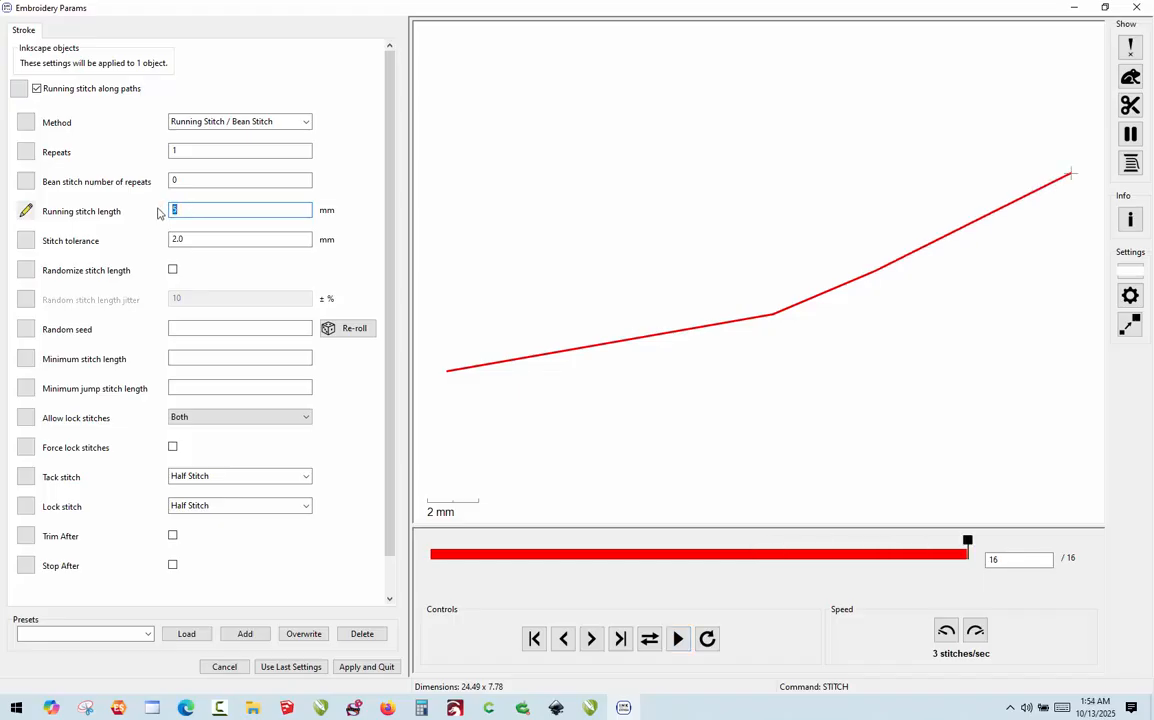
text(7)
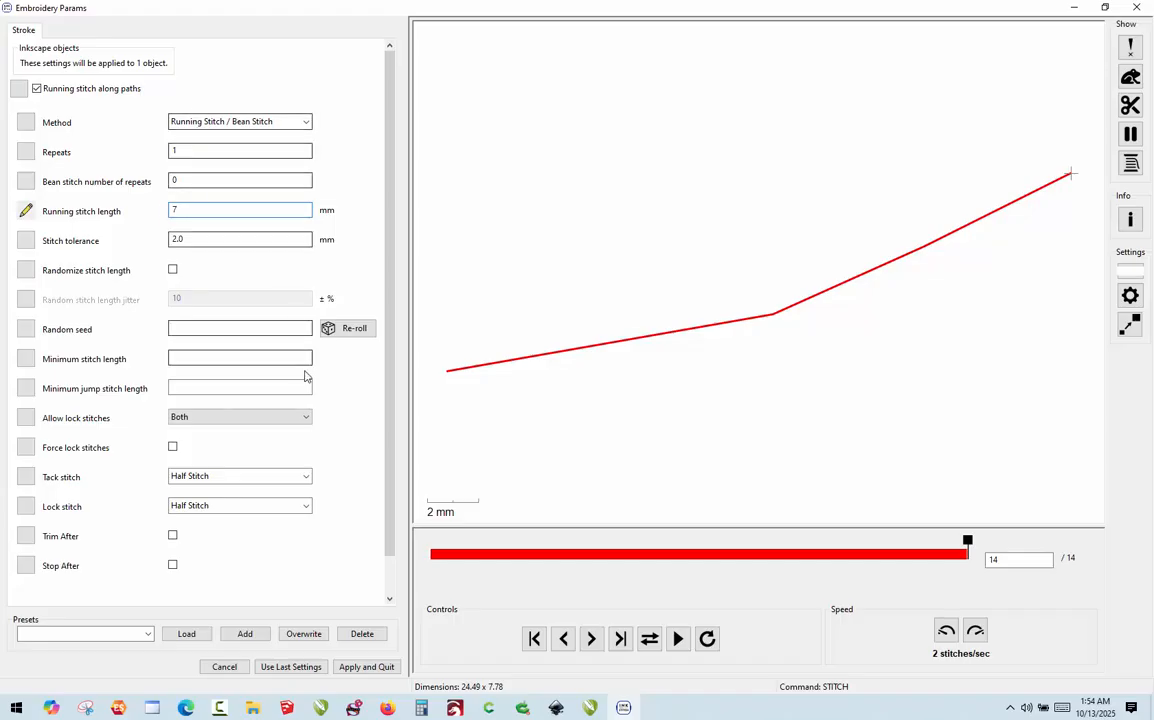
- Set Allow lock stitches to Neither for the connecting stroke and replay its stitch preview from the start
click(207, 506)
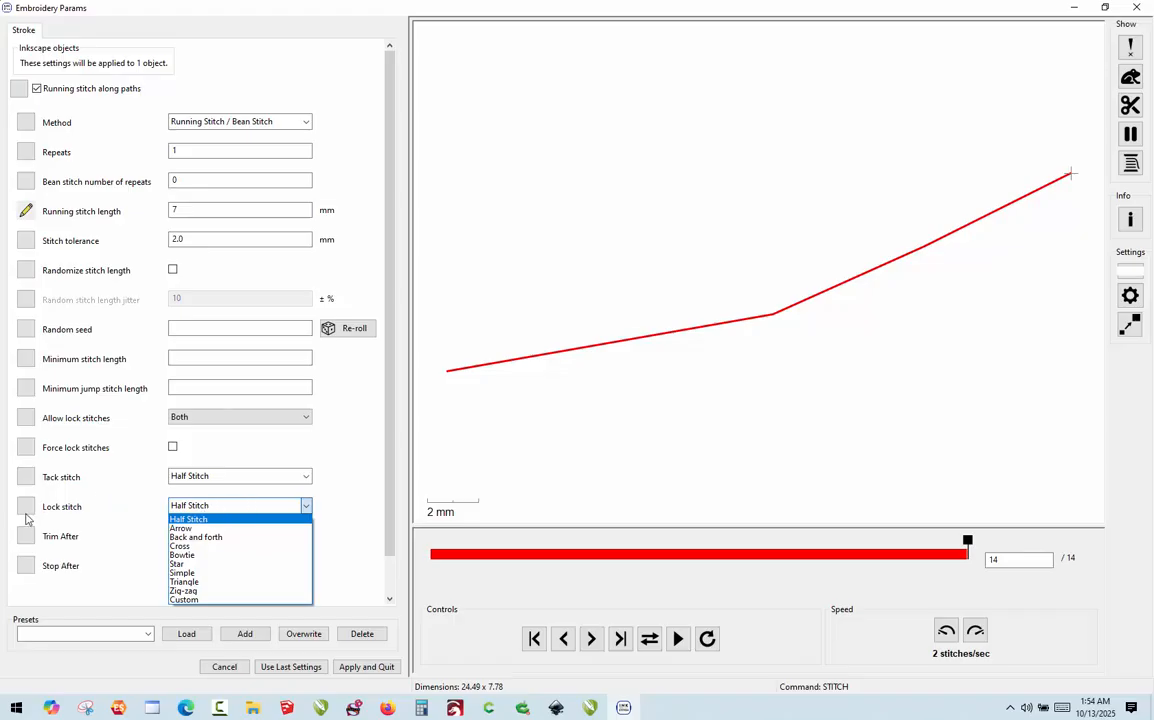
click(88, 500)
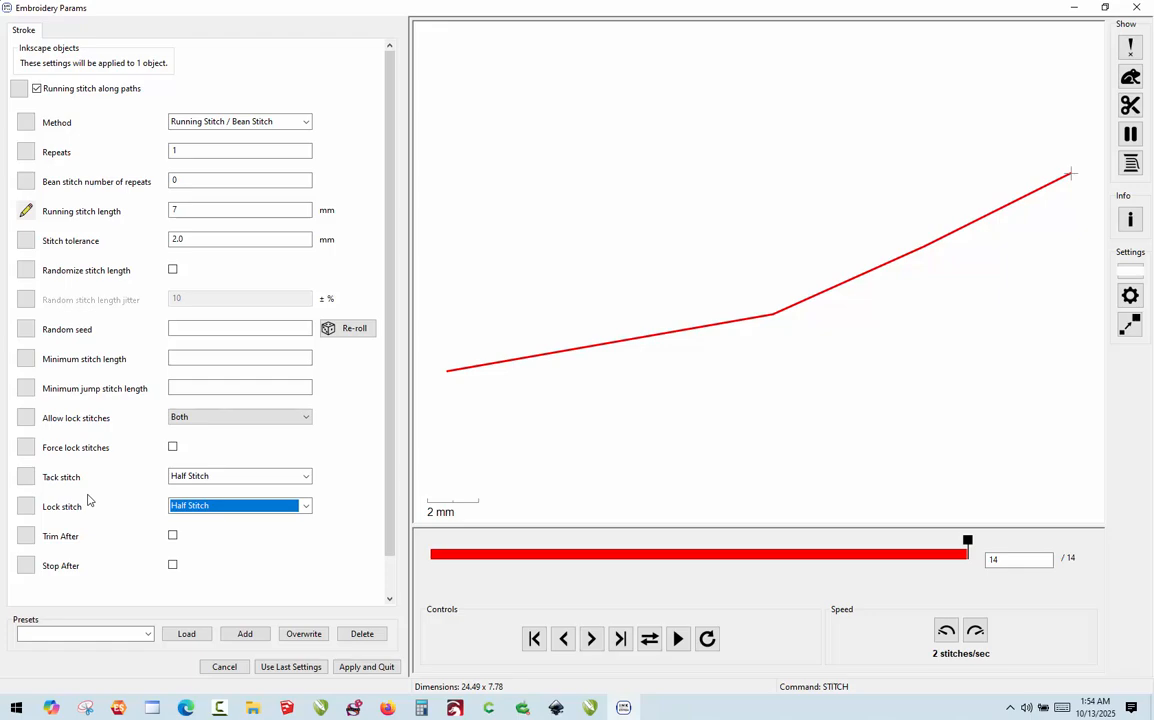
click(186, 418)
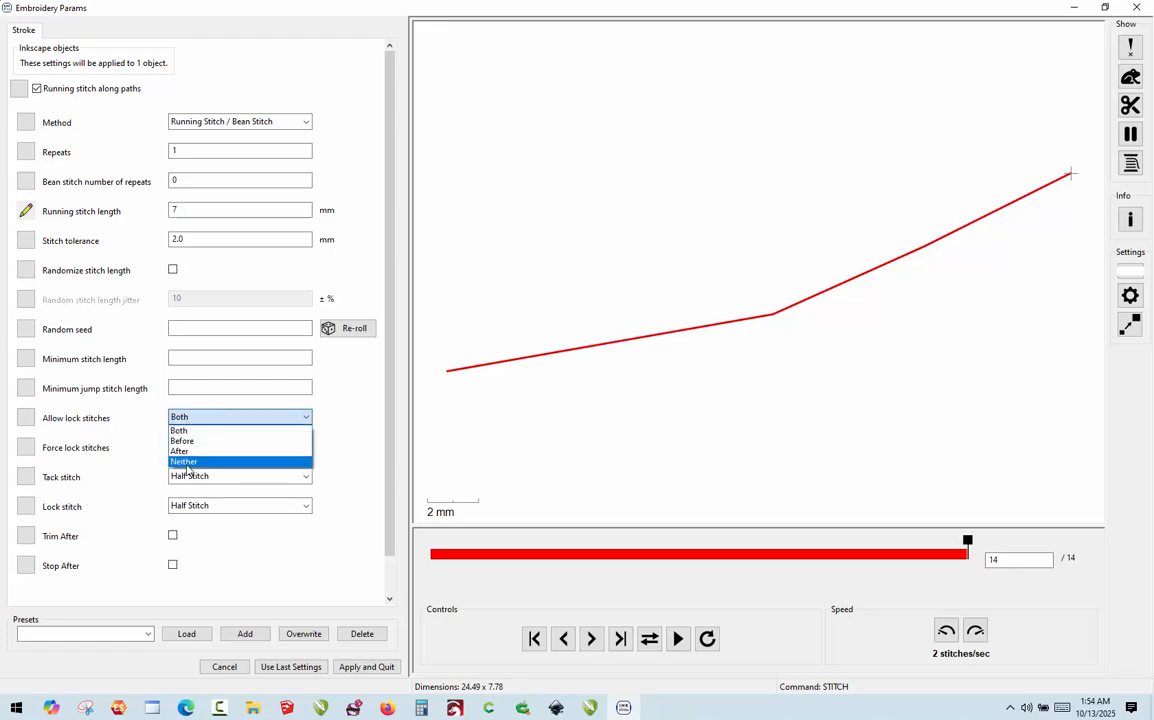
click(185, 461)
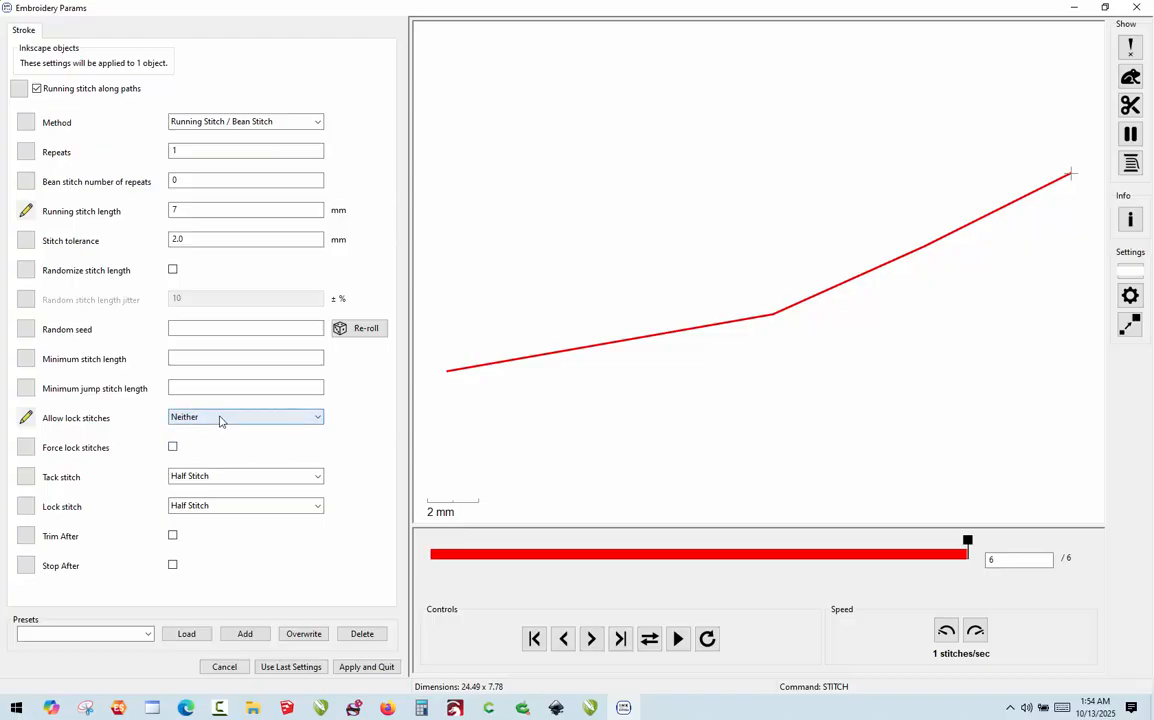
drag(967, 543, 435, 550)
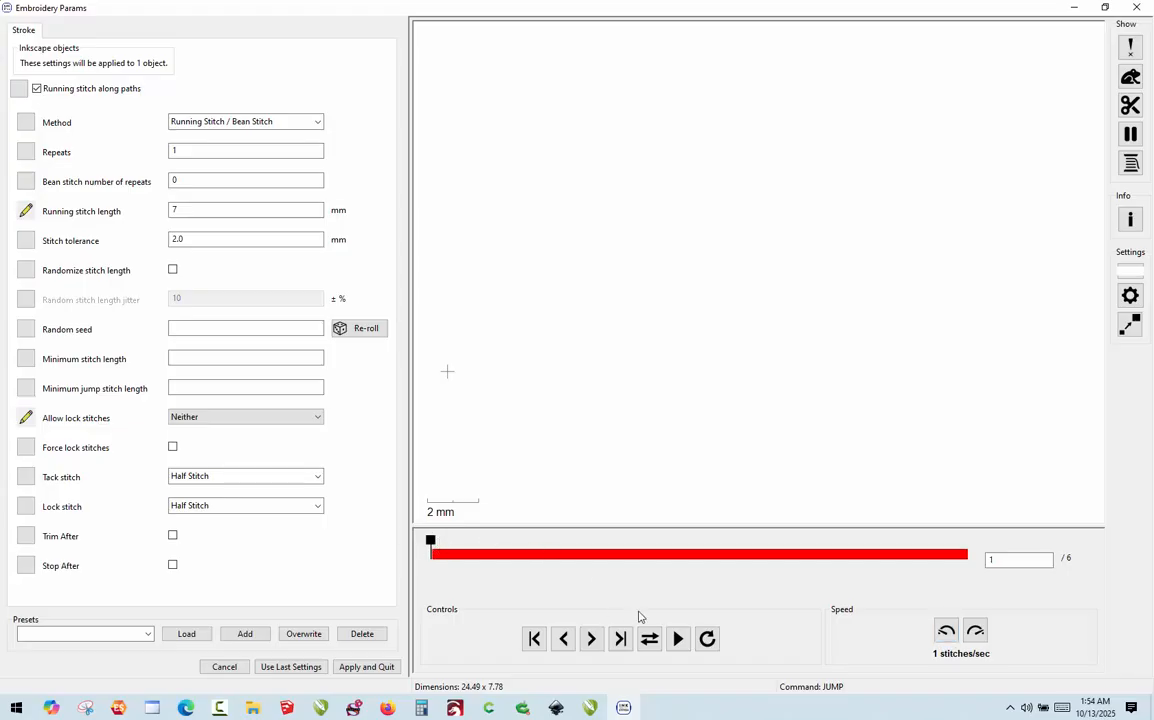
click(677, 639)
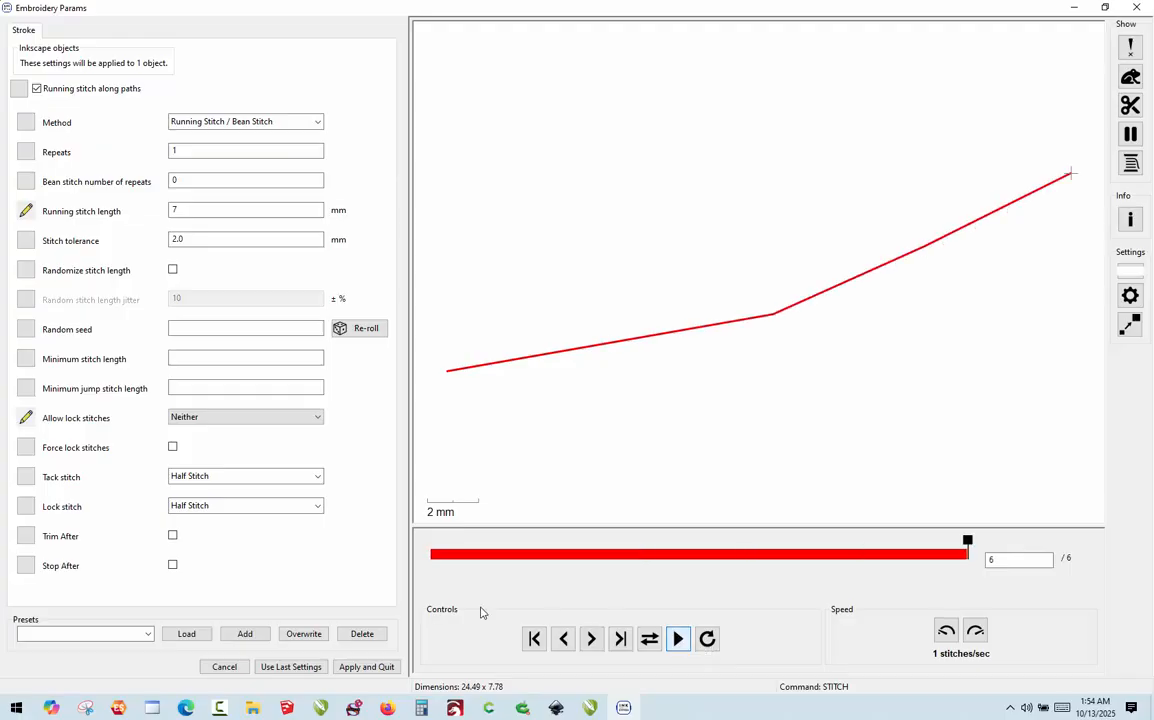
- Change the tail-to-body stroke's stitching method to Manual Stitch
drag(216, 211, 153, 220)
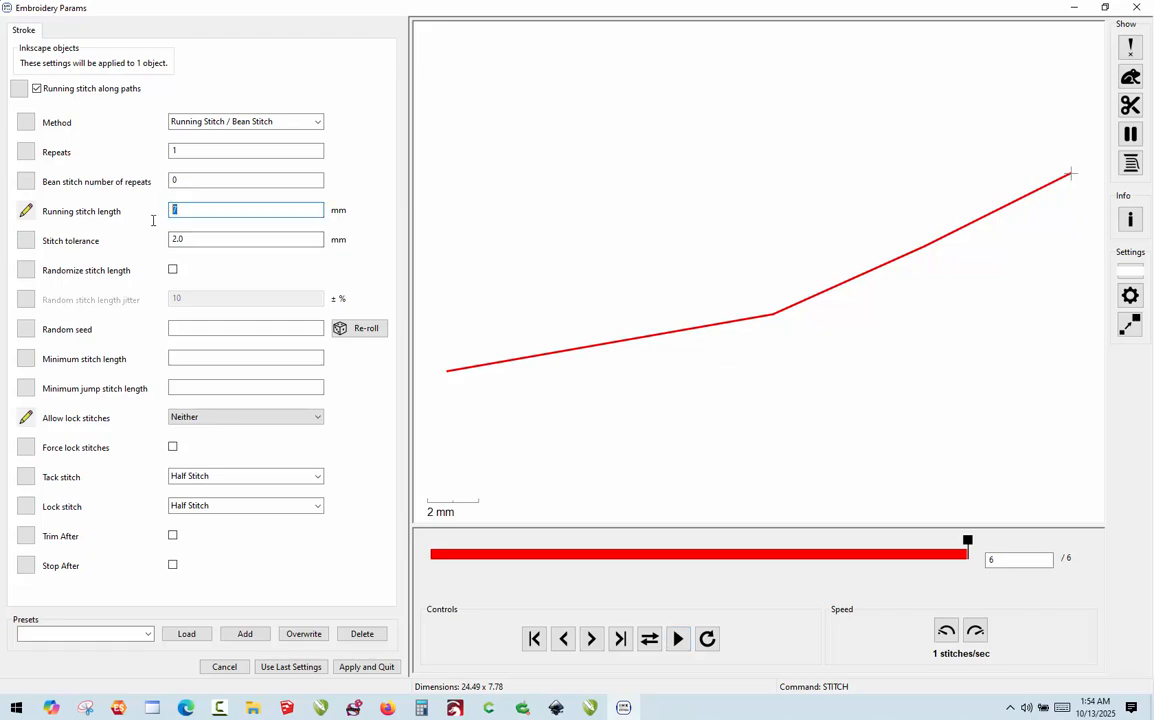
click(254, 122)
click(254, 122)
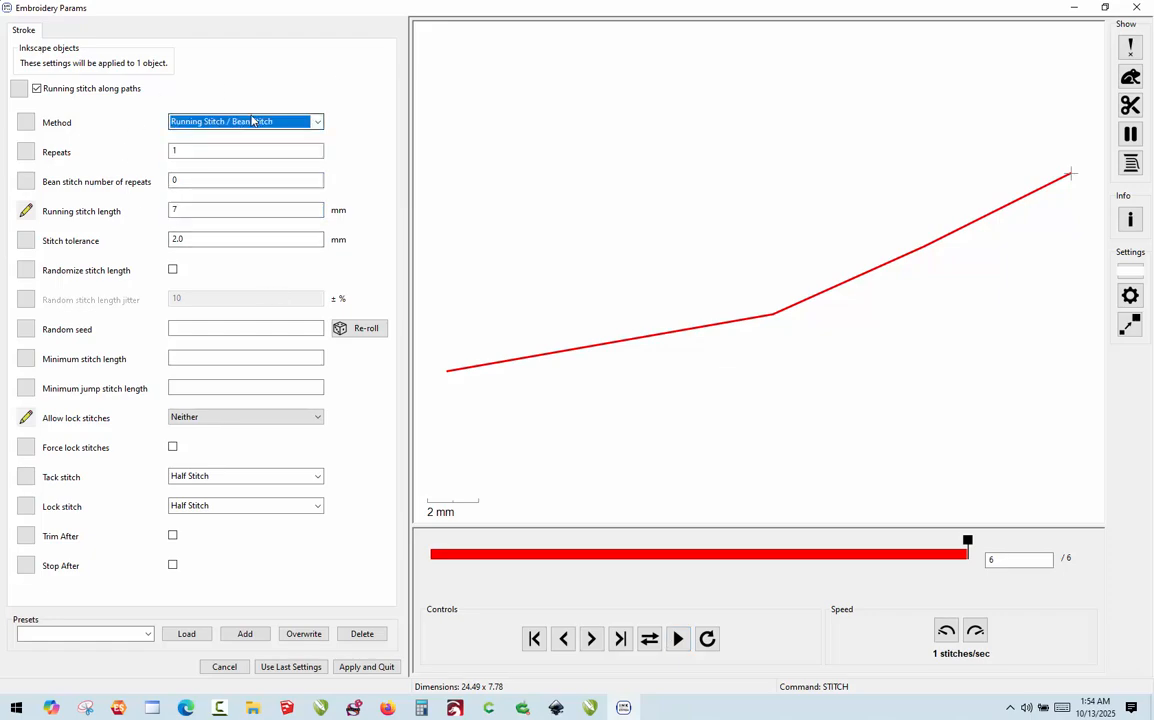
click(251, 120)
click(223, 162)
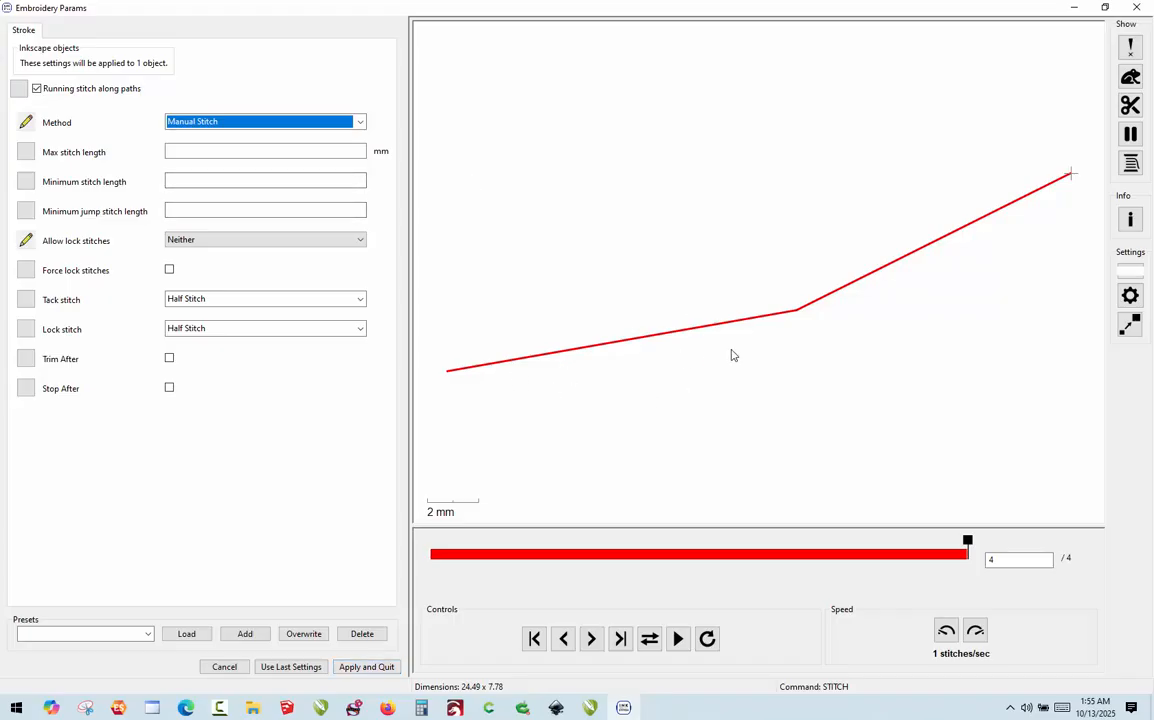
- Apply the tail-to-body stroke's parameters, and set the short connecting stroke inside the tail to Manual Stitch
click(389, 671)
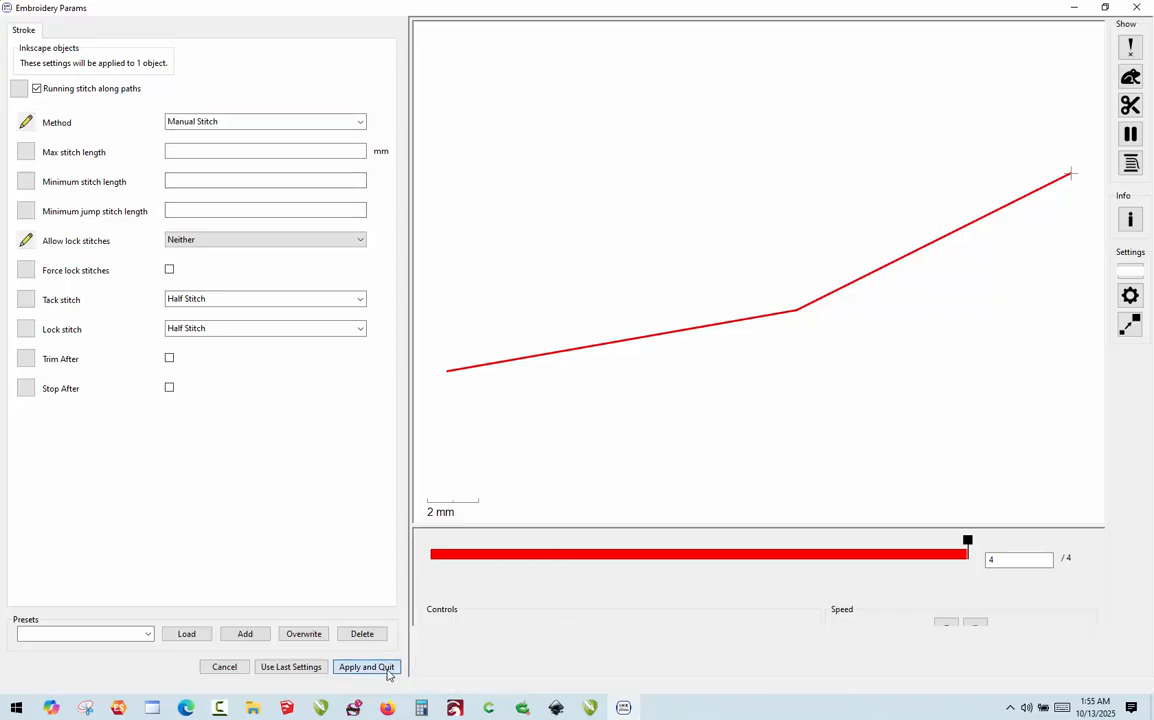
click(226, 216)
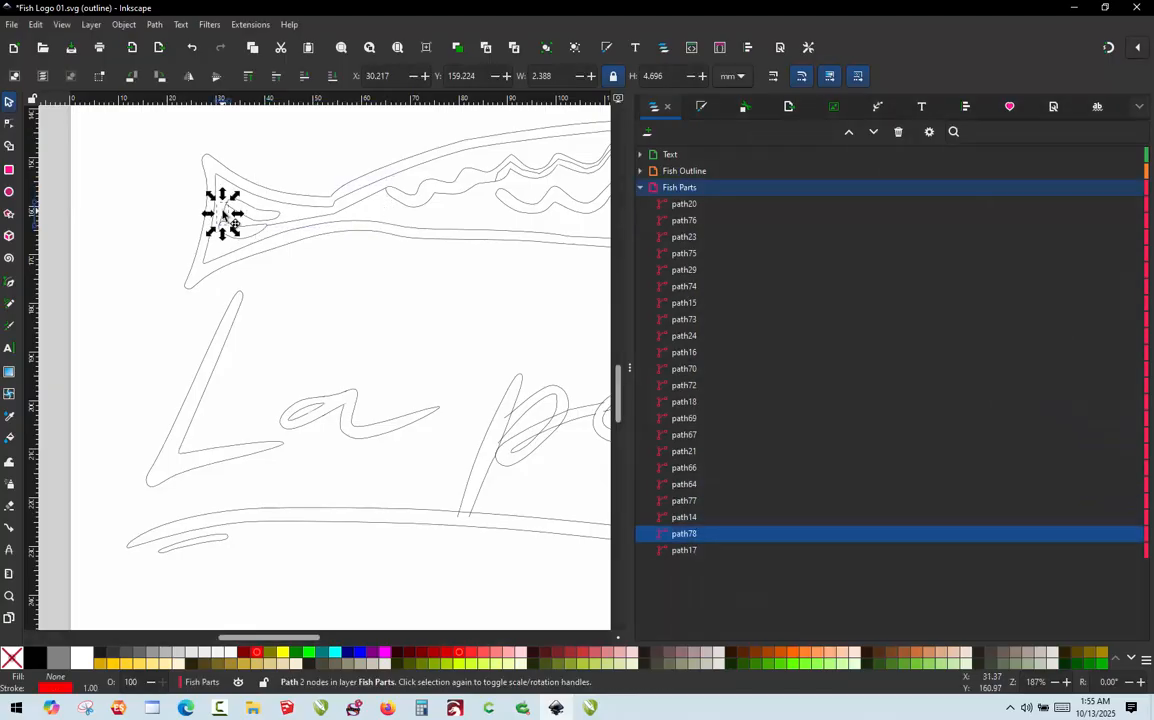
key(ctrl+alt+p)
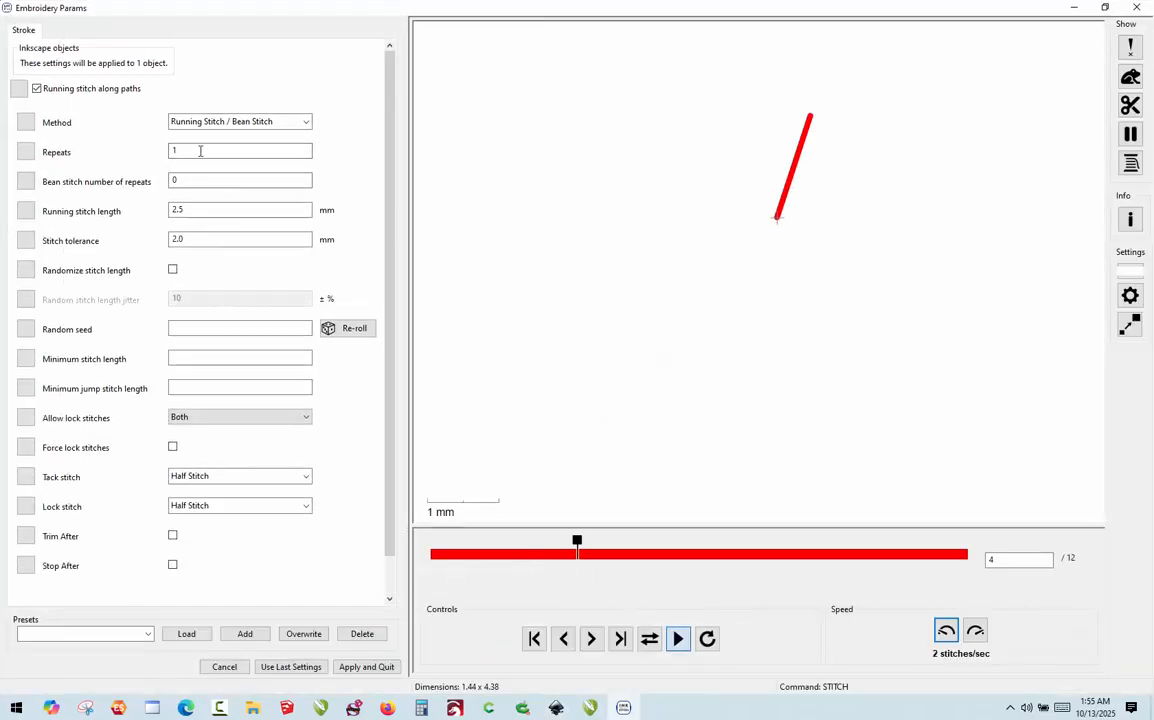
click(203, 121)
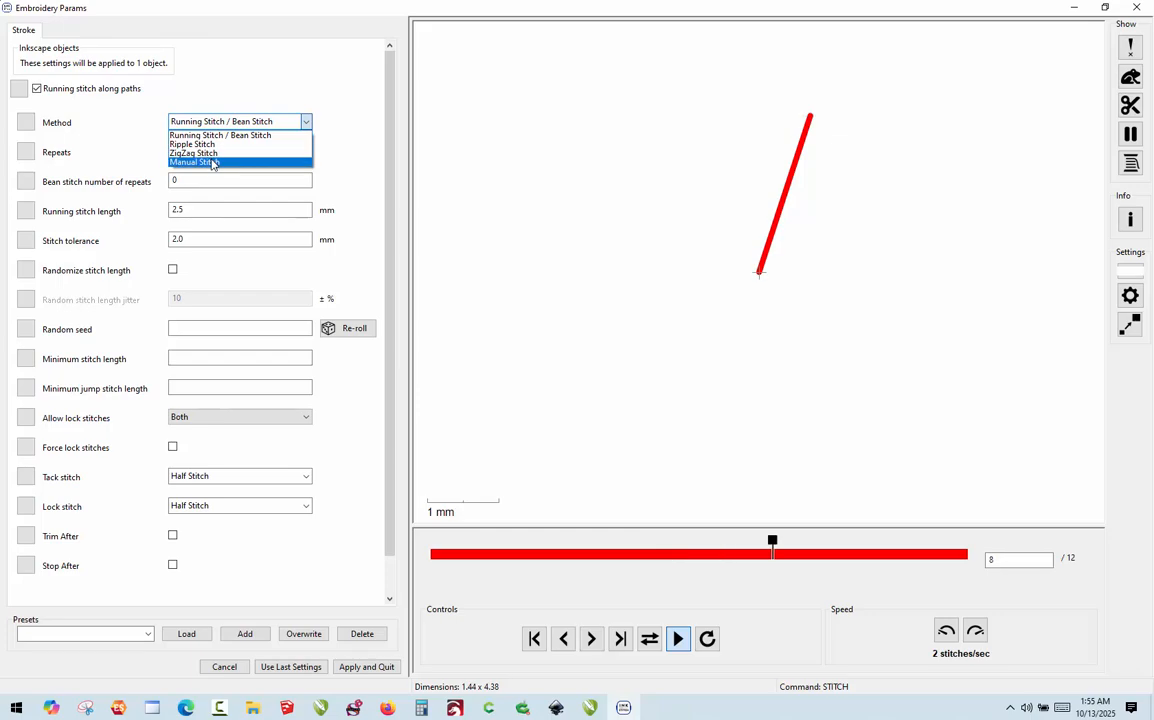
click(212, 162)
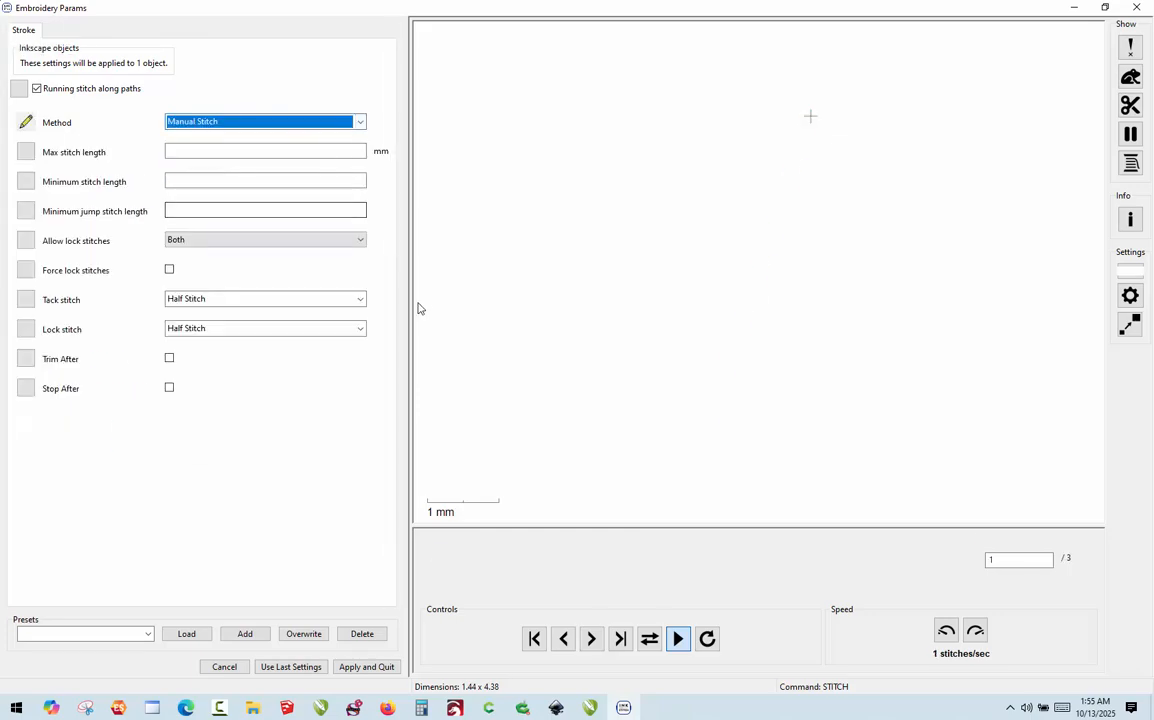
click(366, 667)
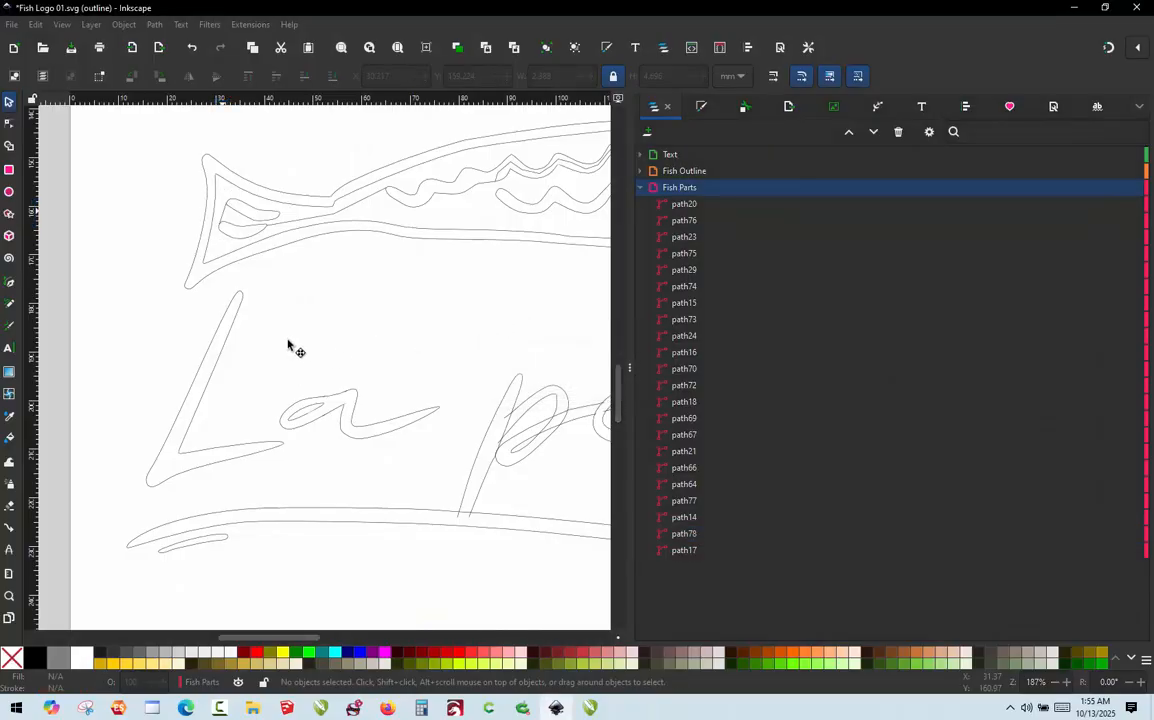
- Examine the connecting strokes from the fish's head to its tail, and check the fish's parts and outline as one selection
scroll(288, 345, down, 4)
scroll(427, 300, up, 4)
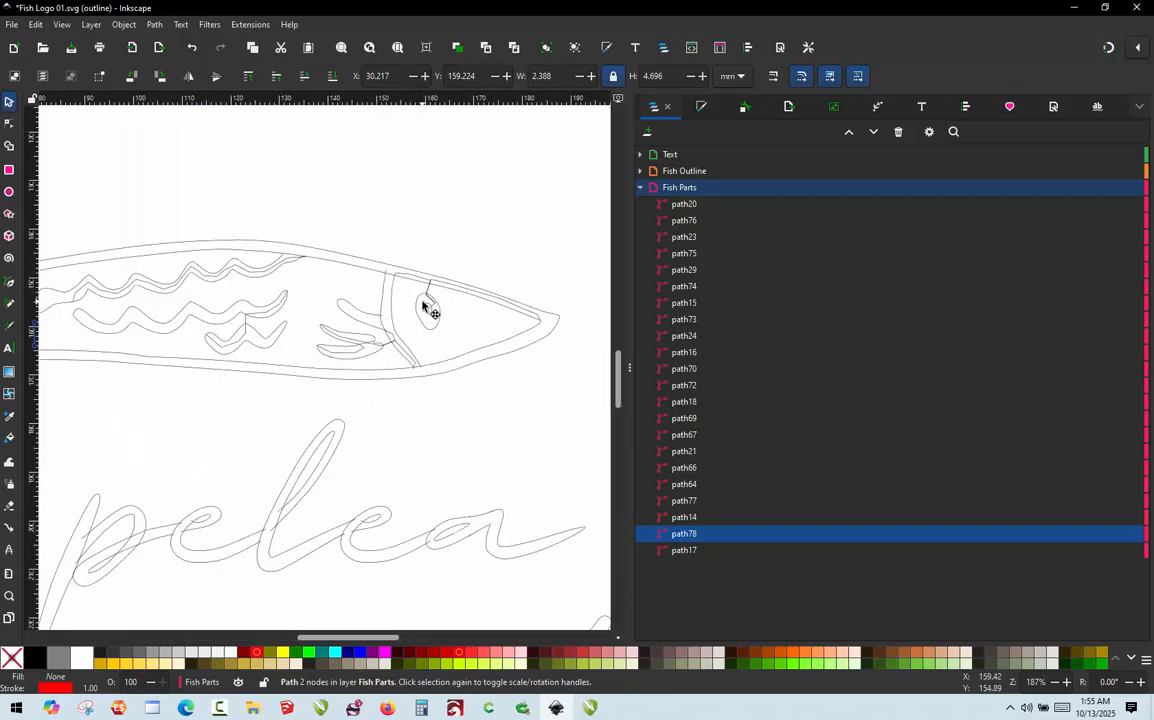
scroll(424, 307, down, 1)
scroll(358, 320, up, 2)
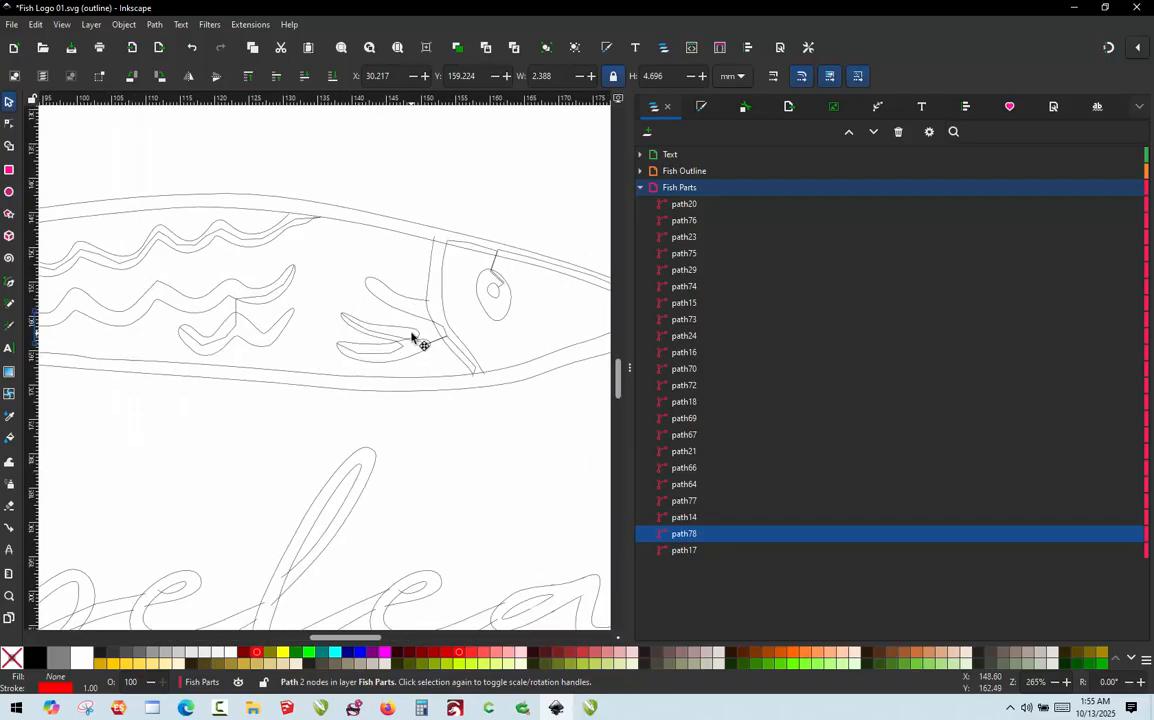
scroll(411, 336, down, 3)
click(111, 250)
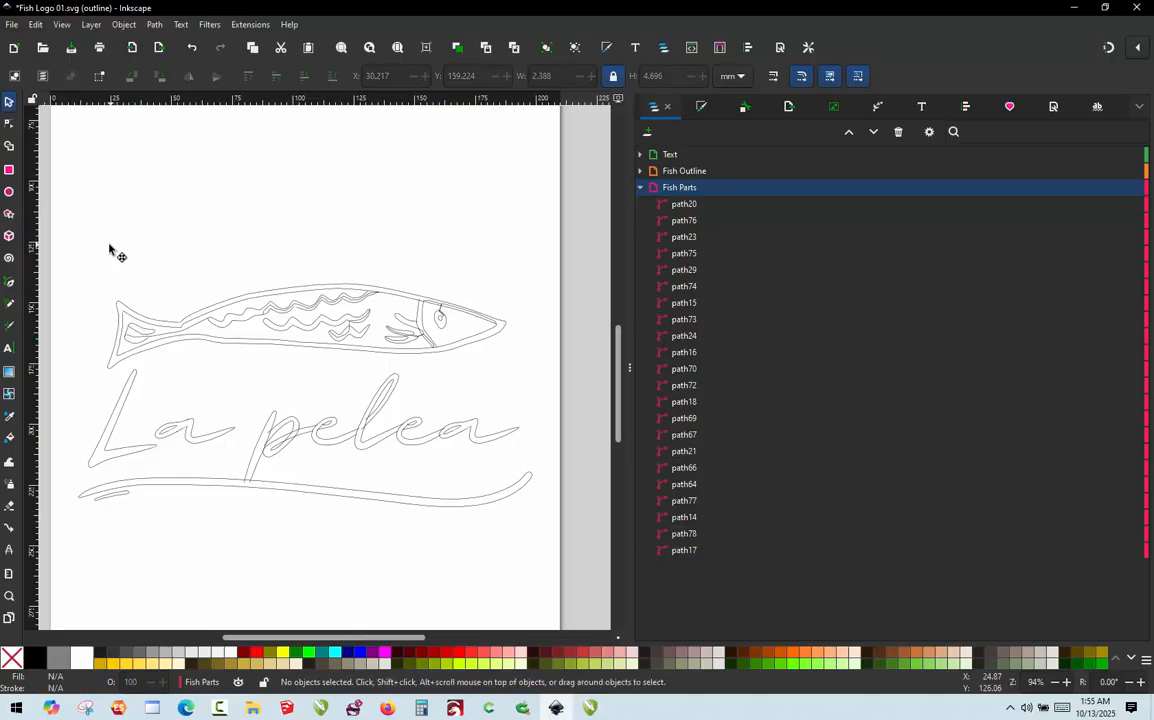
drag(90, 252, 525, 390)
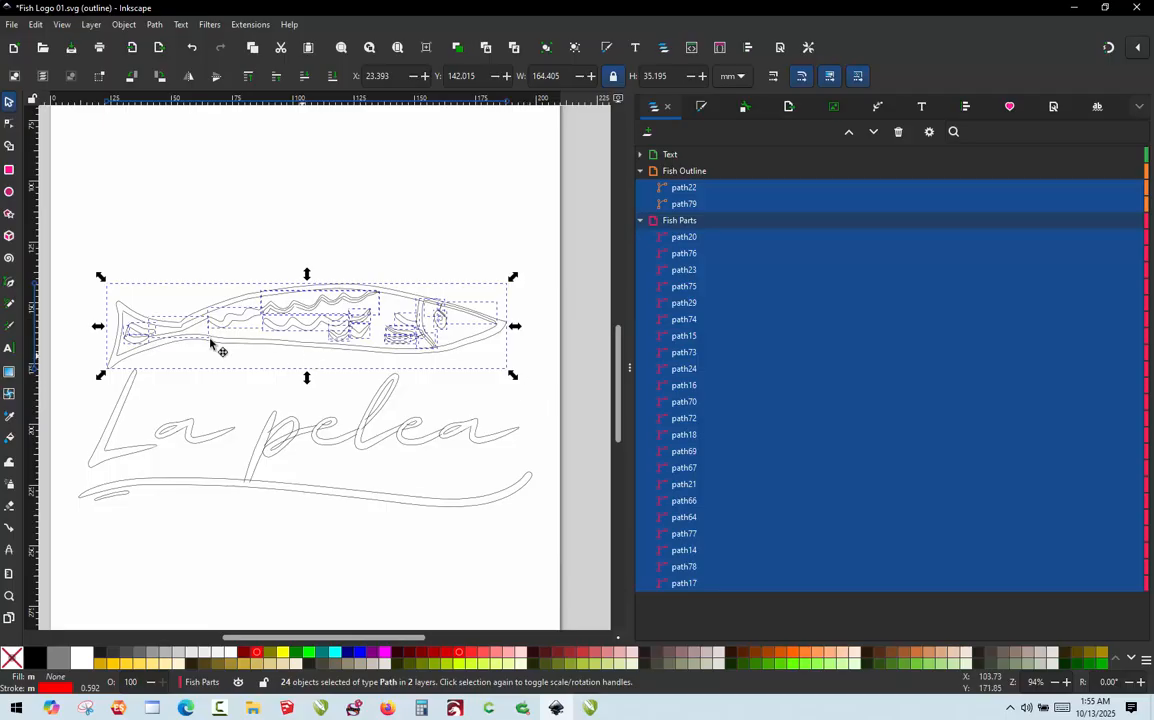
click(242, 203)
scroll(237, 278, down, 1)
scroll(160, 263, up, 1)
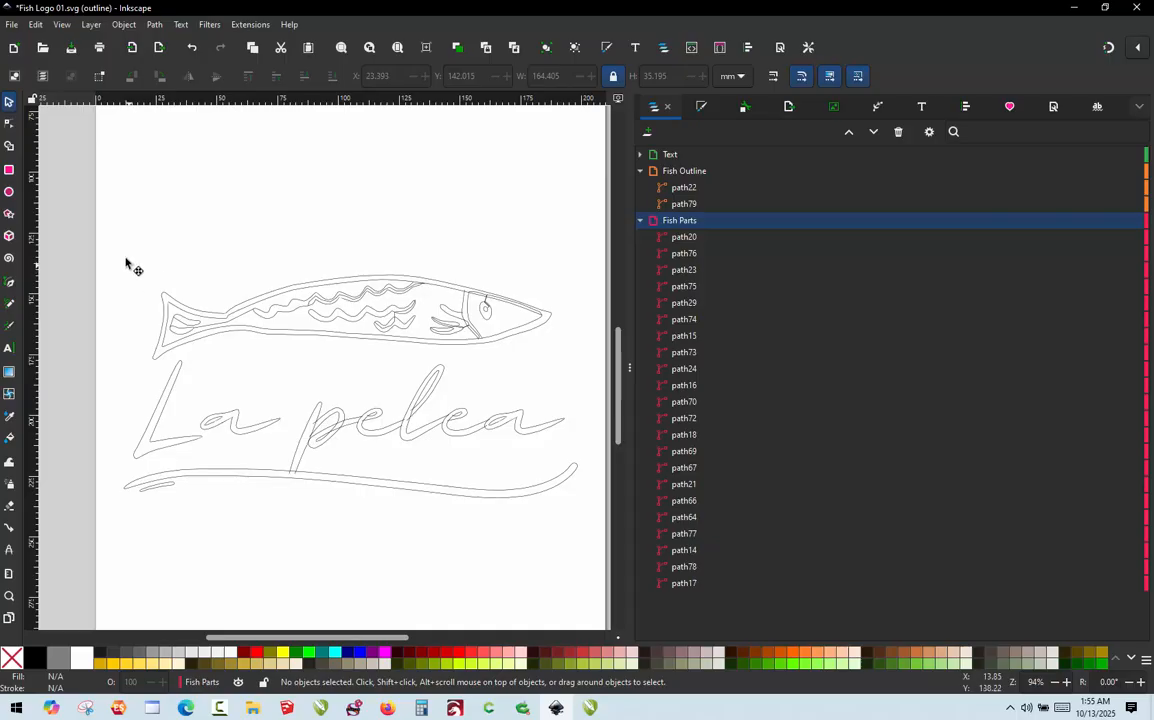
drag(125, 263, 575, 385)
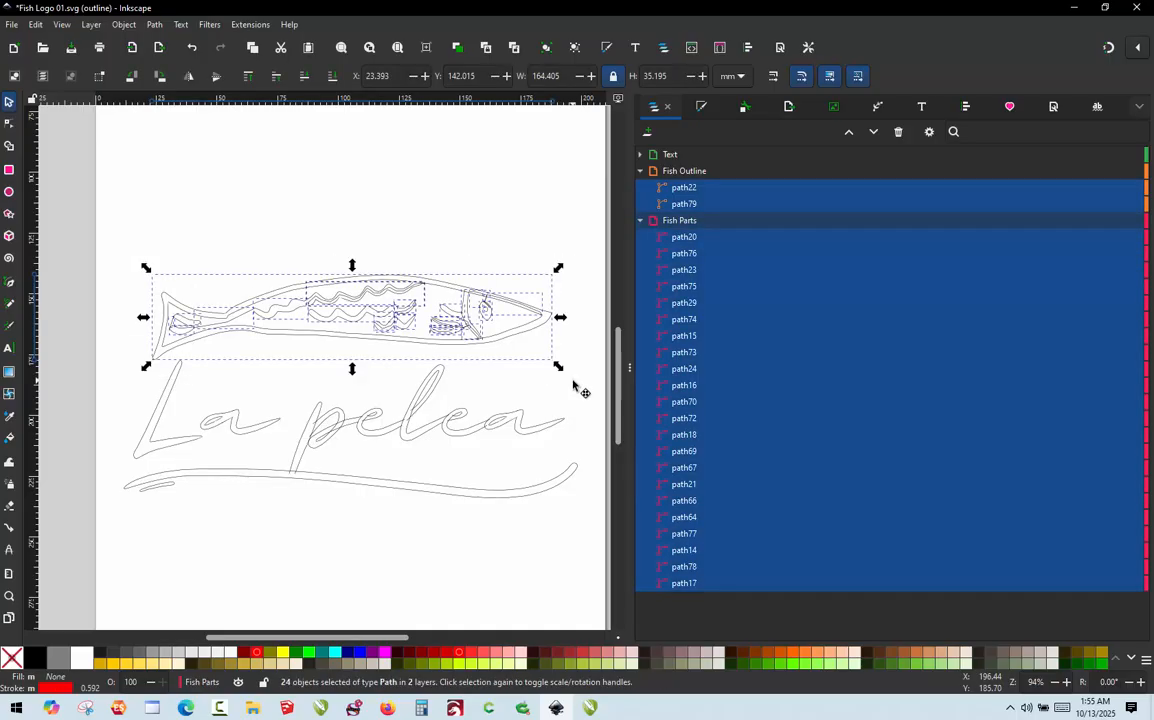
key(Escape)
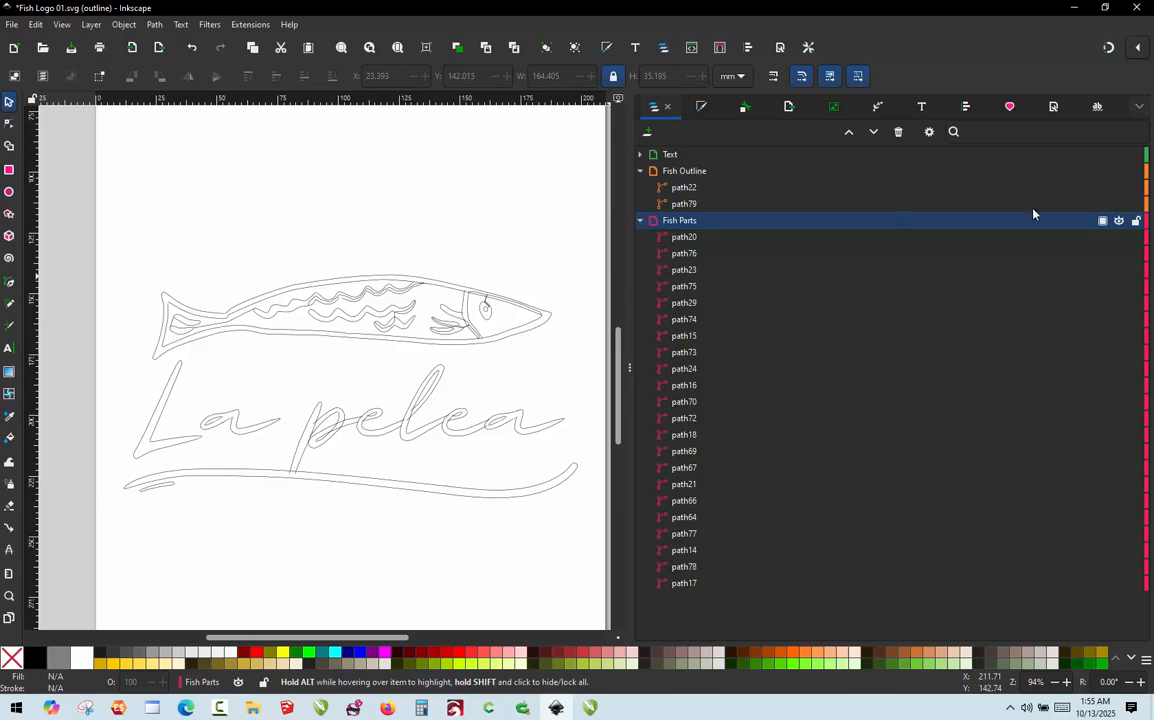
- Hide the Fish Parts and Fish Outline layers, and expand the Text layer to list its letter objects
click(1119, 221)
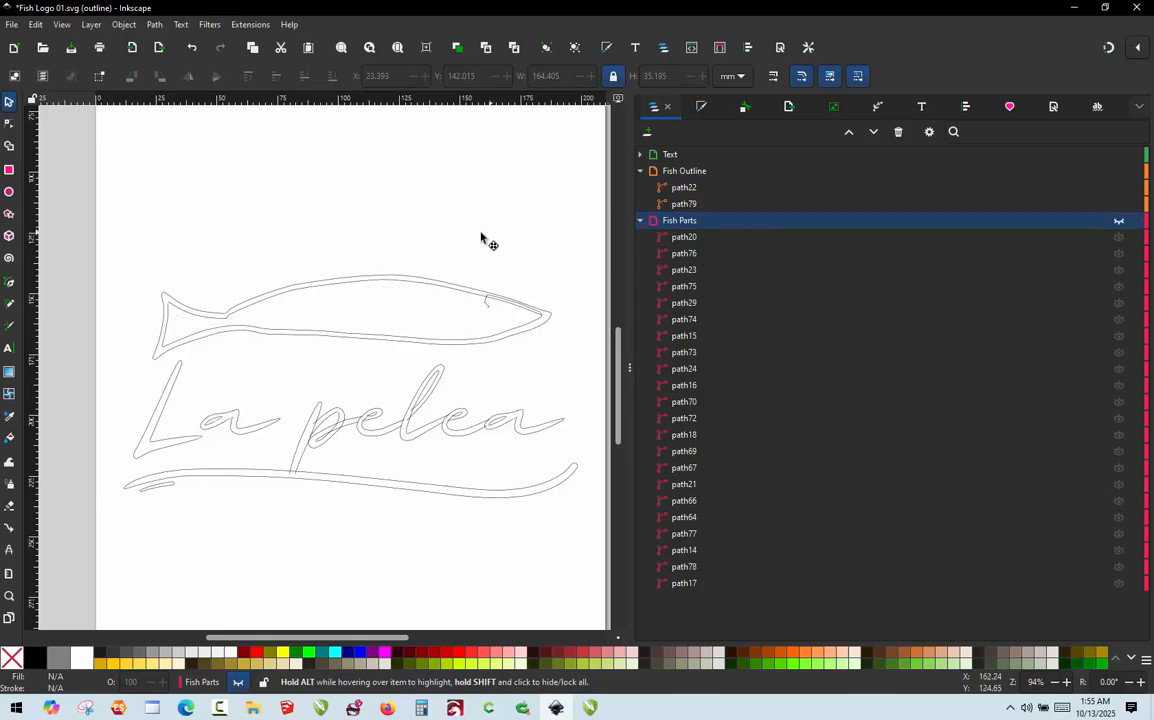
click(1119, 172)
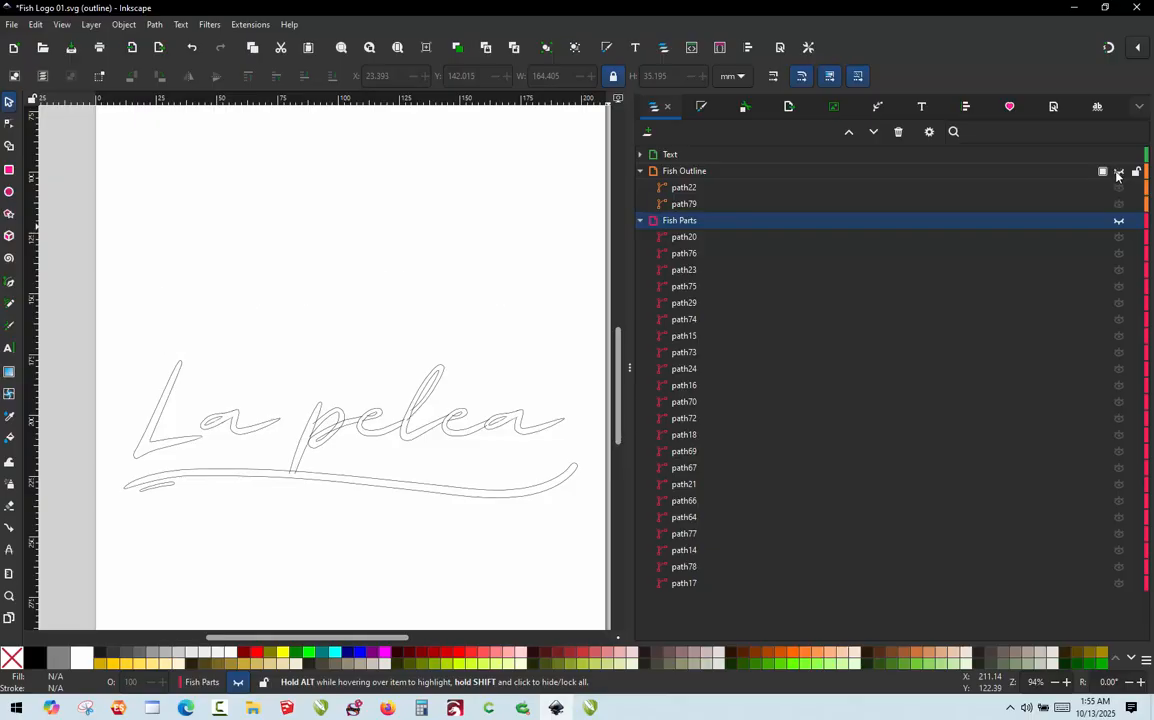
click(640, 154)
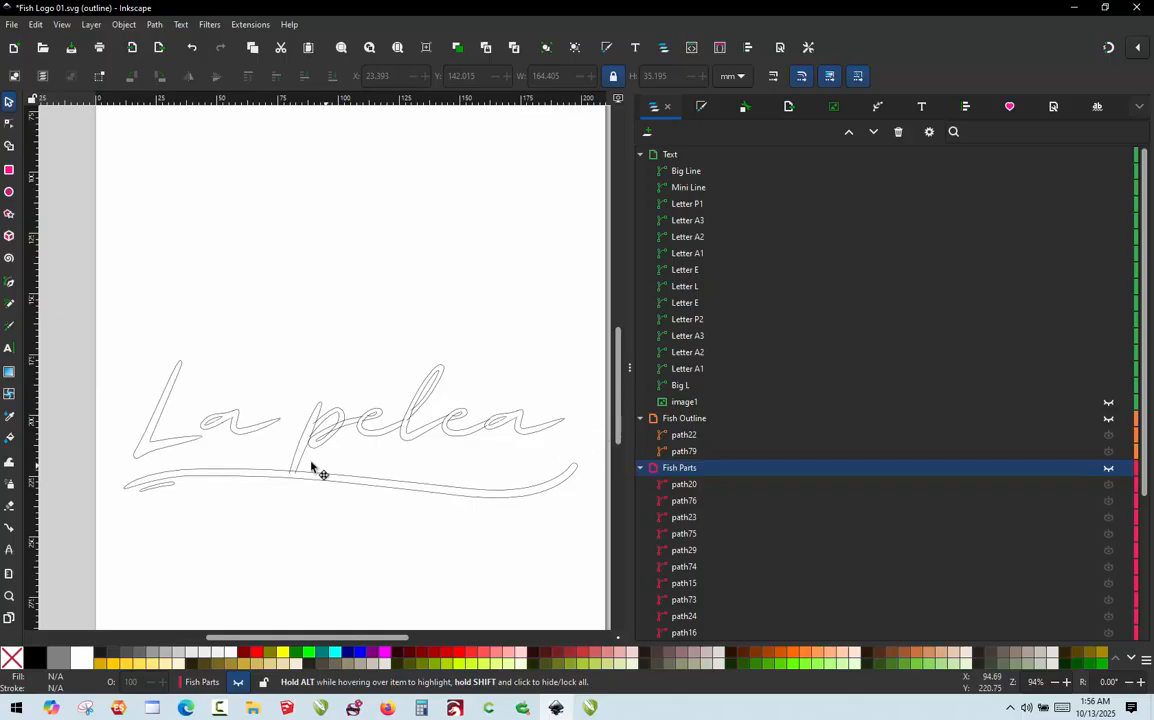
- Examine the gaps between the La pelea letters and underline, checking which objects form the L and the first a
scroll(308, 464, up, 3)
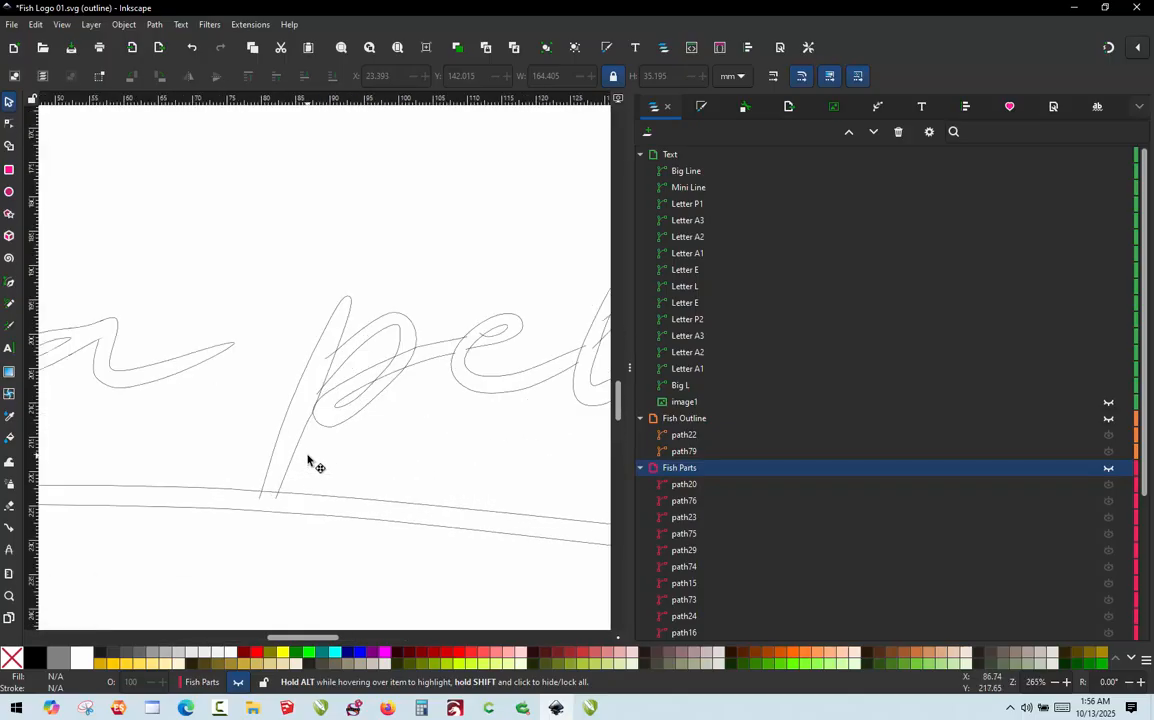
scroll(308, 464, down, 4)
scroll(318, 452, up, 2)
scroll(294, 185, down, 2)
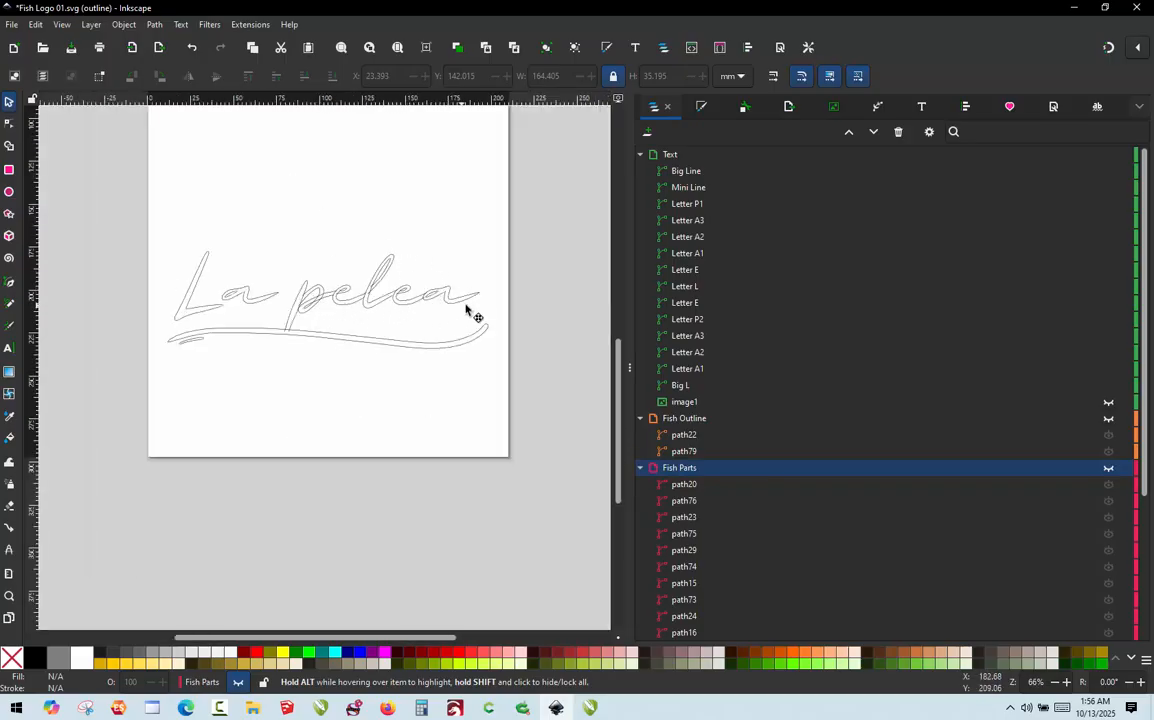
scroll(326, 302, up, 2)
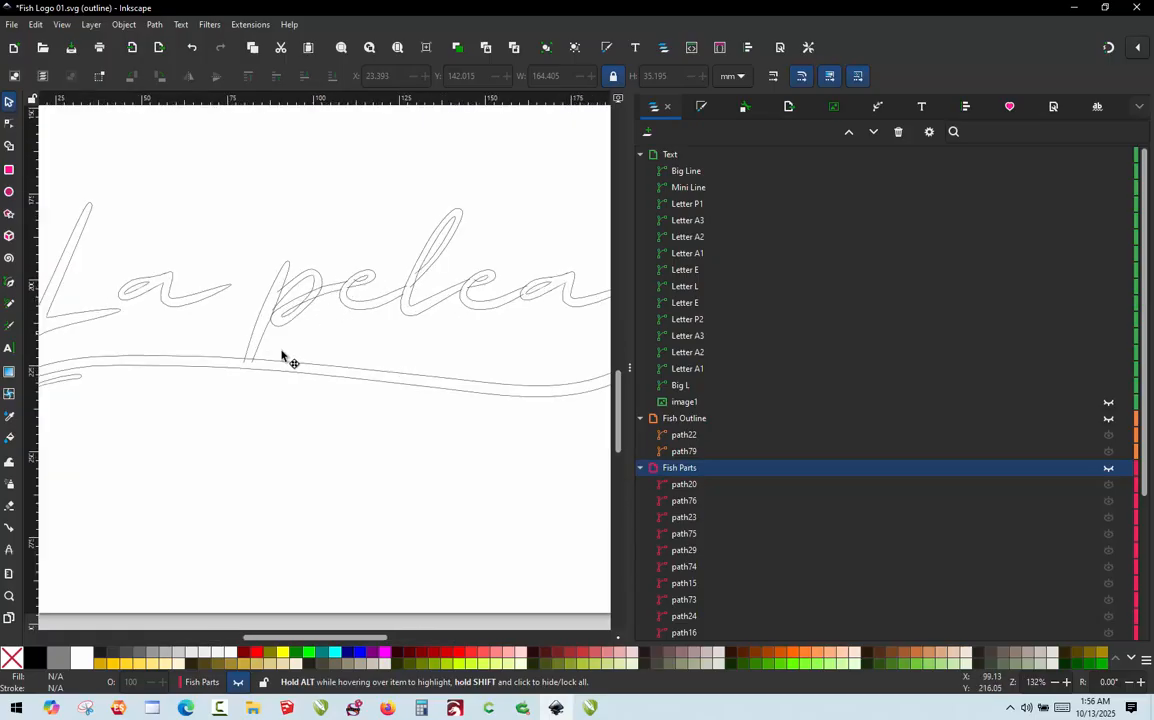
scroll(346, 319, down, 2)
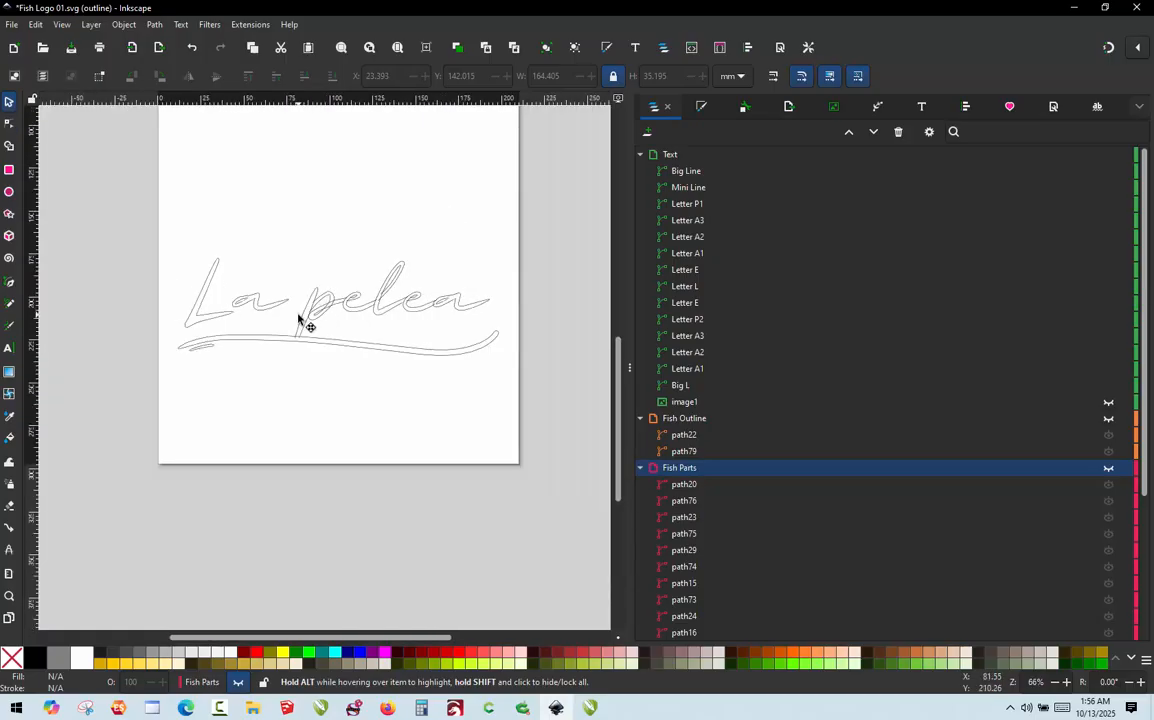
scroll(190, 331, up, 3)
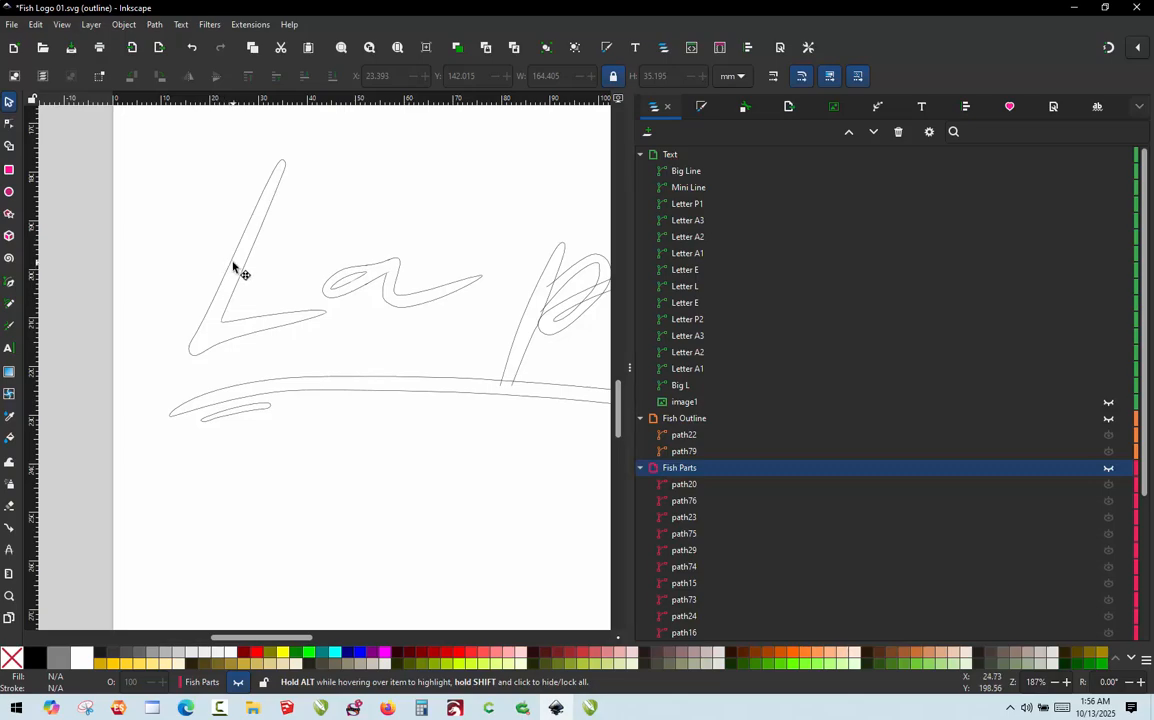
click(234, 266)
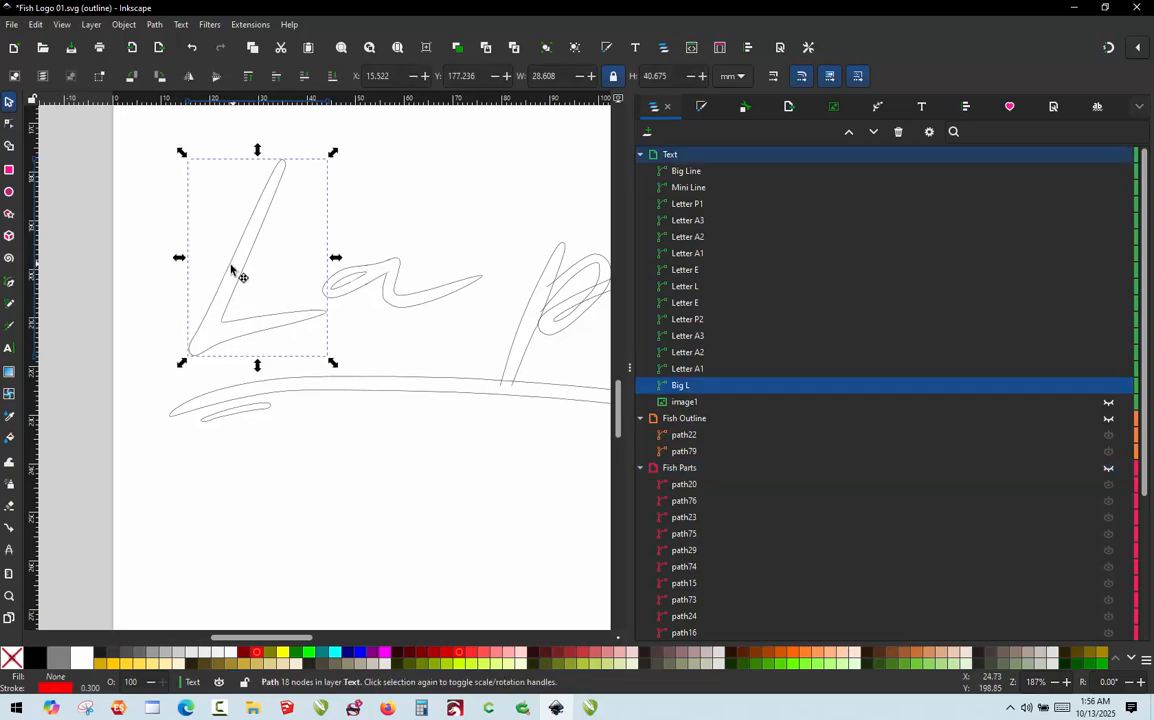
click(336, 288)
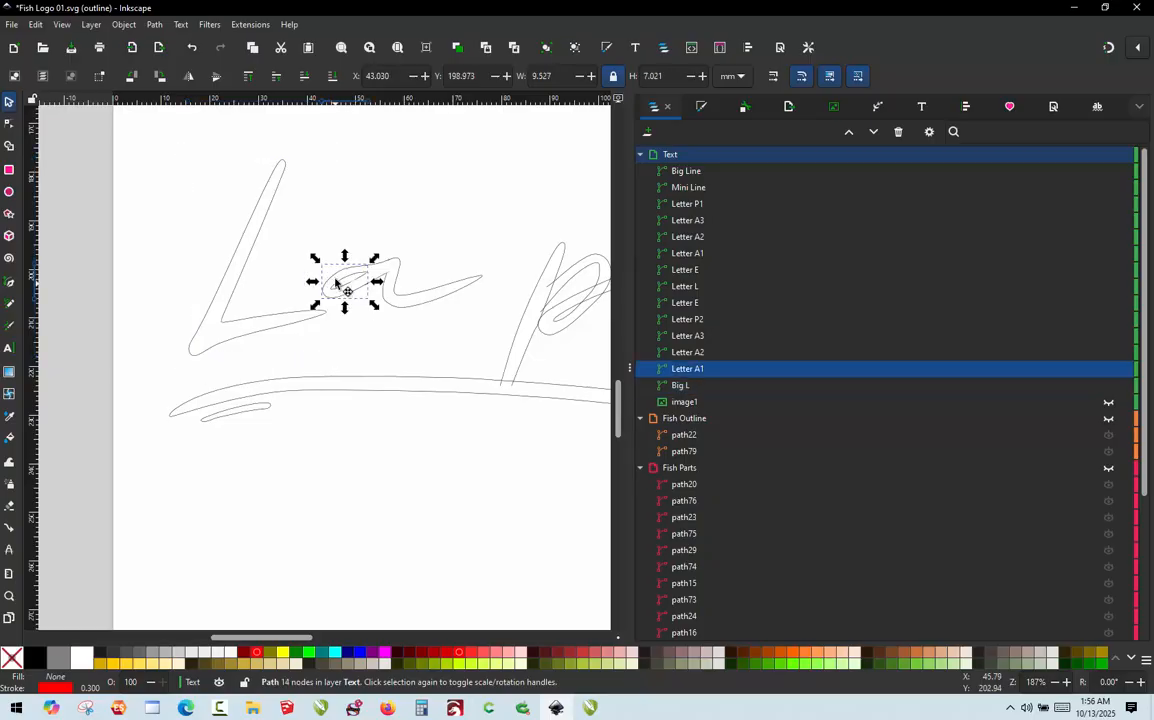
click(340, 240)
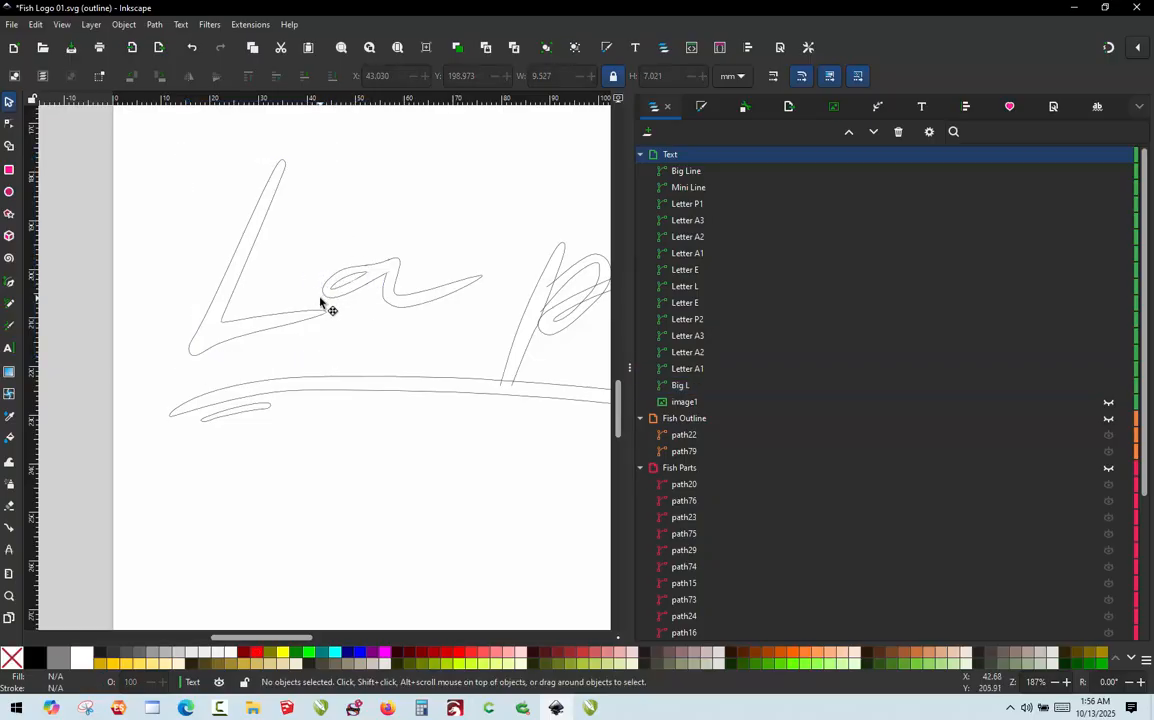
ctrl+scroll(427, 299, up, 2)
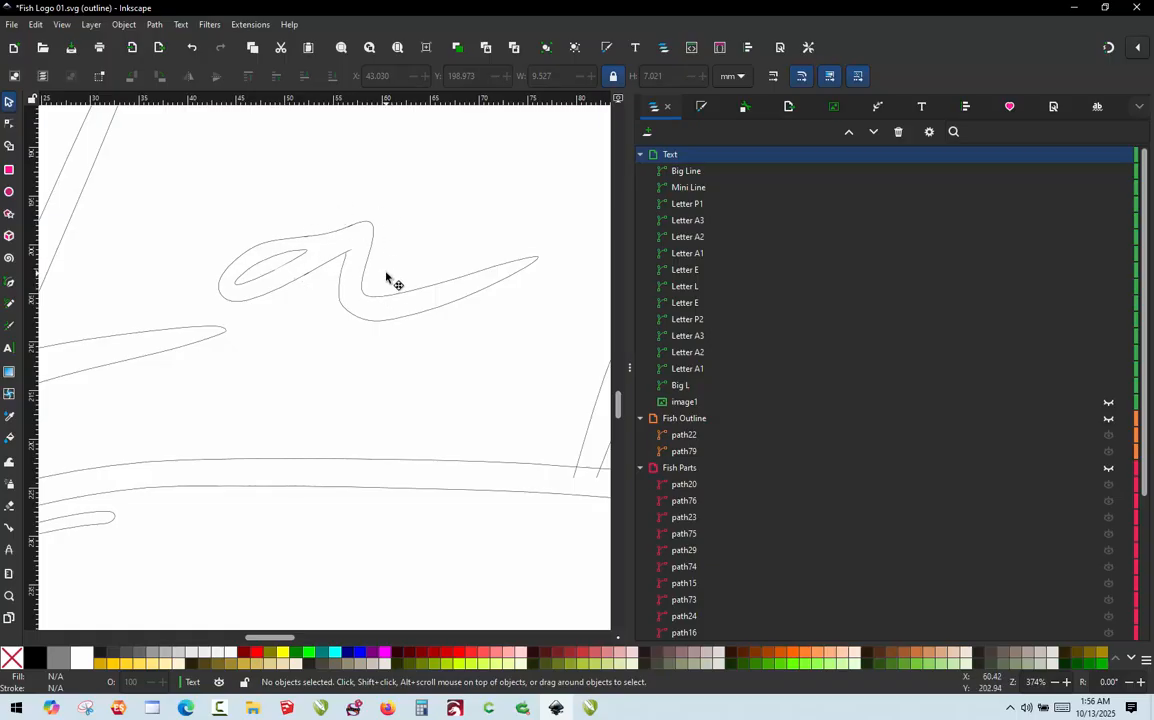
ctrl+scroll(388, 279, down, 2)
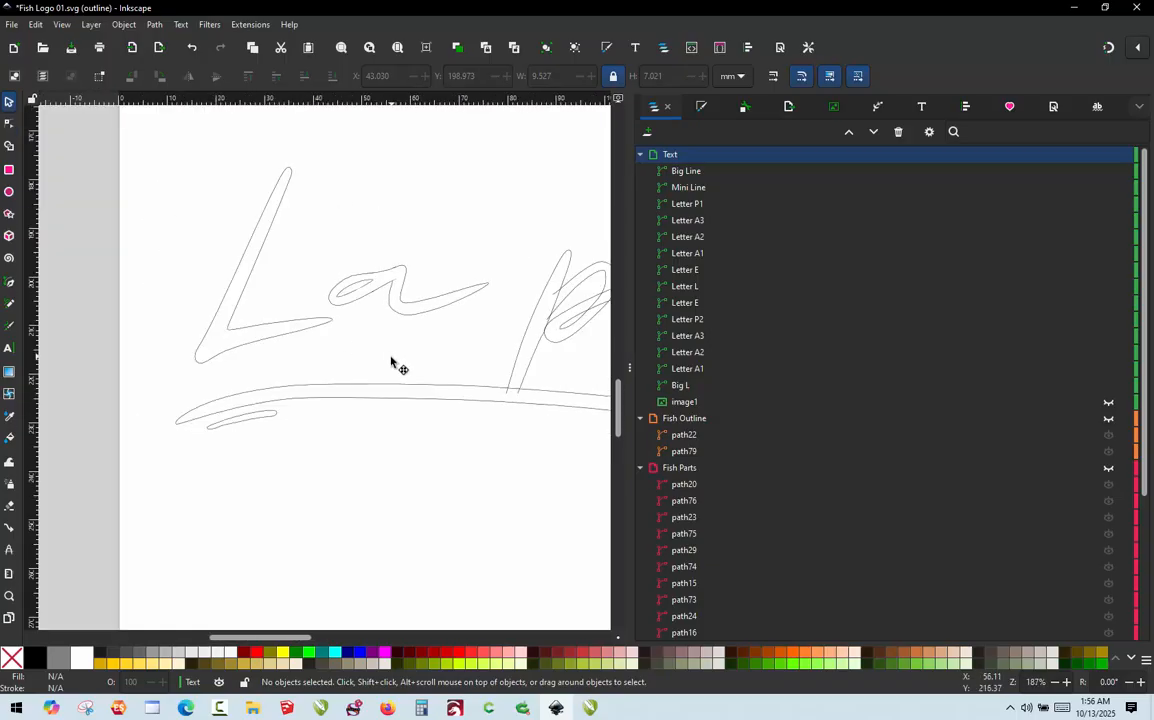
ctrl+scroll(281, 310, up, 1)
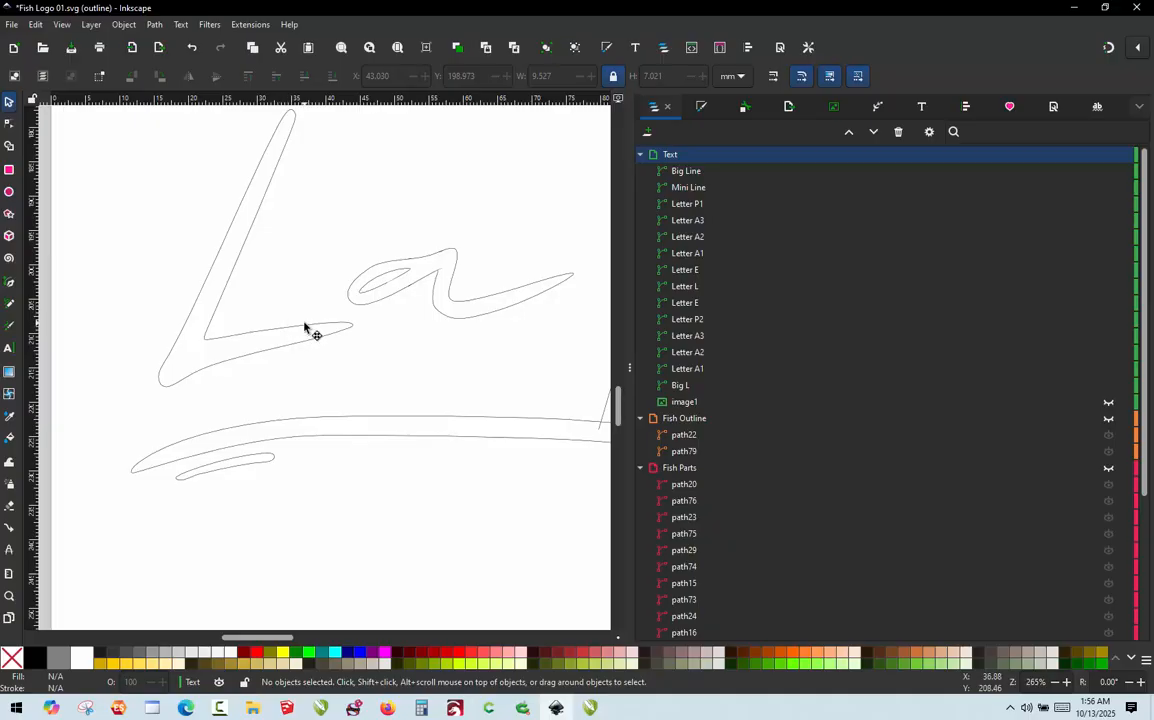
- Preview the stitch path of the Big L satin column in its embroidery parameters to check where it starts and ends
click(306, 329)
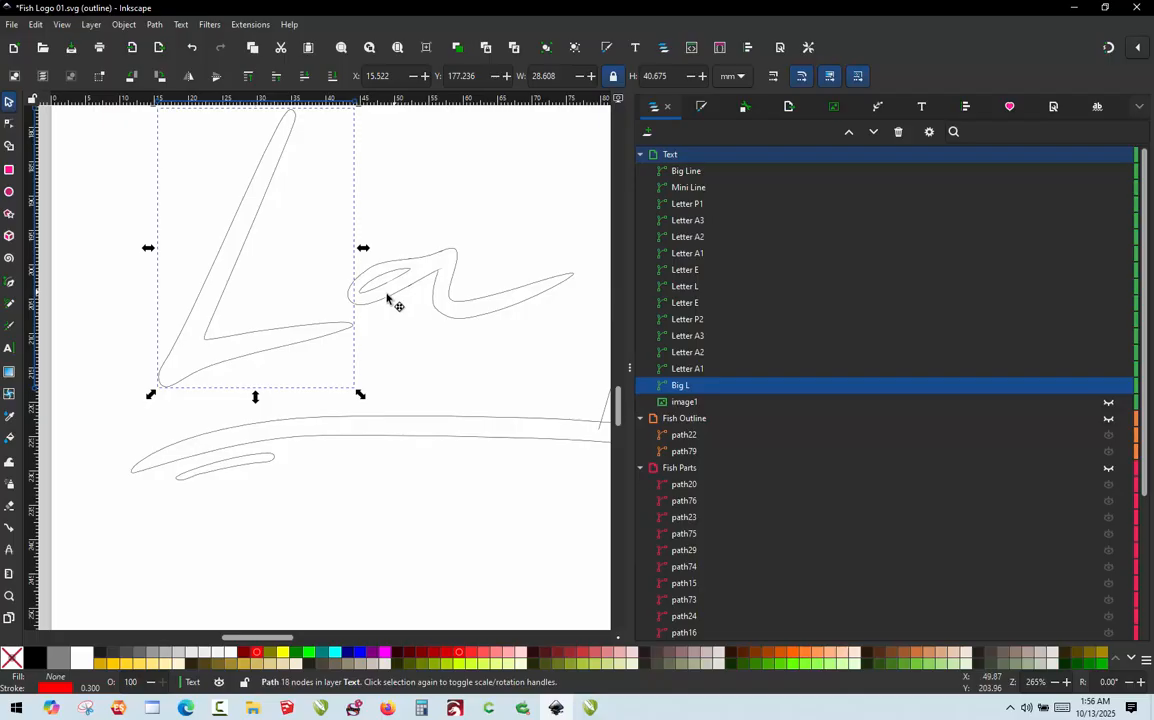
shift+click(350, 302)
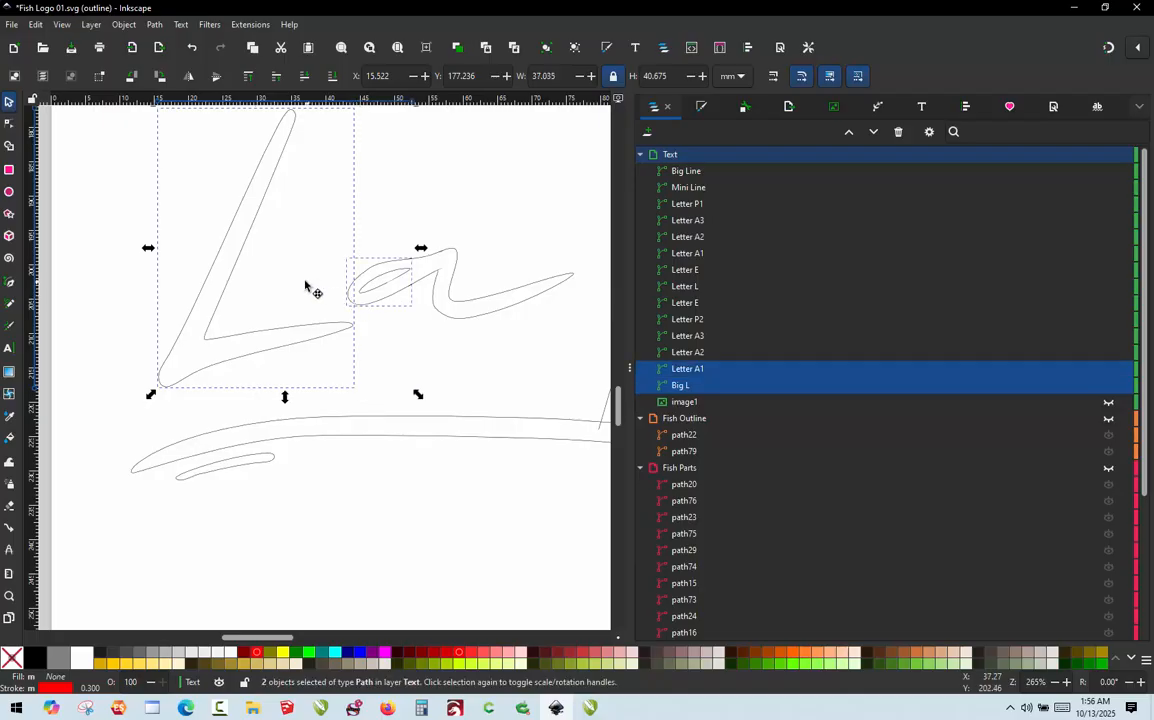
click(270, 283)
click(237, 265)
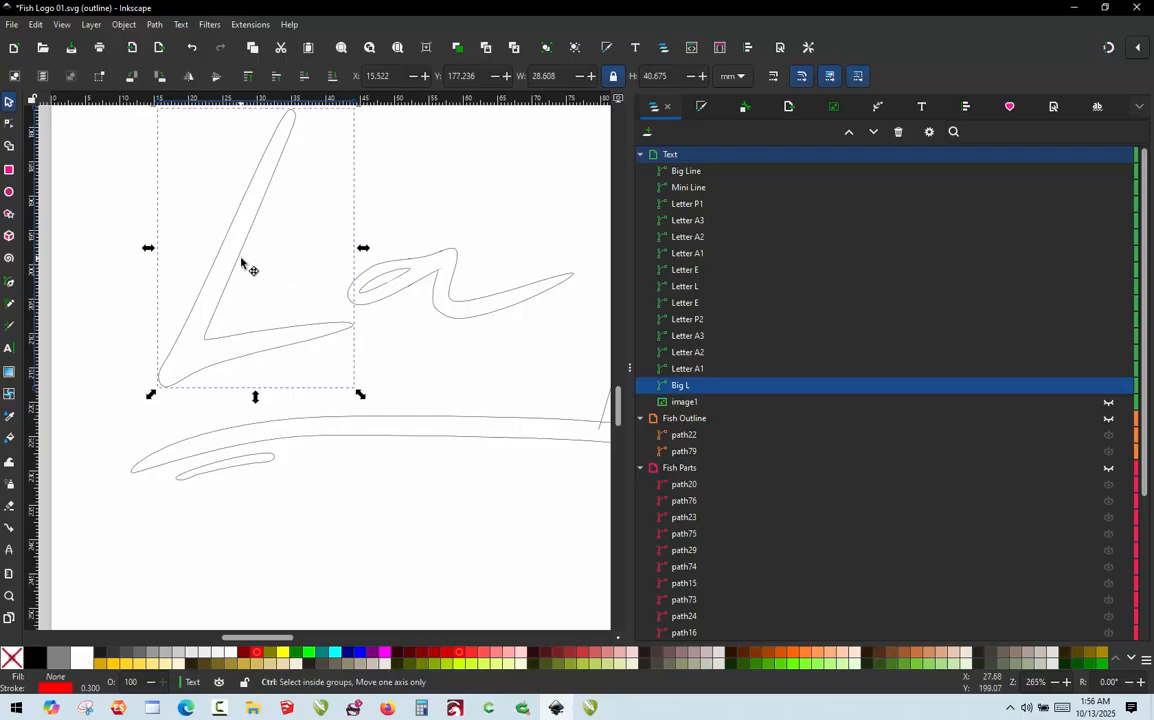
key(ctrl+s)
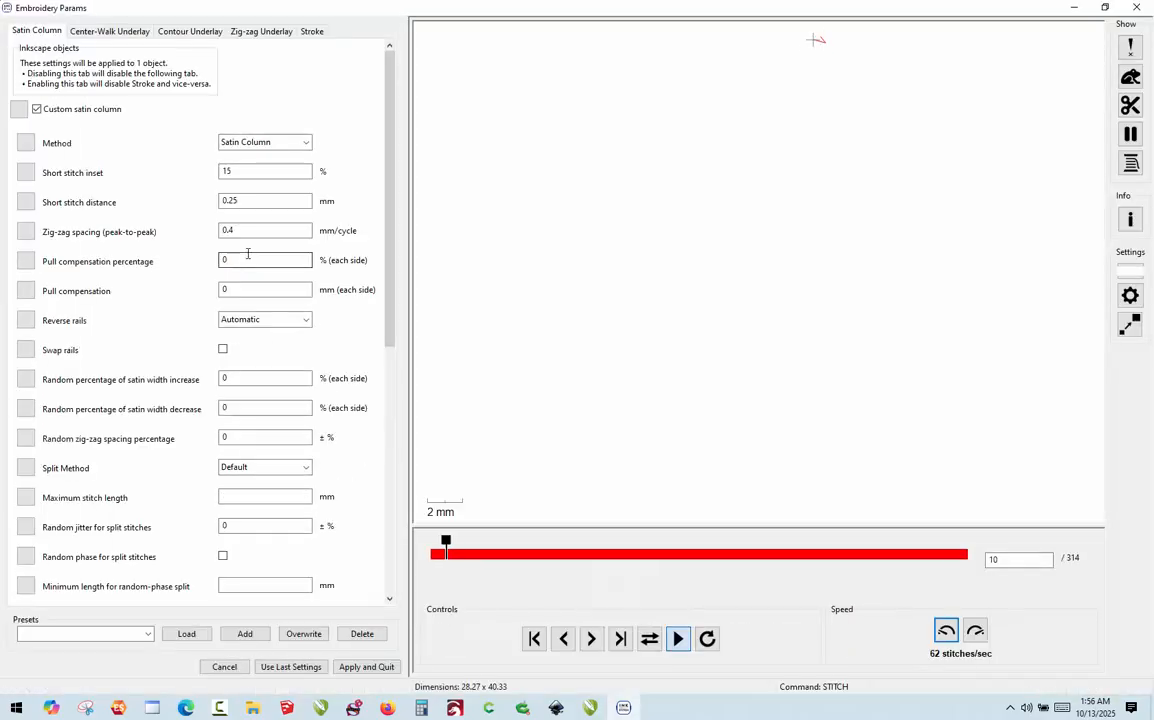
click(378, 666)
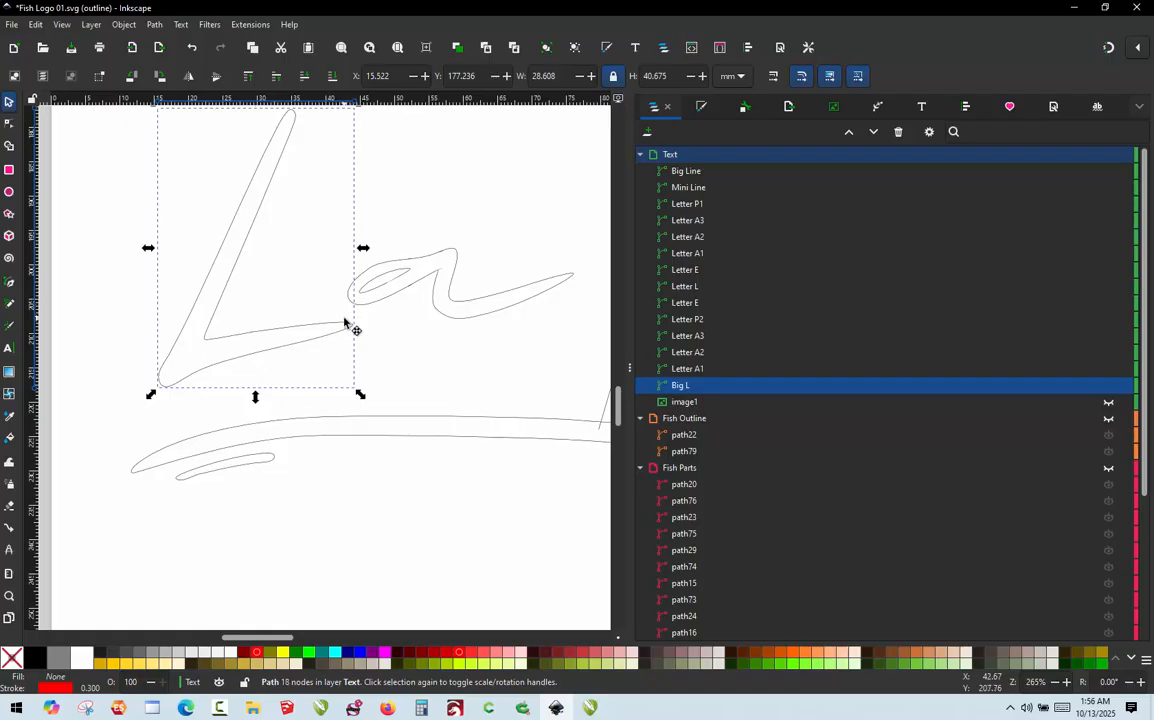
- Convert the jump between Big L and Letter A1 to a connecting stroke, keeping the 2.00 mm minimum jump length
click(339, 325)
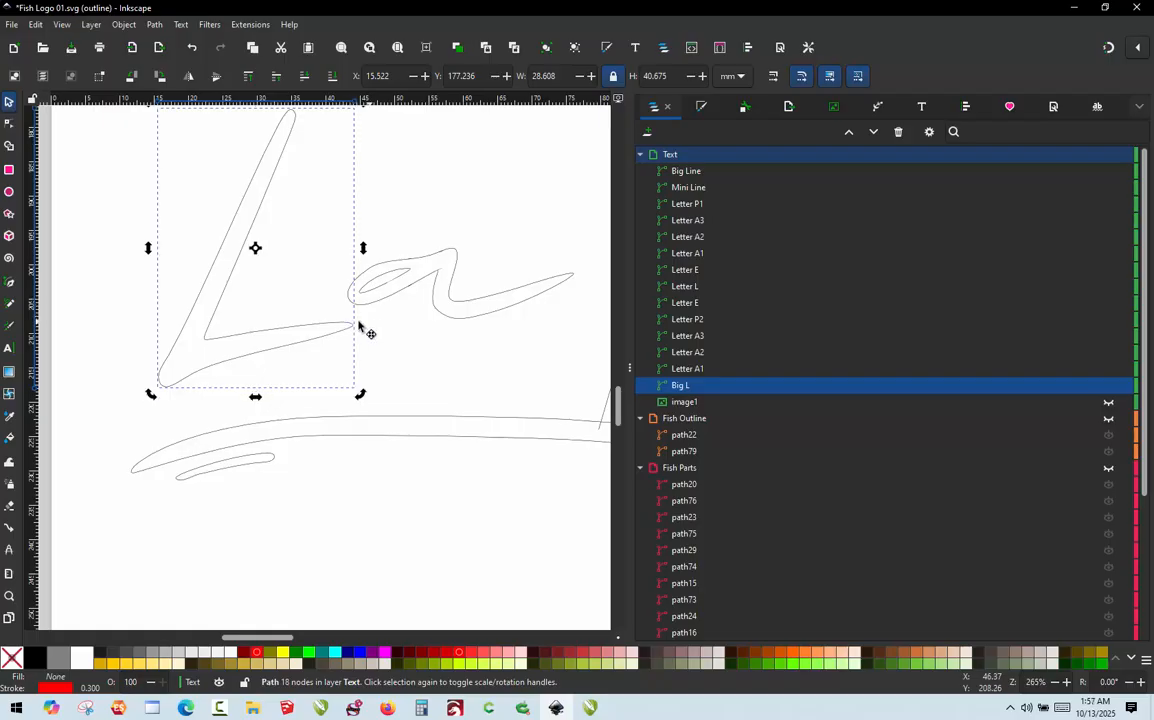
click(359, 323)
click(350, 323)
shift+click(359, 311)
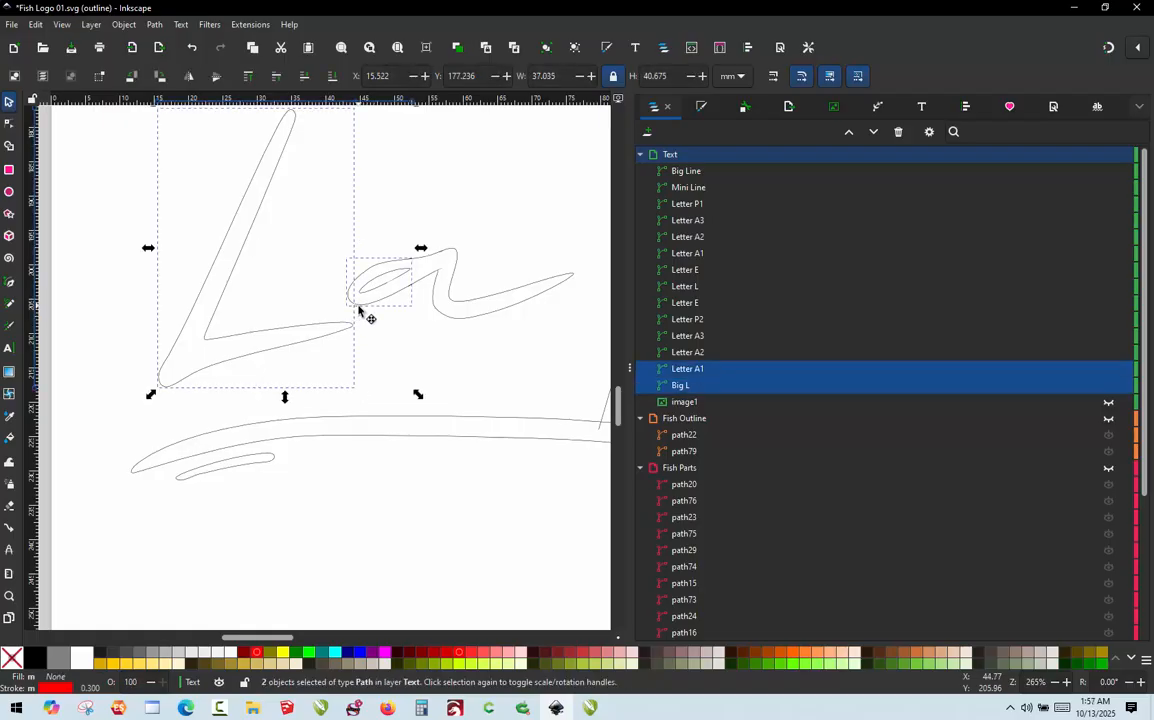
key(ctrl+alt+j)
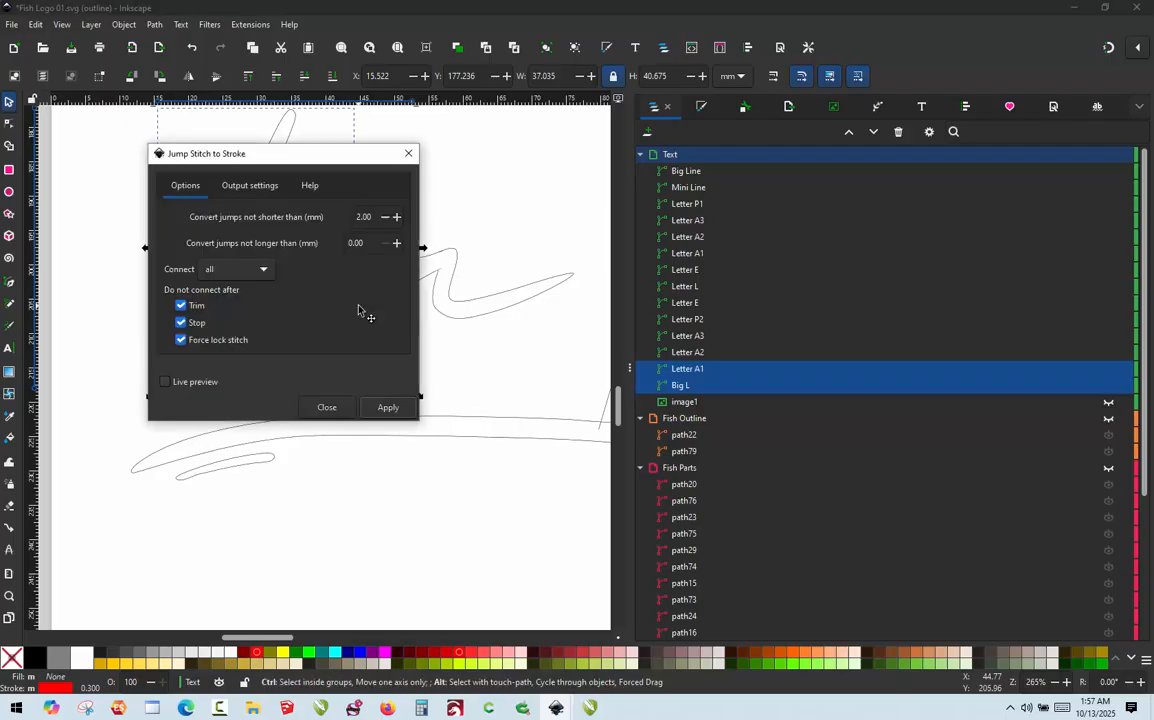
click(376, 406)
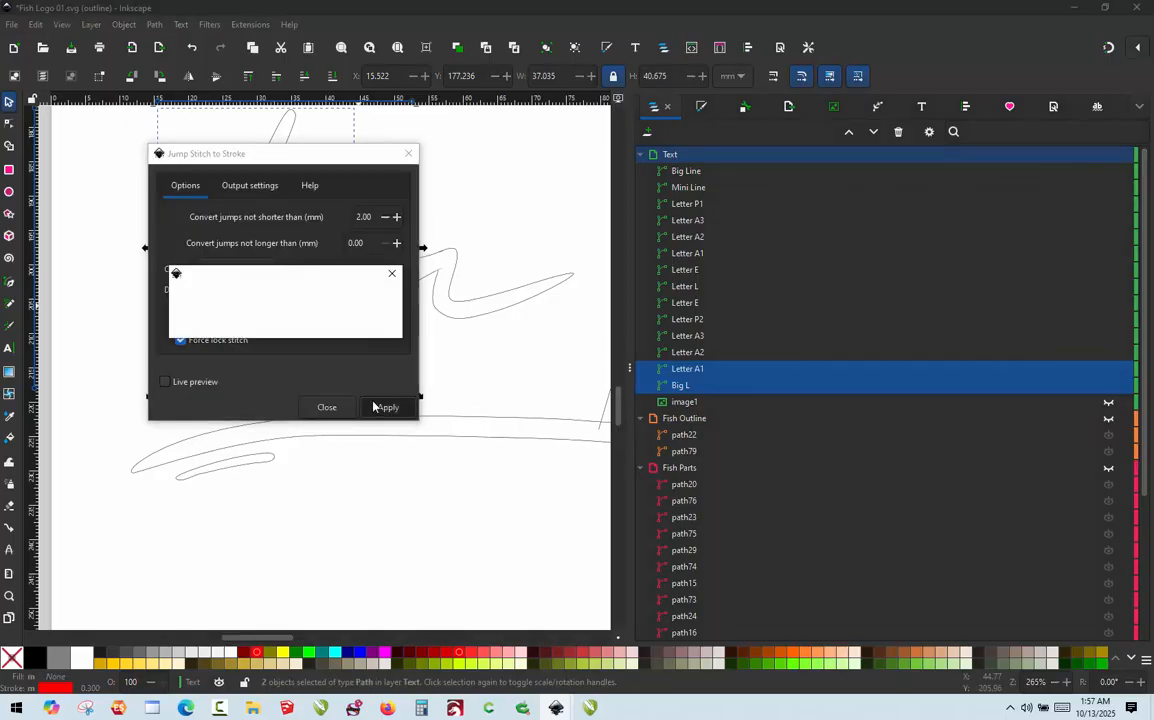
click(408, 154)
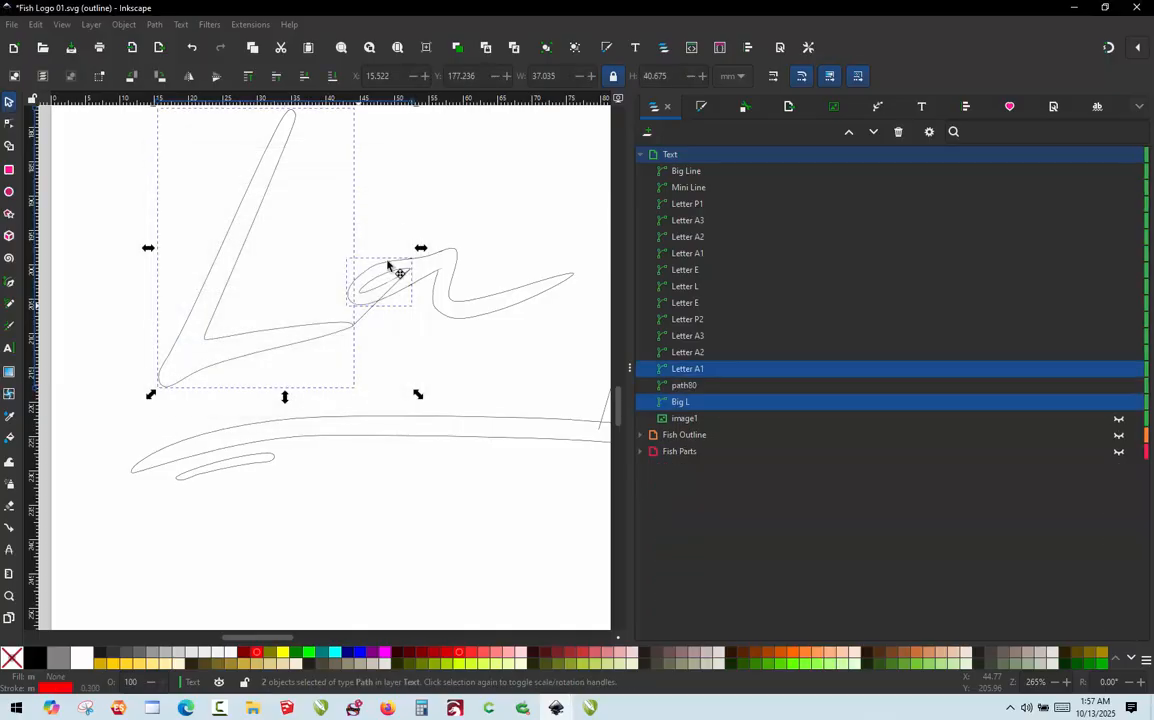
- Move Letter A1 aside to examine where the new connecting stroke ends, and undo the move
click(386, 328)
scroll(390, 300, up, 3)
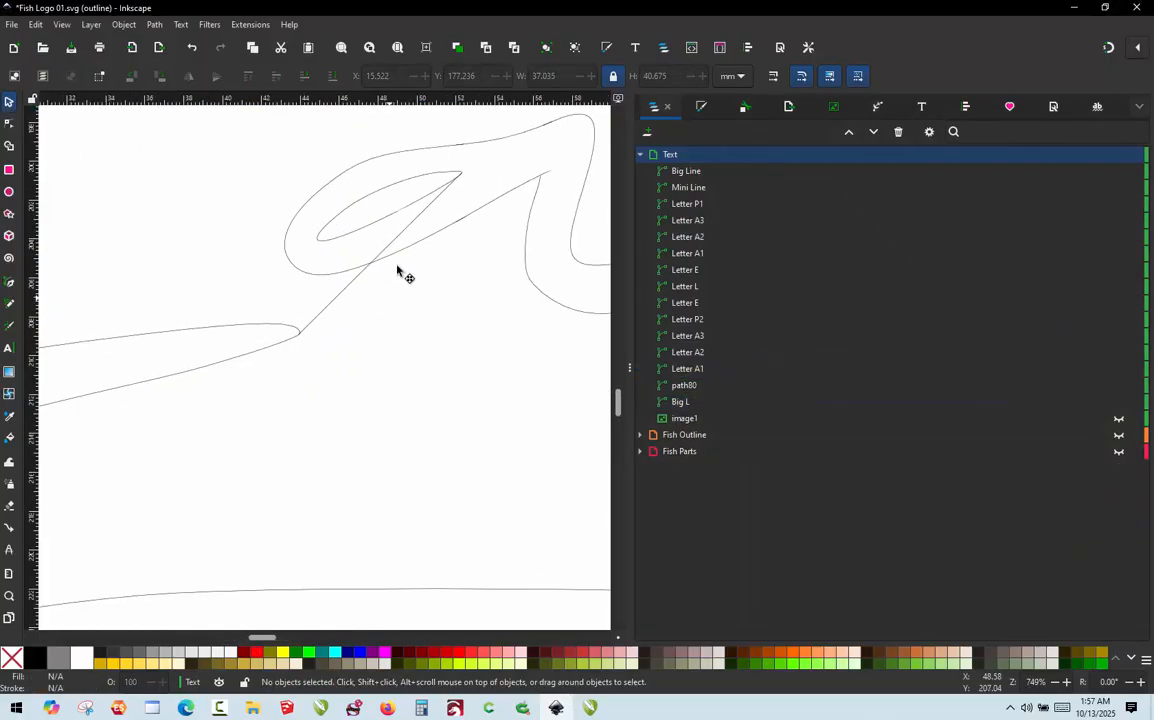
click(412, 208)
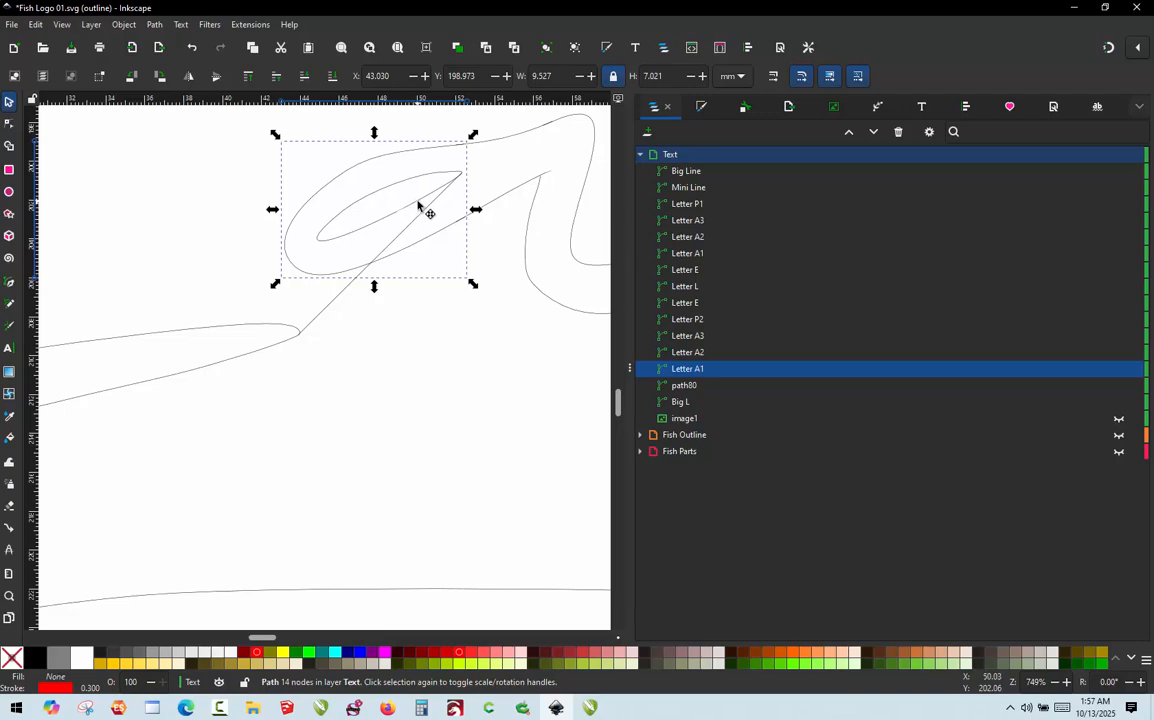
drag(418, 204, 343, 228)
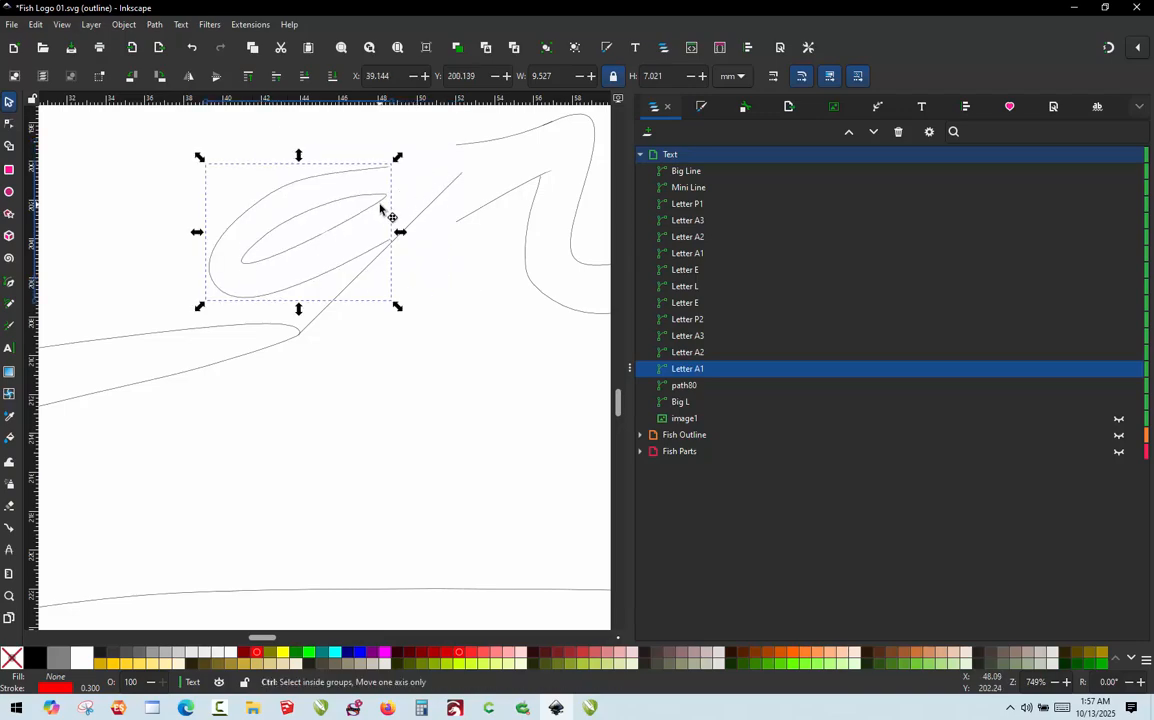
key(ctrl+z)
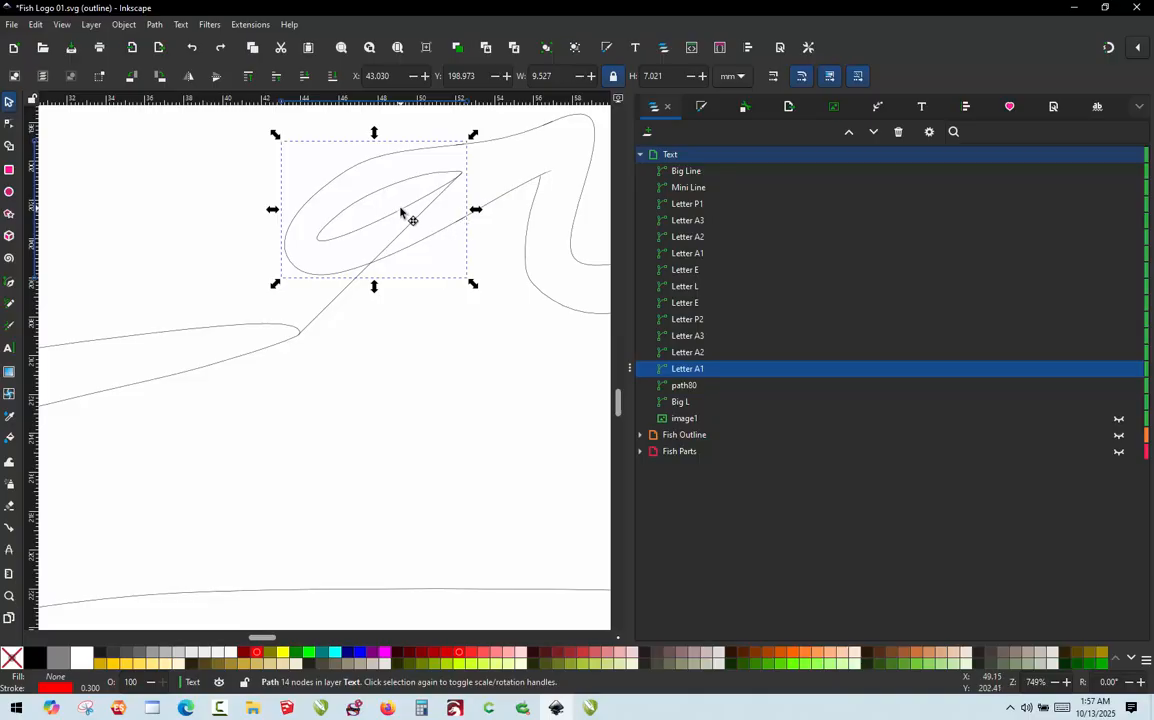
- Turn off Swap rails and set Reverse rails to Automatic for the Letter A1 satin column, and apply the parameters
key(ctrl+alt+c)
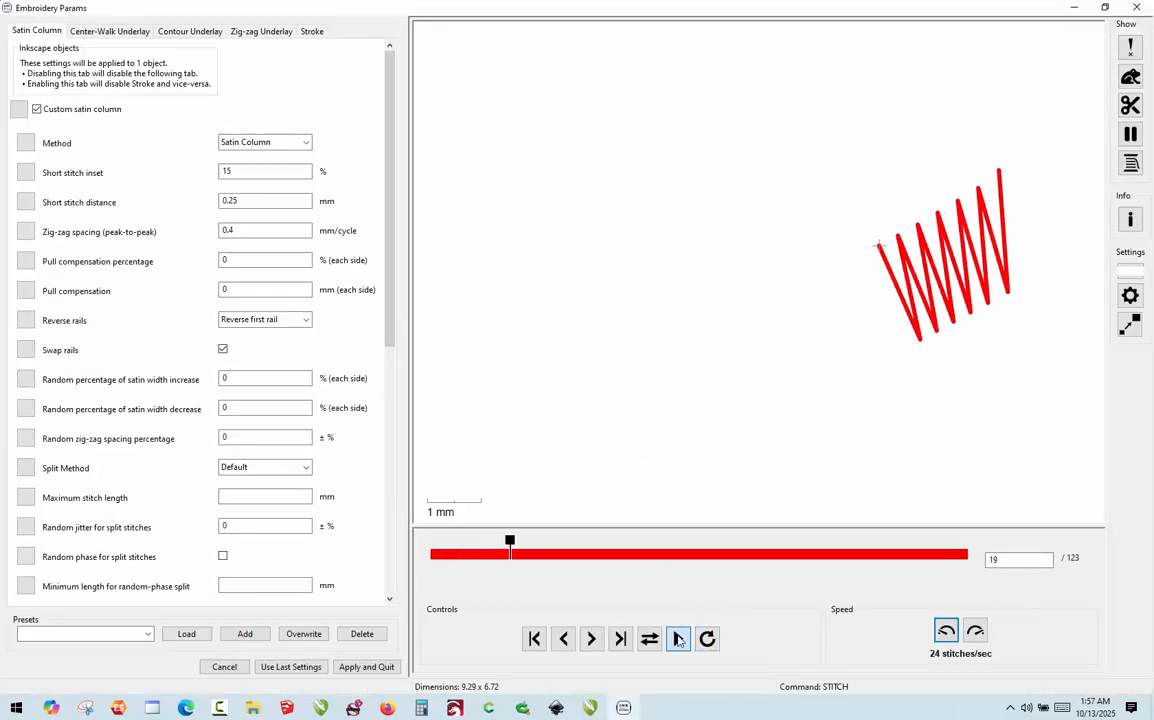
drag(527, 545, 425, 553)
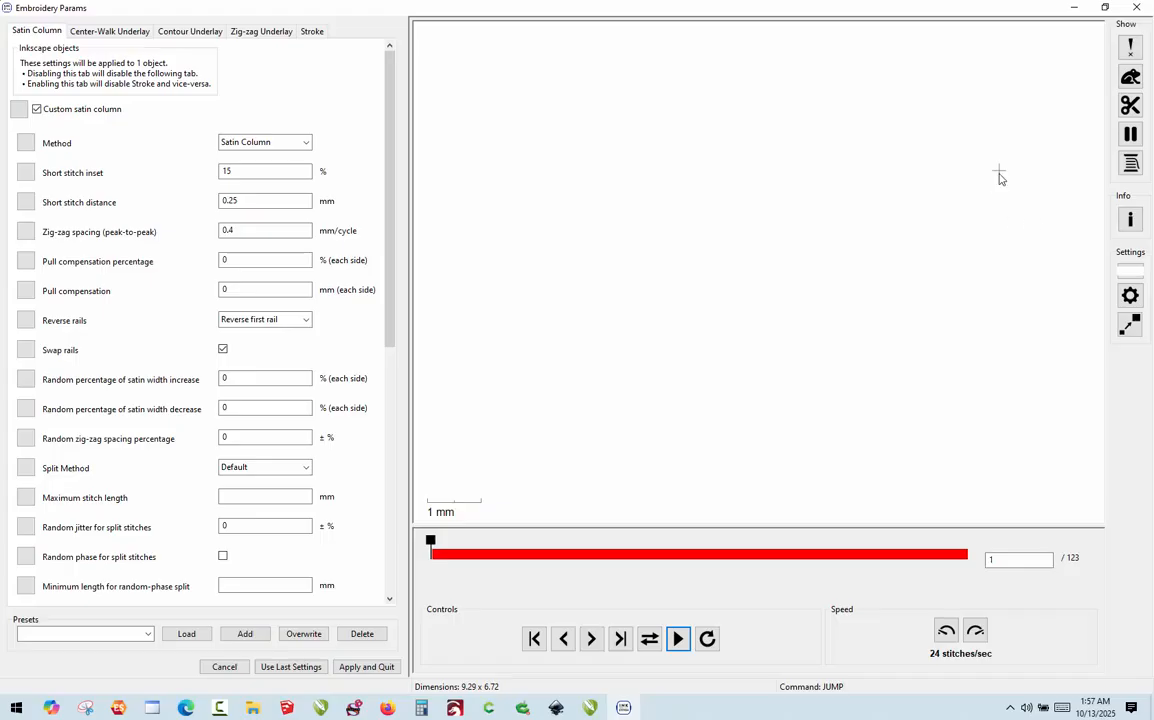
click(223, 349)
click(262, 319)
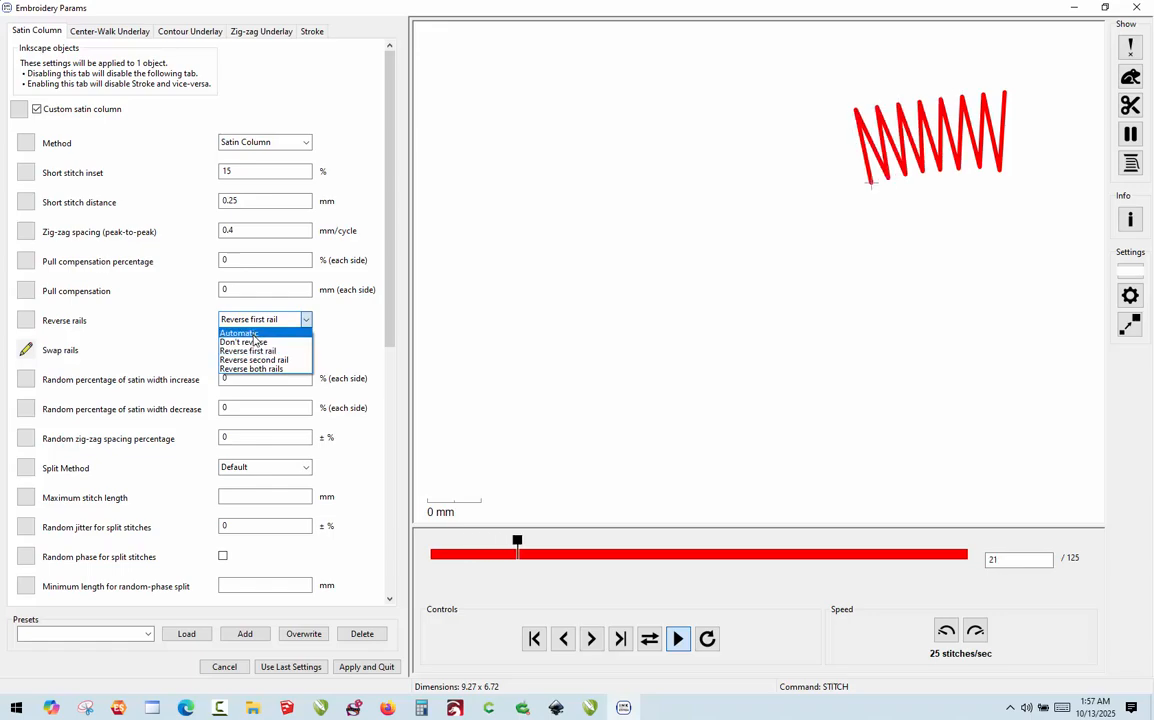
click(250, 333)
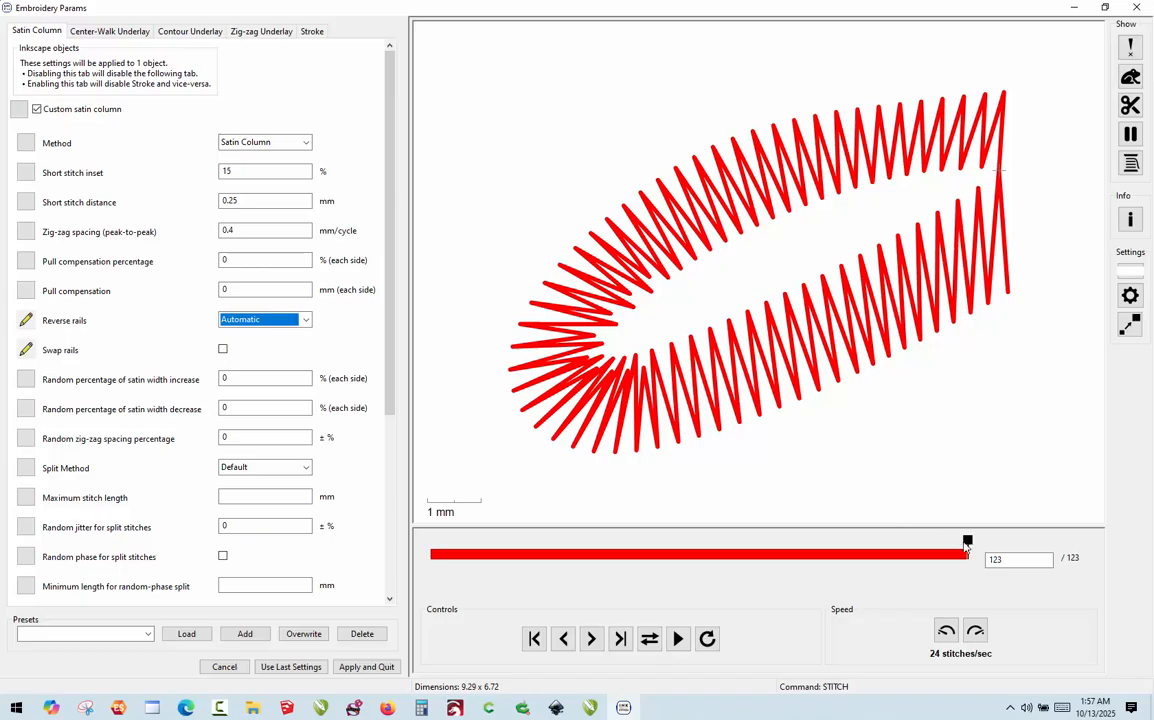
click(380, 667)
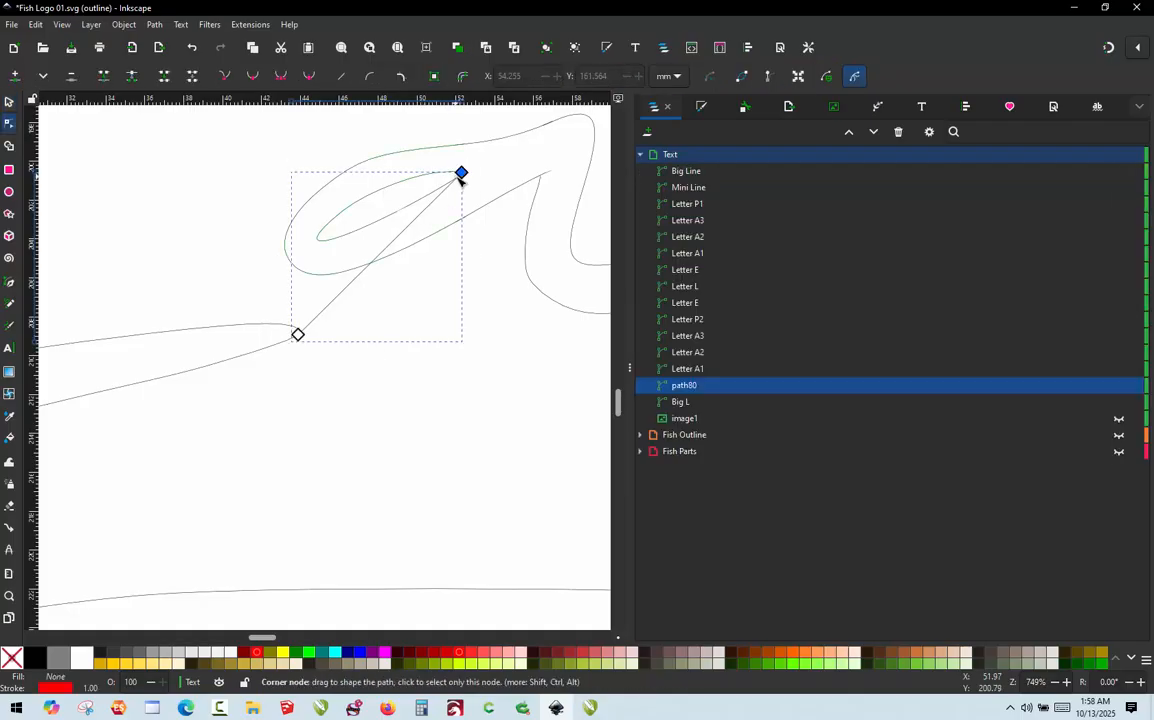
- Move the upper end of the L-to-a connecting stroke to Letter A1's lower end node, at about X 52.36, Y 202.85 mm
drag(461, 173, 459, 222)
click(415, 210)
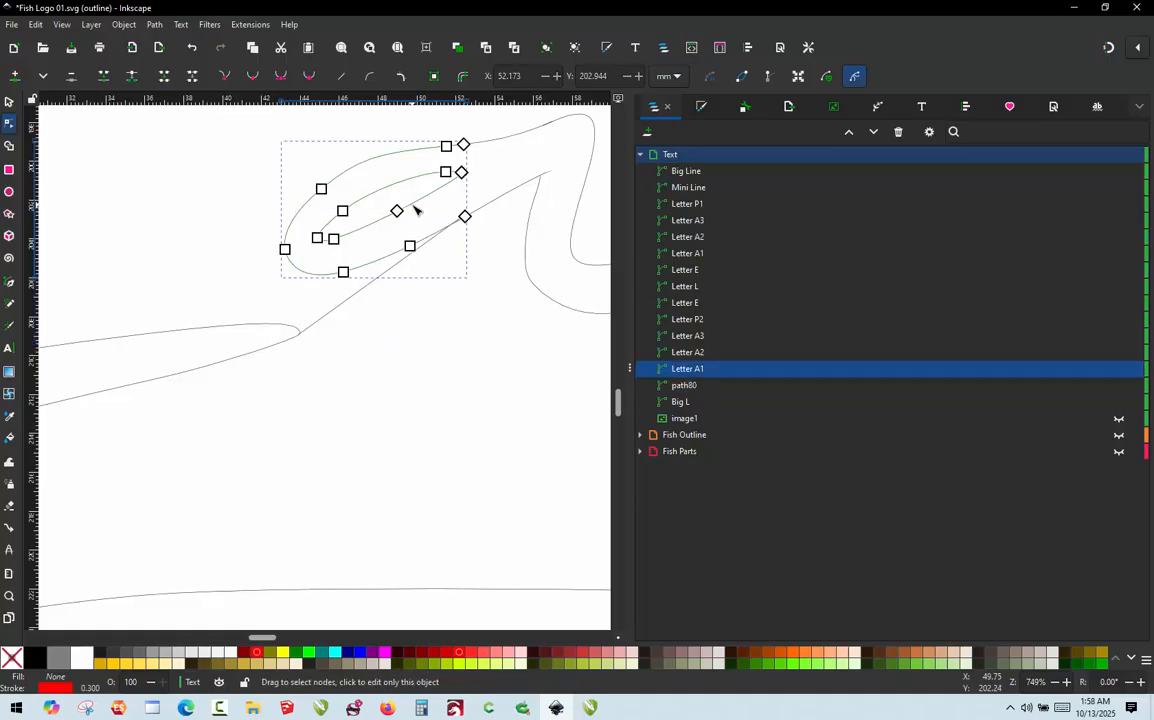
scroll(443, 206, up, 4)
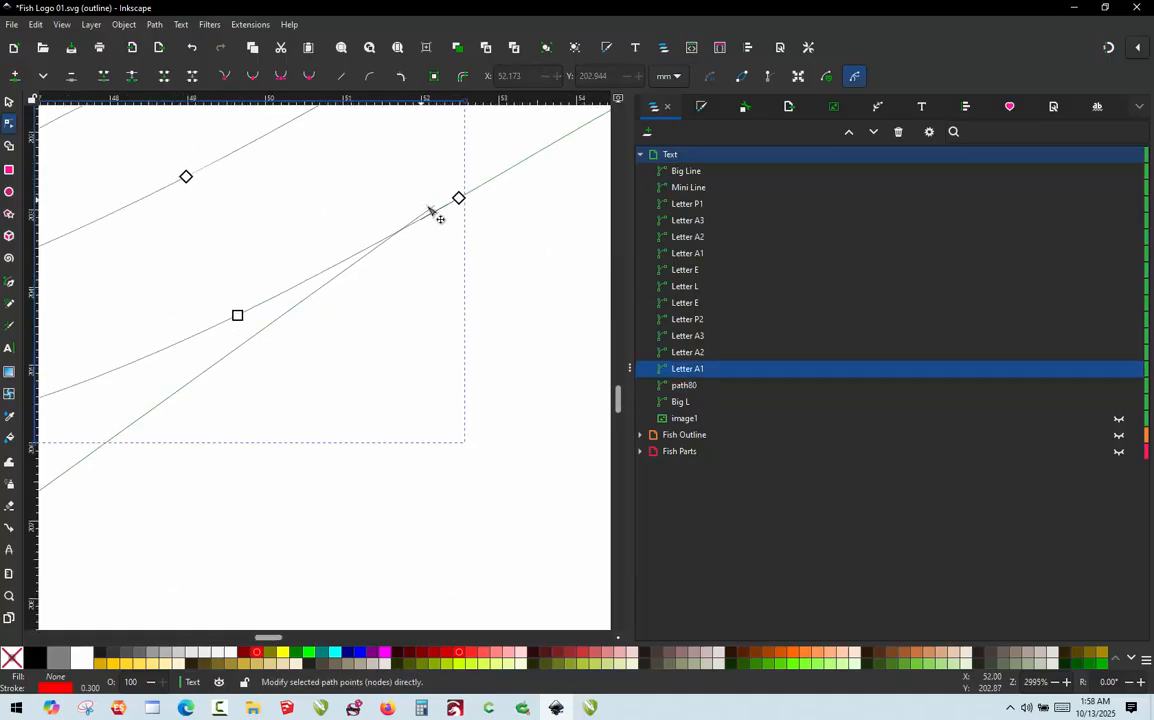
click(429, 213)
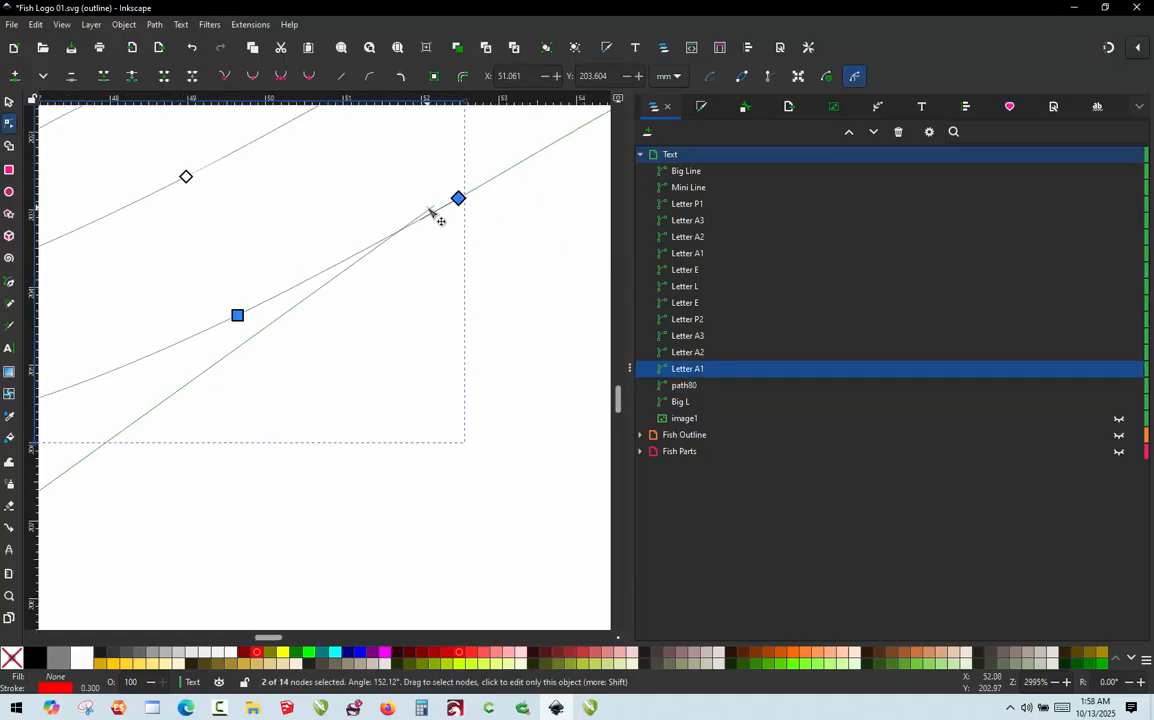
click(298, 315)
drag(434, 204, 473, 196)
scroll(533, 203, down, 4)
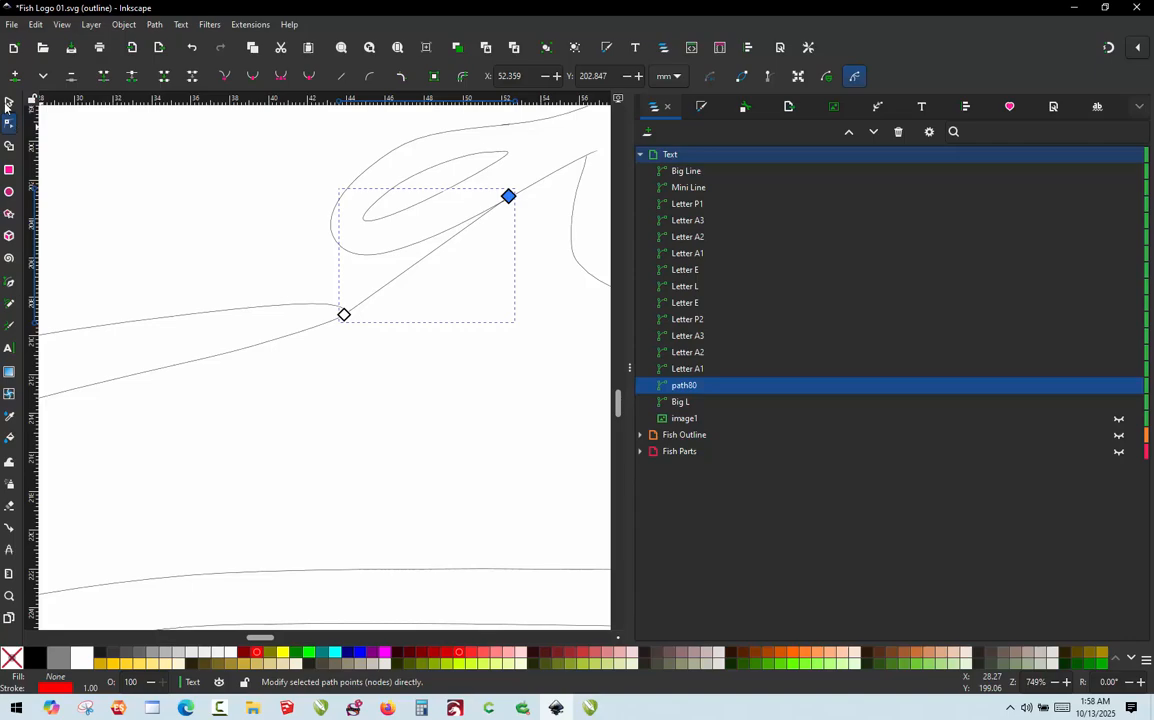
- Set the stitch method of the L-to-a connecting stroke to ZigZag Stitch and apply the parameters
click(8, 102)
key(ctrl+alt+q)
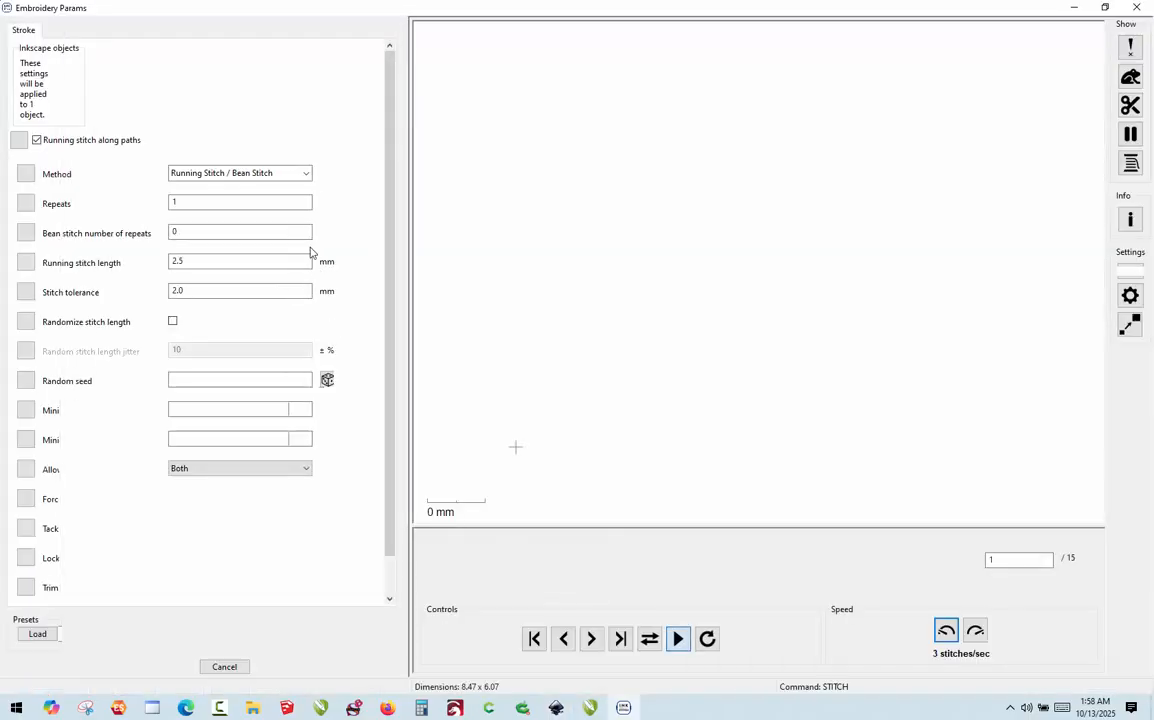
click(175, 121)
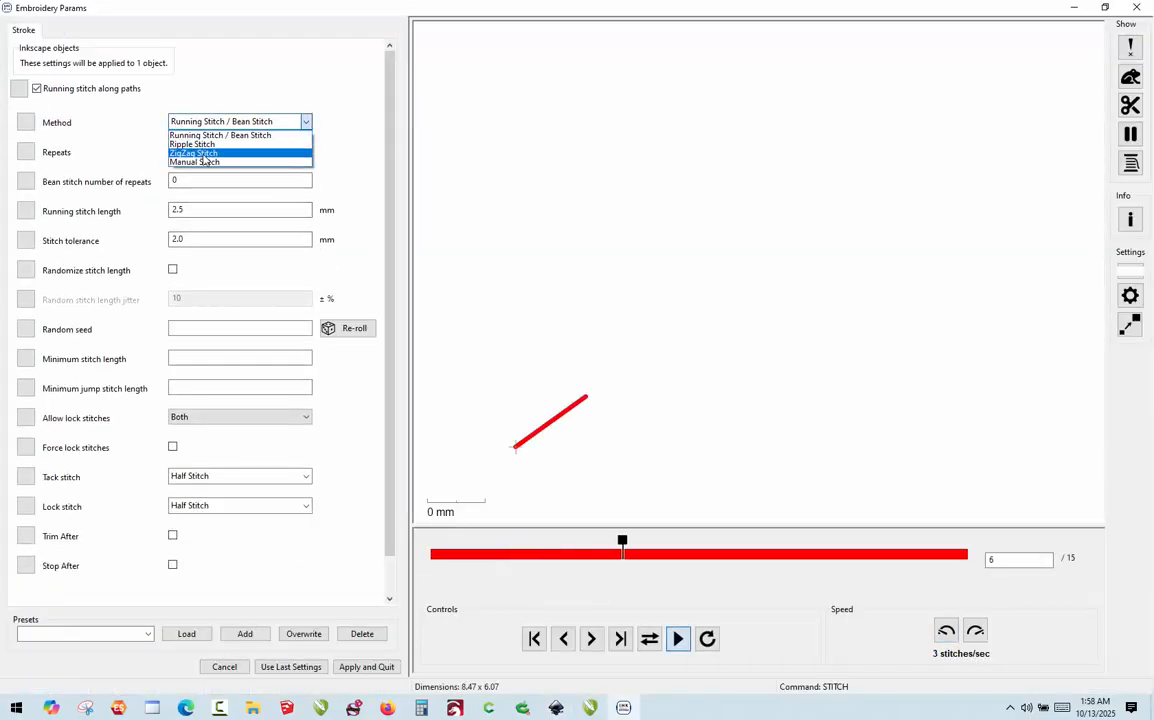
click(200, 150)
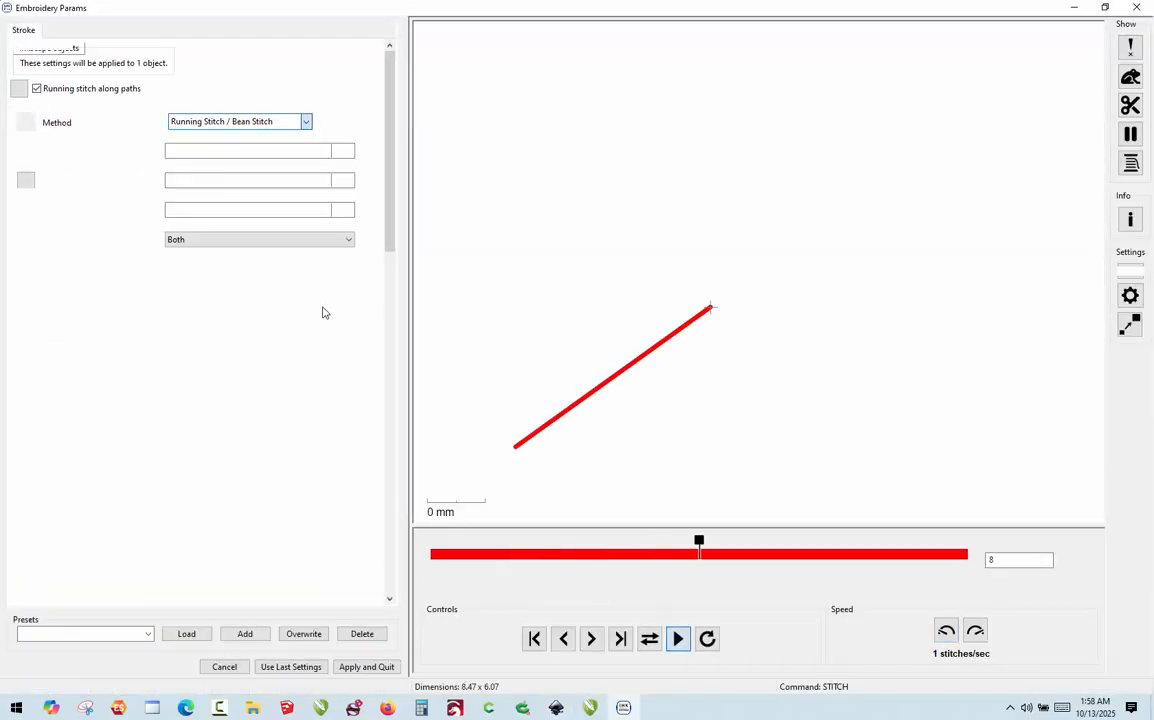
click(378, 667)
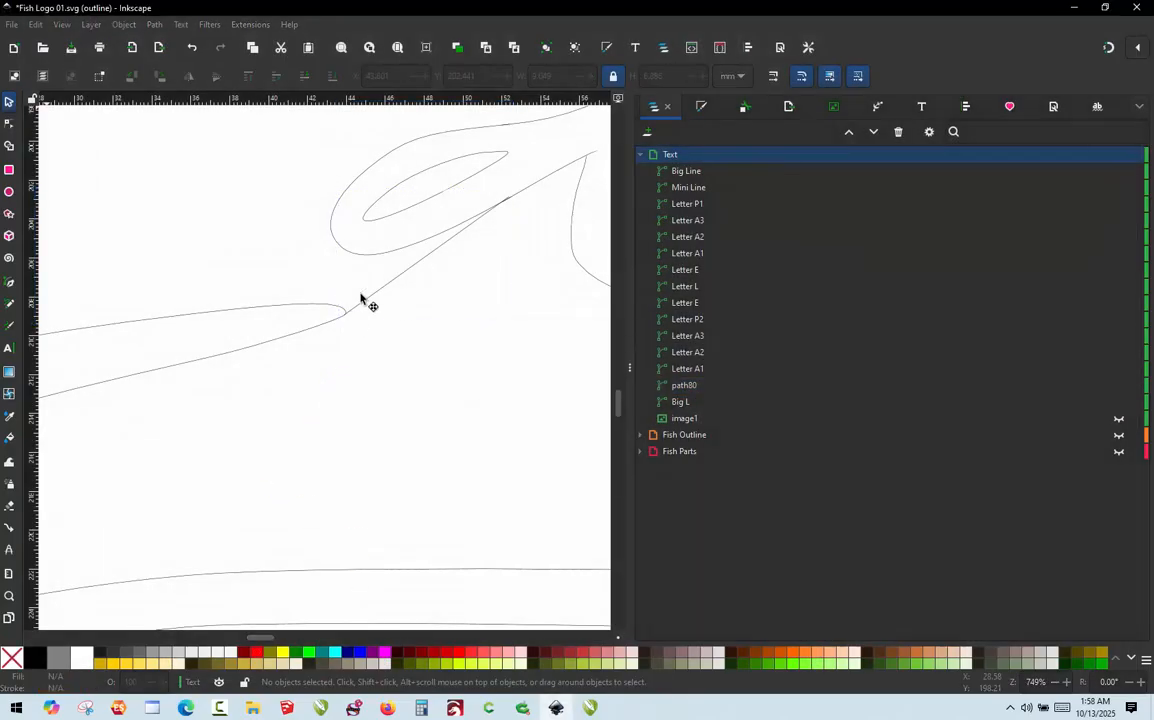
click(362, 298)
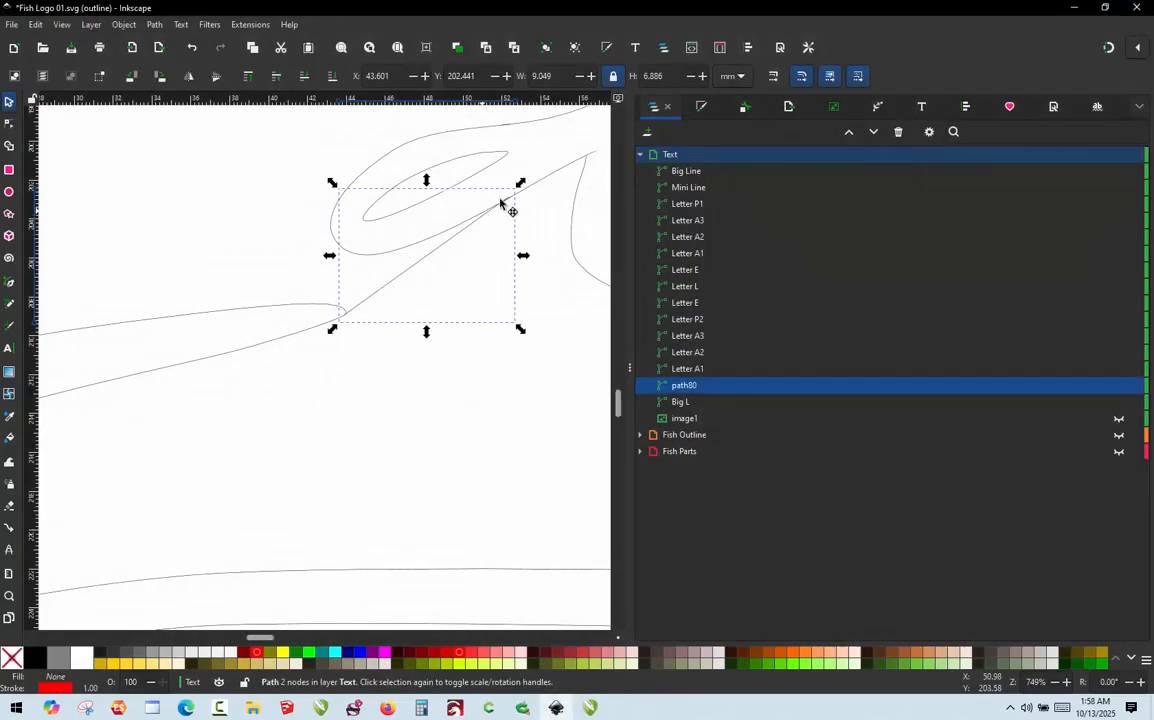
click(400, 450)
- Try to convert the jump between Letter A1 and Letter A2 of the first a to a connecting stroke
scroll(394, 412, down, 2)
scroll(425, 407, up, 4)
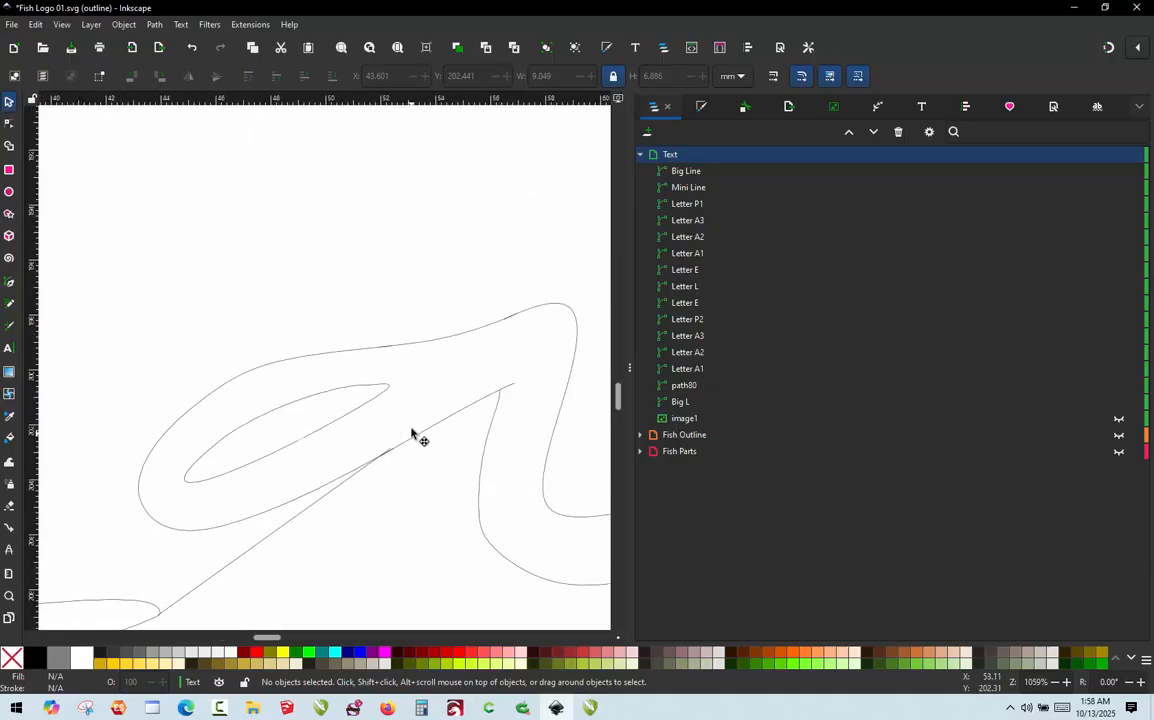
click(380, 387)
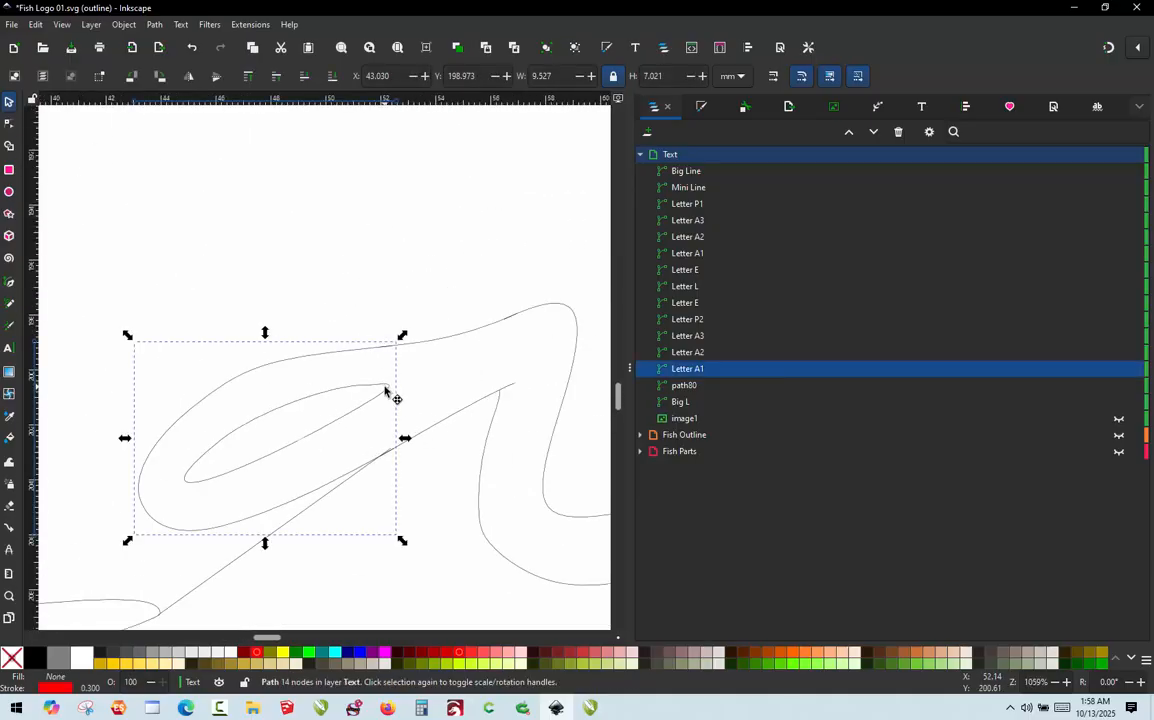
click(455, 343)
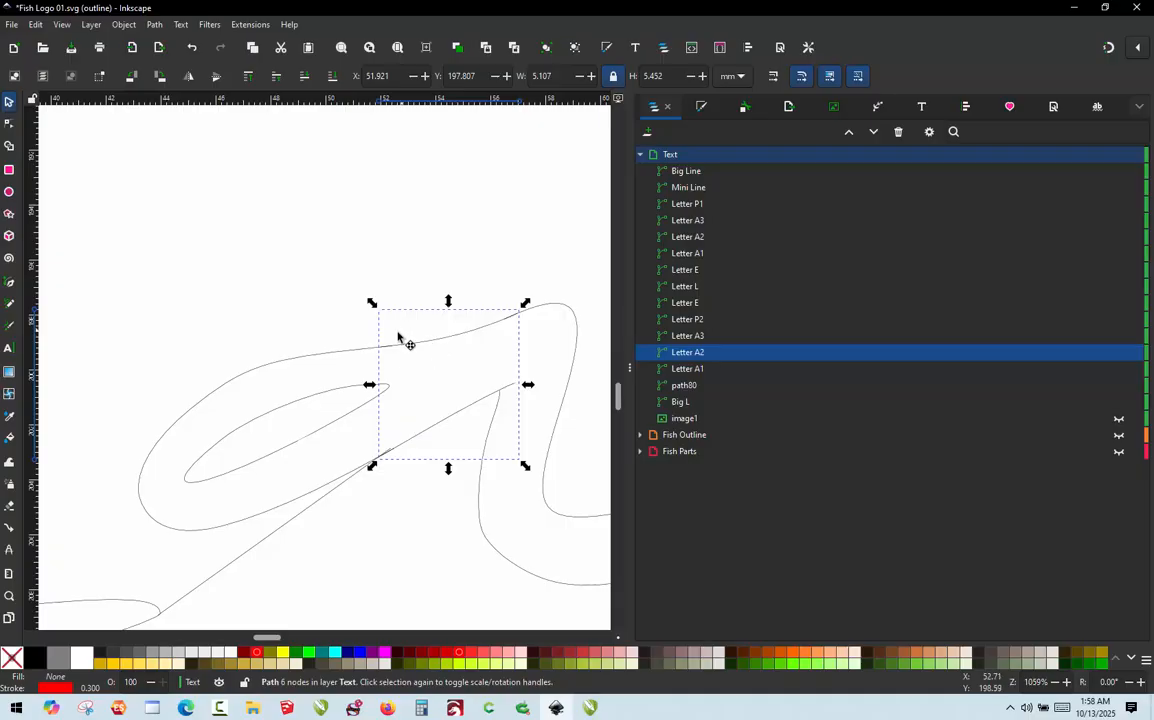
click(360, 392)
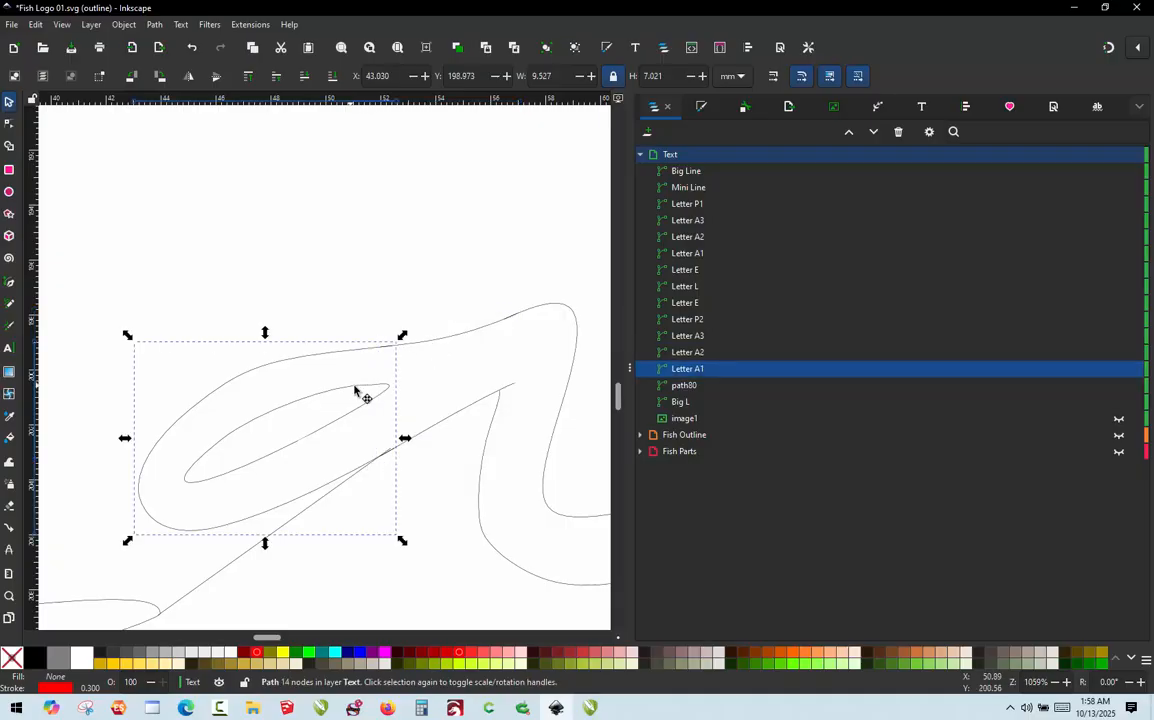
shift+click(435, 347)
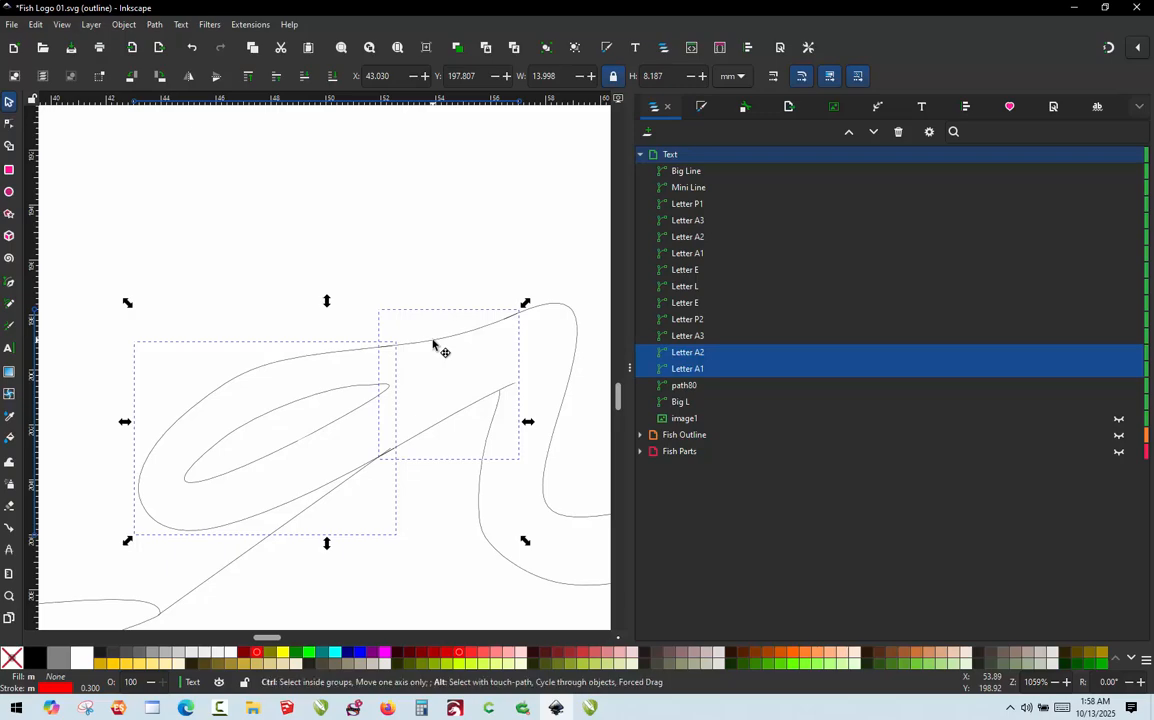
key(ctrl+alt+j)
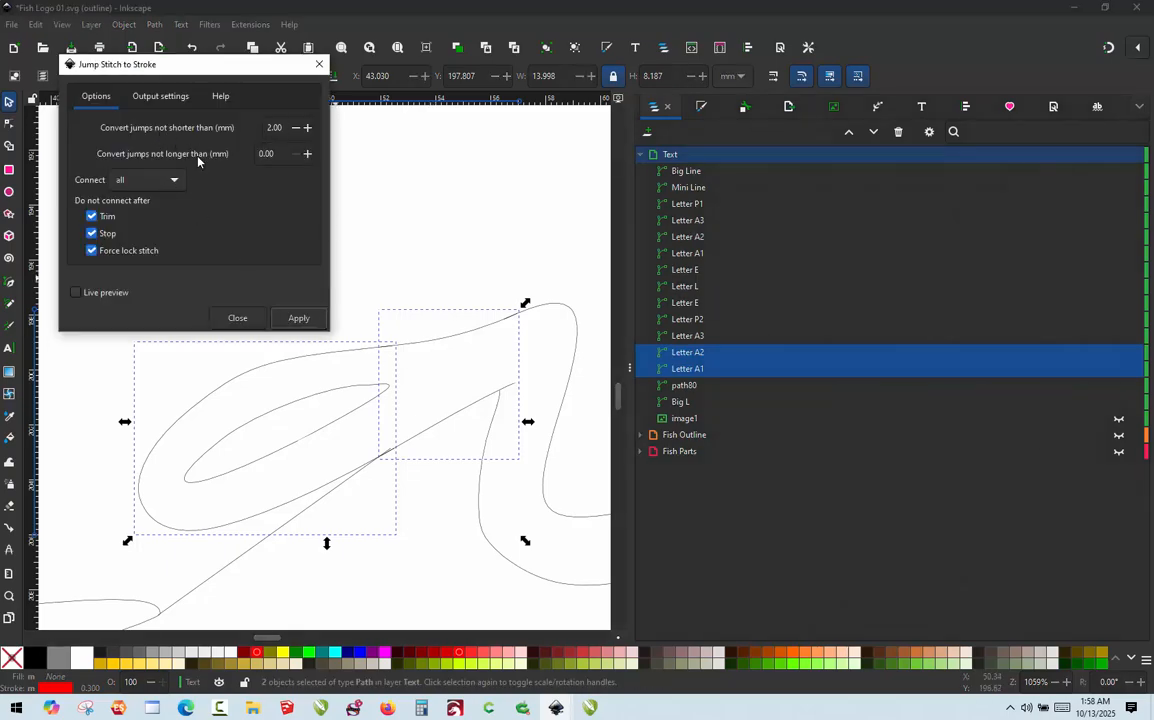
click(300, 319)
click(319, 64)
- Examine the joint between Letter A1 and Letter A2 in the first a for a connecting stroke
click(423, 249)
scroll(223, 334, down, 3)
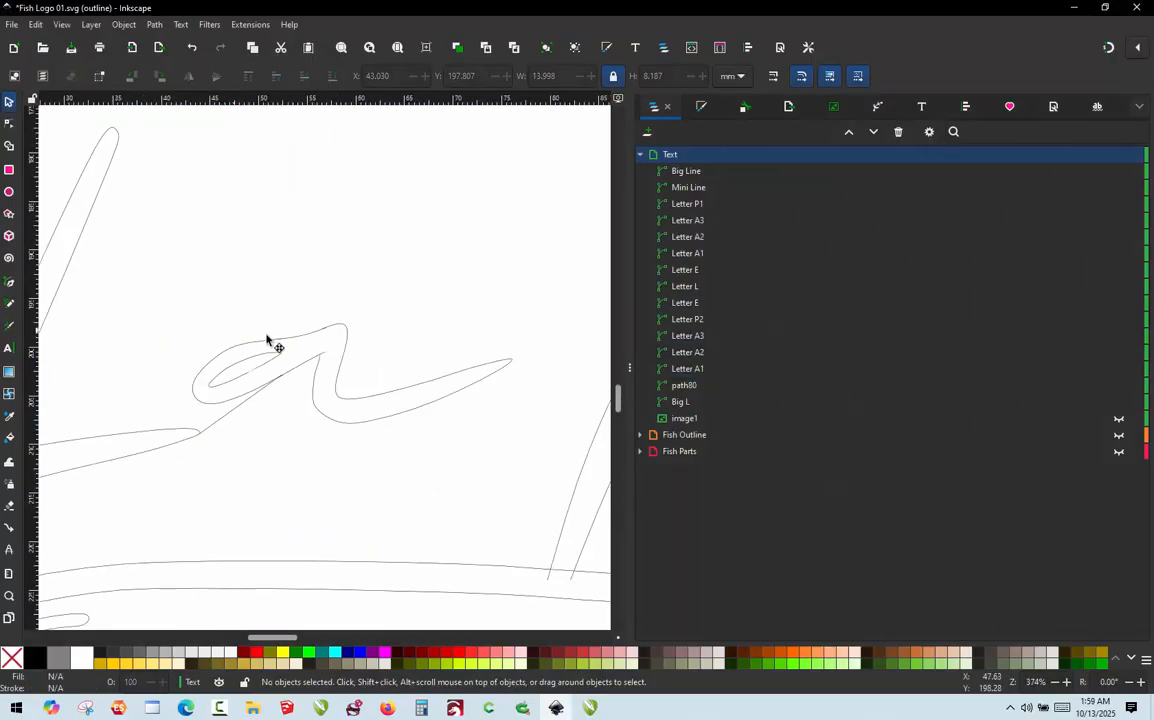
scroll(336, 368, up, 2)
scroll(235, 341, up, 1)
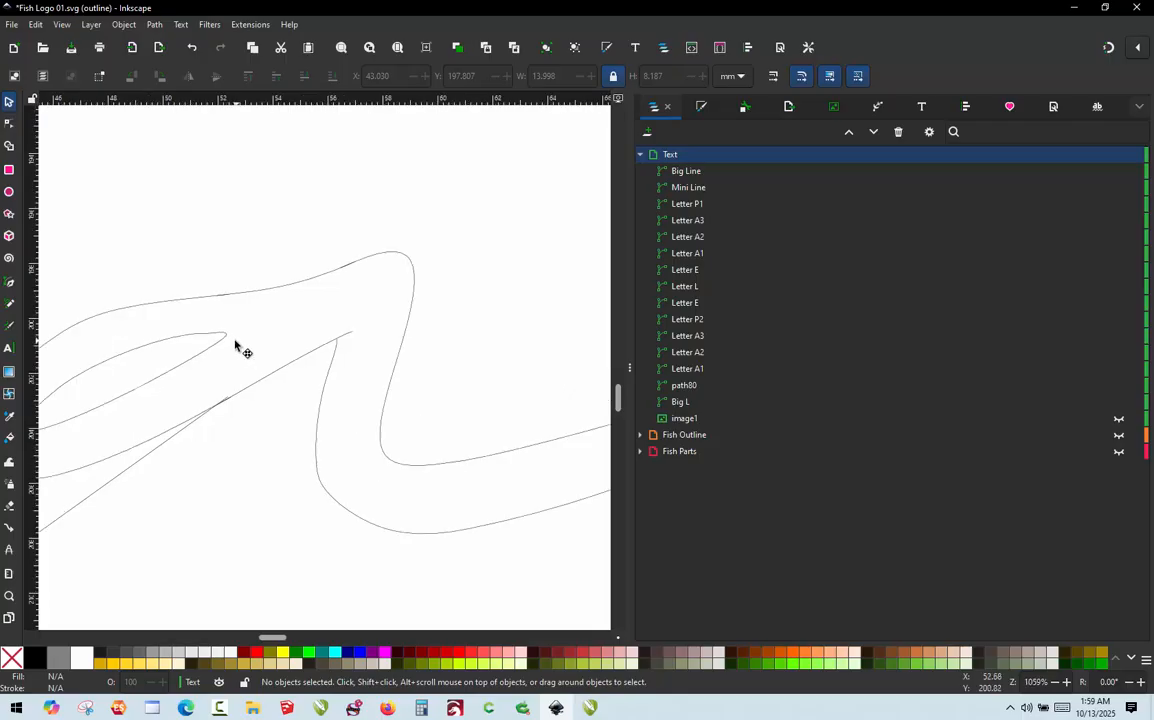
click(297, 362)
scroll(374, 304, down, 4)
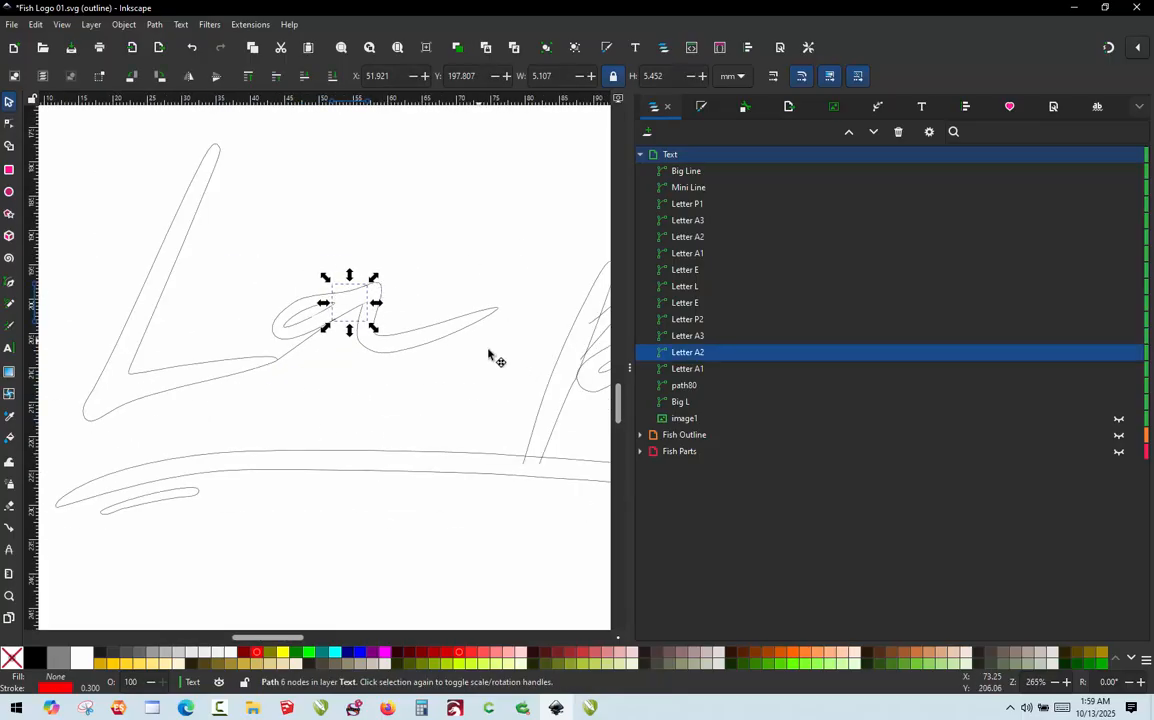
- Attach a trim-thread-after-sewing command to Letter A3, the last stroke of the a in La
scroll(312, 353, down, 3)
scroll(379, 337, up, 3)
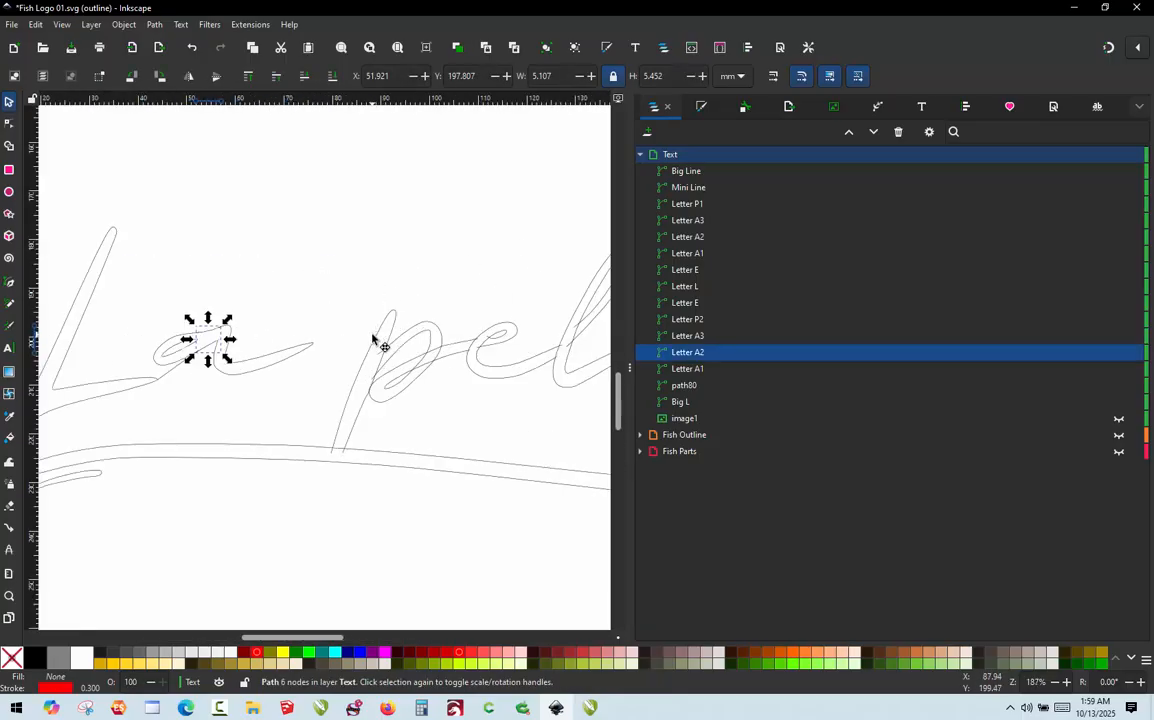
click(289, 351)
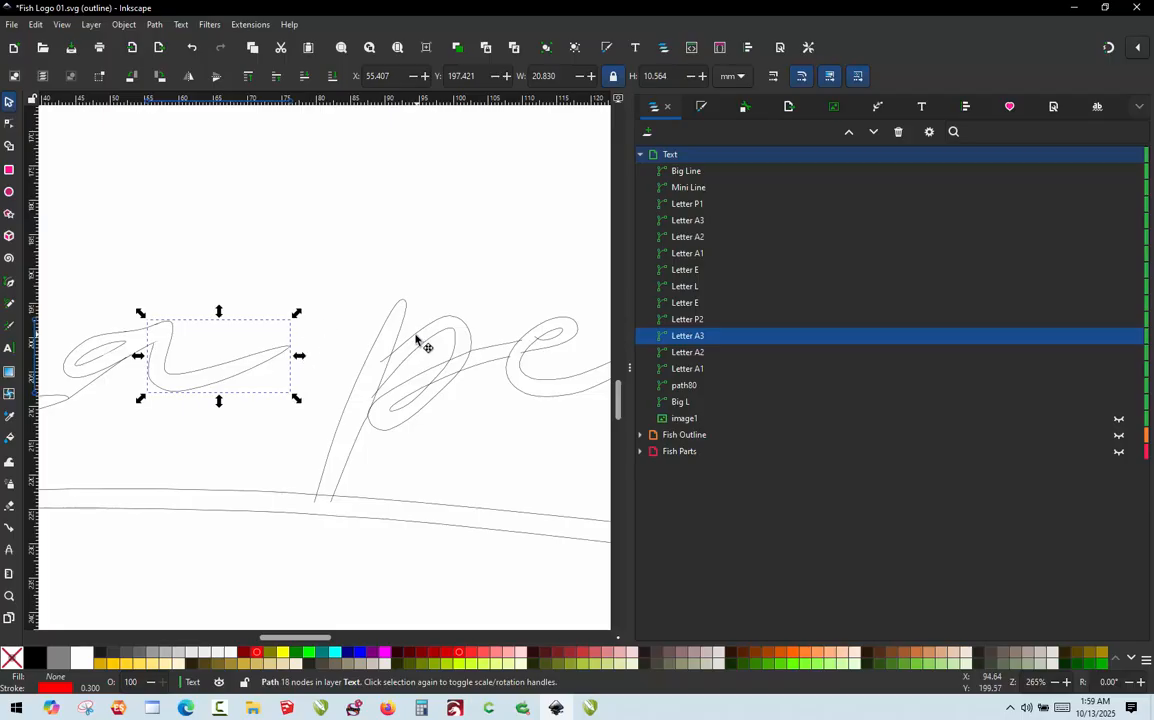
click(378, 345)
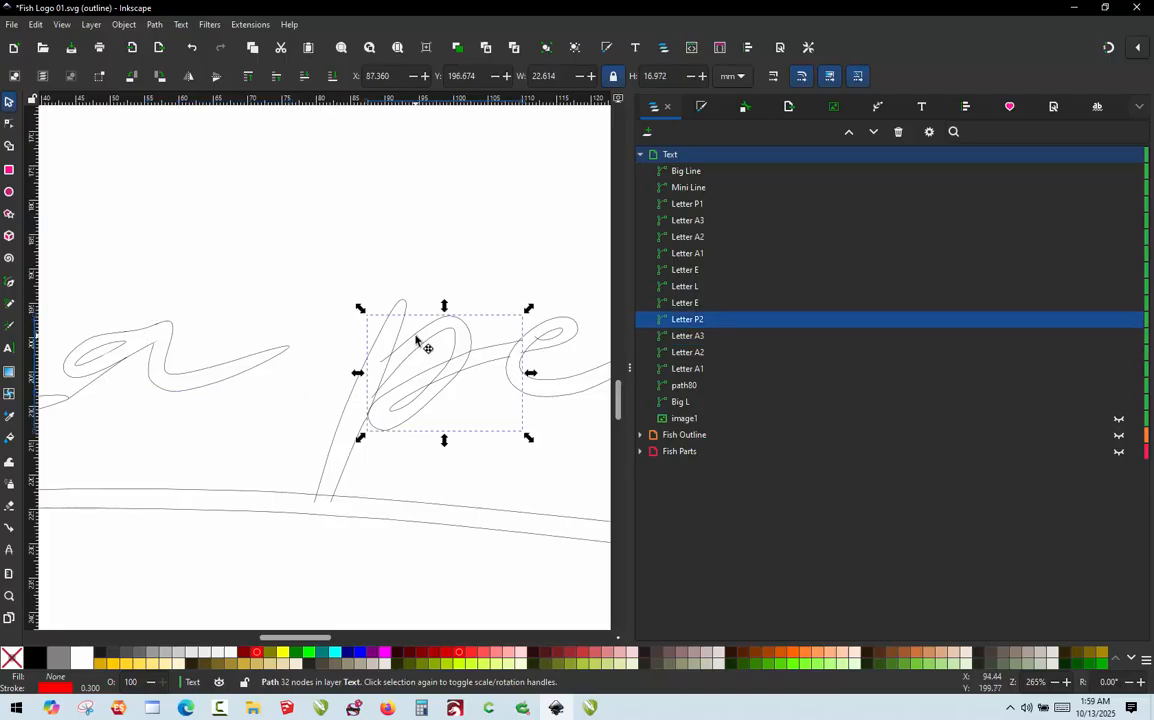
click(290, 352)
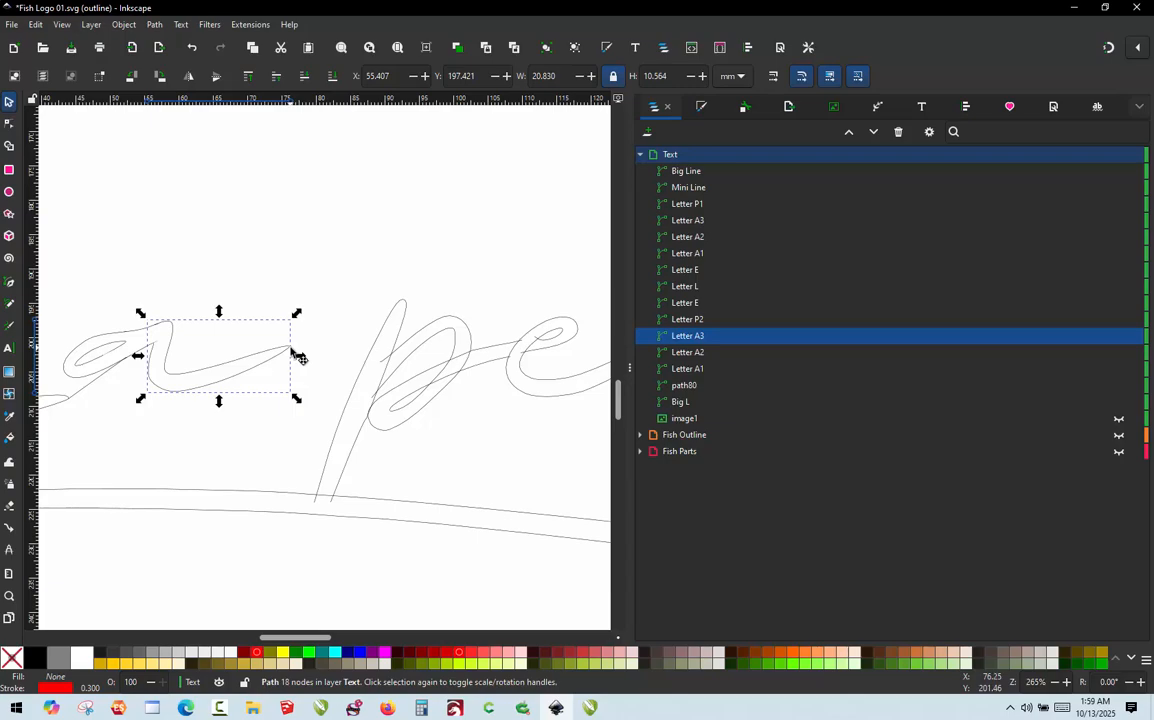
click(254, 26)
mouse_move(296, 216)
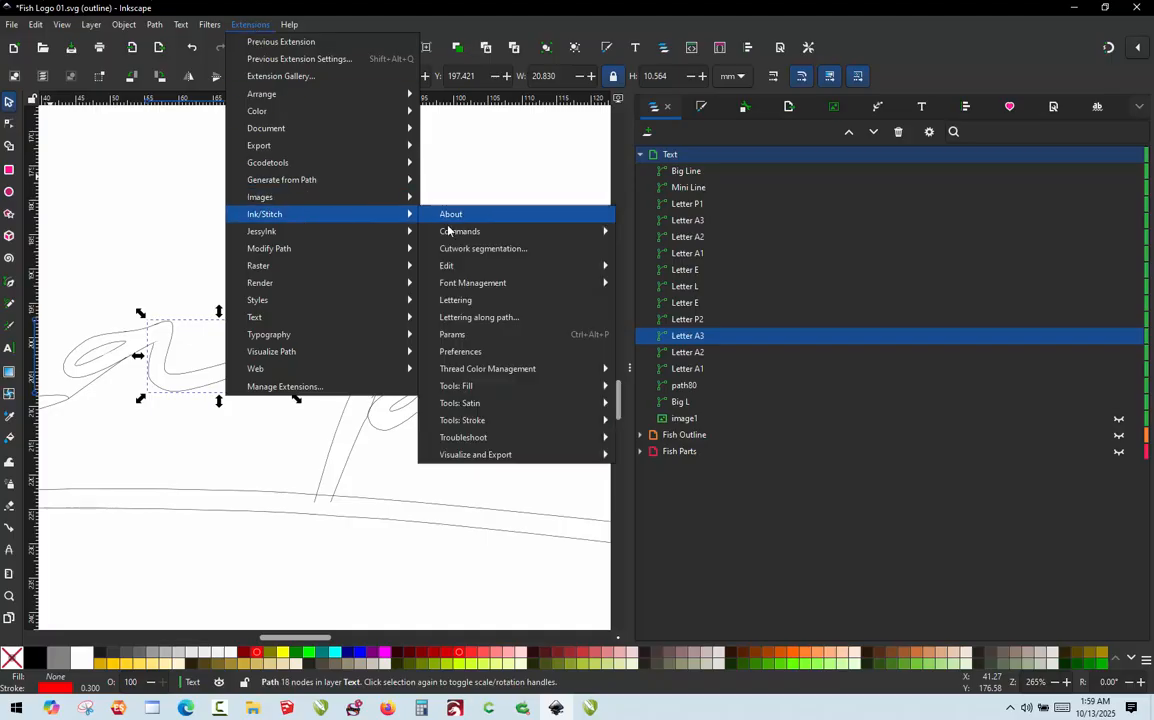
mouse_move(455, 231)
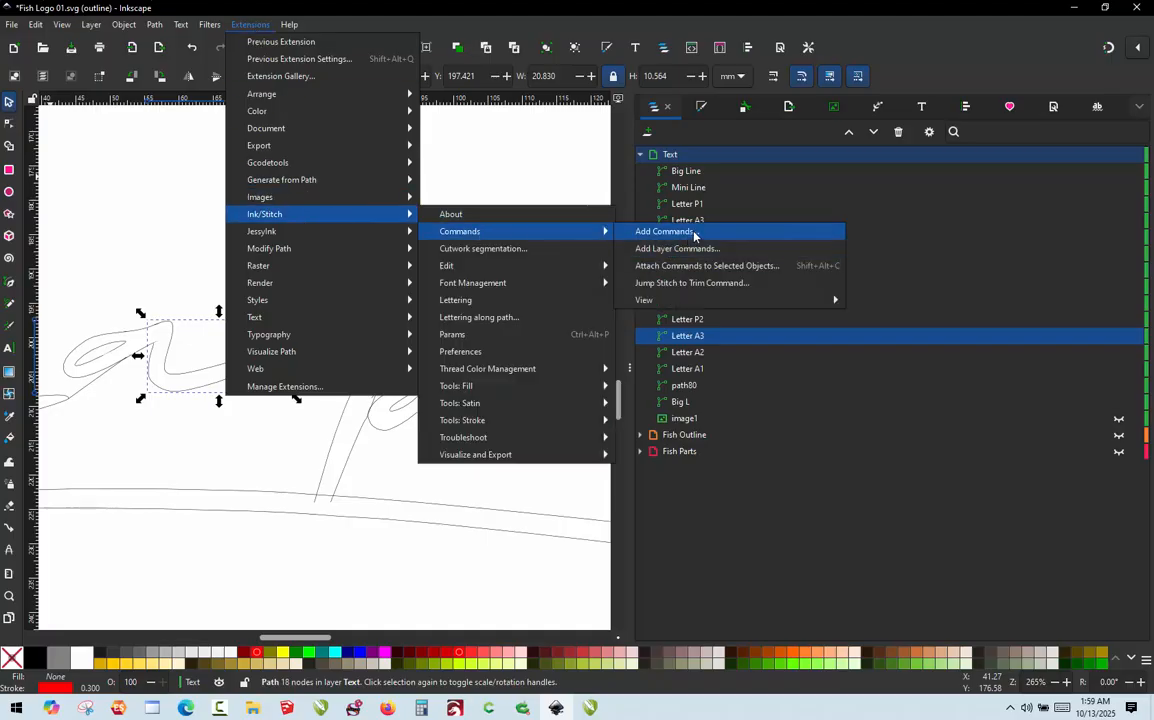
click(750, 266)
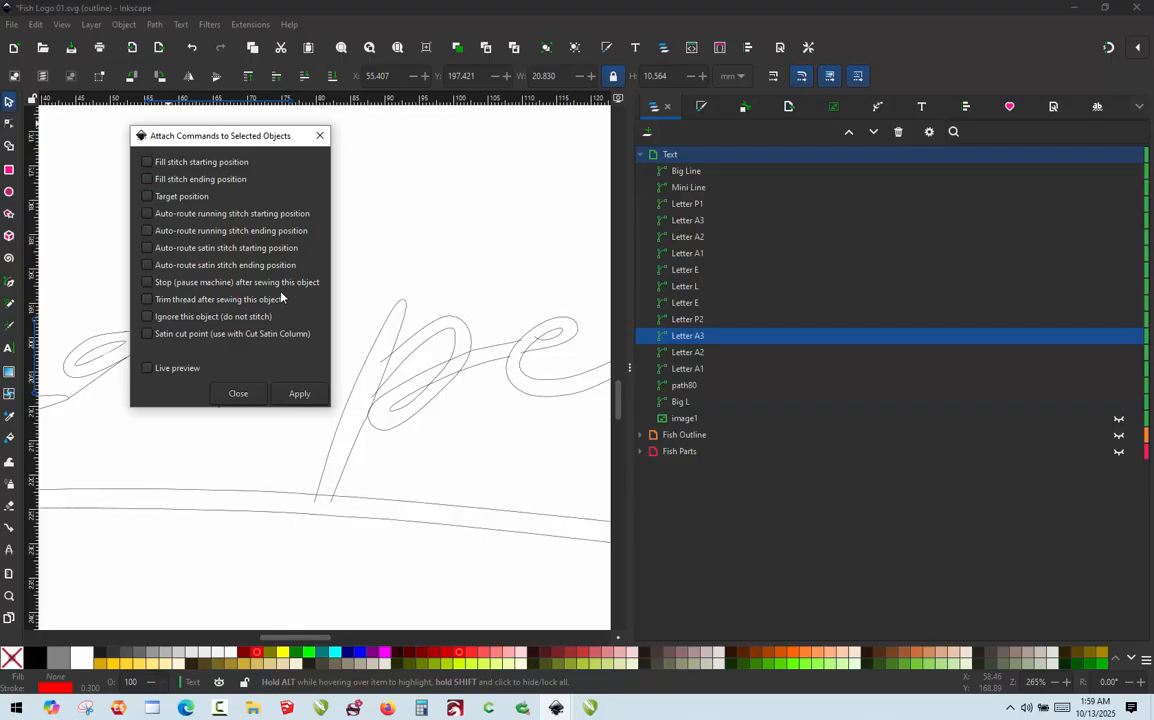
click(147, 300)
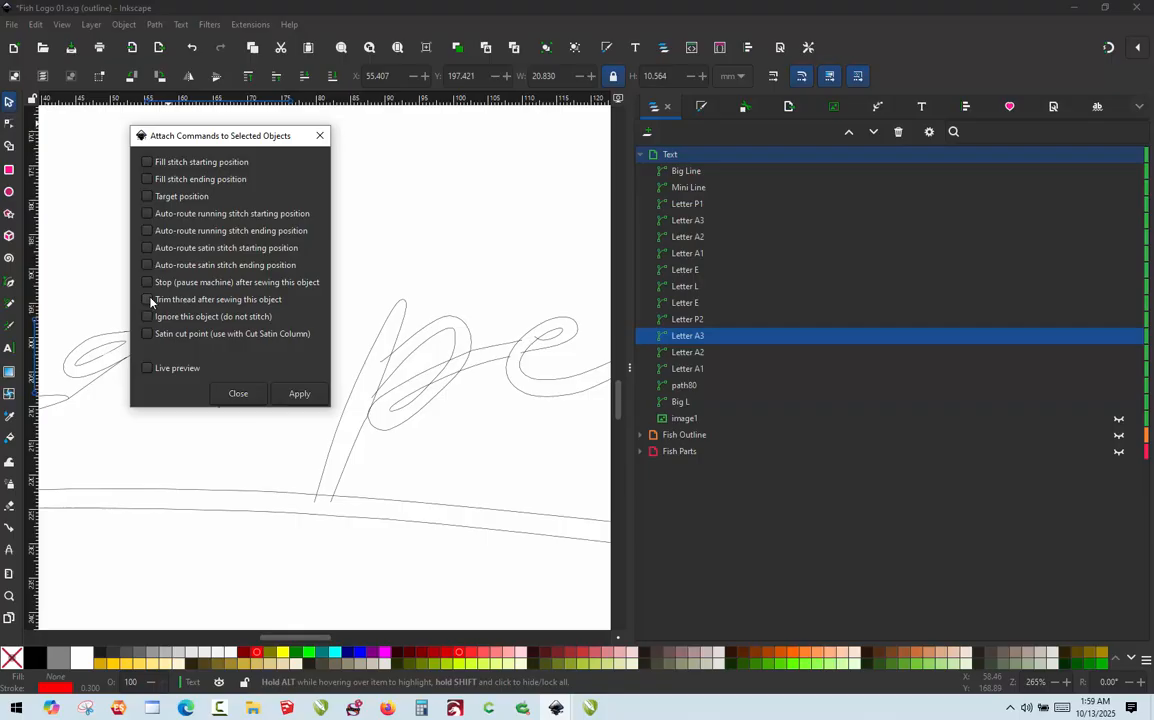
click(299, 394)
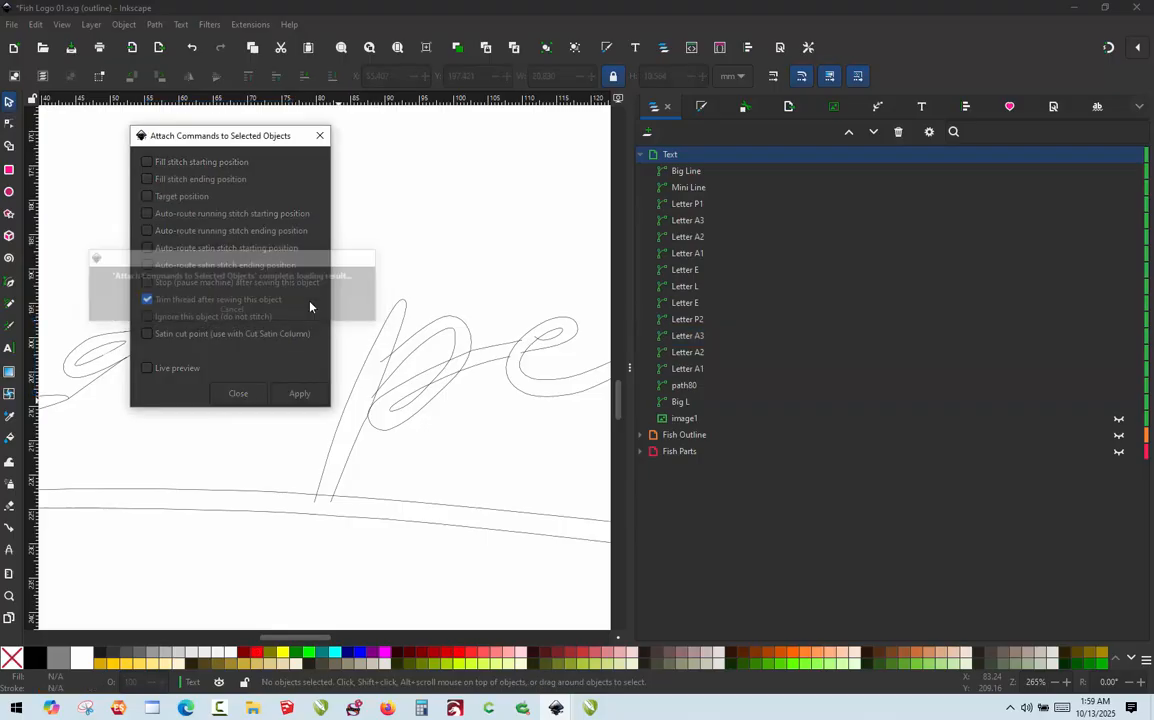
click(239, 395)
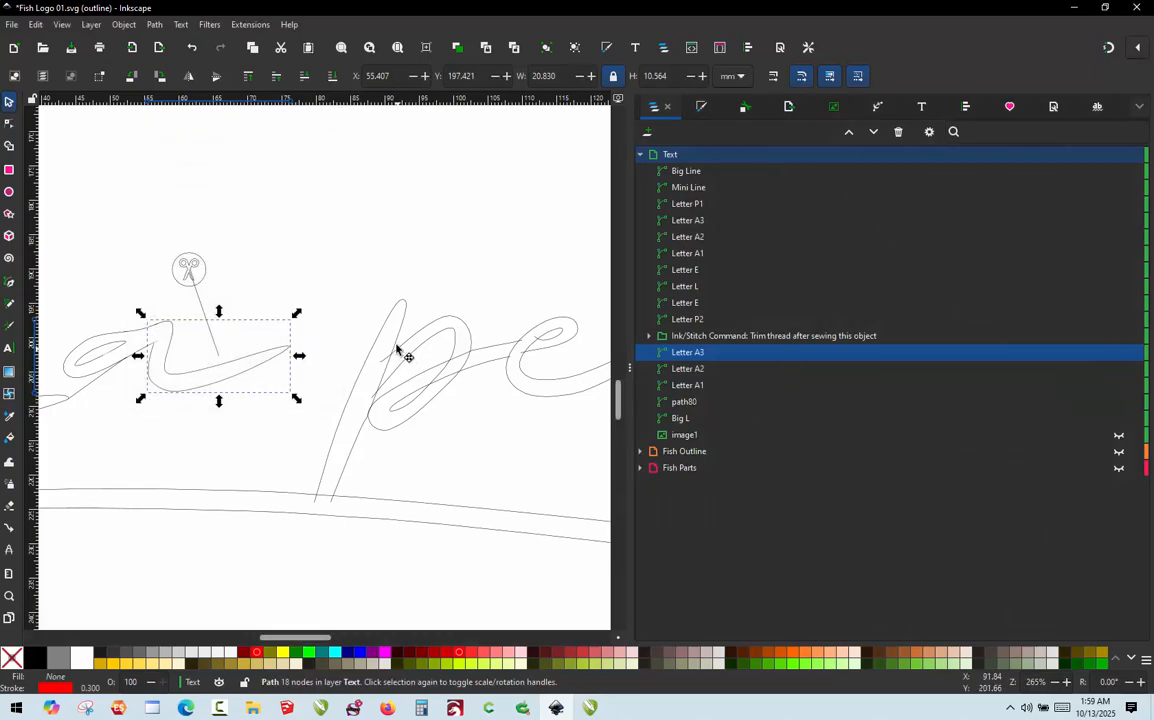
click(361, 286)
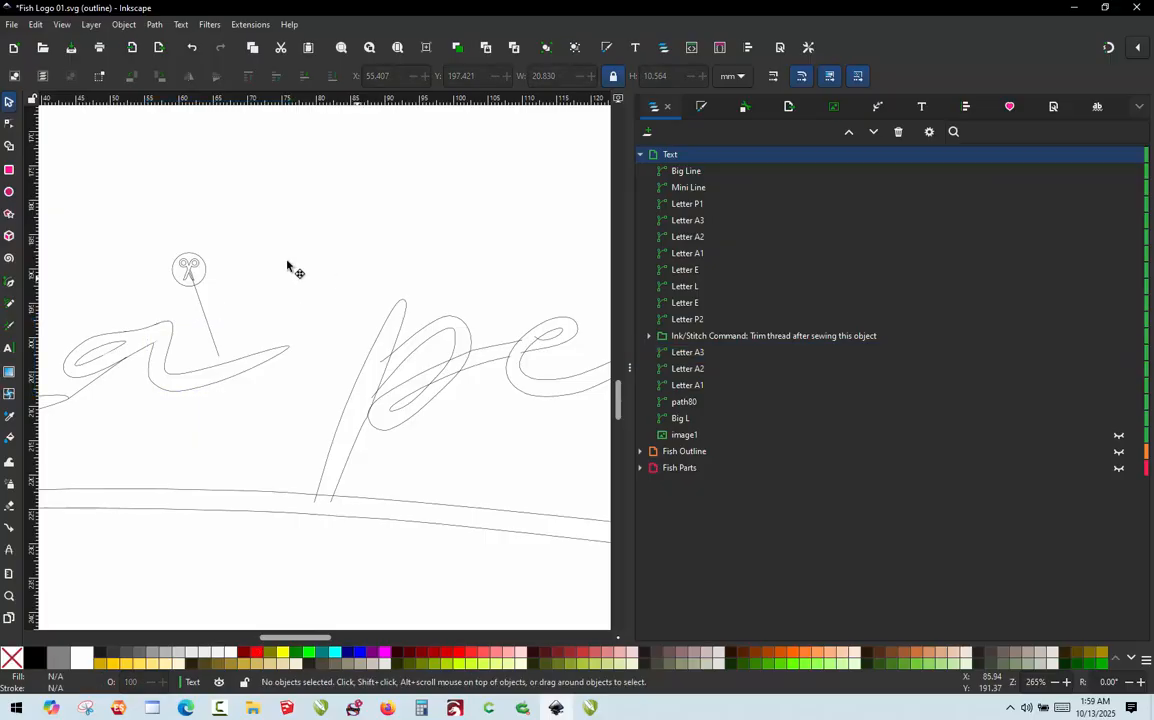
- Preview the stitch-out of Letter P2 and the adjoining Letter E in the embroidery parameters to check where each starts and ends
scroll(287, 266, down, 3)
scroll(314, 286, up, 4)
scroll(314, 286, down, 3)
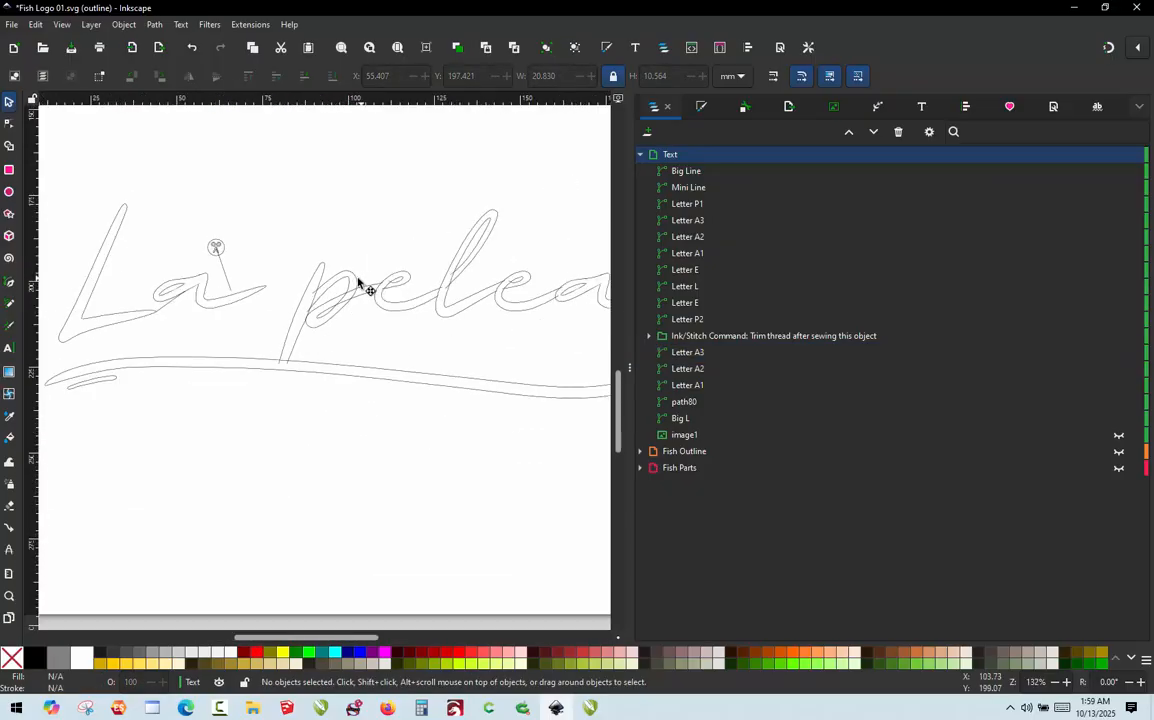
click(359, 284)
scroll(361, 288, up, 3)
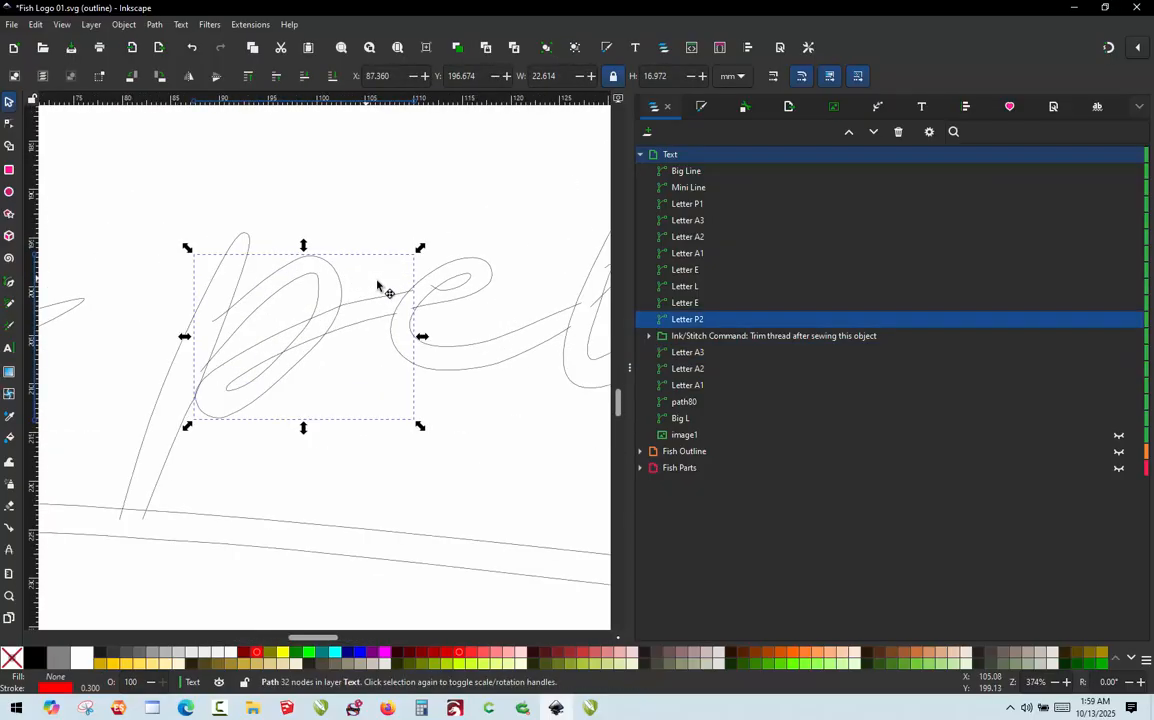
click(440, 273)
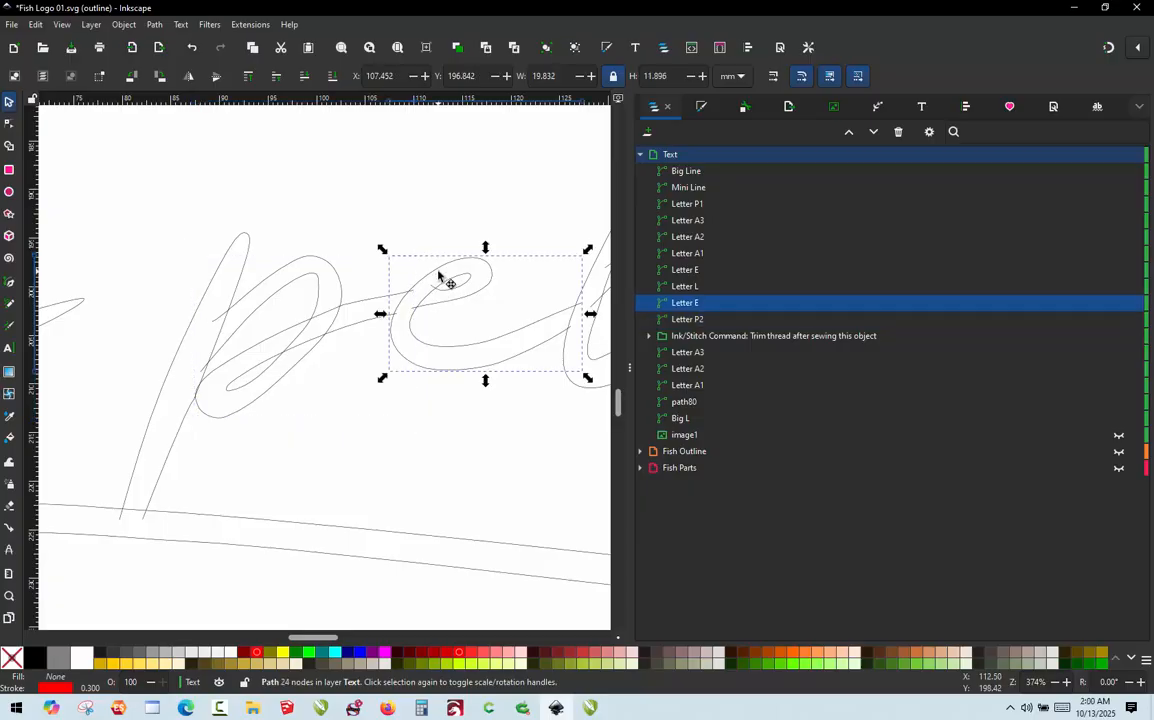
click(343, 291)
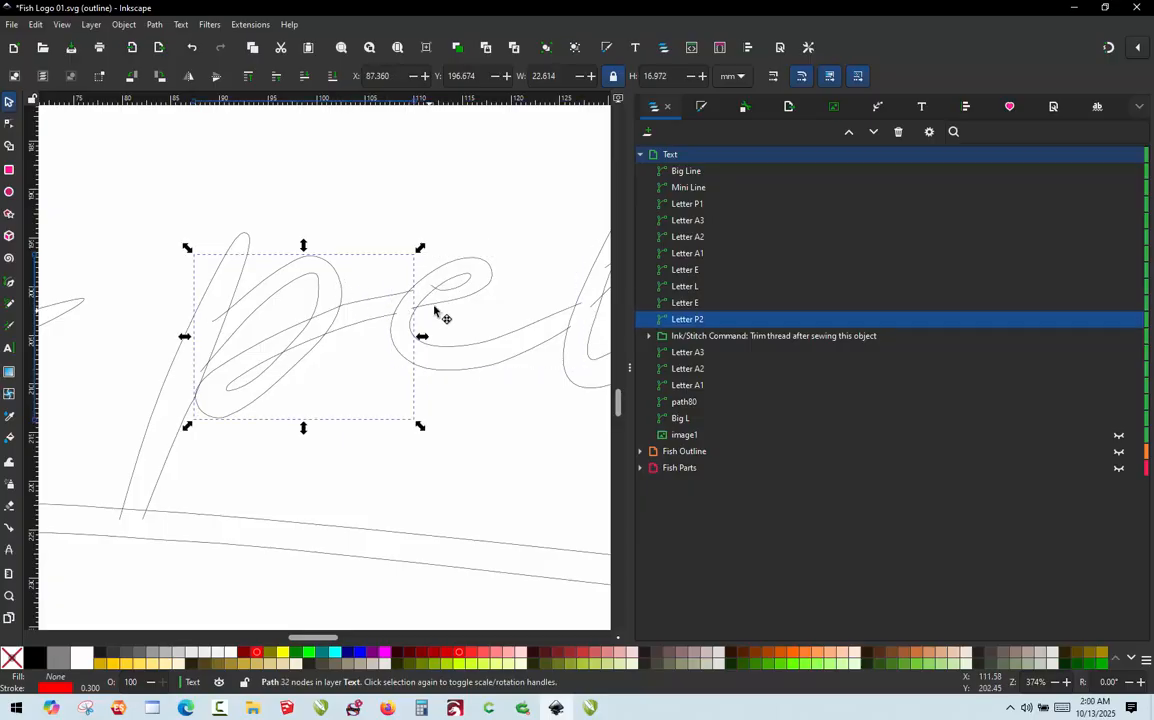
click(409, 265)
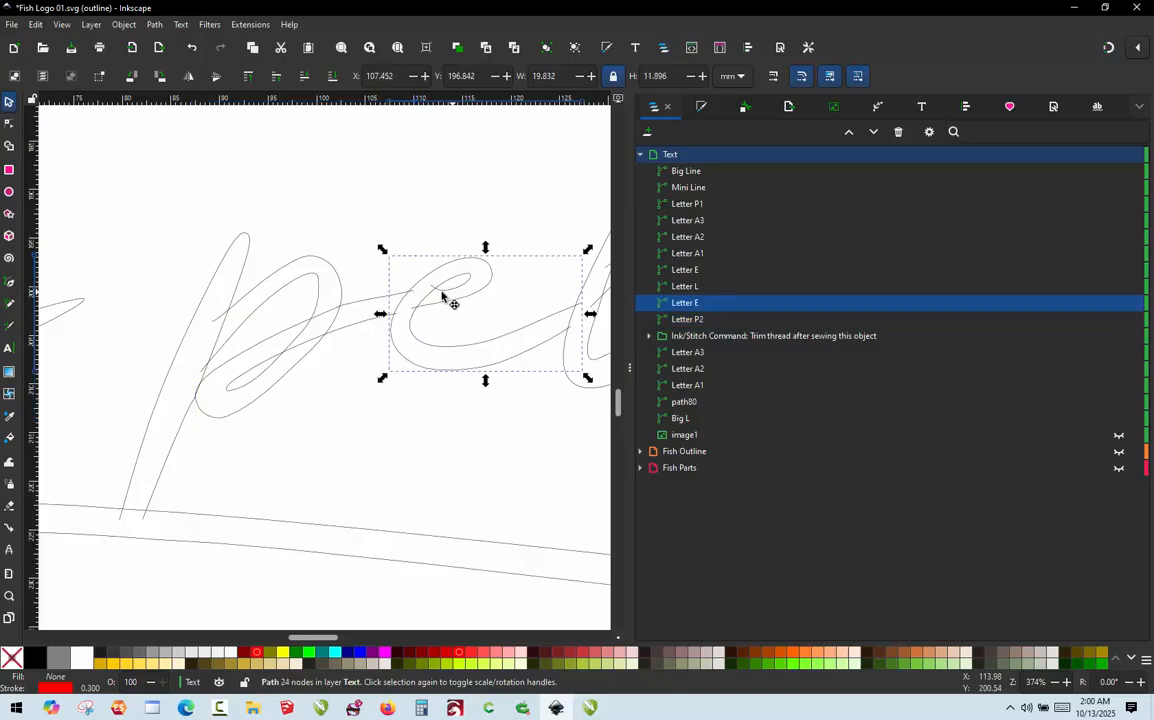
click(373, 303)
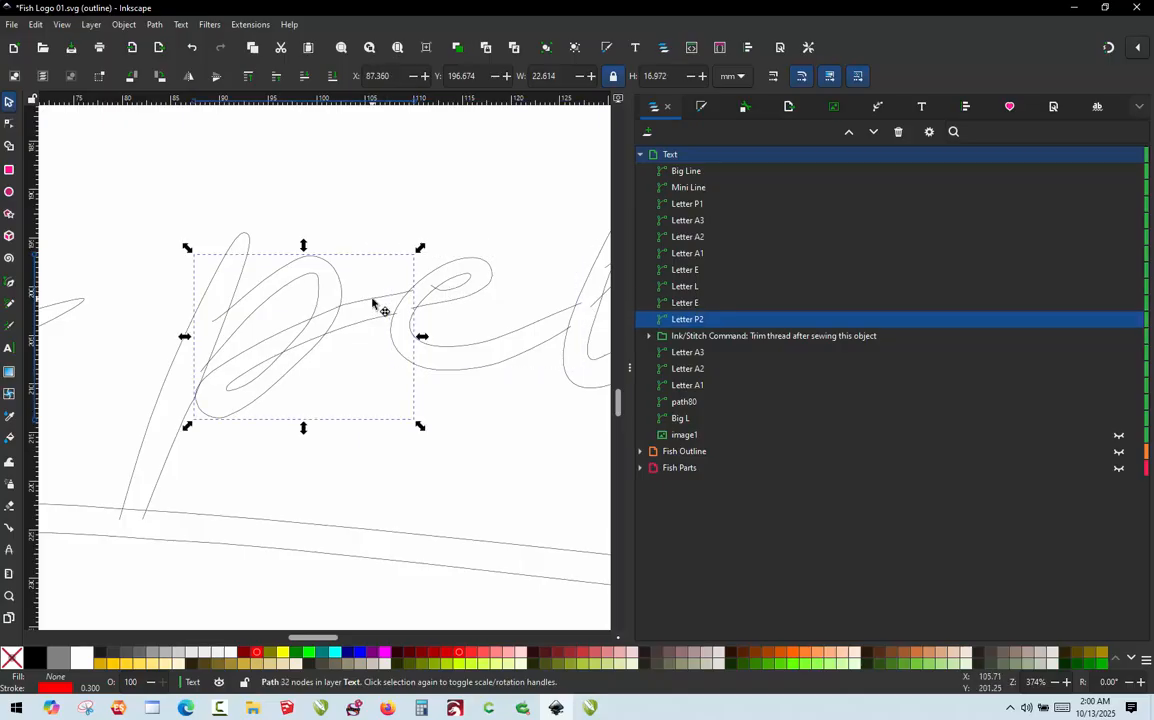
key(ctrl+alt+p)
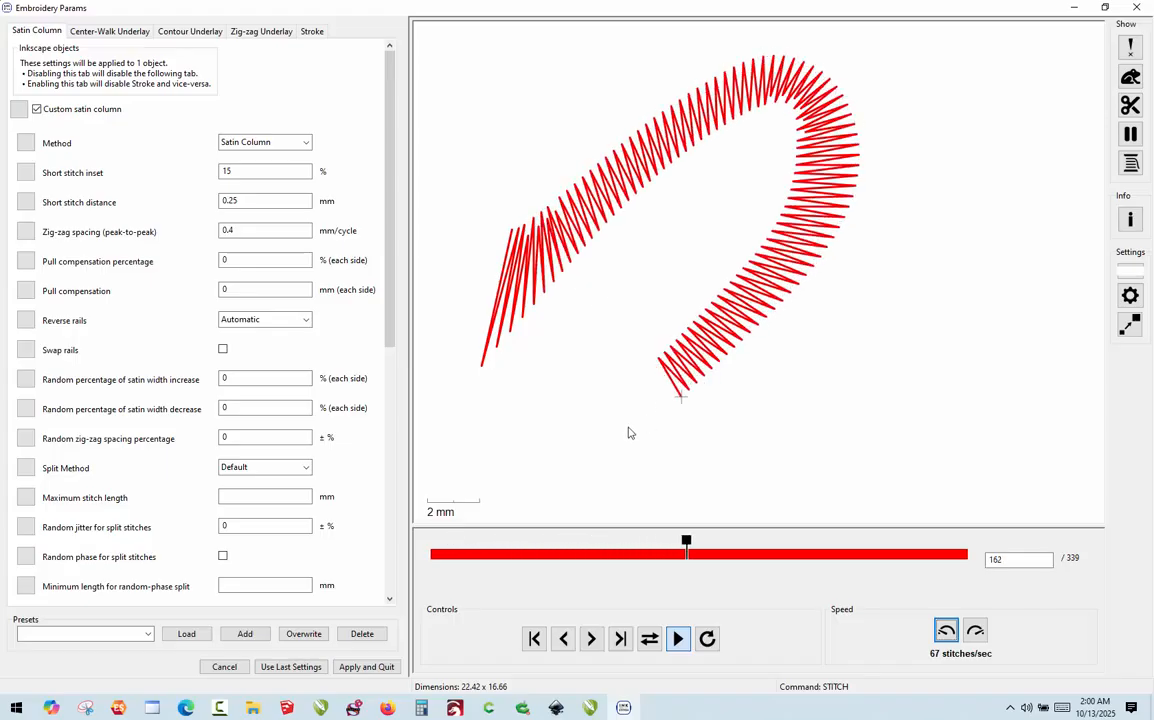
click(366, 667)
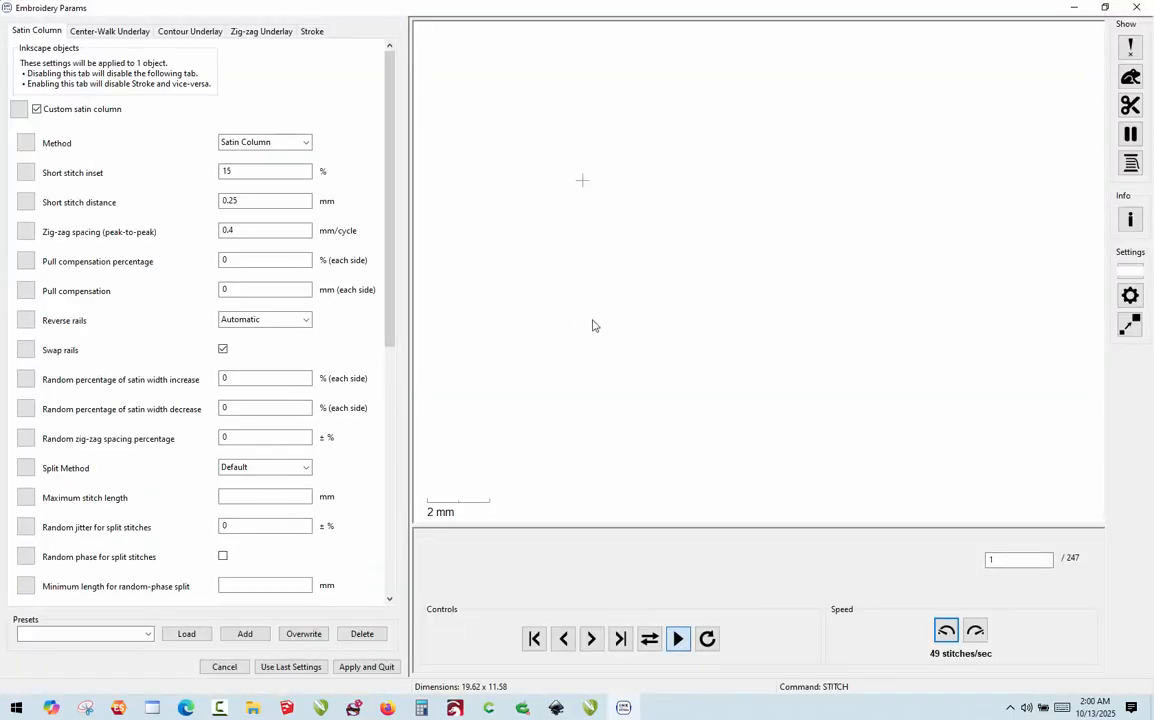
click(366, 666)
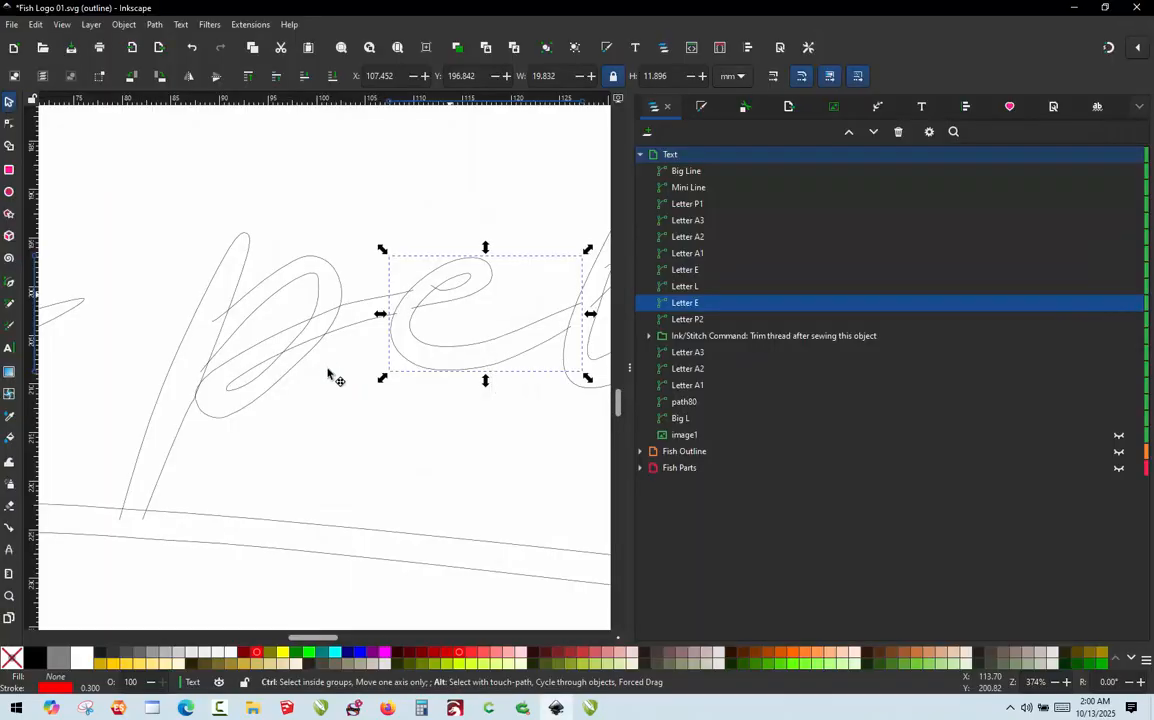
- Convert the jump between Letter P2 and the first Letter E of pelea to a connecting stroke, with a 2.00 mm minimum jump length
click(383, 320)
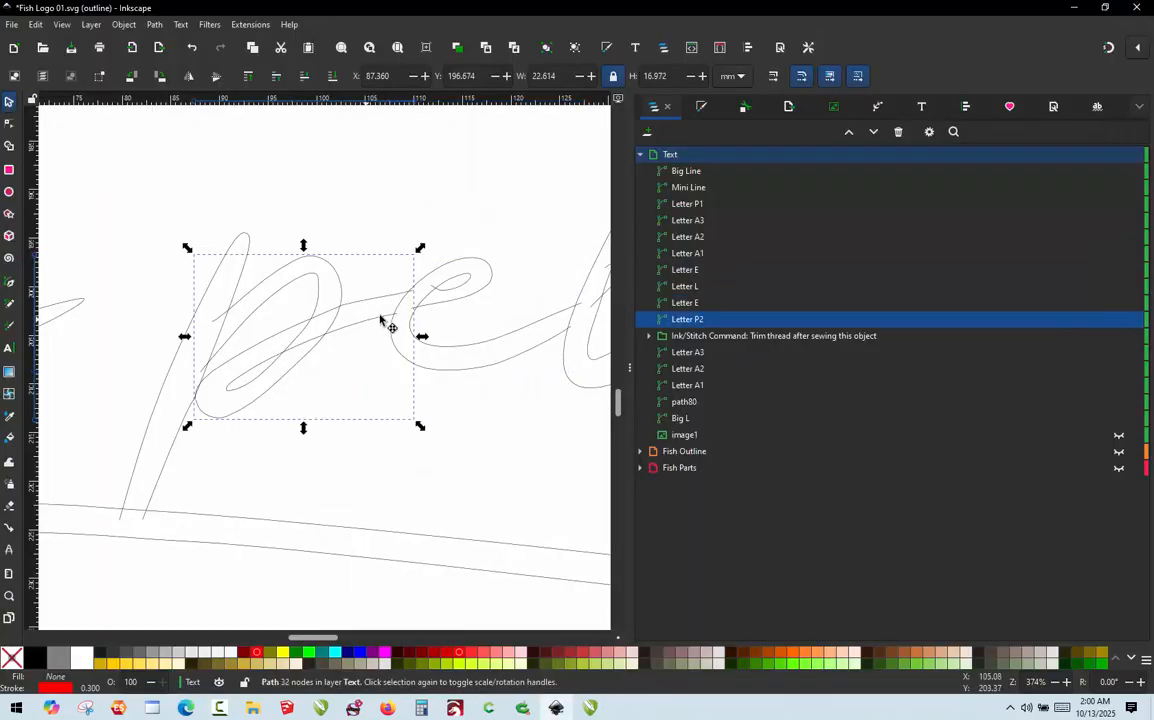
shift+click(440, 306)
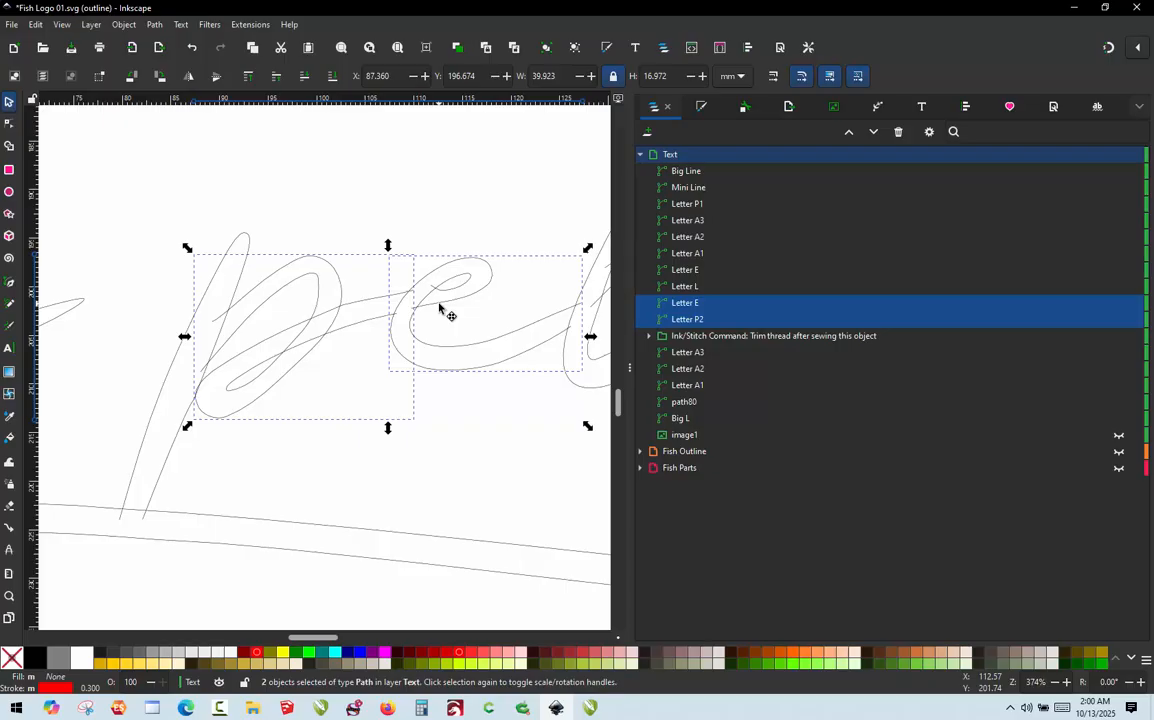
key(ctrl+alt+j)
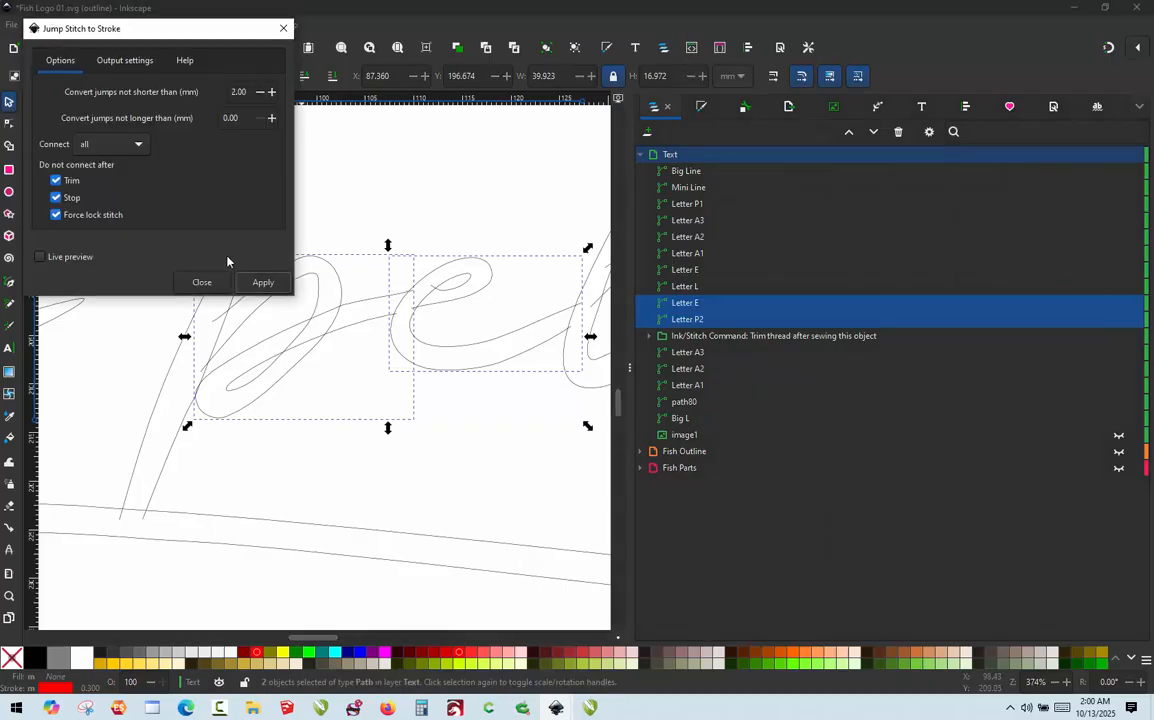
click(263, 283)
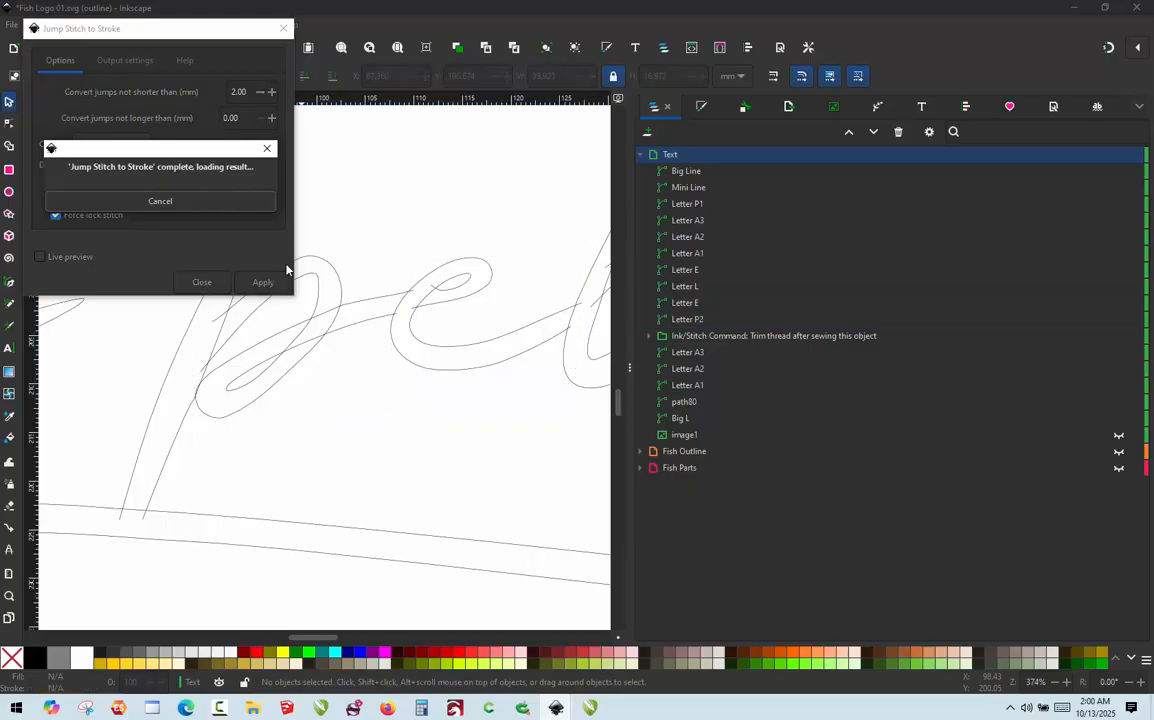
click(283, 28)
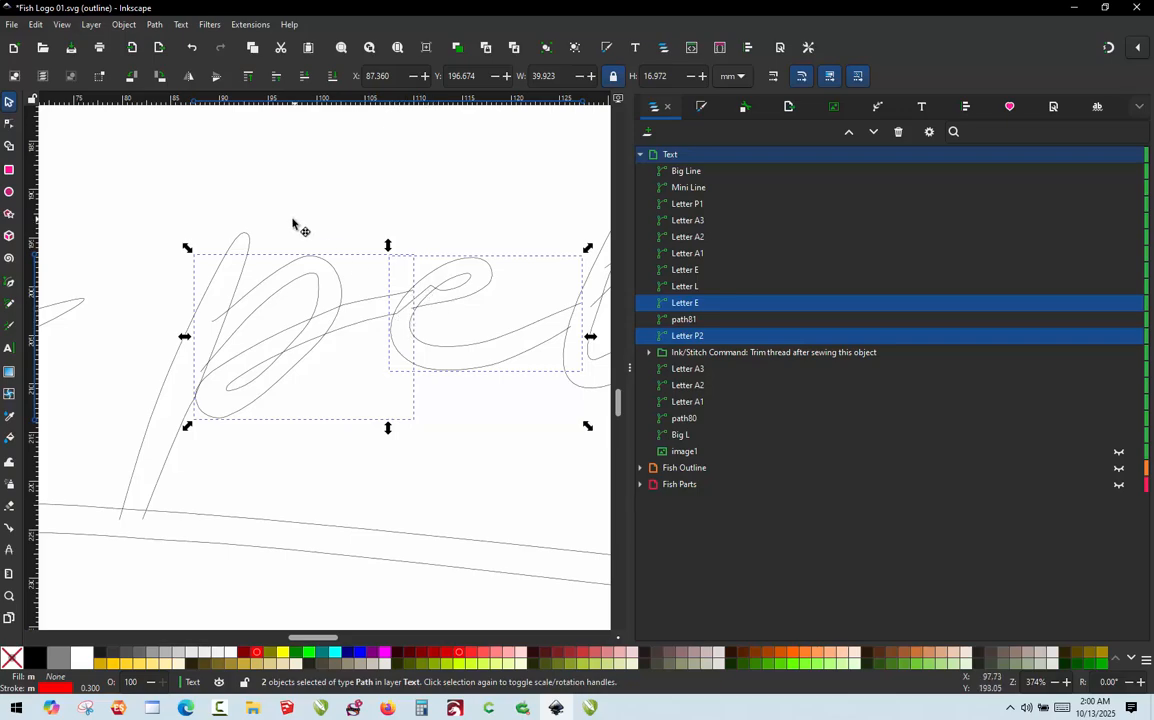
- Convert the jump between the first Letter E and Letter L of pelea to a connecting stroke, keeping the 2.00 mm minimum
scroll(295, 220, down, 2)
scroll(478, 243, up, 2)
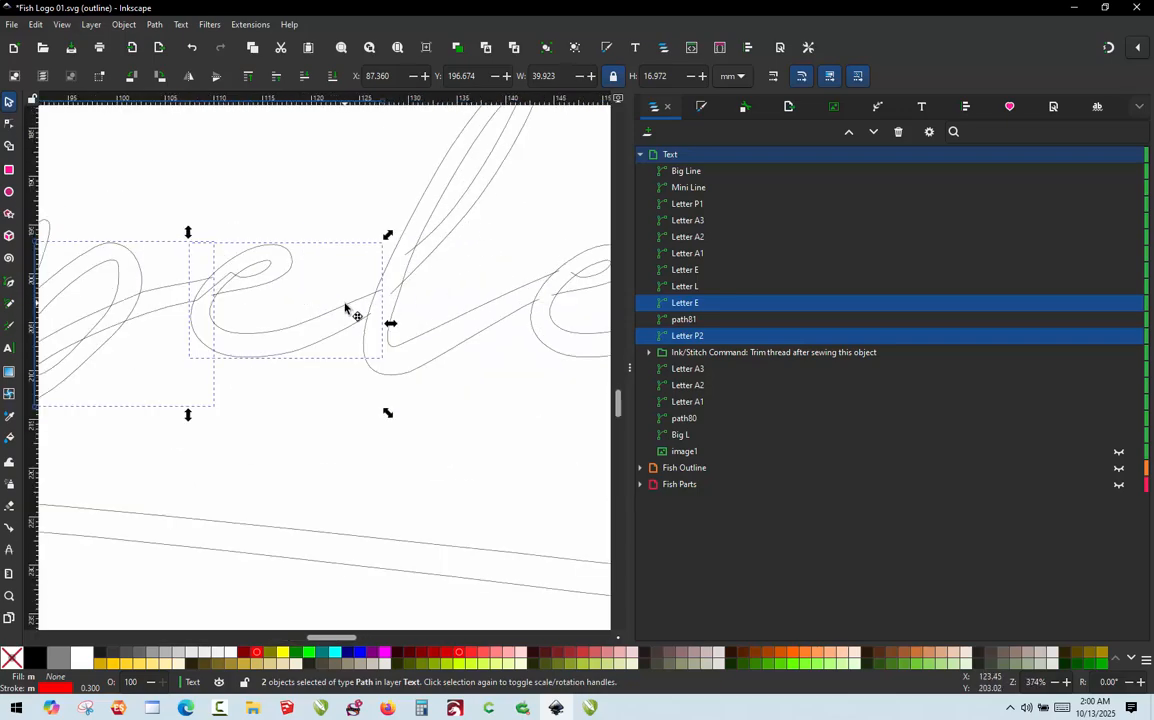
click(318, 384)
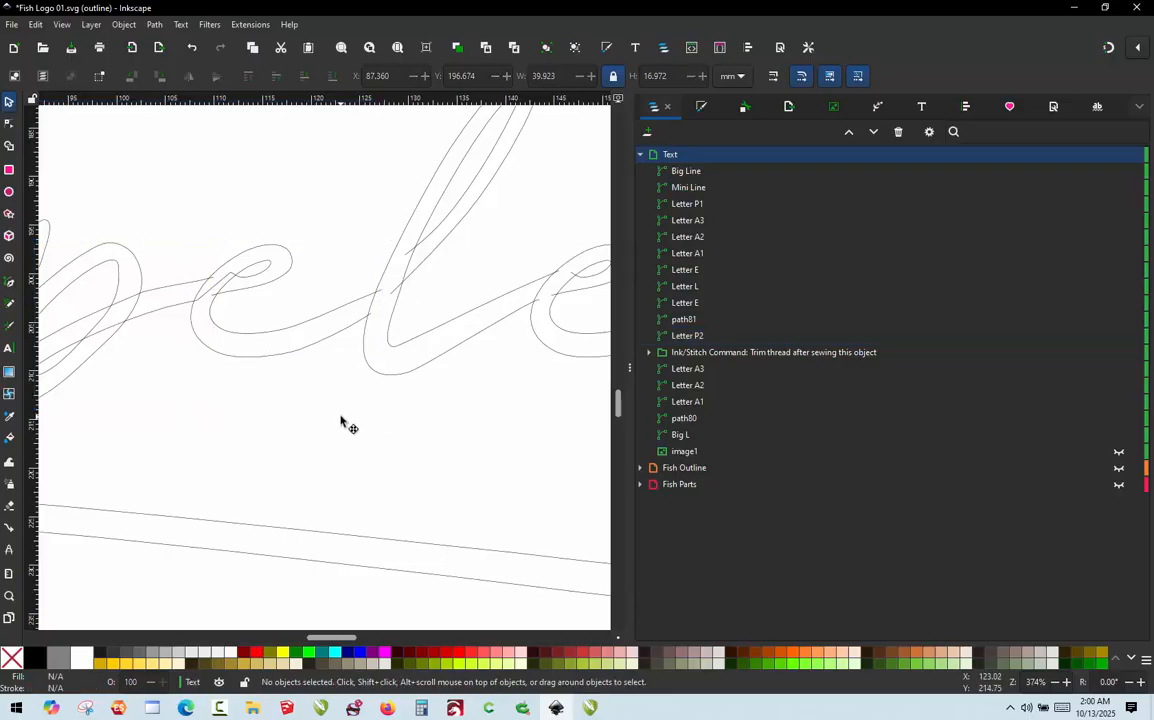
click(331, 342)
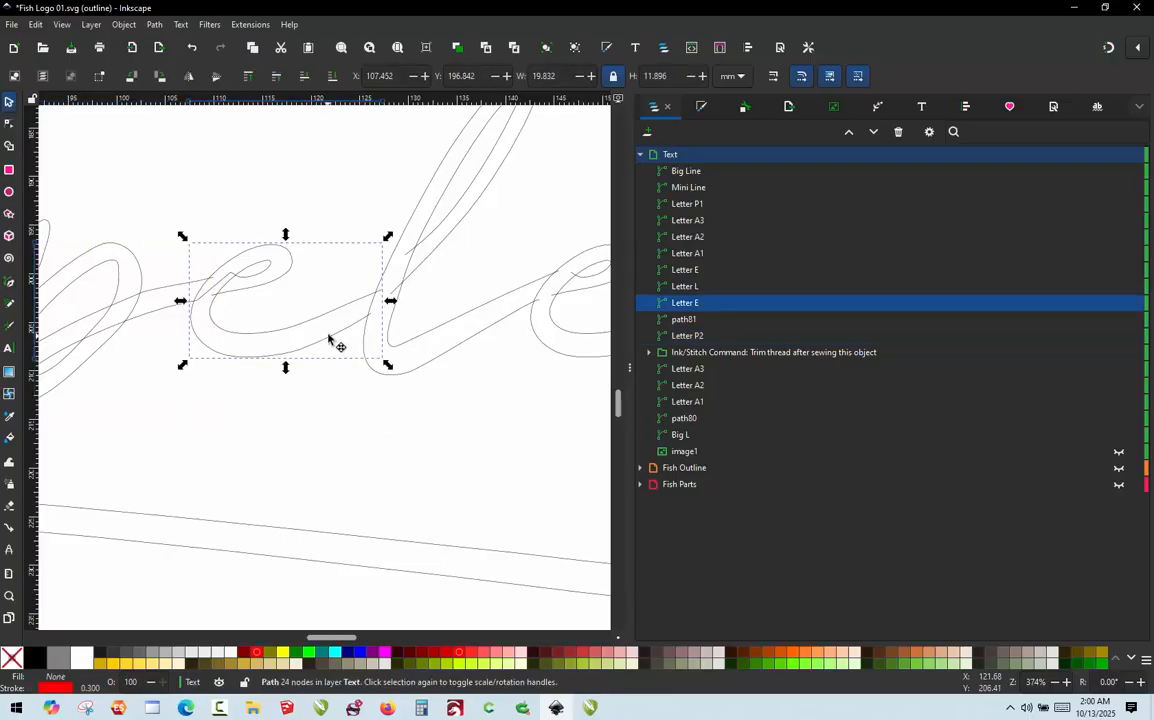
shift+click(437, 253)
key(ctrl+alt+j)
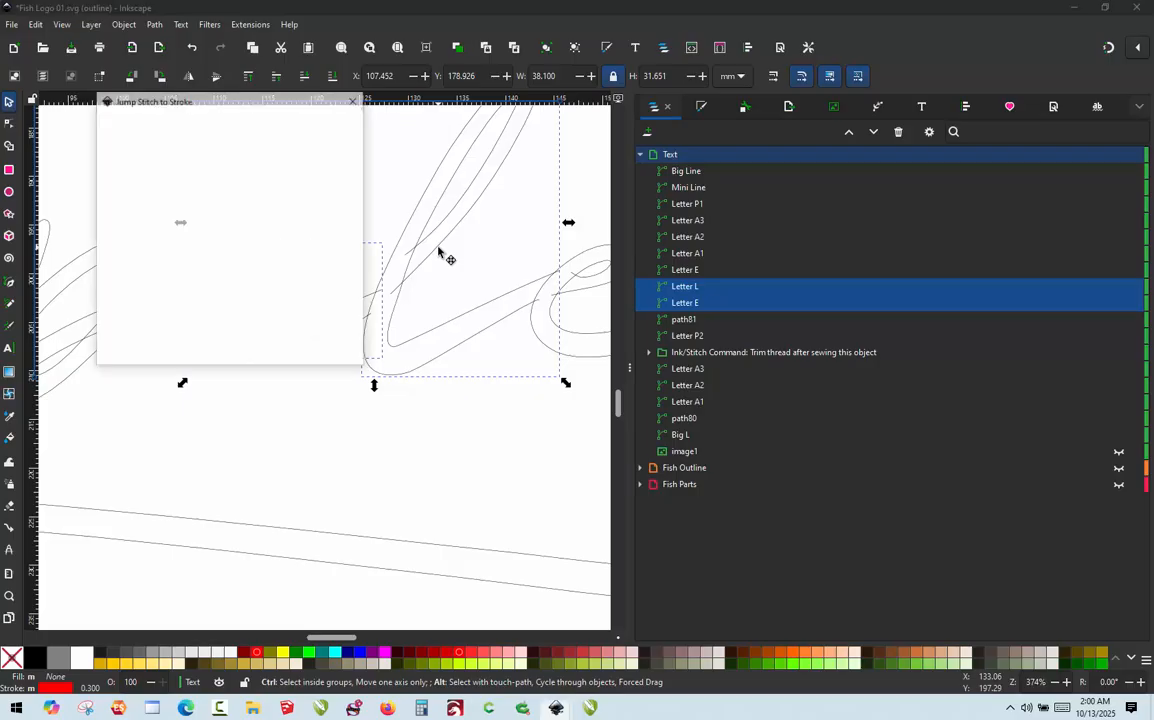
click(333, 352)
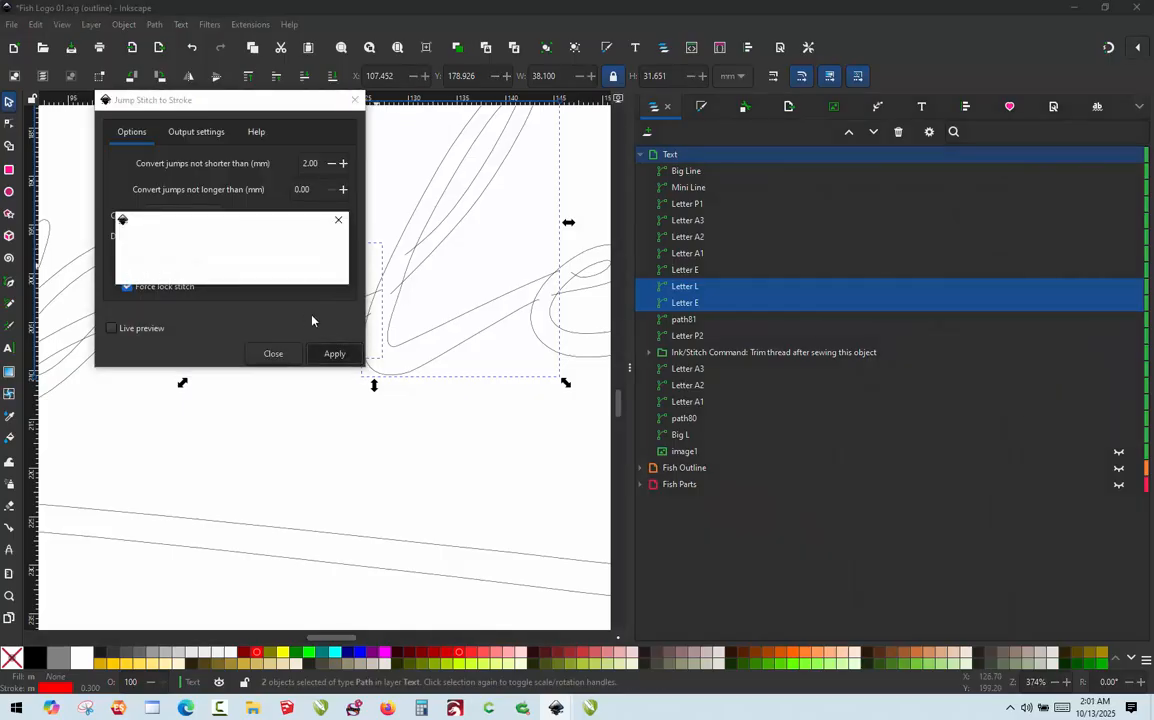
click(354, 100)
- Convert the jump between Letter L and the second Letter E of pelea to a connecting stroke, keeping the 2.00 mm minimum
ctrl+scroll(245, 321, down, 2)
ctrl+scroll(440, 272, up, 2)
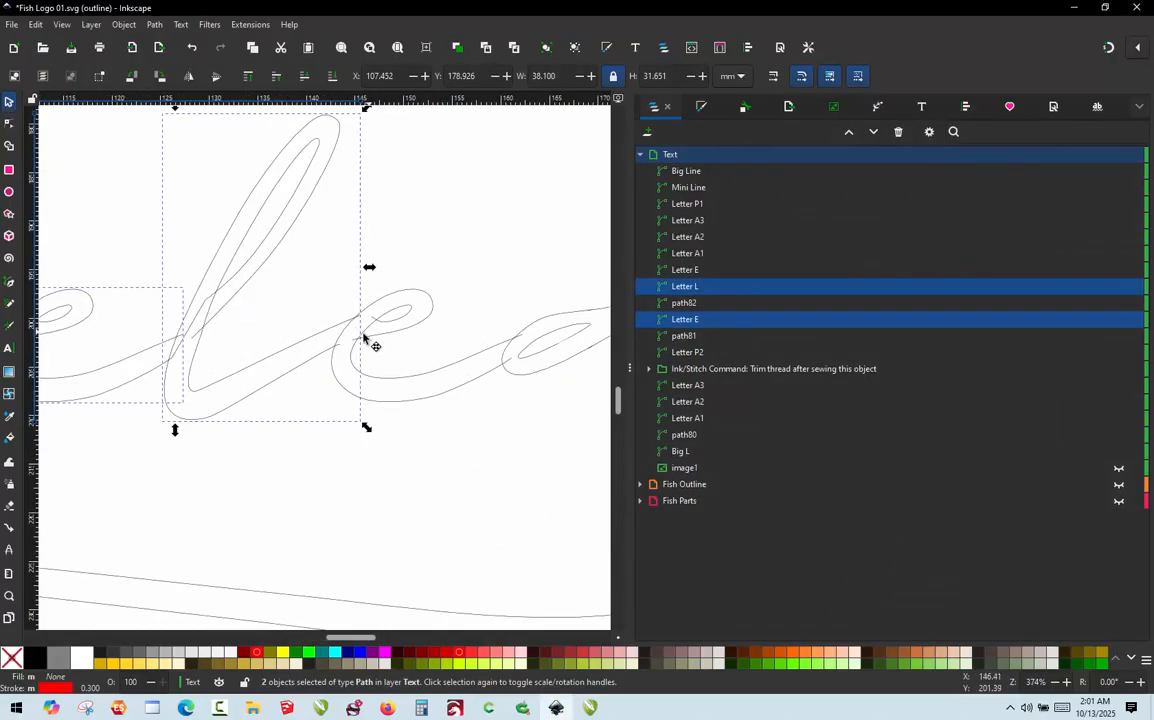
click(320, 369)
click(313, 360)
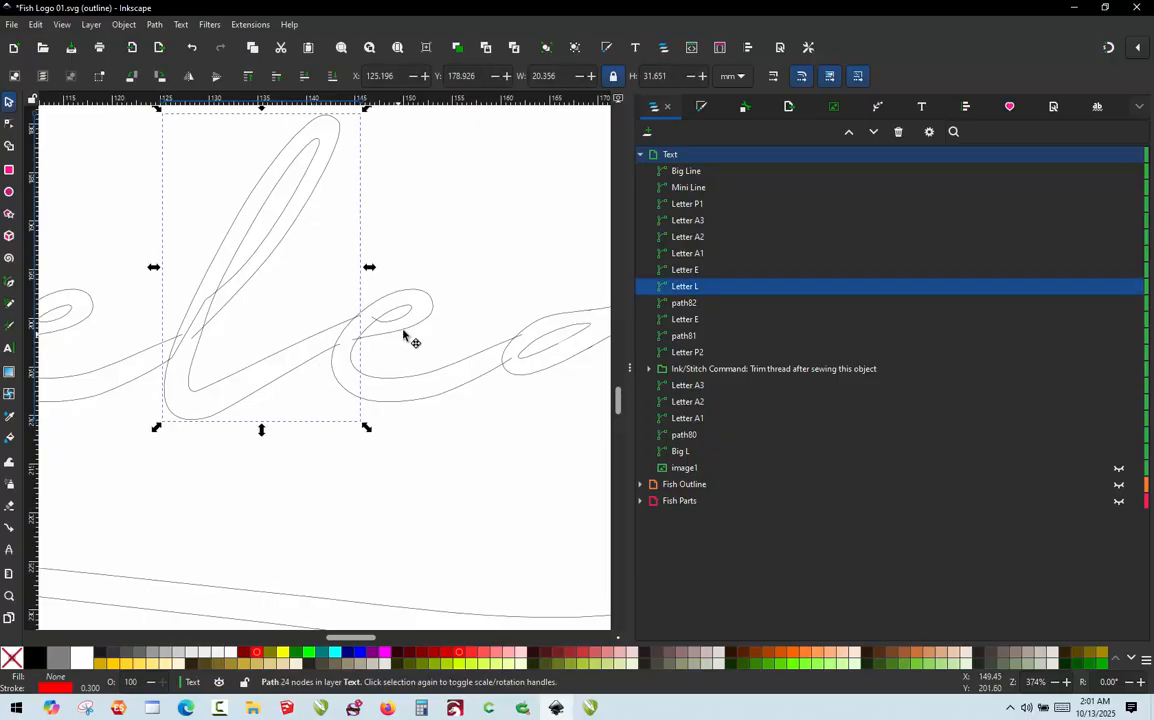
shift+click(404, 336)
key(alt+shift+q)
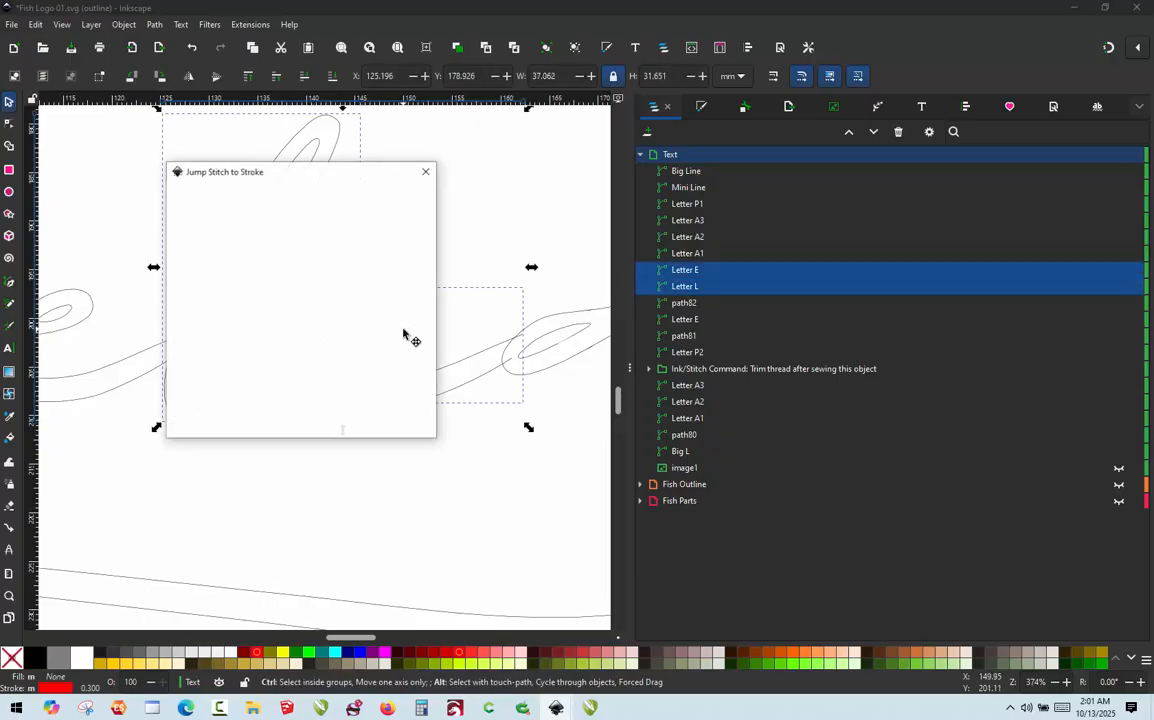
click(405, 425)
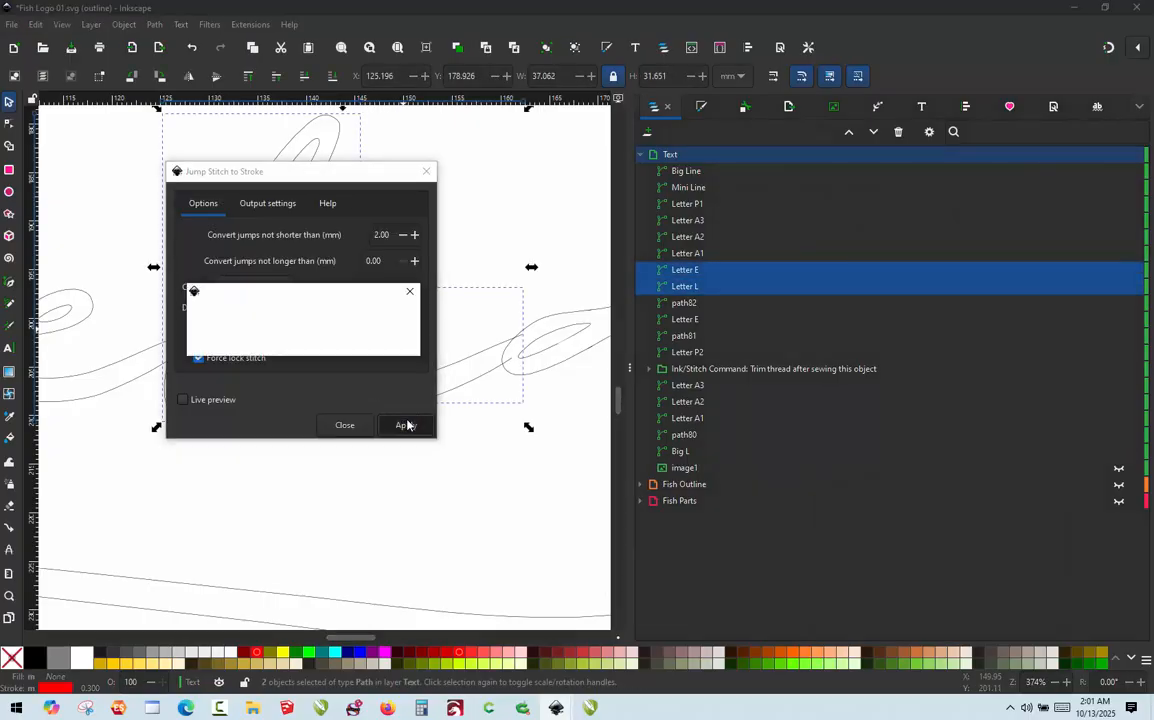
click(427, 173)
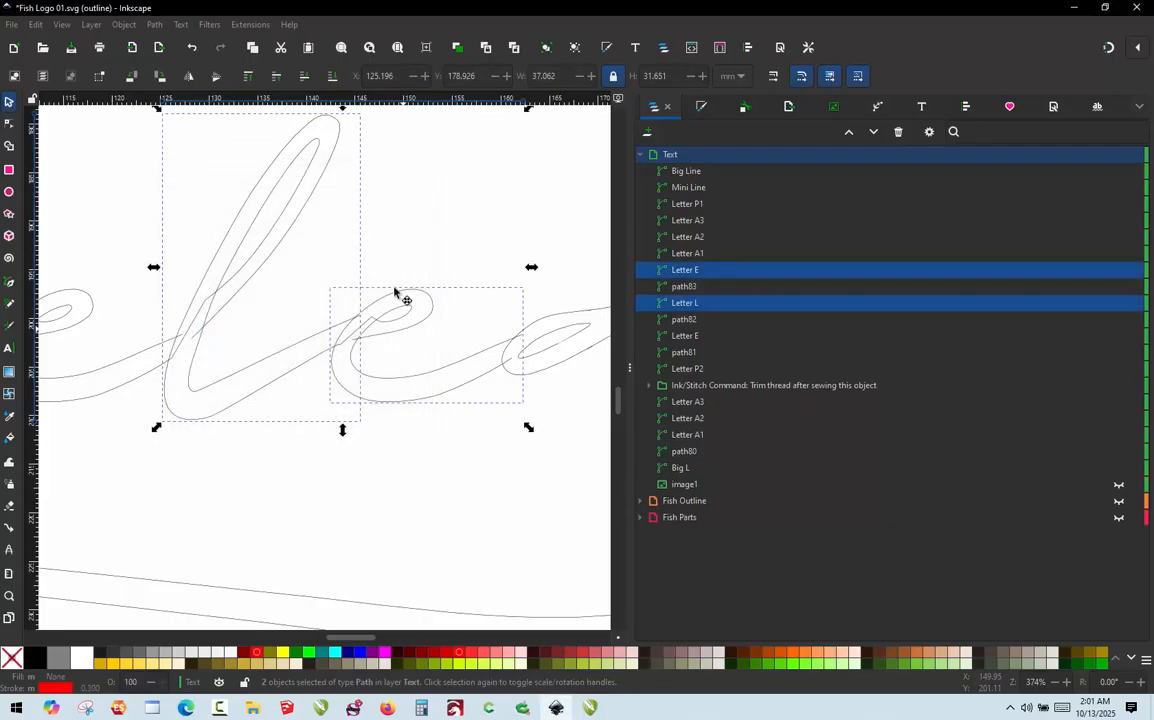
- Convert the jump between the second Letter E and Letter A1 of pelea to a connecting stroke, keeping the 2.00 mm minimum
scroll(503, 332, up, 1)
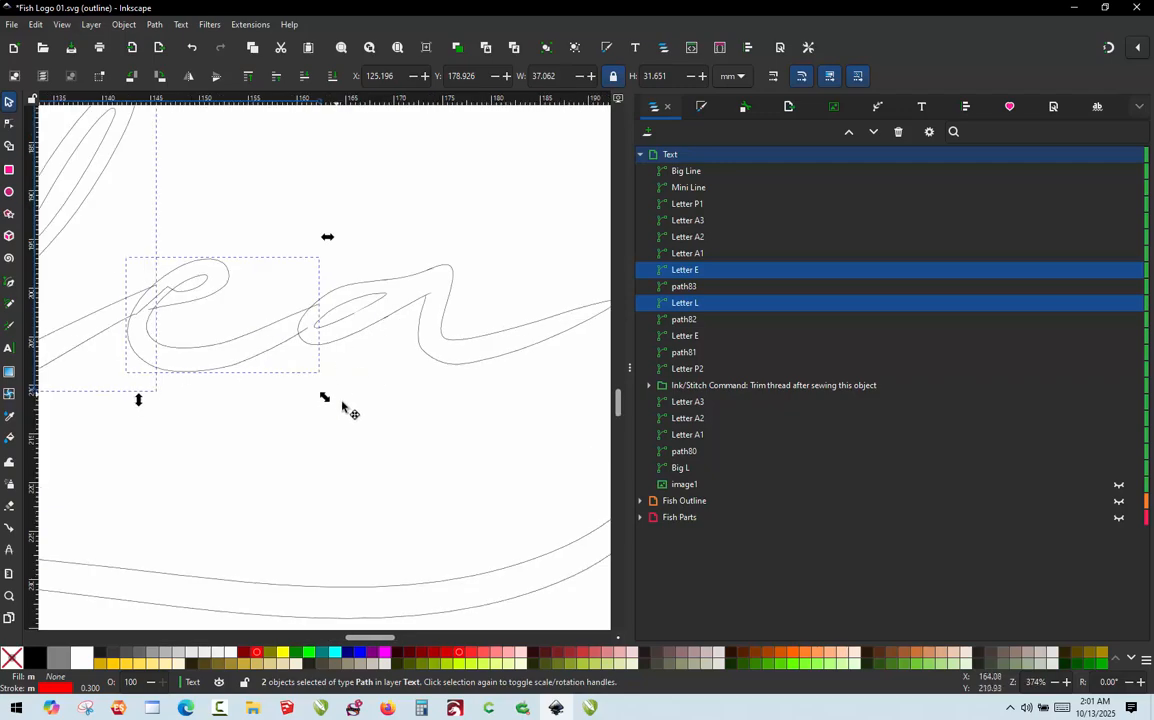
click(305, 368)
click(279, 349)
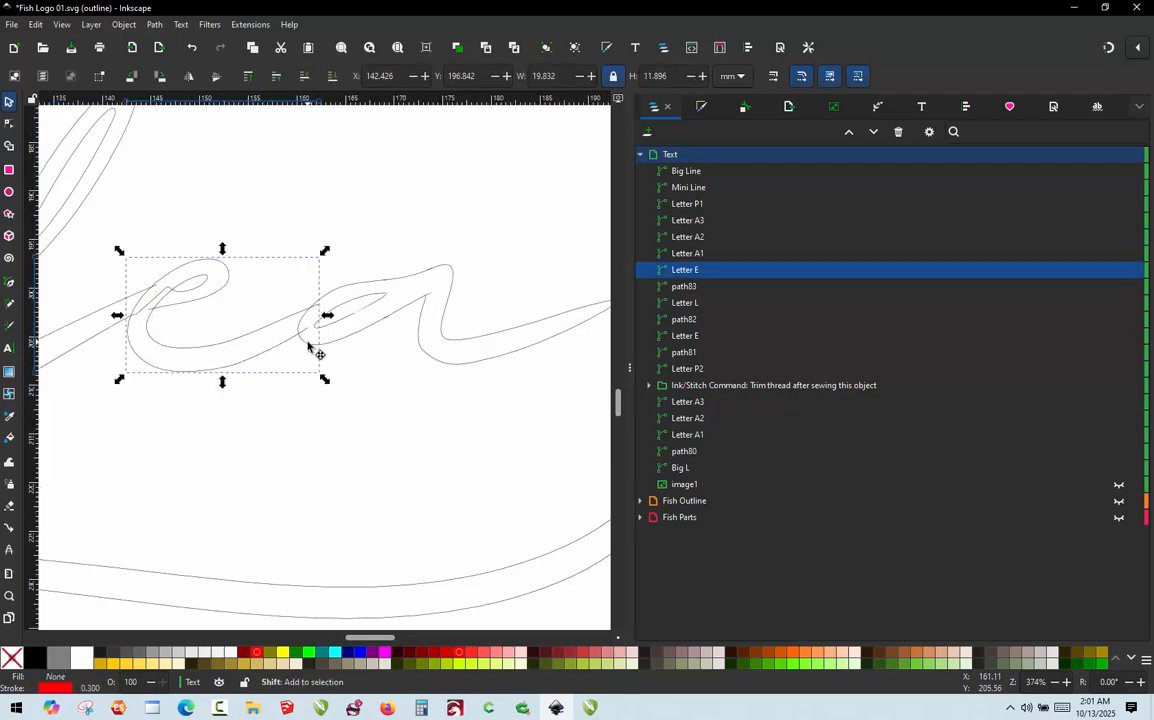
shift+click(310, 347)
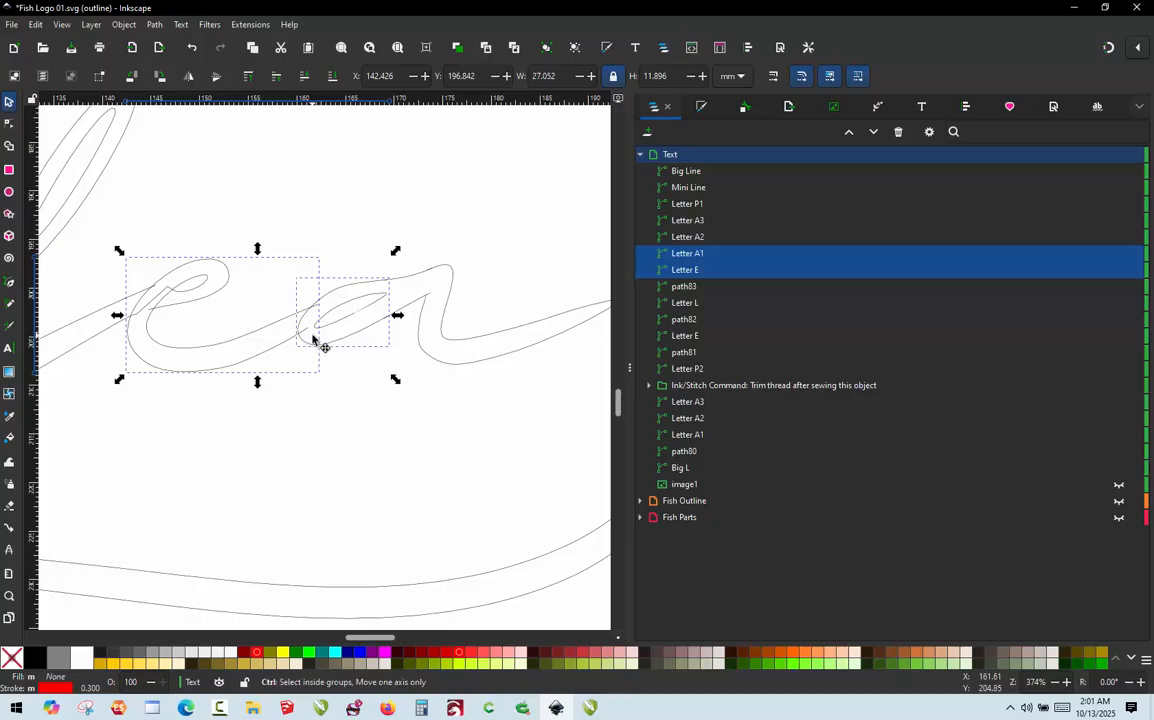
key(ctrl+alt+j)
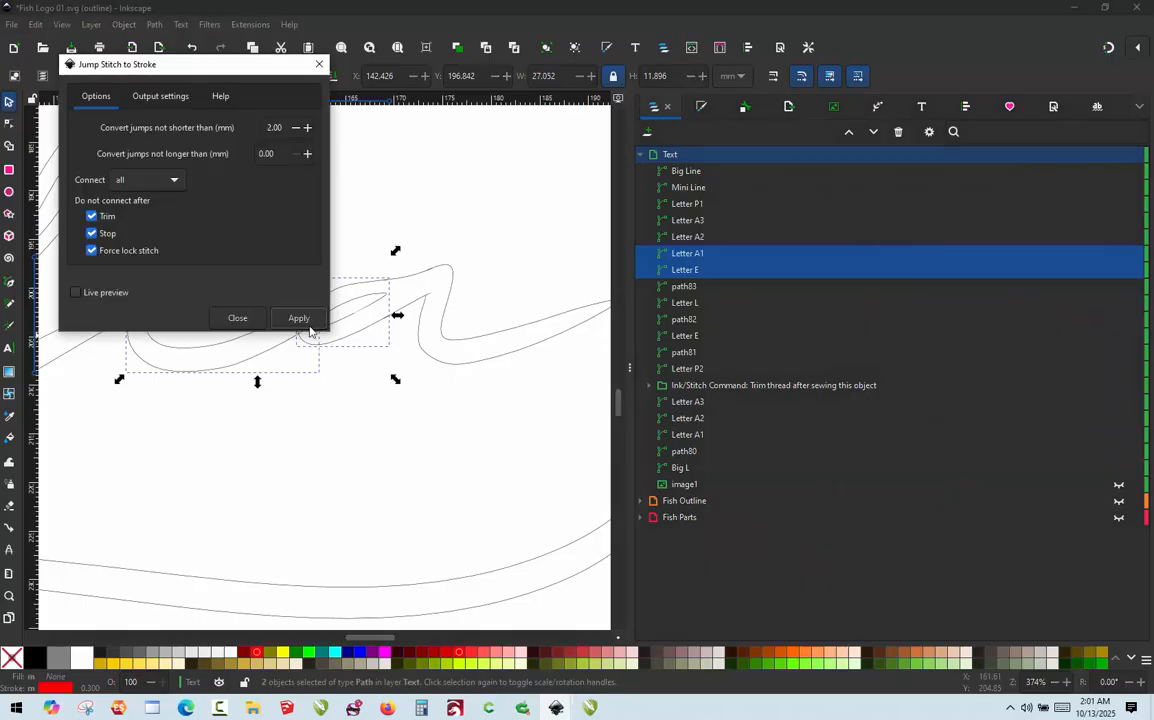
click(307, 326)
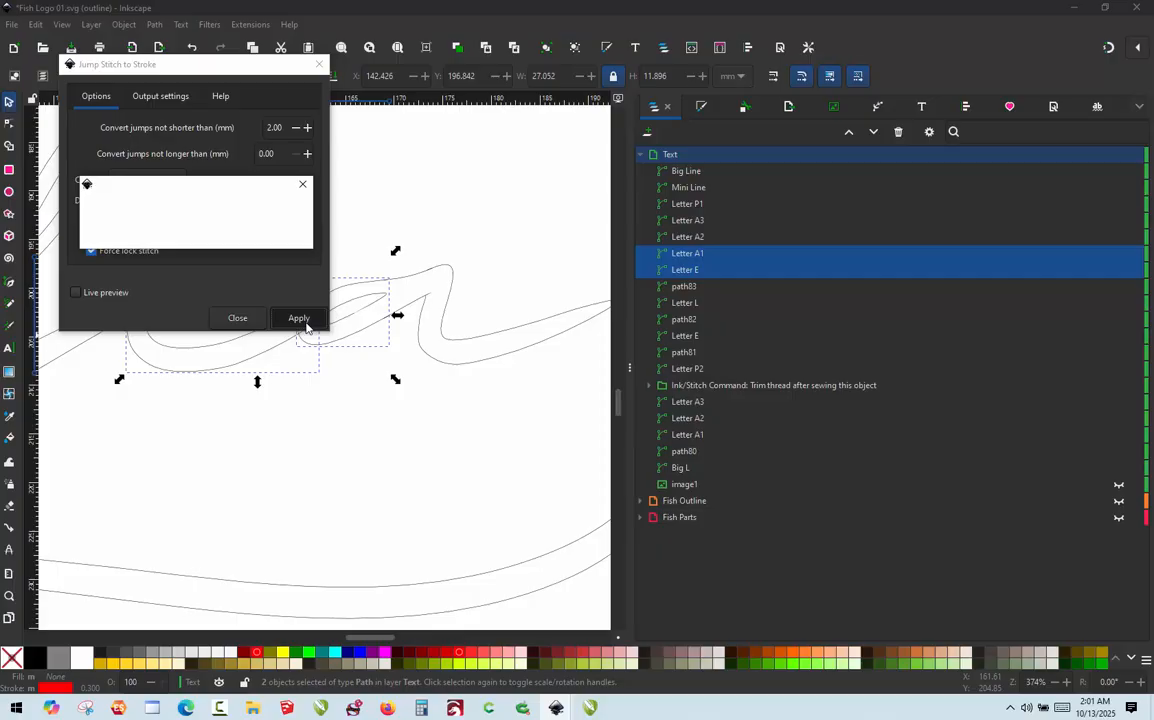
click(242, 326)
- Add three nodes to the stroke connecting the second E and final A of pelea, bending it inside the lower side of the A's bowl
scroll(330, 375, up, 3)
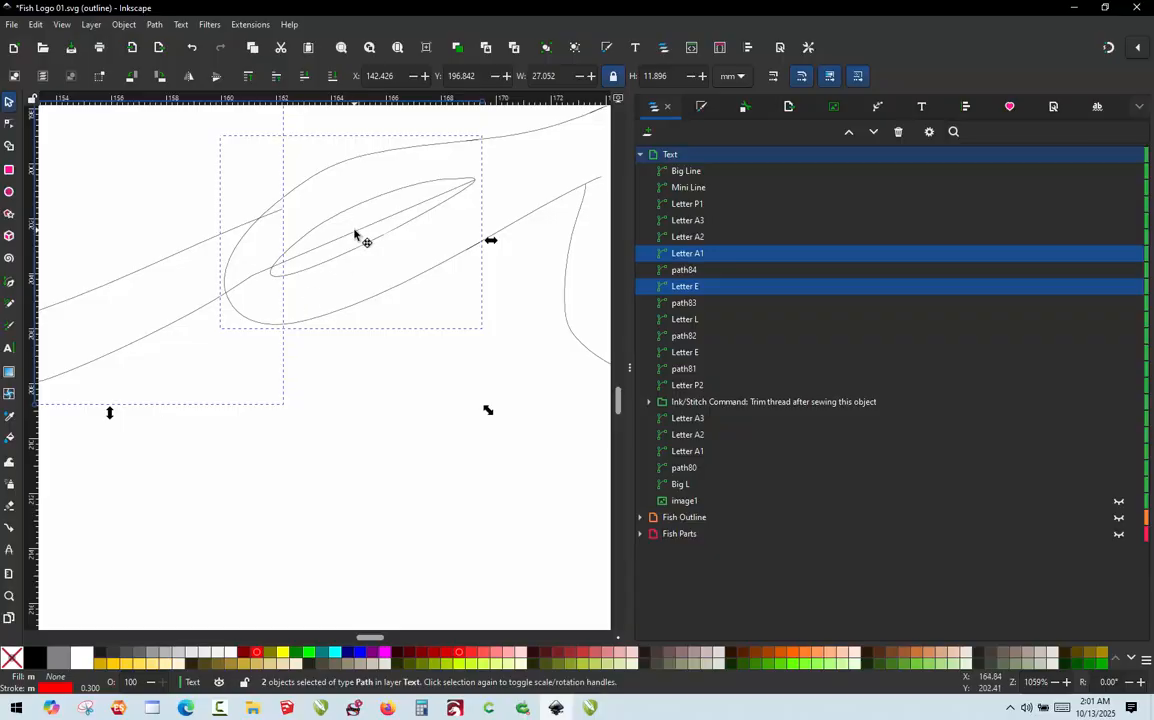
click(355, 235)
click(360, 237)
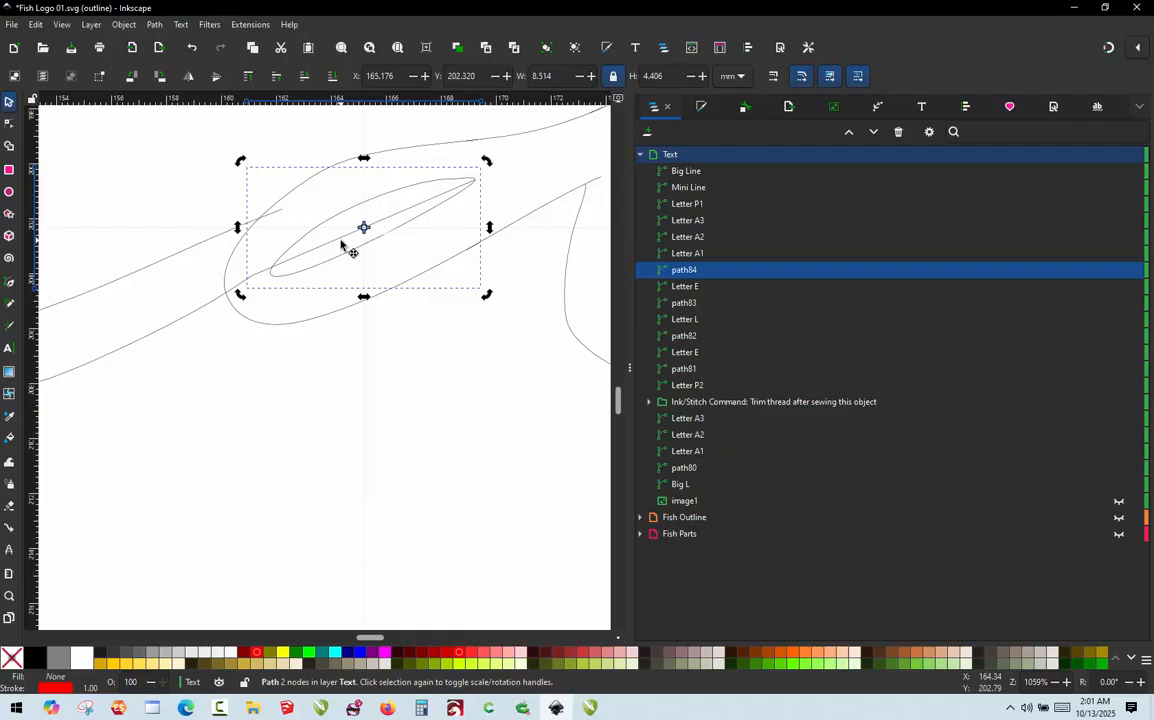
key(n)
double_click(334, 243)
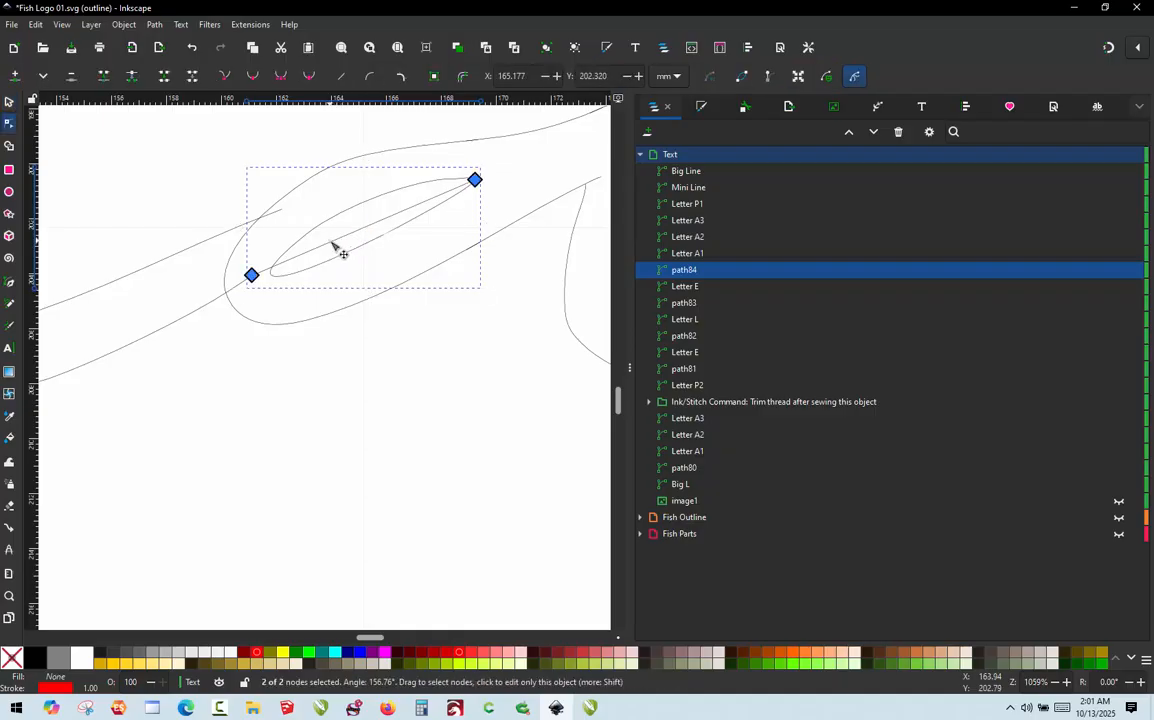
drag(330, 241, 272, 300)
click(441, 222)
double_click(441, 222)
double_click(341, 267)
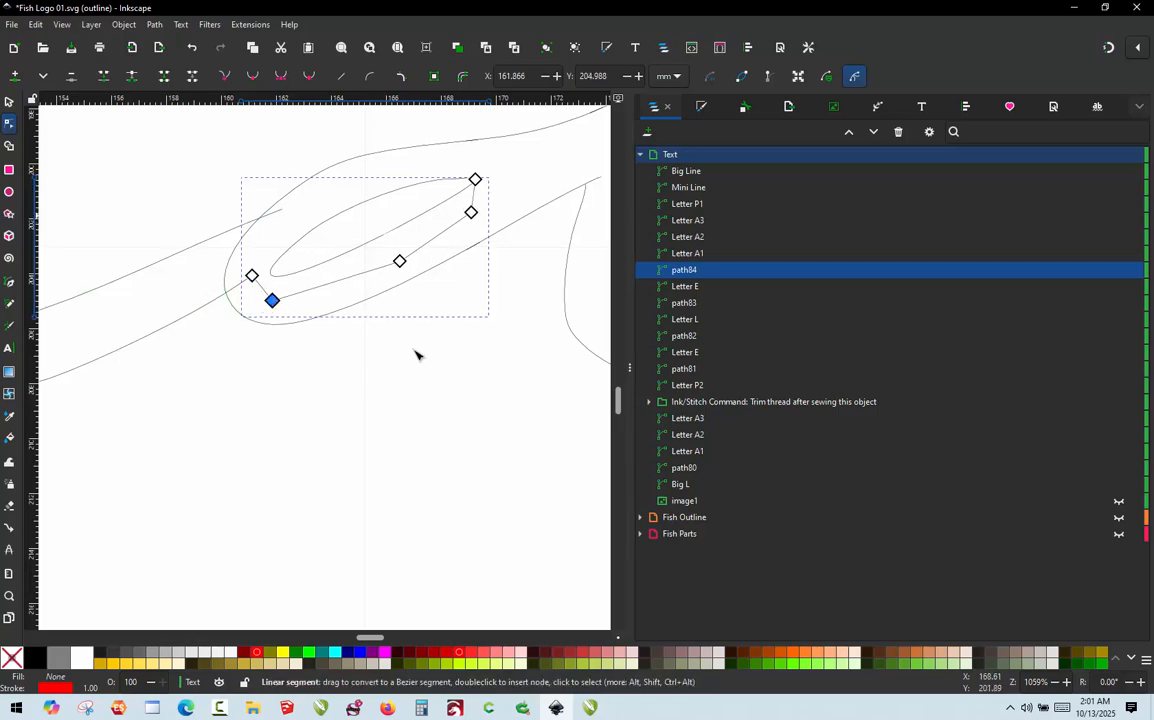
scroll(330, 245, down, 3)
scroll(510, 263, down, 2)
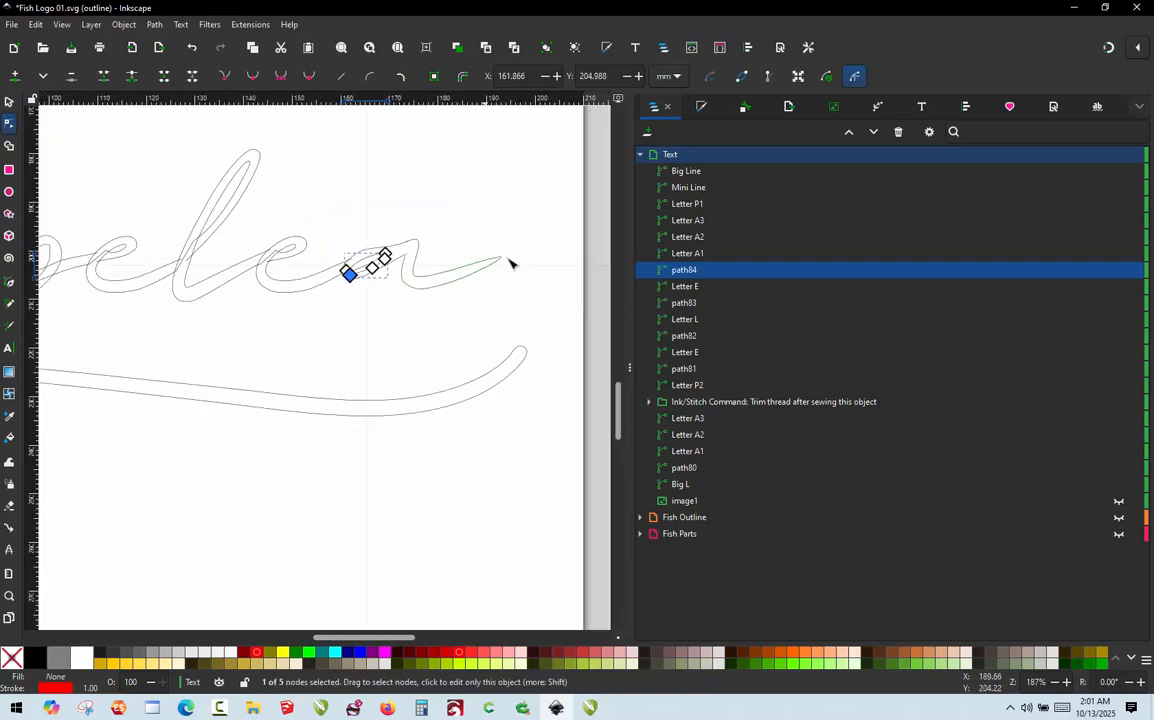
scroll(505, 280, down, 3)
scroll(373, 301, up, 2)
scroll(373, 301, down, 2)
scroll(436, 287, up, 1)
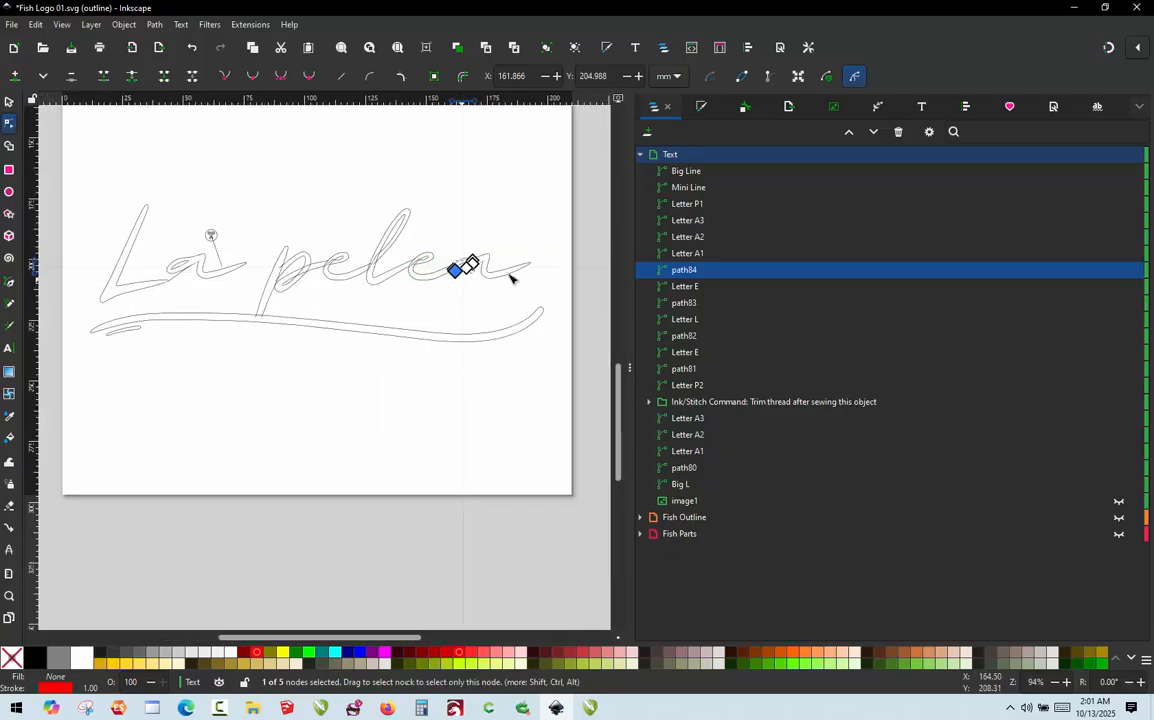
click(8, 103)
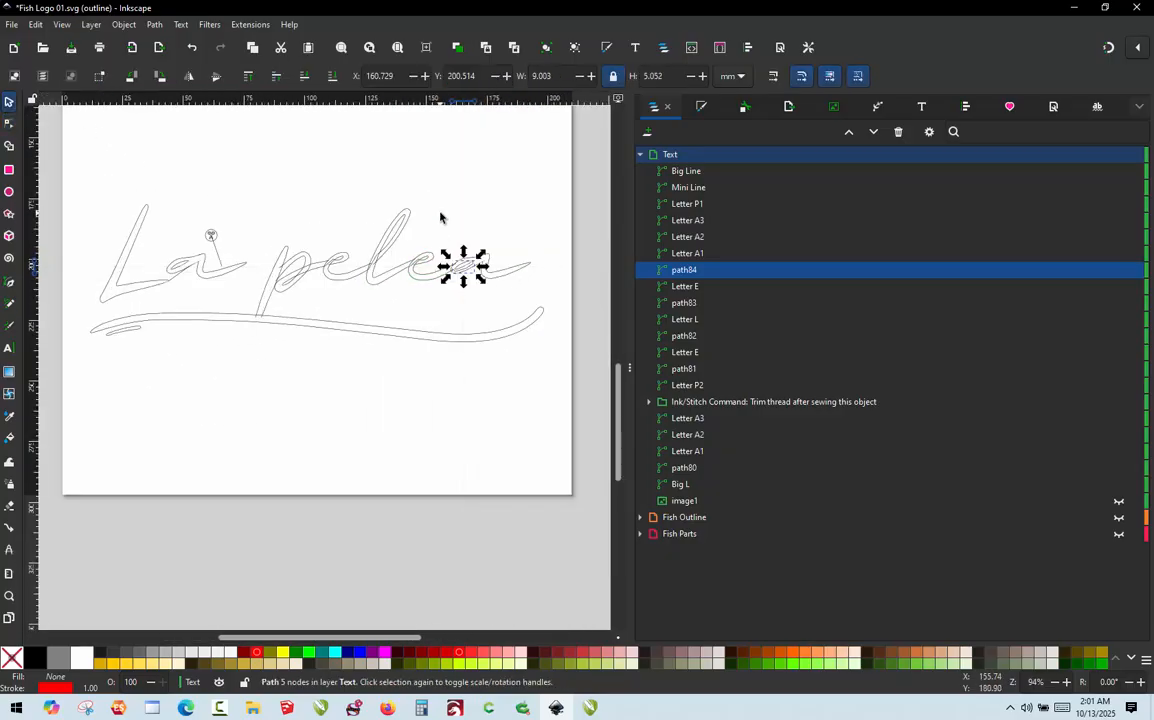
click(443, 213)
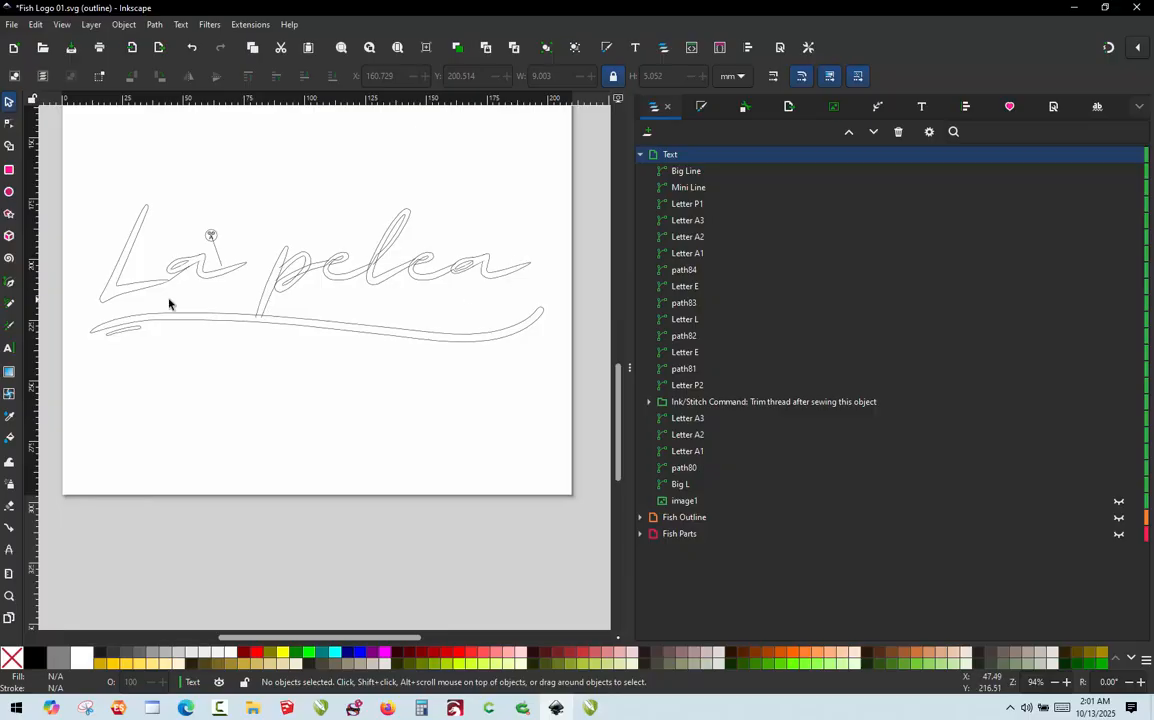
- Attach a "Trim thread after sewing this object" command to Letter A3 at the end of pelea
click(497, 280)
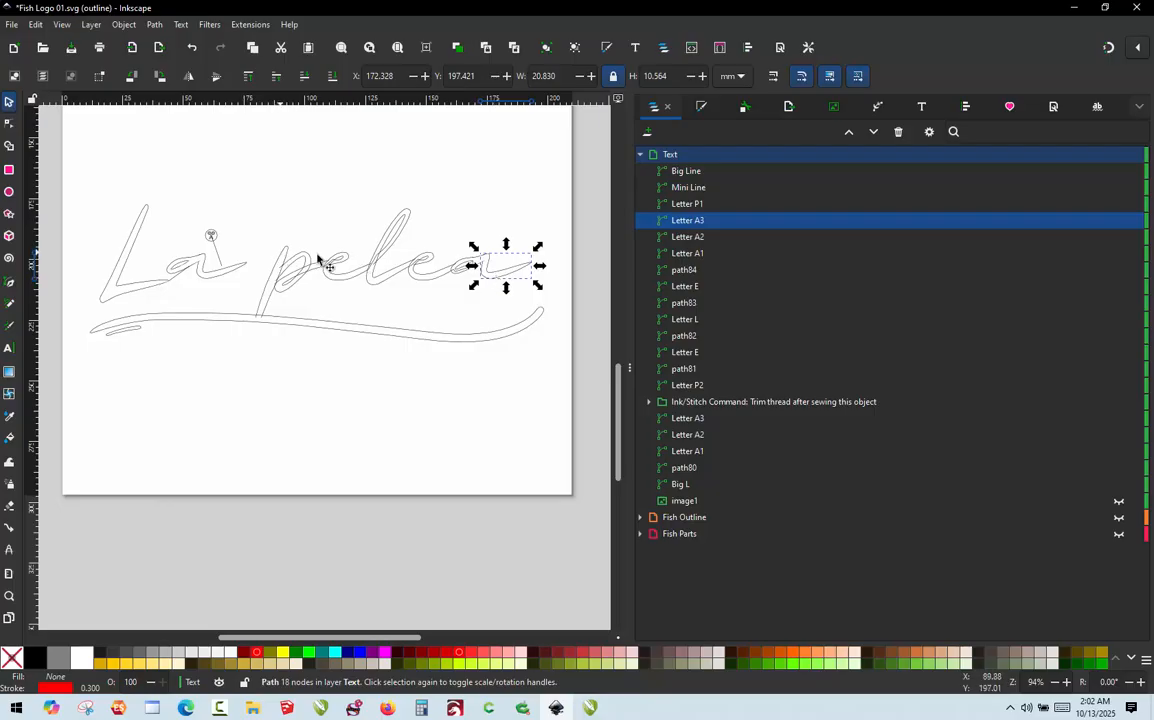
click(247, 27)
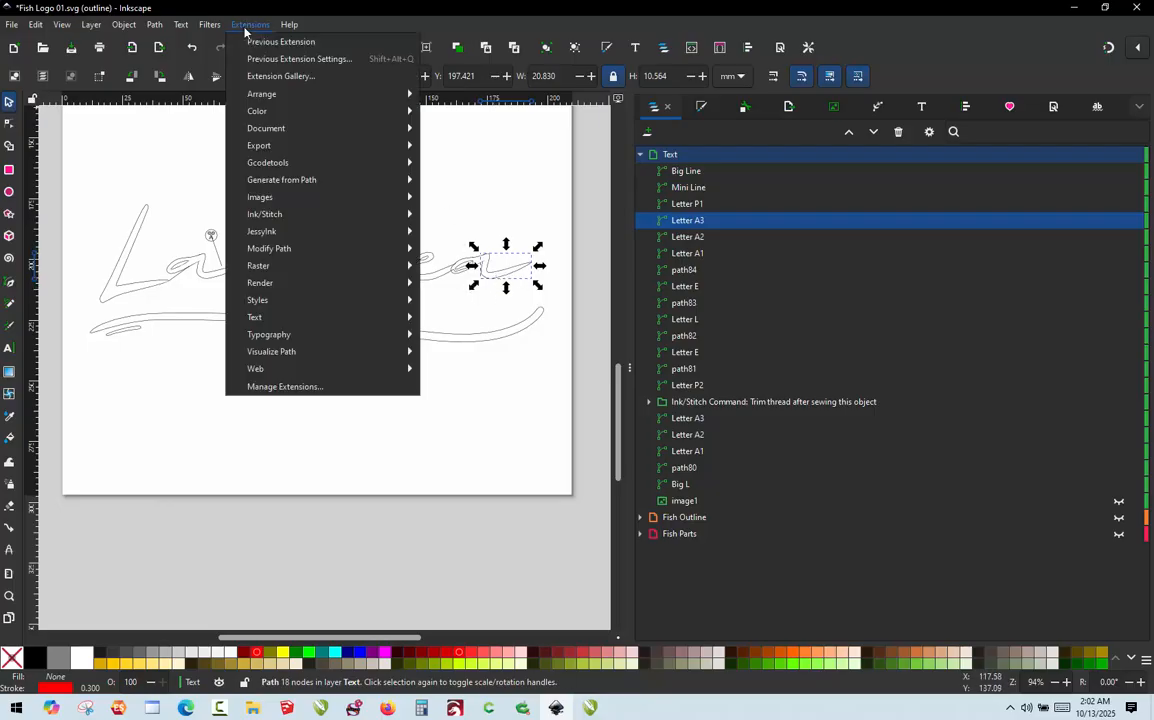
mouse_move(299, 217)
mouse_move(512, 230)
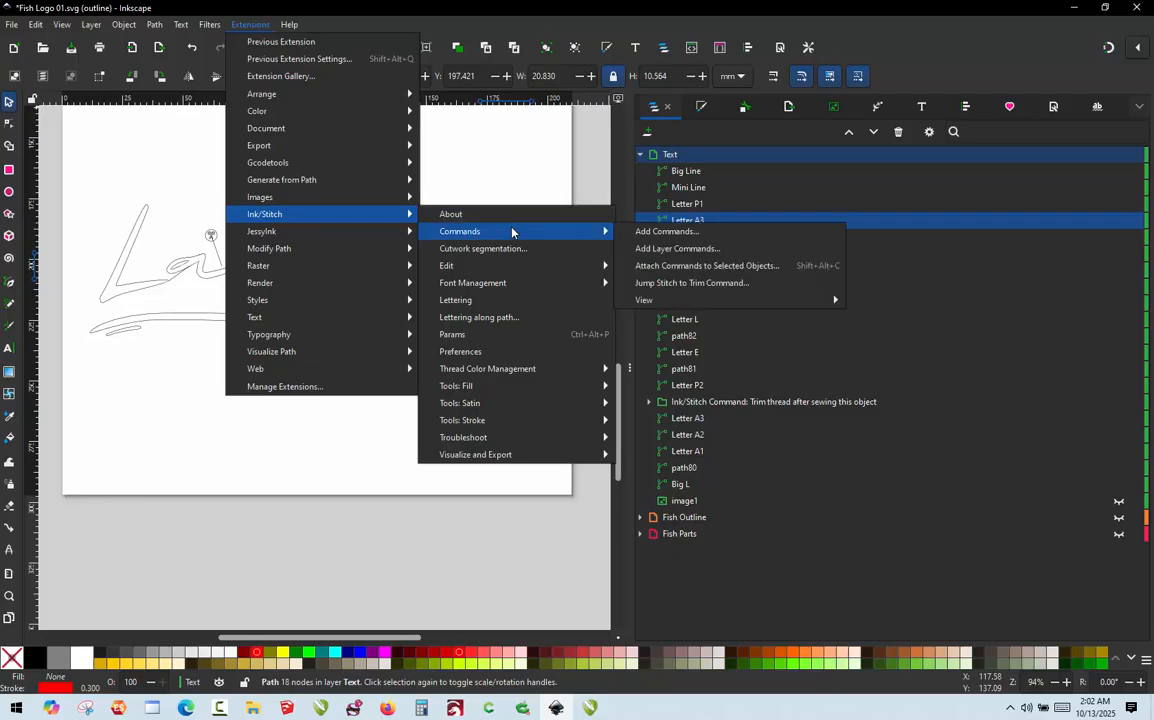
click(680, 265)
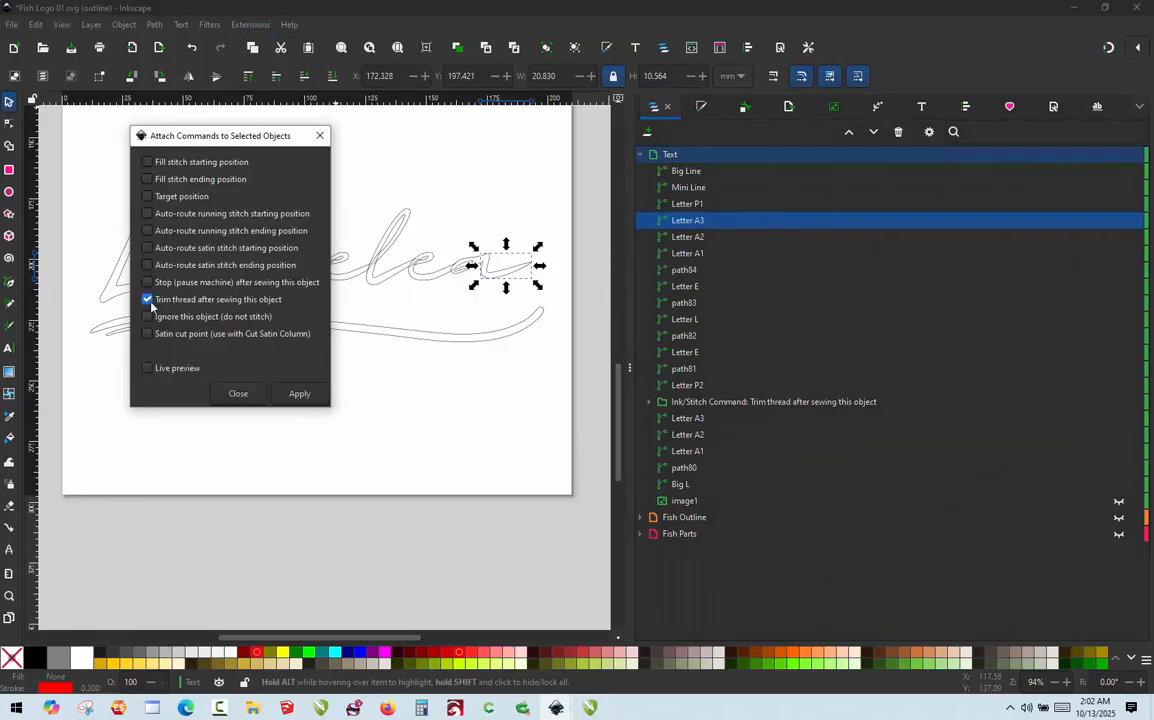
click(300, 393)
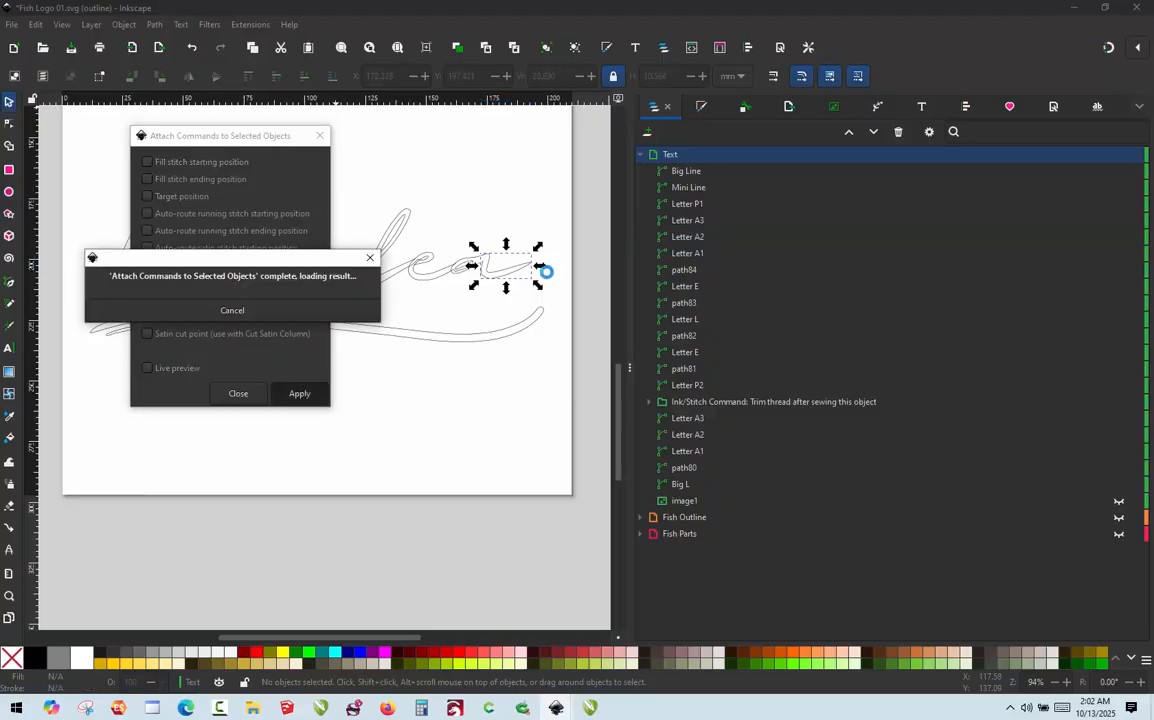
click(320, 135)
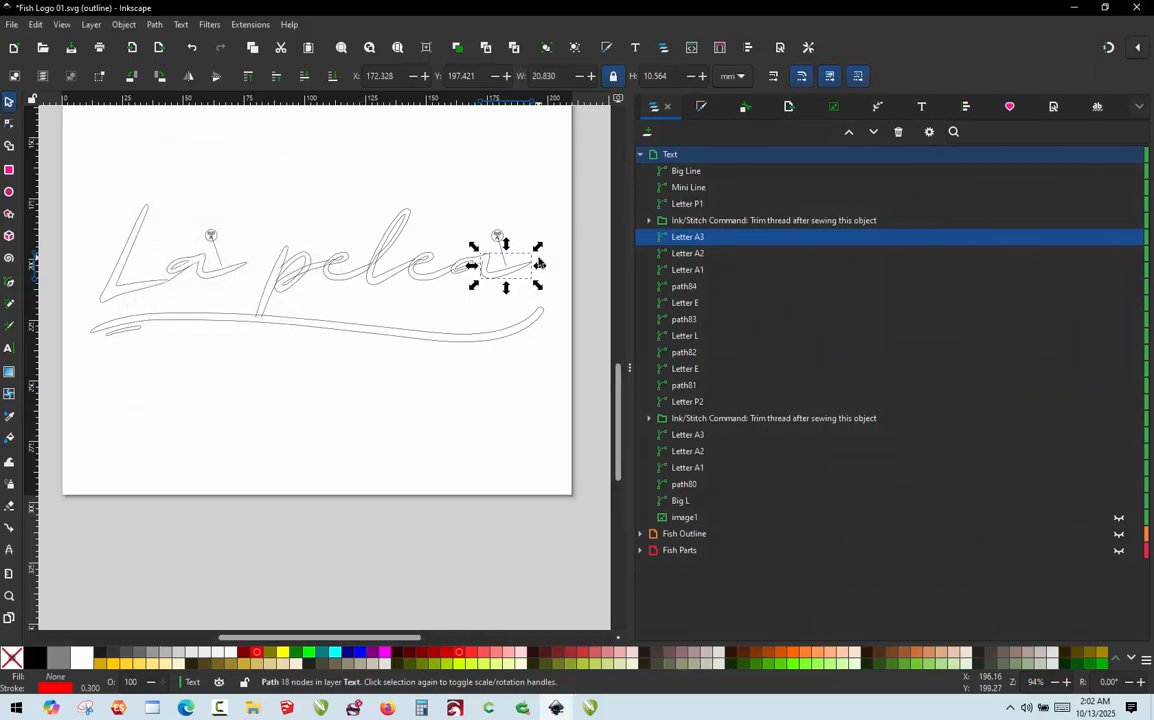
- Check the stitch-out of Letter P1 in the embroidery parameters and enable Swap rails for its satin column
click(276, 280)
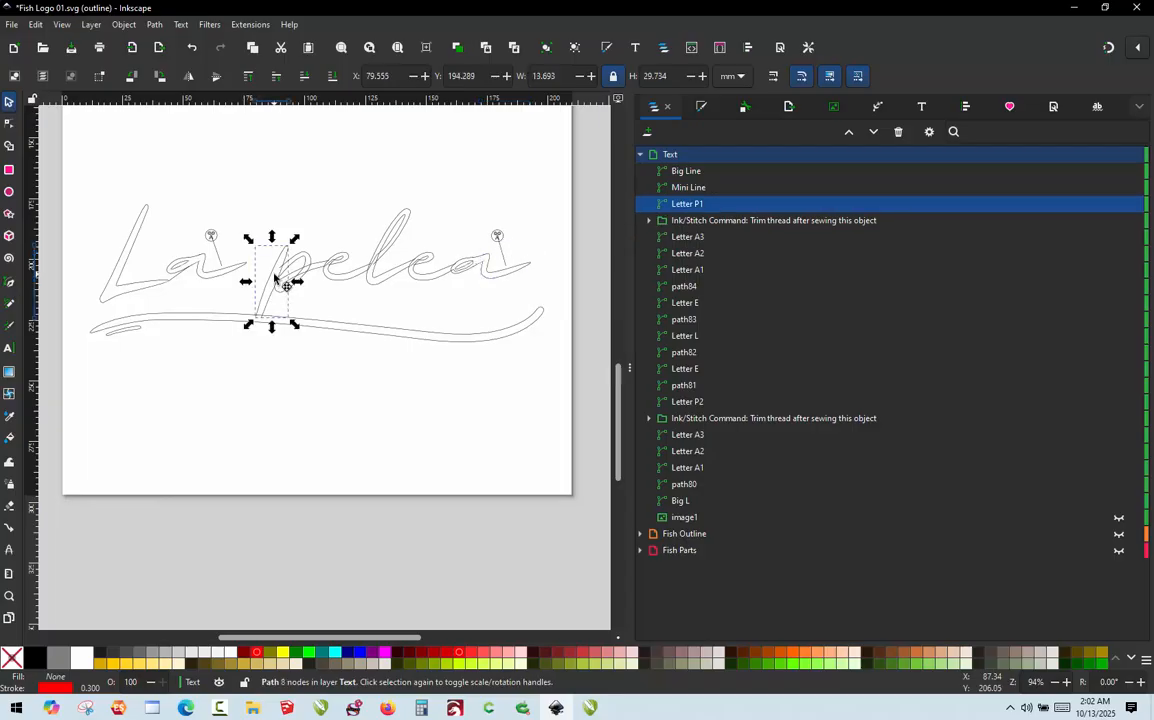
scroll(307, 390, down, 2)
scroll(286, 342, up, 3)
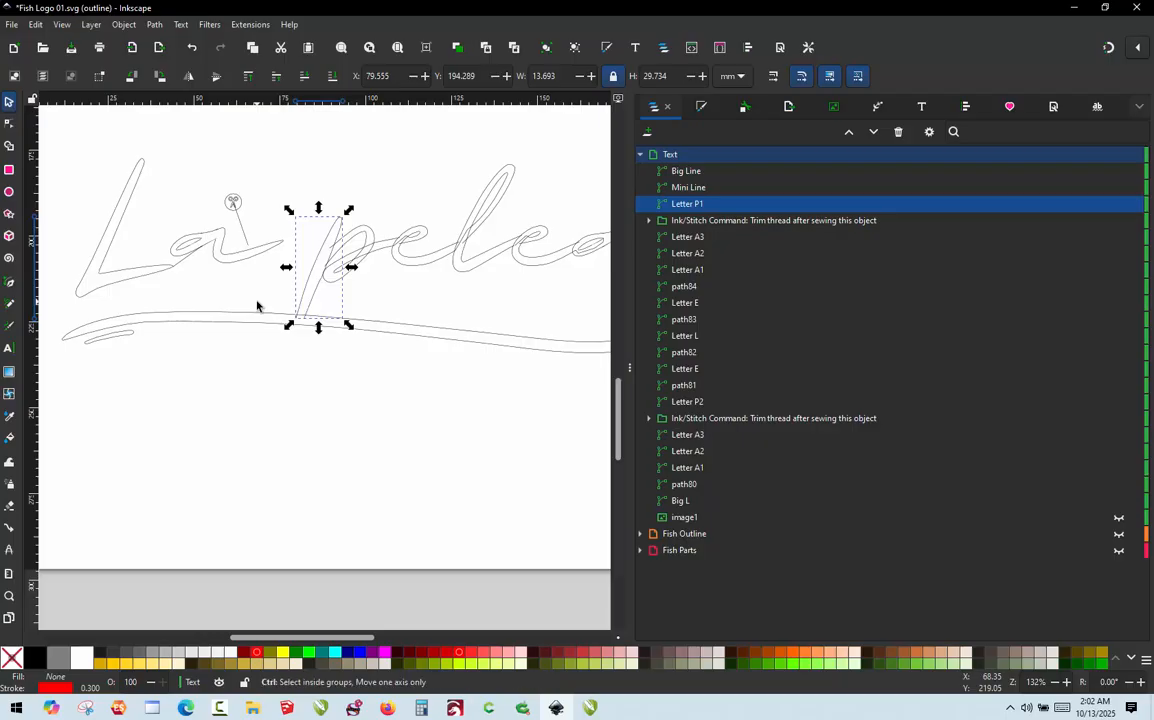
key(ctrl+alt+p)
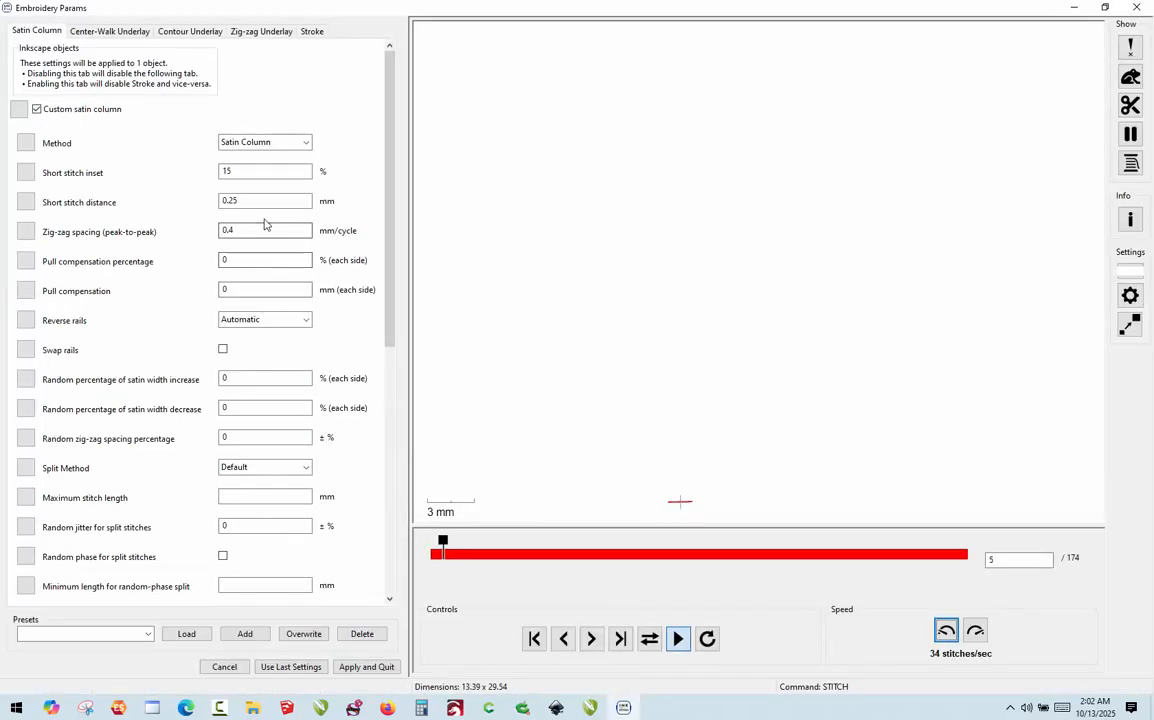
click(223, 349)
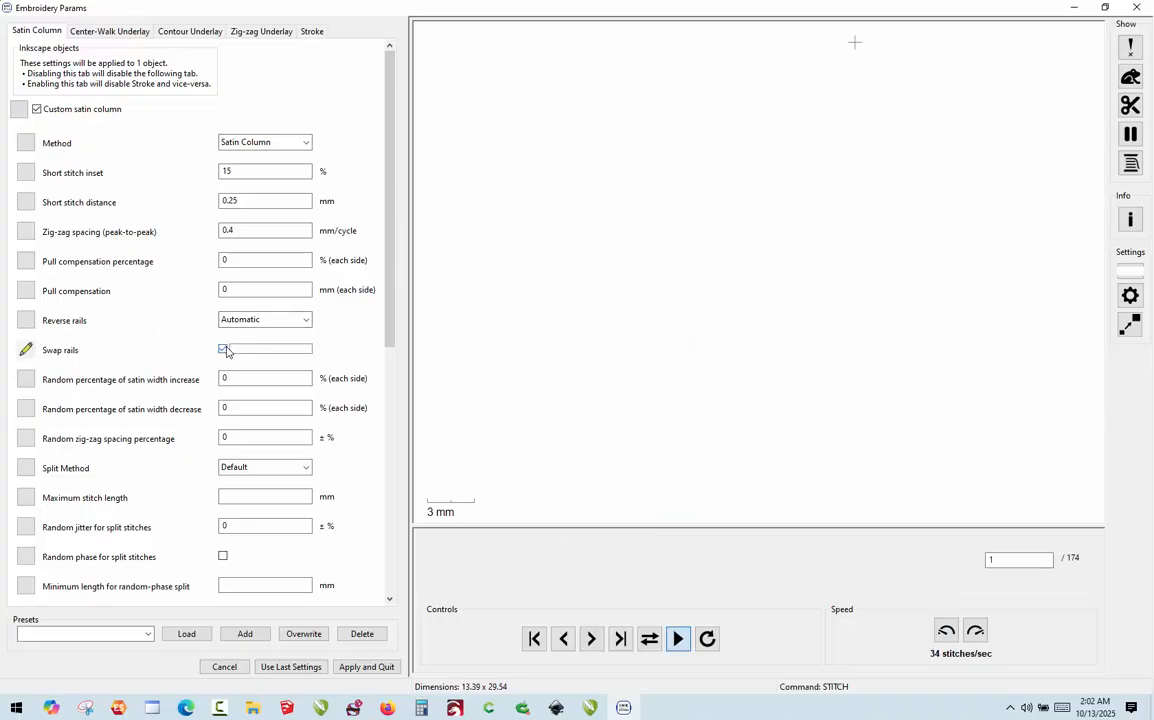
click(381, 665)
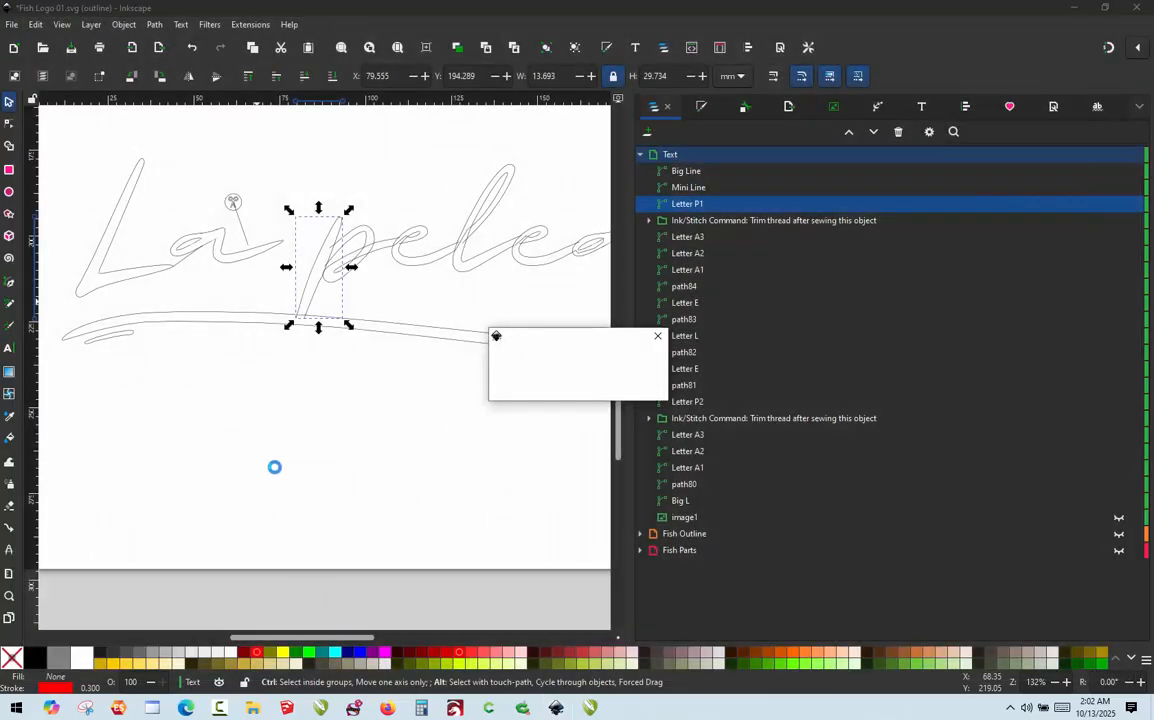
- Check the stitch-out of Big Line in the embroidery parameters and enable Swap rails for its satin column
click(377, 332)
scroll(376, 335, down, 3)
scroll(436, 345, up, 2)
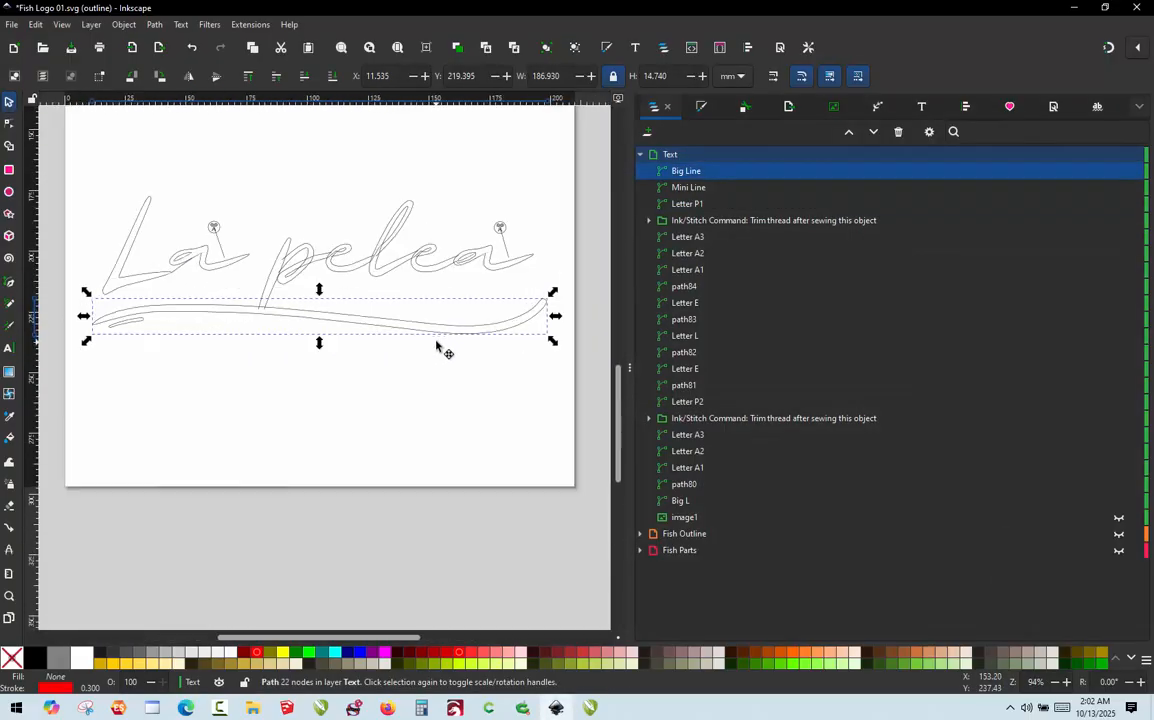
key(ctrl+alt+p)
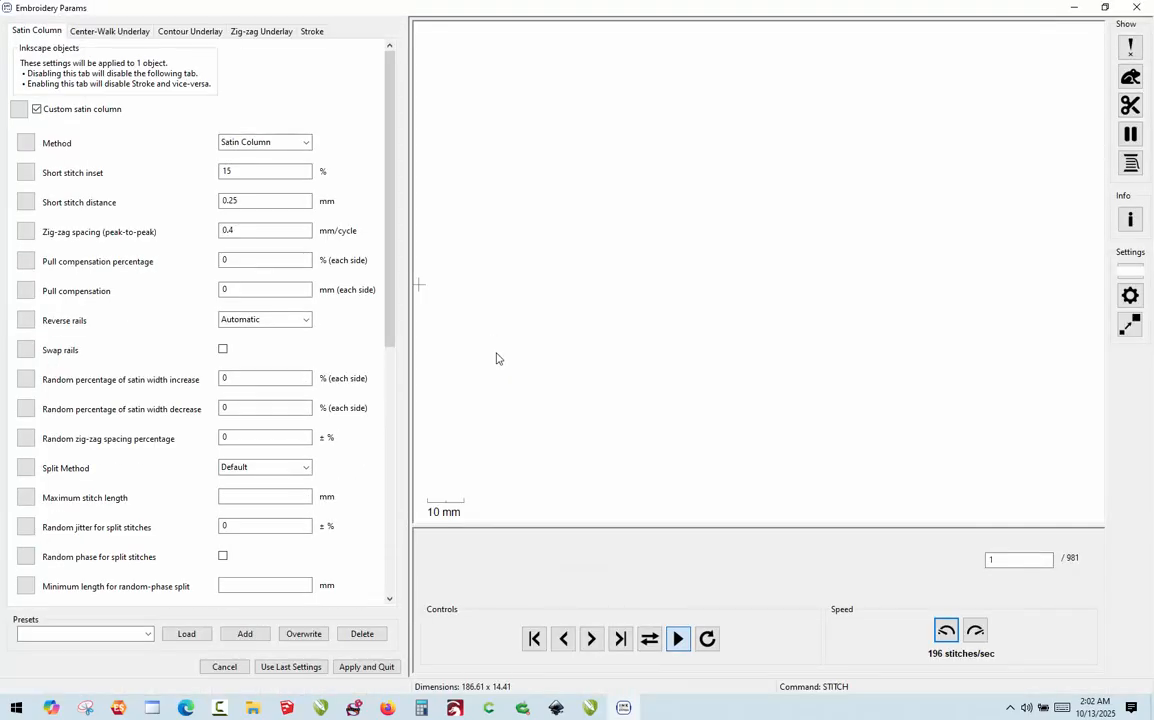
click(223, 349)
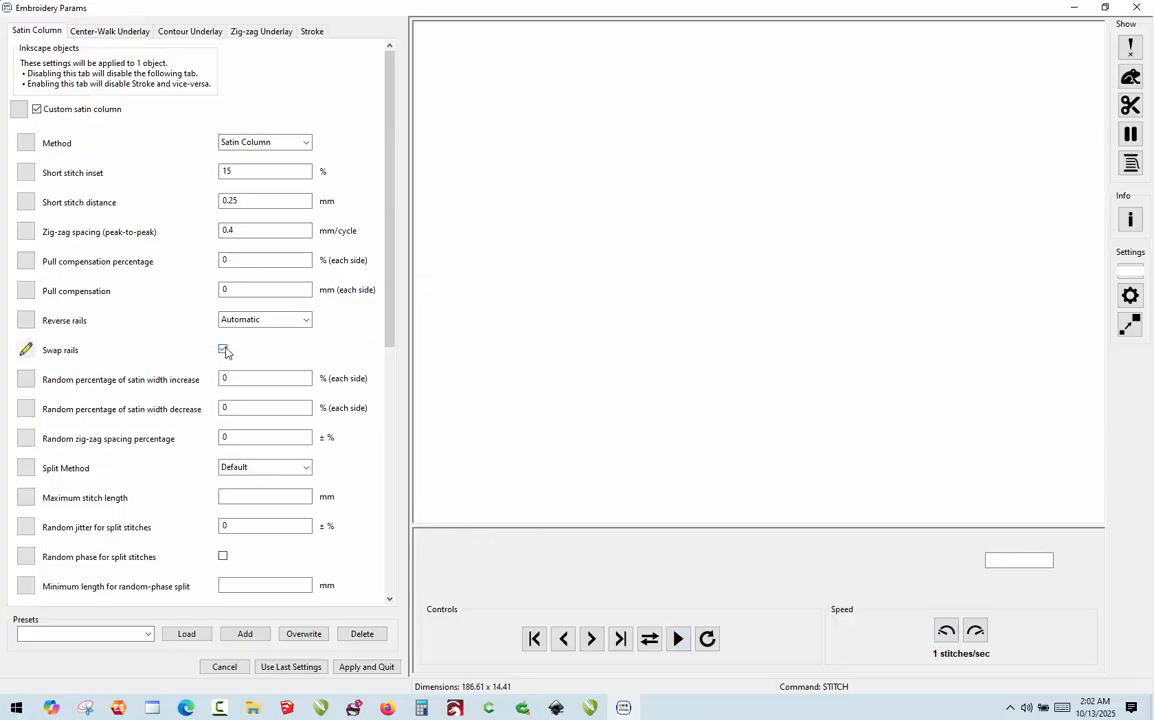
click(376, 664)
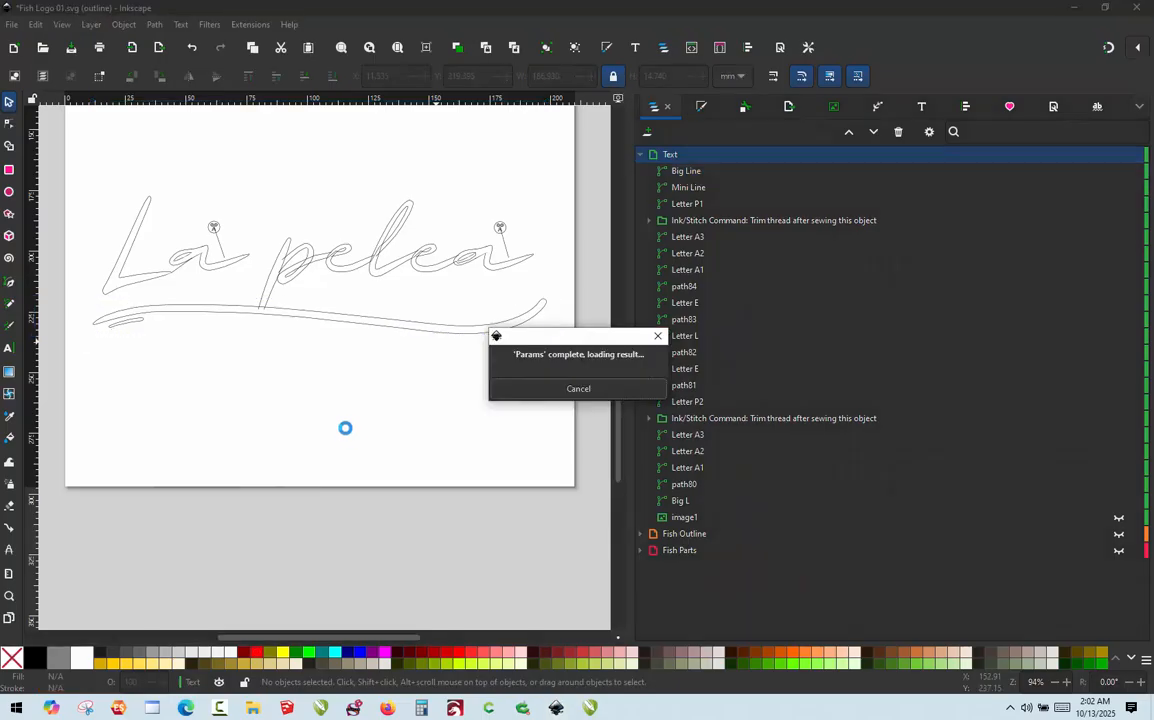
- Convert the jump between Letter P1 and Big Line to a connecting stroke, with a 2.00 mm minimum jump length
click(272, 298)
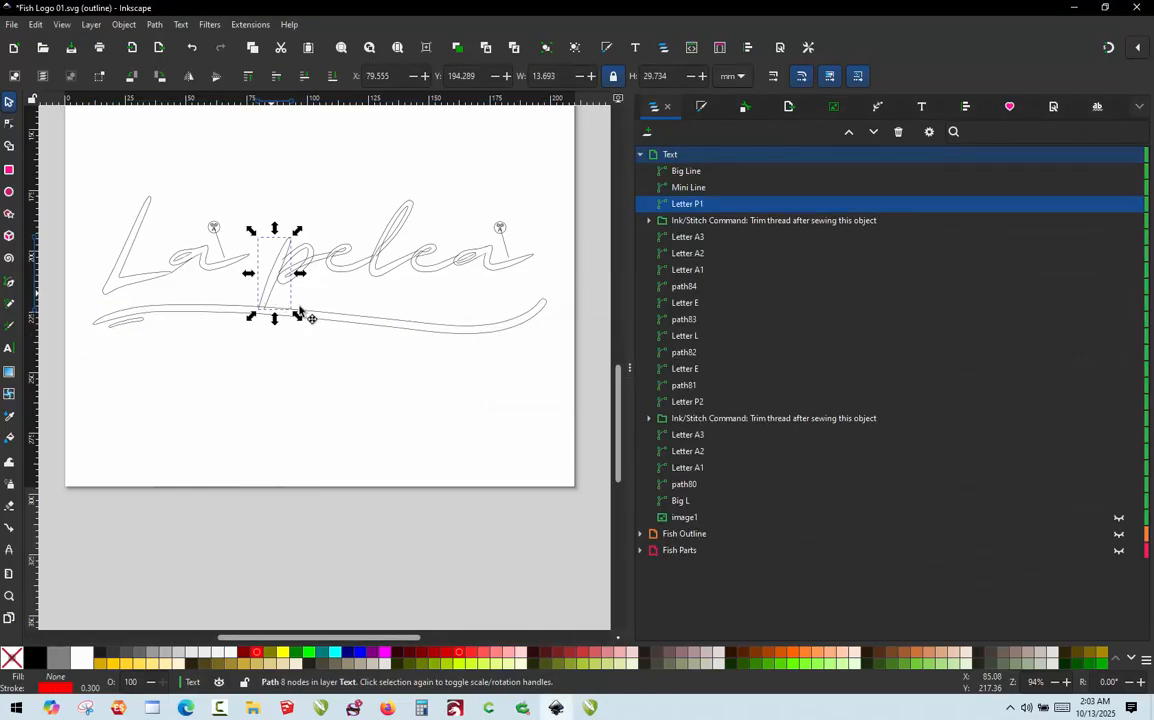
shift+click(304, 312)
shift+click(320, 316)
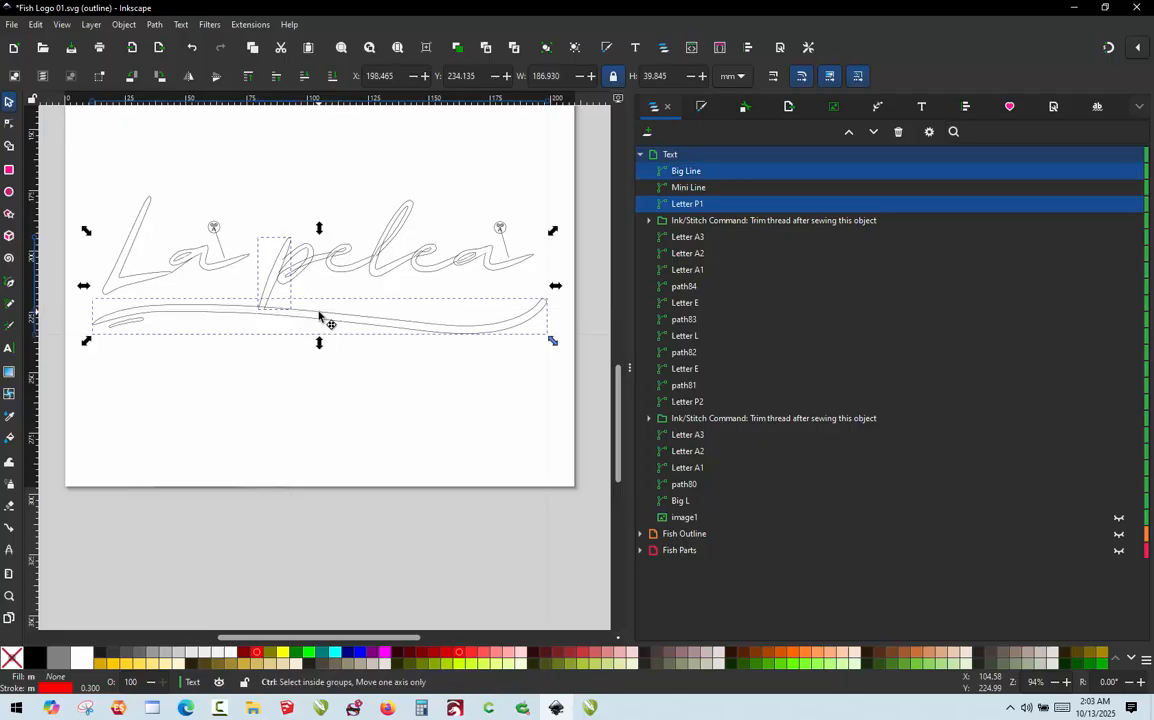
key(ctrl+alt+j)
click(262, 282)
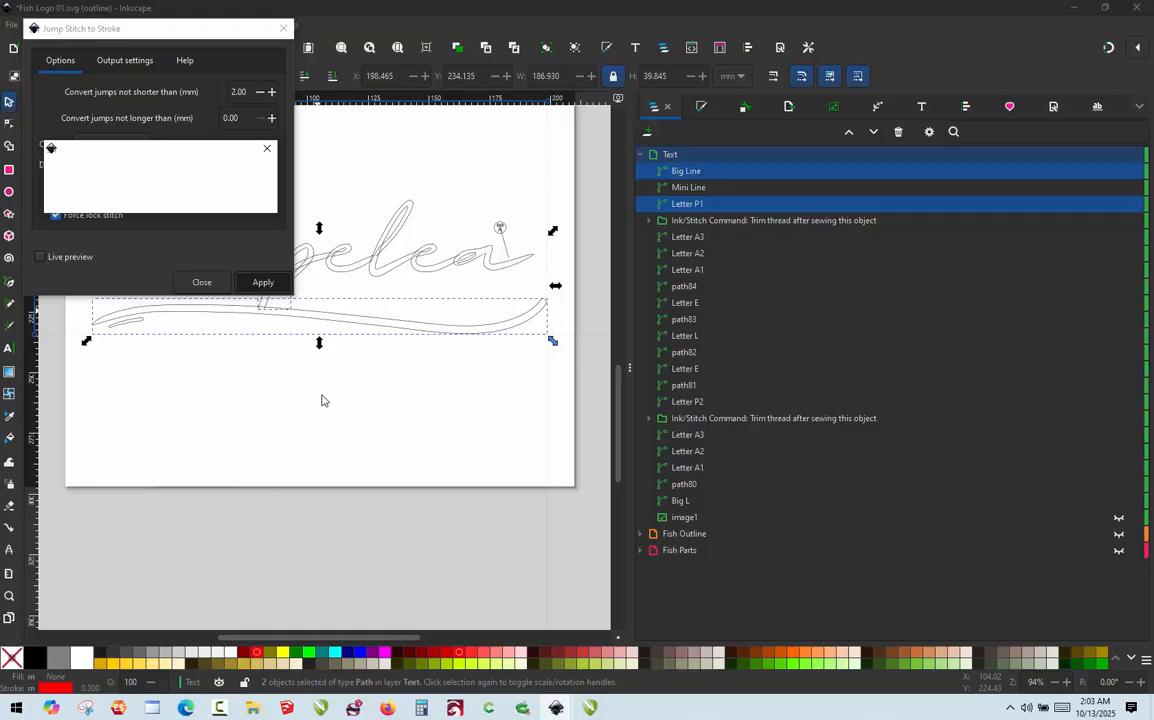
click(222, 283)
- Add nodes near the far end of the stroke connecting Letter P1 and Big Line, and move them inside the underline's upturned tip
scroll(498, 314, up, 4)
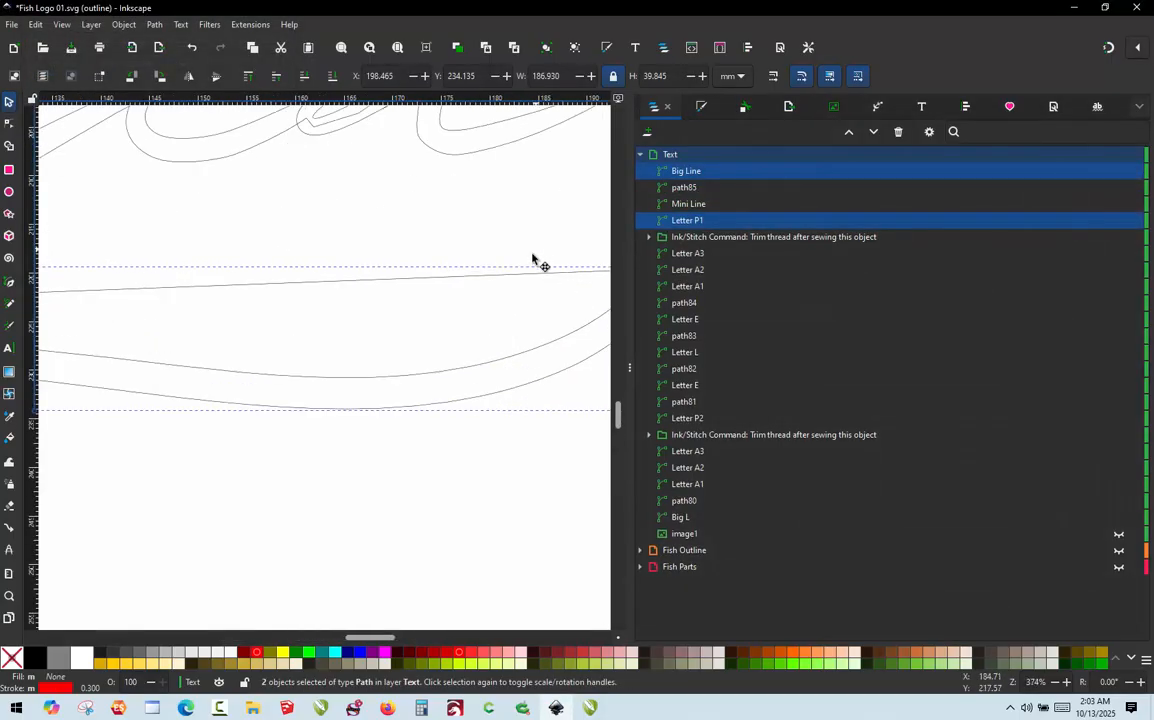
click(530, 254)
scroll(378, 263, down, 2)
scroll(490, 270, up, 2)
click(494, 270)
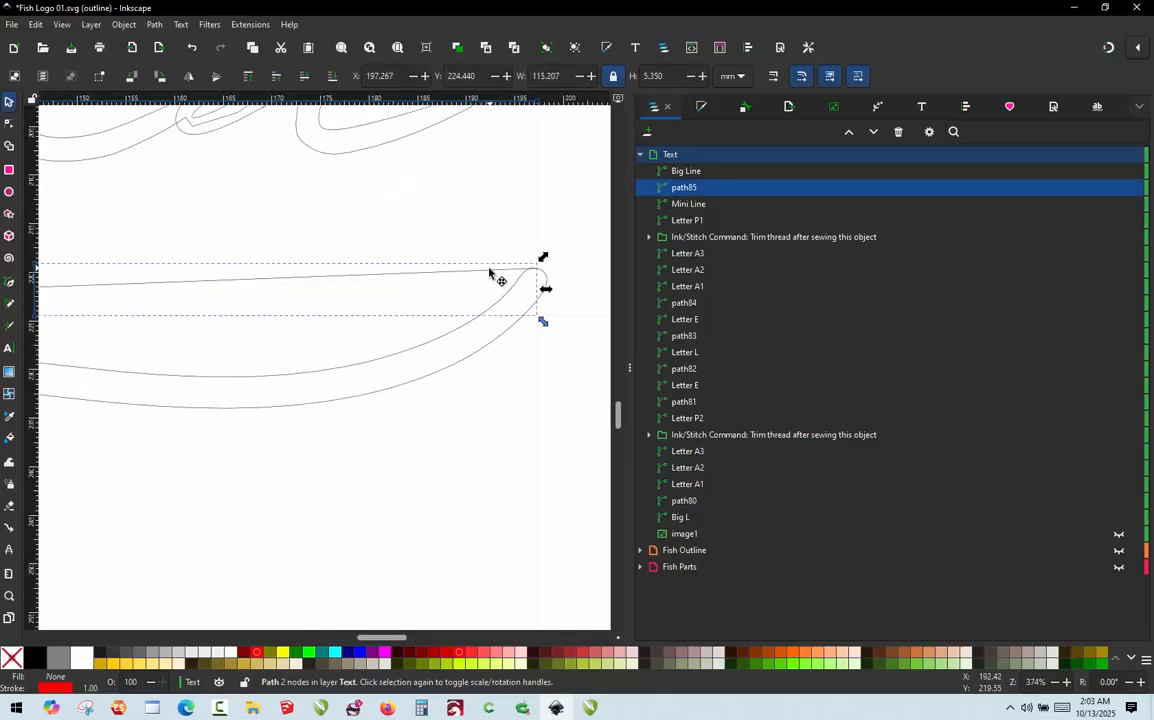
click(490, 271)
double_click(490, 272)
click(492, 274)
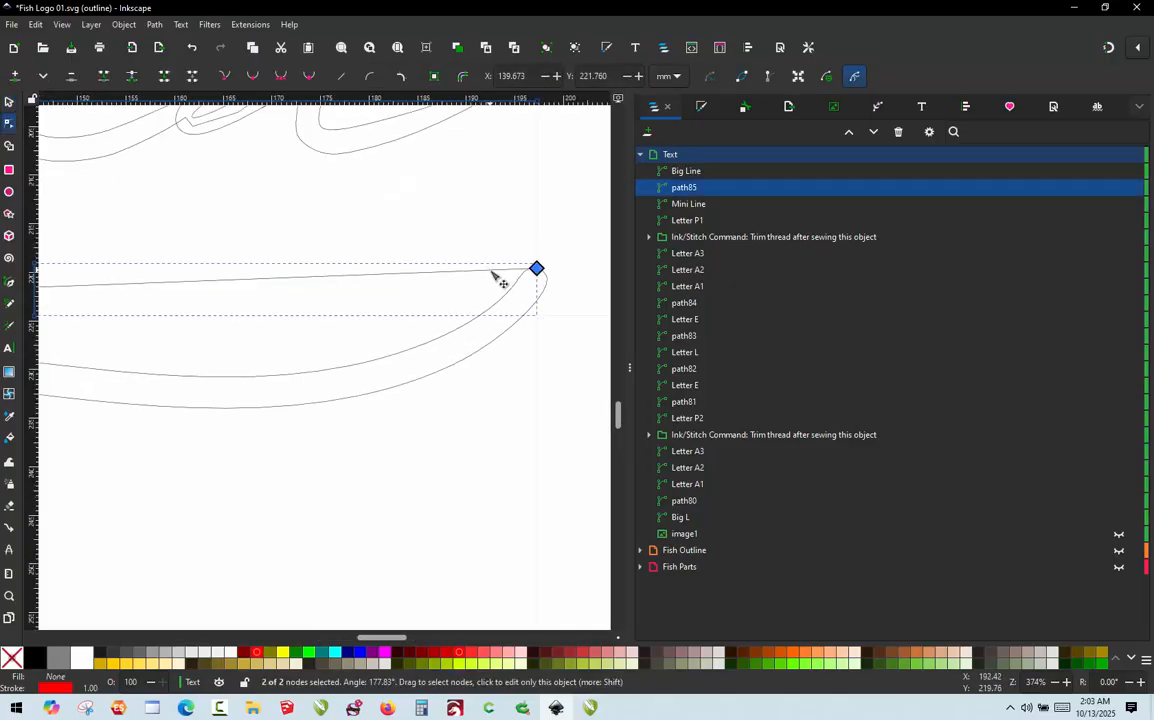
drag(492, 274, 432, 361)
double_click(464, 303)
- Add two more nodes along the connecting stroke and position them inside the underline's lowest bend so the stroke follows the curve
scroll(555, 243, down, 3)
scroll(430, 308, up, 3)
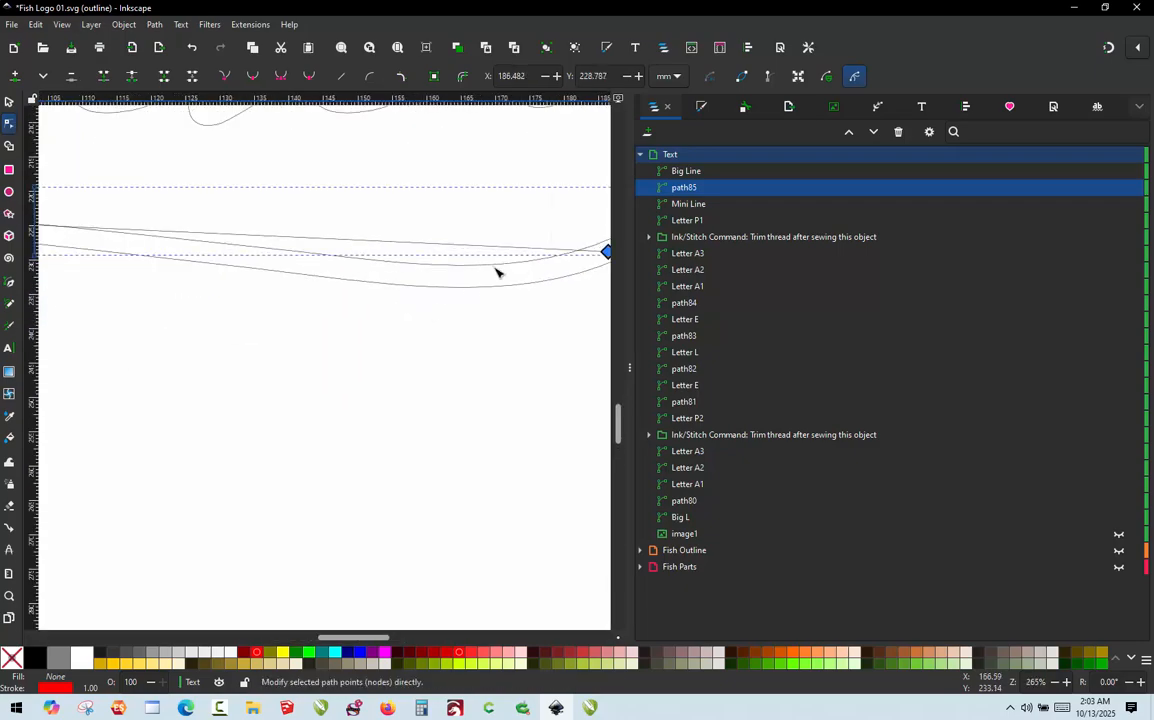
double_click(518, 248)
drag(518, 248, 509, 286)
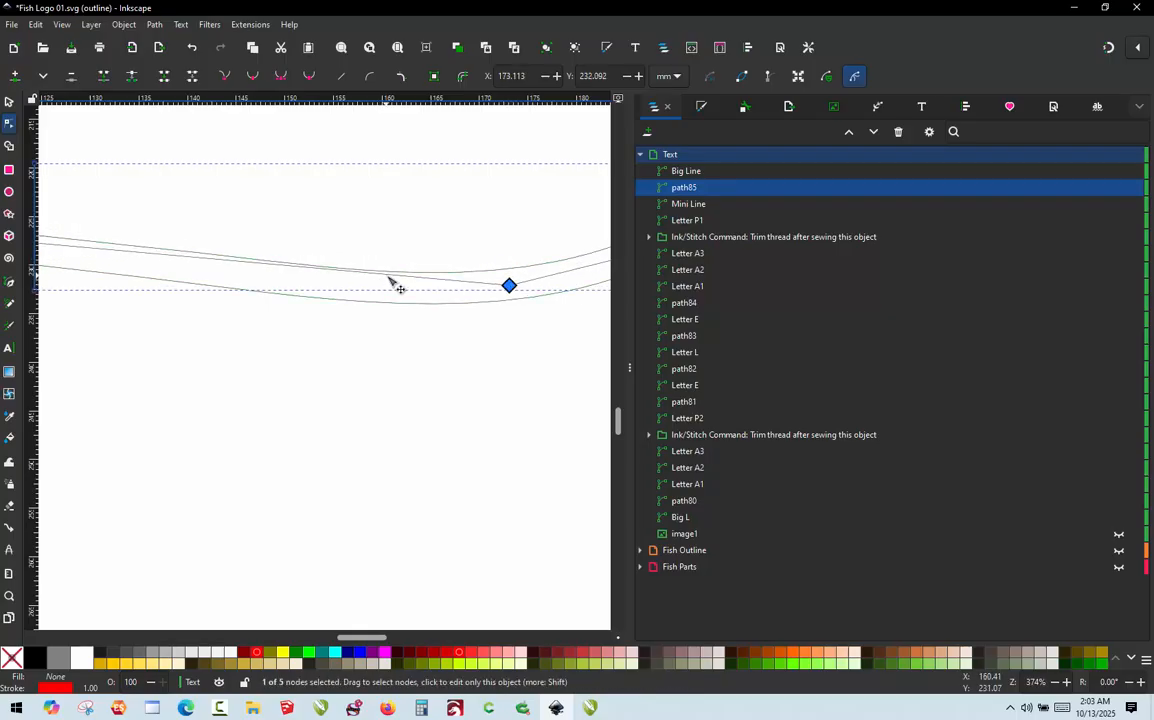
double_click(389, 276)
drag(386, 275, 368, 285)
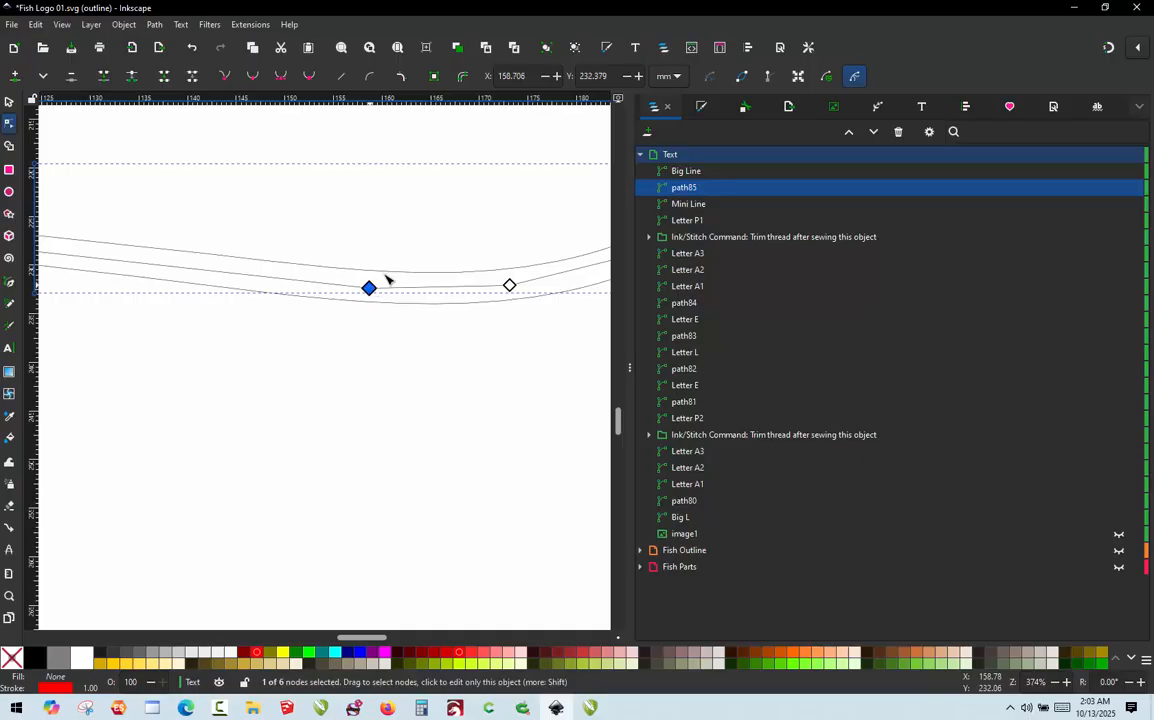
scroll(321, 291, down, 3)
scroll(248, 251, up, 2)
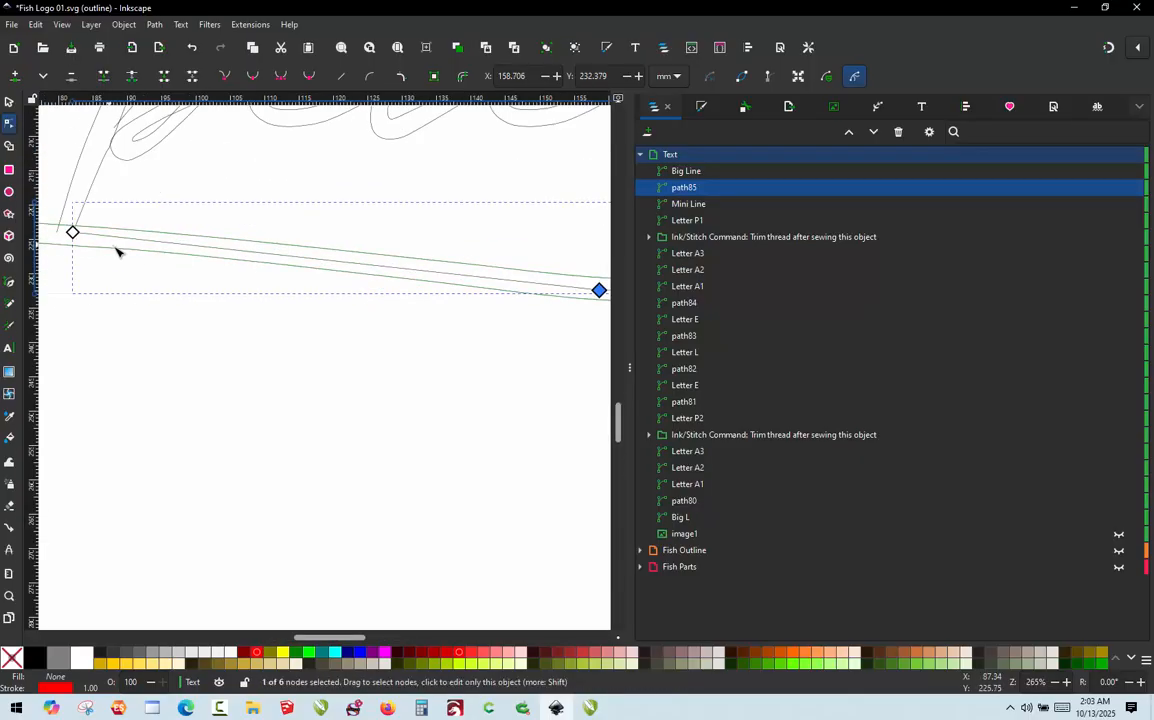
scroll(117, 249, down, 1)
scroll(373, 275, down, 2)
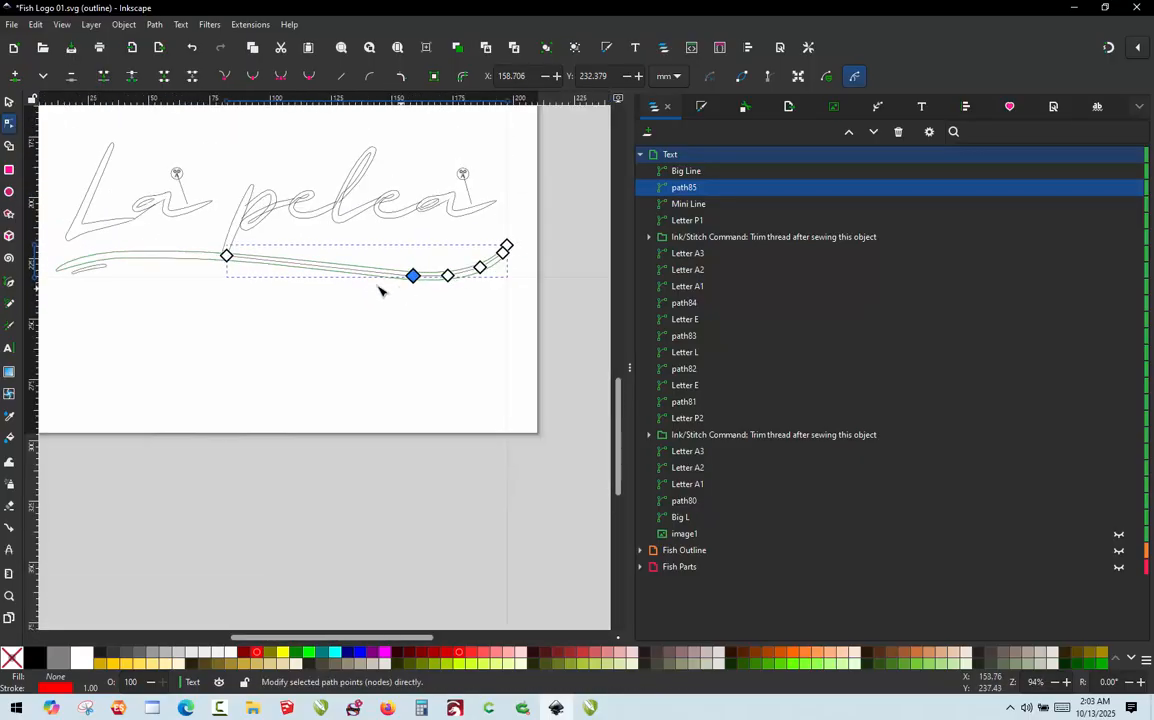
scroll(188, 240, up, 2)
scroll(347, 292, down, 2)
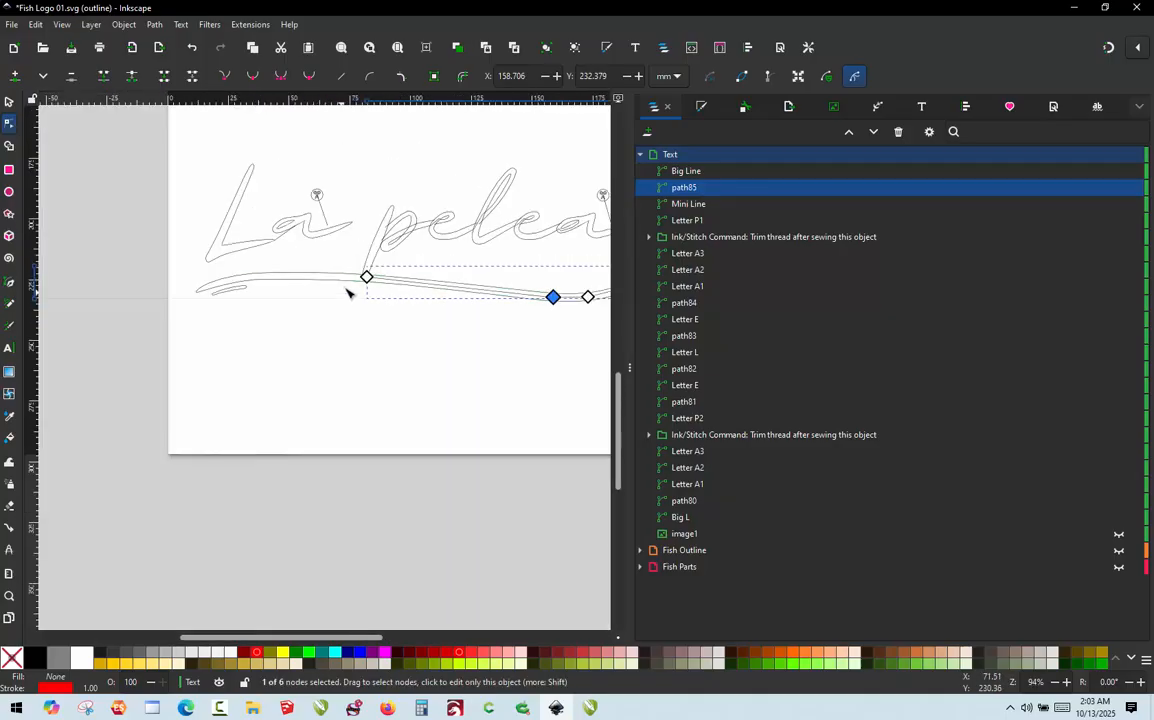
scroll(237, 263, down, 1)
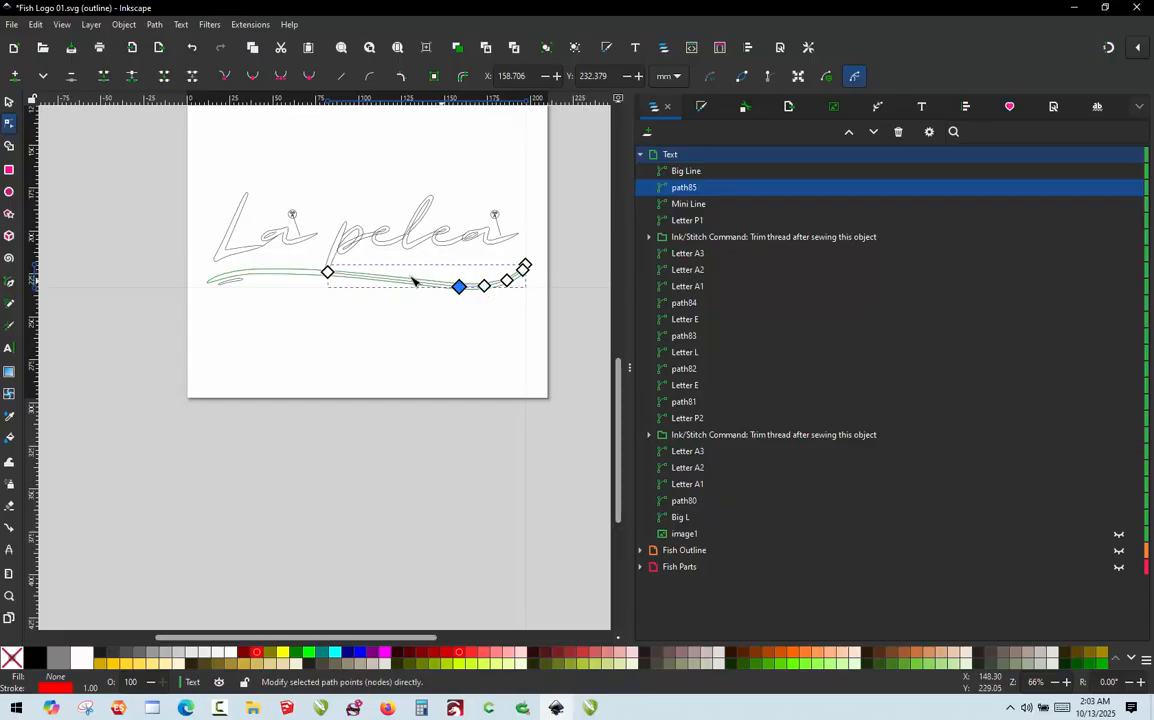
- Enable Swap rails for Mini Line's satin column in the embroidery parameters
scroll(199, 287, up, 4)
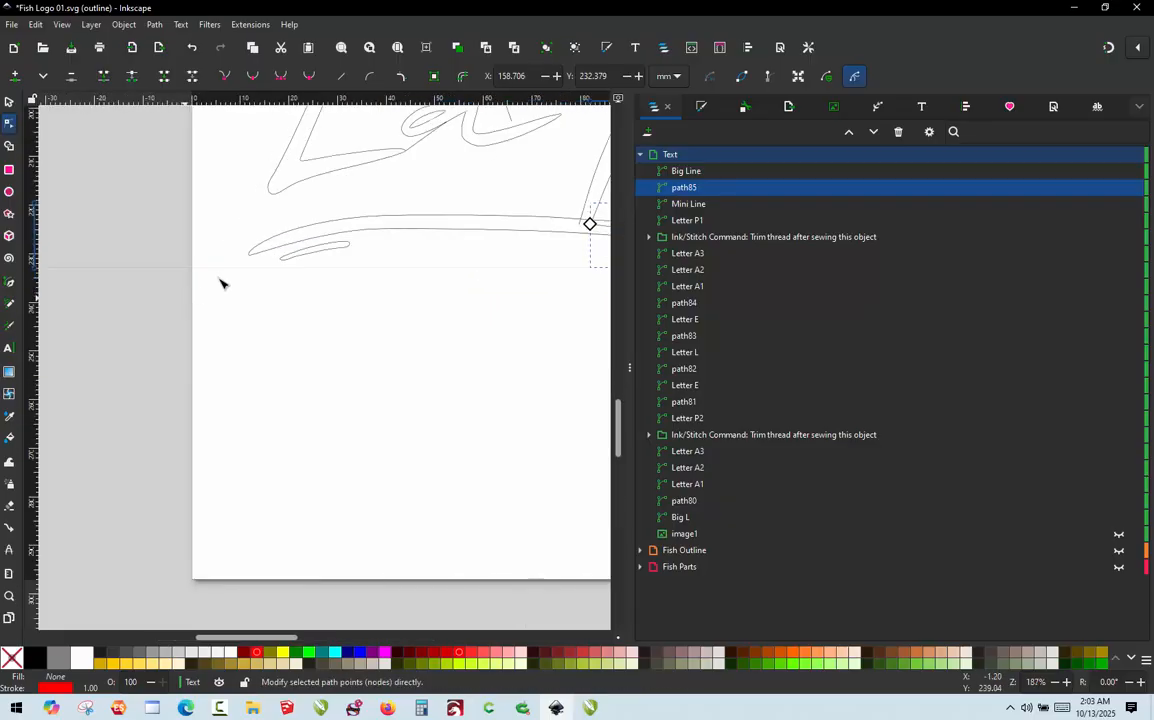
click(253, 261)
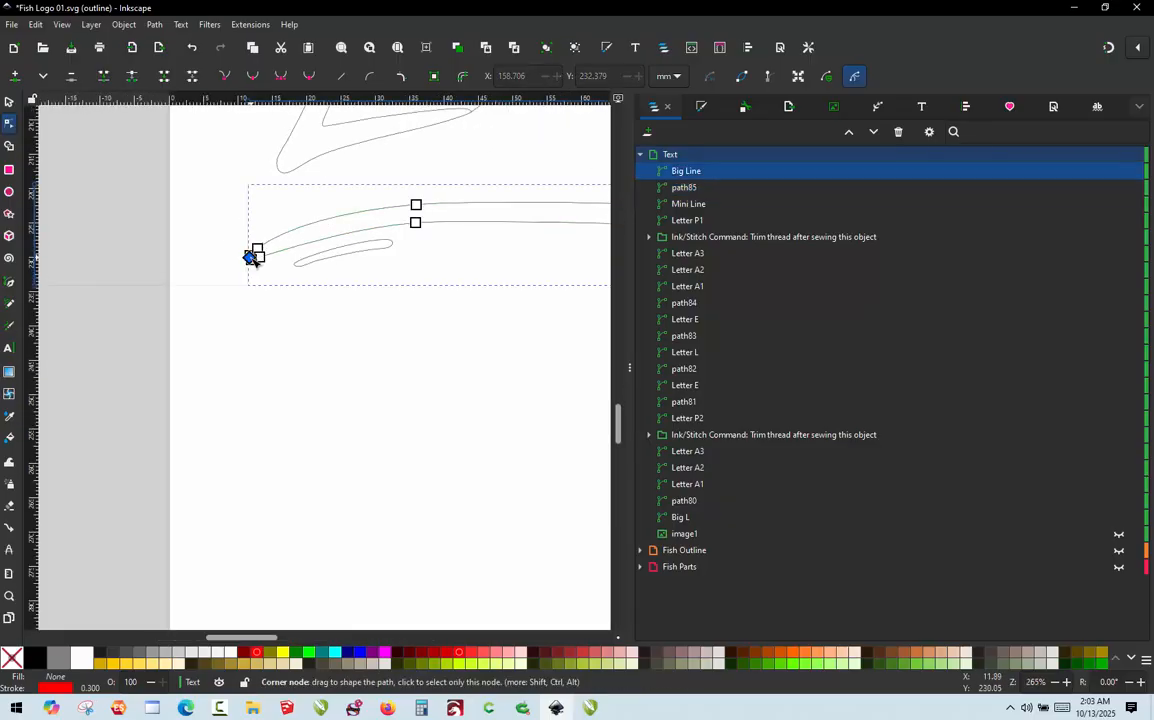
scroll(278, 262, up, 2)
click(279, 301)
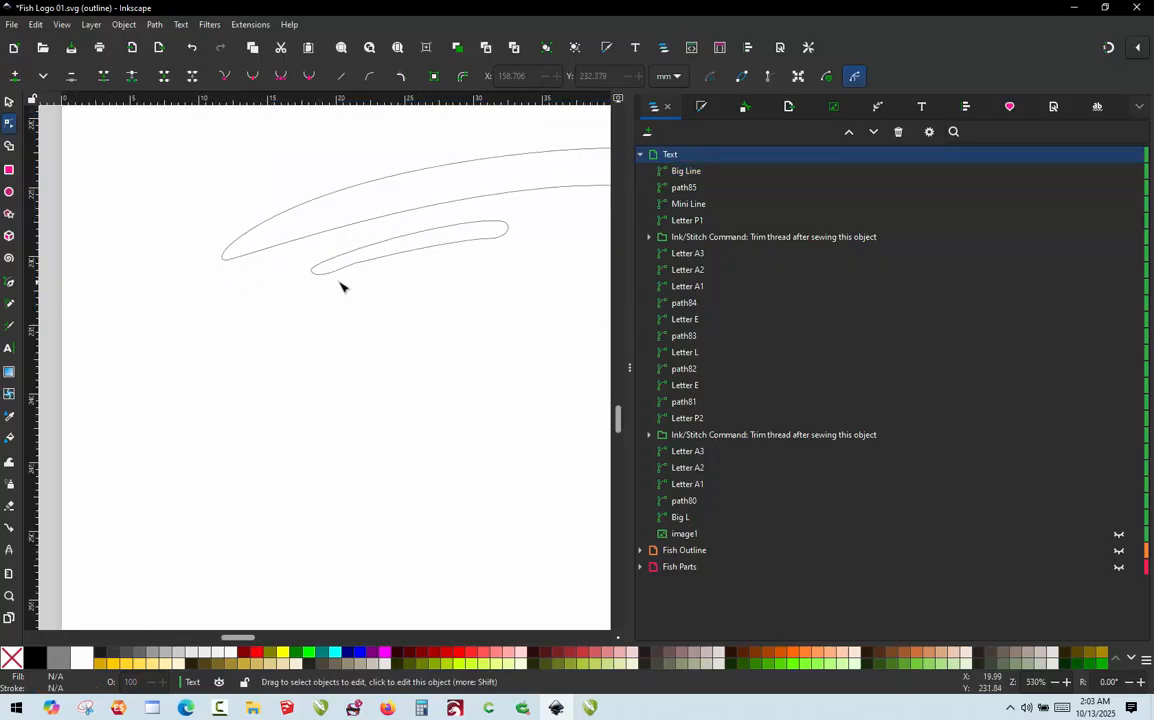
click(342, 277)
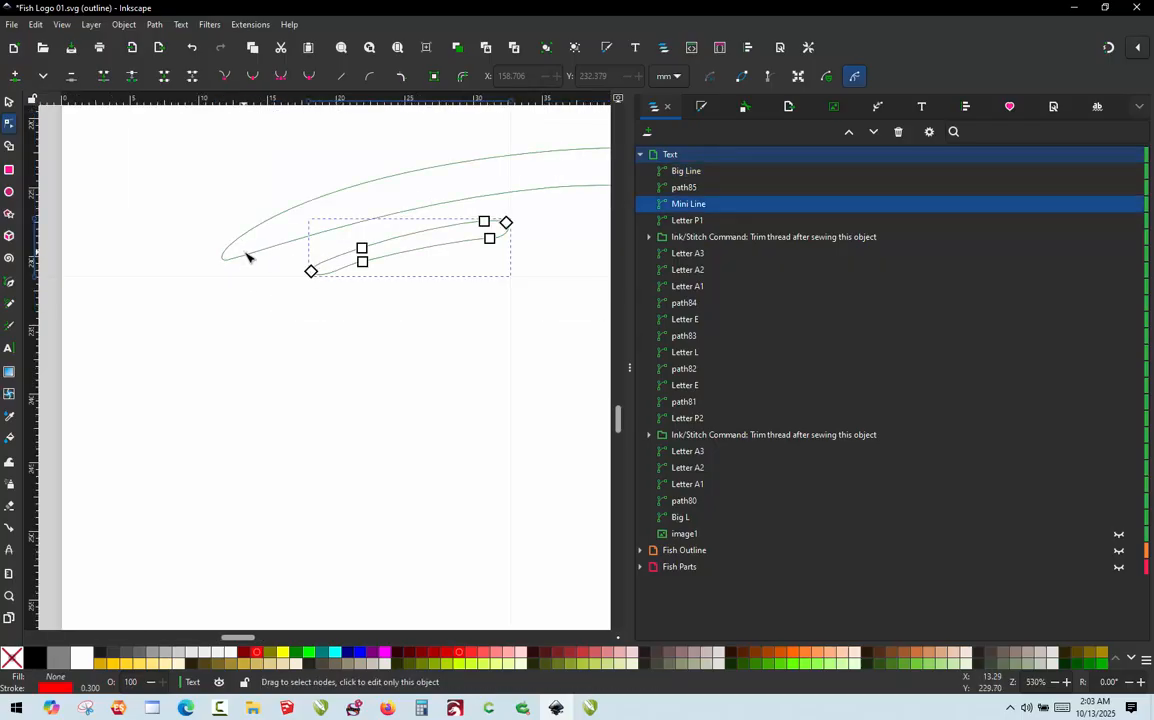
key(ctrl+shift+p)
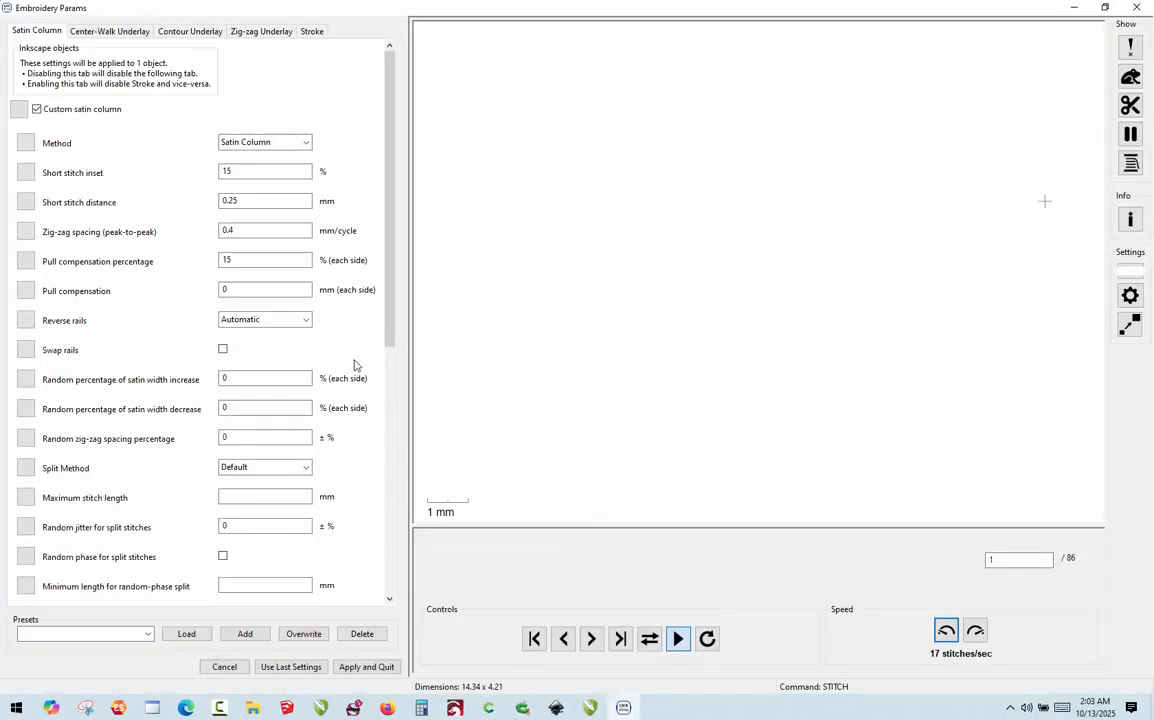
click(223, 350)
click(366, 667)
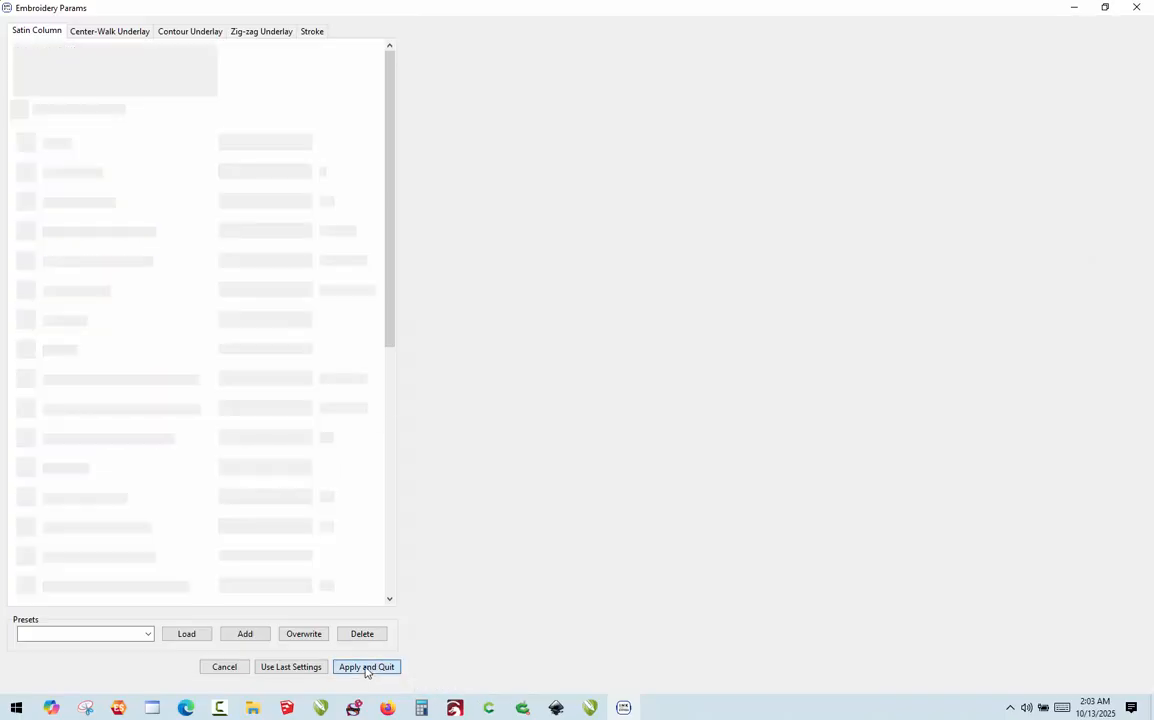
- Try to convert the jump between Mini Line and Big Line to a connecting stroke, with a 2.00 mm minimum jump length
click(240, 257)
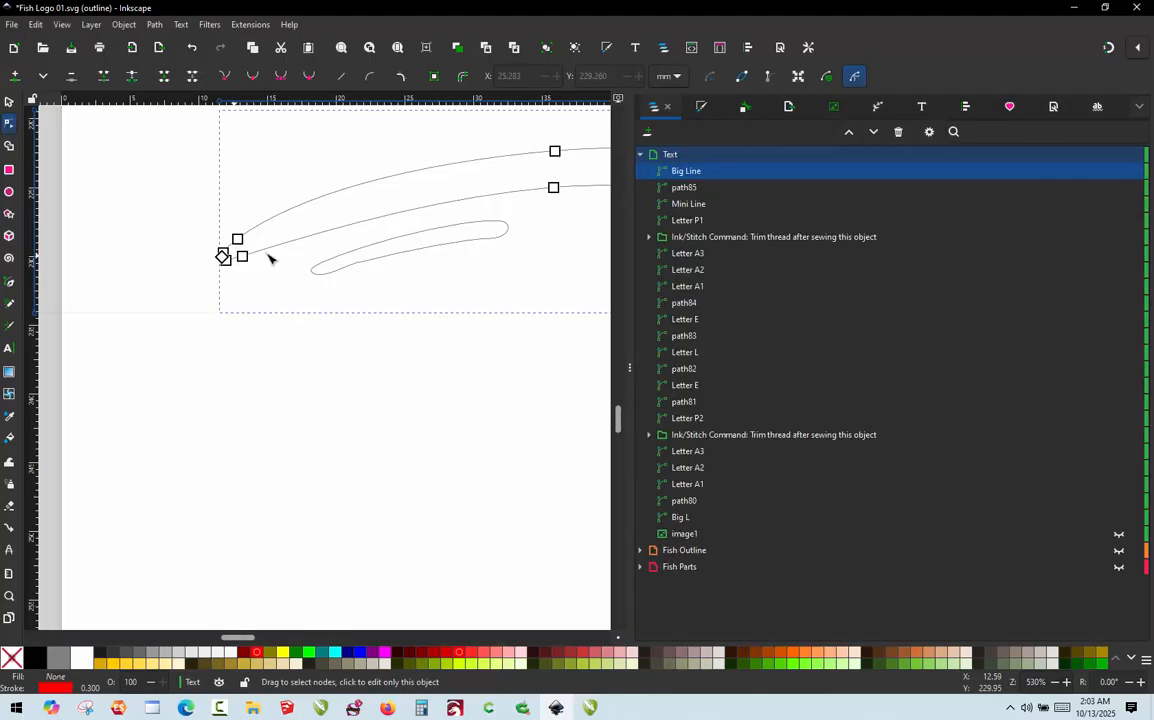
shift+click(345, 275)
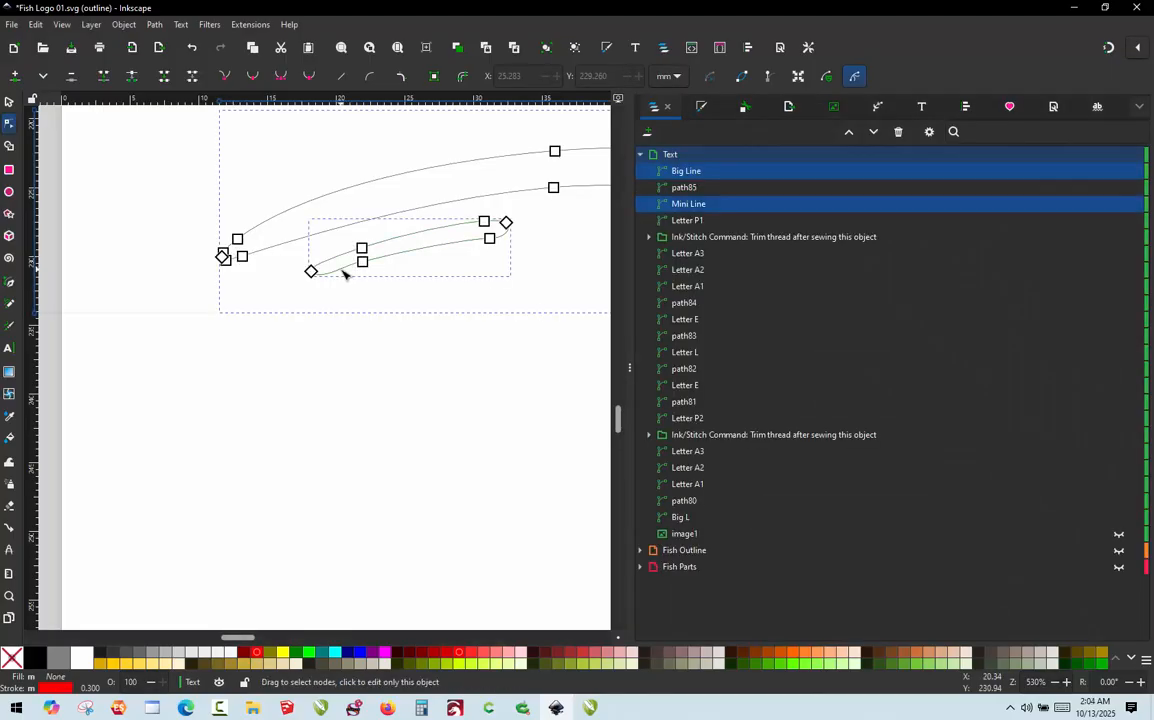
key(alt+j)
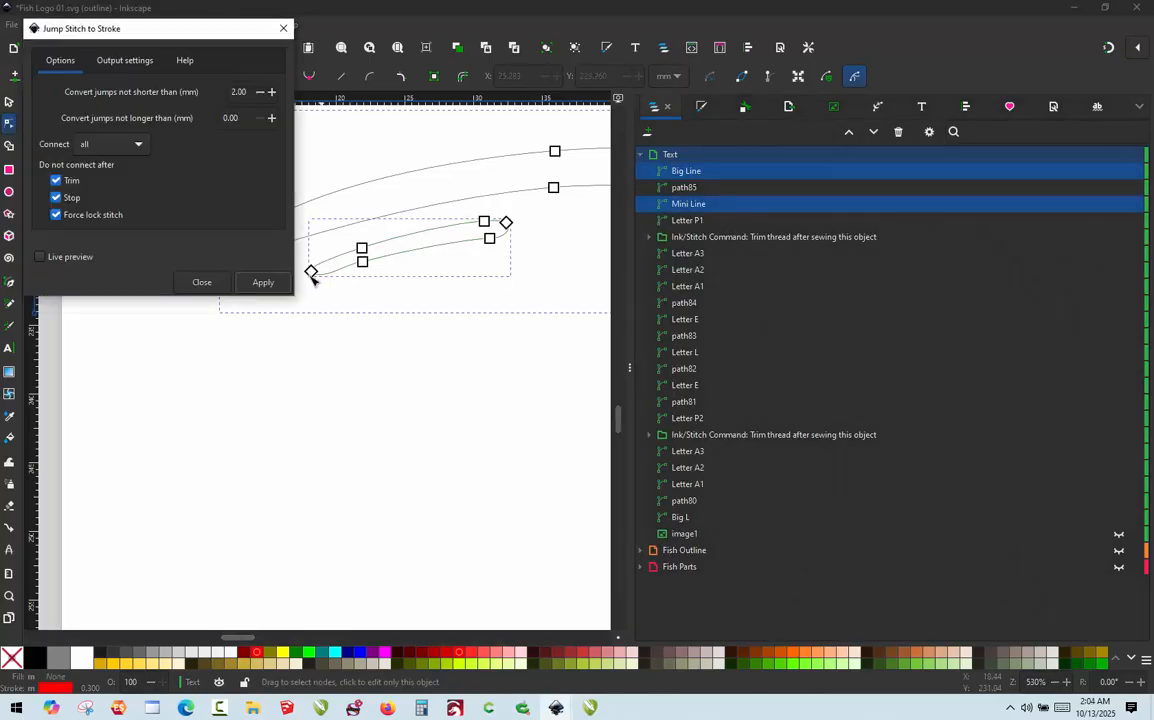
click(257, 285)
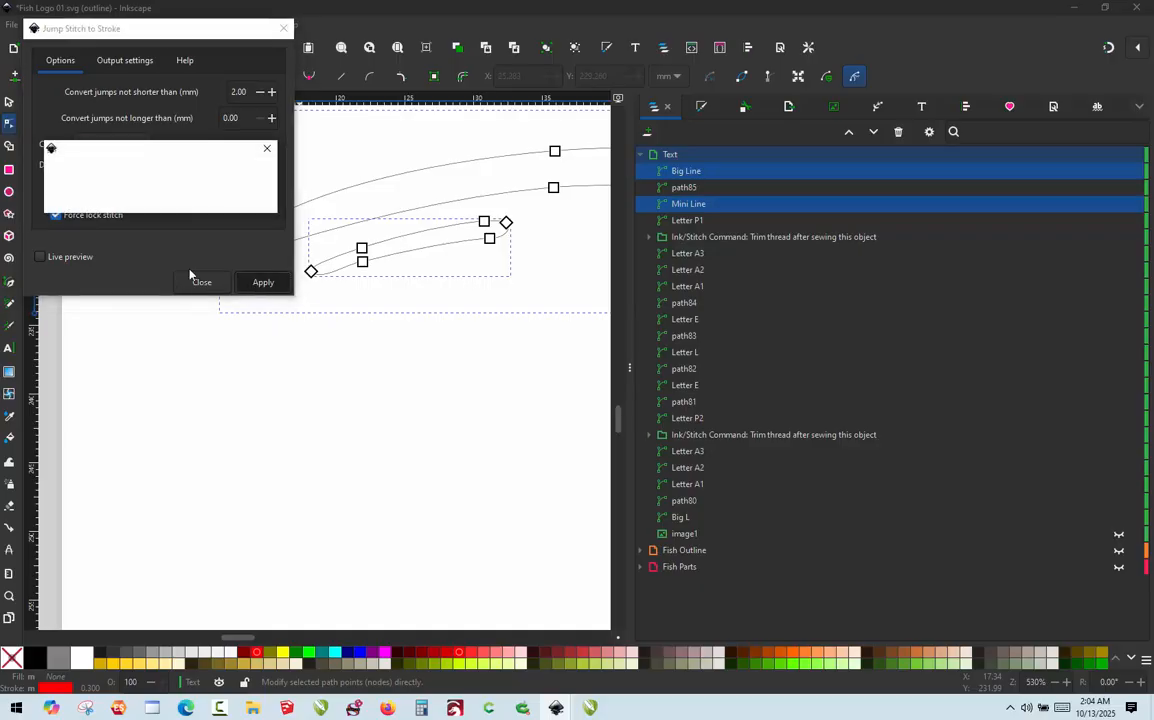
click(284, 30)
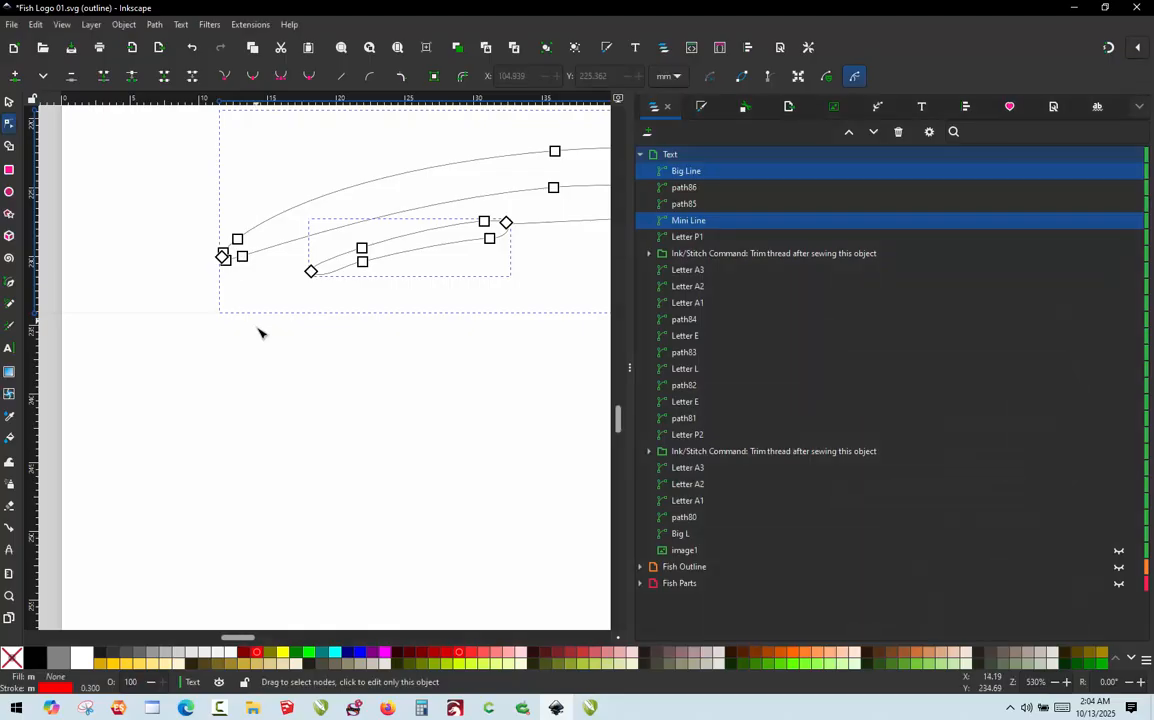
- Measure the gap between the pointed starting ends of Mini Line and Big Line
click(240, 330)
scroll(296, 244, up, 2)
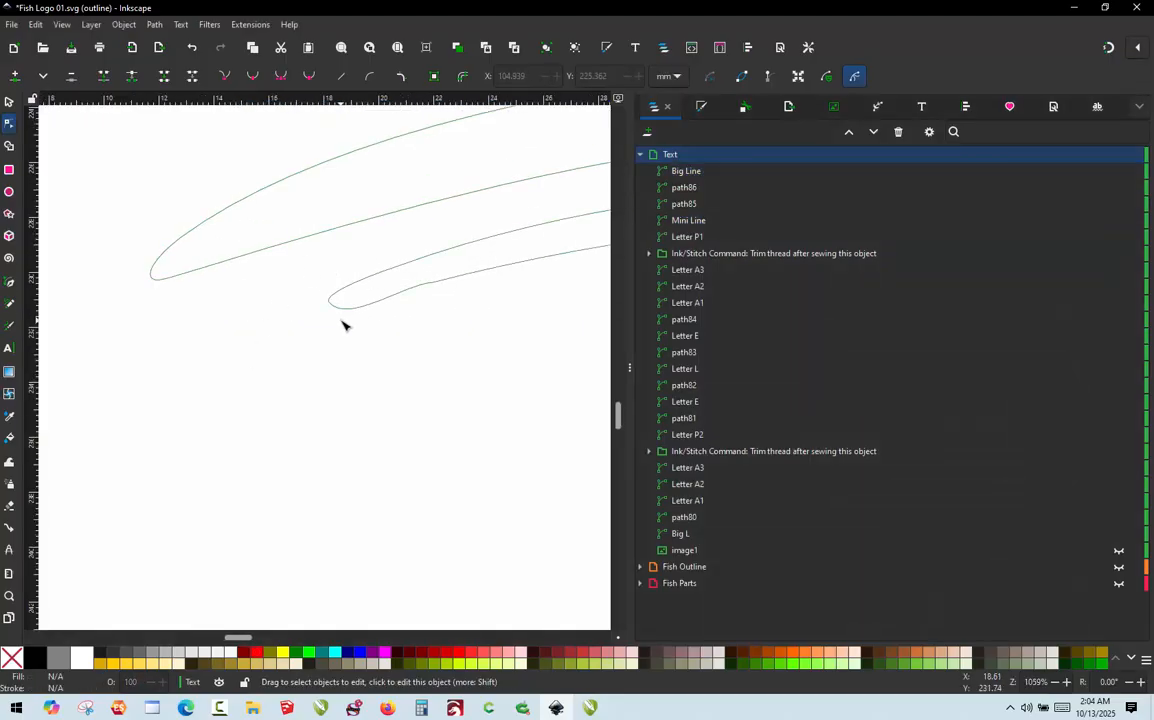
key(m)
drag(329, 304, 151, 282)
scroll(254, 356, down, 2)
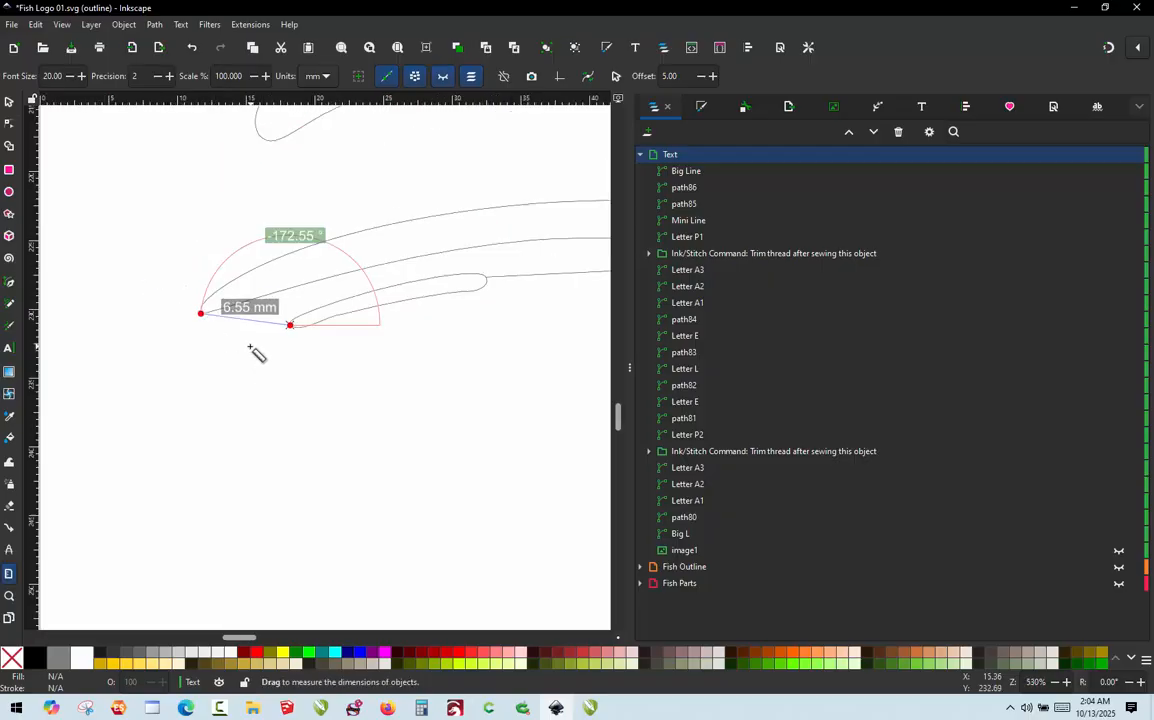
scroll(256, 354, up, 2)
key(s)
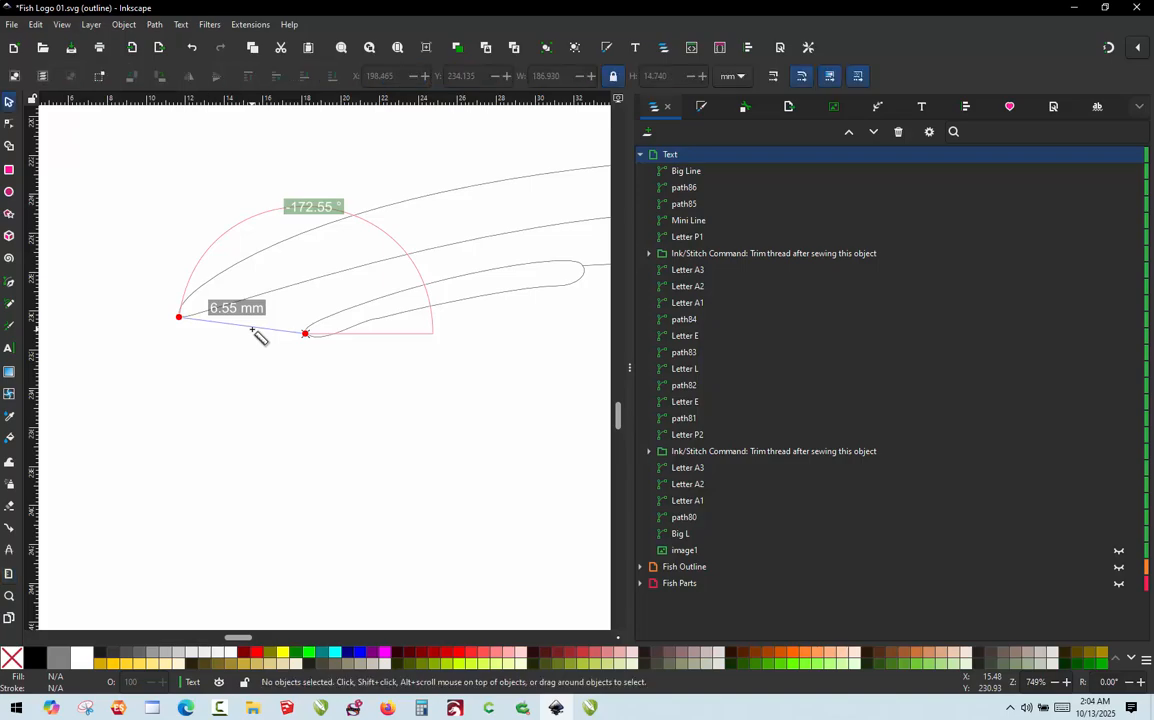
scroll(217, 307, down, 3)
scroll(141, 325, down, 3)
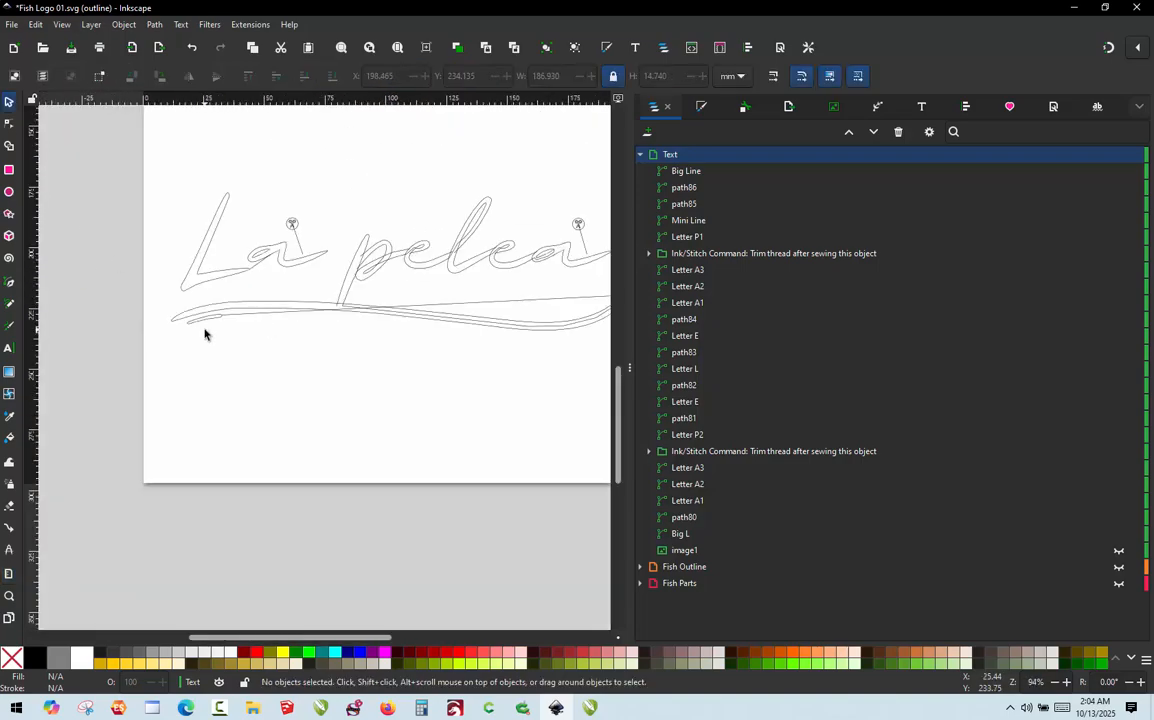
- Pull the long straight stroke joining Mini Line to the far end of Big Line off the underline and delete it
scroll(226, 323, up, 2)
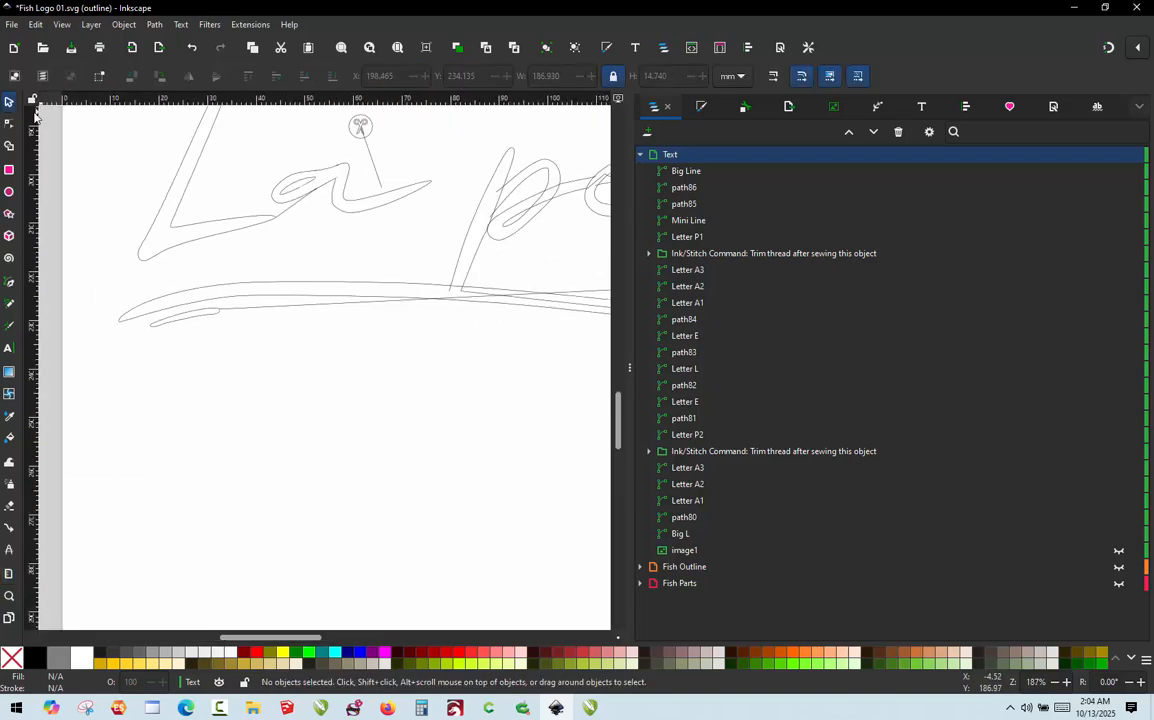
scroll(247, 354, down, 2)
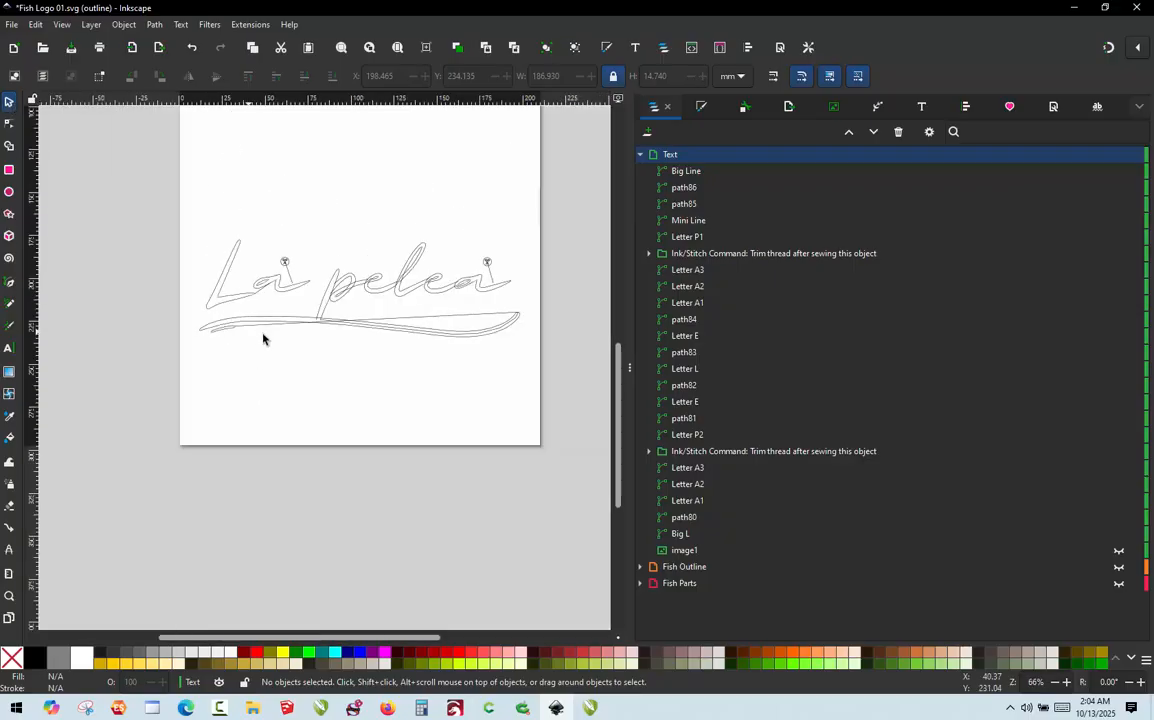
scroll(263, 335, up, 1)
click(281, 318)
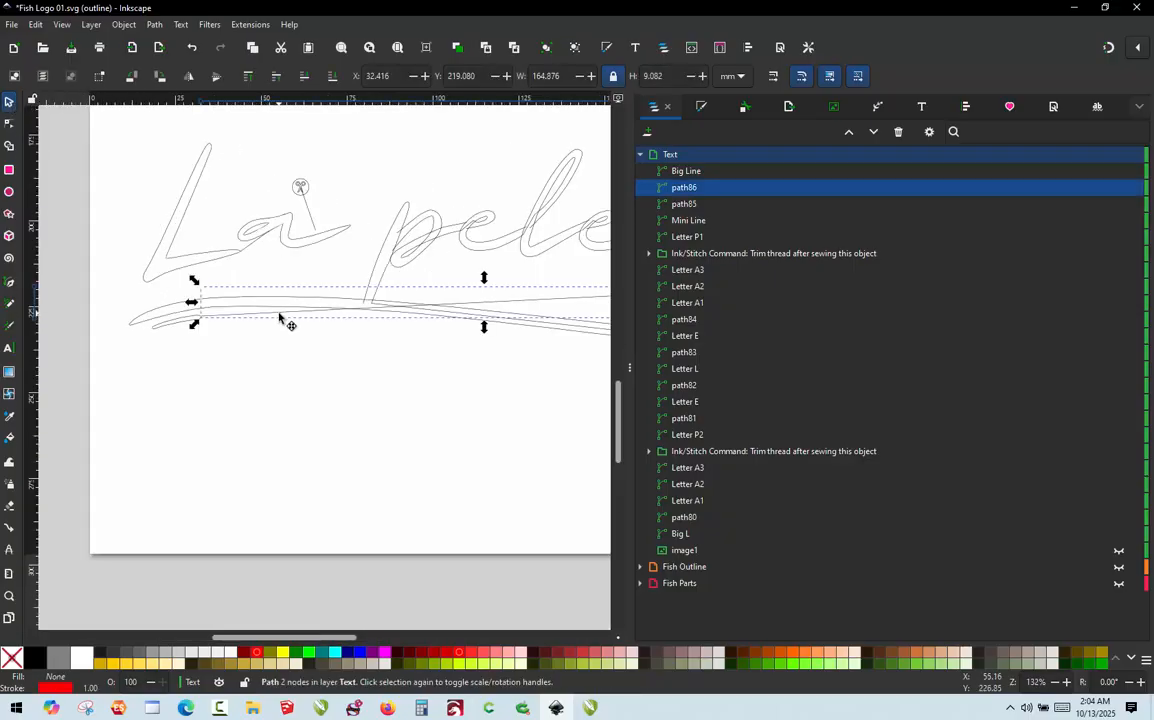
drag(281, 318, 270, 363)
scroll(270, 363, down, 3)
scroll(268, 358, up, 2)
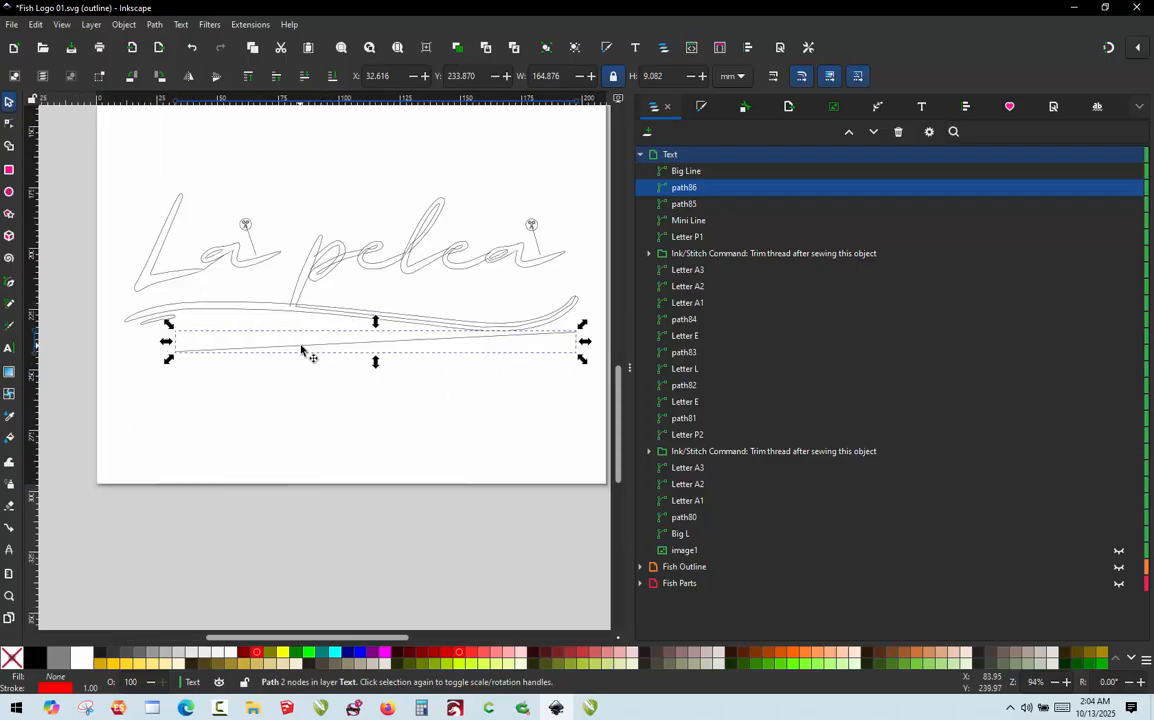
key(Delete)
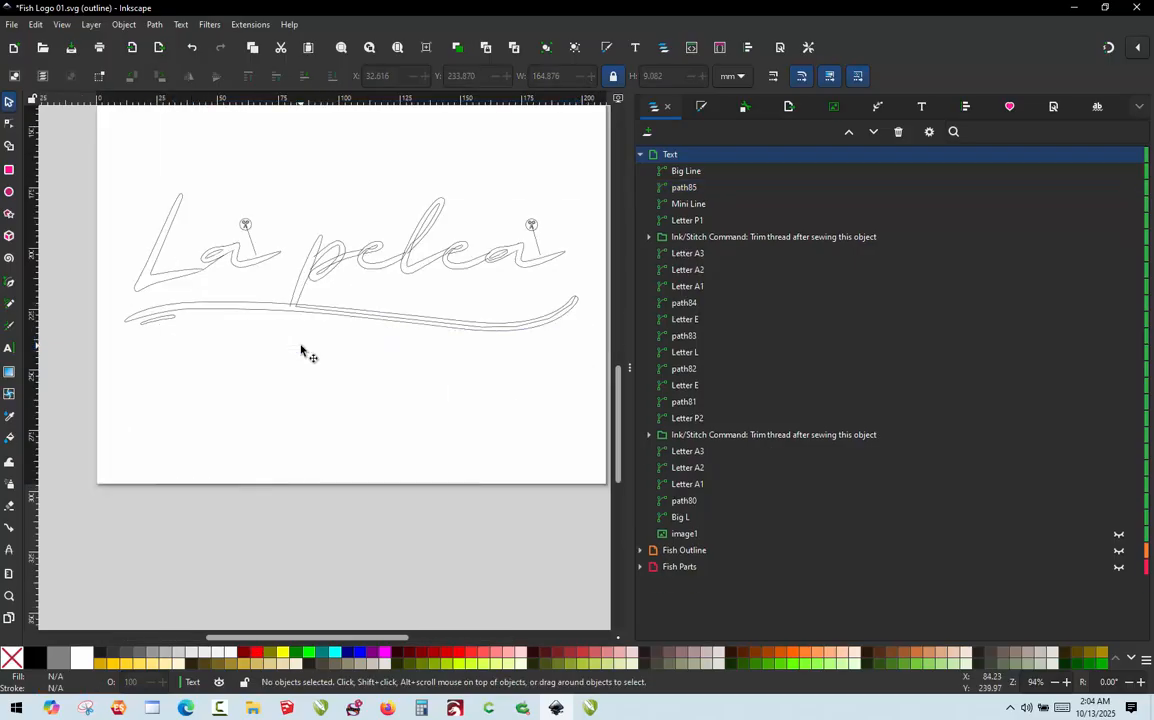
- Check the stitch-out direction of Big Line in the embroidery parameters
click(210, 305)
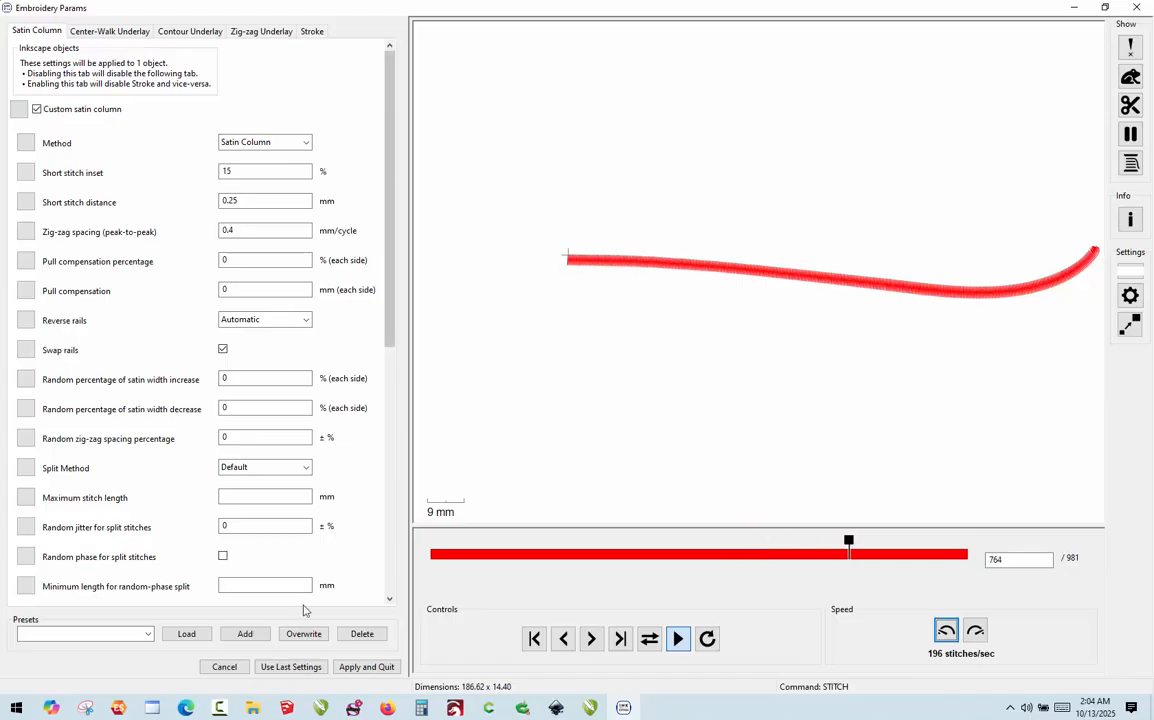
click(366, 667)
click(65, 332)
- Try to convert the jump between Big Line and Mini Line to a connecting stroke, keeping the 2.00 mm minimum jump length
scroll(111, 330, up, 4)
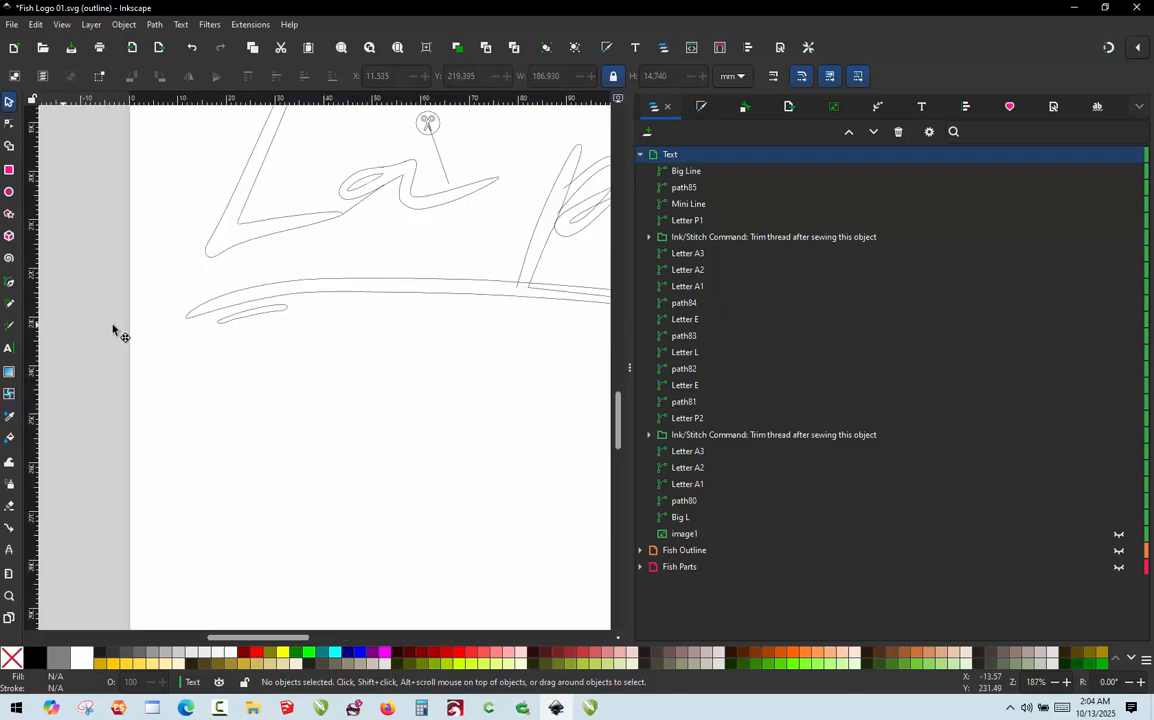
click(183, 316)
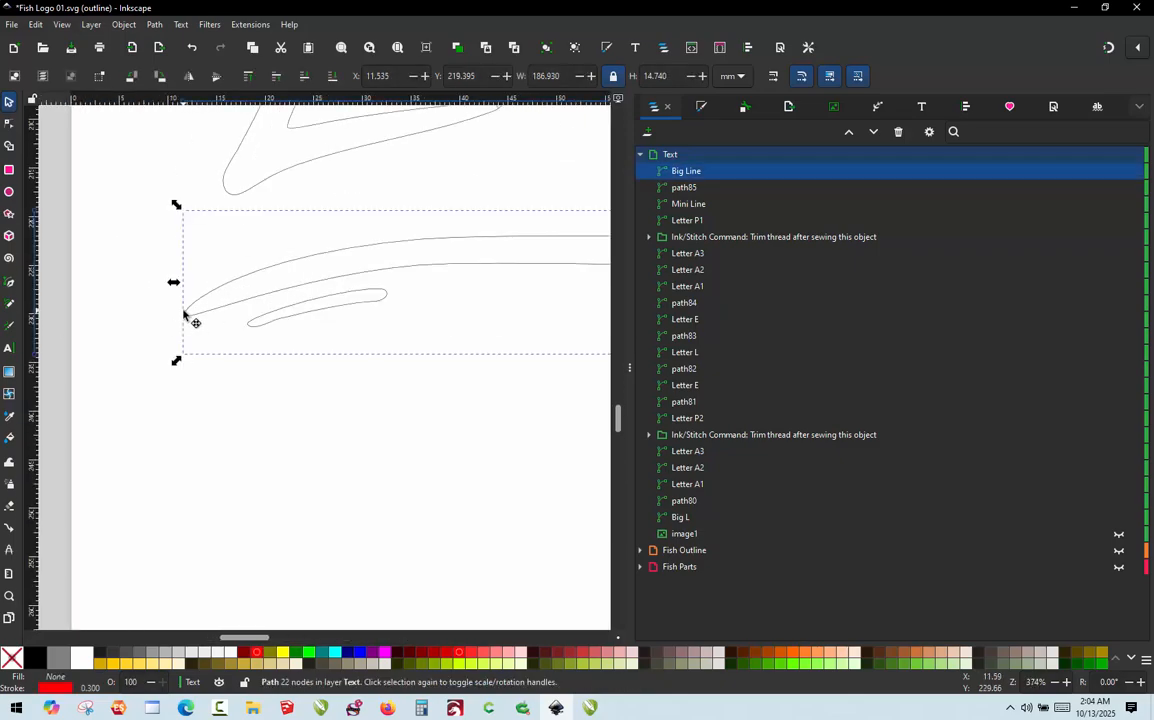
shift+click(276, 321)
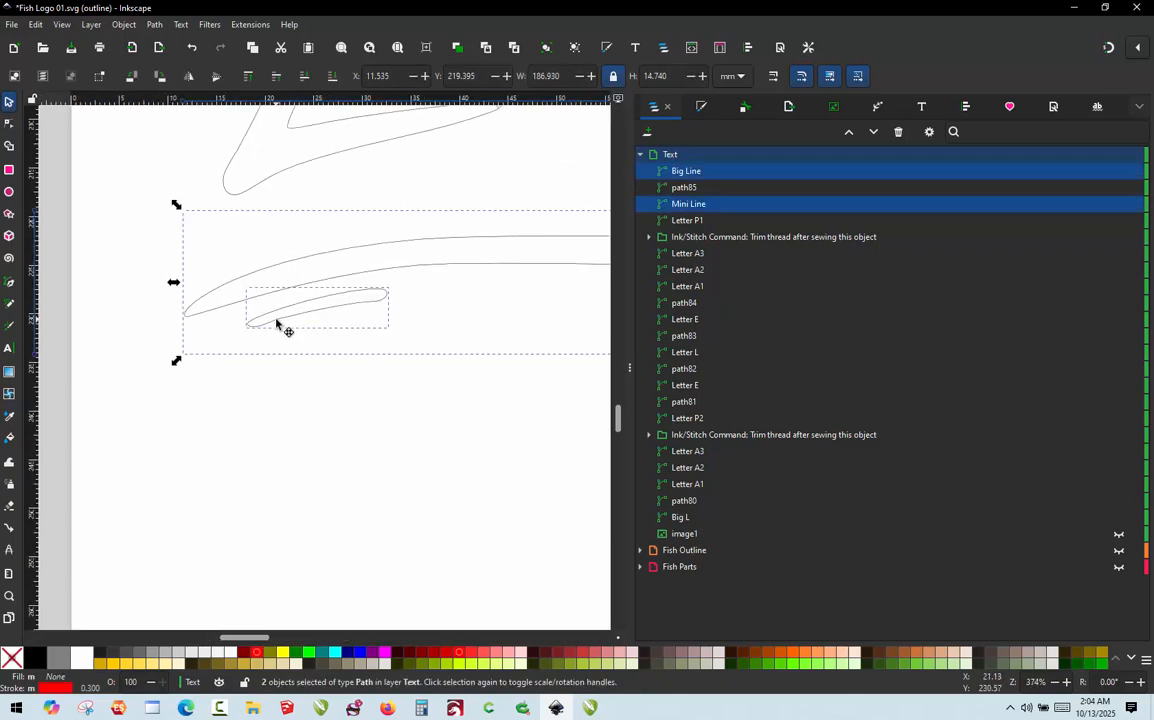
key(ctrl+alt+j)
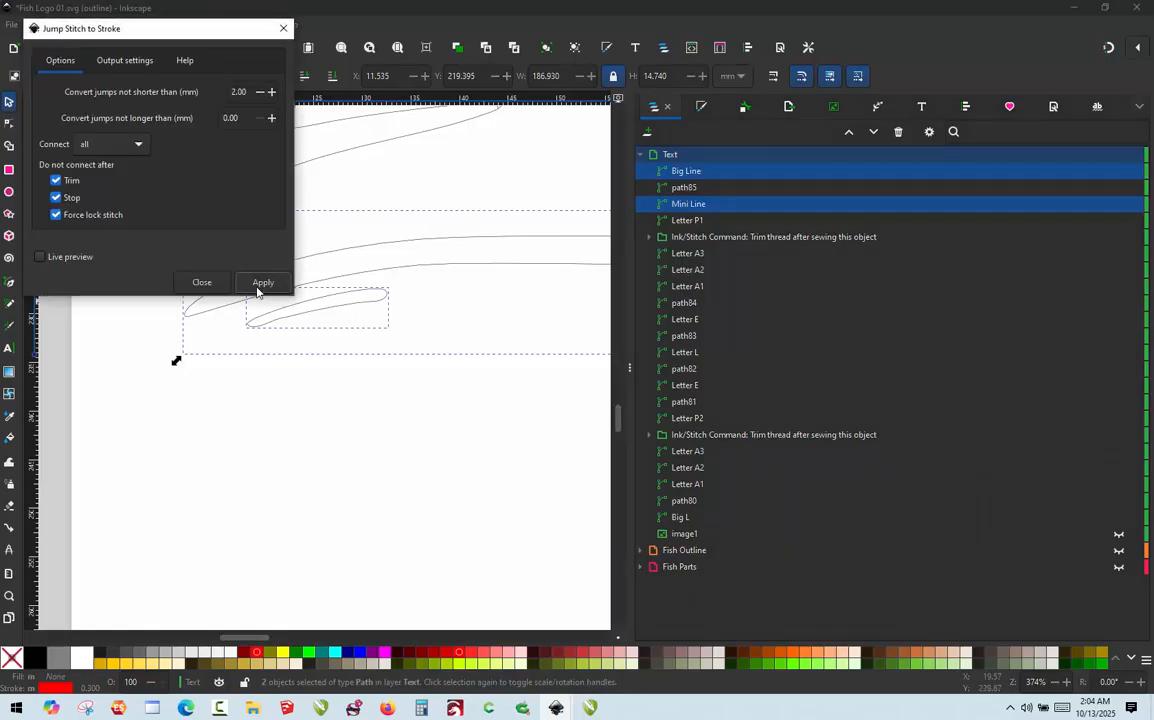
click(260, 284)
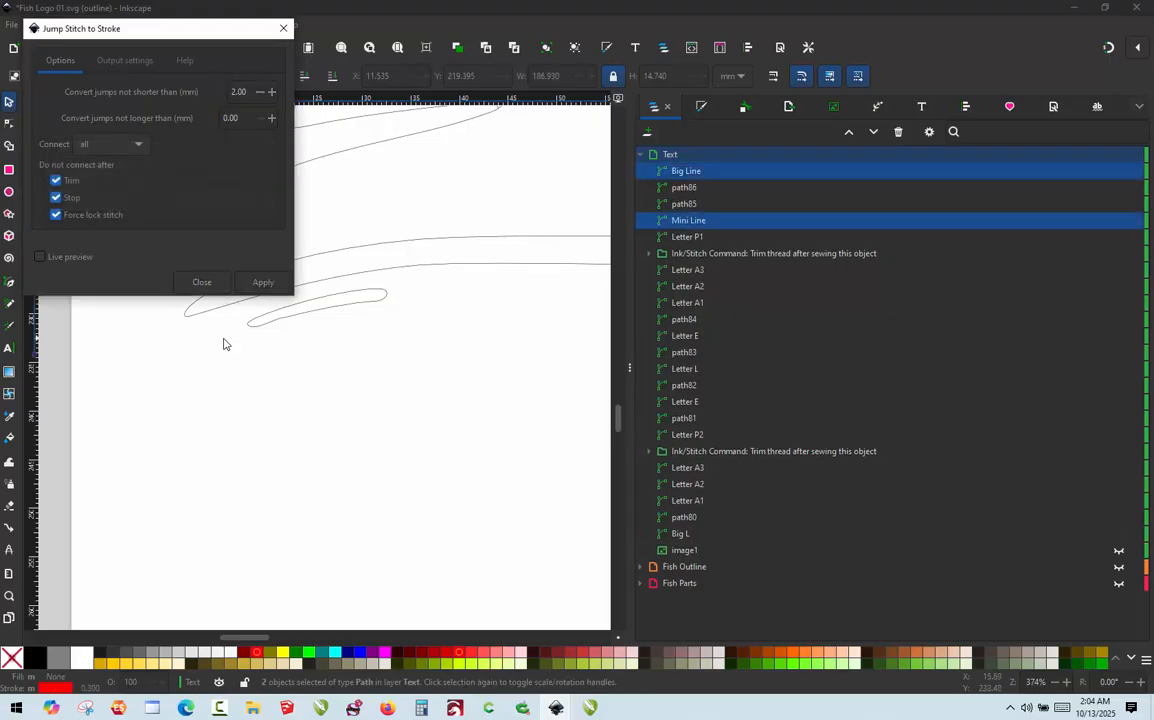
scroll(233, 408, down, 3)
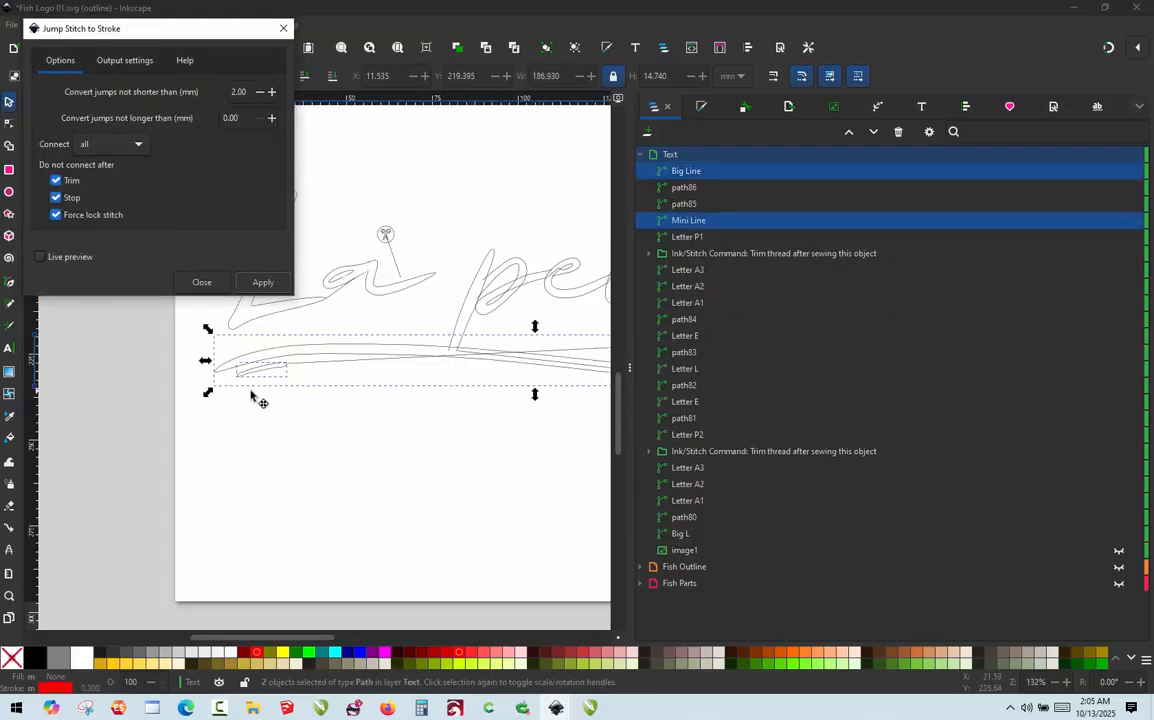
click(283, 28)
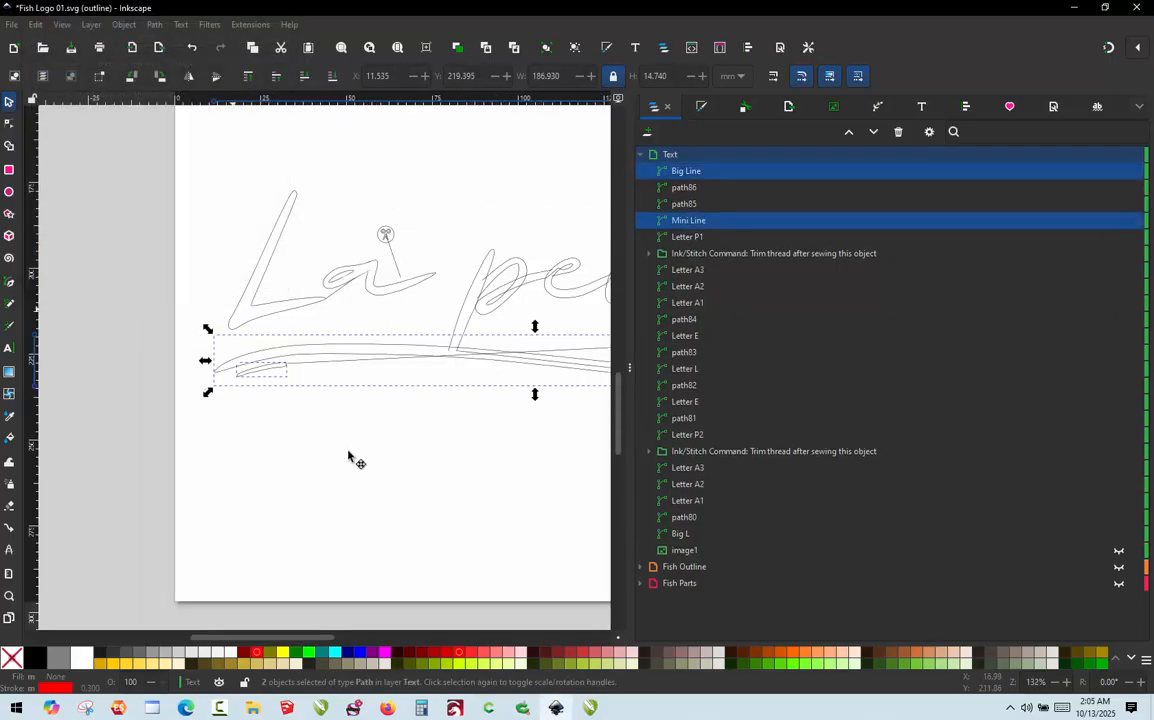
- Delete the long straight connecting stroke that runs from Mini Line to the far end of Big Line
click(301, 378)
click(305, 370)
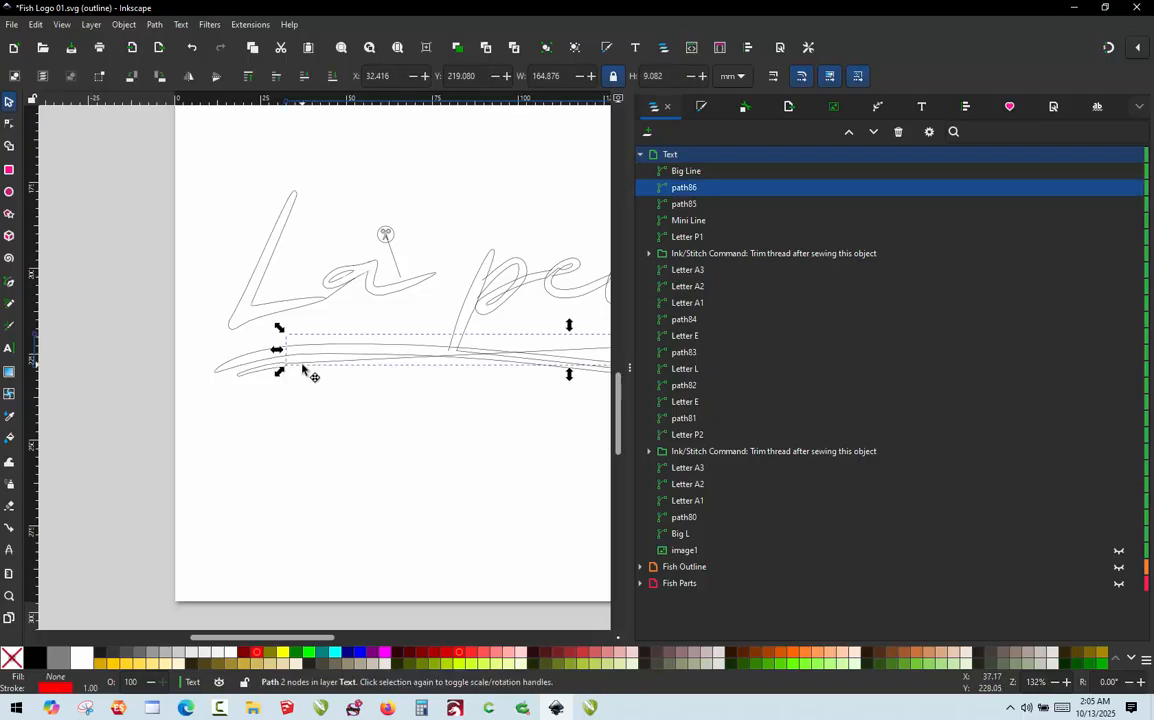
scroll(318, 378, down, 3)
scroll(512, 348, up, 2)
scroll(451, 380, up, 4)
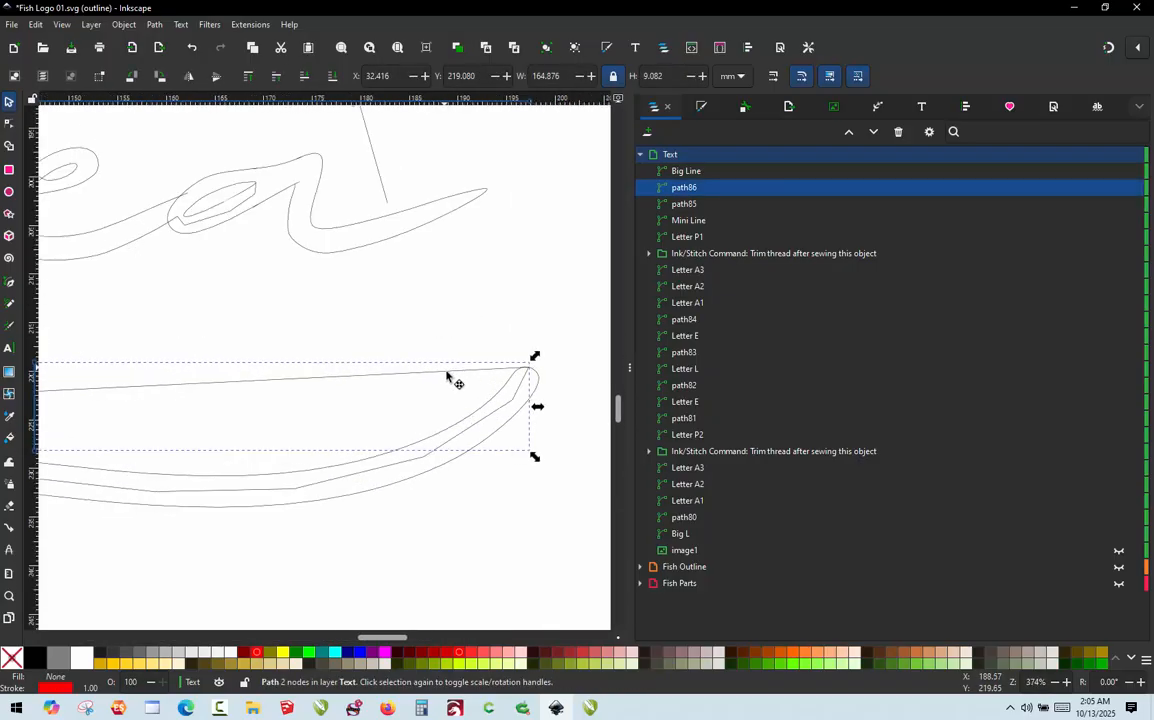
drag(451, 380, 399, 354)
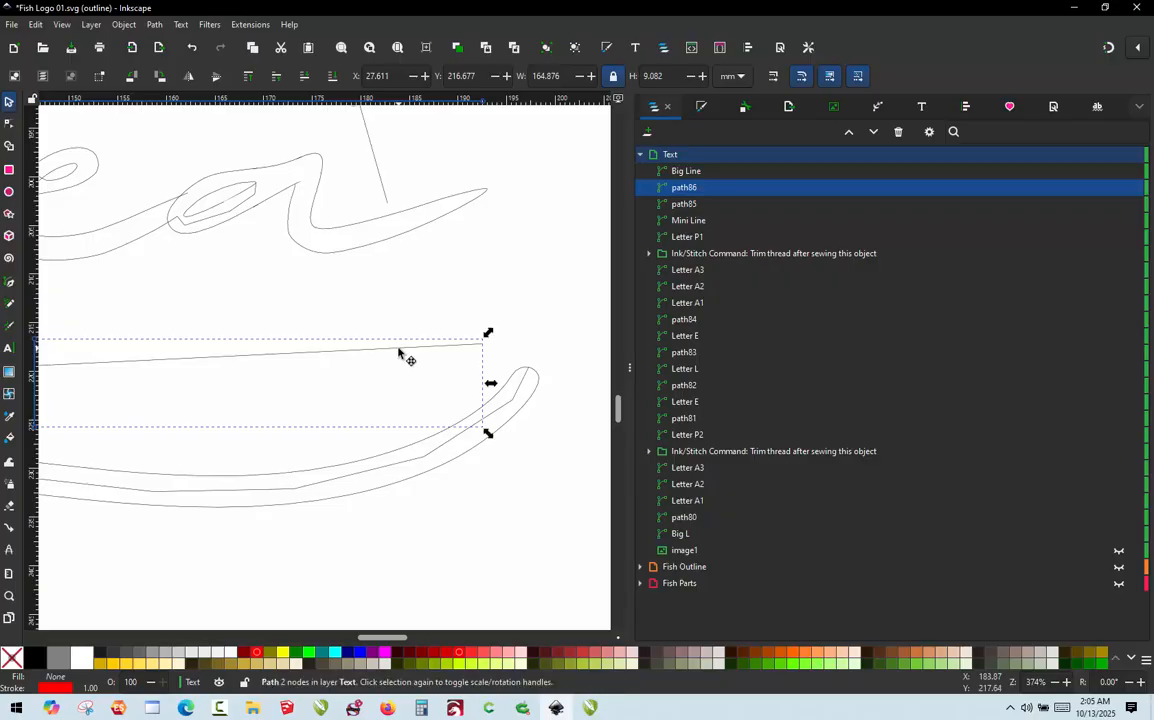
key(Delete)
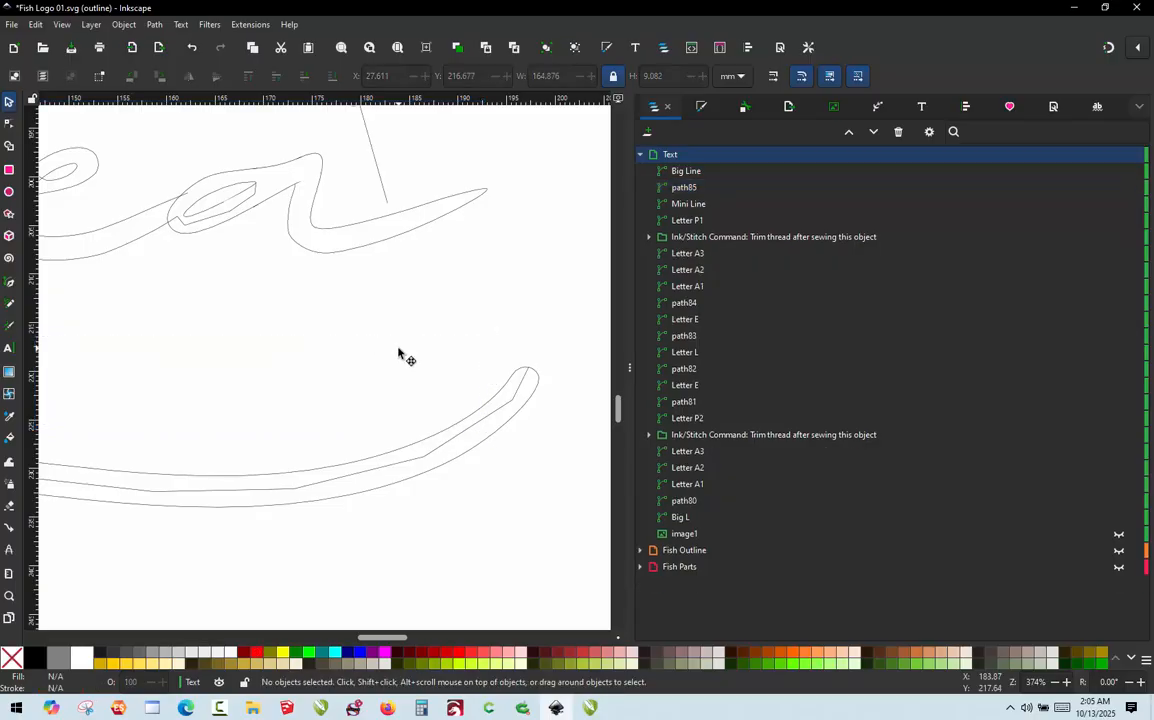
- Move Mini Line above Big Line in the Text layer's stacking order so that it stitches after Big Line
scroll(466, 362, down, 7)
scroll(312, 392, up, 5)
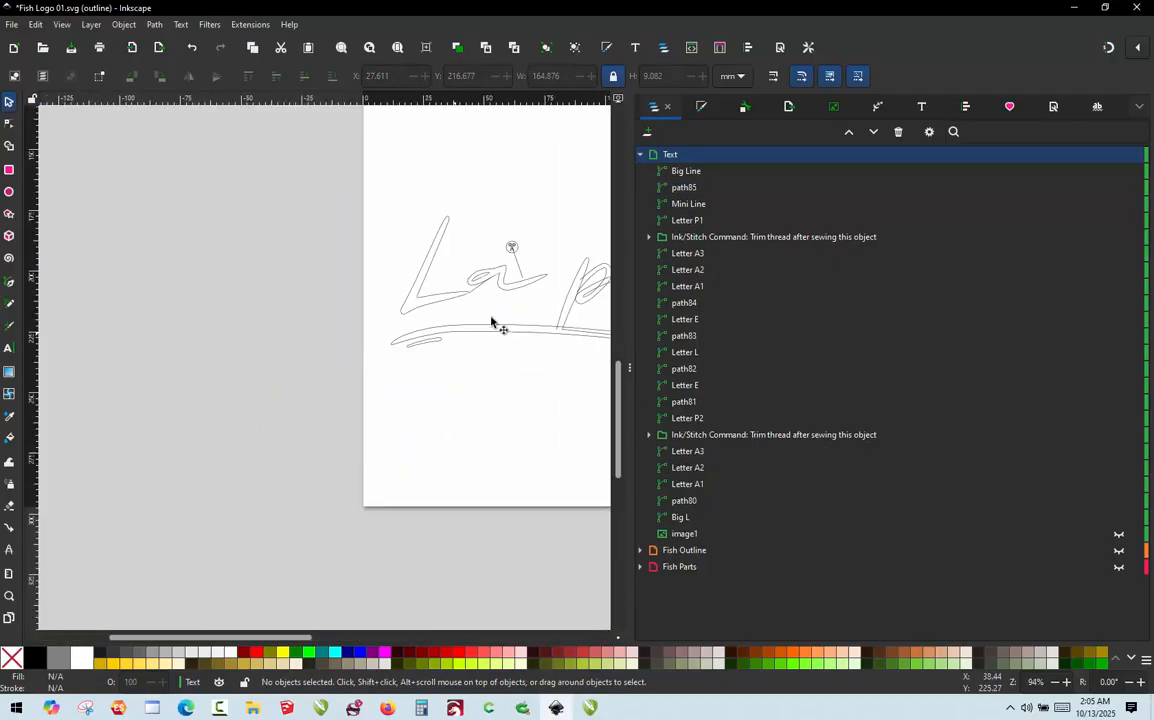
click(392, 360)
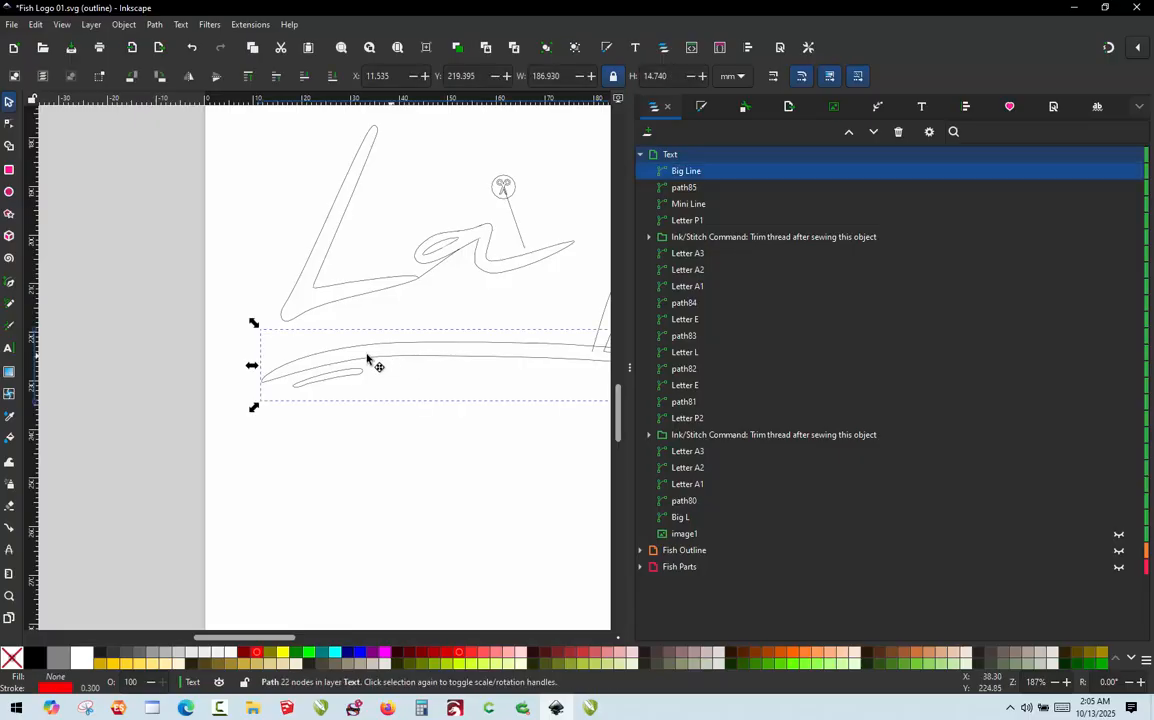
scroll(270, 345, down, 3)
key(ctrl+z)
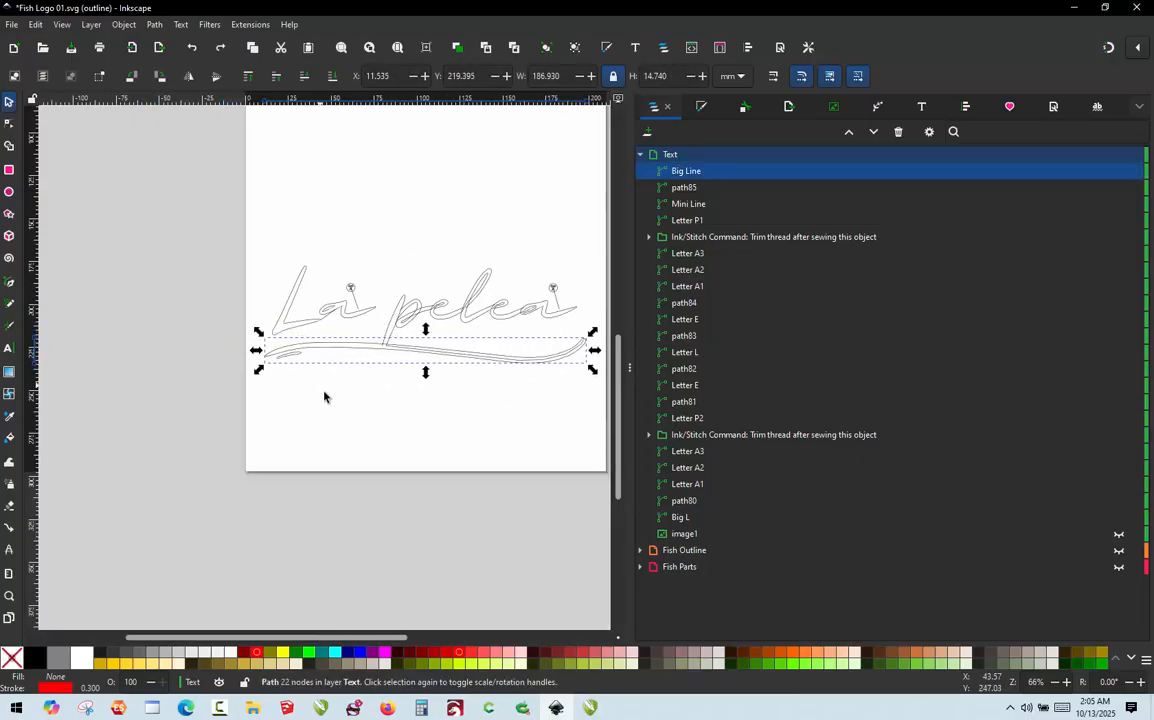
click(345, 428)
scroll(250, 357, up, 1)
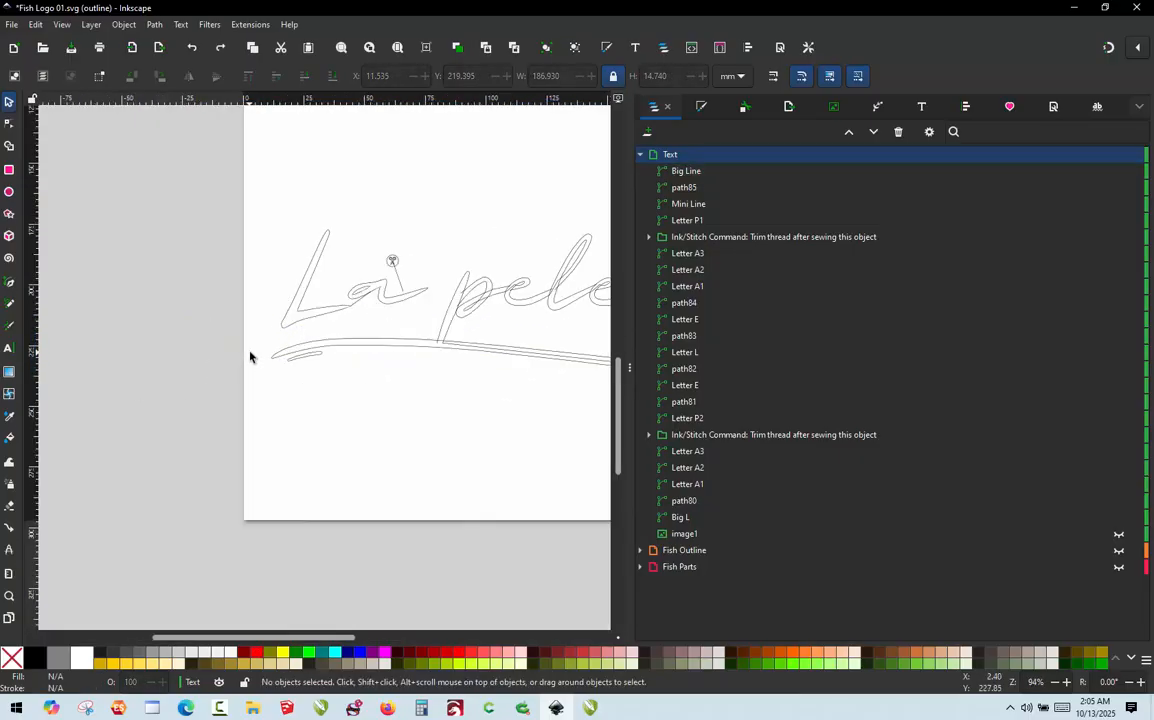
scroll(340, 356, up, 2)
click(323, 344)
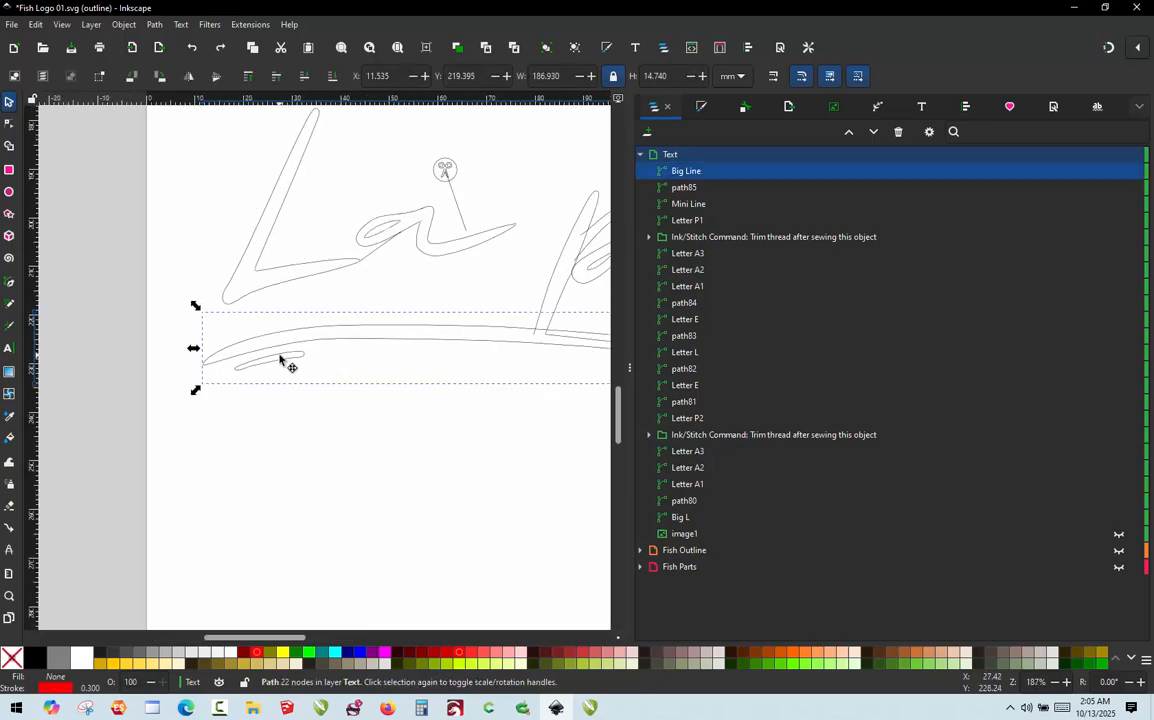
click(288, 362)
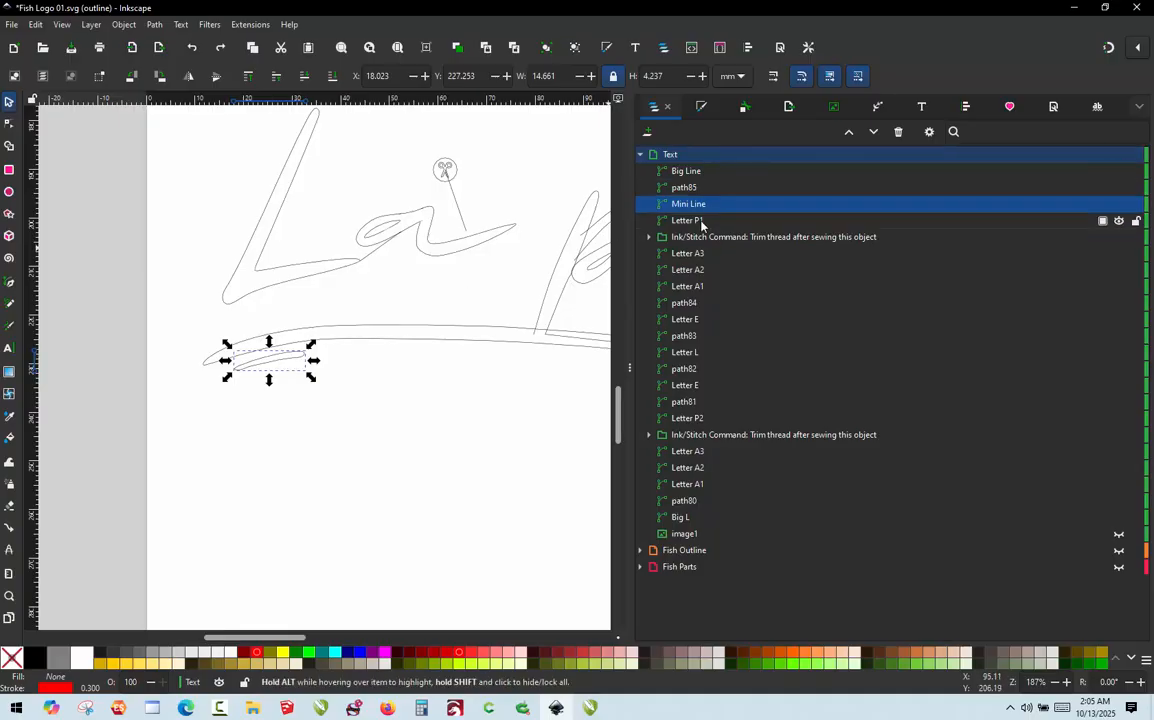
drag(706, 201, 696, 166)
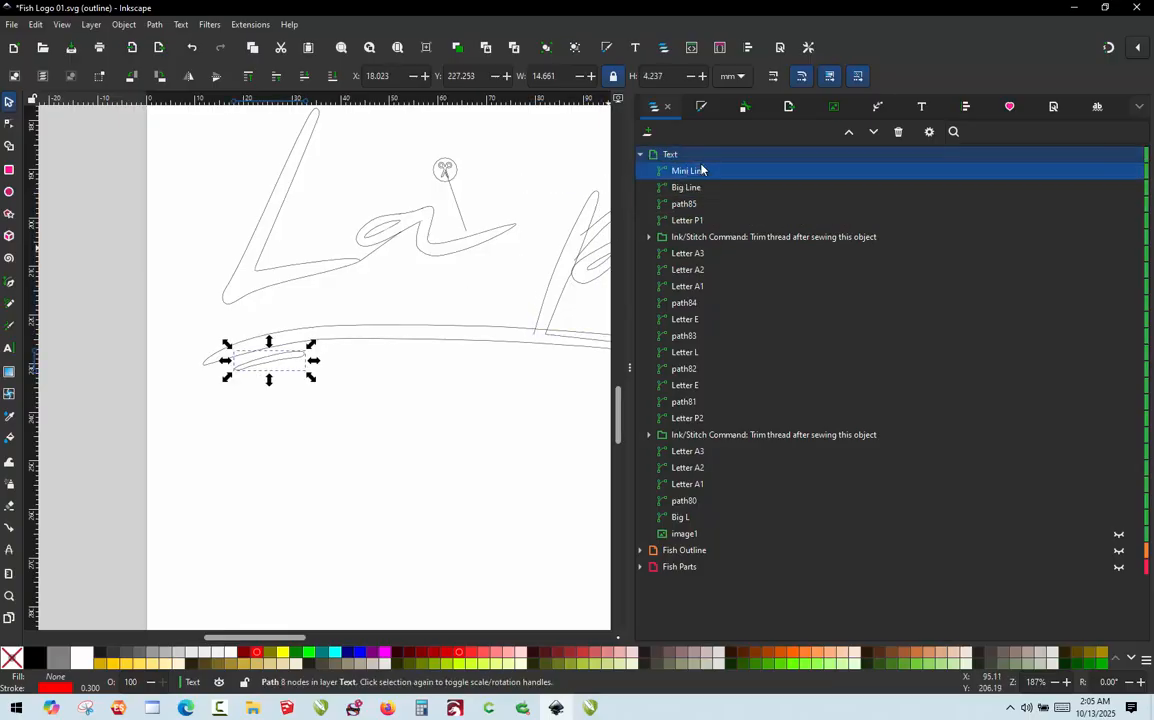
click(214, 362)
click(206, 427)
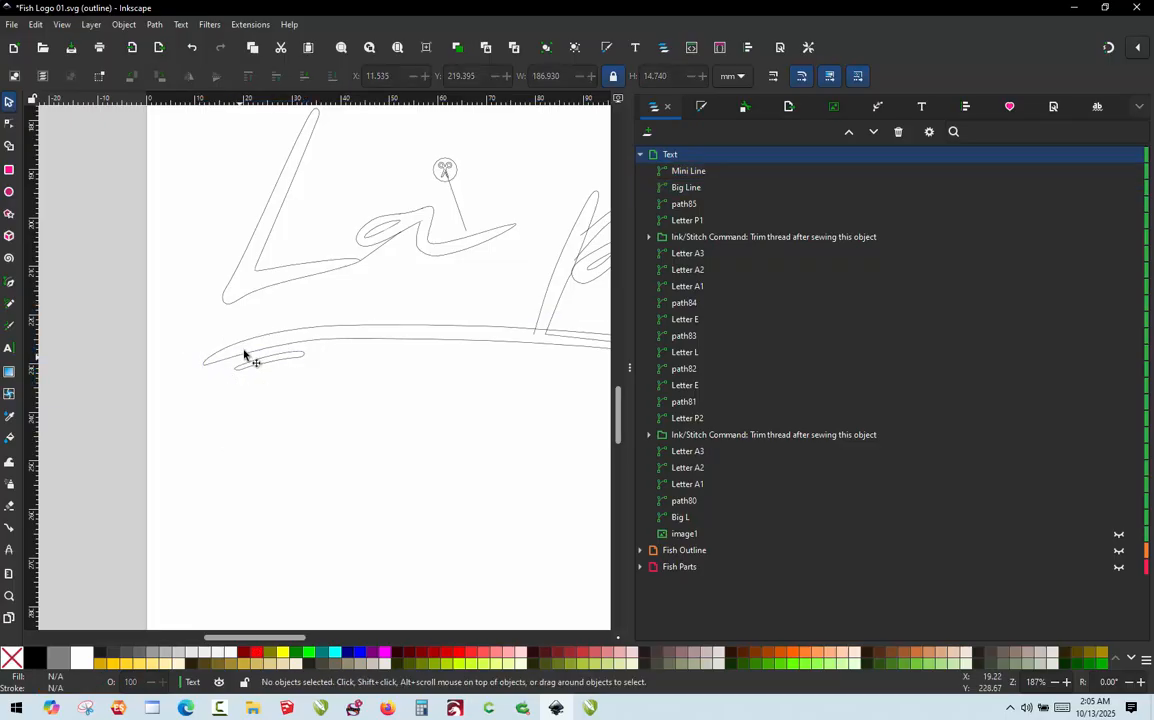
- Convert the jump from Big Line to the reordered Mini Line to a stroke, with a 2.00 mm minimum jump length
scroll(245, 358, up, 2)
click(243, 360)
shift+click(290, 368)
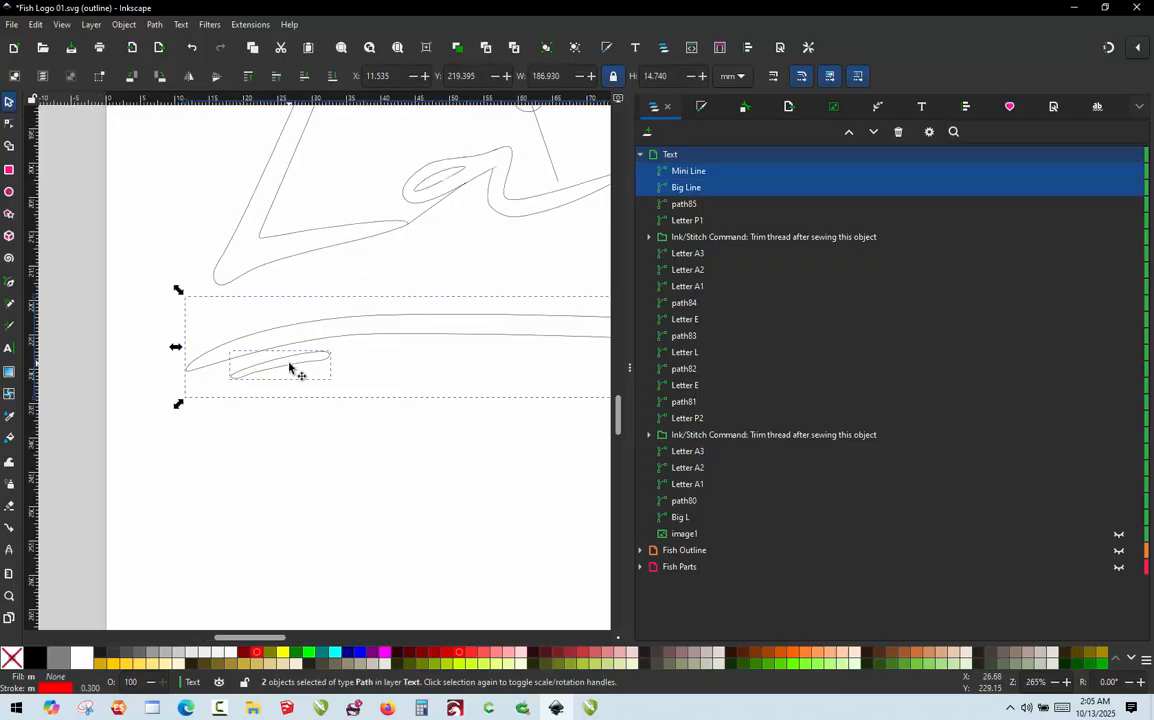
key(ctrl+alt+j)
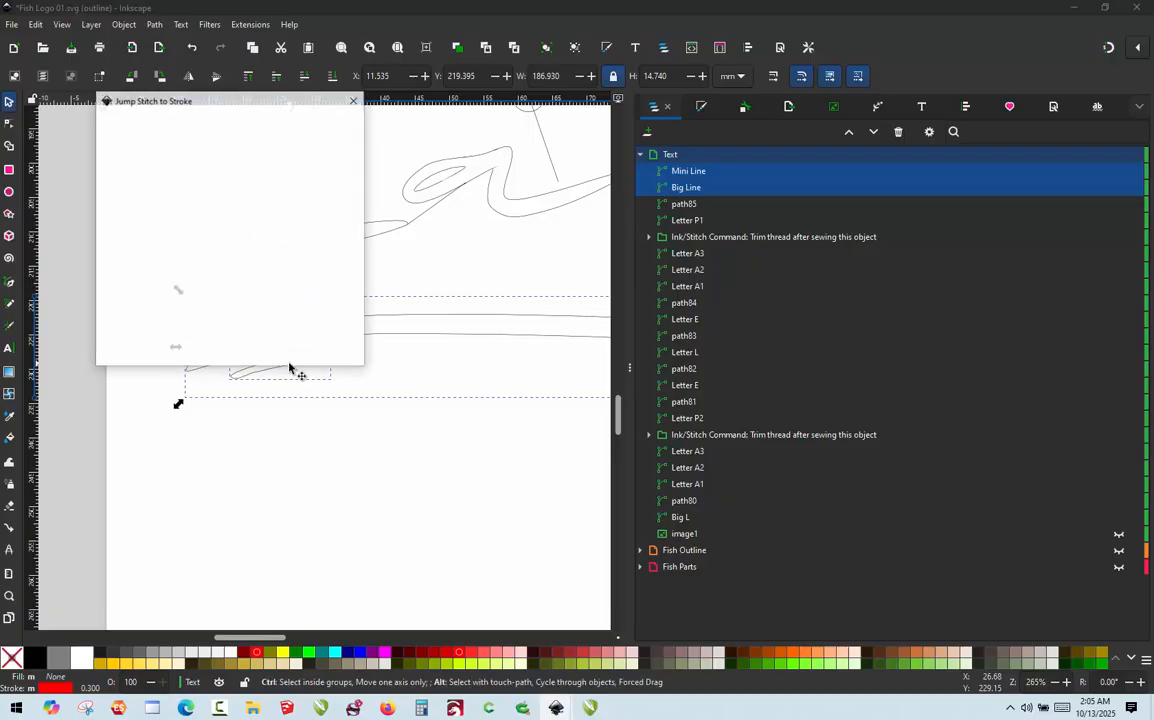
click(334, 358)
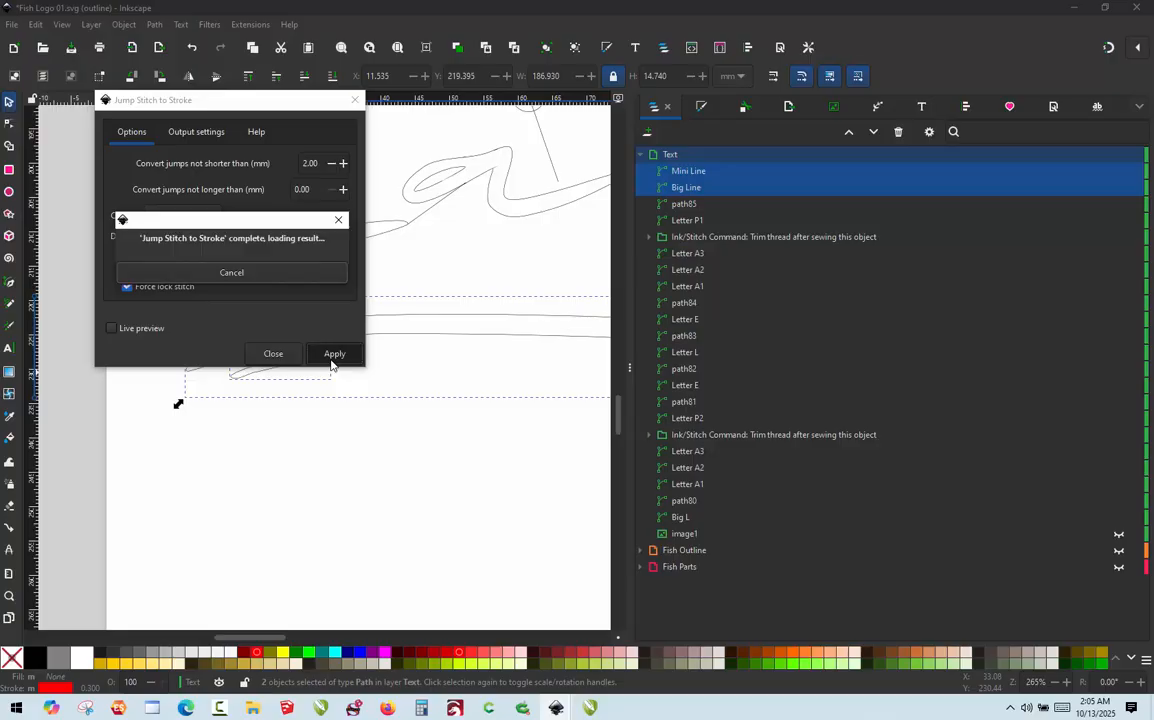
click(281, 356)
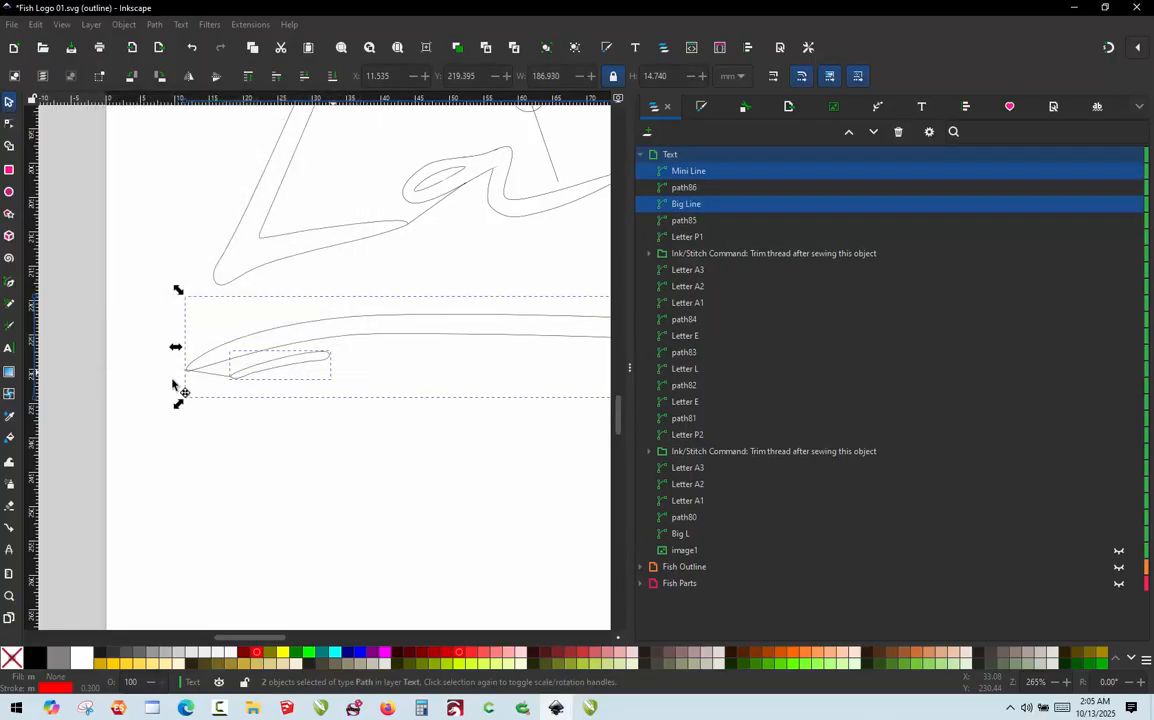
- Set the stitch method of the short stroke connecting Big Line and Mini Line to Manual Stitch and apply it
ctrl+scroll(175, 380, up, 5)
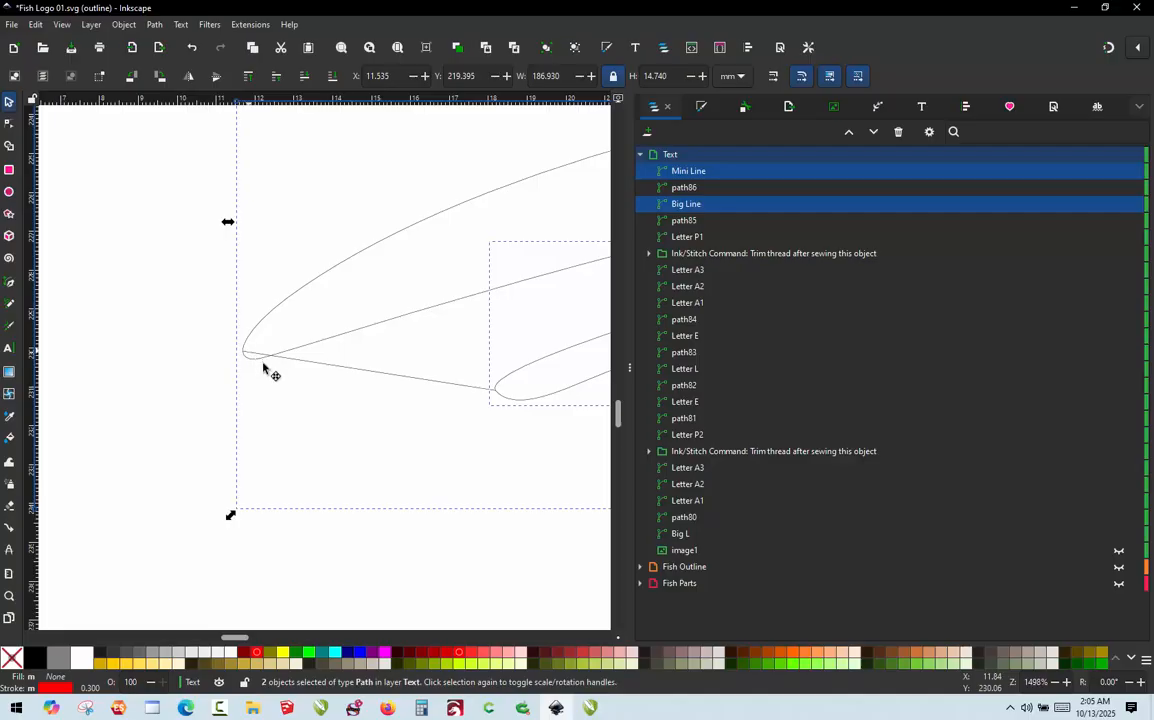
click(297, 366)
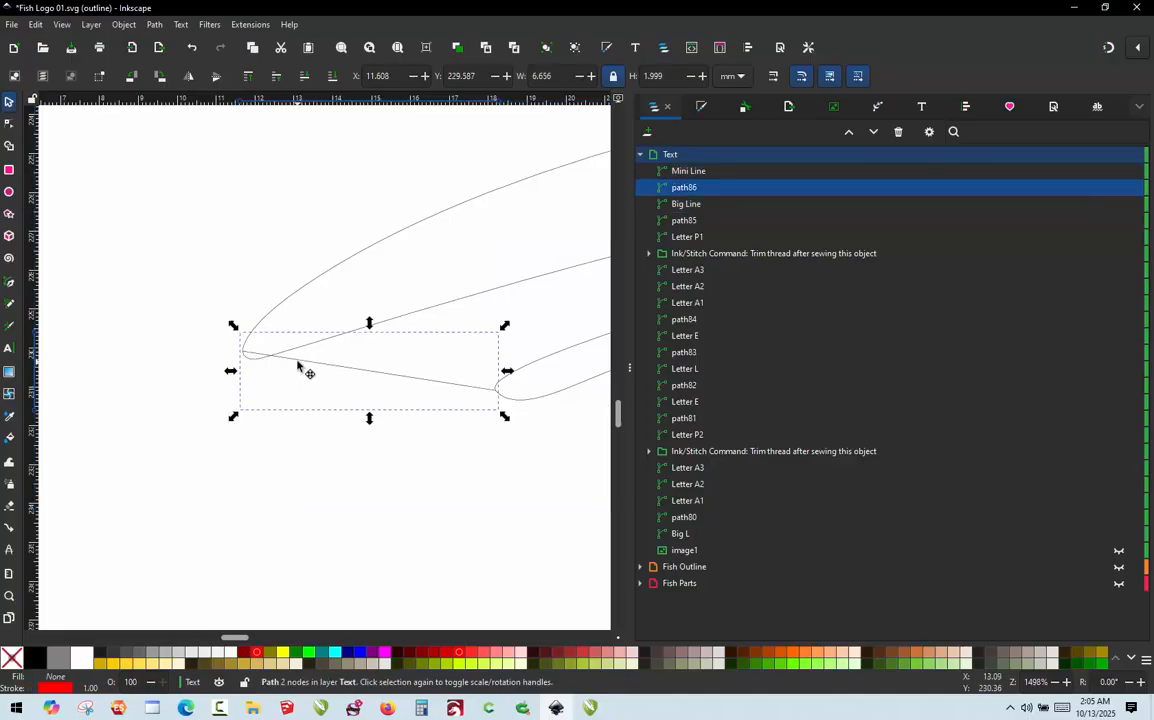
key(ctrl)
key(alt)
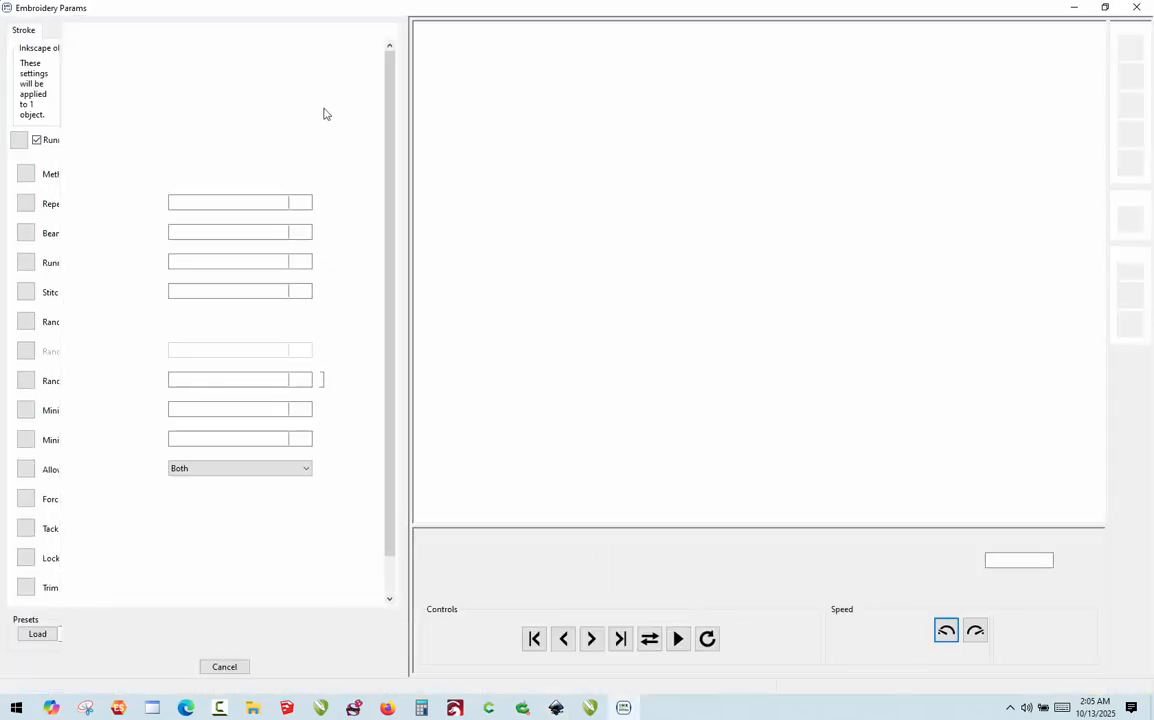
click(193, 124)
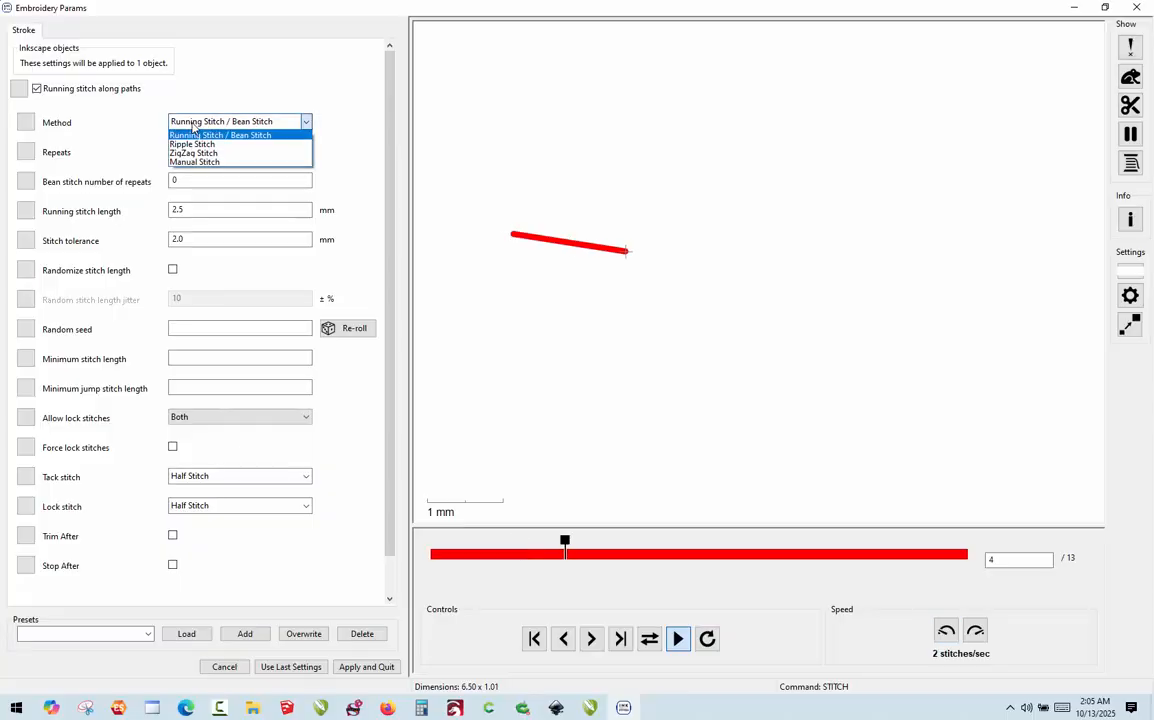
click(199, 163)
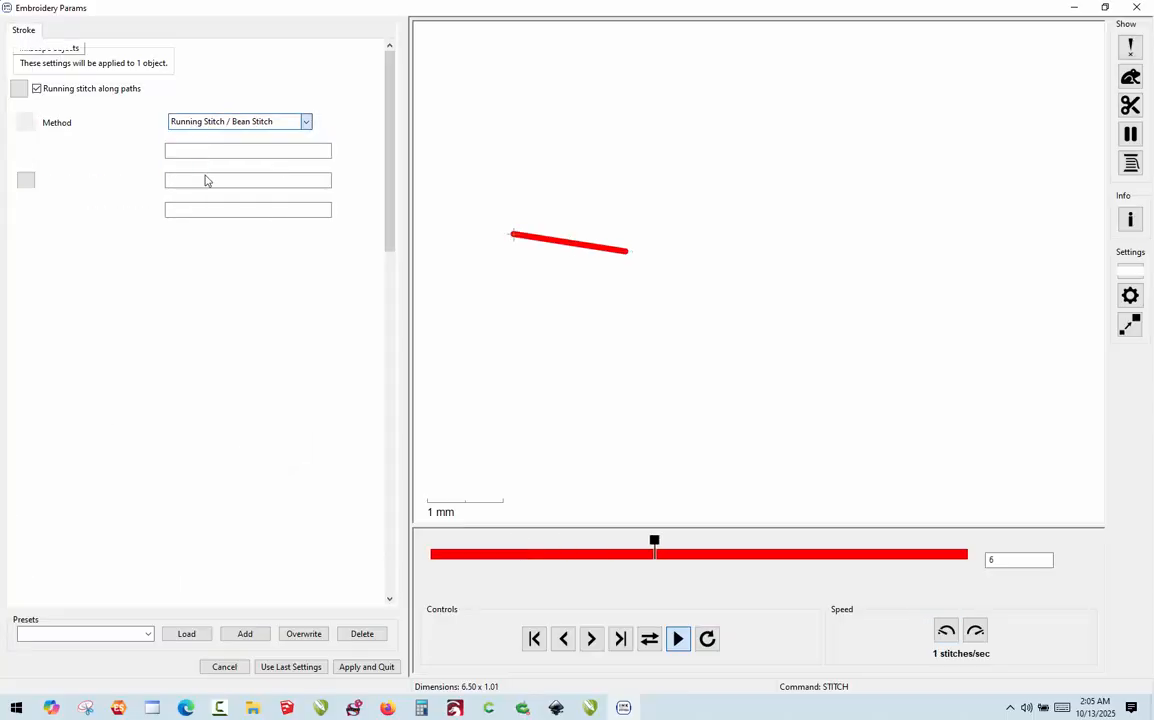
click(380, 666)
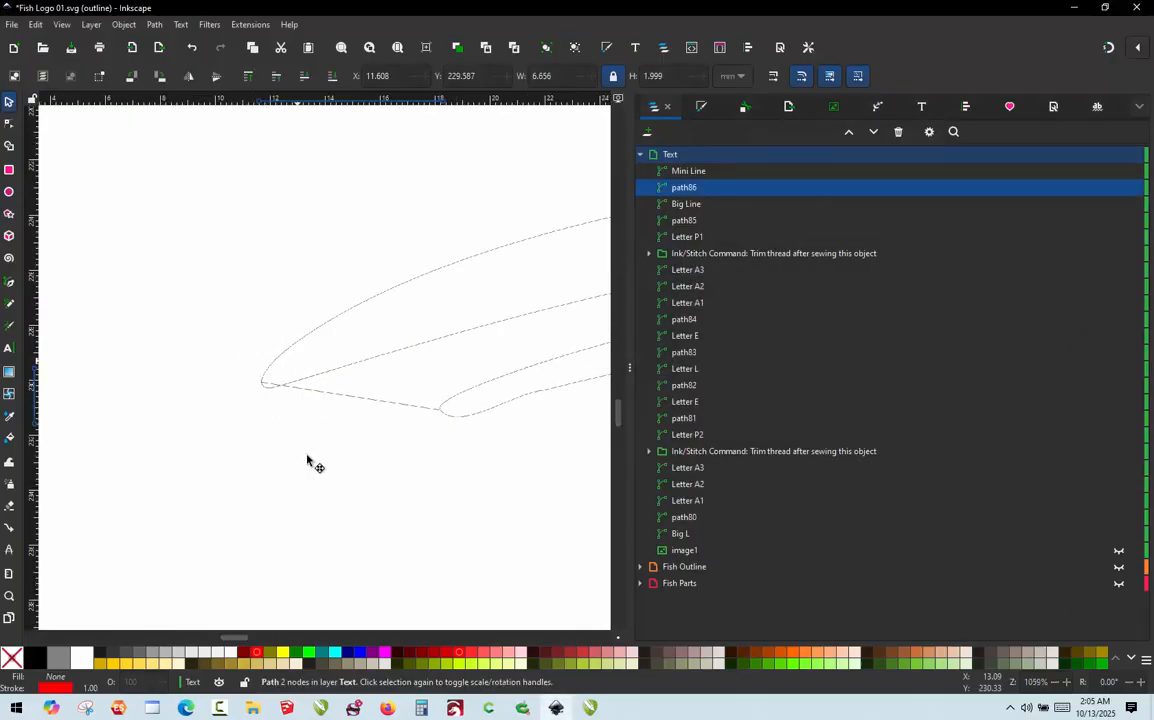
- Expand the Fish Outline layer and make both that layer and the reference picture image1 visible
scroll(201, 348, down, 5)
scroll(229, 406, down, 4)
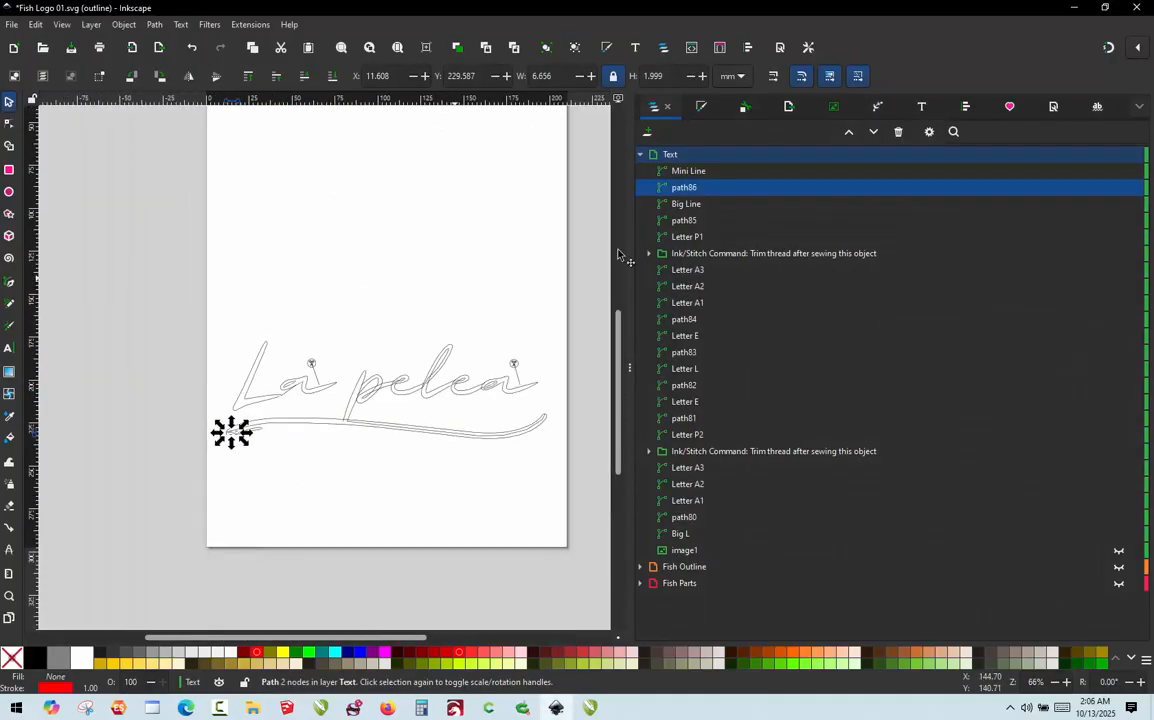
click(641, 155)
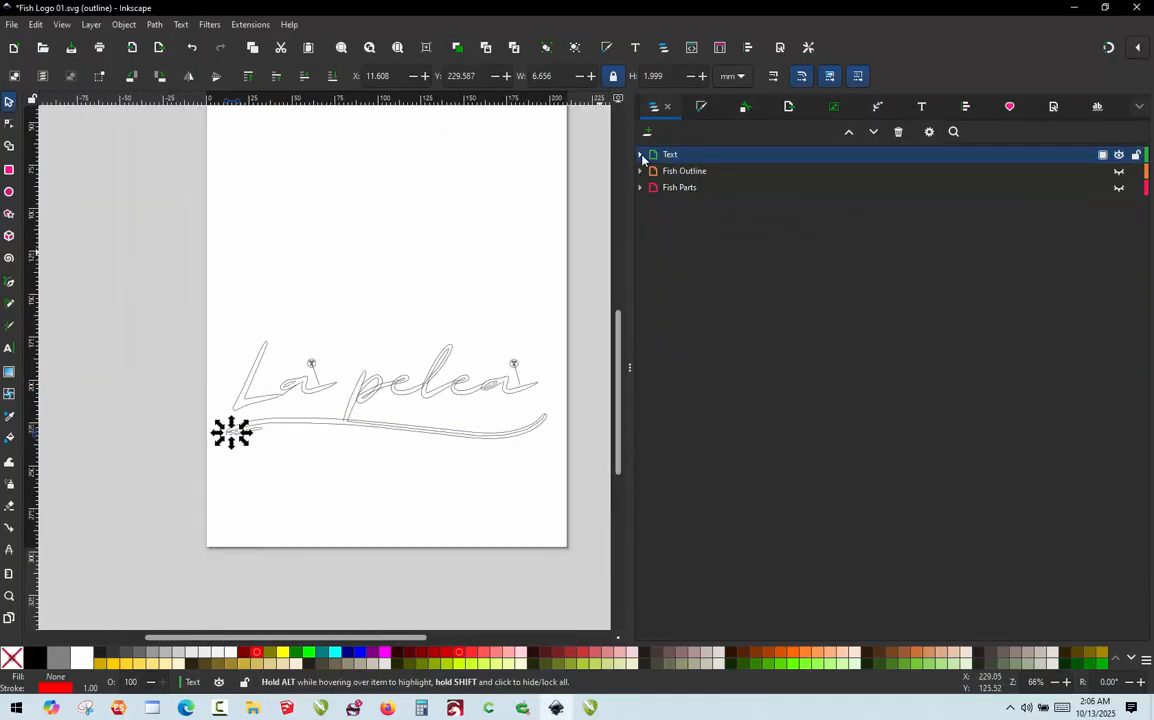
click(641, 171)
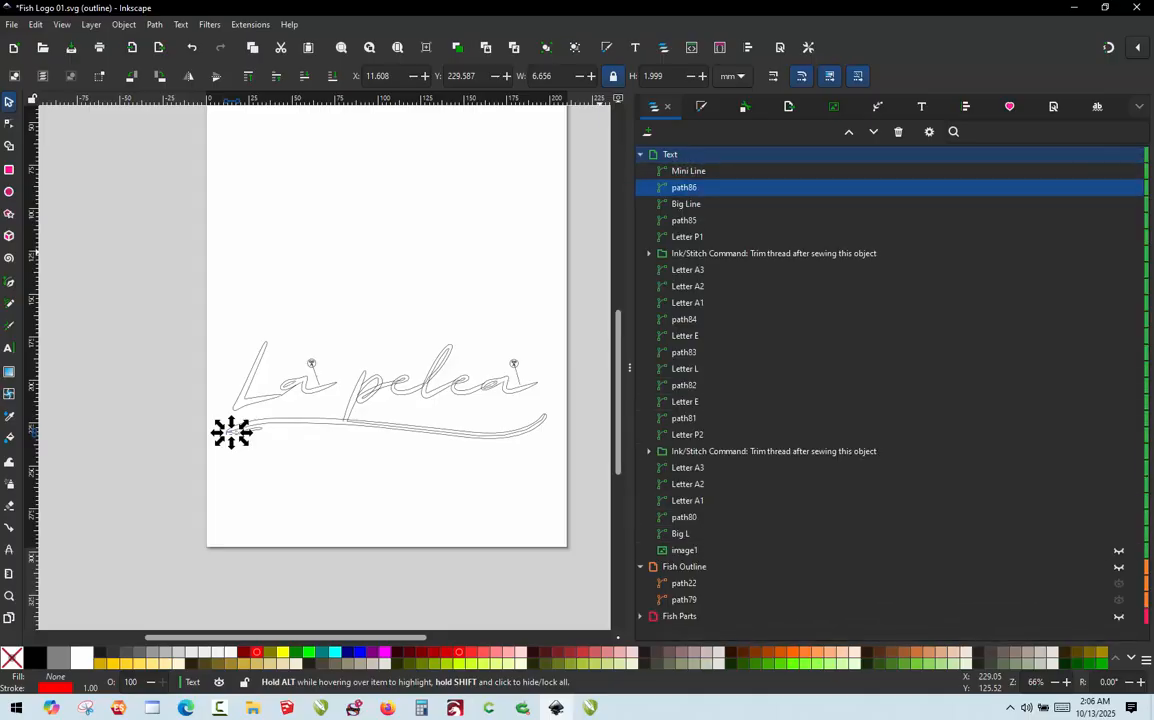
click(1120, 551)
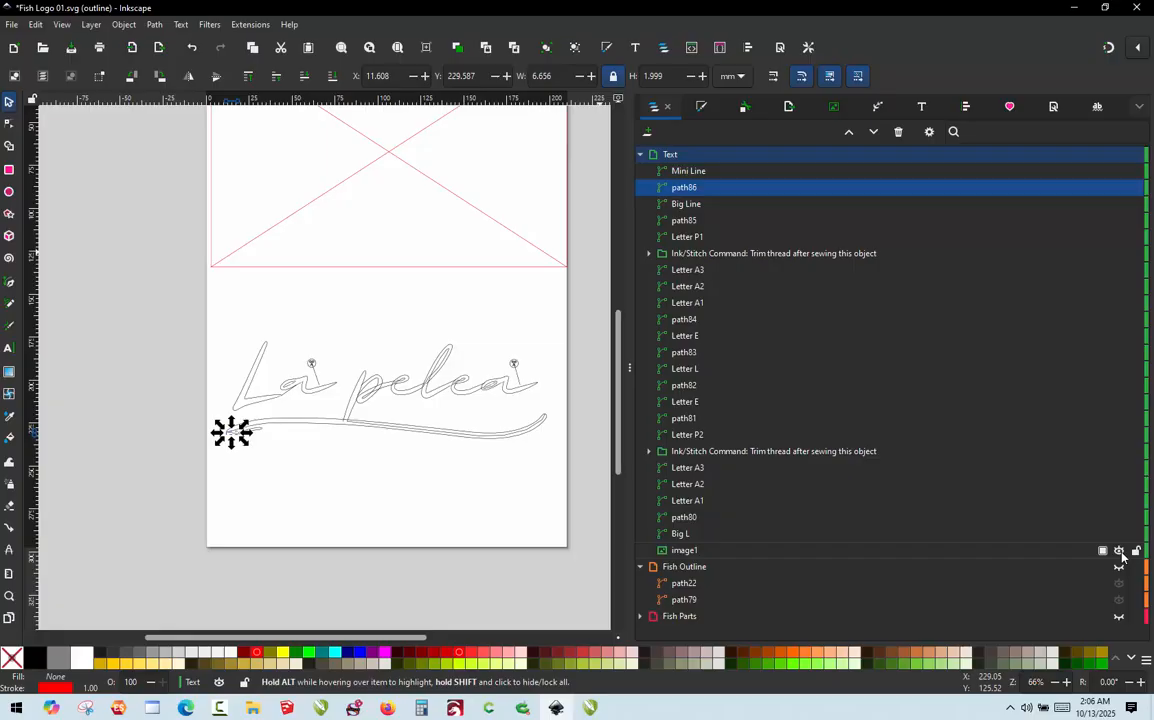
click(1119, 551)
click(1119, 567)
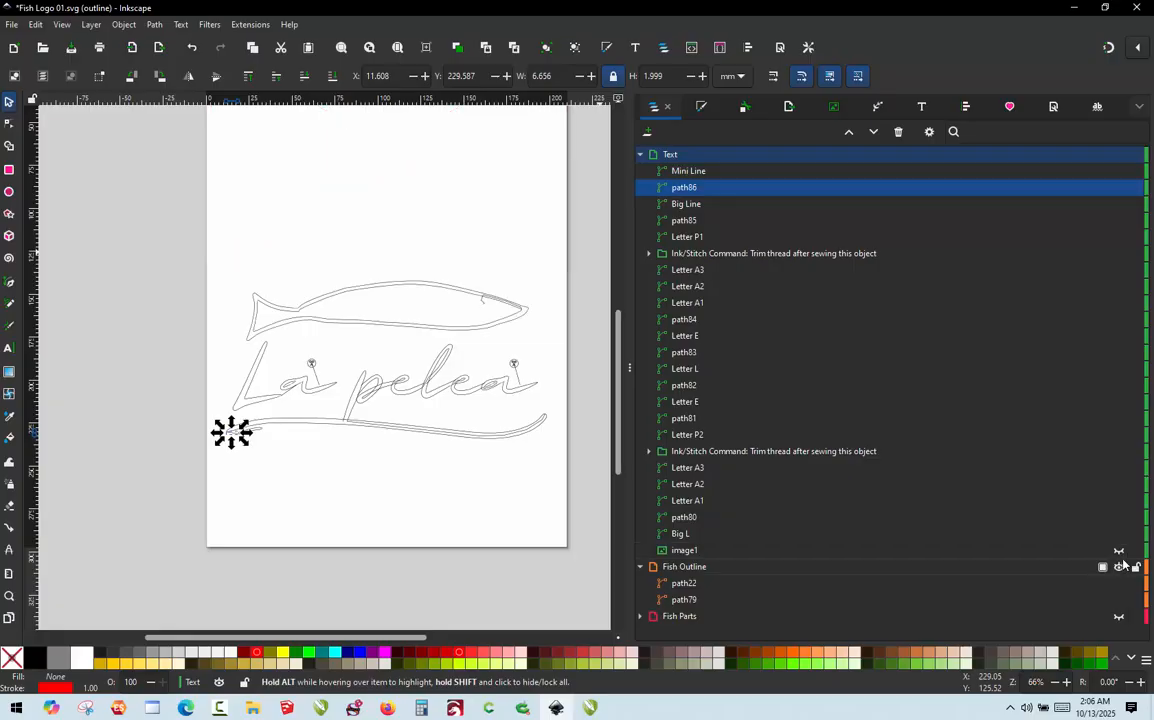
click(1119, 551)
click(1120, 551)
click(1119, 551)
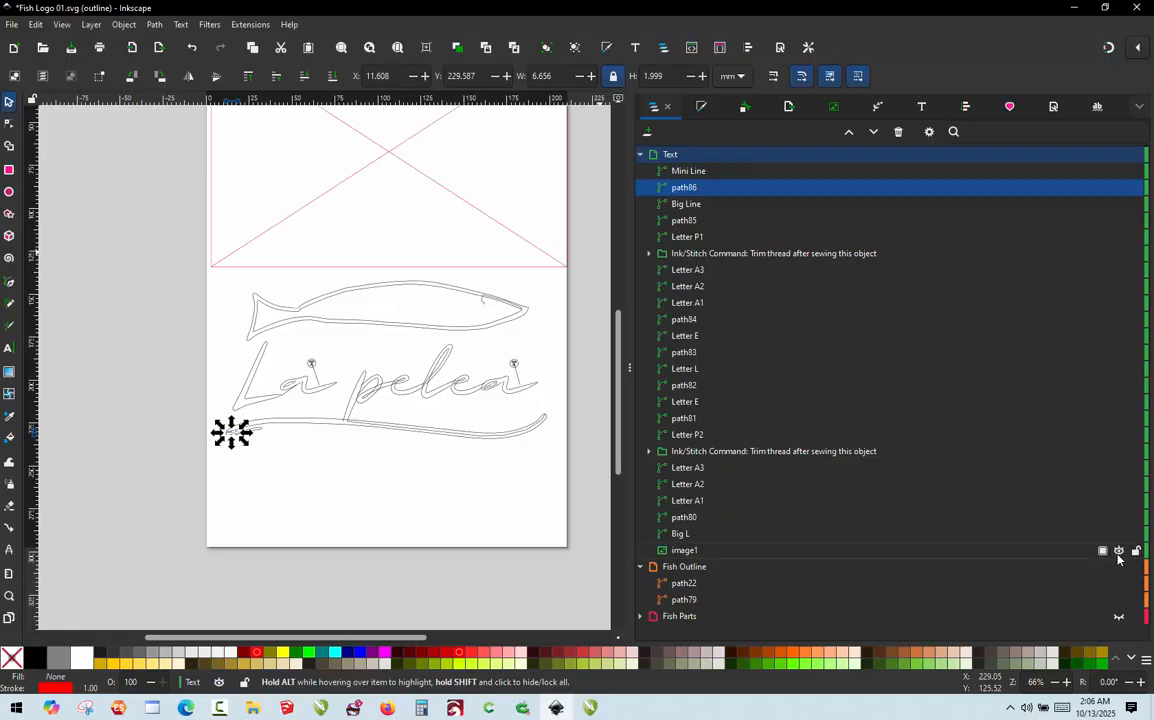
- Hide the reference picture image1 and make the Fish Parts layer visible
click(1119, 552)
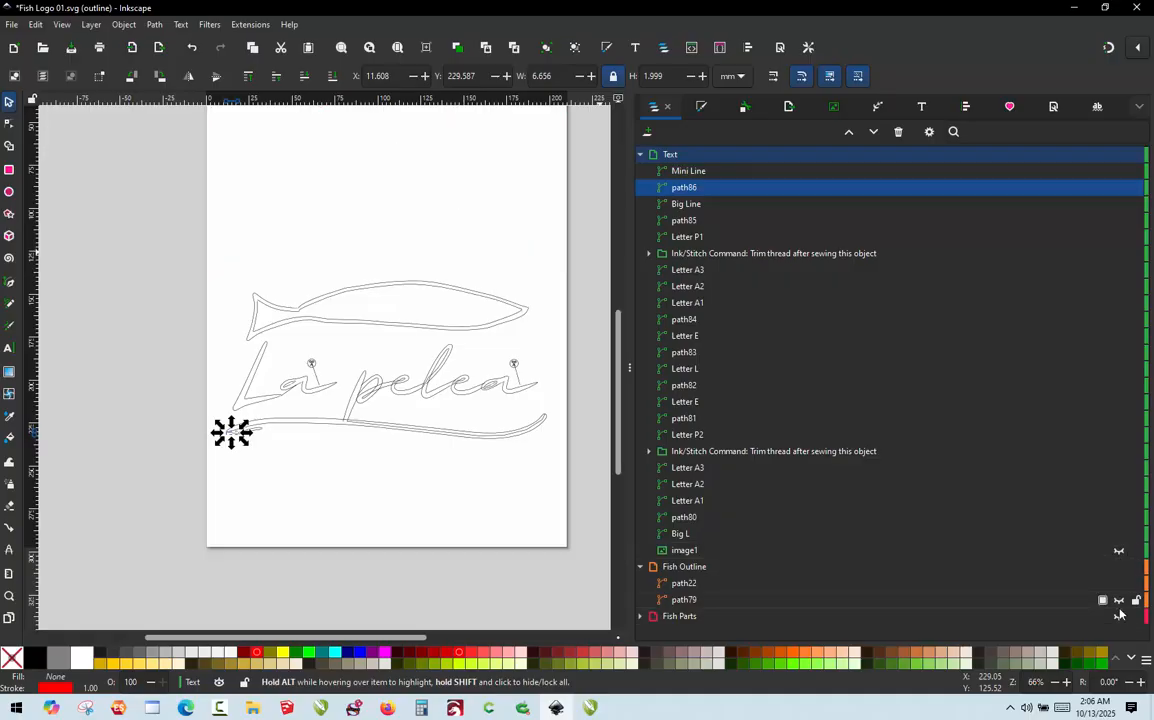
click(1119, 616)
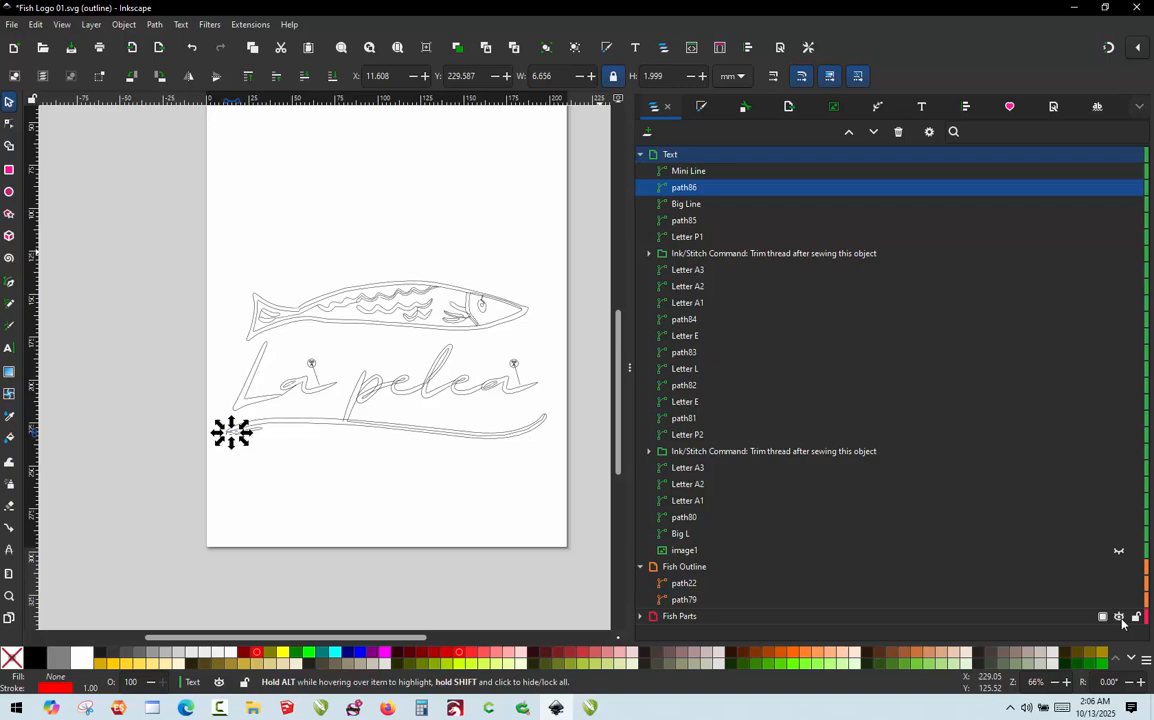
scroll(352, 379, down, 2)
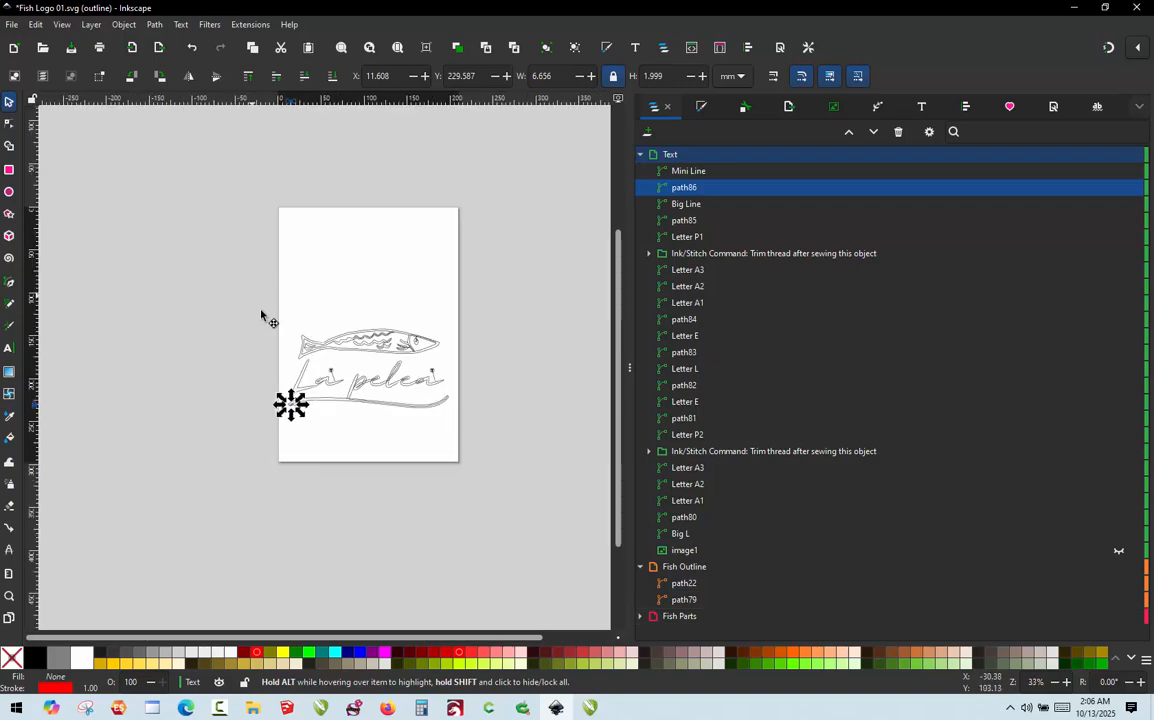
- Select the entire fish logo and play its embroidery simulation through to the last stitch
click(262, 314)
scroll(352, 380, up, 2)
scroll(385, 397, up, 1)
scroll(265, 301, down, 1)
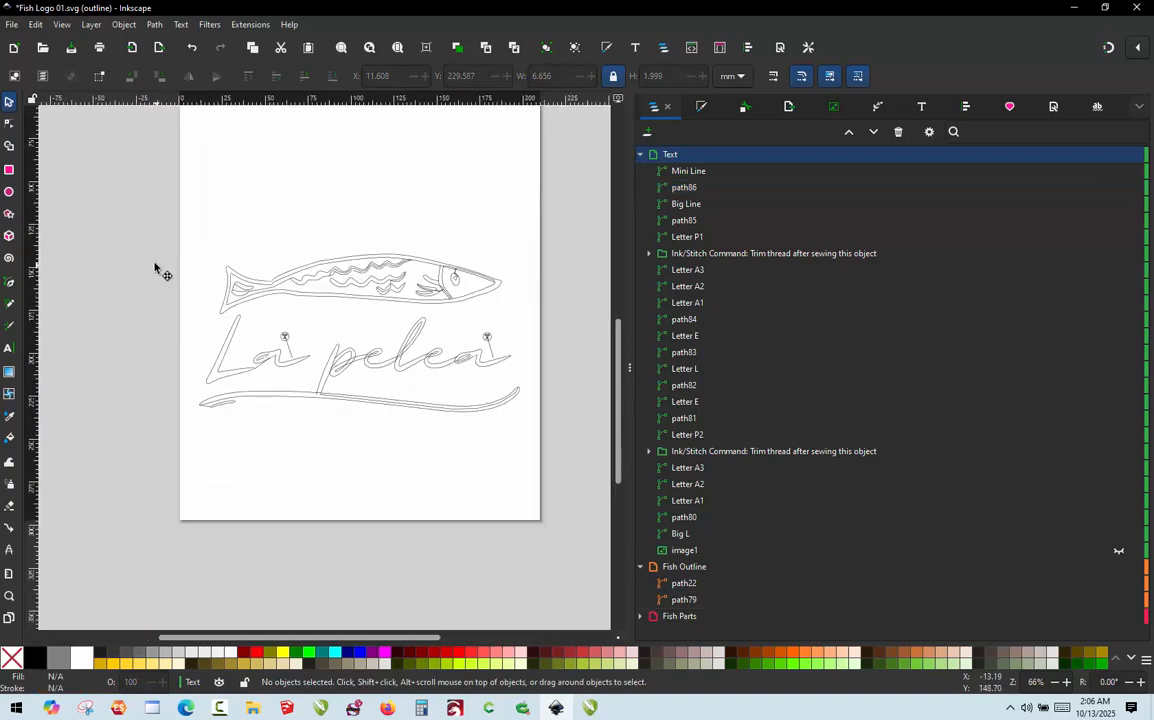
drag(144, 243, 578, 469)
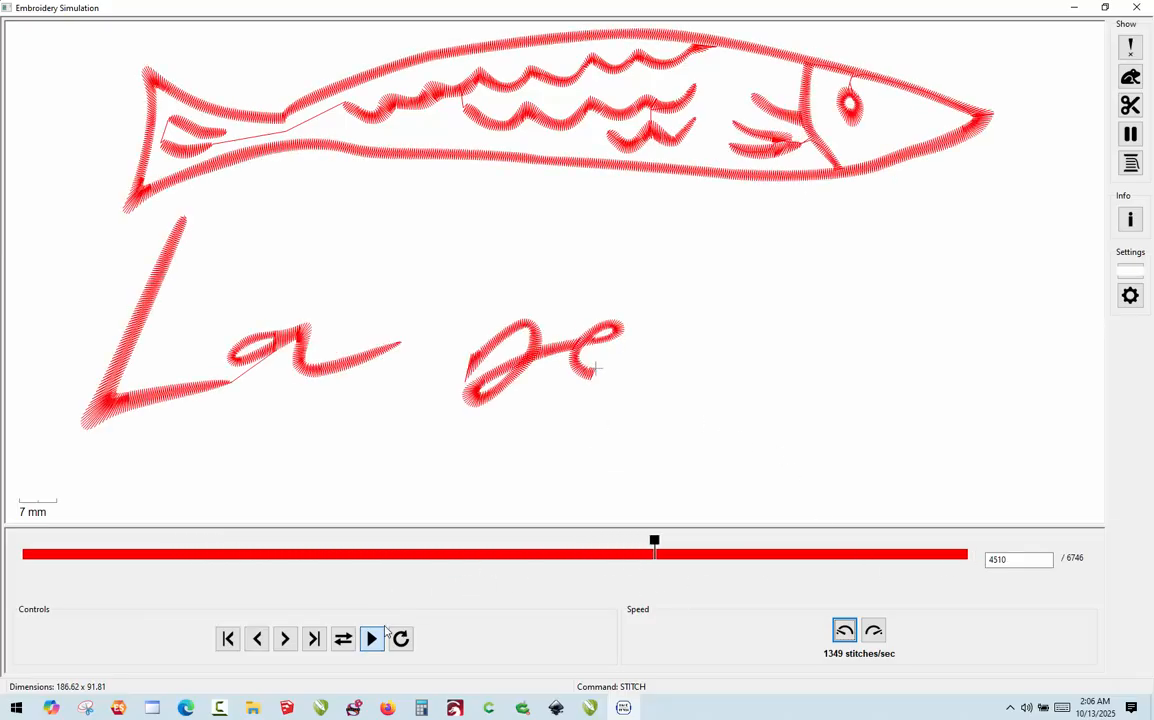
mouse_move(755, 543)
mouse_down()
mouse_move(11, 575)
mouse_move(60, 568)
mouse_move(5, 575)
mouse_move(73, 570)
mouse_move(5, 582)
mouse_move(113, 555)
mouse_move(49, 558)
mouse_move(211, 538)
mouse_move(508, 468)
mouse_move(518, 465)
mouse_move(469, 460)
mouse_move(520, 451)
mouse_move(535, 426)
mouse_move(580, 411)
mouse_move(990, 352)
mouse_up()
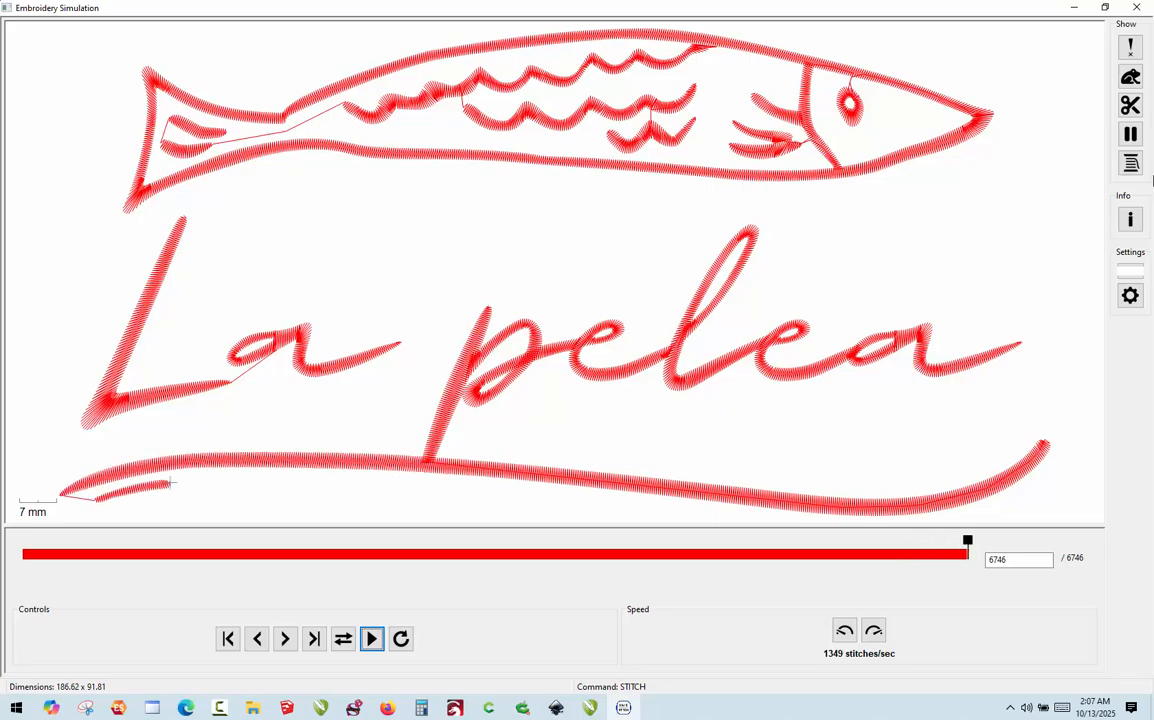
- Examine the design info for the logo's dimensions, stitches, jumps and trims, and close it
click(1130, 219)
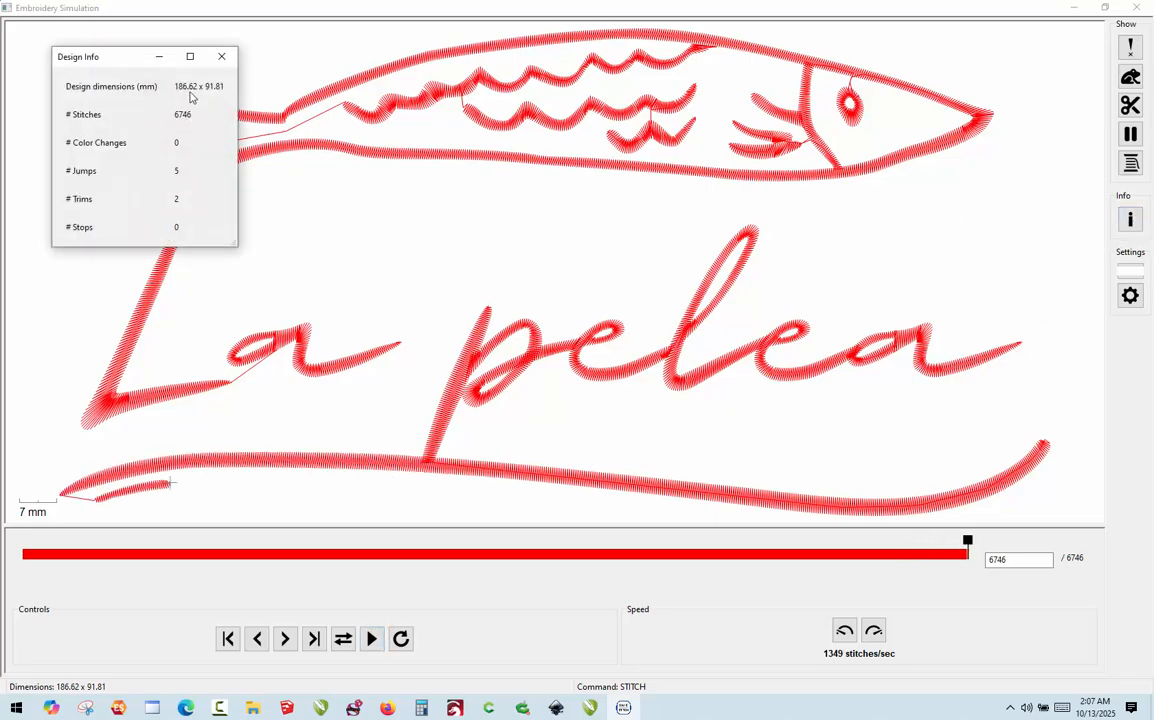
drag(153, 67, 1058, 102)
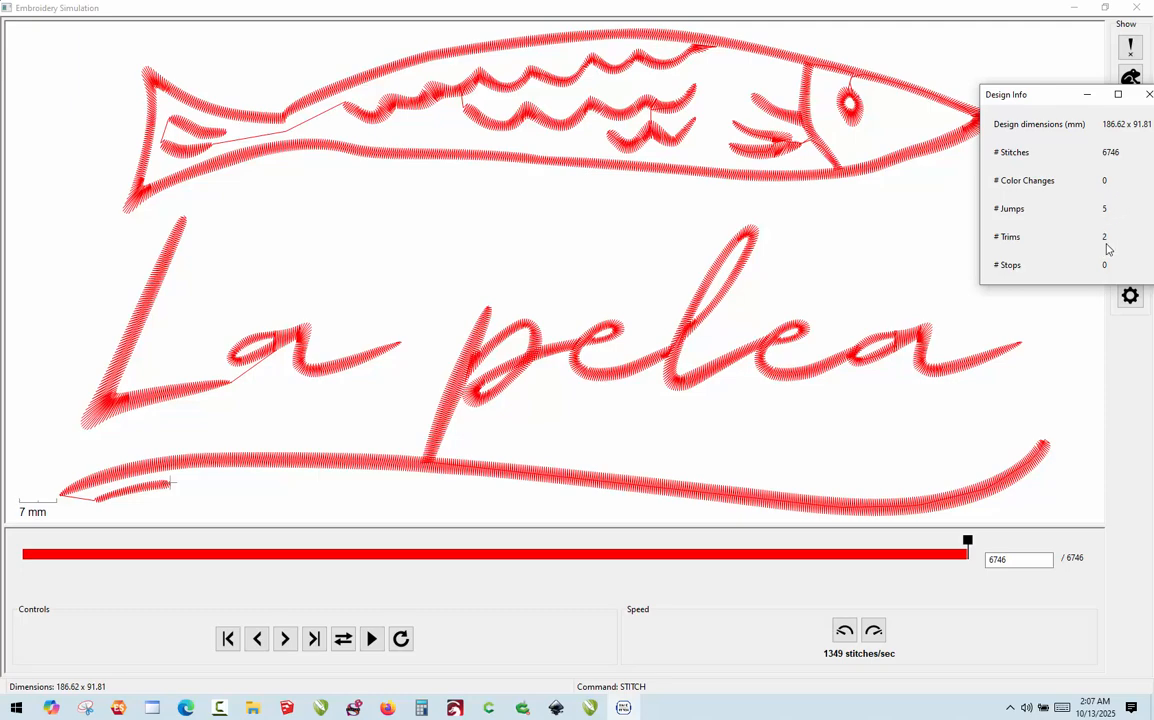
drag(1043, 100, 529, 435)
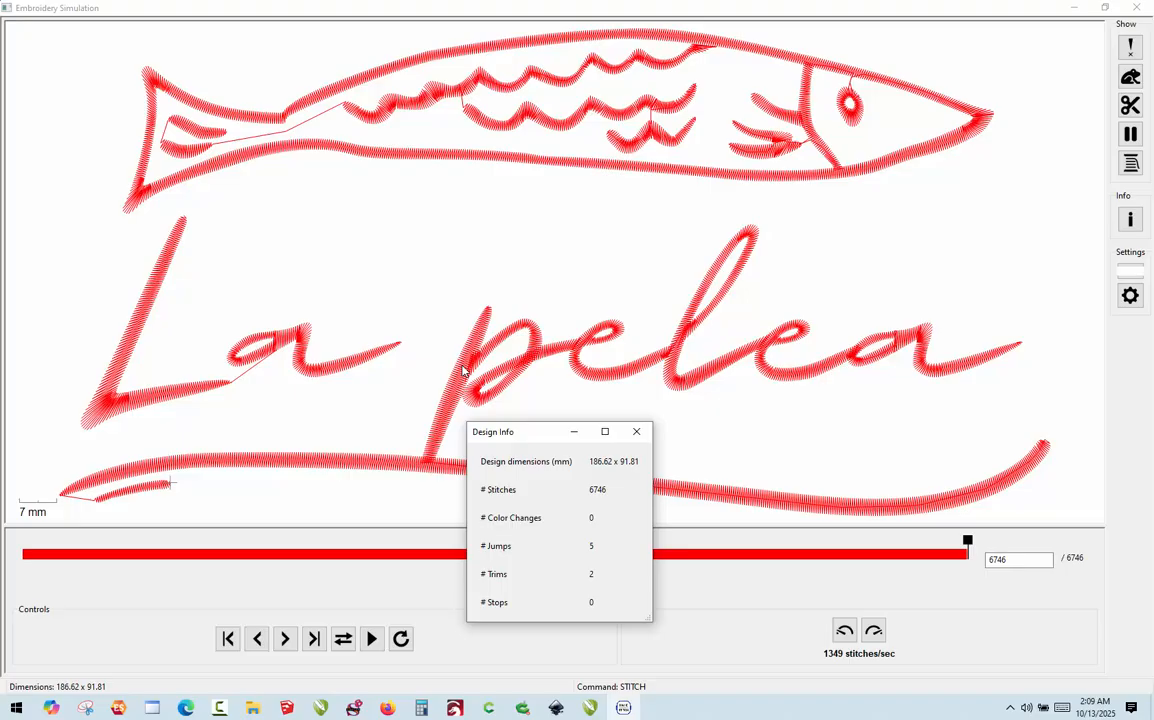
click(630, 438)
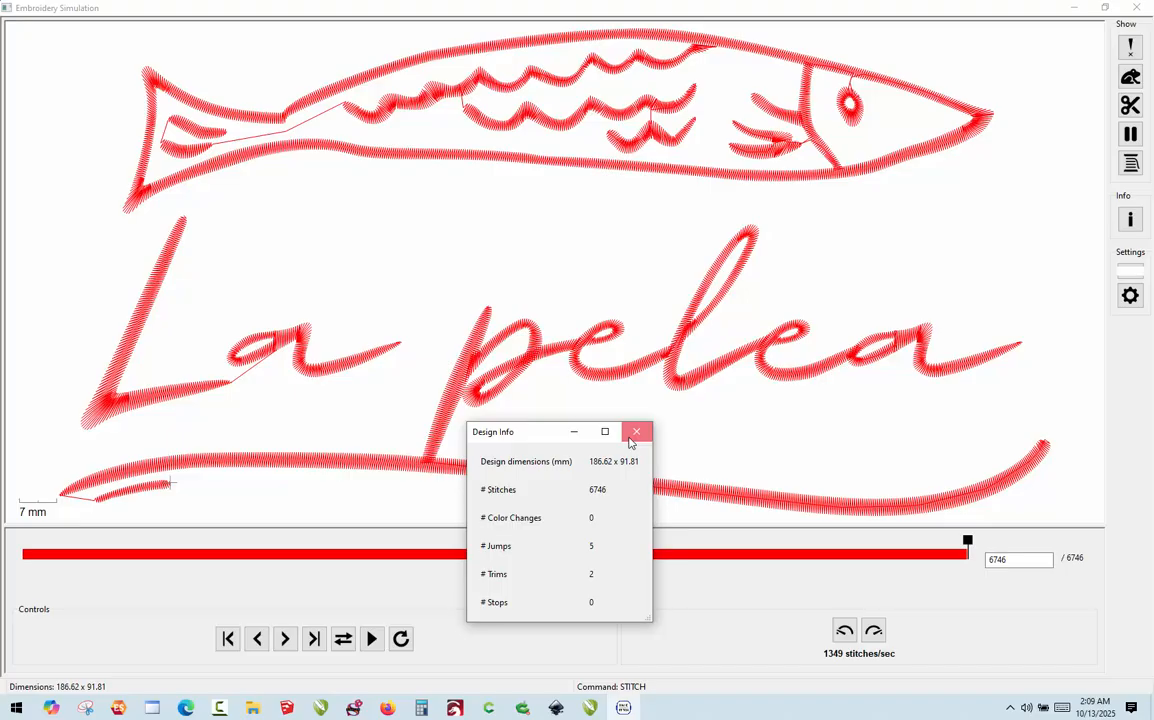
click(630, 443)
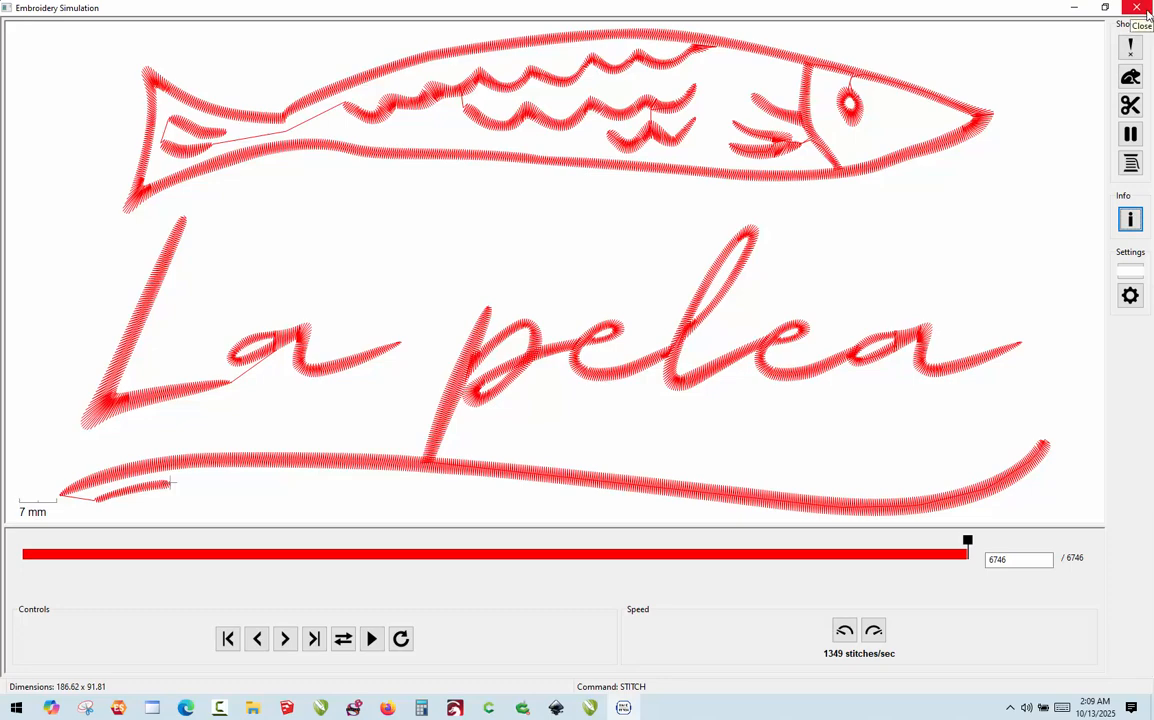
- Show the jump stitches in the simulation to examine the remaining connections, and close the simulator
click(1130, 78)
click(1130, 78)
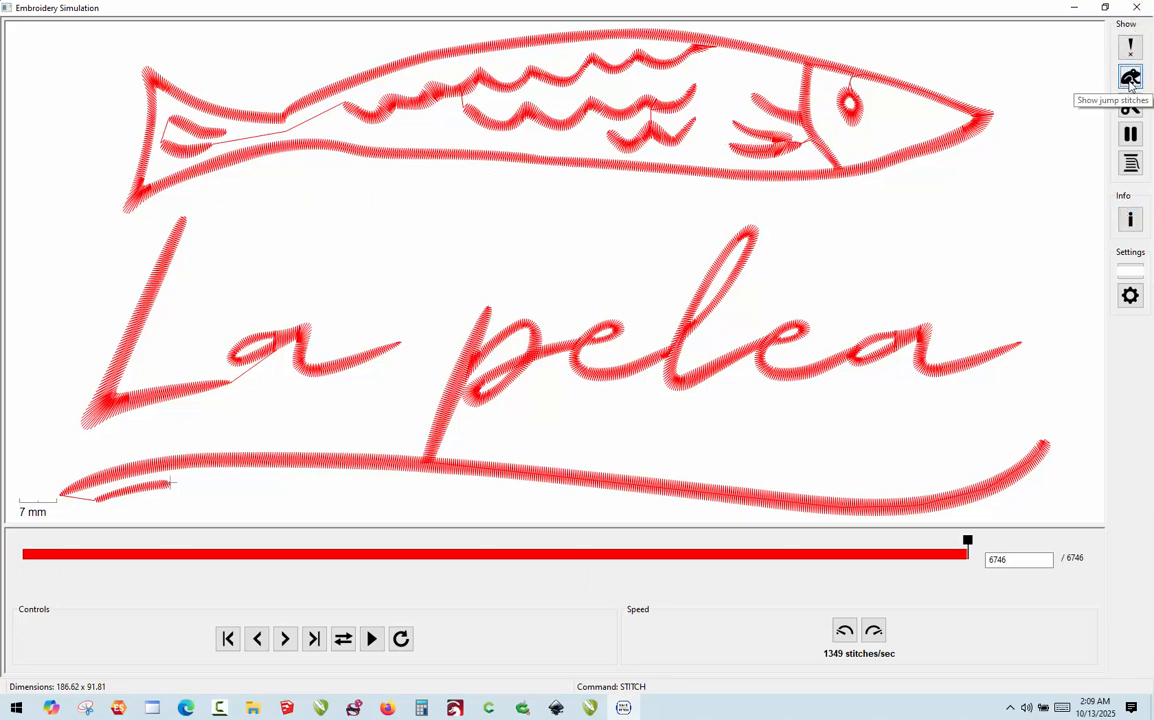
click(1130, 78)
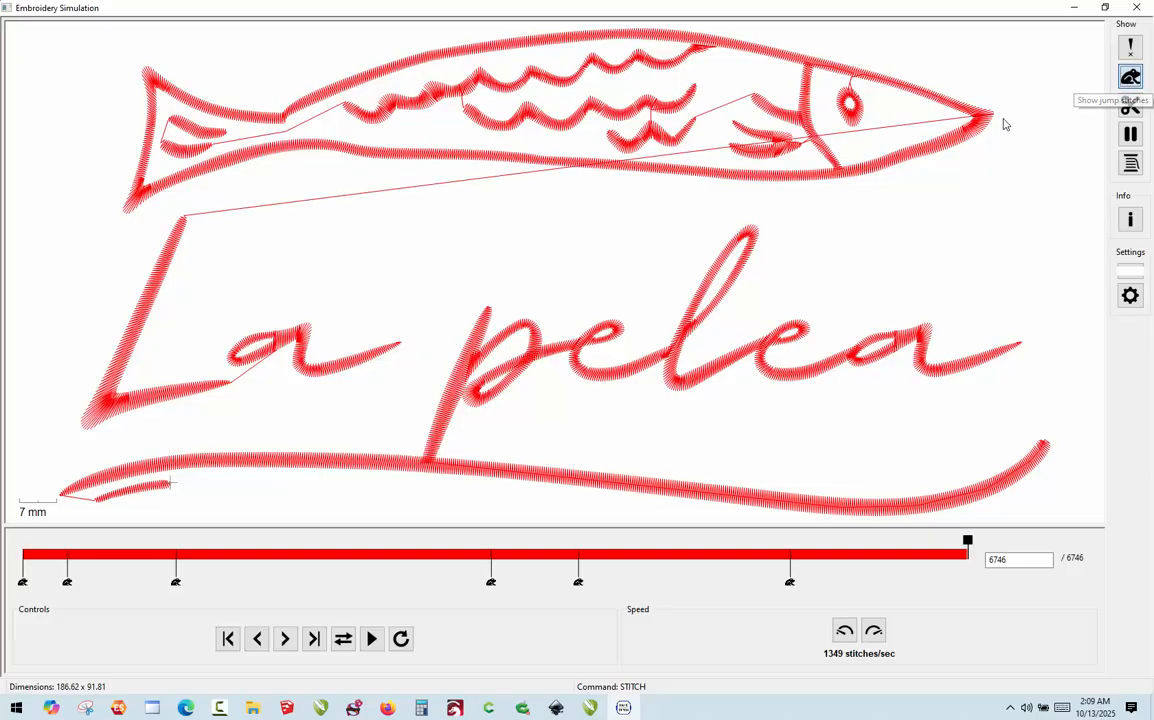
click(1130, 78)
click(1130, 78)
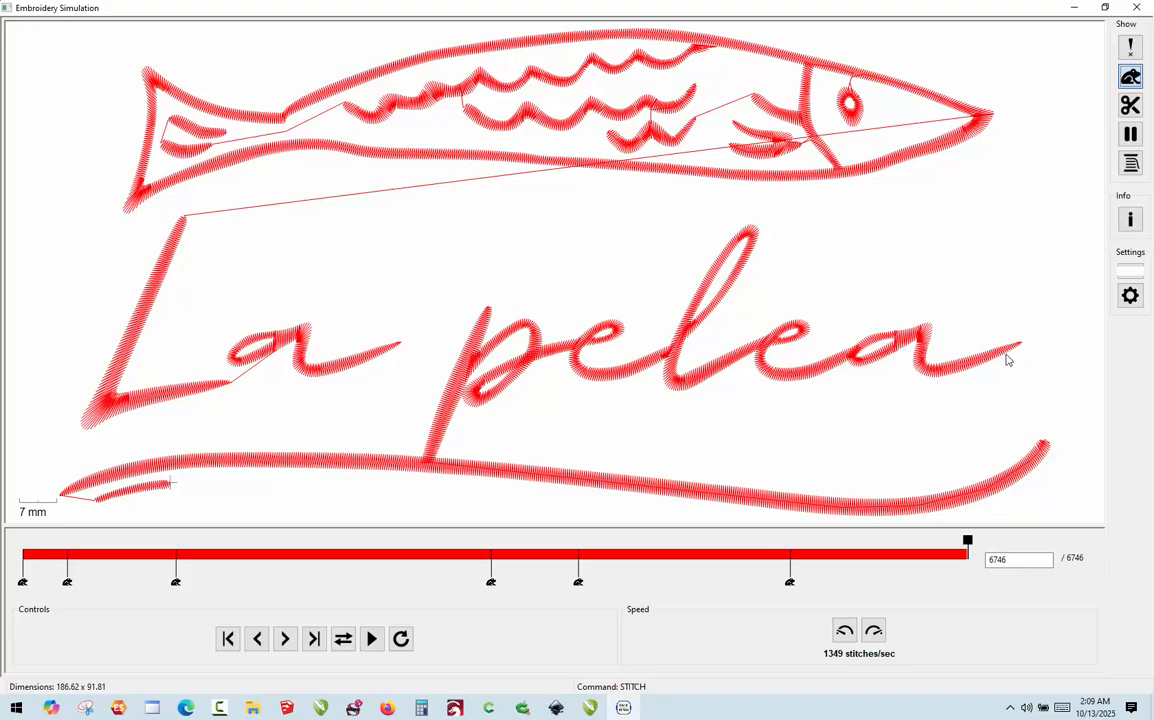
click(1132, 78)
click(1133, 79)
click(1136, 7)
click(549, 266)
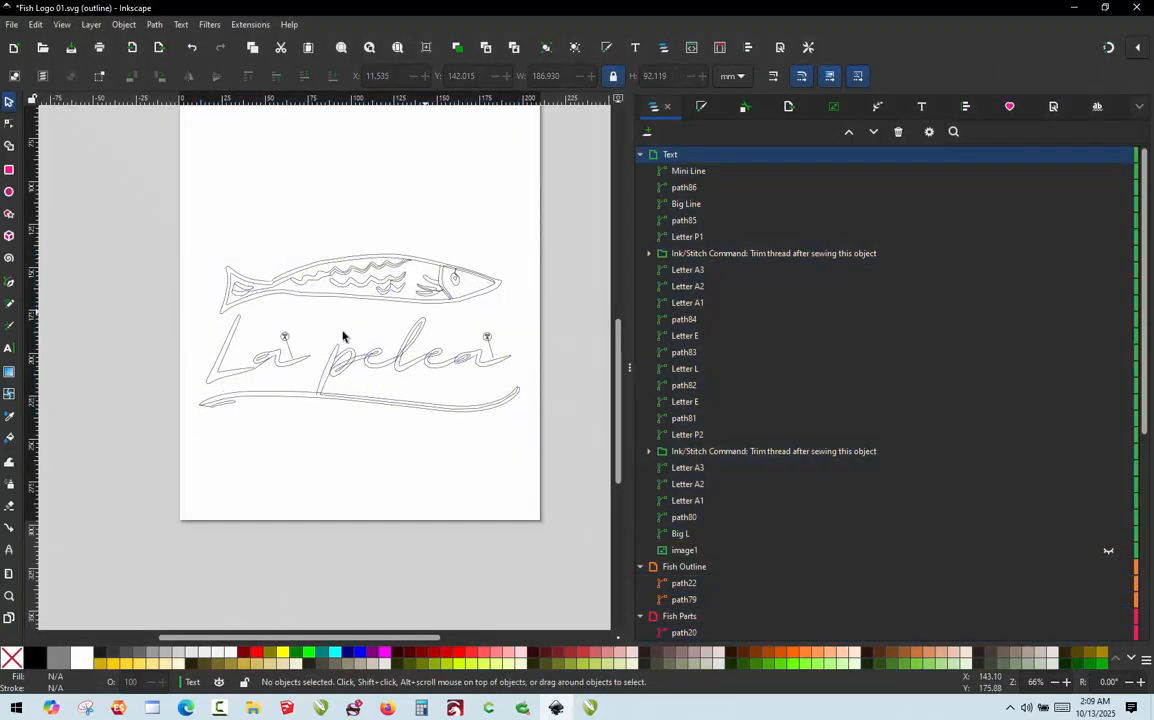
- Convert the jump from the lowest scale squiggle (path16) to the upper gill mark (path24) to a stroke, with a 2.00 mm minimum jump length
scroll(354, 316, up, 2)
scroll(519, 226, up, 2)
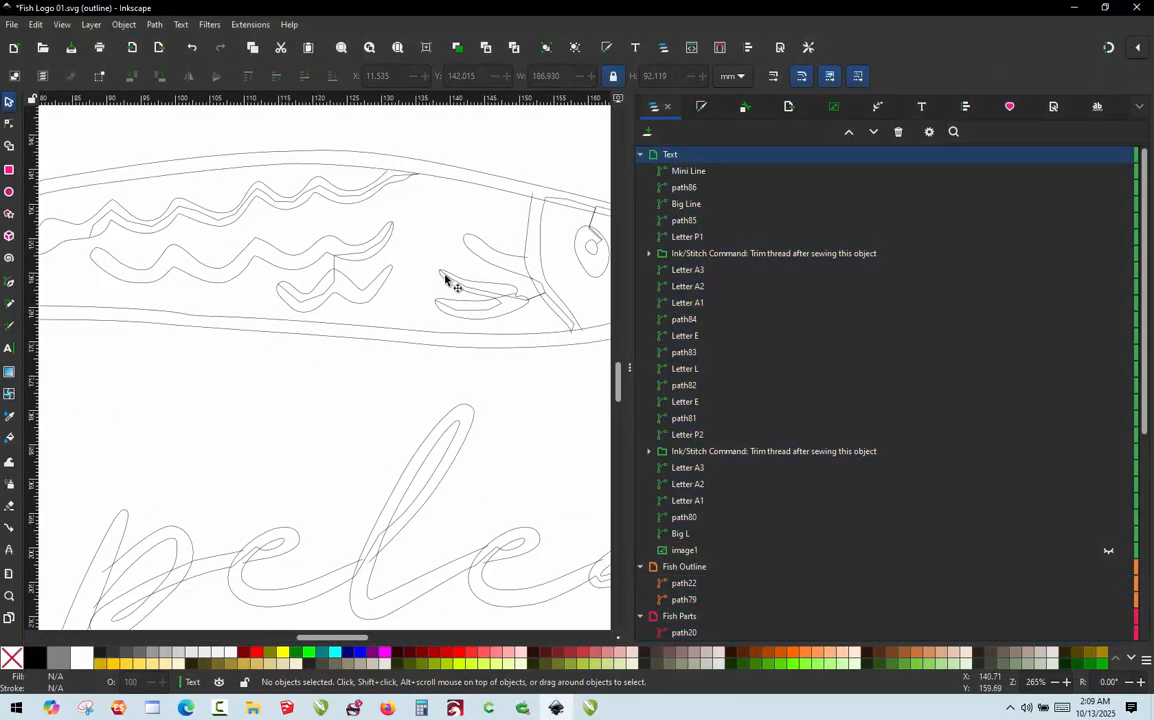
click(390, 270)
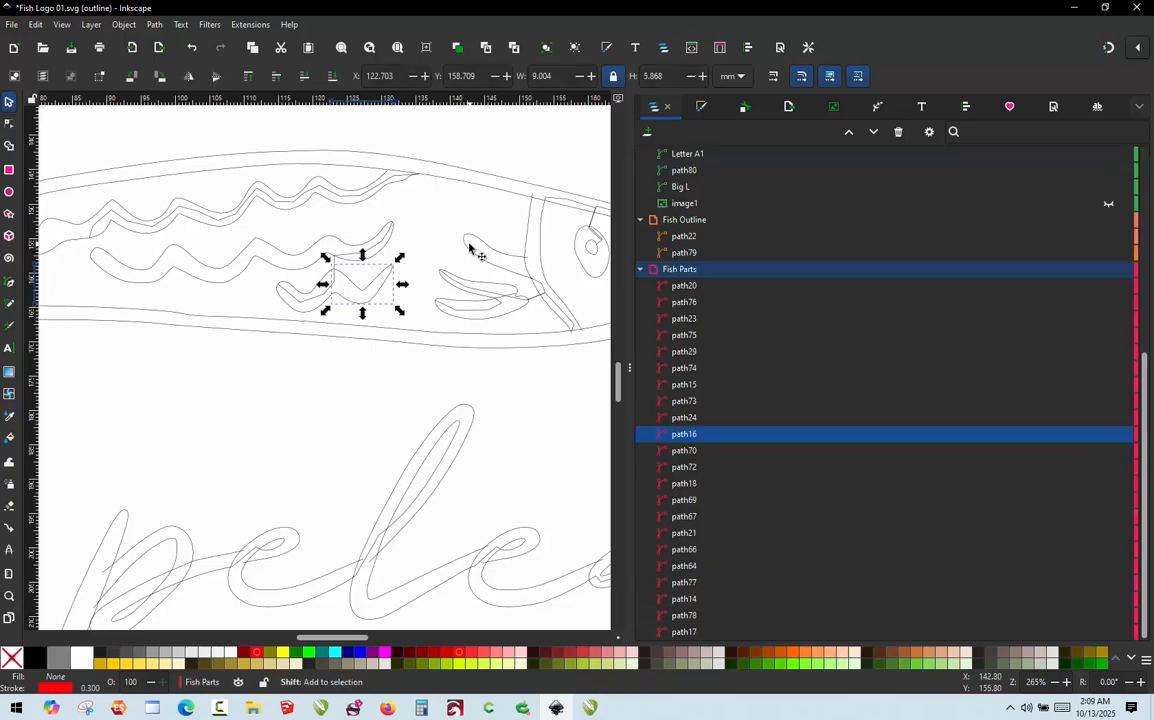
shift+click(469, 255)
key(ctrl+alt+j)
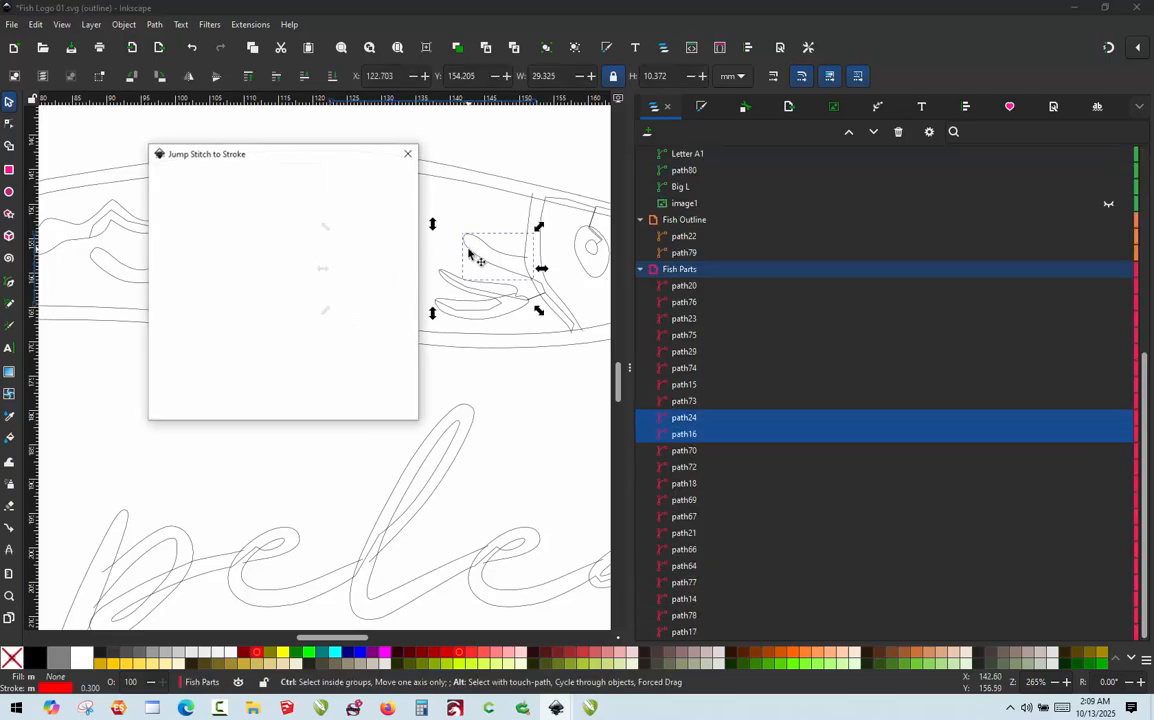
click(382, 407)
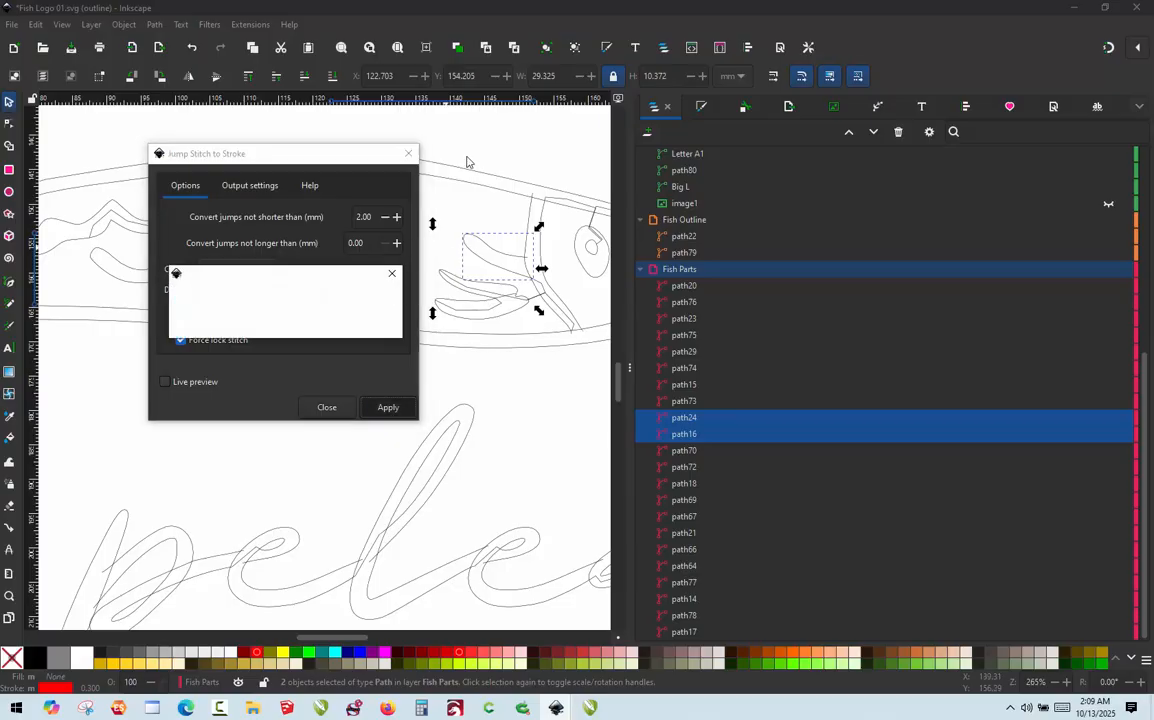
key(Escape)
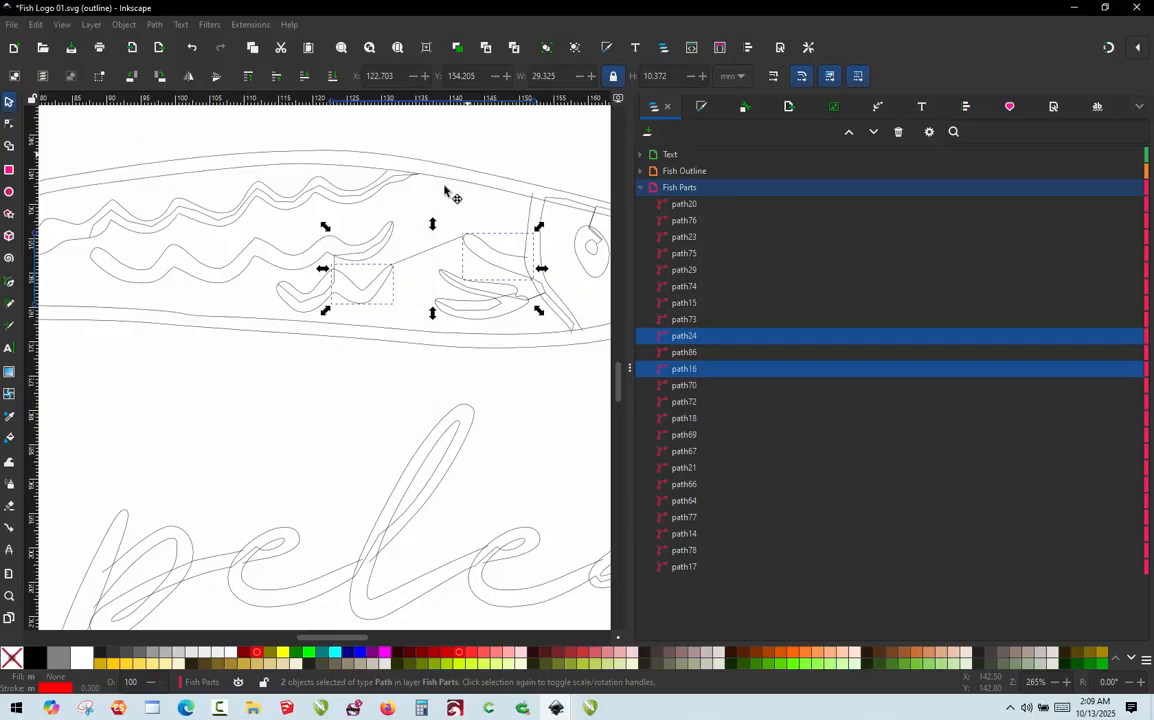
- Set the stitch method of the stroke connecting the scale squiggle and gill mark to Manual Stitch and apply it
key(Escape)
click(426, 258)
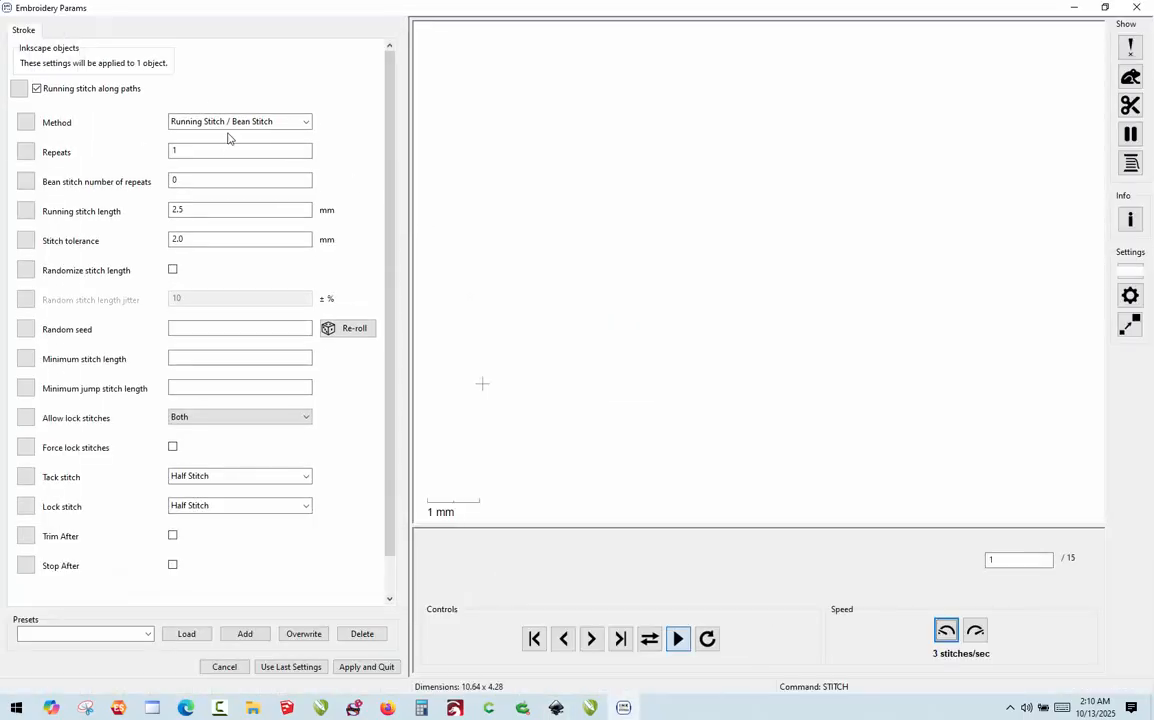
click(230, 121)
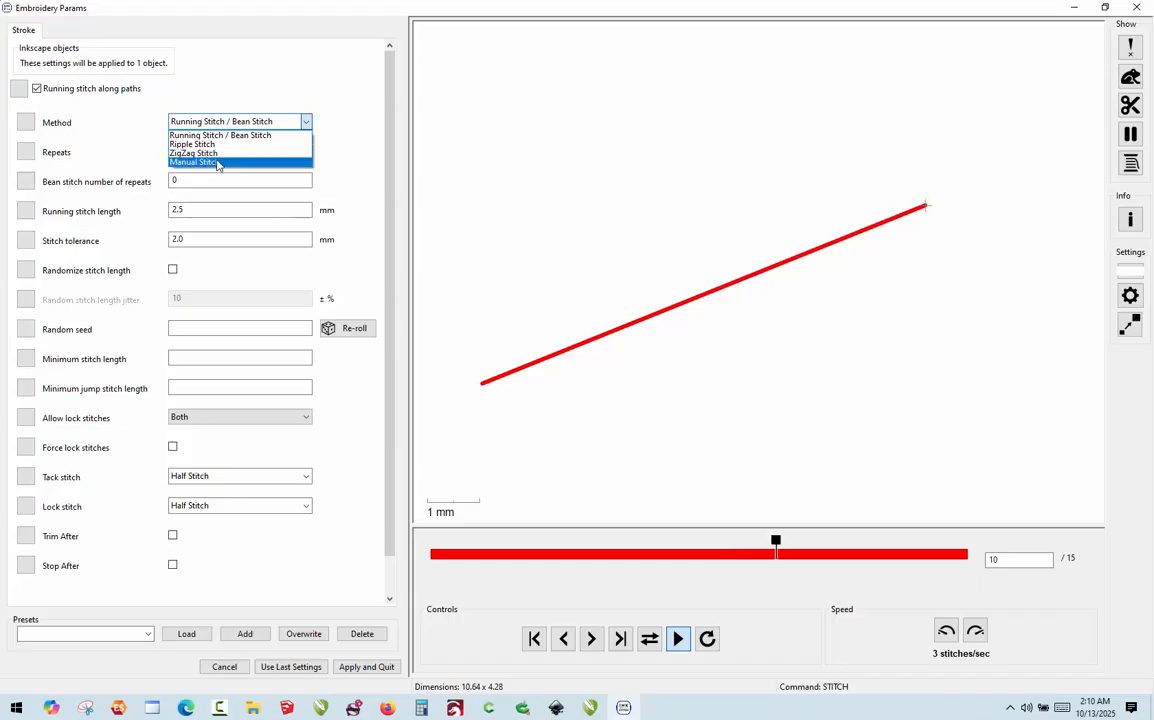
click(219, 162)
click(367, 667)
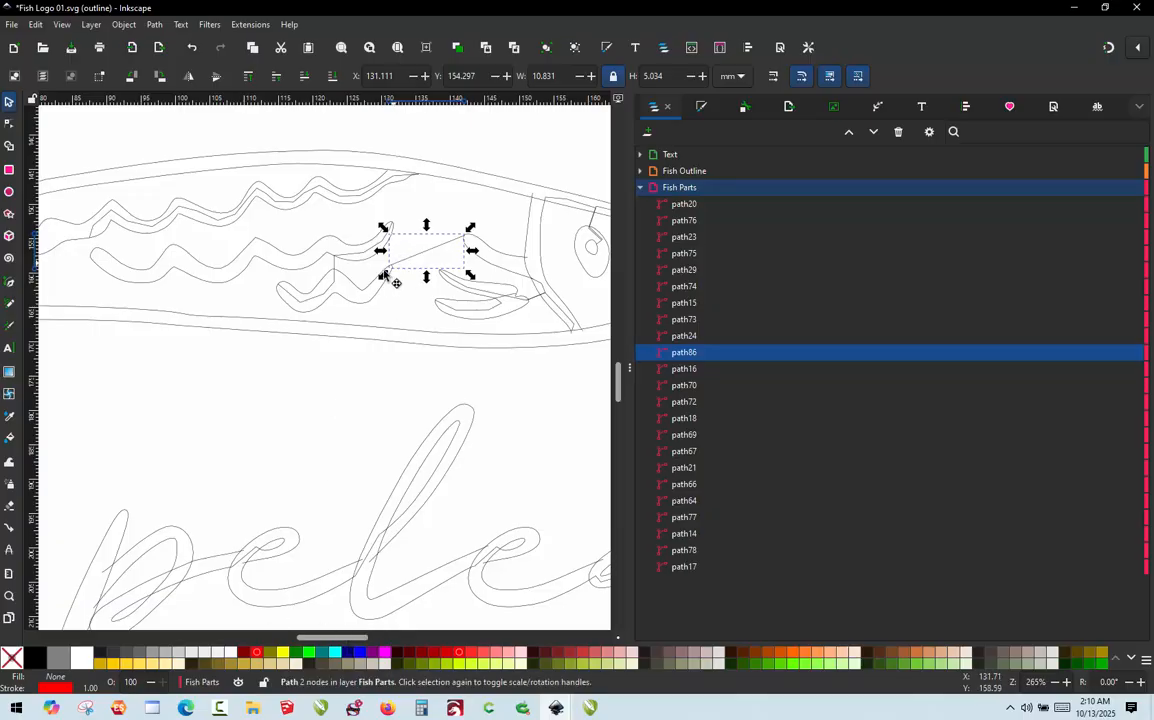
- Check the embroidery parameters of the stroke joining Big L to the letter a, and apply them with the Manual Stitch method
key(5)
scroll(291, 335, up, 4)
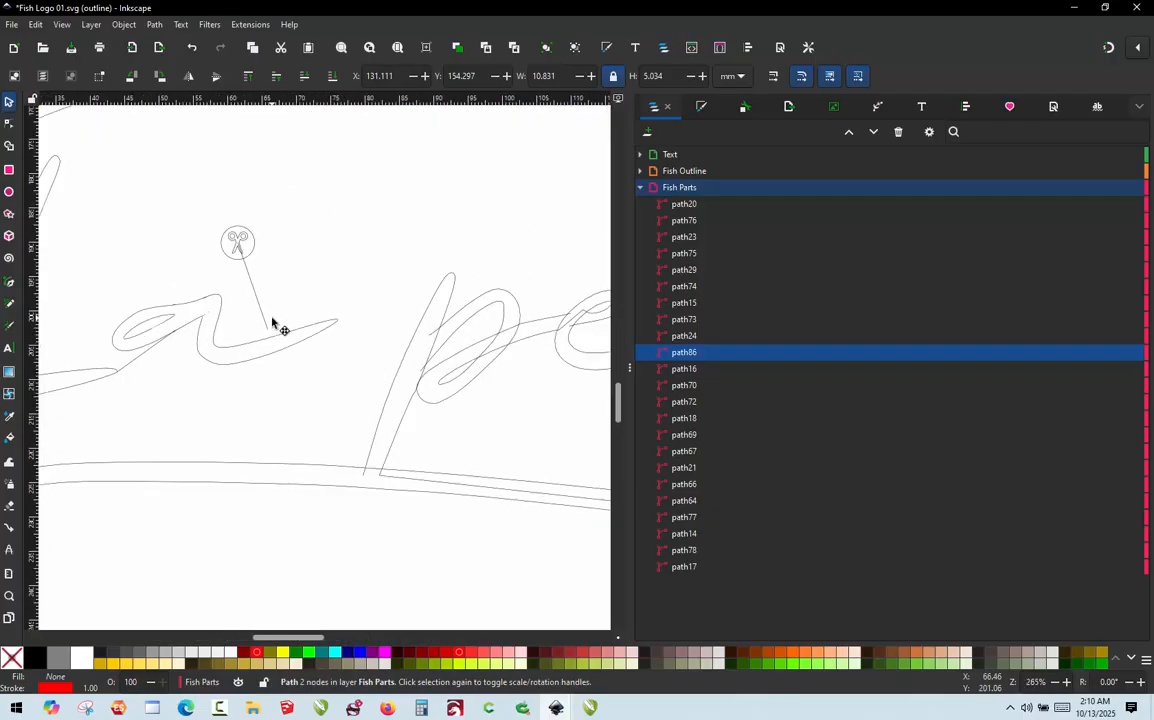
click(180, 349)
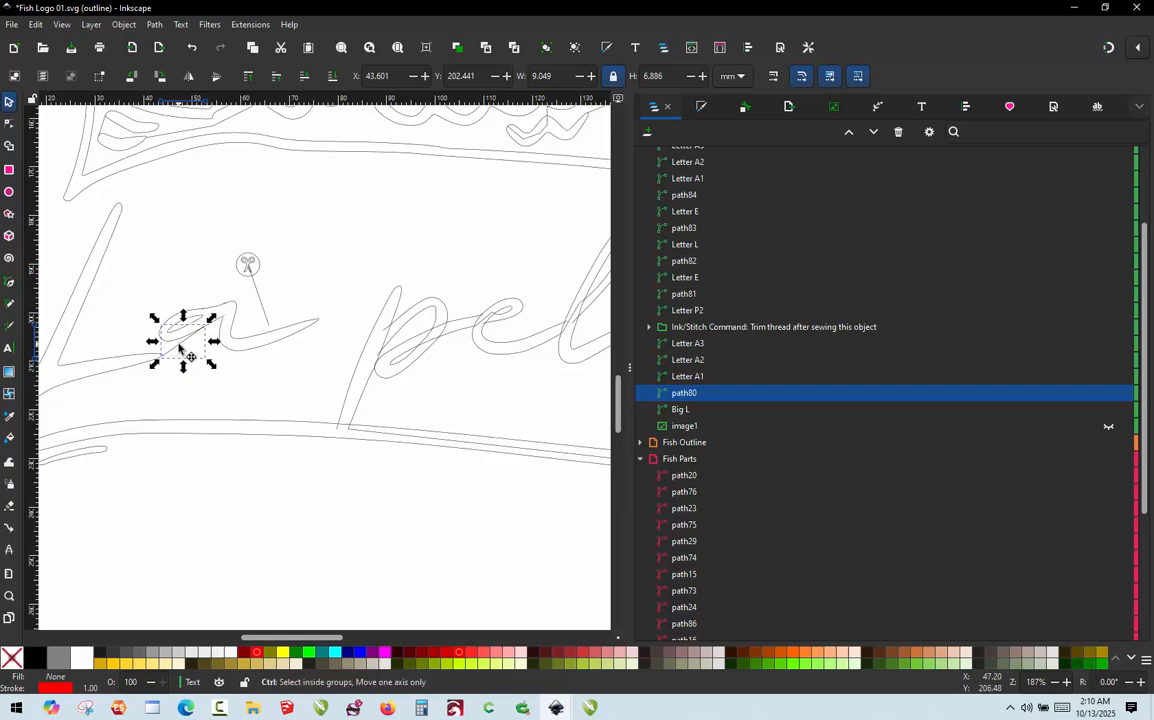
key(ctrl+shift+p)
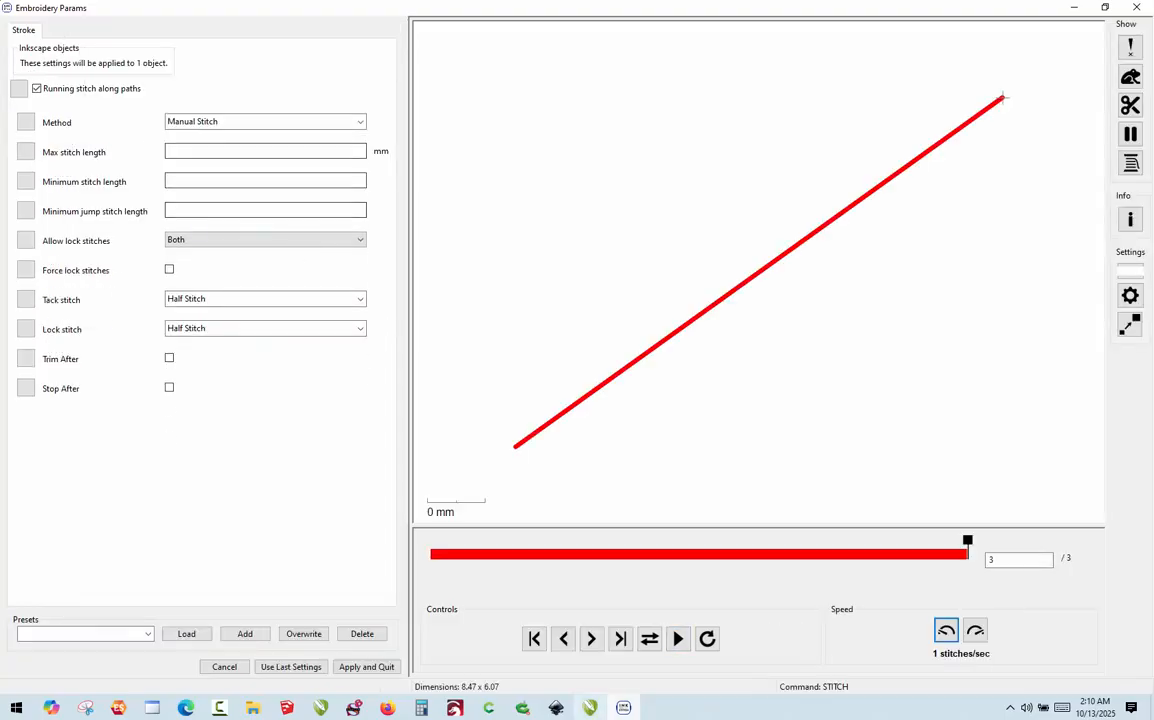
click(366, 666)
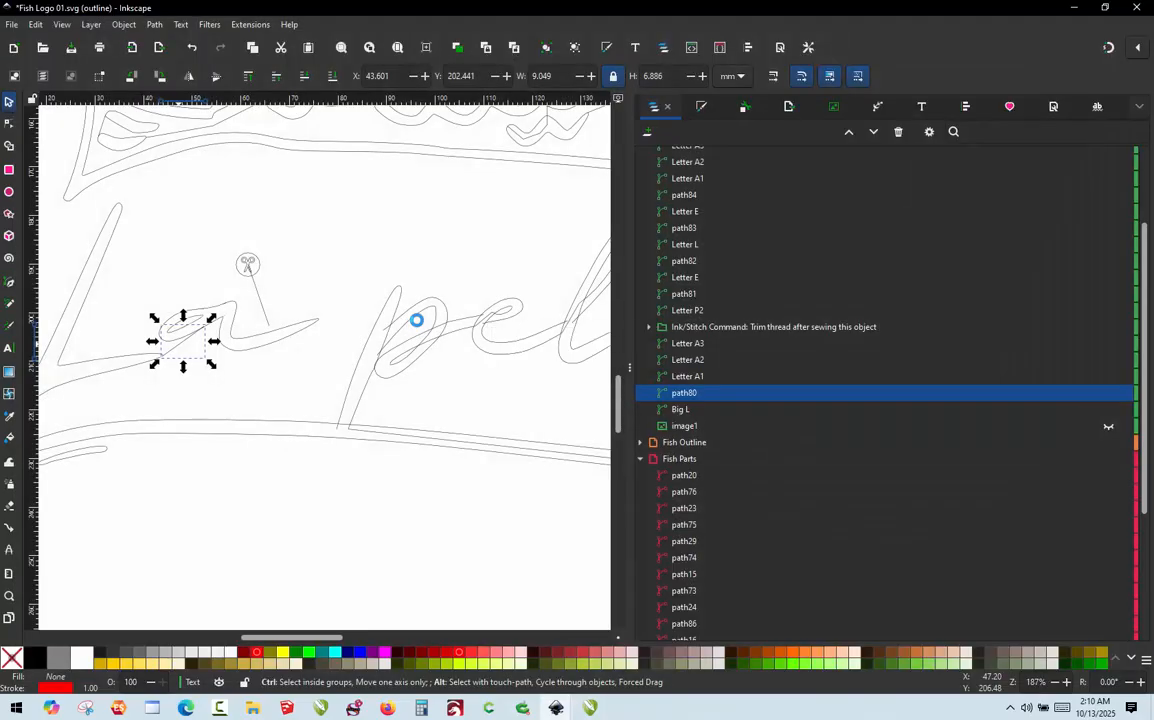
- Save a new copy of the logo on the Desktop as Fish Logo 01 - Routed and Pathed.svg
scroll(333, 270, down, 3)
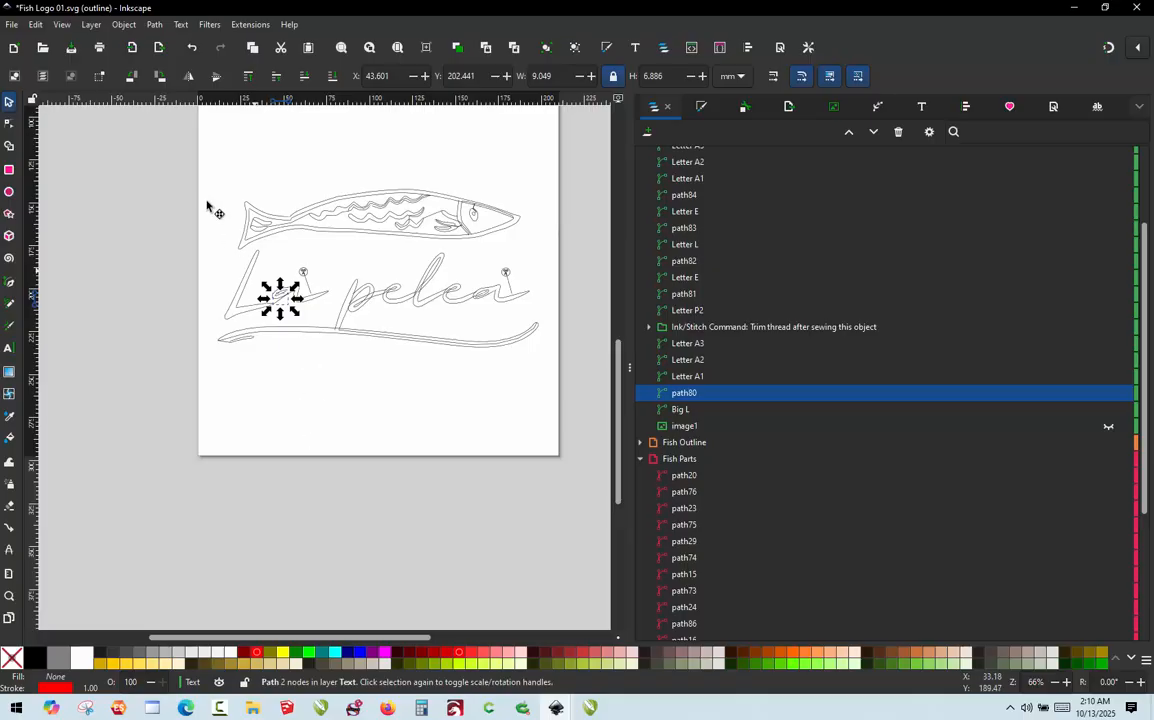
scroll(477, 219, up, 2)
scroll(487, 232, down, 2)
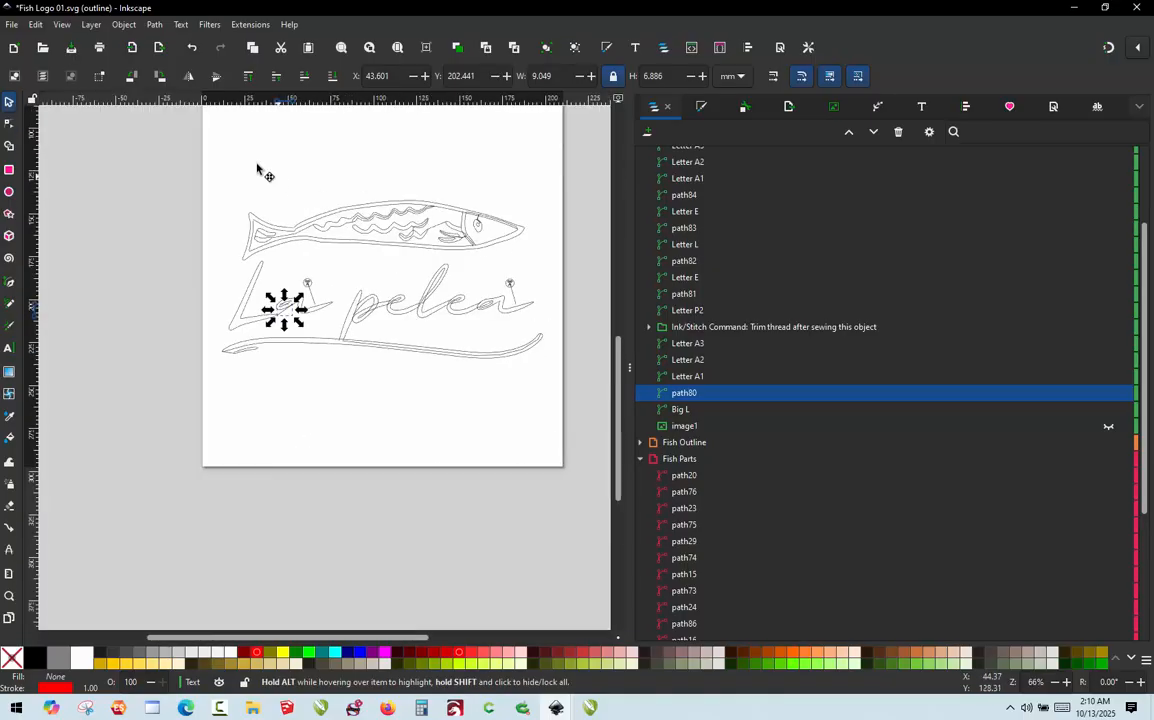
click(12, 25)
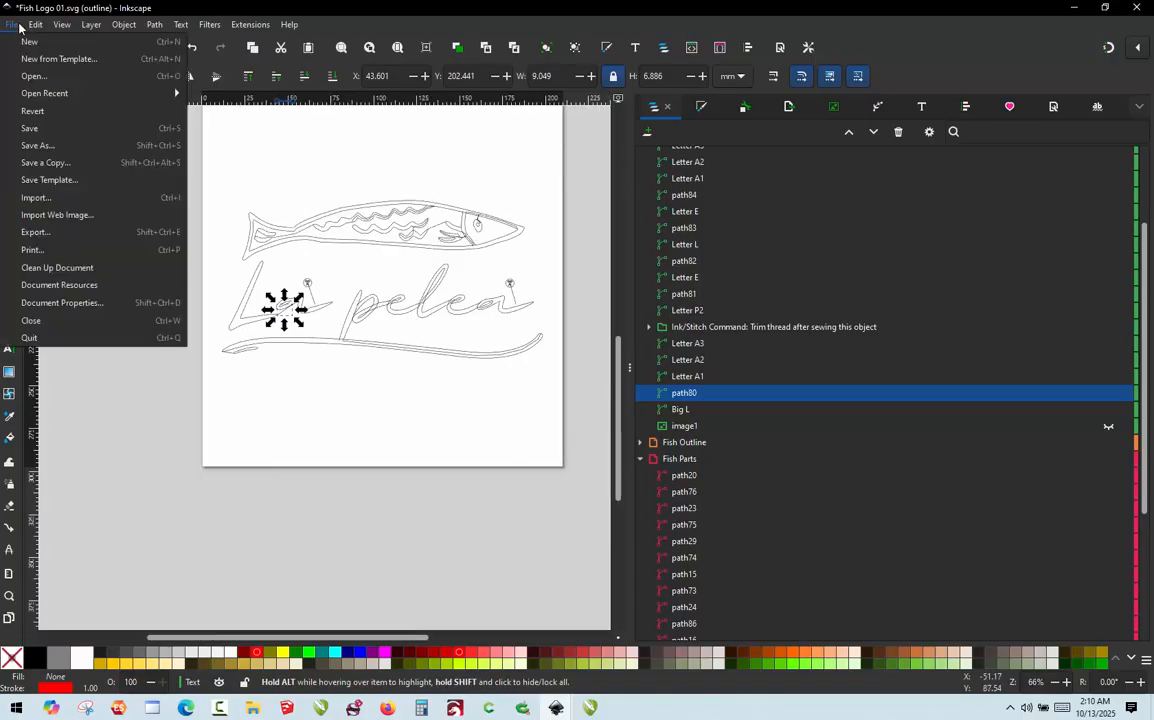
click(58, 147)
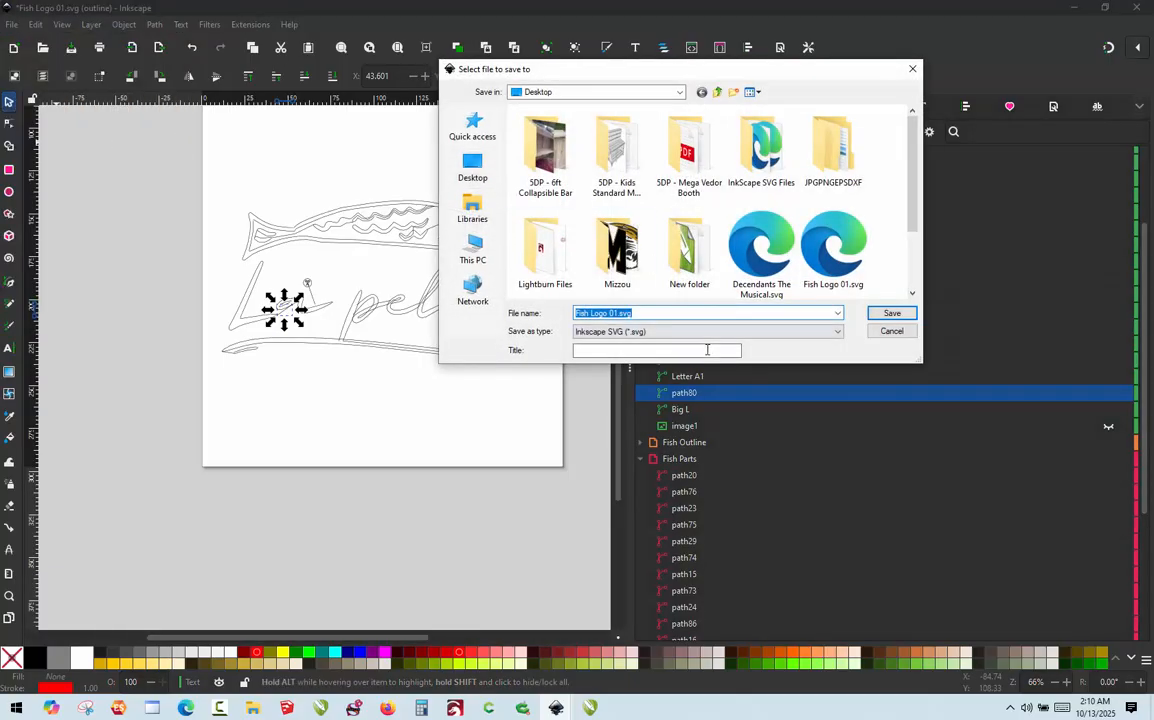
click(650, 312)
click(617, 313)
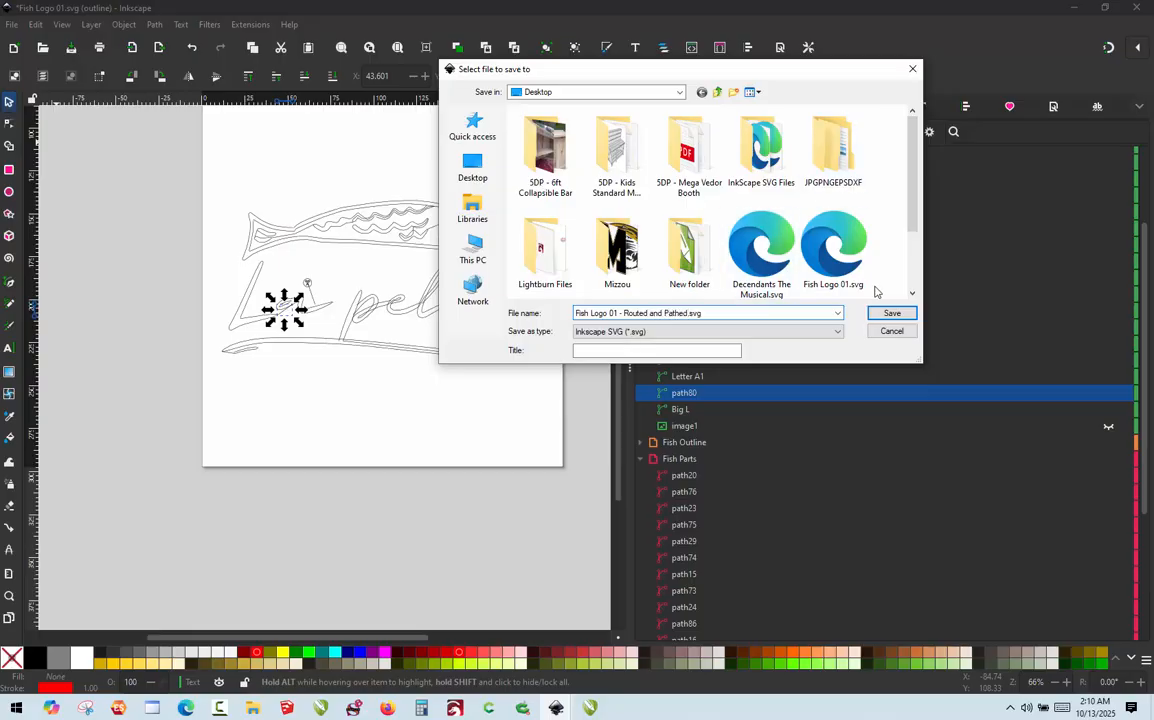
click(892, 313)
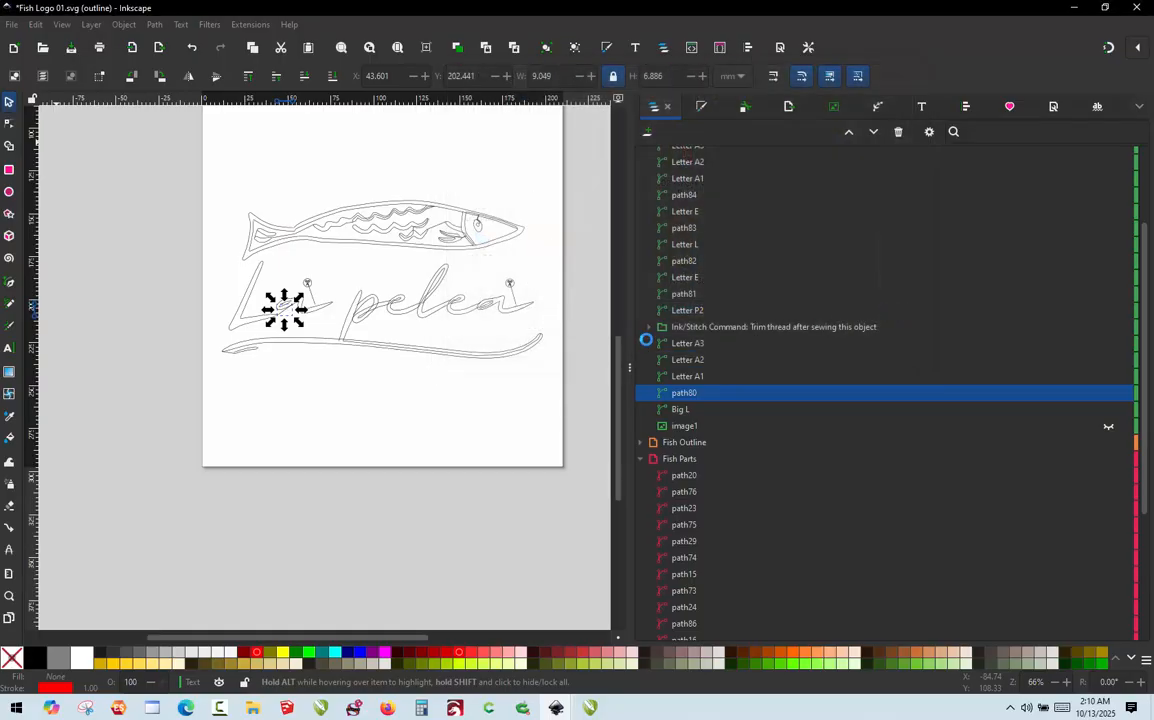
click(453, 448)
scroll(453, 448, down, 1)
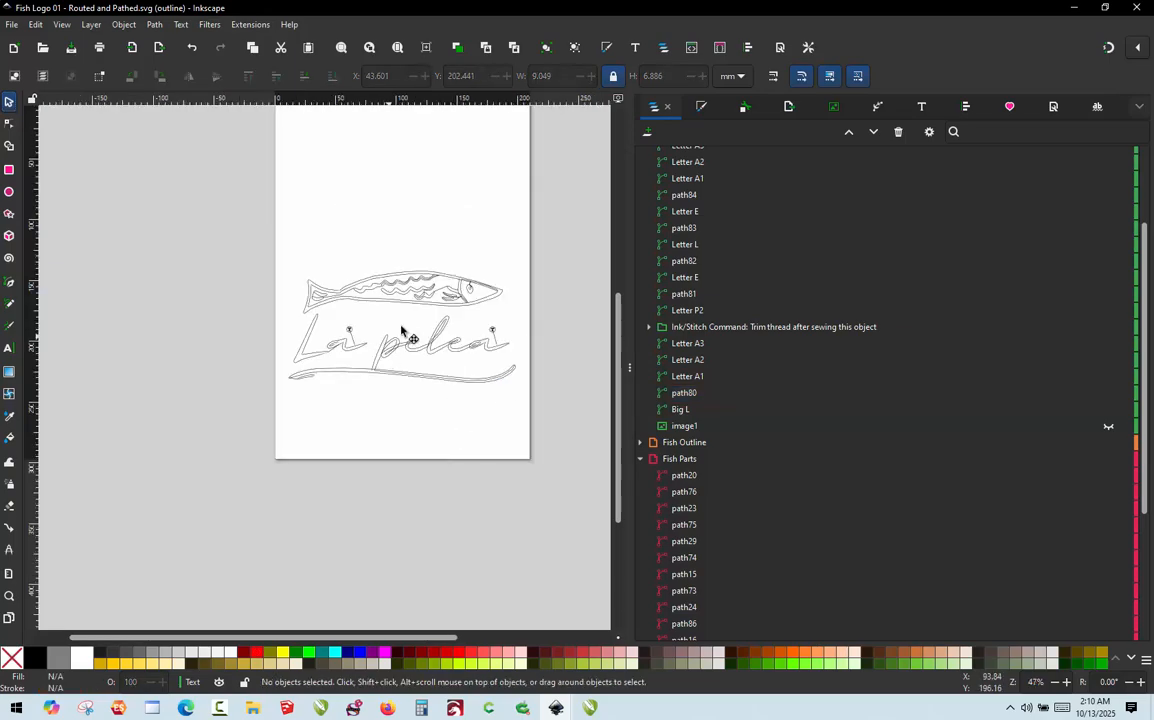
scroll(412, 329, up, 2)
scroll(503, 325, down, 1)
scroll(541, 306, up, 1)
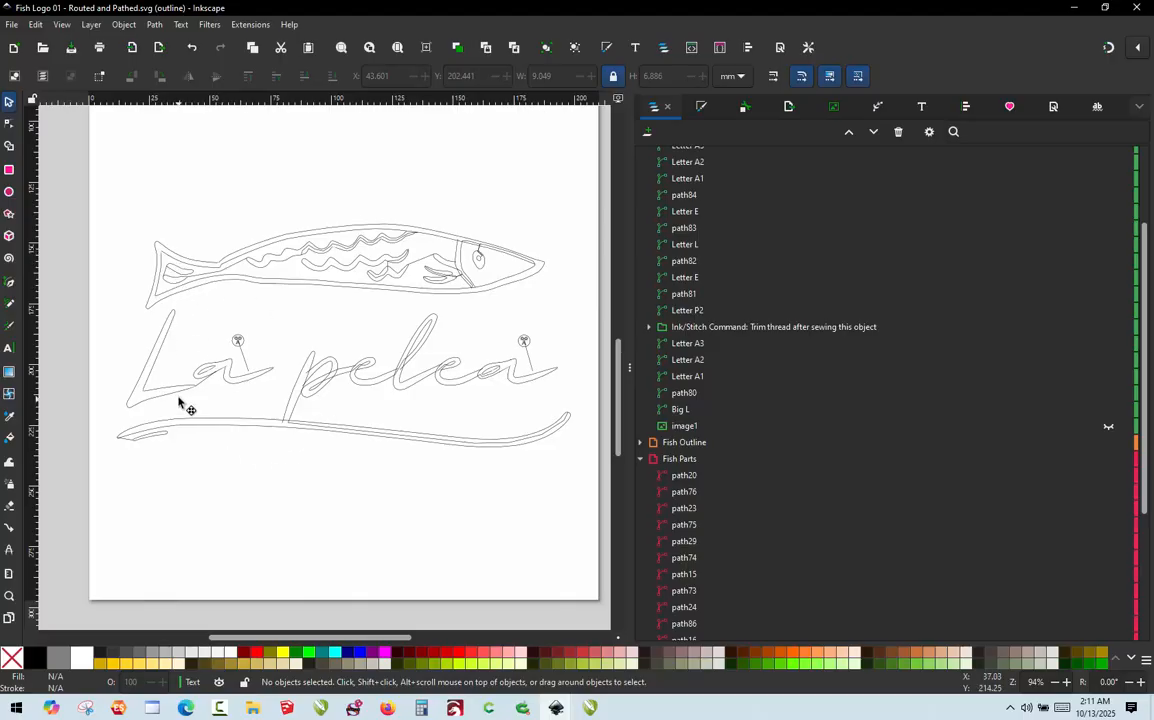
- Select the whole fish logo with its lettering and enable zig-zag underlay for the satin columns in the embroidery parameters
scroll(180, 404, up, 2)
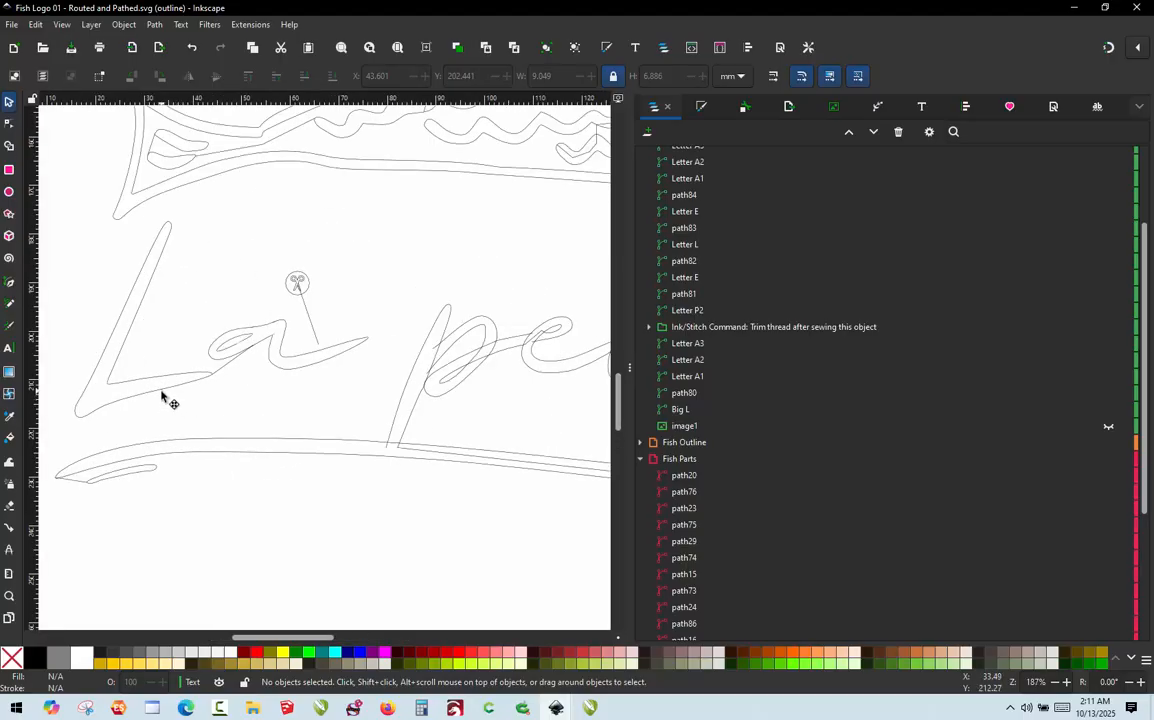
scroll(161, 396, down, 2)
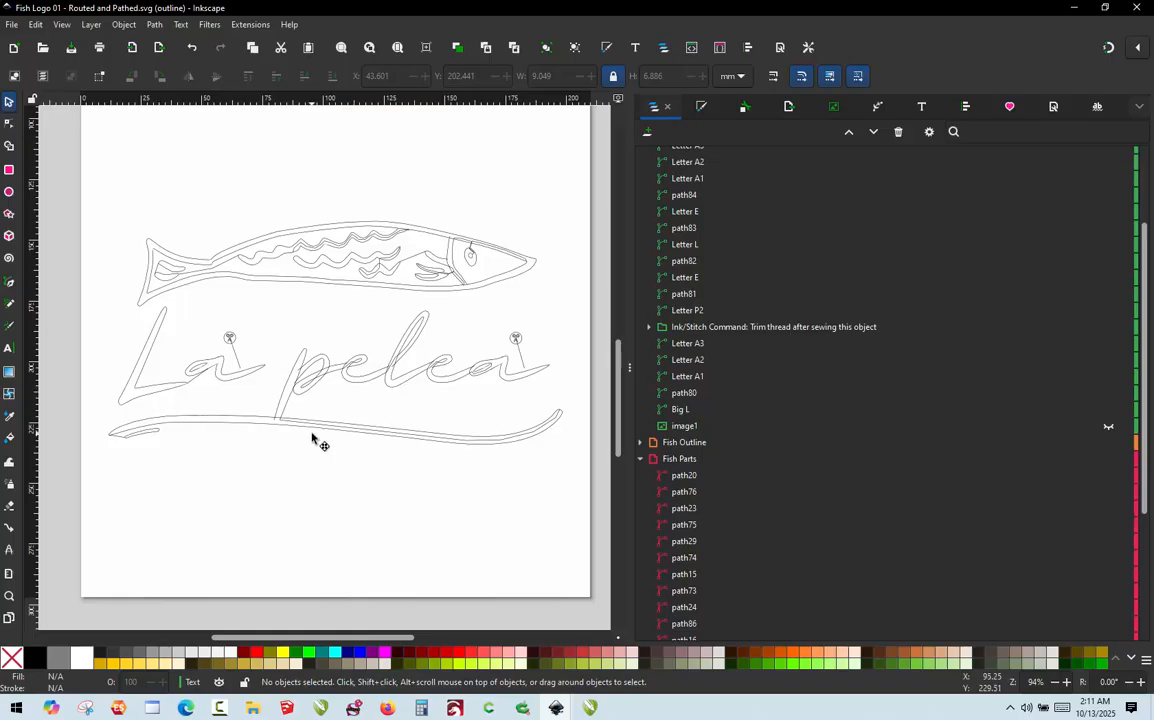
drag(110, 207, 577, 492)
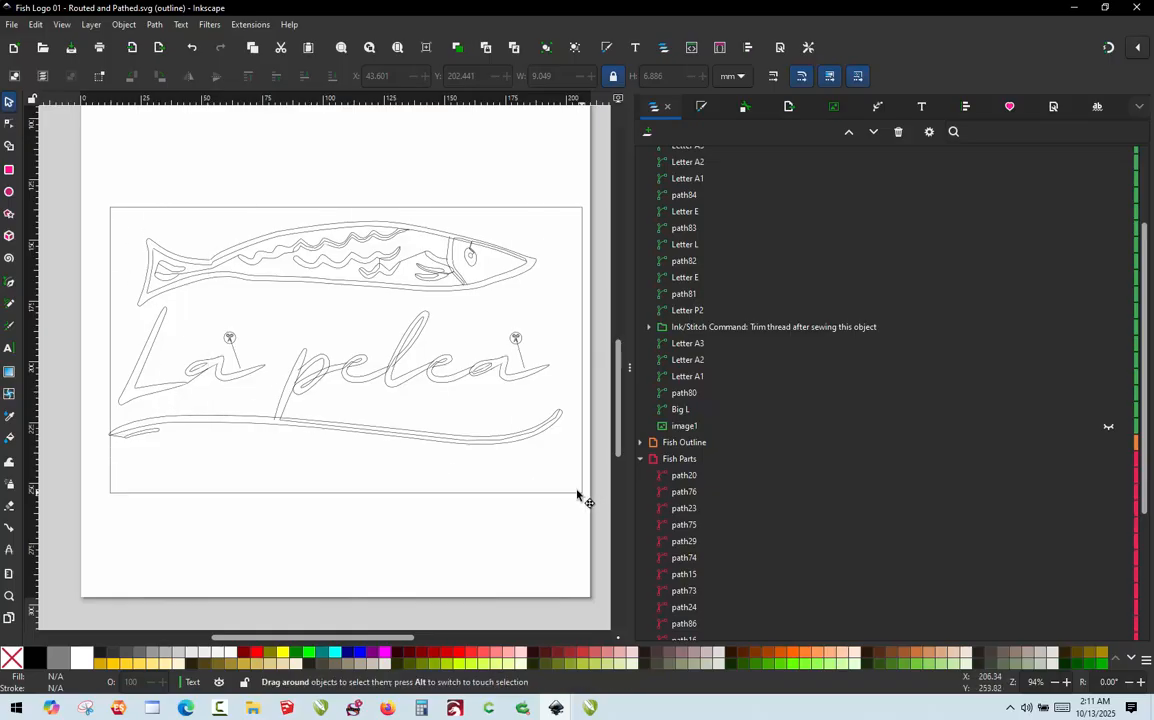
click(90, 188)
drag(87, 185, 577, 496)
key(ctrl+alt+p)
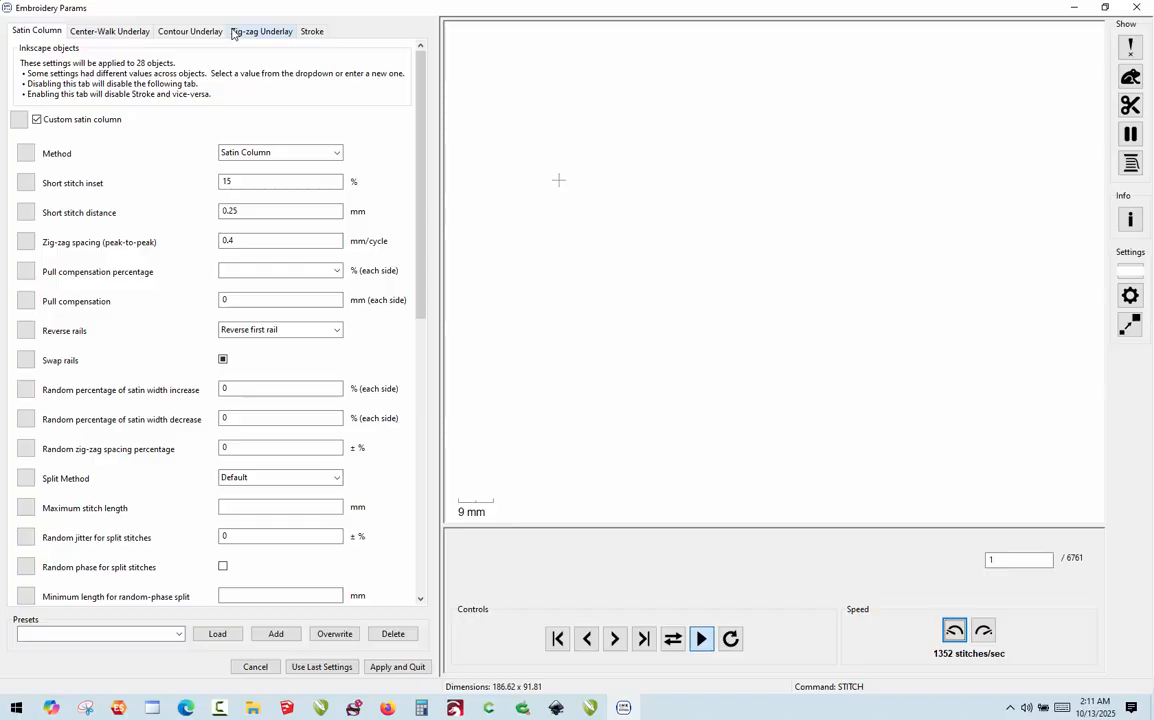
click(260, 31)
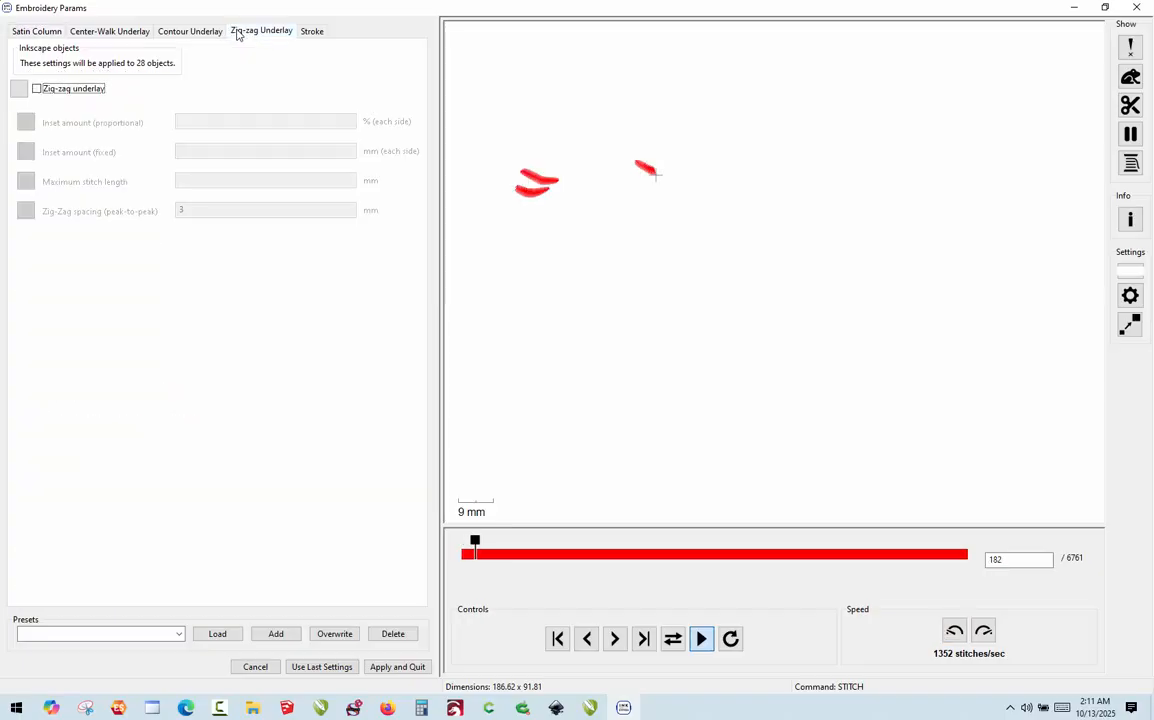
click(36, 89)
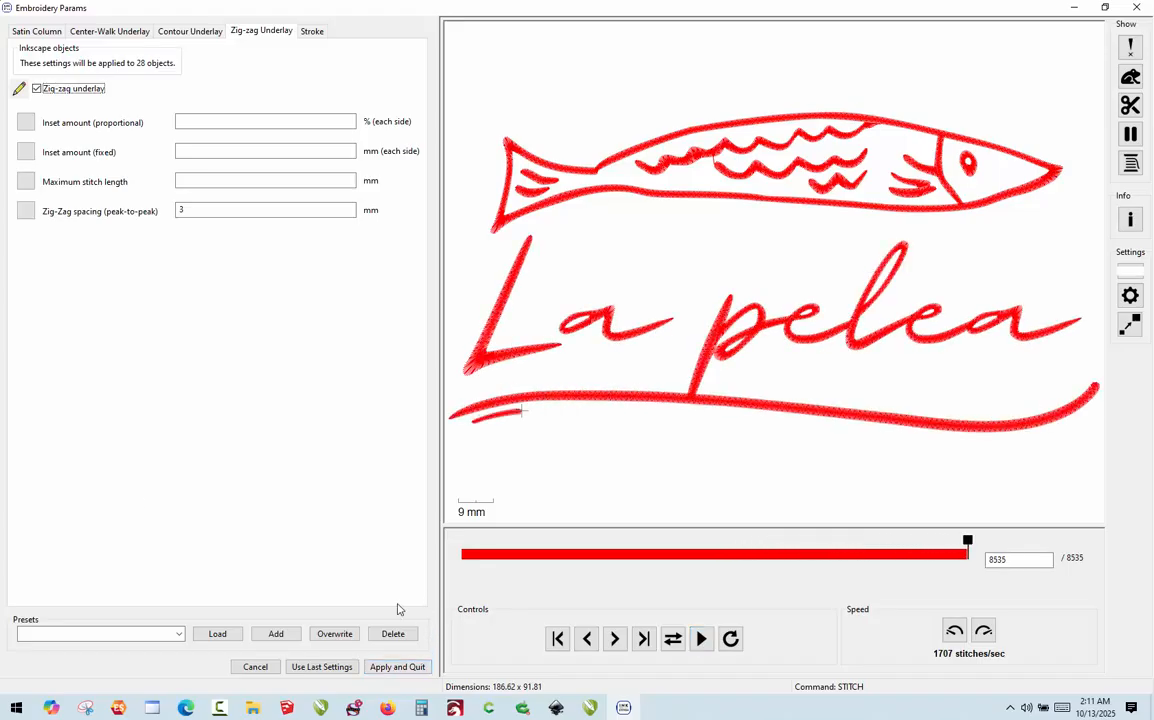
- Apply a pull compensation percentage of 10% on each side to the logo's satin columns and save the document
click(33, 31)
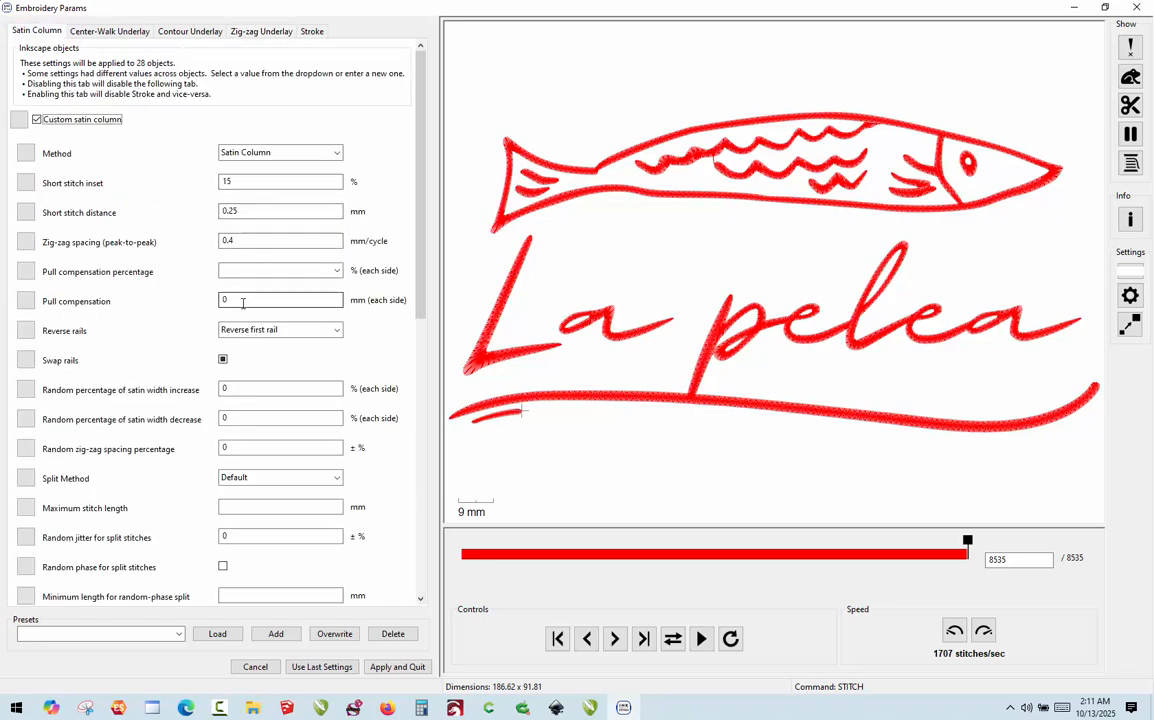
click(248, 270)
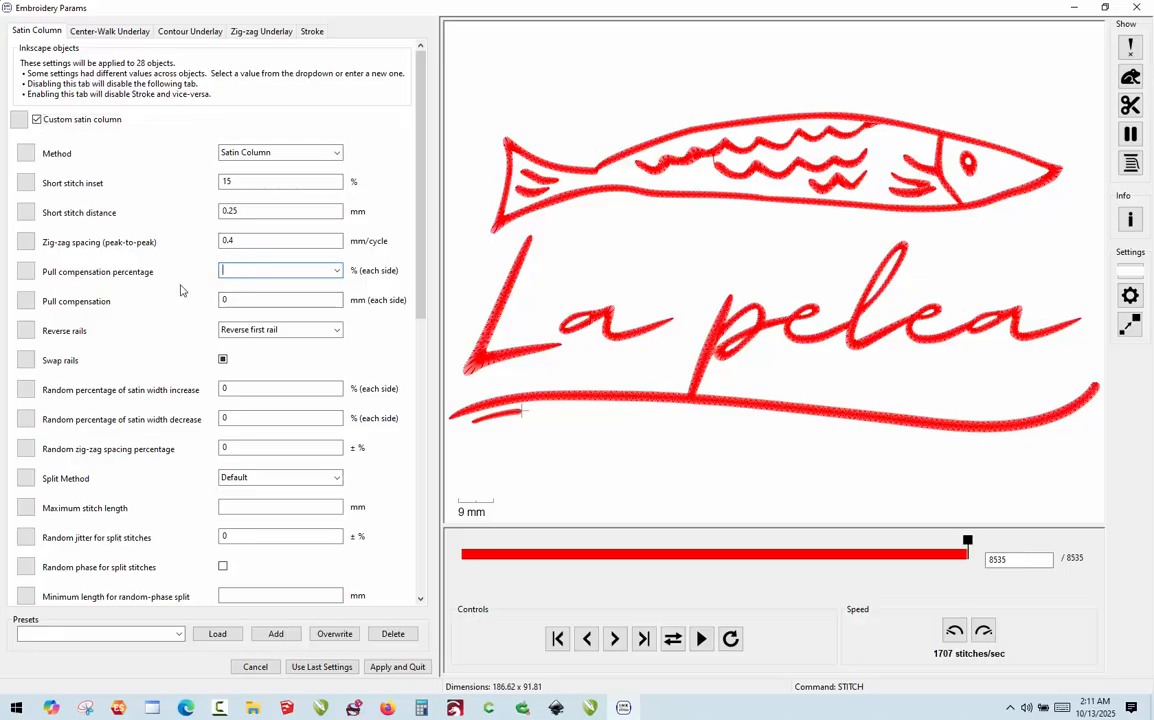
text(10)
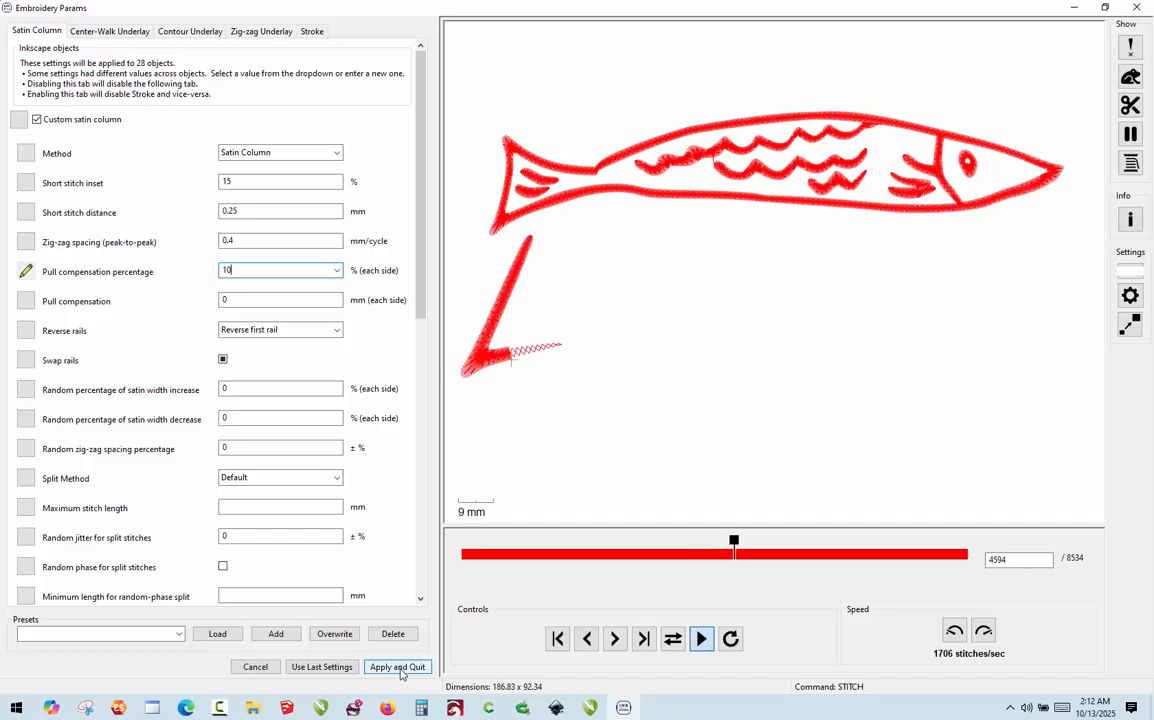
click(399, 668)
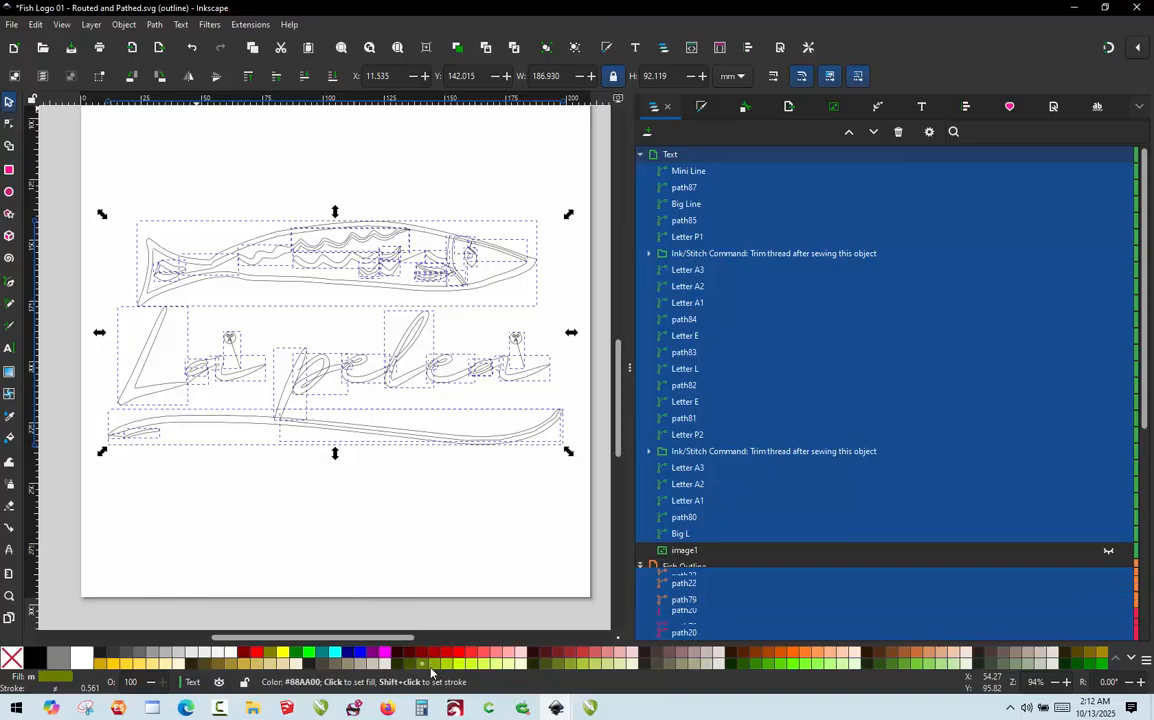
click(393, 522)
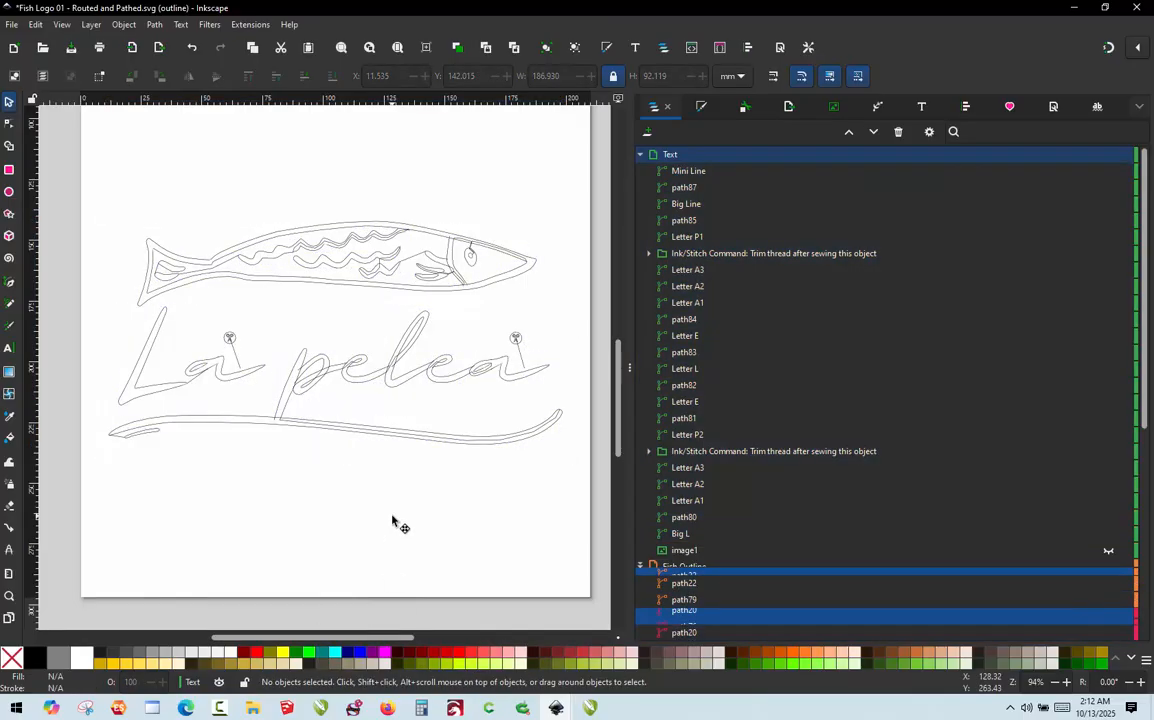
key(ctrl+s)
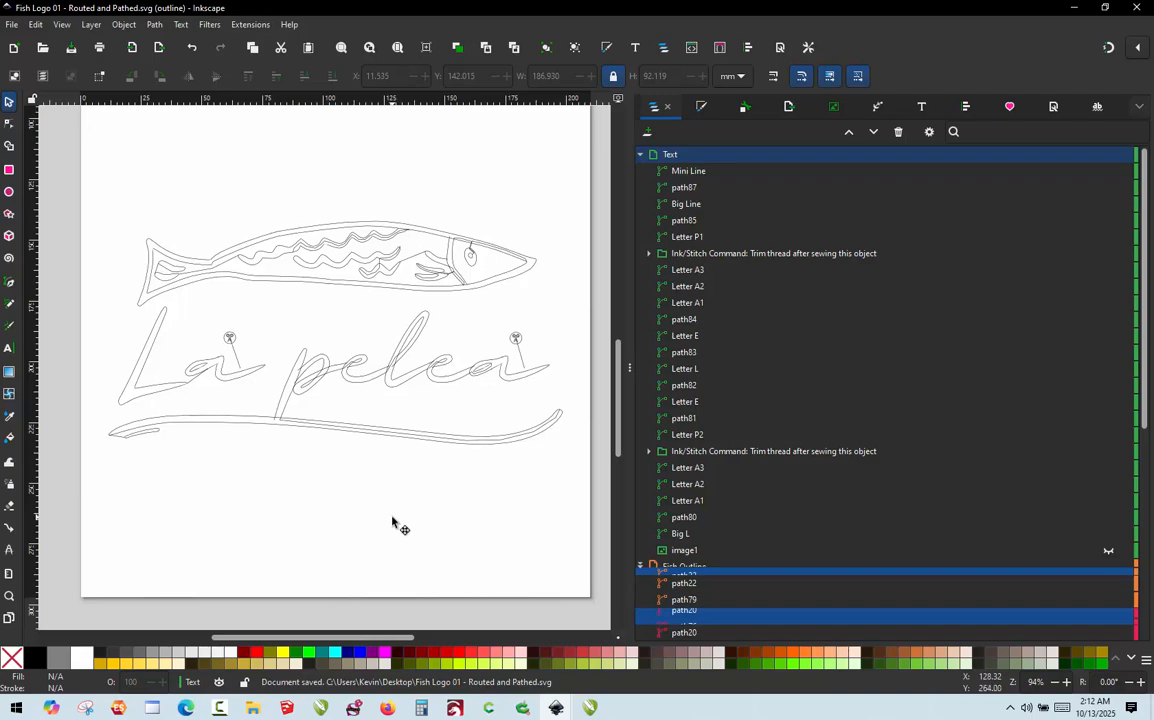